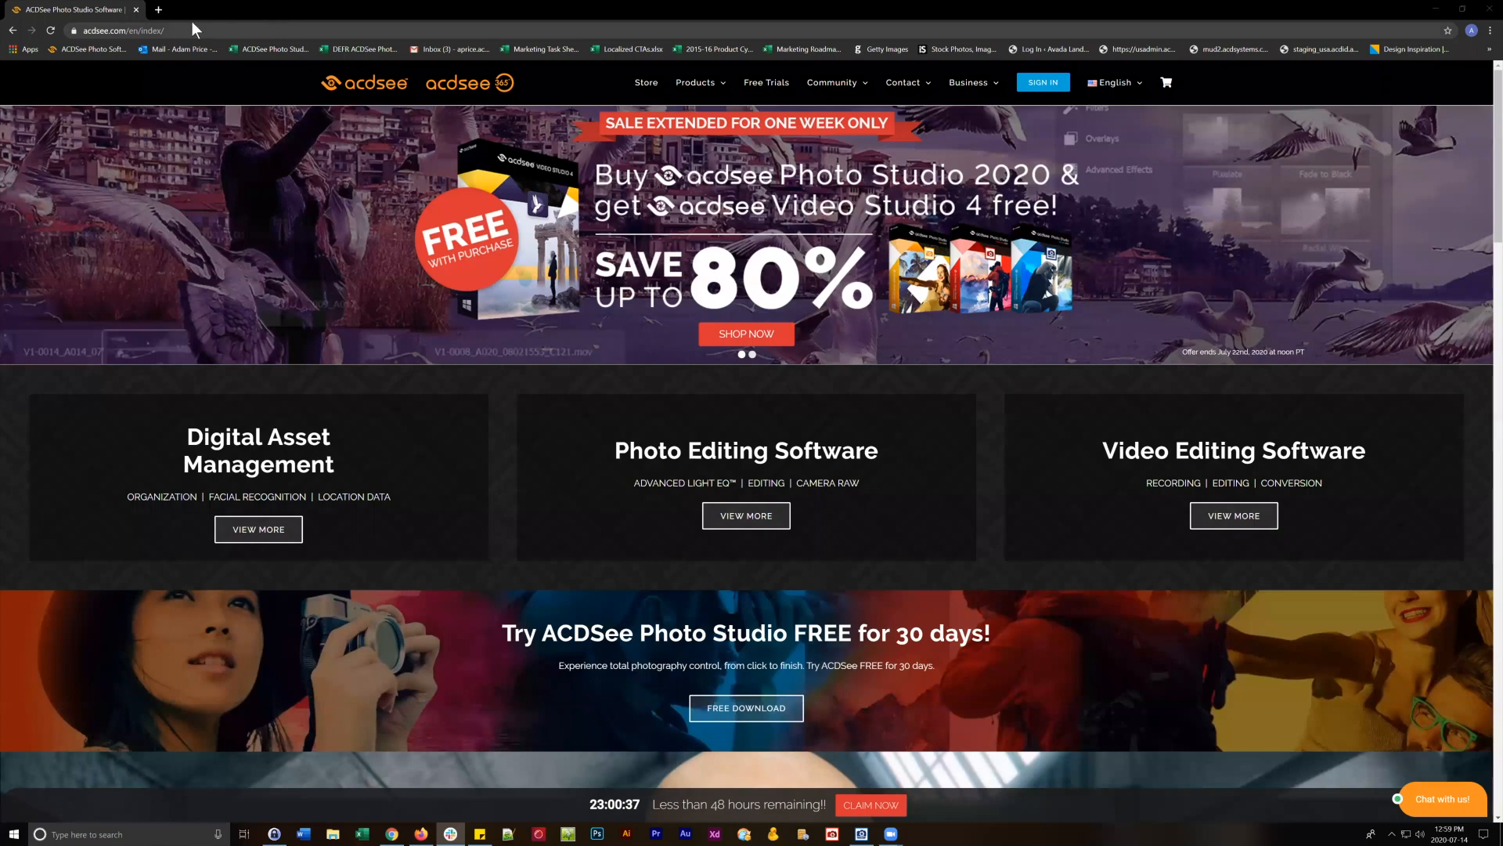
# Close the web browser, switch to ACDSee Photo Studio and open the "dress" photo in Edit mode.
pyautogui.click(158, 9)
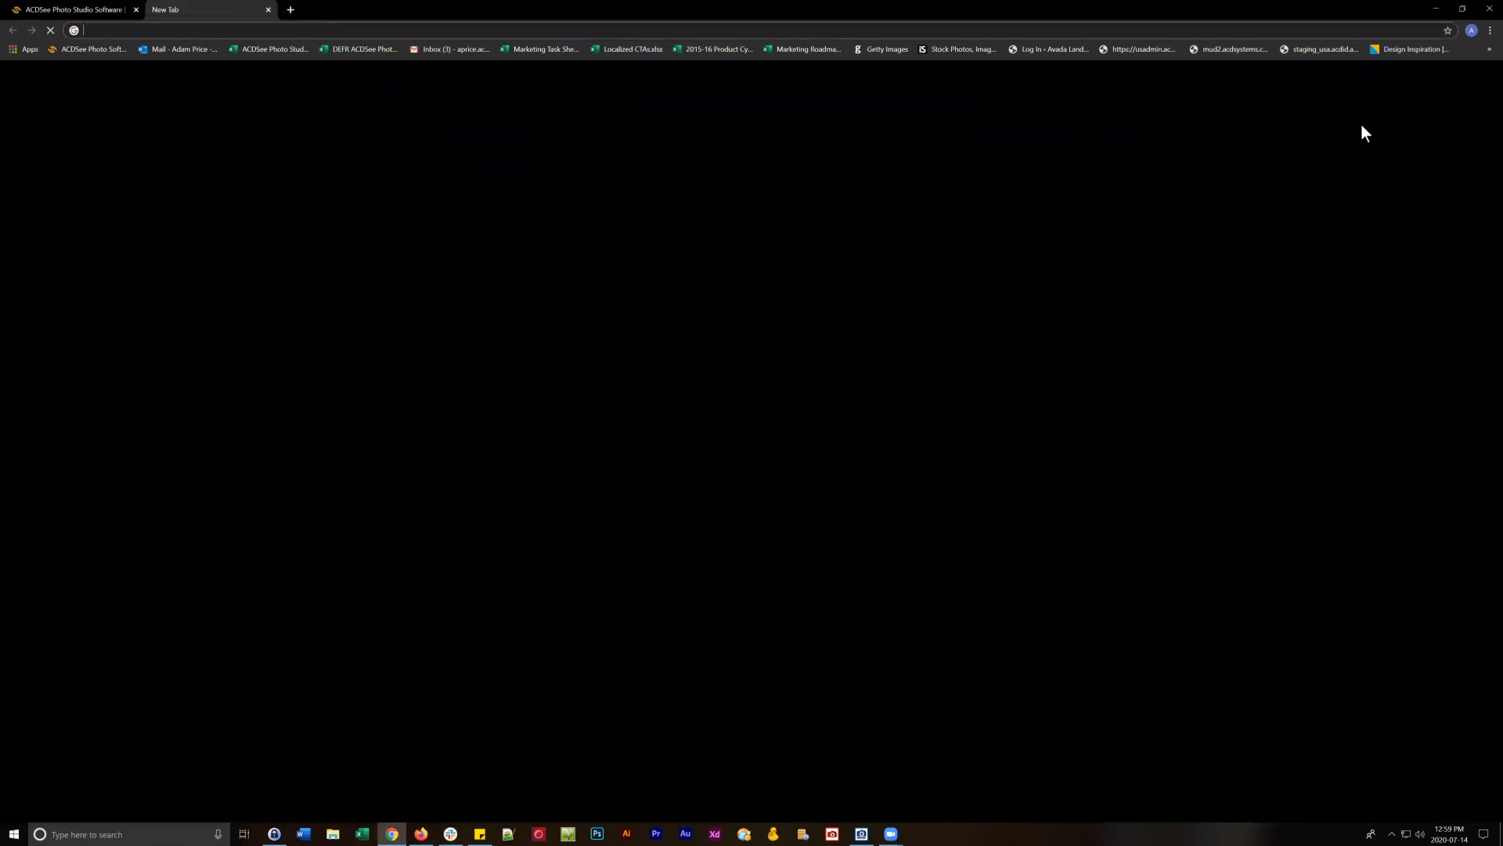
pyautogui.click(1489, 9)
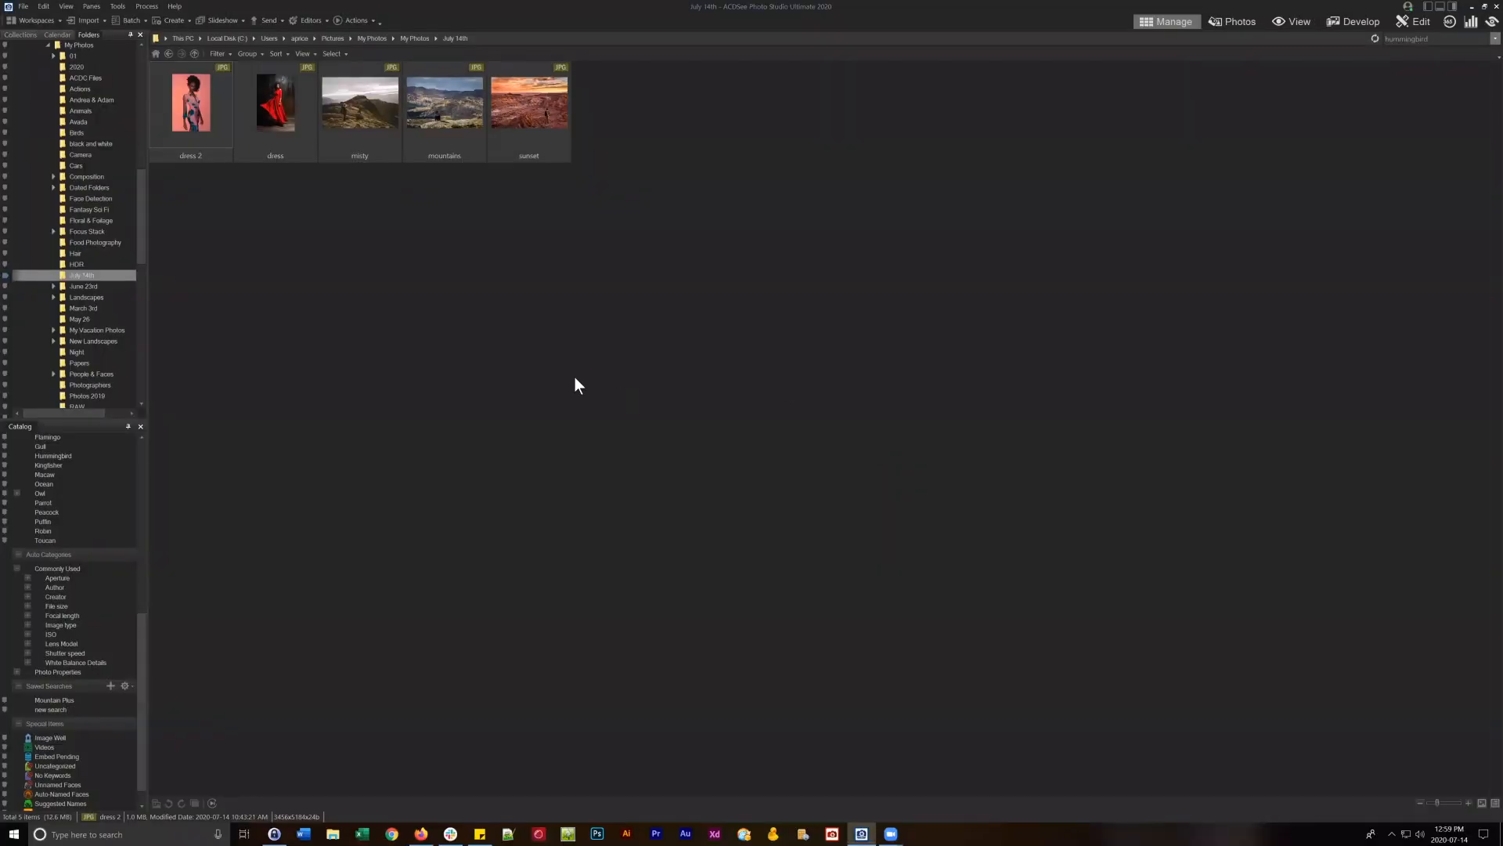
pyautogui.press('Right')
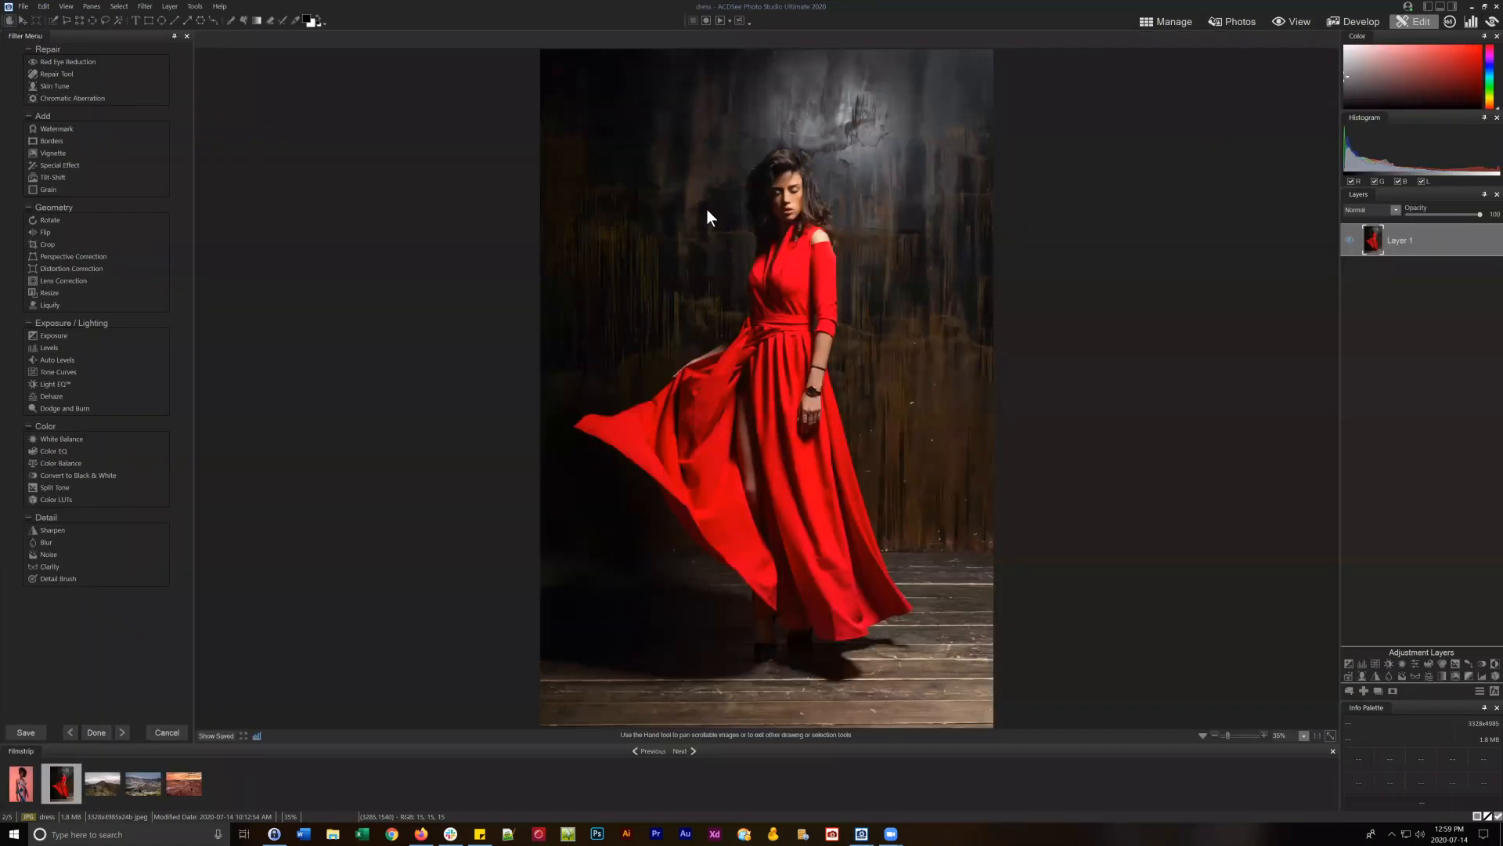
# Collapse the Repair, Add, Geometry, Exposure / Lighting and Detail filter groups, leaving only Color expanded.
pyautogui.click(31, 50)
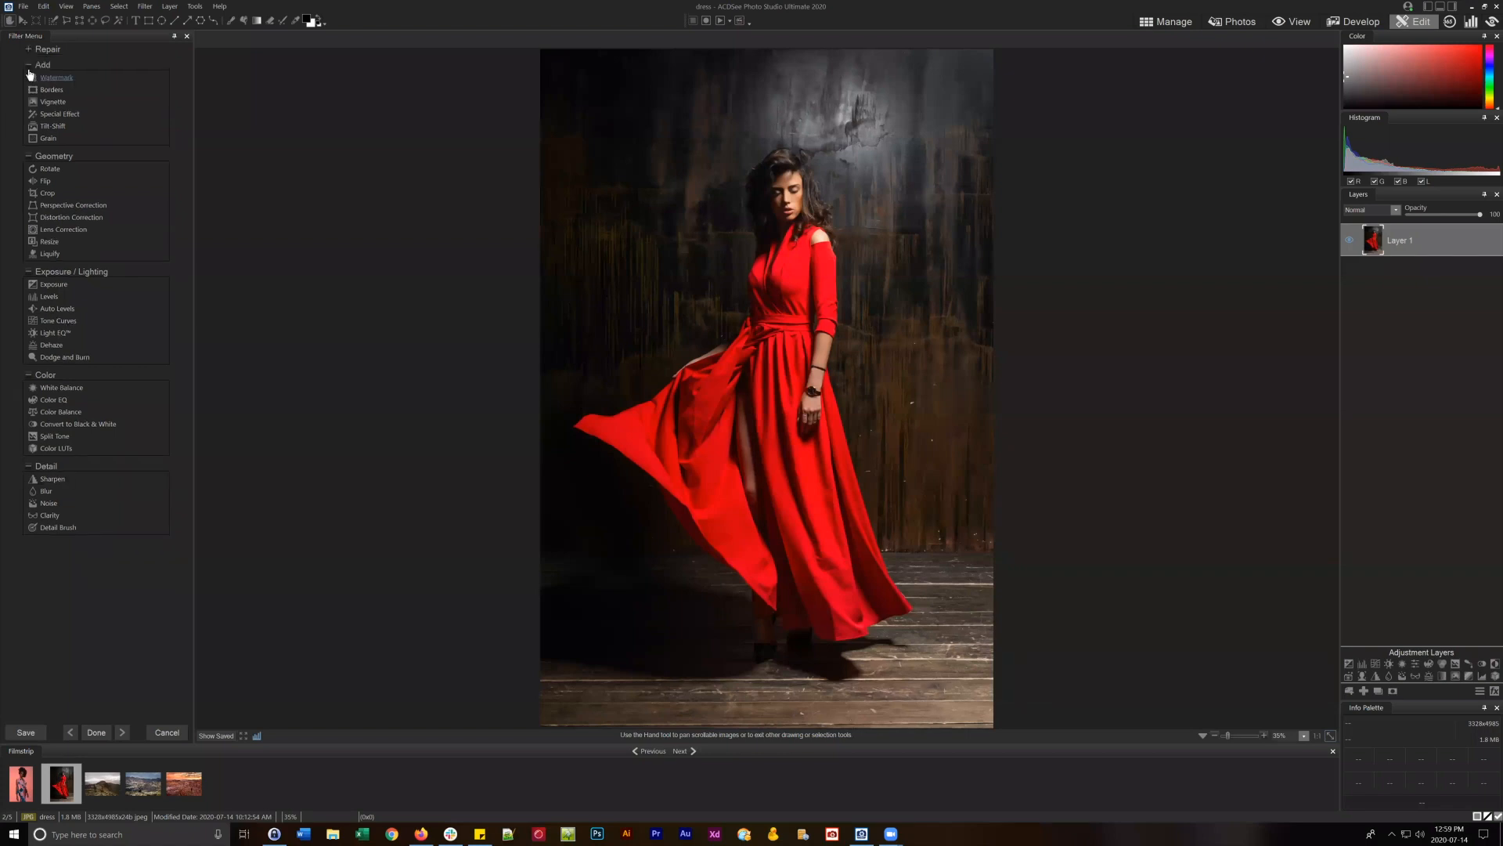
pyautogui.click(32, 65)
pyautogui.click(31, 80)
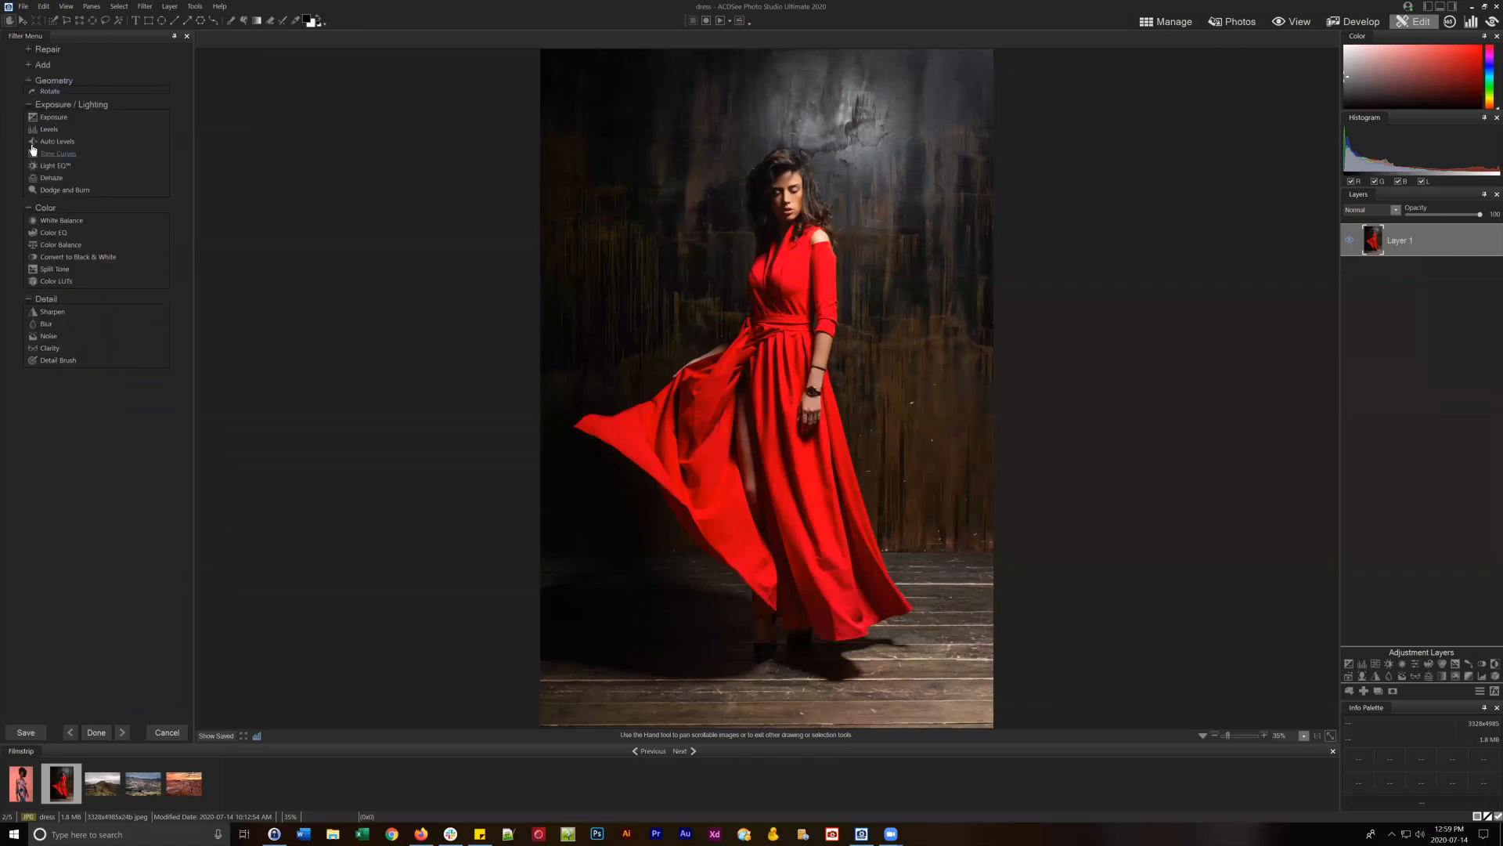
pyautogui.click(30, 97)
pyautogui.click(30, 203)
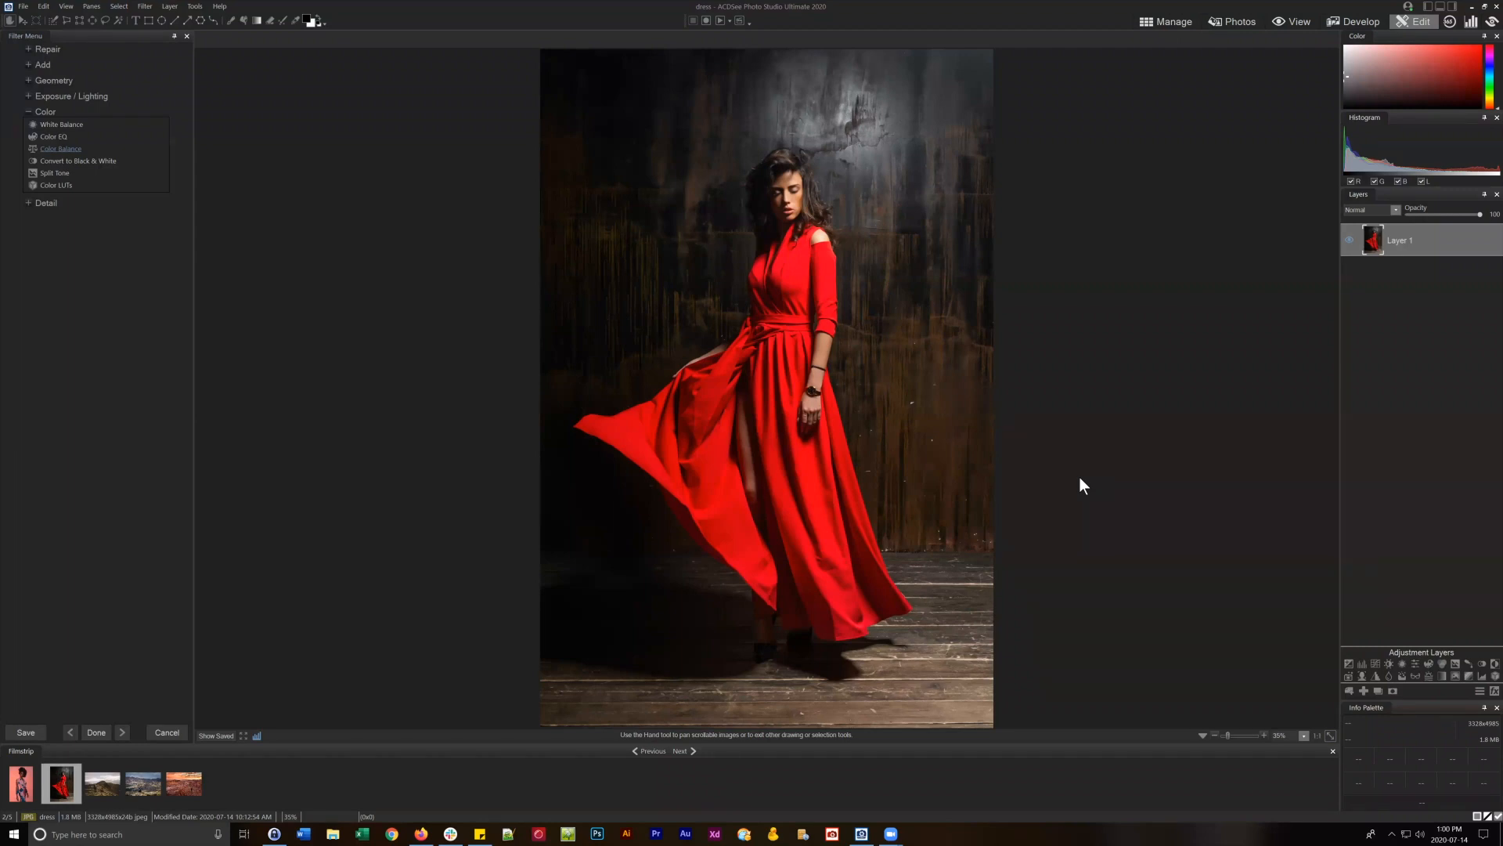
# Try shifting the whole image's hue to green and to 54 on a Vibrance adjustment layer, and delete that layer.
pyautogui.click(1413, 663)
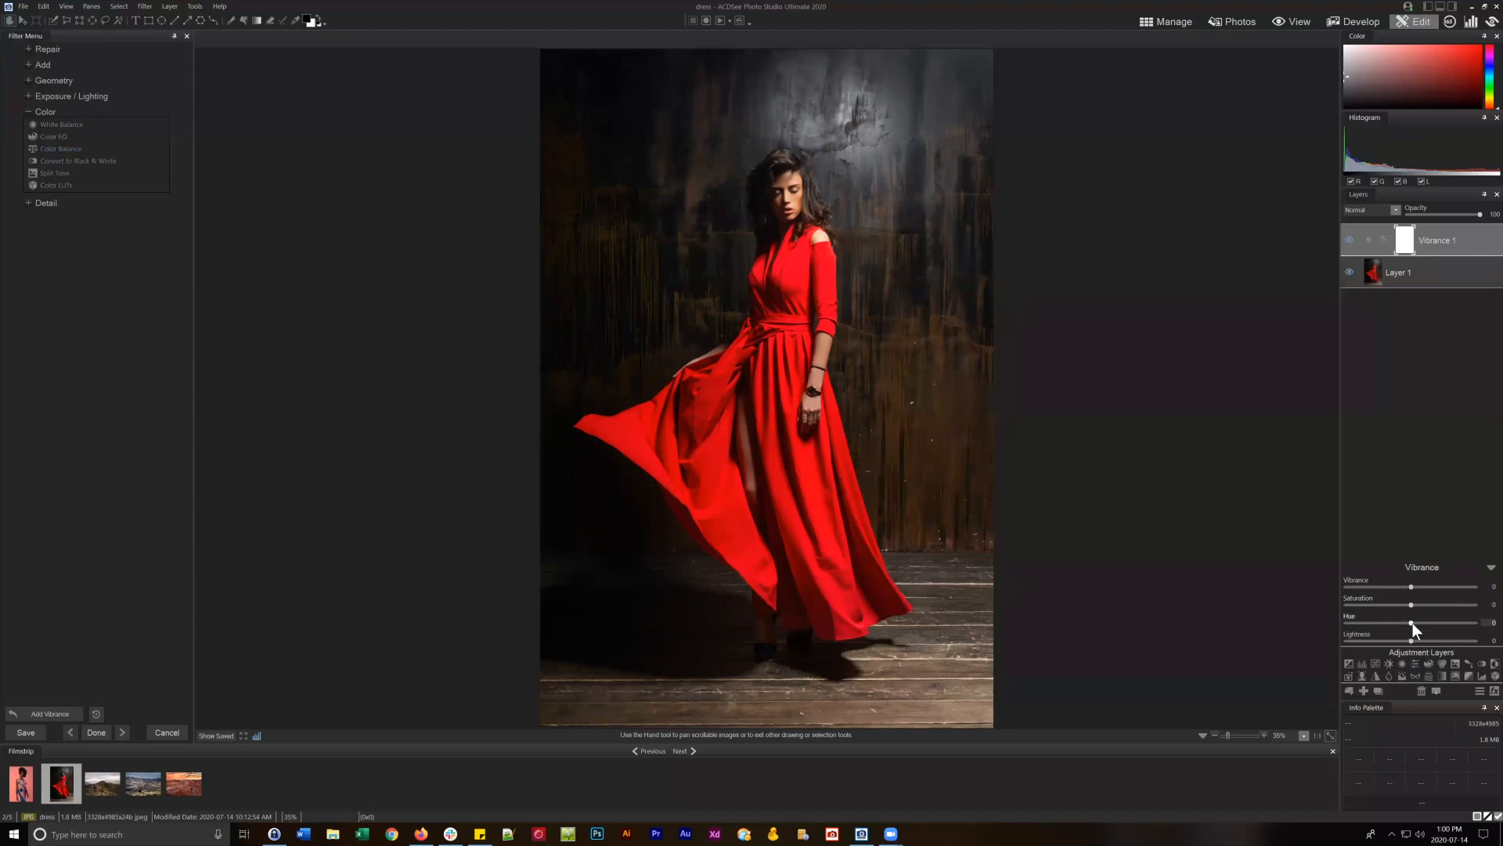
pyautogui.moveTo(1412, 622); pyautogui.dragTo(1374, 622)
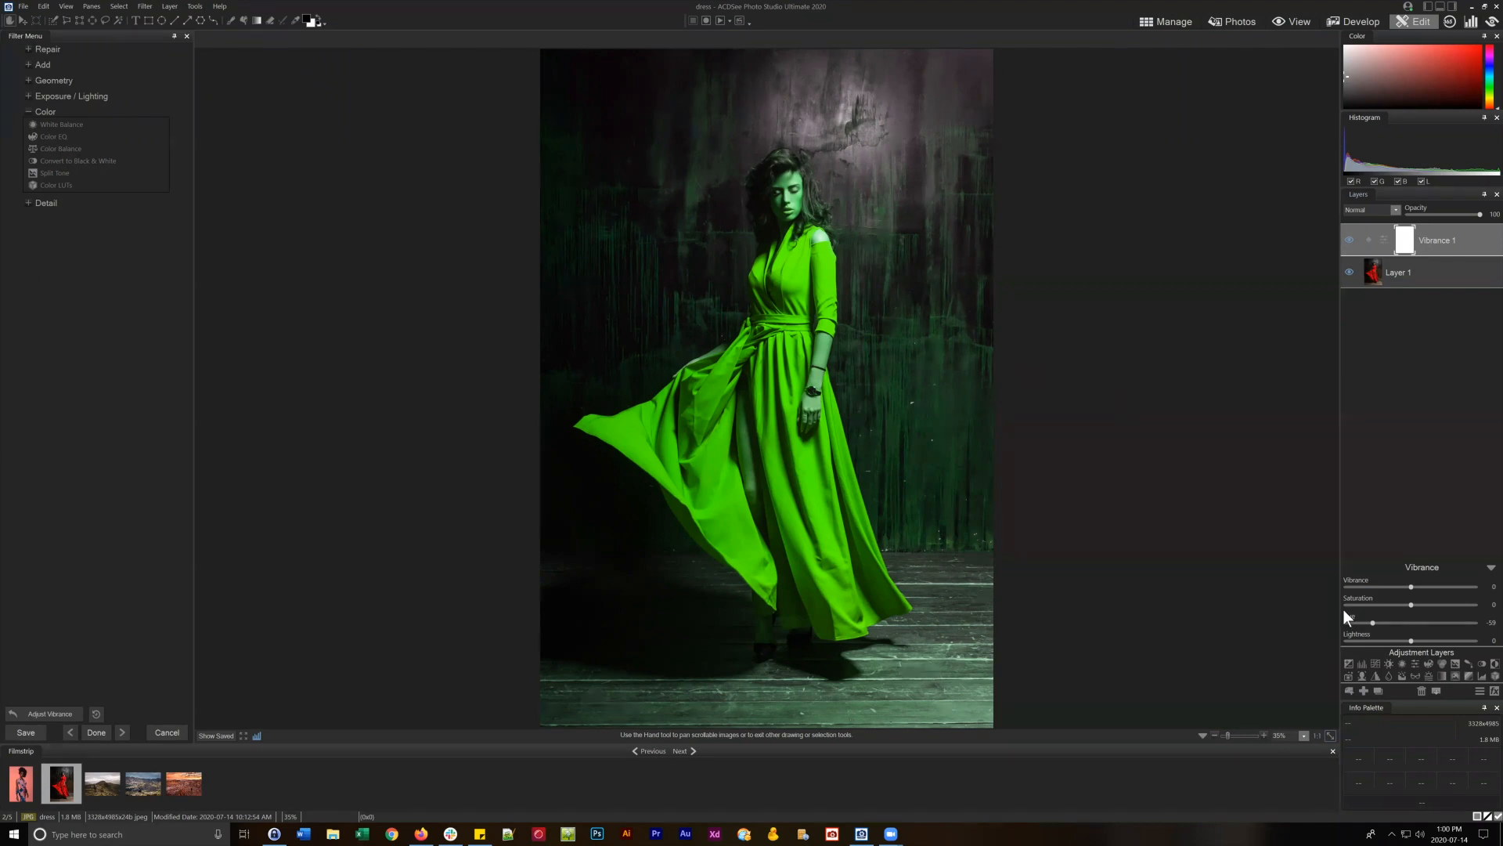
pyautogui.moveTo(1376, 622); pyautogui.dragTo(1446, 617)
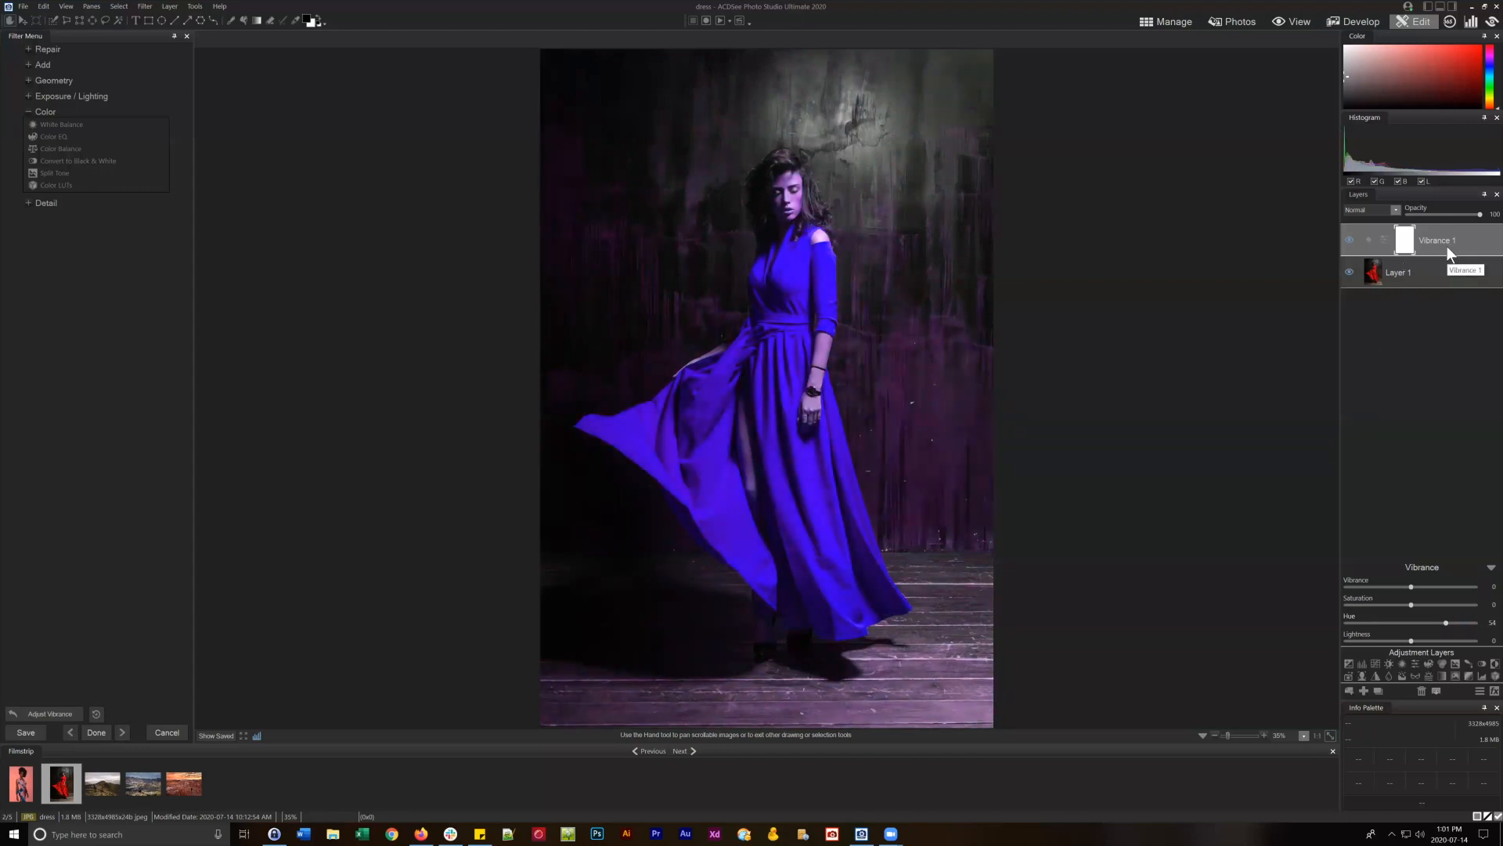
pyautogui.click(1421, 691)
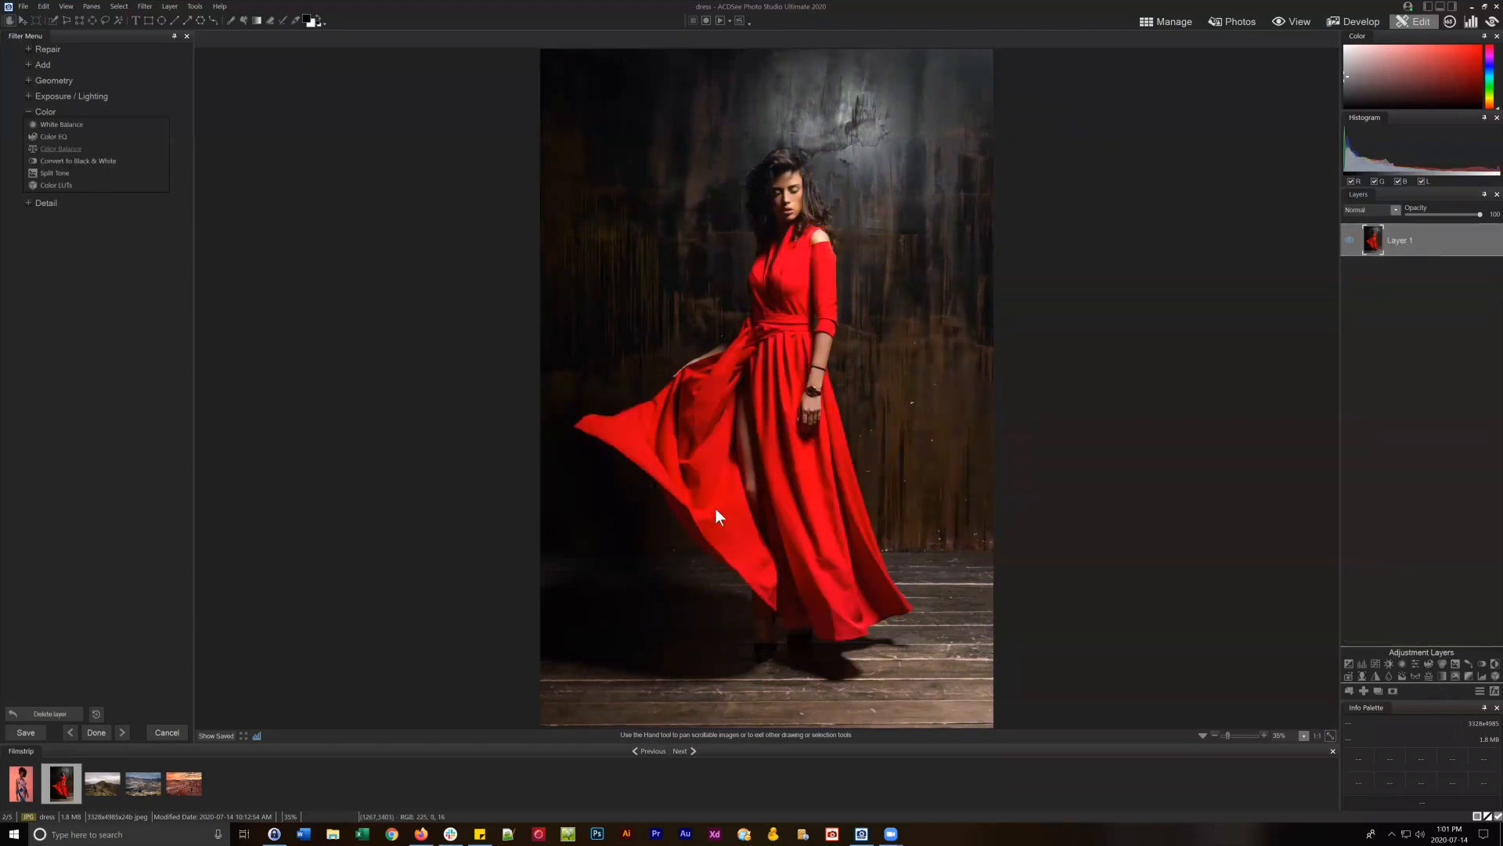
# Try turning the dress green using a Magic Wand selection and a Vibrance adjustment layer, and delete that layer.
pyautogui.click(119, 21)
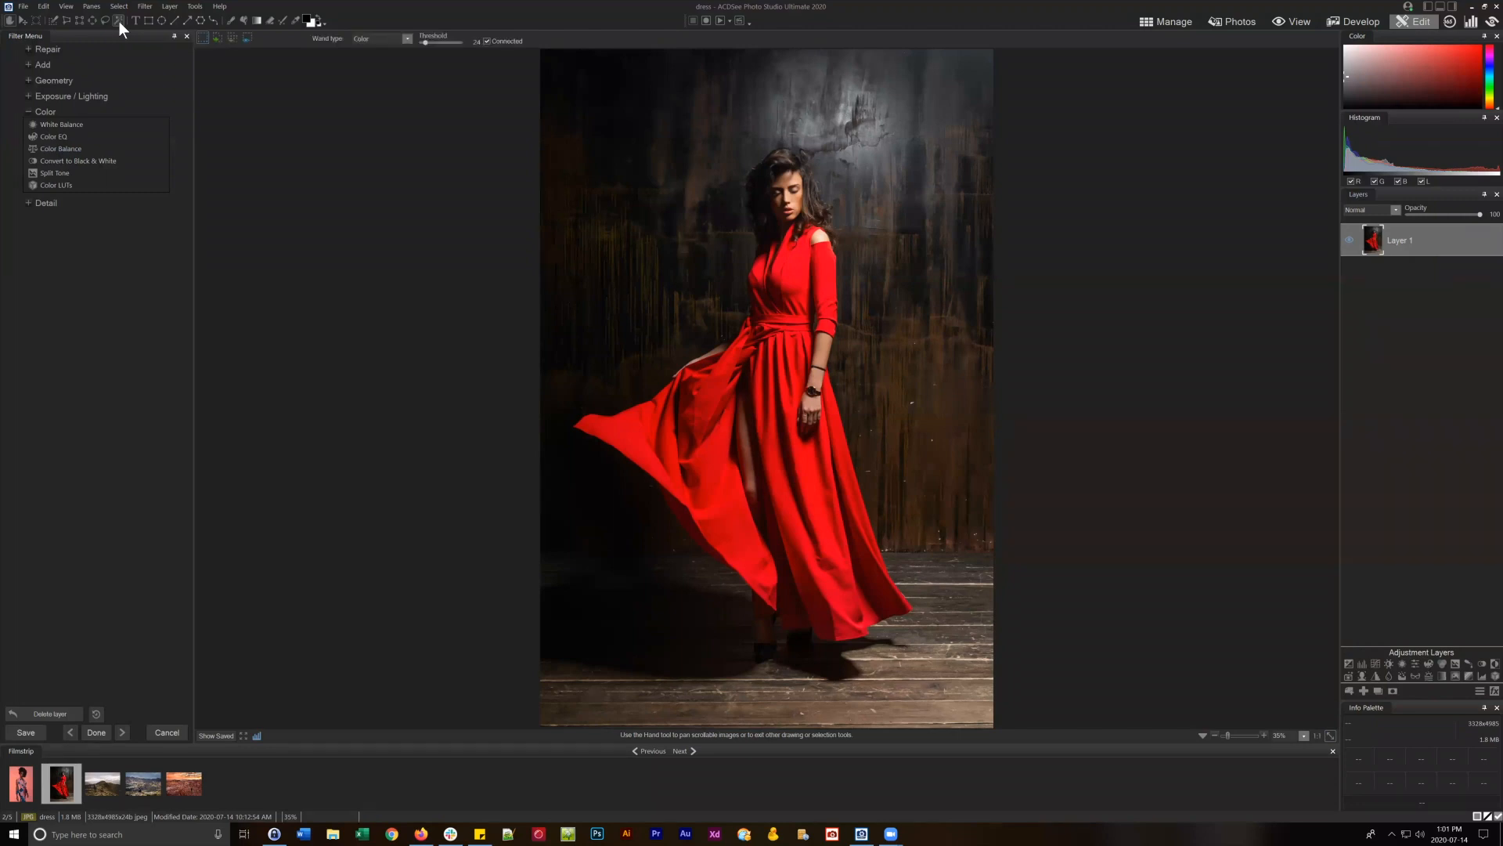
pyautogui.click(797, 279)
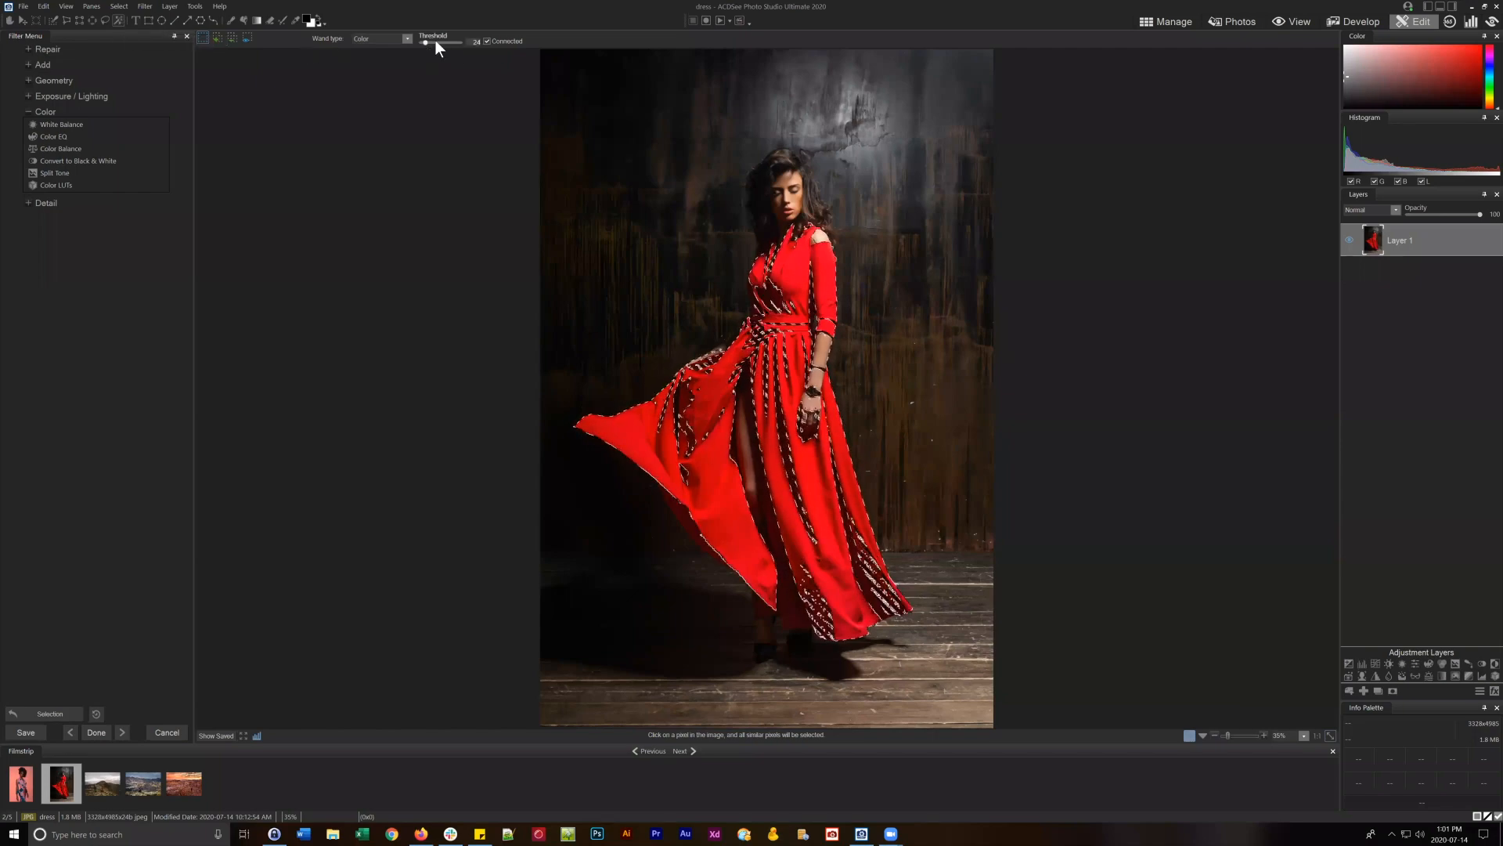
pyautogui.click(1414, 661)
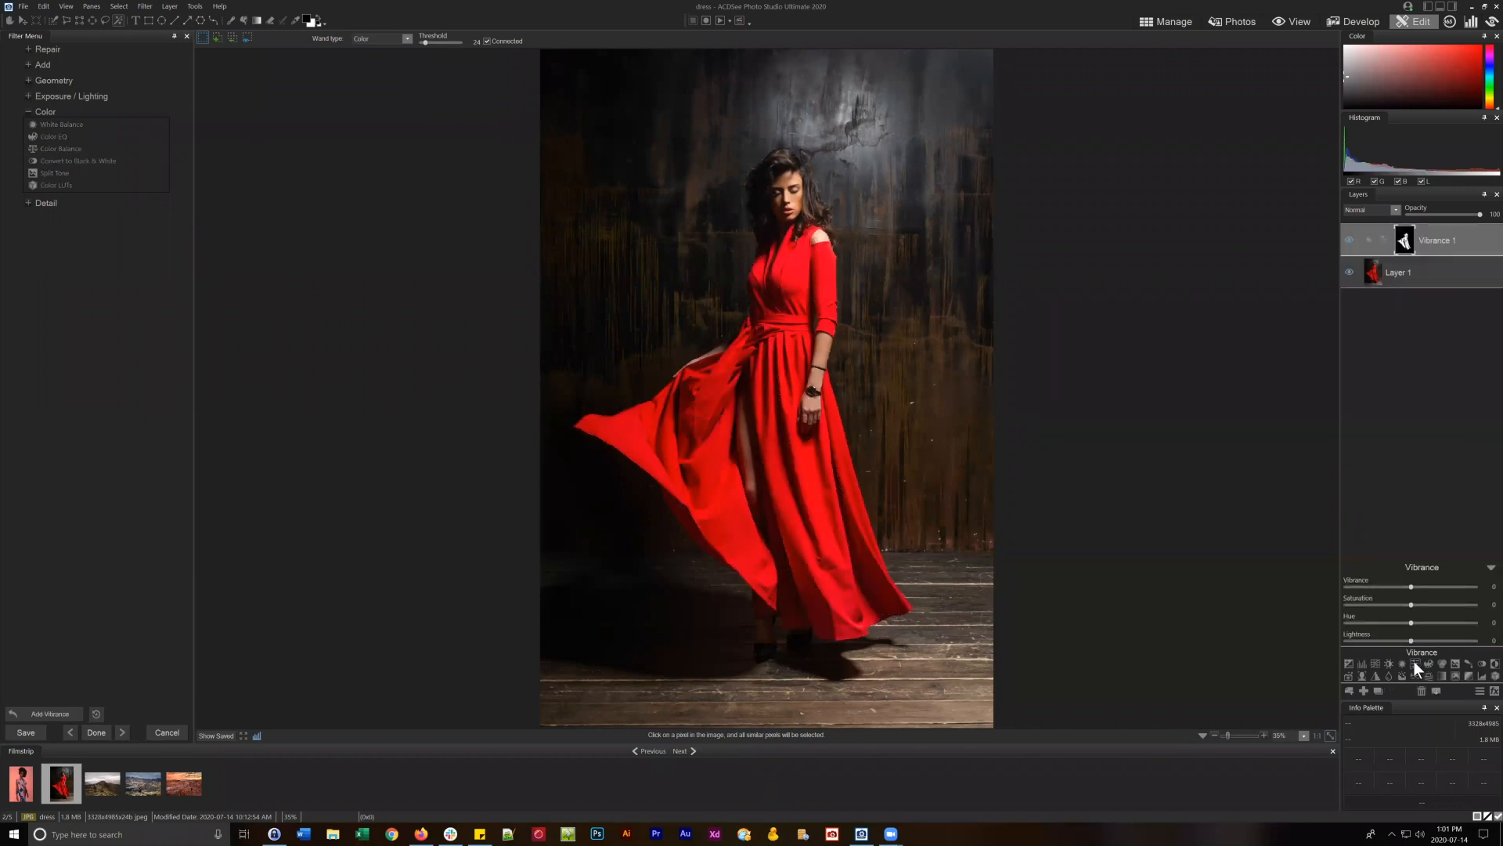
pyautogui.click(1392, 620)
pyautogui.moveTo(1370, 623)
pyautogui.mouseDown()
pyautogui.moveTo(1467, 624)
pyautogui.moveTo(1359, 626)
pyautogui.mouseUp()
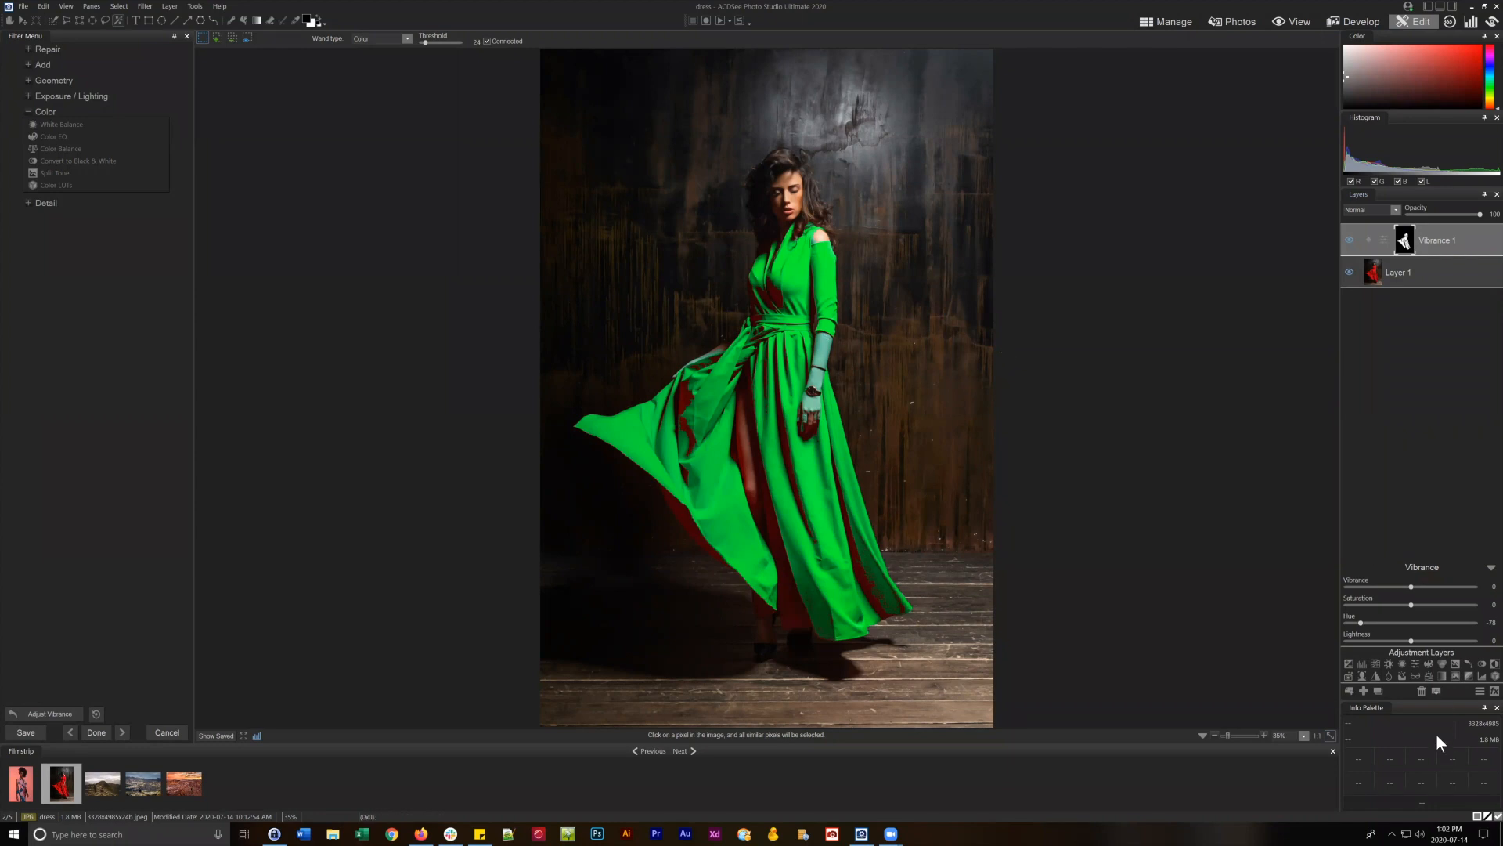
pyautogui.click(1420, 692)
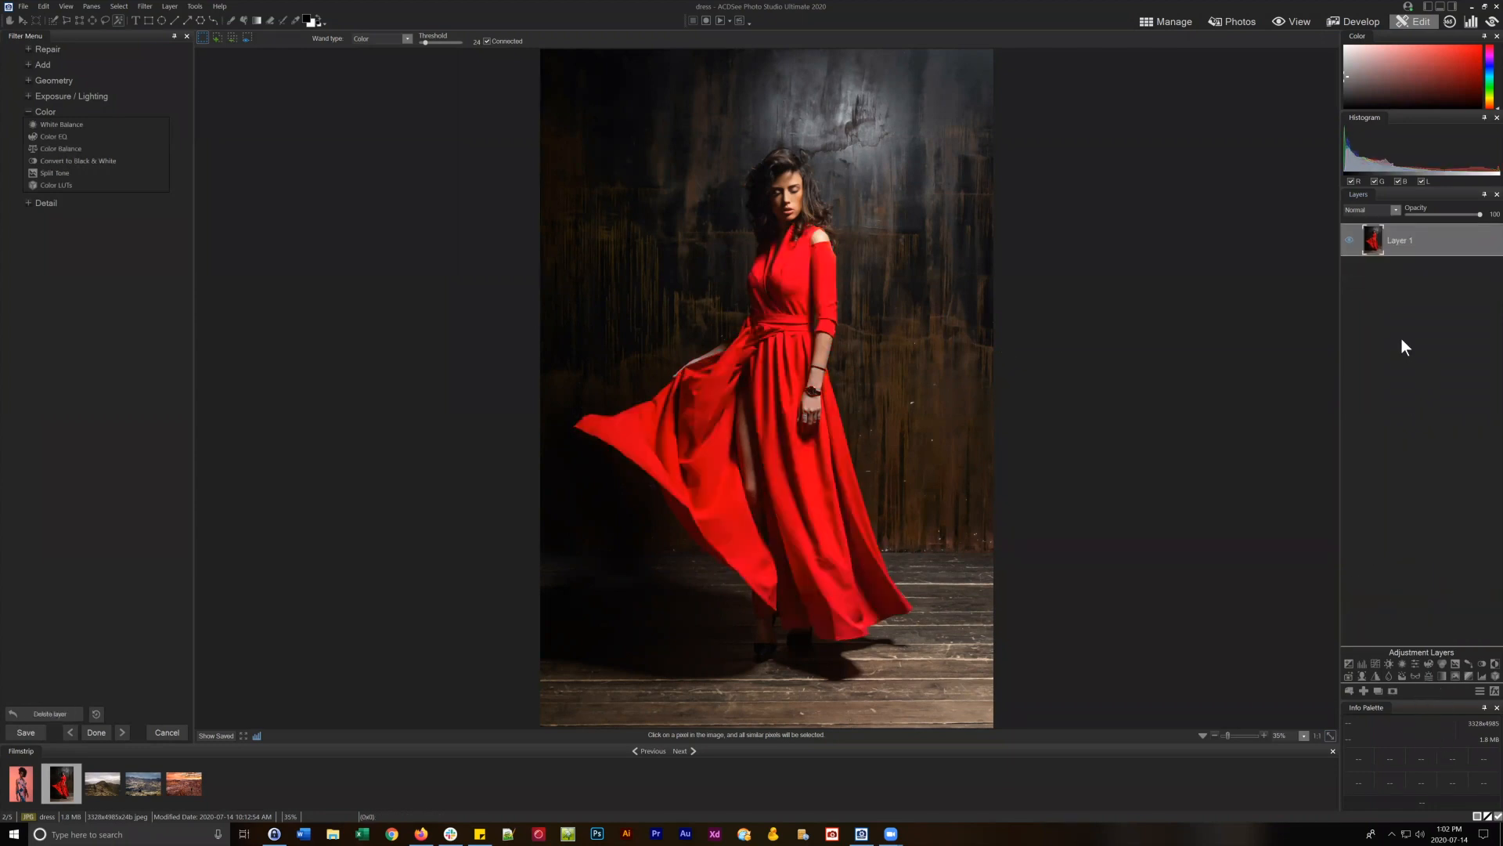
# Open Color Balance on the dress photo, try hue values of 64 and 44, and reset the hue to 0.
pyautogui.click(70, 149)
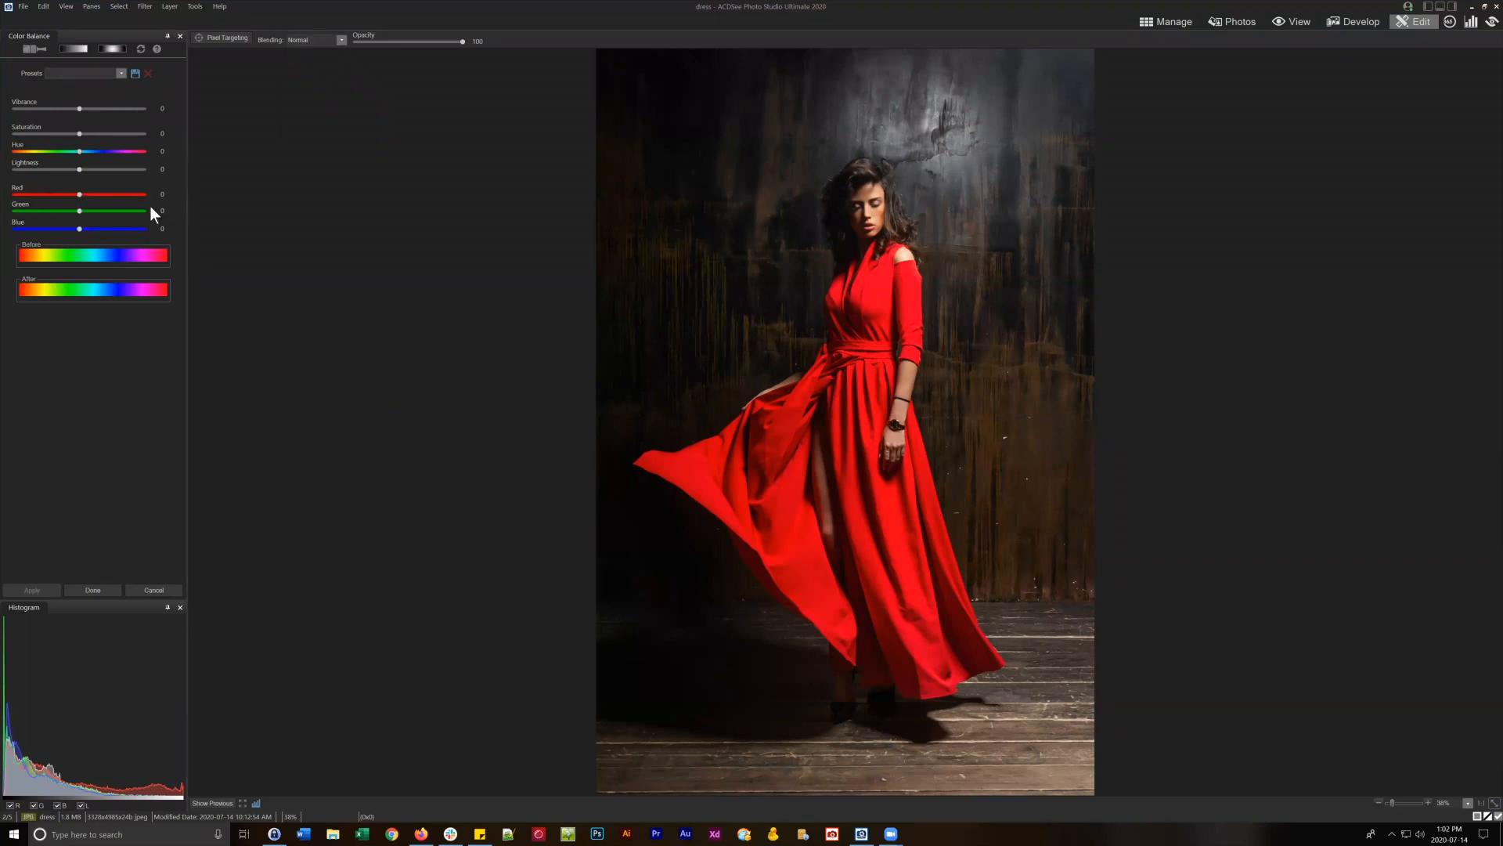
pyautogui.moveTo(79, 152); pyautogui.dragTo(121, 152)
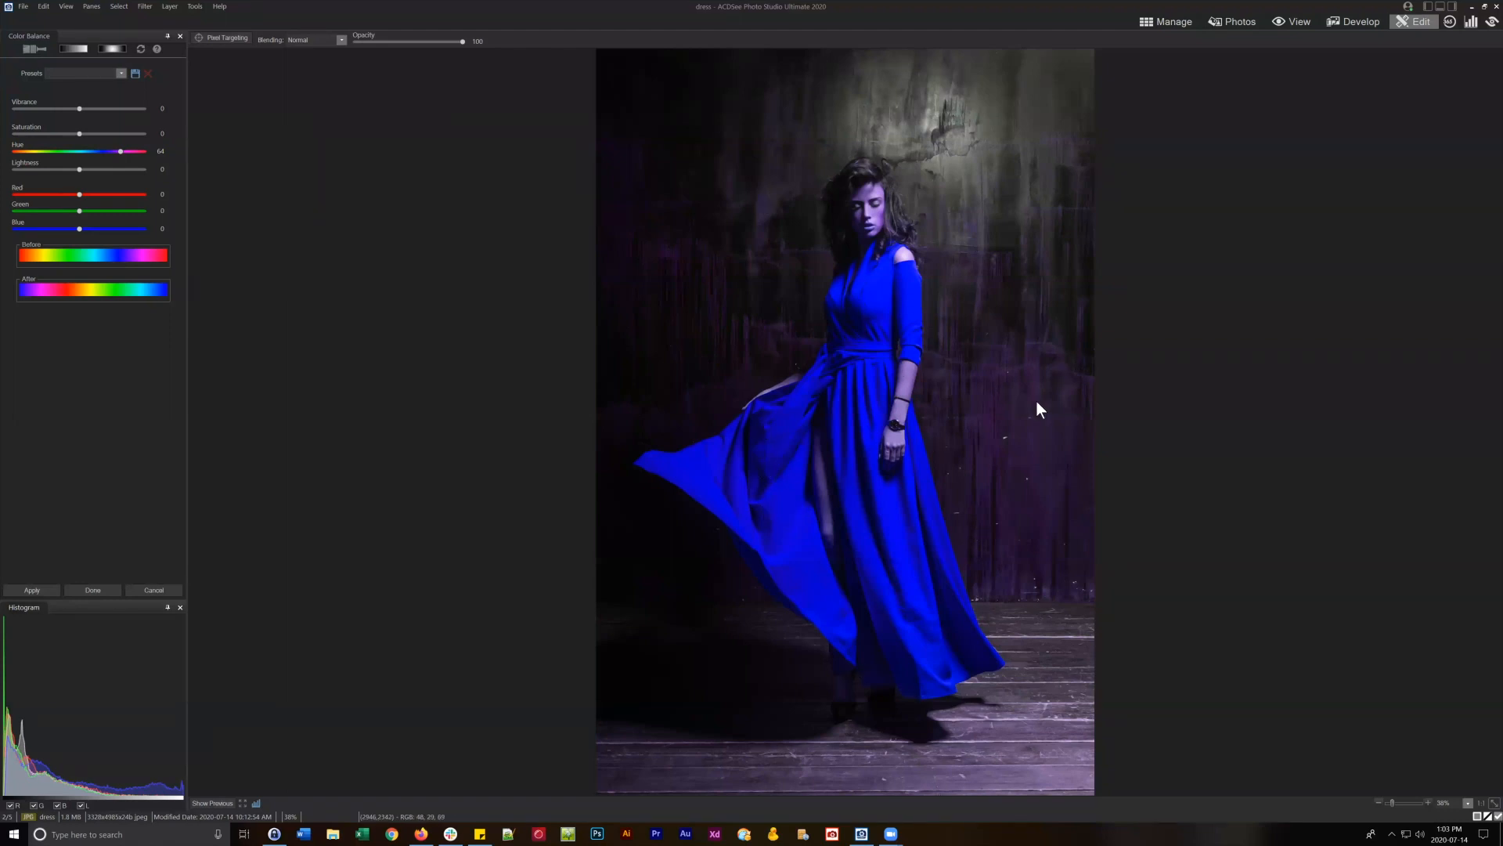
pyautogui.moveTo(121, 151)
pyautogui.mouseDown()
pyautogui.moveTo(33, 149)
pyautogui.moveTo(123, 154)
pyautogui.mouseUp()
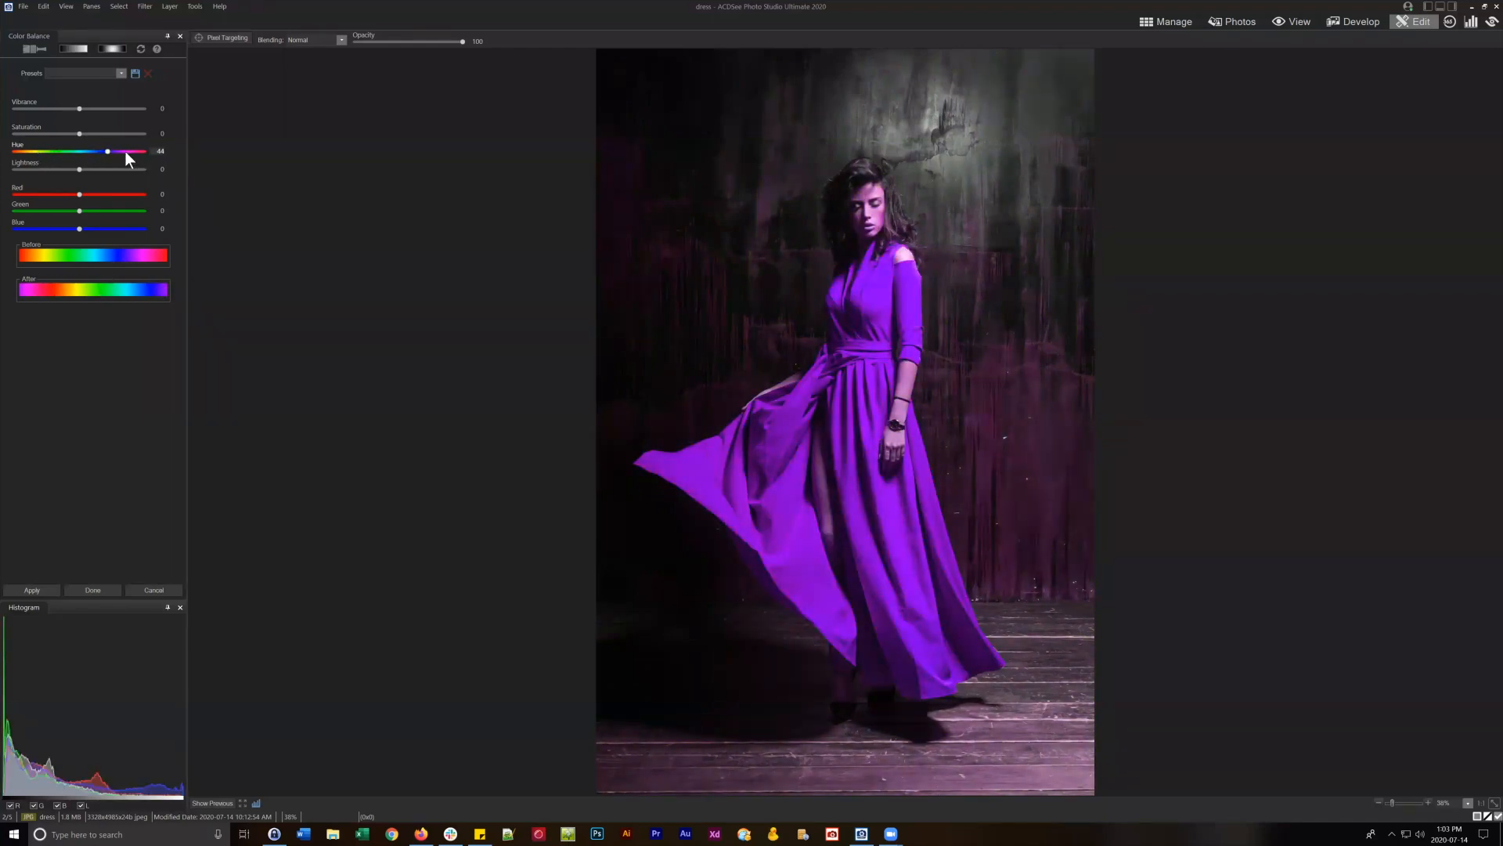
pyautogui.doubleClick(126, 151)
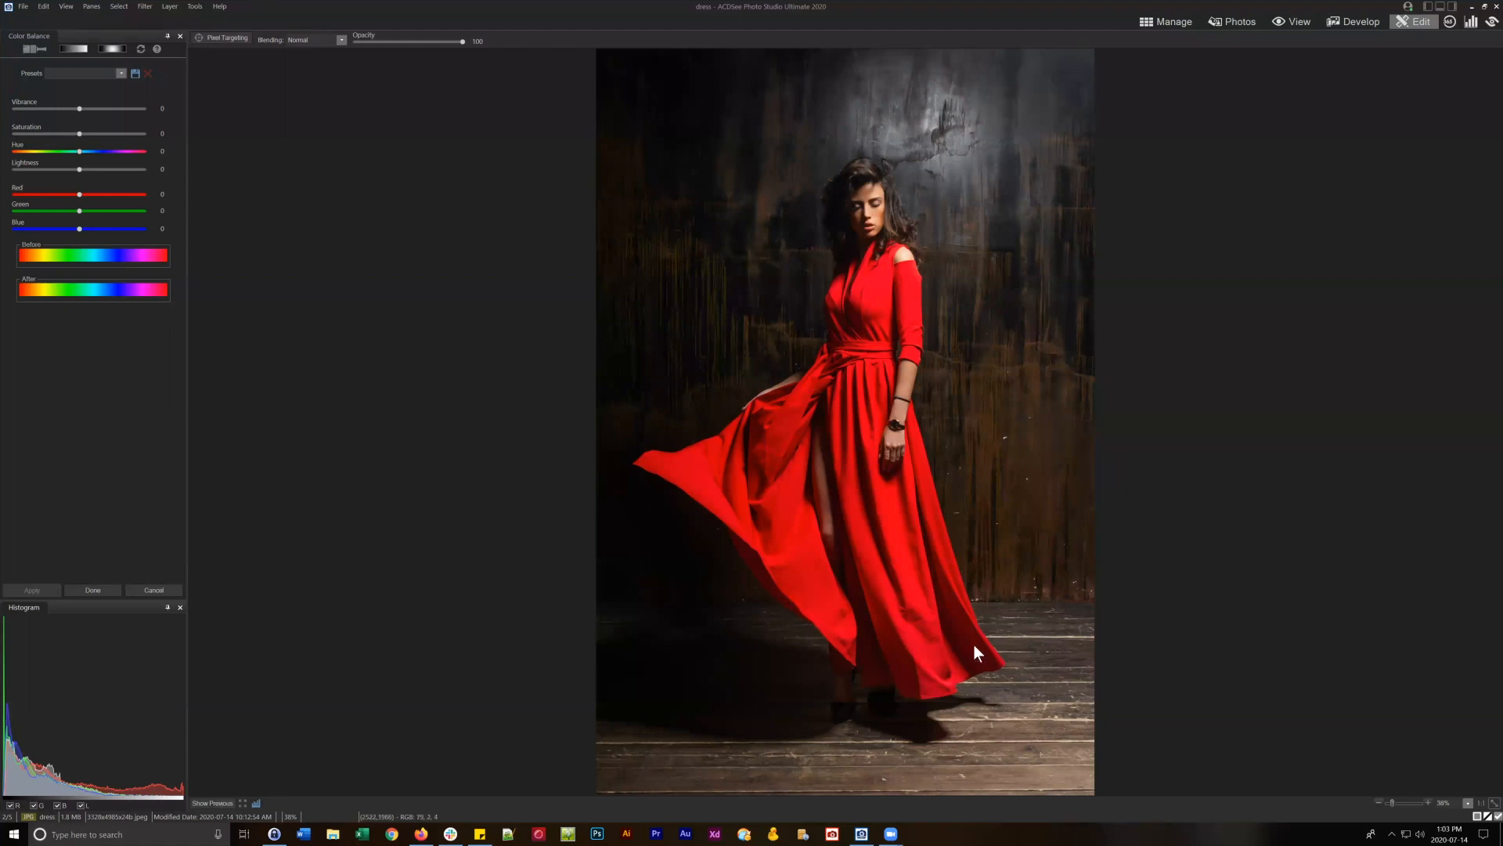
# Open Pixel Targeting and target only red, with red at 100 and every other targeted color at 0.
pyautogui.click(216, 37)
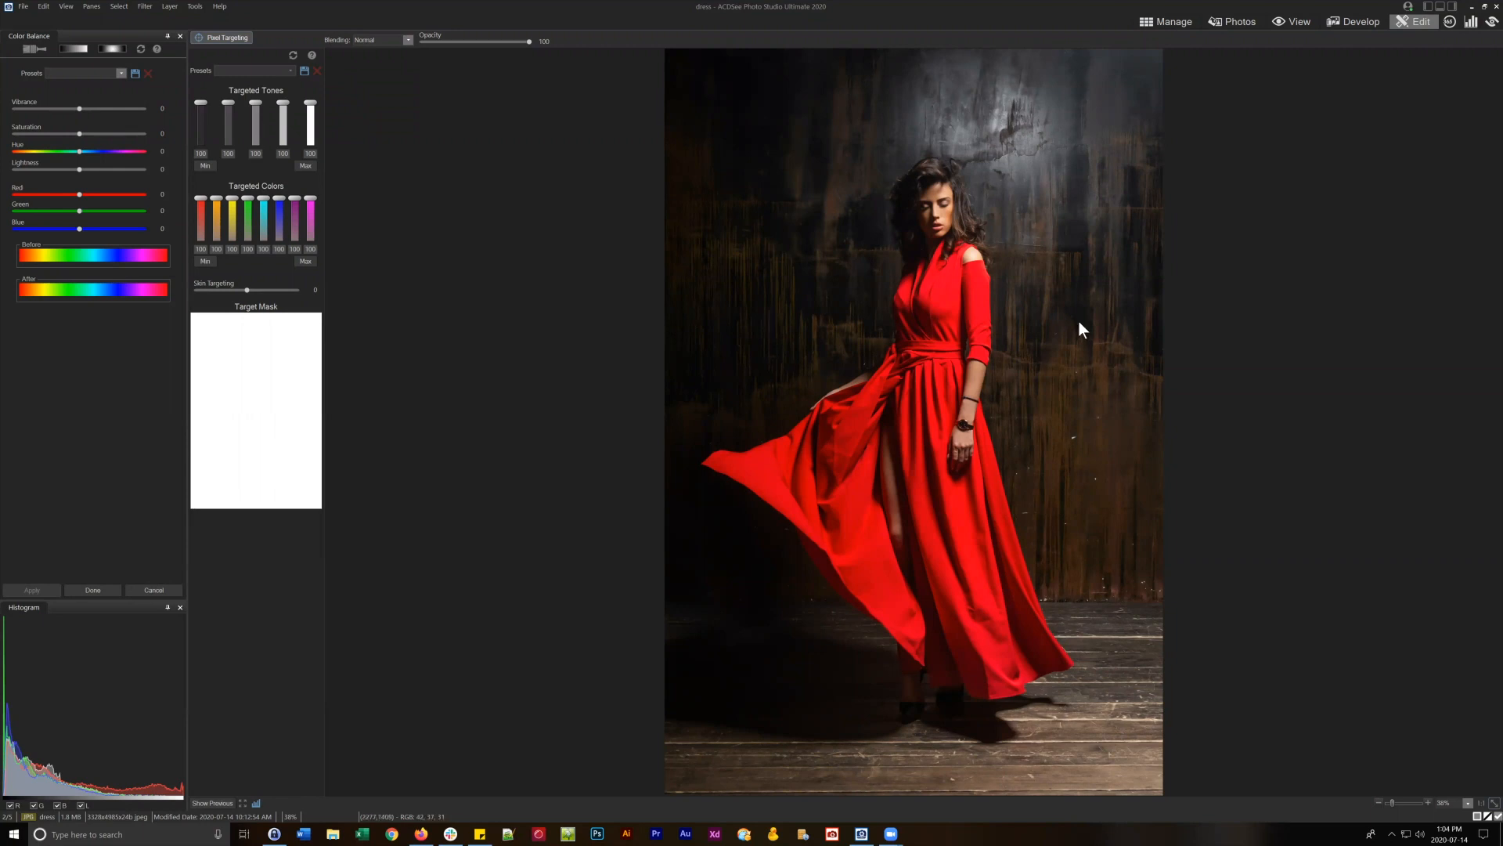
pyautogui.click(210, 36)
pyautogui.click(210, 35)
pyautogui.moveTo(229, 101); pyautogui.dragTo(228, 97)
pyautogui.click(204, 261)
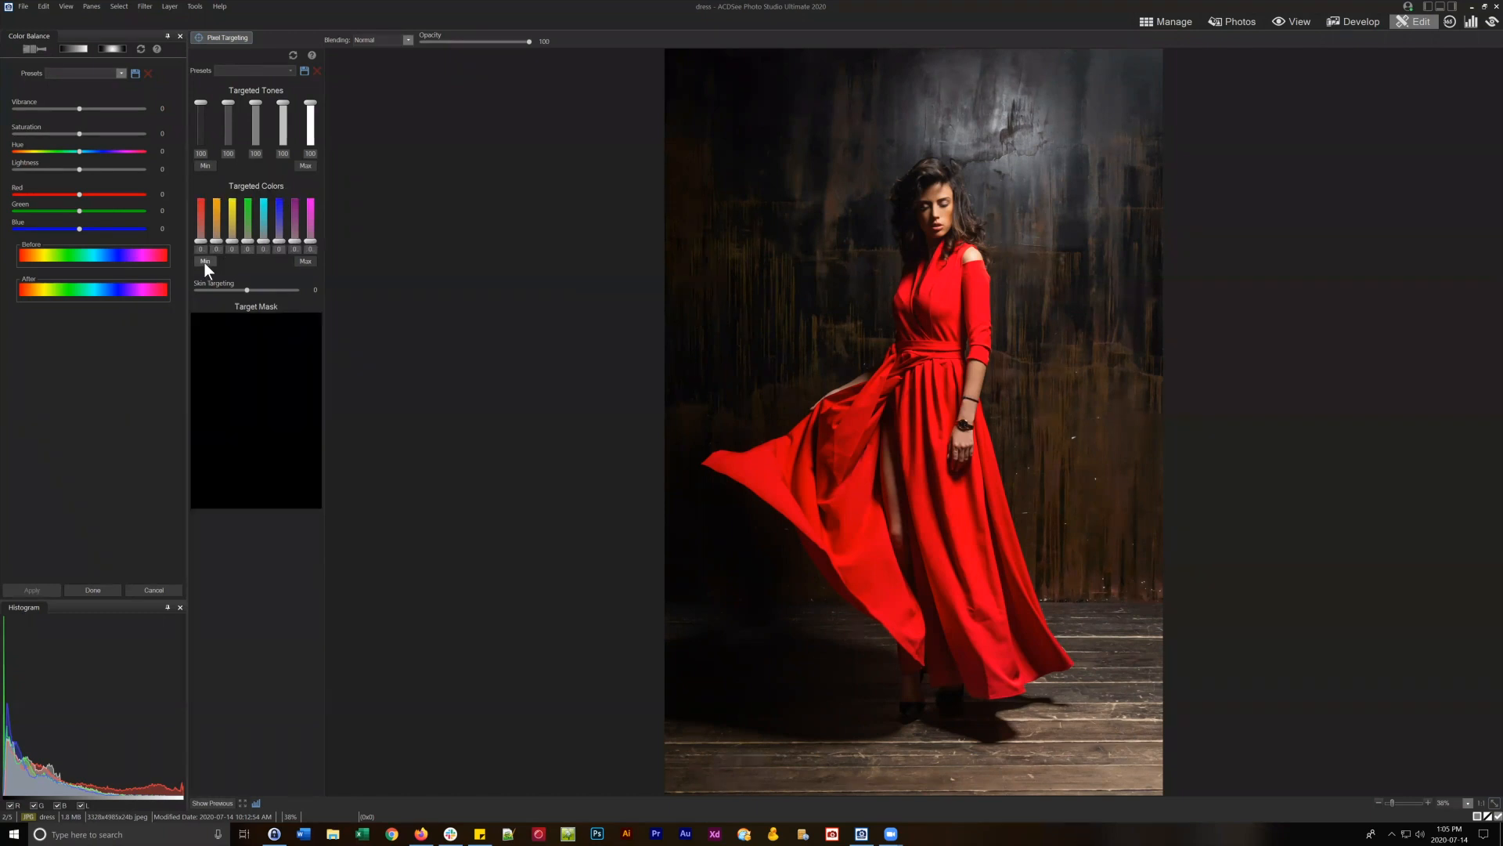
pyautogui.moveTo(199, 241); pyautogui.dragTo(199, 172)
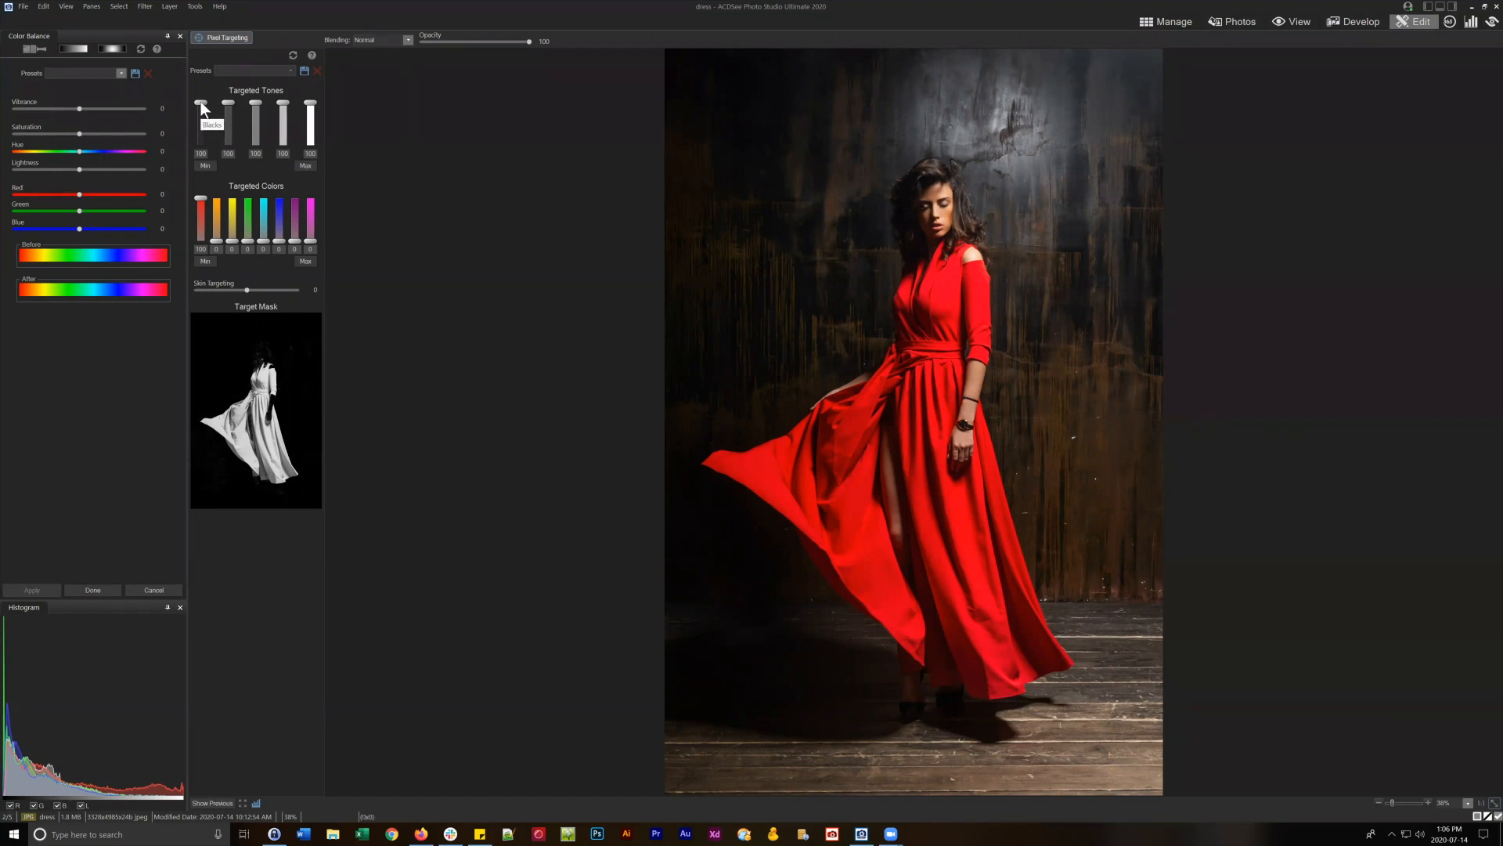
# Set the two darkest targeted tones, blacks and the adjacent dark tone, to 0.
pyautogui.moveTo(199, 116); pyautogui.dragTo(210, 207)
pyautogui.click(228, 102)
pyautogui.moveTo(229, 115); pyautogui.dragTo(245, 240)
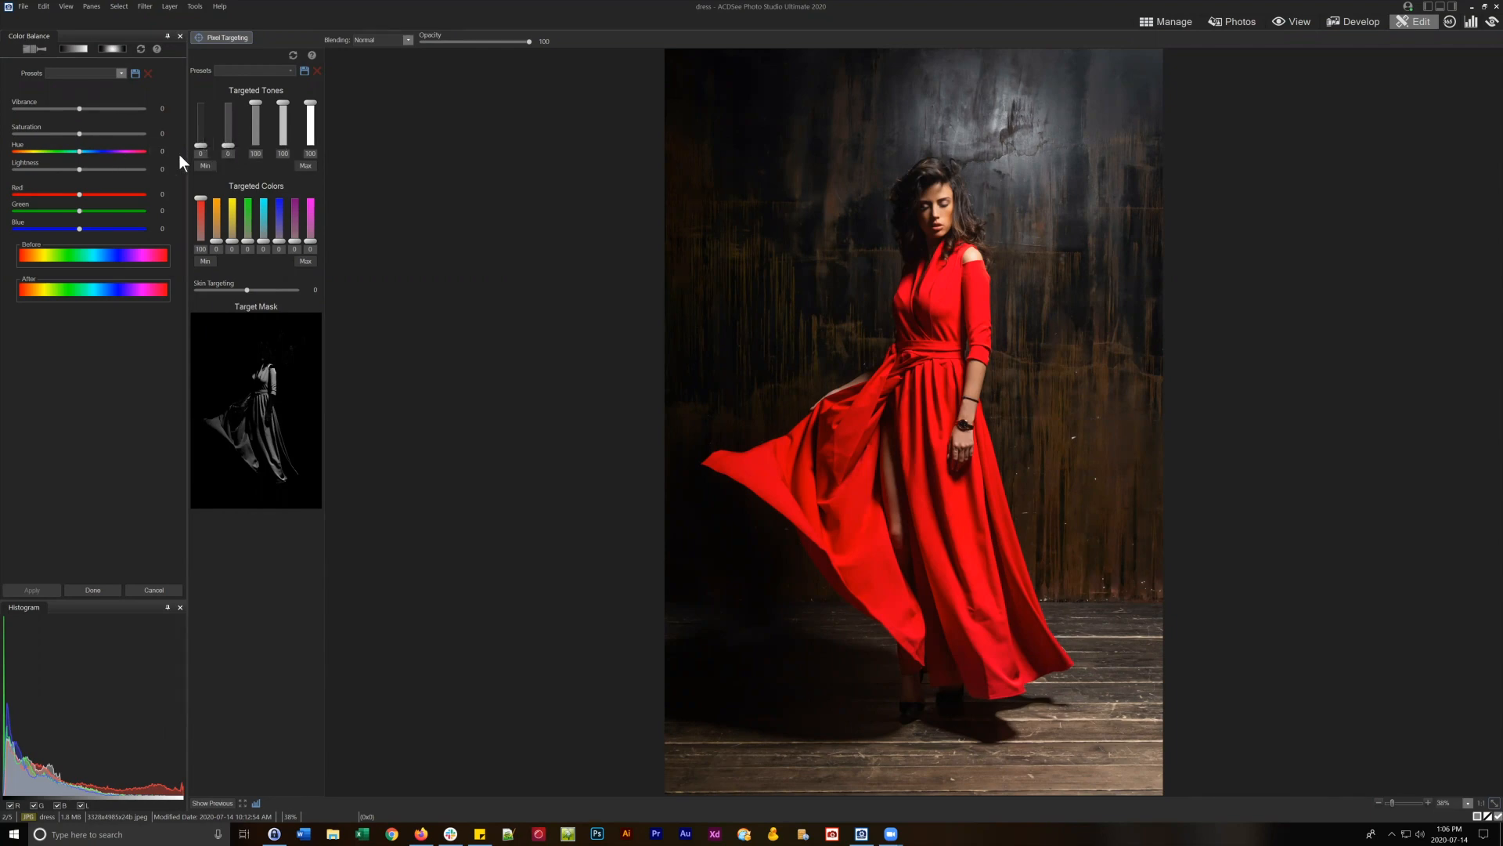
# Set the hue to -68 and raise the second-darkest targeted tone back to 100.
pyautogui.moveTo(79, 151); pyautogui.dragTo(35, 153)
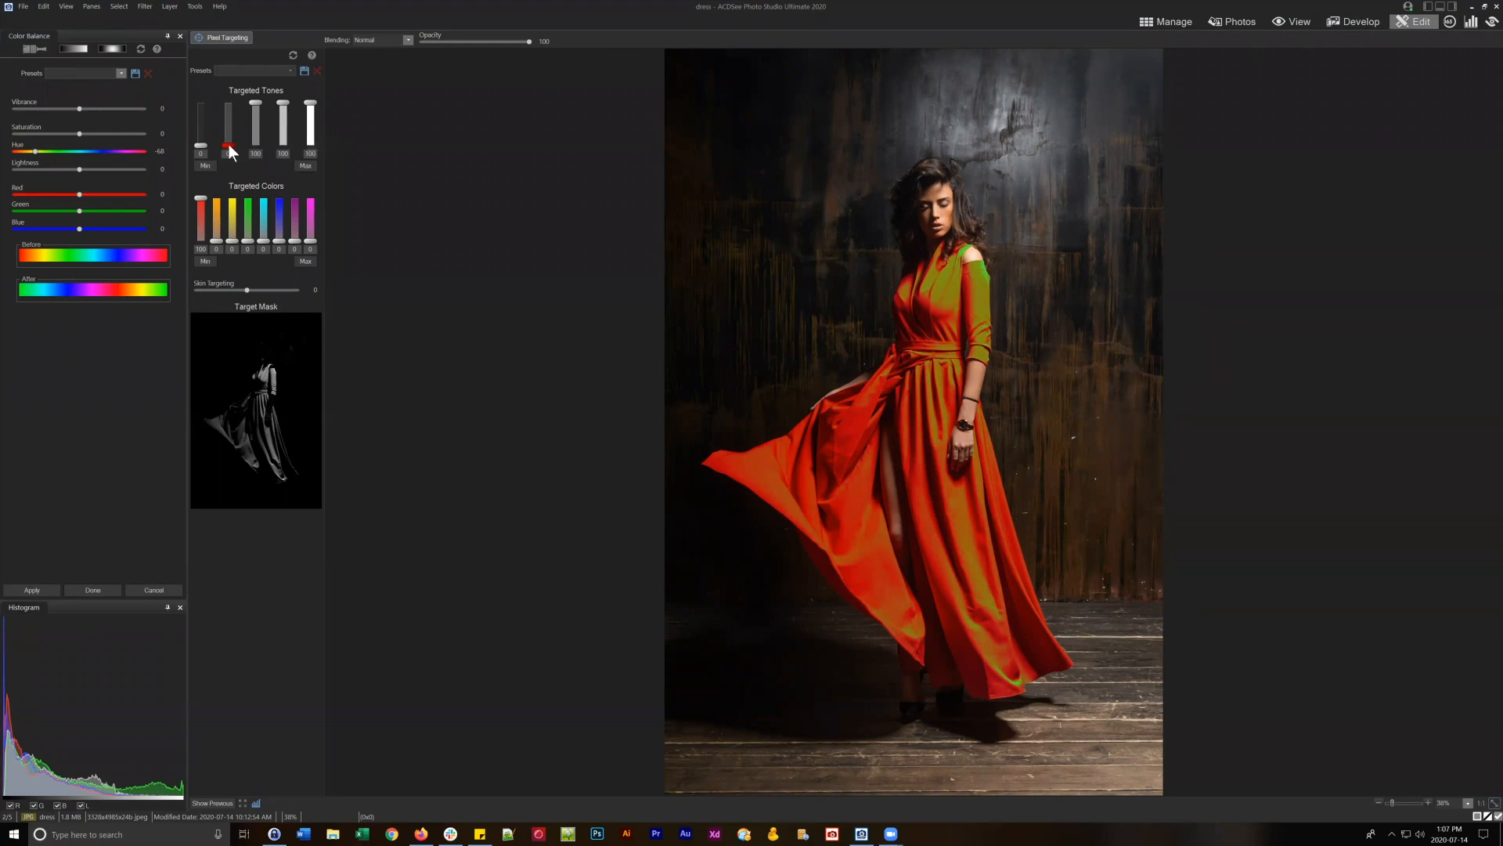
pyautogui.moveTo(228, 144); pyautogui.dragTo(230, 39)
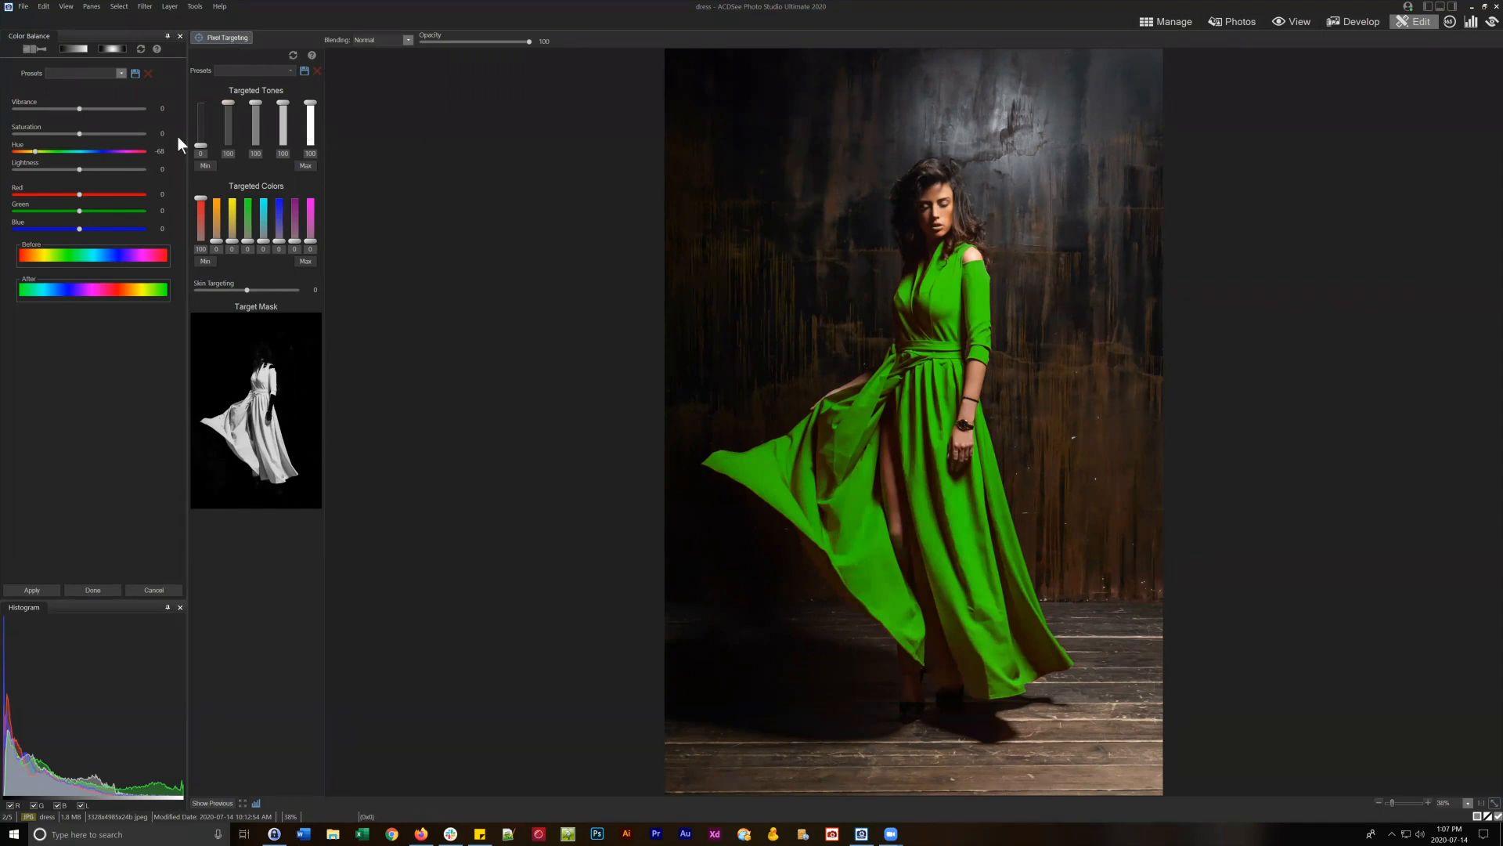
# Recolor the dress by trying hue values of 52 and -21, and finish with a hue of 11.
pyautogui.moveTo(39, 152); pyautogui.dragTo(113, 149)
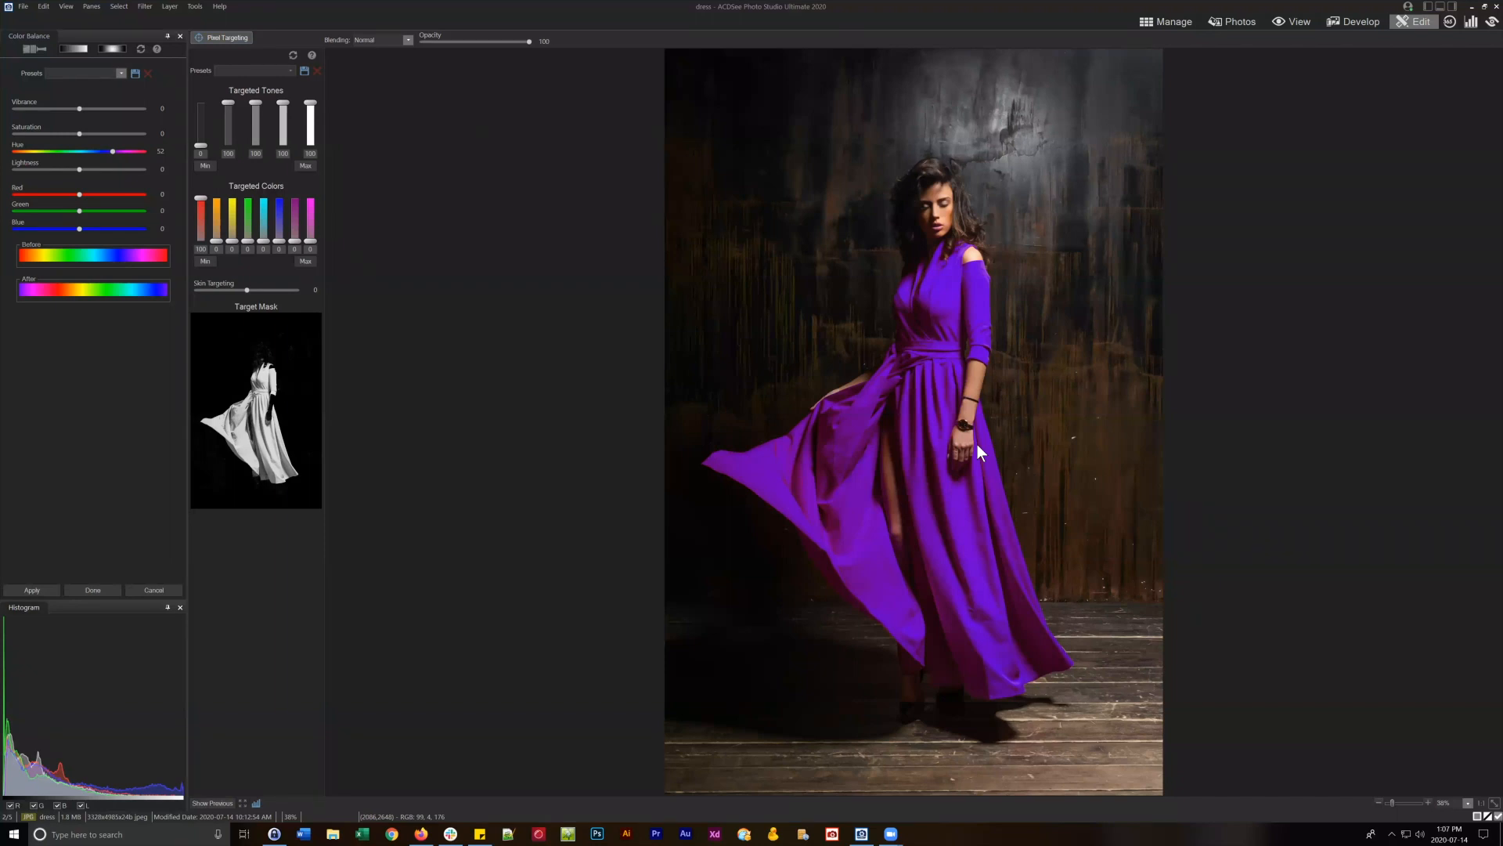
pyautogui.moveTo(113, 151); pyautogui.dragTo(65, 153)
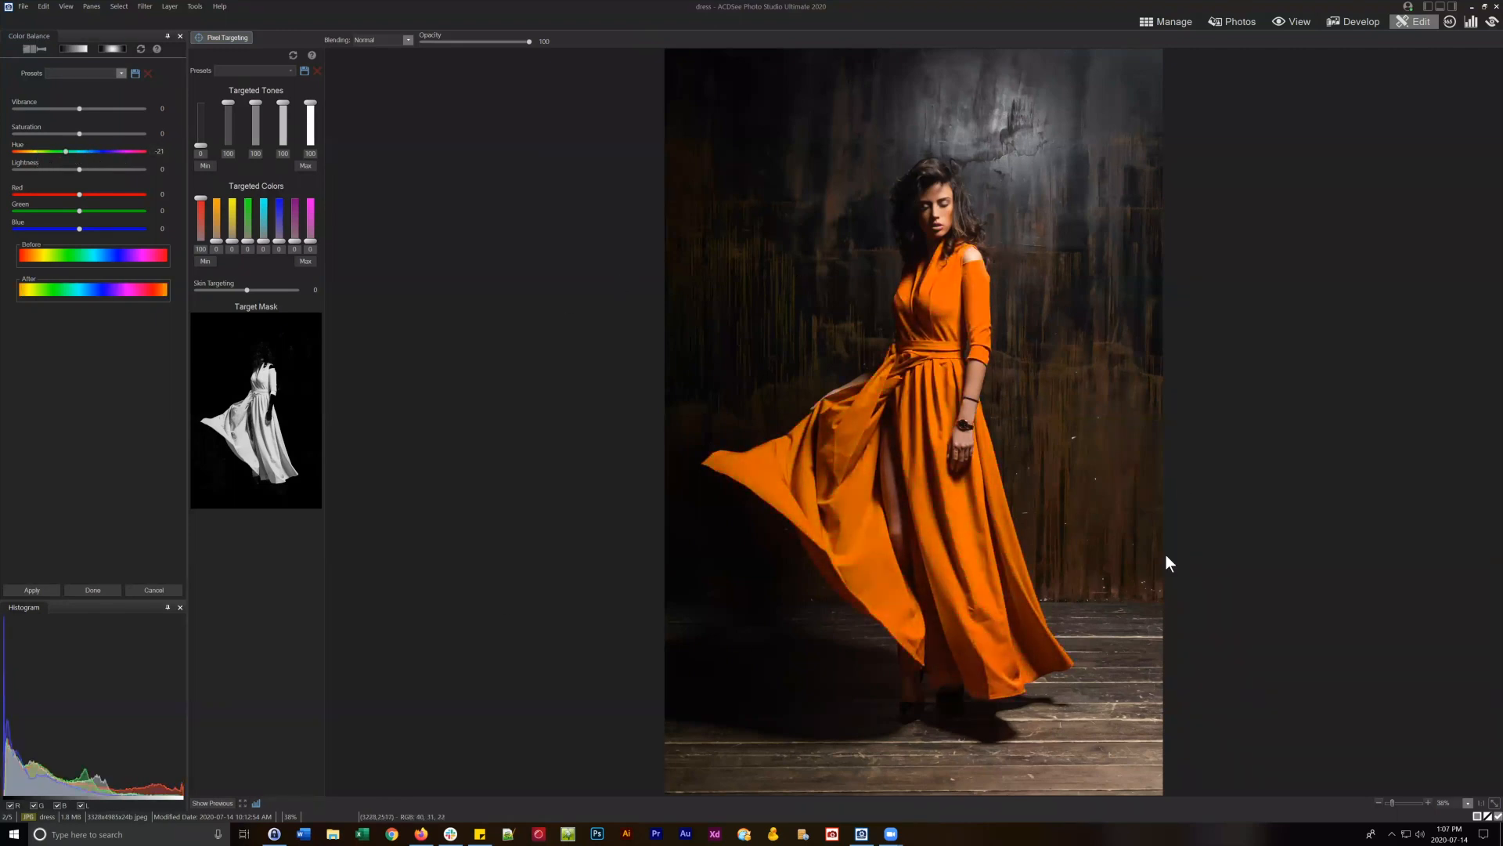
pyautogui.moveTo(65, 150); pyautogui.dragTo(85, 151)
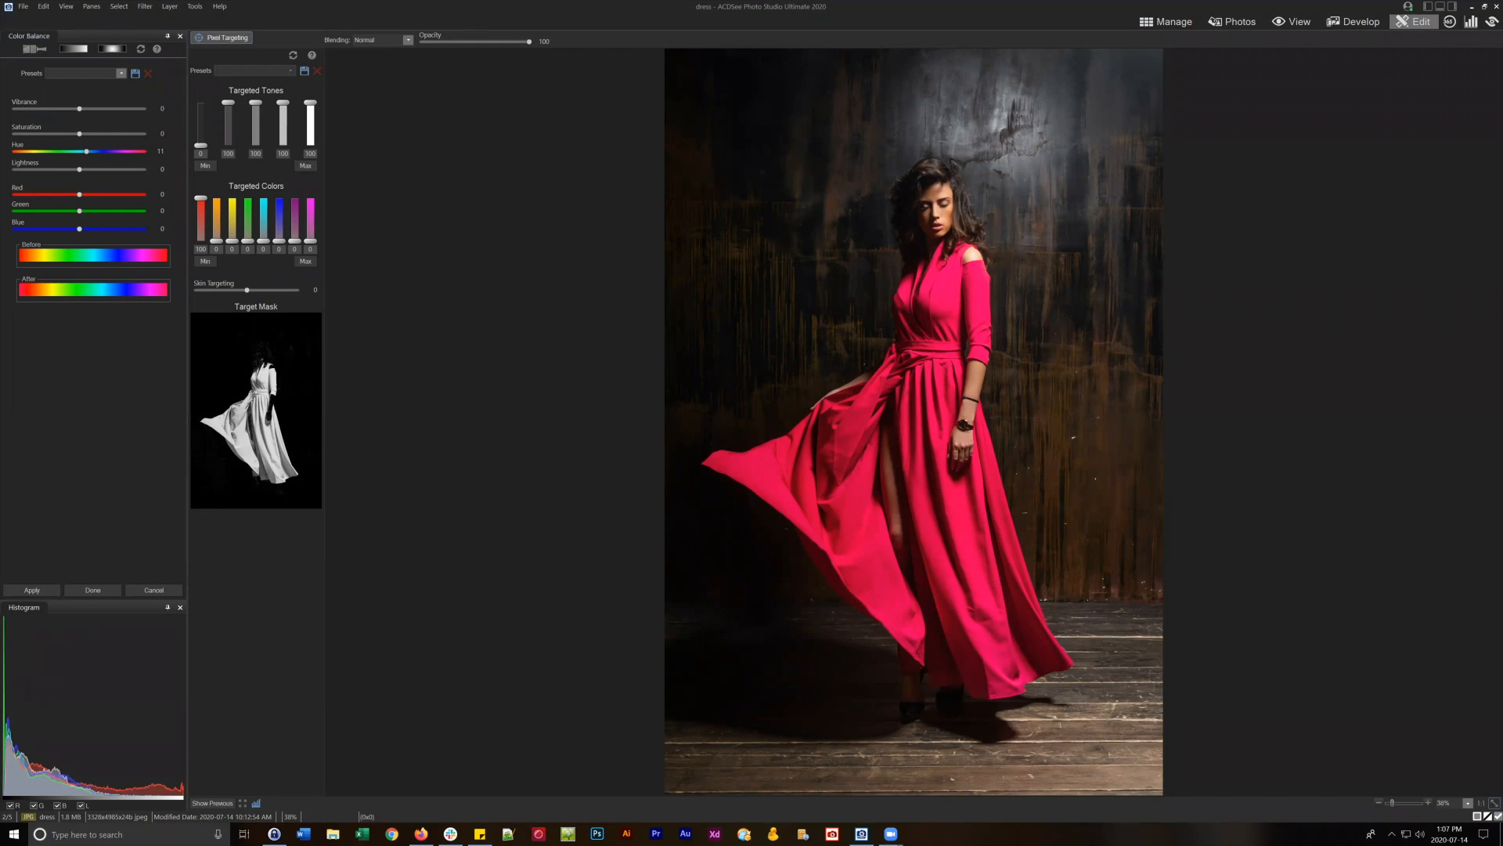
# Discard the changes to the dress photo and open the "dress 2" photo in Edit mode.
pyautogui.click(1164, 19)
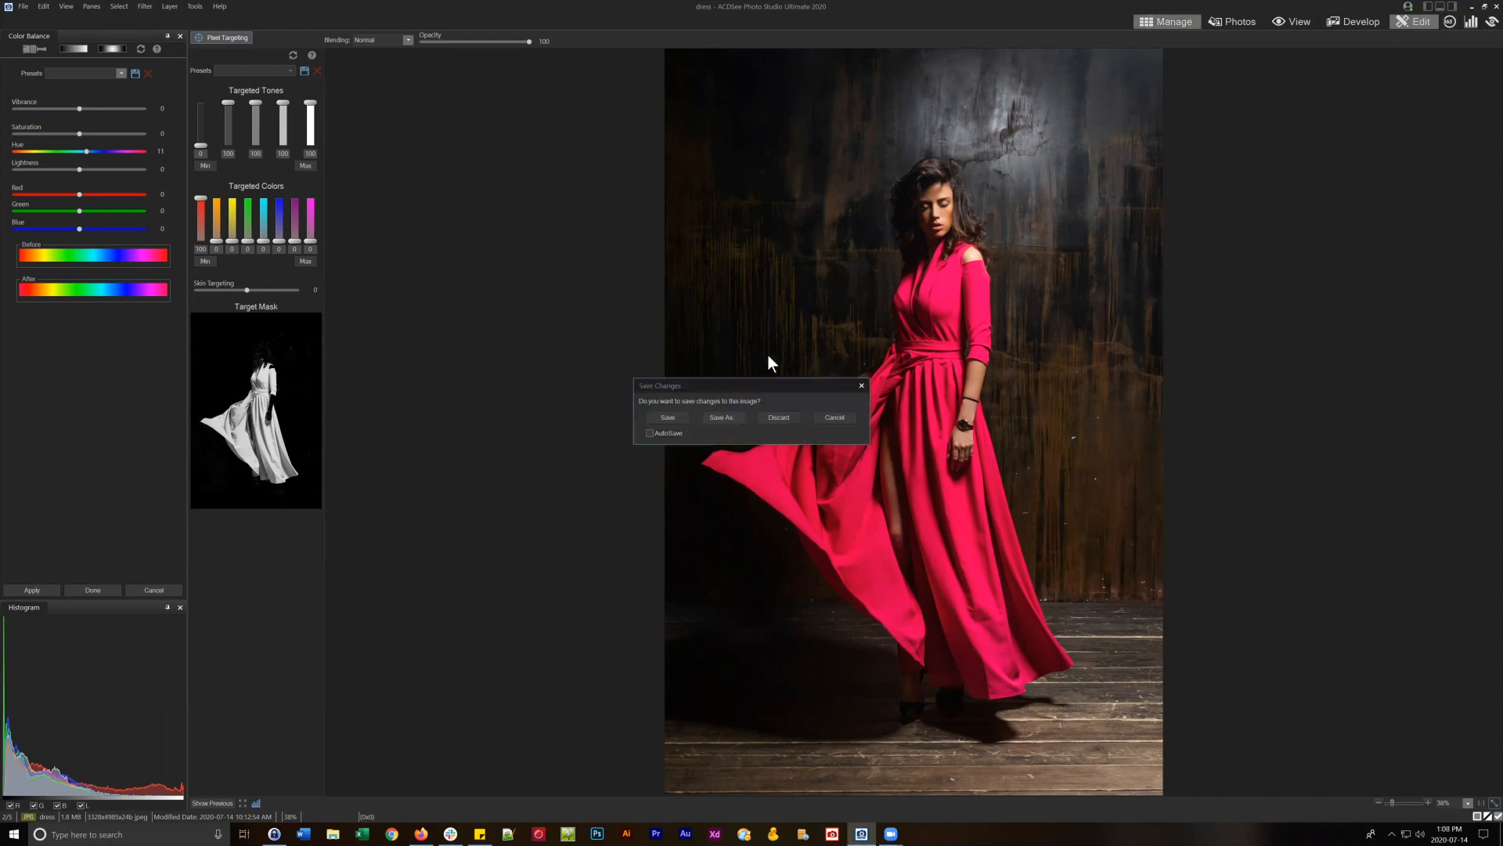
pyautogui.click(779, 417)
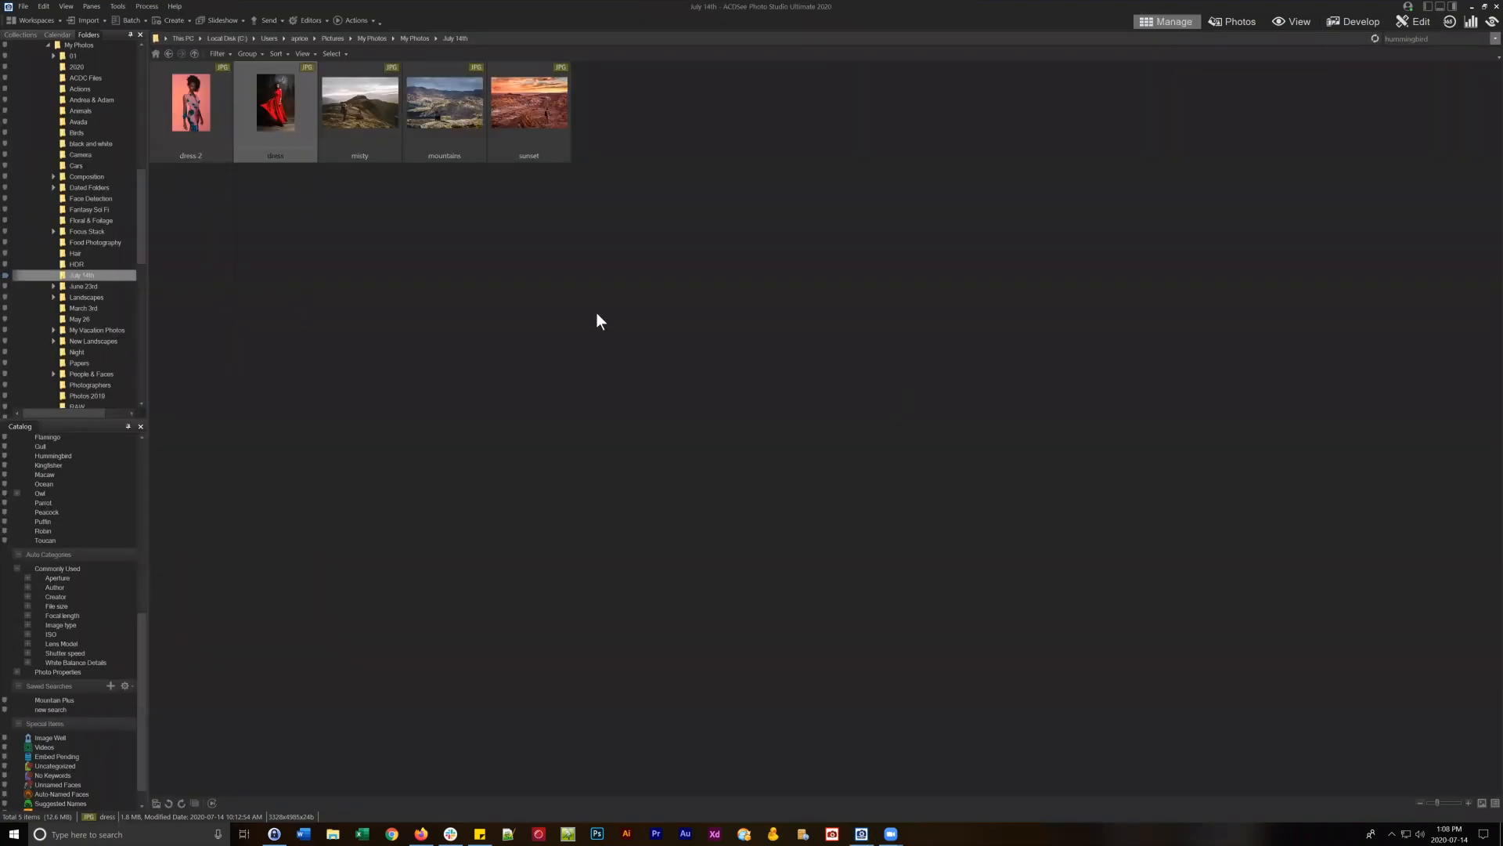
pyautogui.click(190, 107)
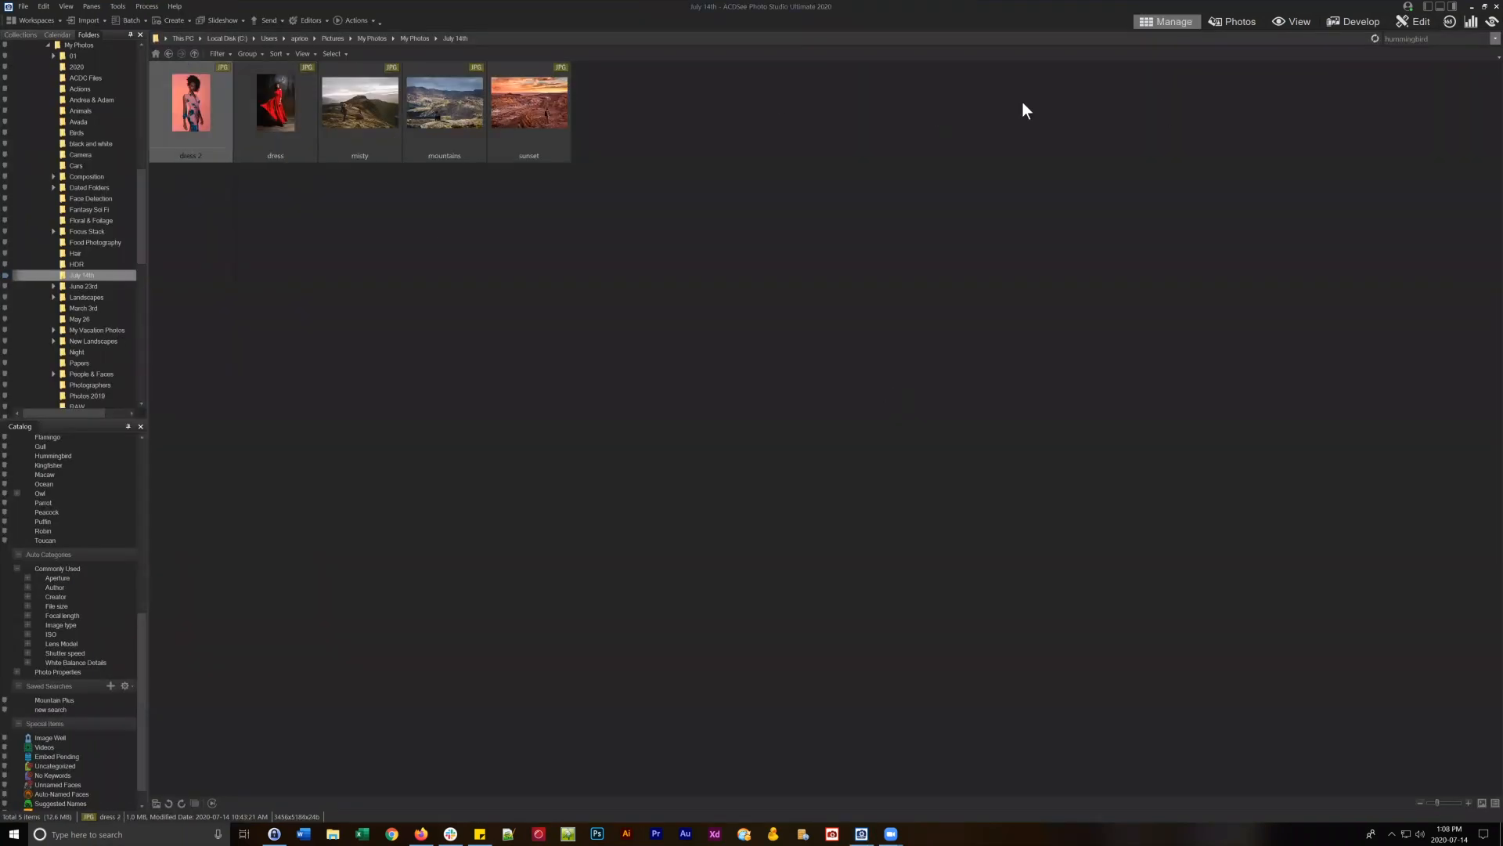
pyautogui.click(1415, 22)
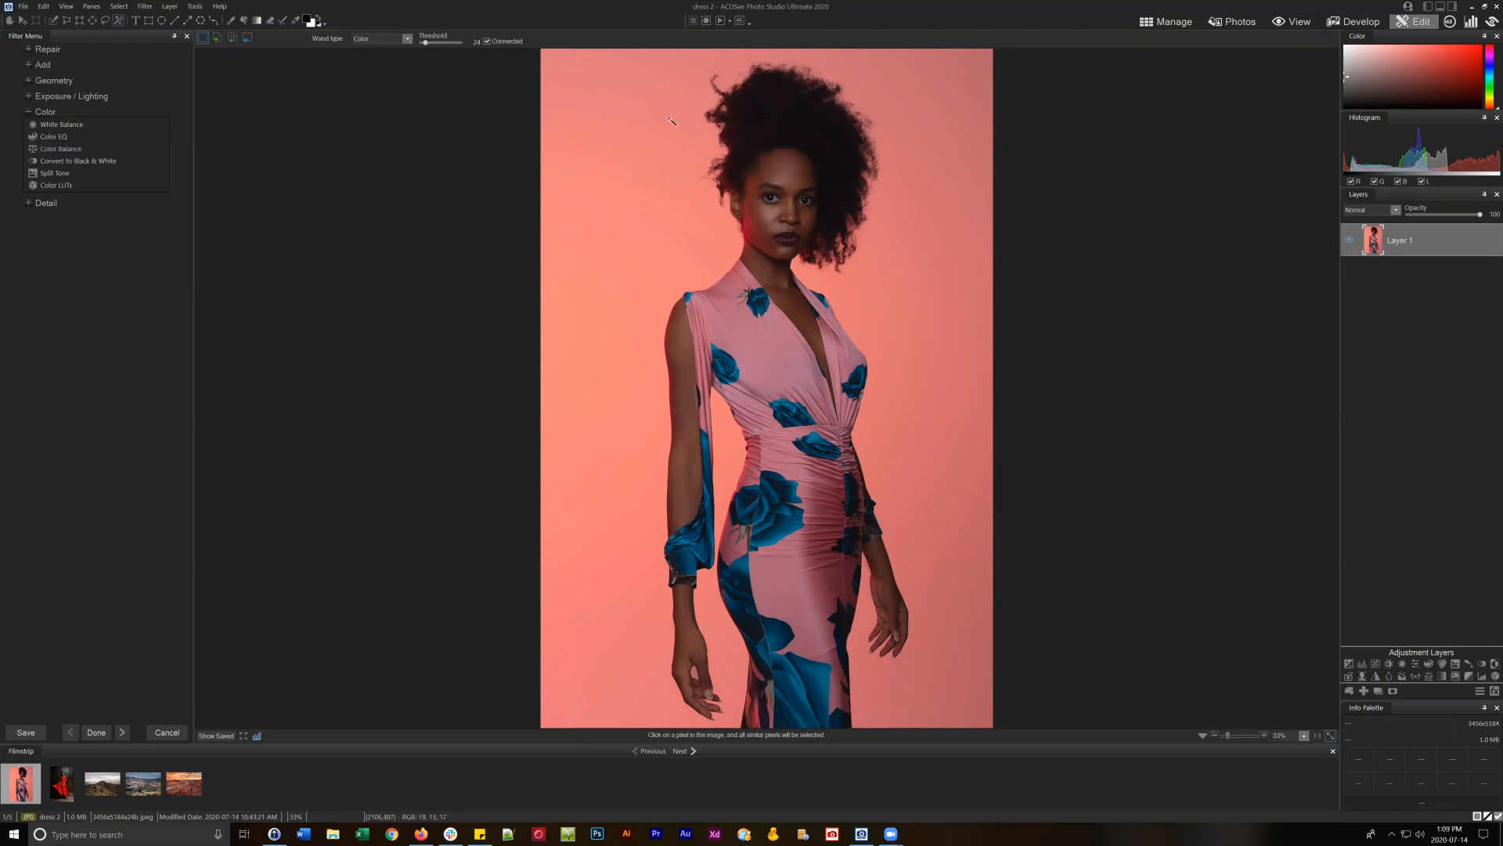
# Open Color Balance on the "dress 2" photo, cancel it once, and reopen it.
pyautogui.click(57, 150)
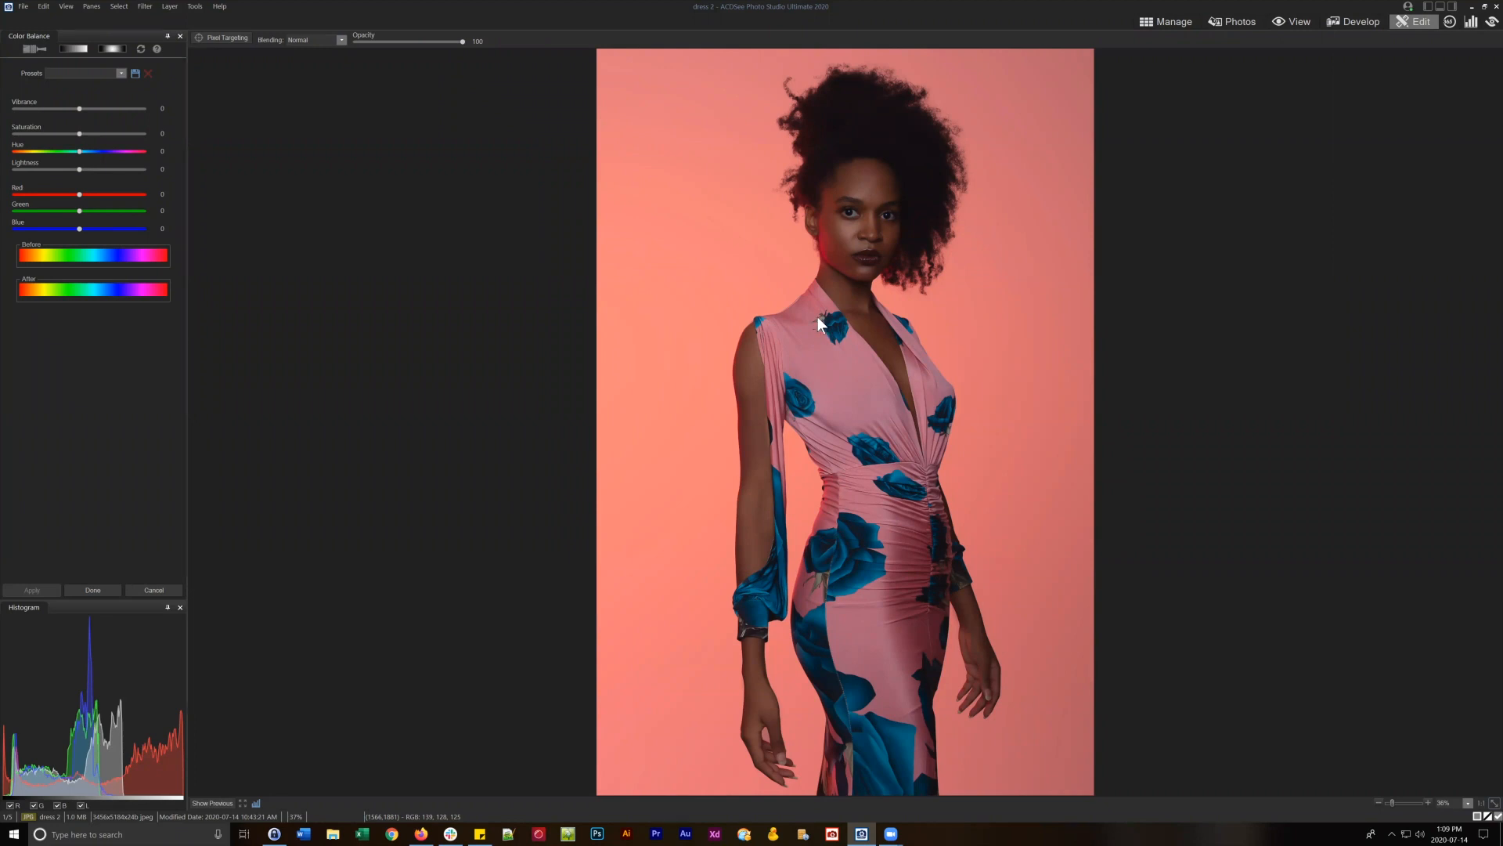
pyautogui.click(150, 590)
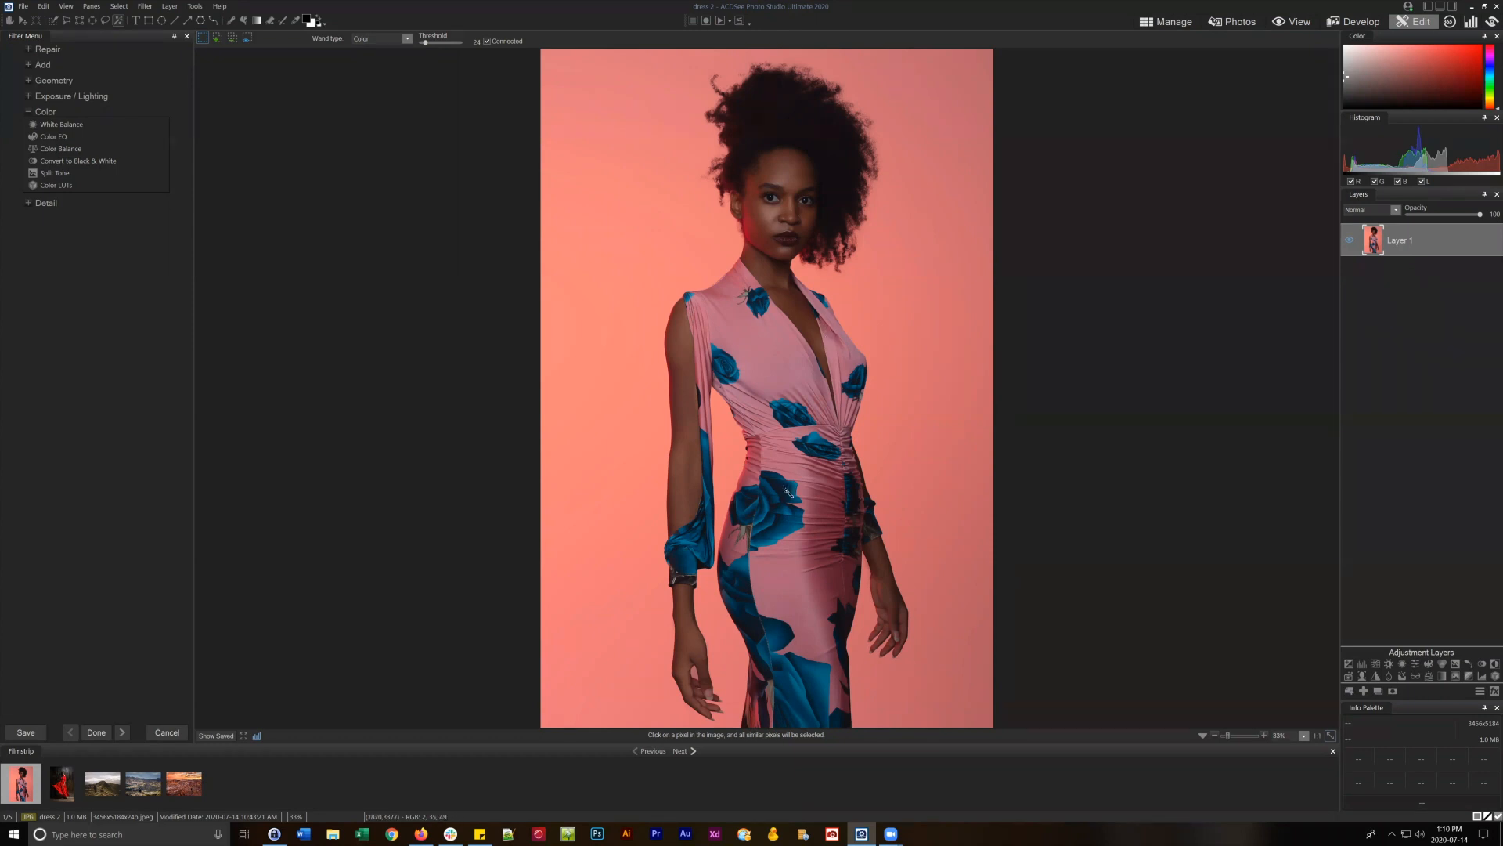
pyautogui.click(56, 149)
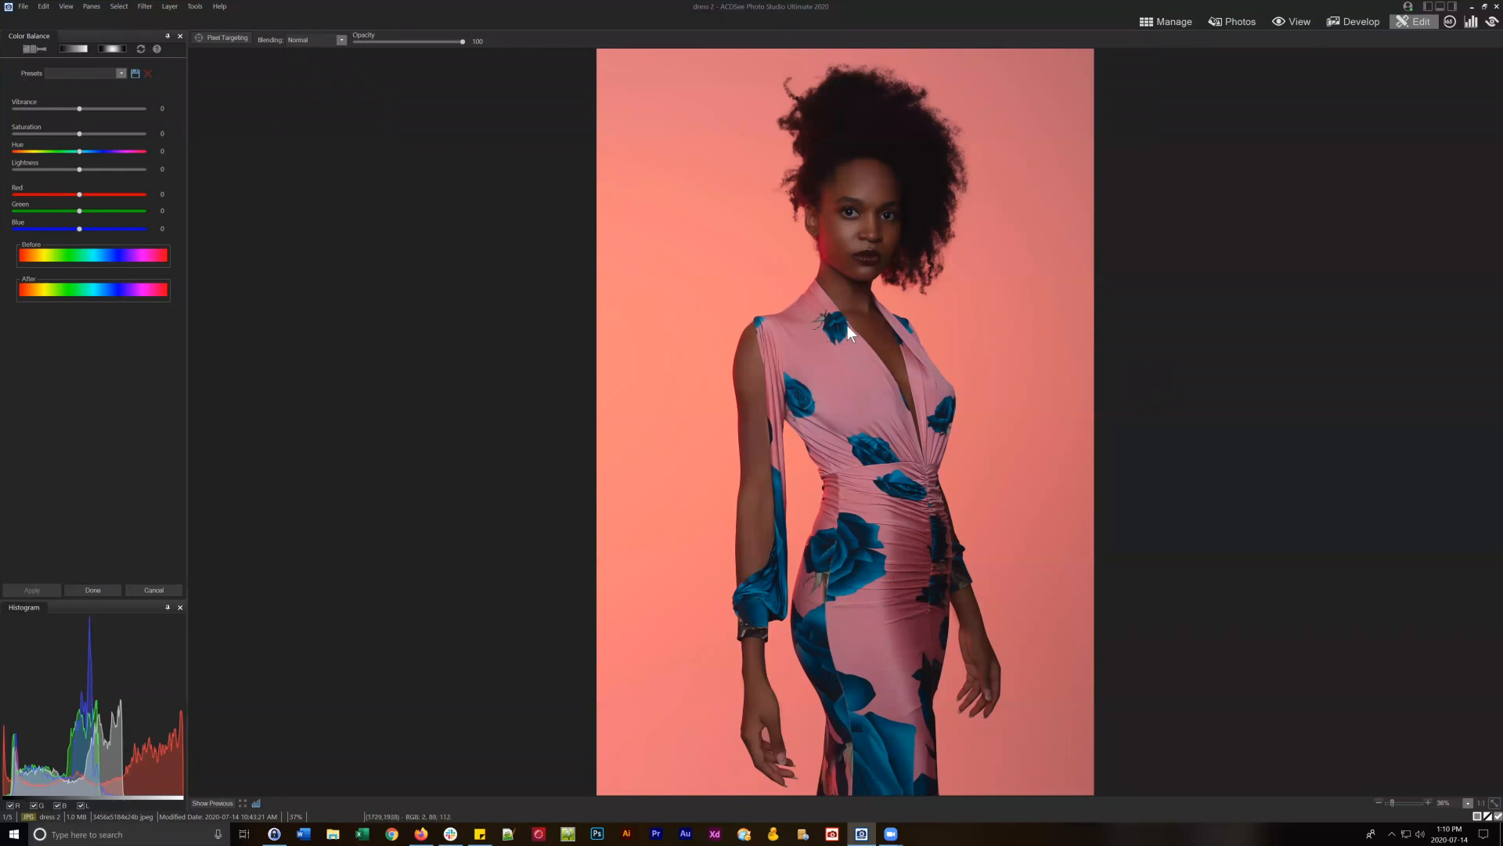
# Open Pixel Targeting, minimize all targeted colors, and raise magenta, purple, blue and cyan to 100.
pyautogui.click(228, 38)
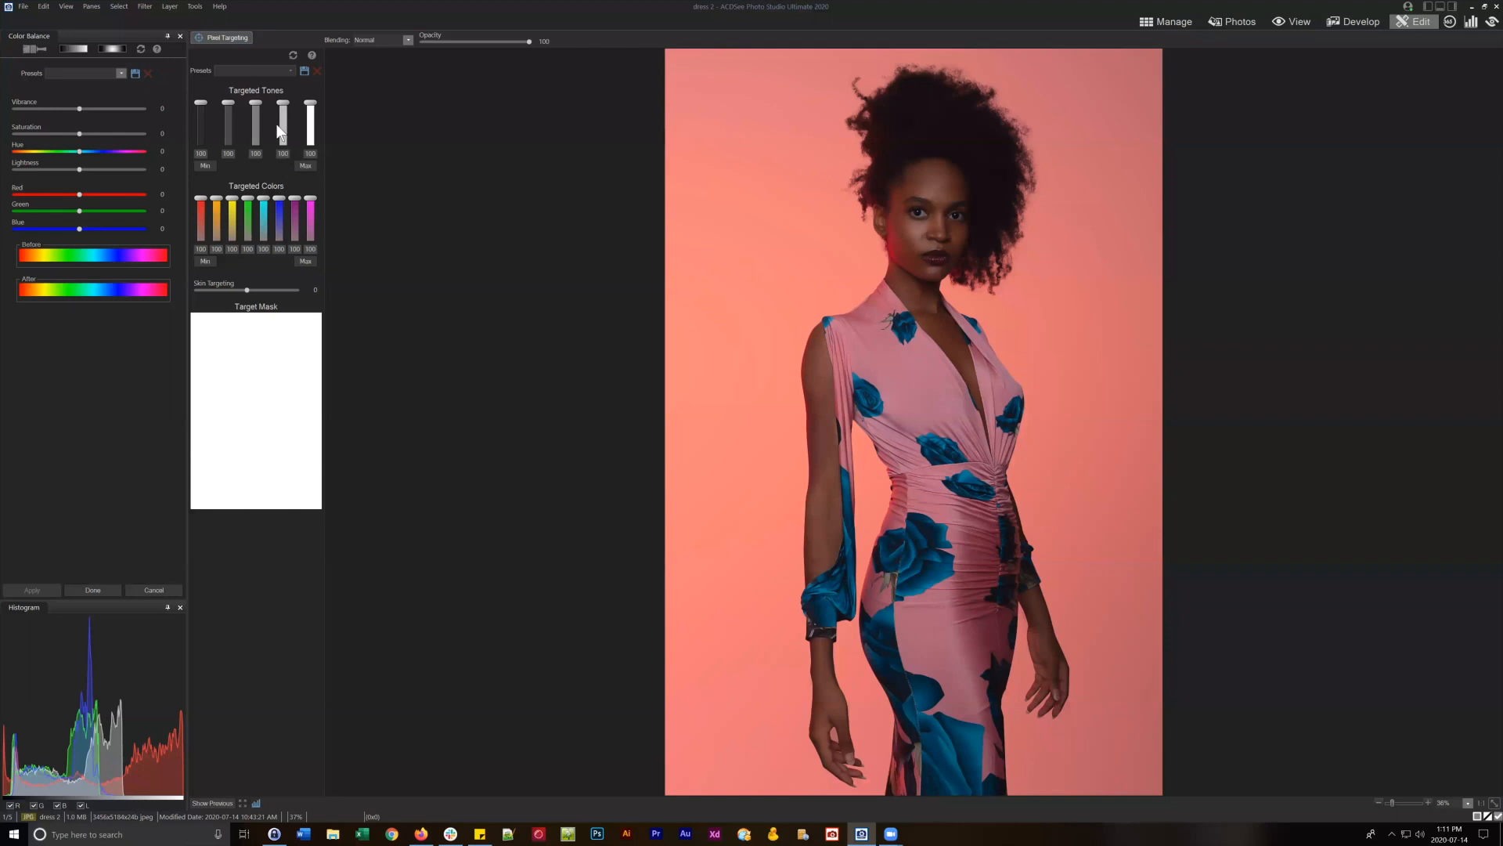
pyautogui.click(207, 261)
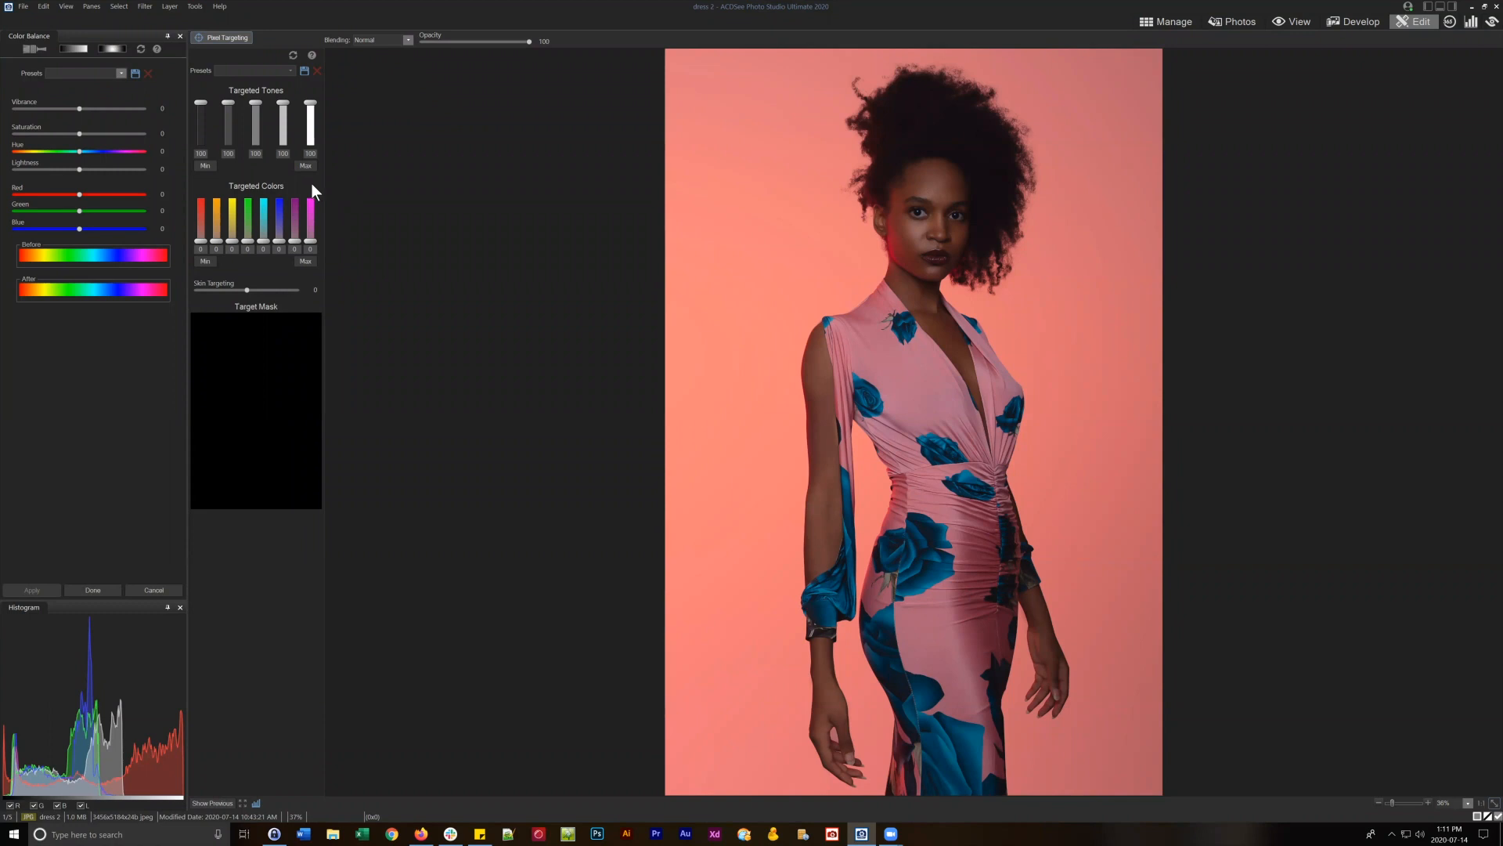
pyautogui.moveTo(311, 239); pyautogui.dragTo(321, 144)
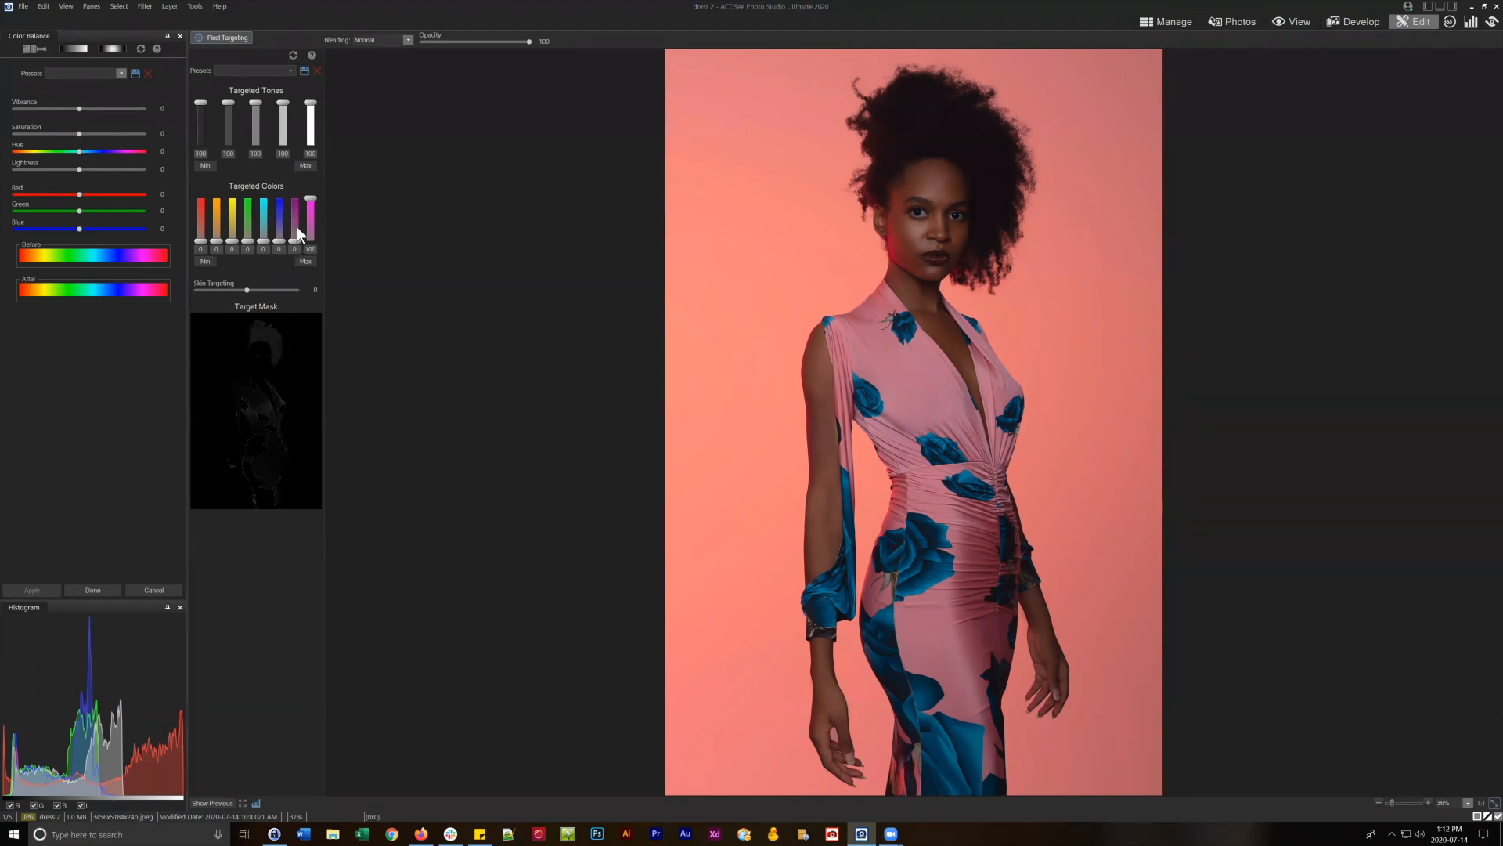
pyautogui.moveTo(298, 205); pyautogui.dragTo(299, 164)
pyautogui.moveTo(298, 299); pyautogui.dragTo(278, 103)
pyautogui.moveTo(281, 236); pyautogui.dragTo(249, 63)
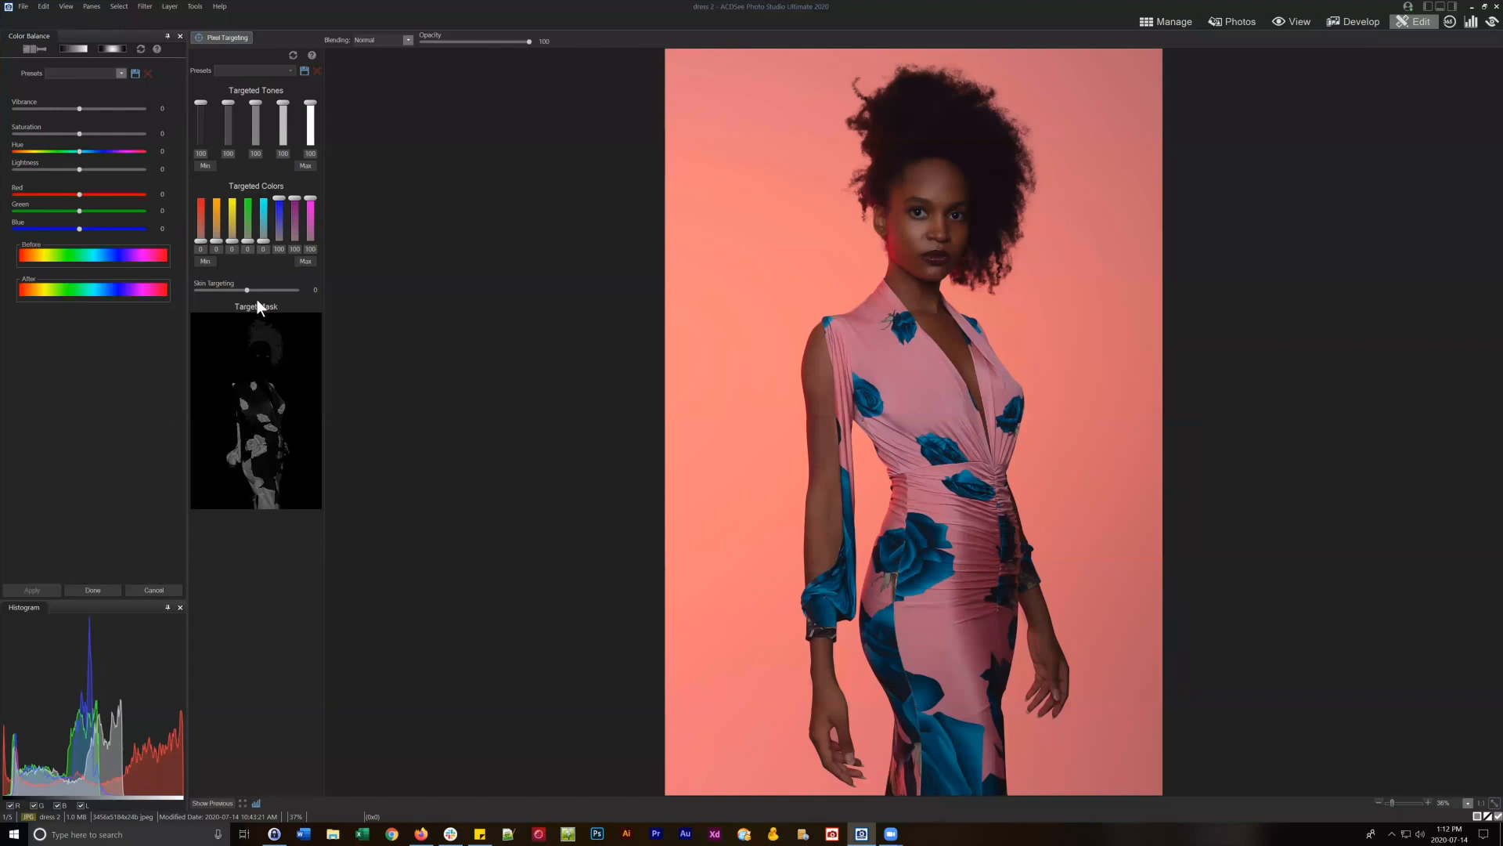
pyautogui.moveTo(262, 239); pyautogui.dragTo(252, 102)
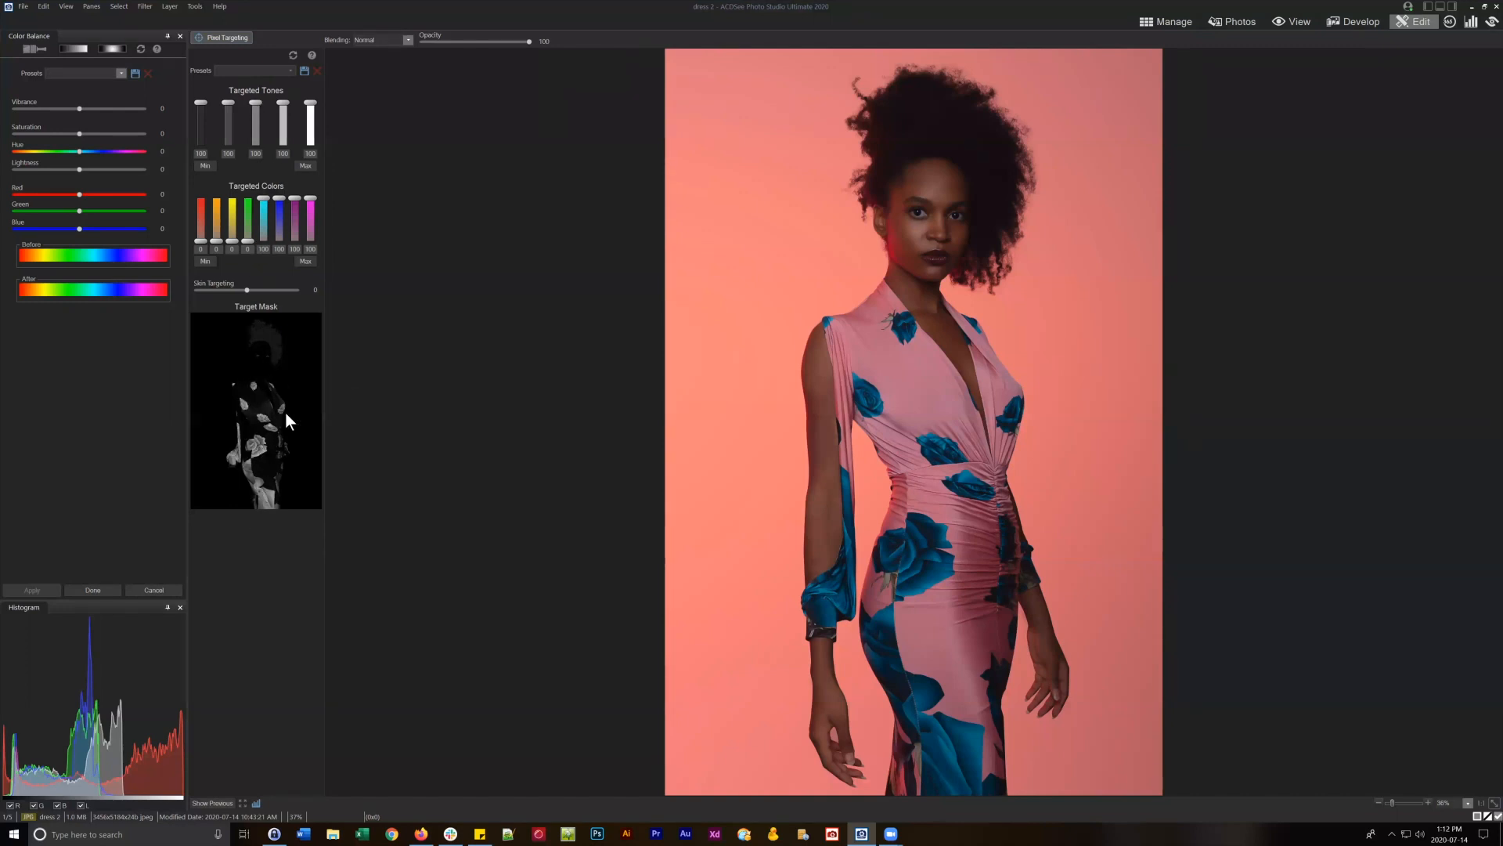
# Test the yellow and orange targeted colors at 100 and return both to 0.
pyautogui.click(249, 240)
pyautogui.moveTo(232, 240); pyautogui.dragTo(231, 198)
pyautogui.moveTo(237, 138); pyautogui.dragTo(245, 335)
pyautogui.moveTo(216, 241); pyautogui.dragTo(216, 198)
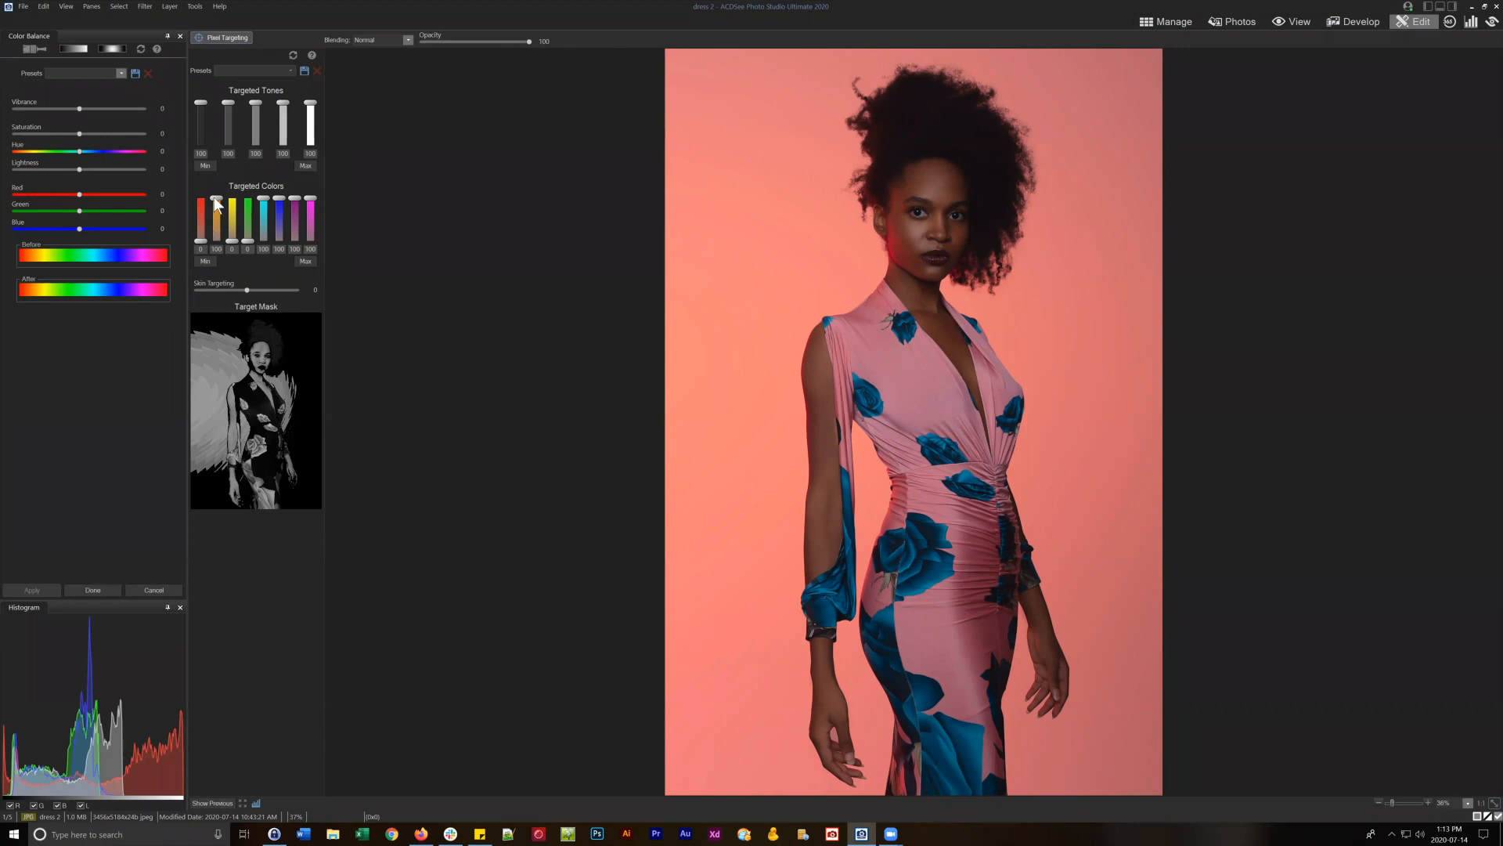
pyautogui.moveTo(214, 199); pyautogui.dragTo(218, 354)
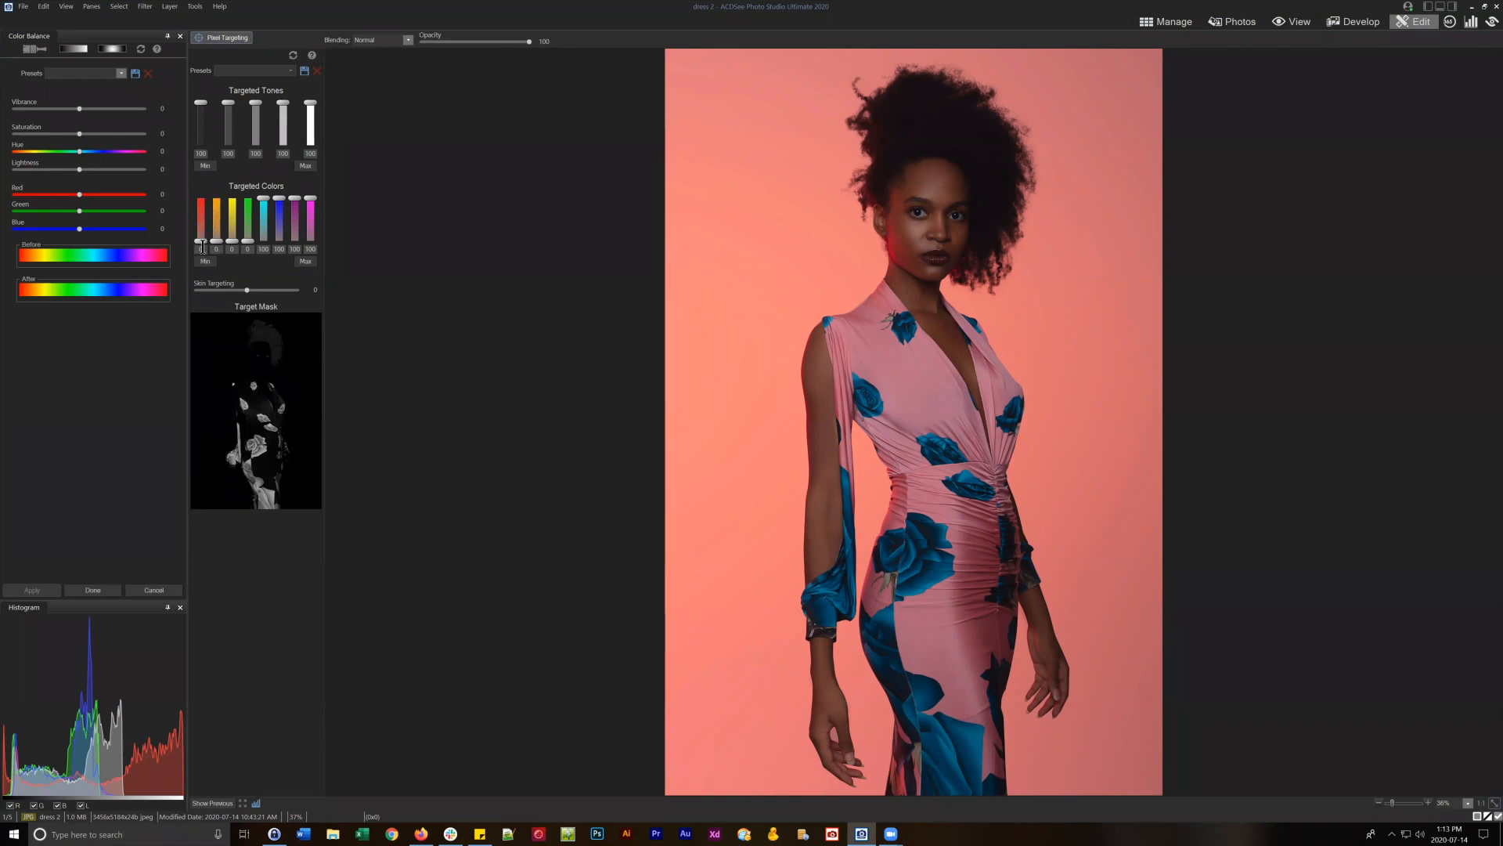
# Compare the target mask for red and orange, ending with red at 100 and orange at 0.
pyautogui.moveTo(201, 238); pyautogui.dragTo(202, 185)
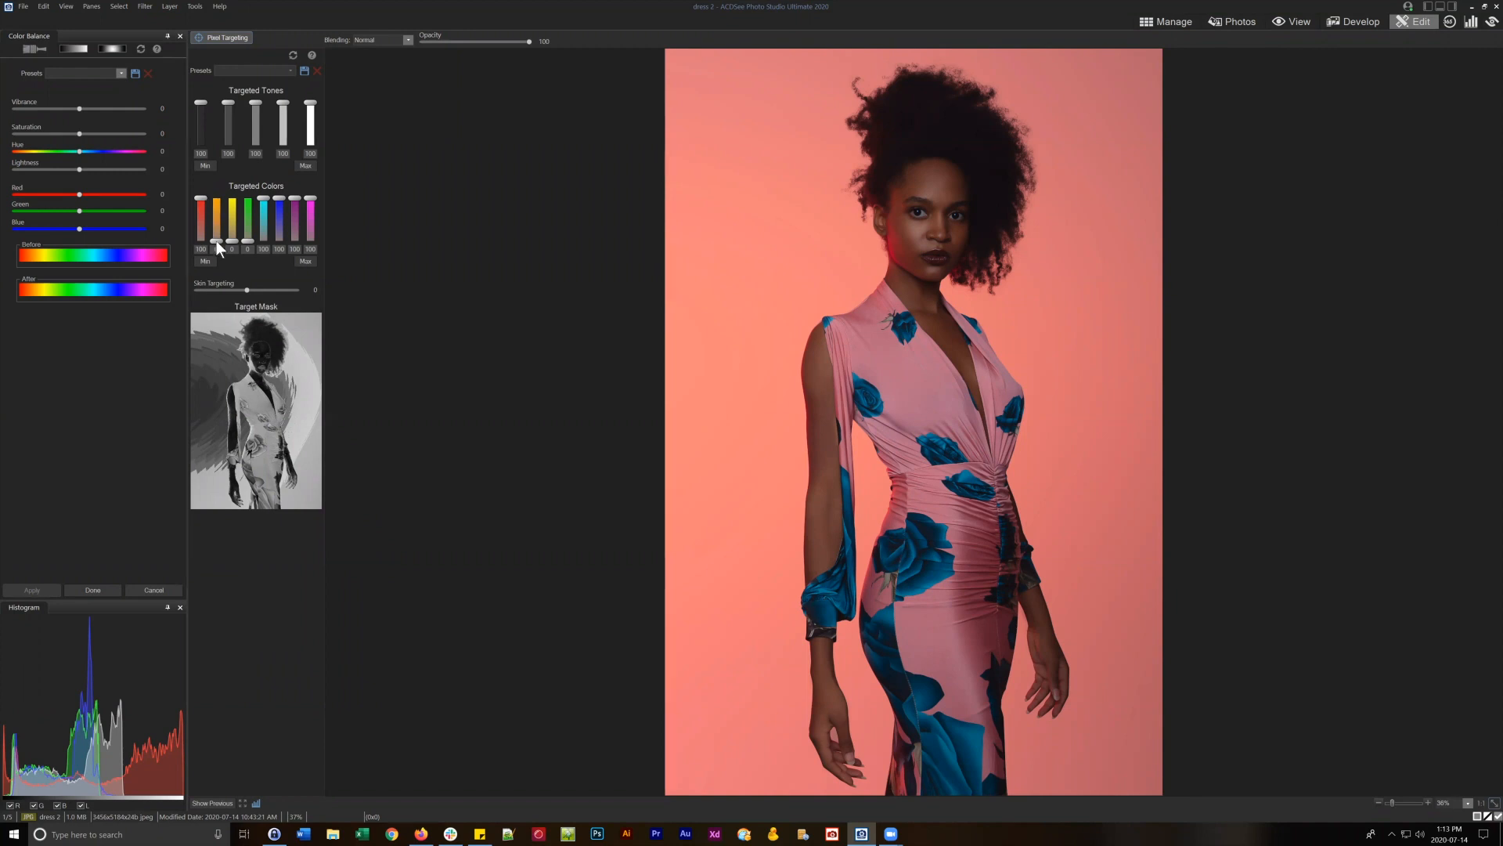
pyautogui.moveTo(216, 241); pyautogui.dragTo(205, 293)
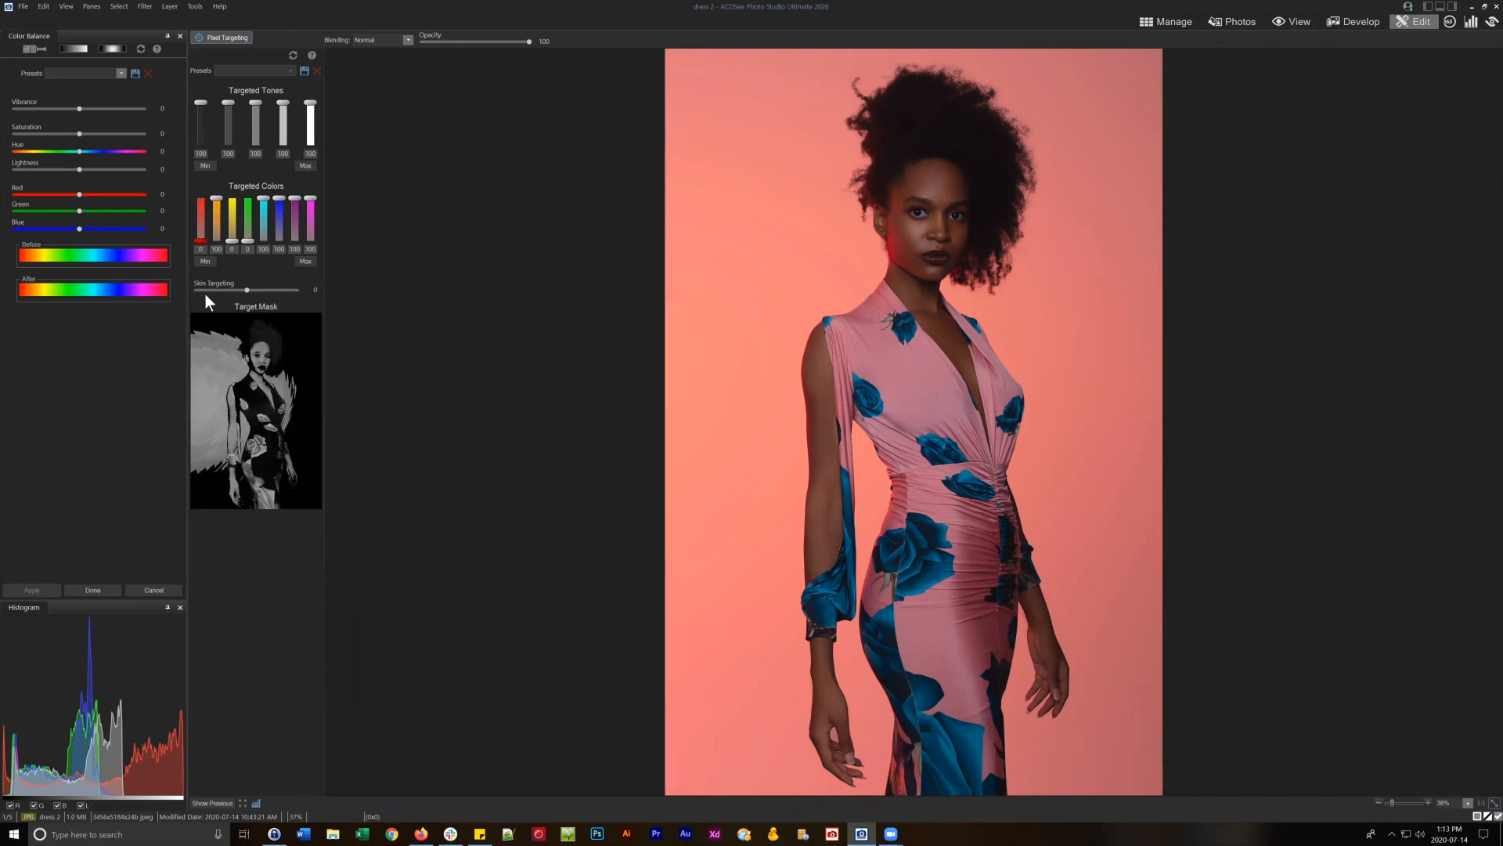
pyautogui.moveTo(200, 240); pyautogui.dragTo(198, 139)
pyautogui.moveTo(218, 201); pyautogui.dragTo(214, 298)
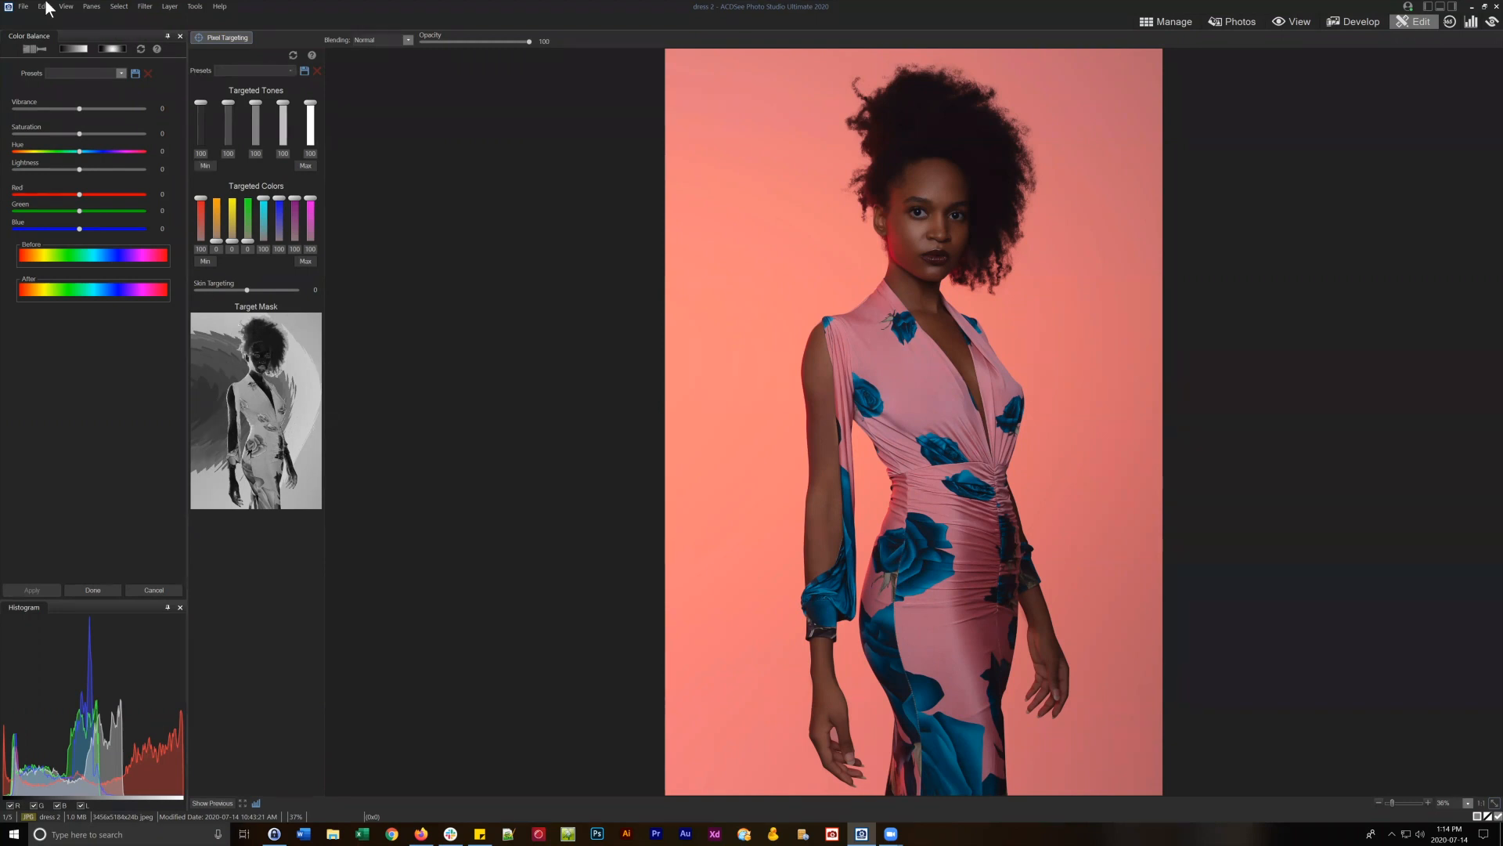
# Try a hue of -42 without brushing and reset the hue.
pyautogui.click(29, 48)
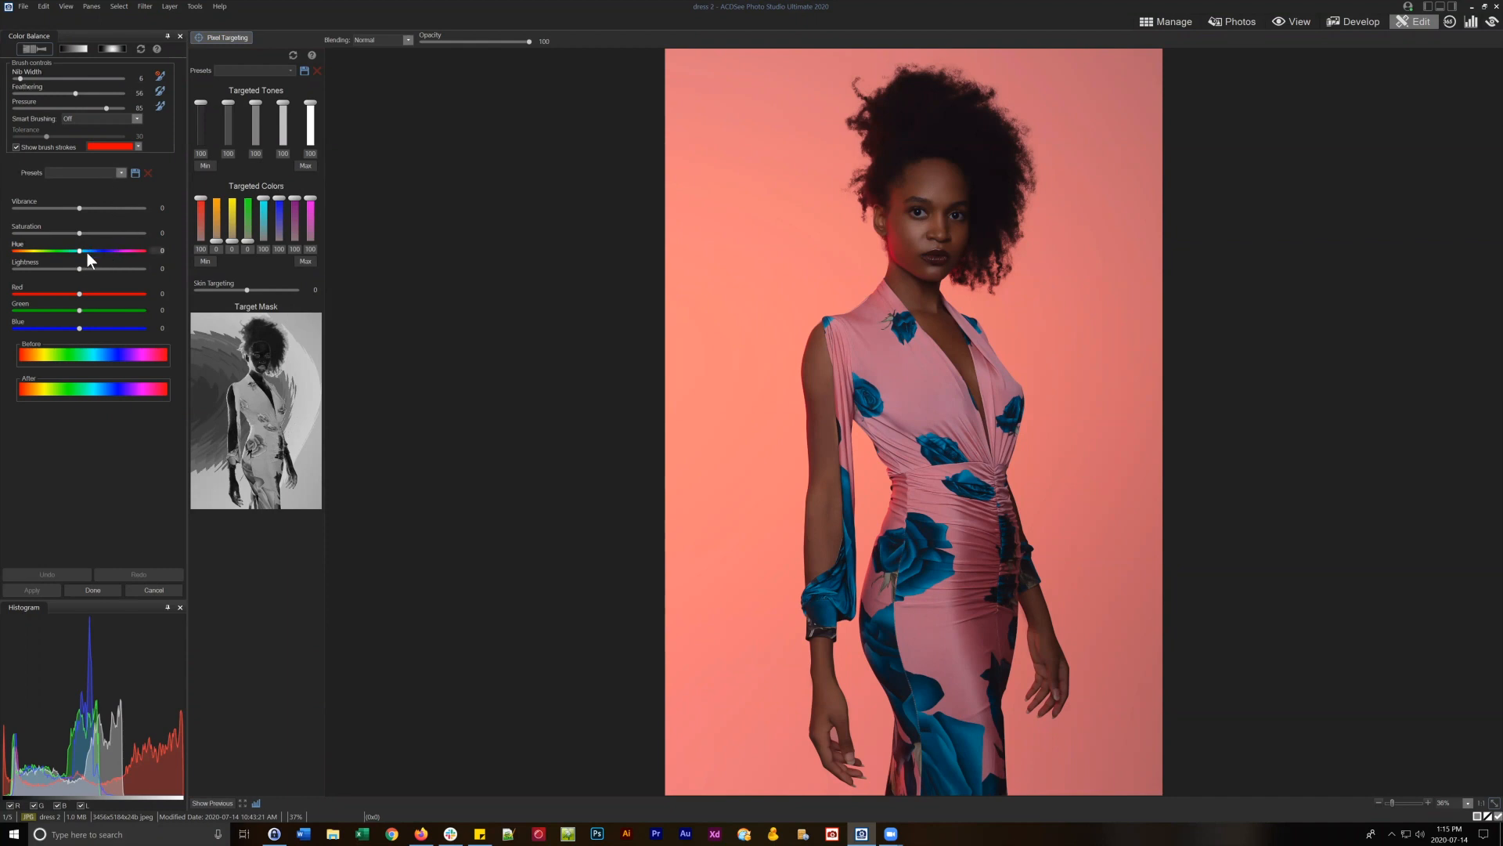
pyautogui.click(32, 47)
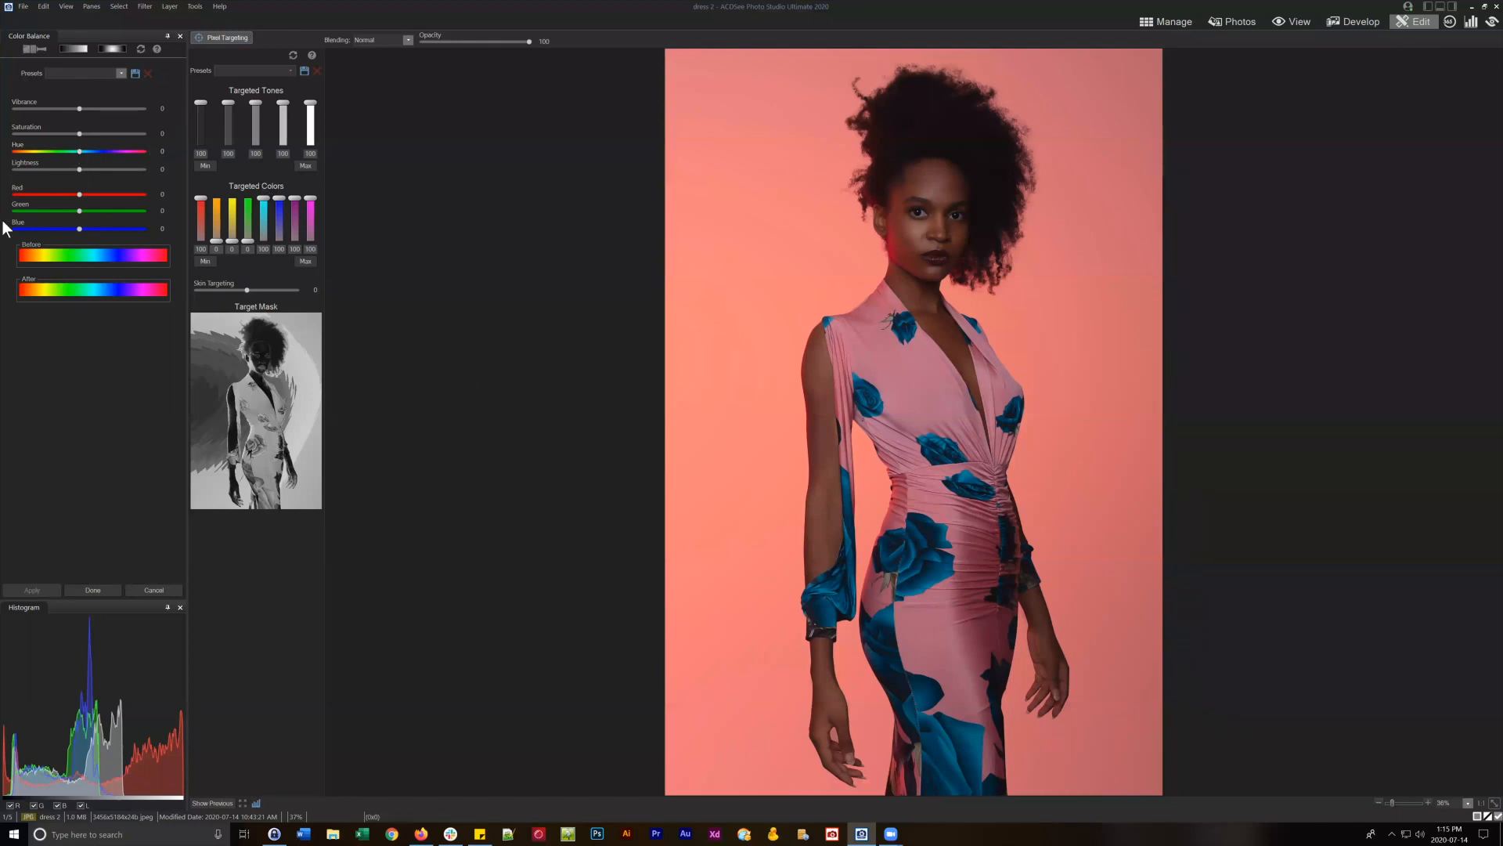
pyautogui.moveTo(79, 151); pyautogui.dragTo(53, 152)
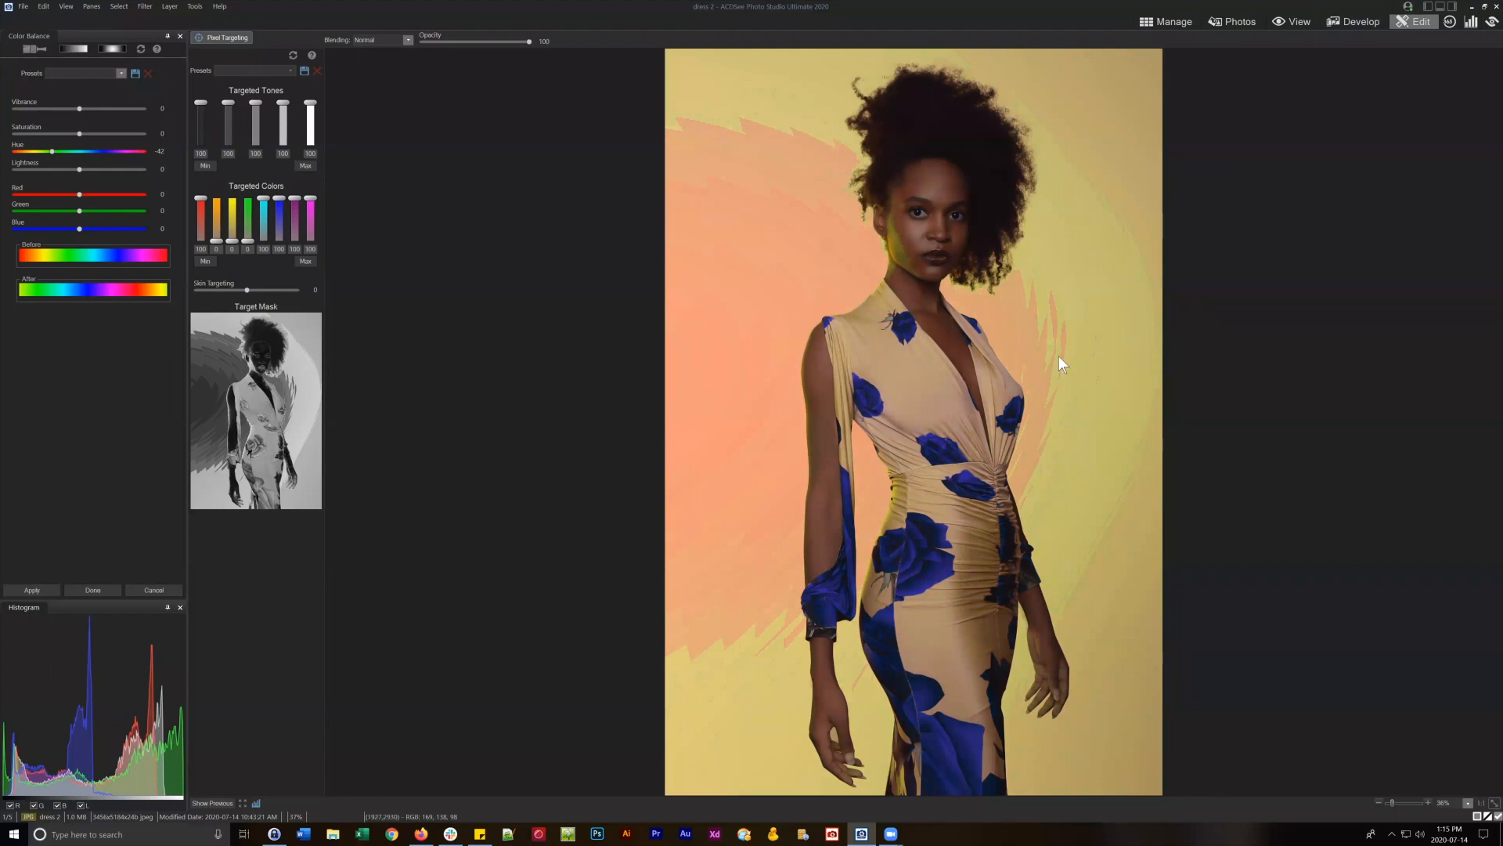
pyautogui.rightClick(78, 151)
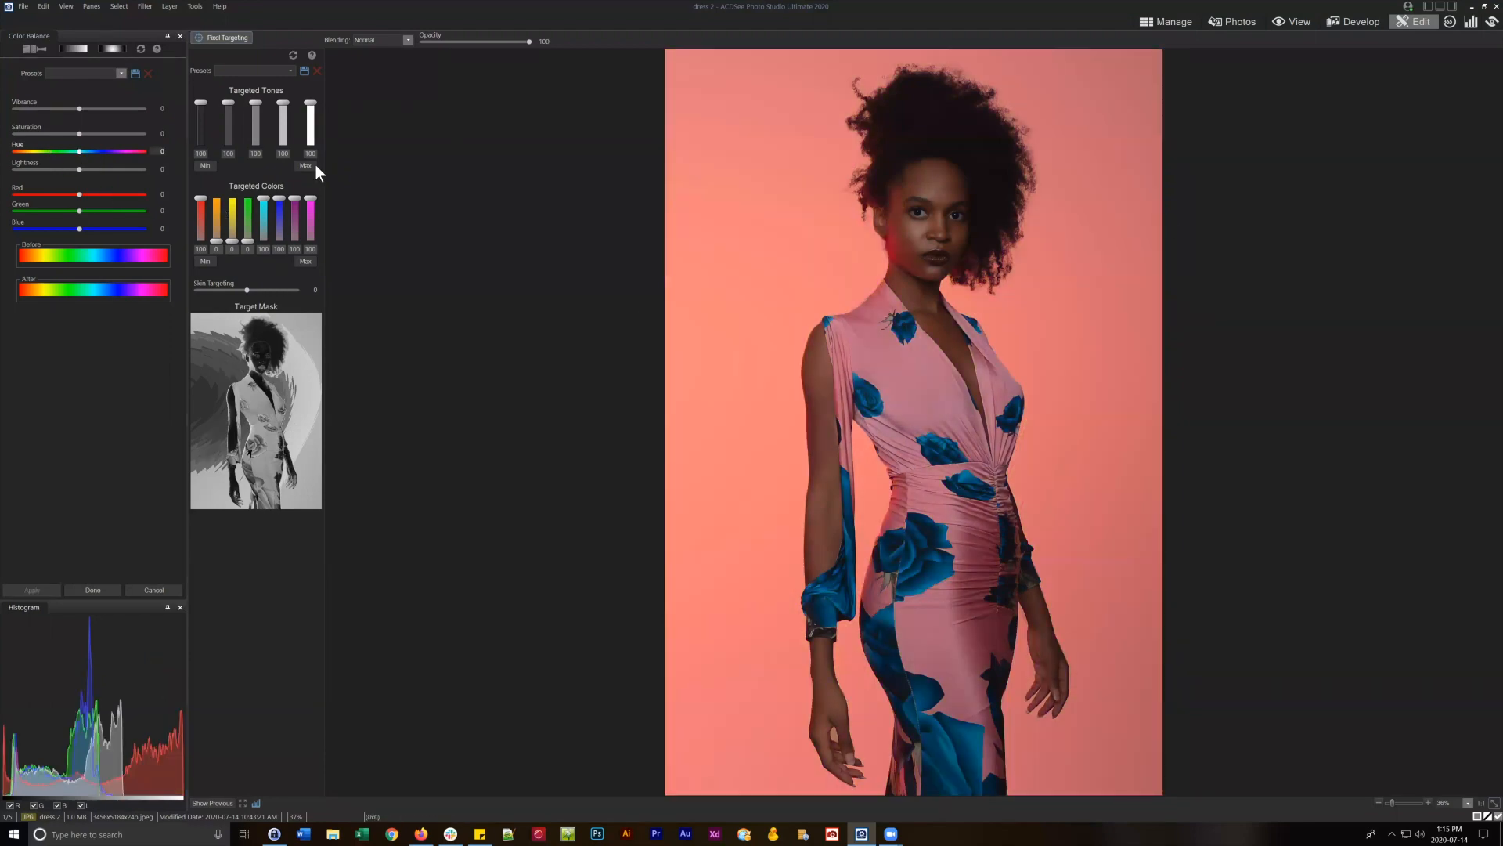
# Turn on the Color Balance brush, set the nib width to 21, and brush down the middle of the dress.
pyautogui.click(36, 45)
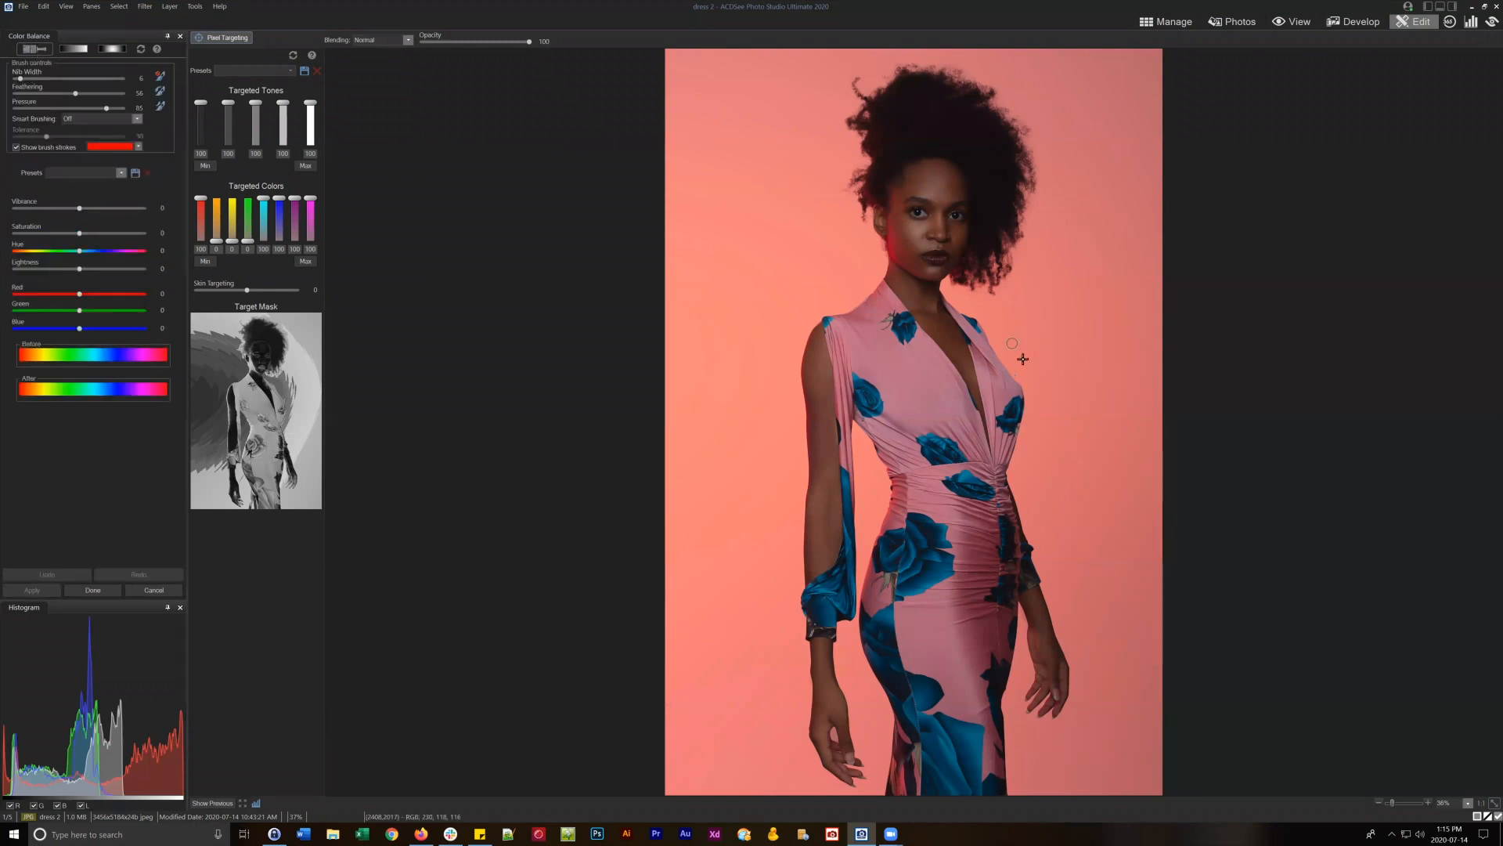
pyautogui.scroll(3, 854, 333)
pyautogui.moveTo(869, 345); pyautogui.dragTo(951, 505)
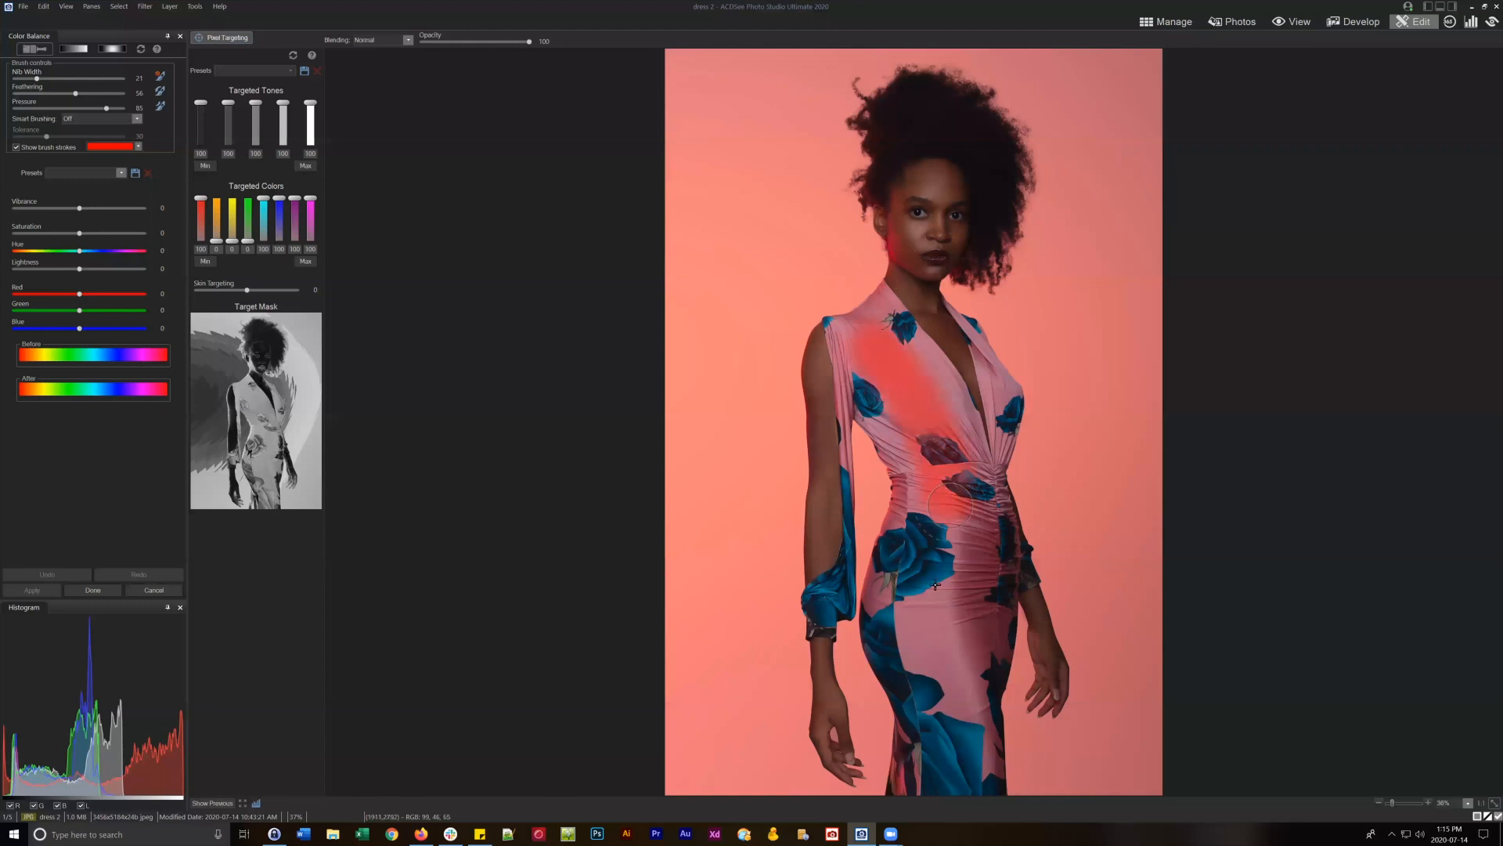
pyautogui.moveTo(936, 585)
pyautogui.mouseDown()
pyautogui.moveTo(942, 644)
pyautogui.moveTo(967, 543)
pyautogui.moveTo(946, 715)
pyautogui.moveTo(946, 648)
pyautogui.mouseUp()
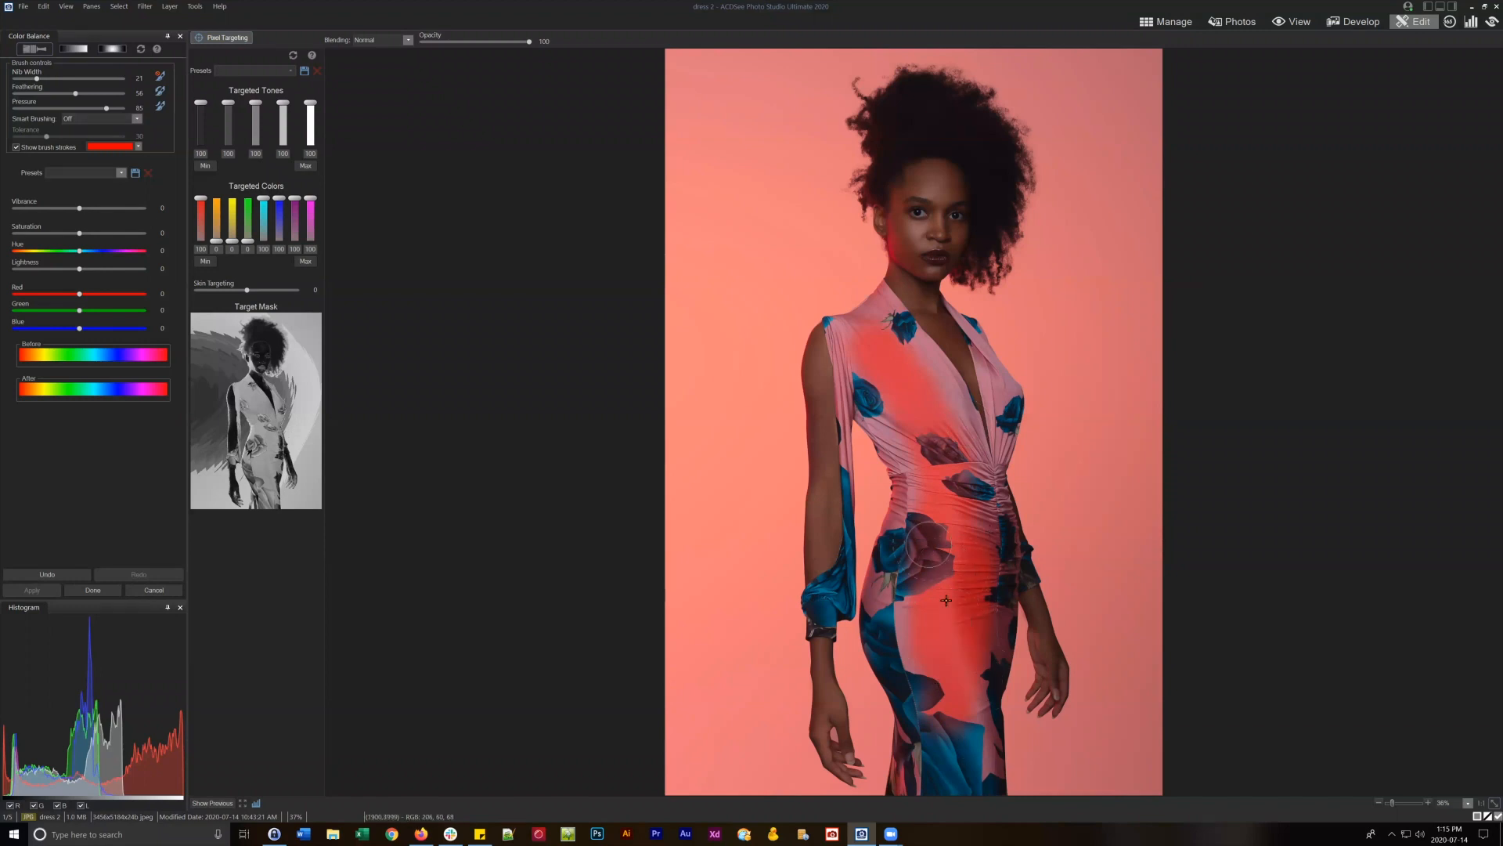
# Change the brush stroke display color to green and toggle the stroke display off and back on.
pyautogui.click(110, 148)
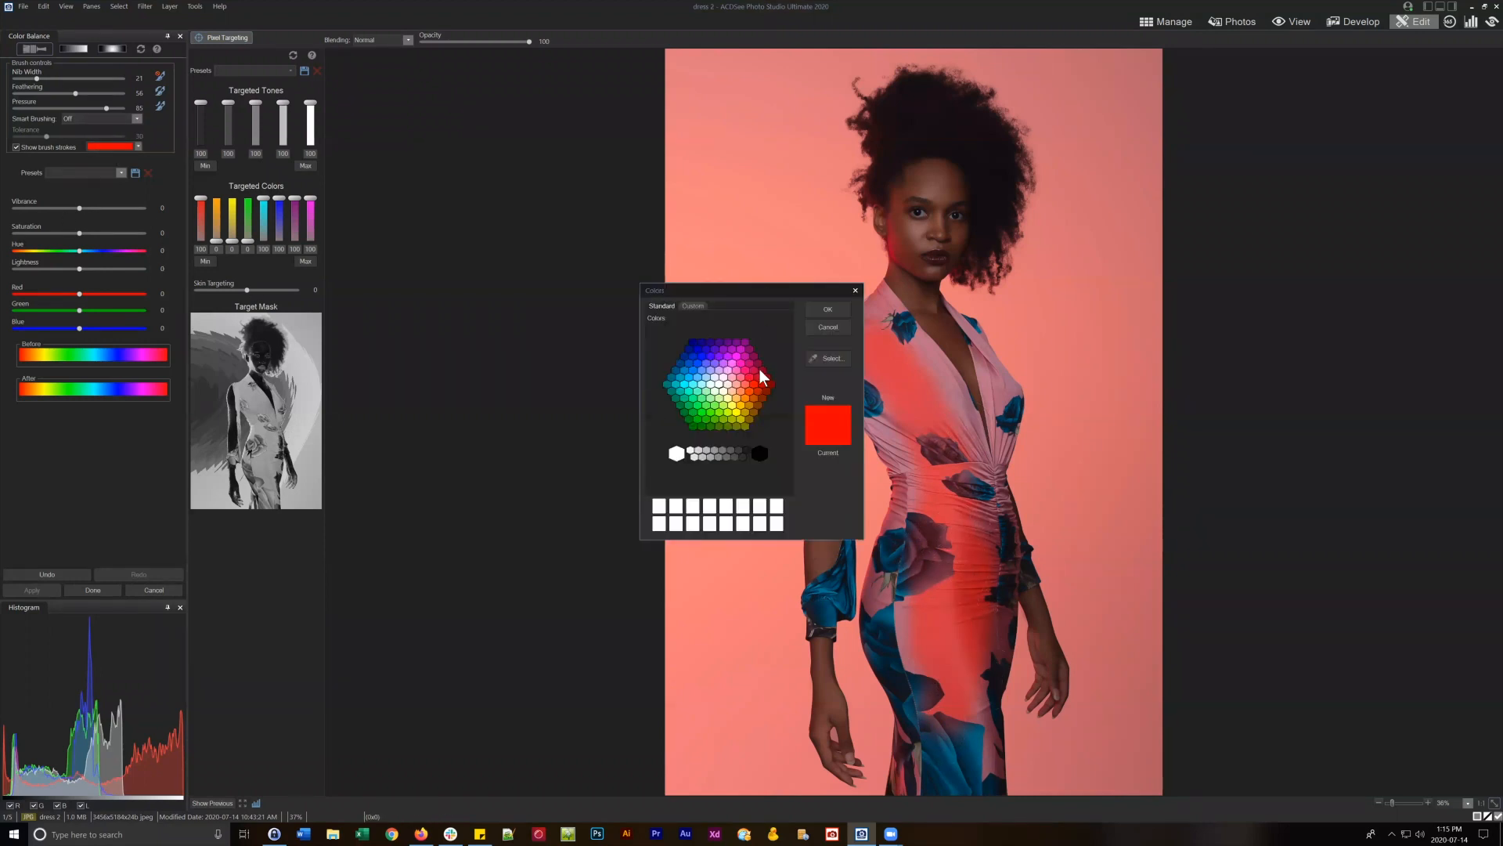
pyautogui.click(702, 403)
pyautogui.click(828, 310)
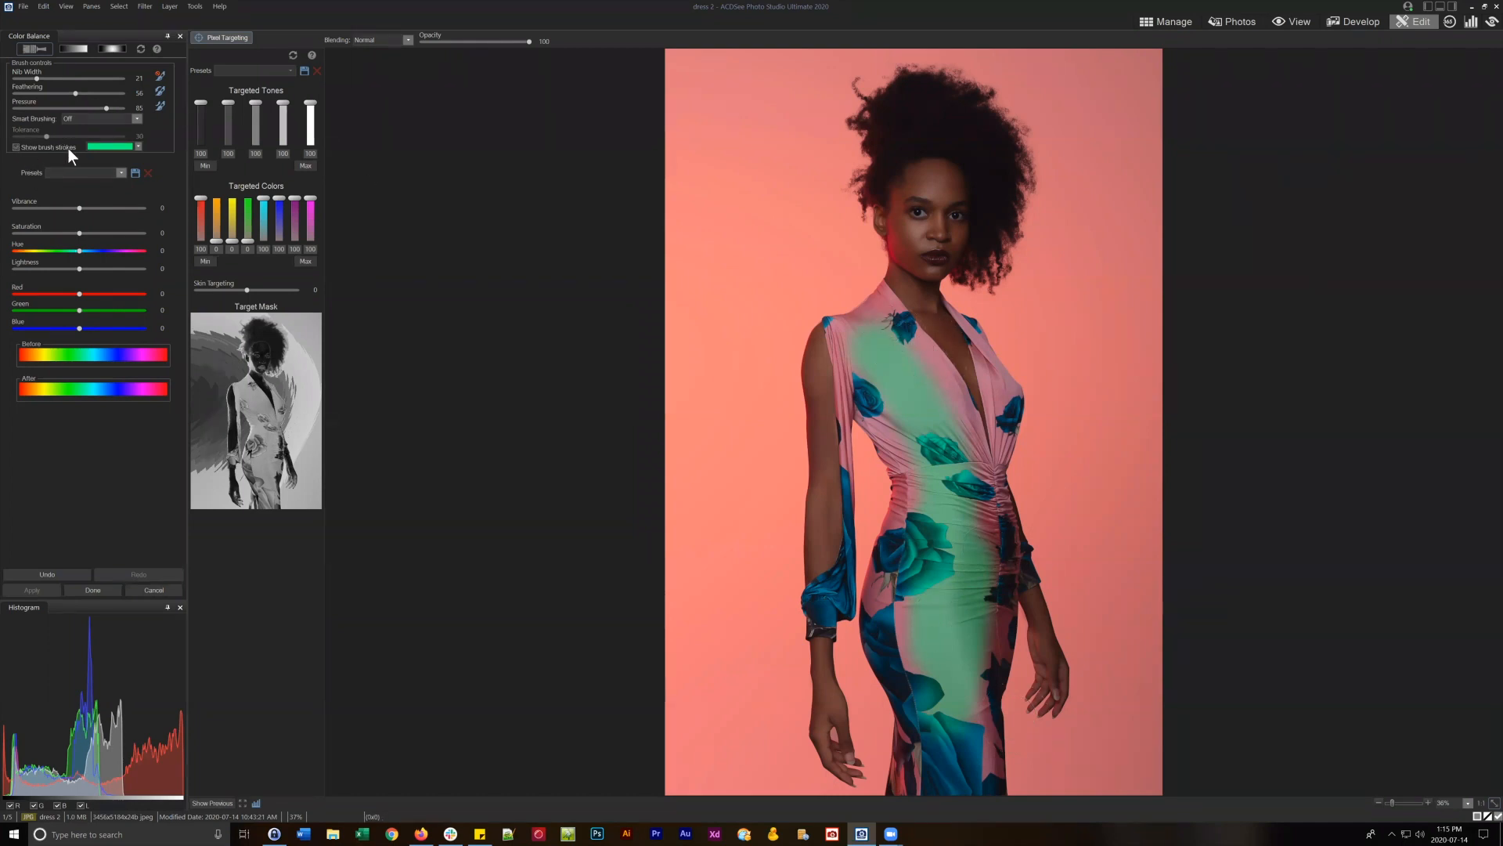
pyautogui.click(15, 147)
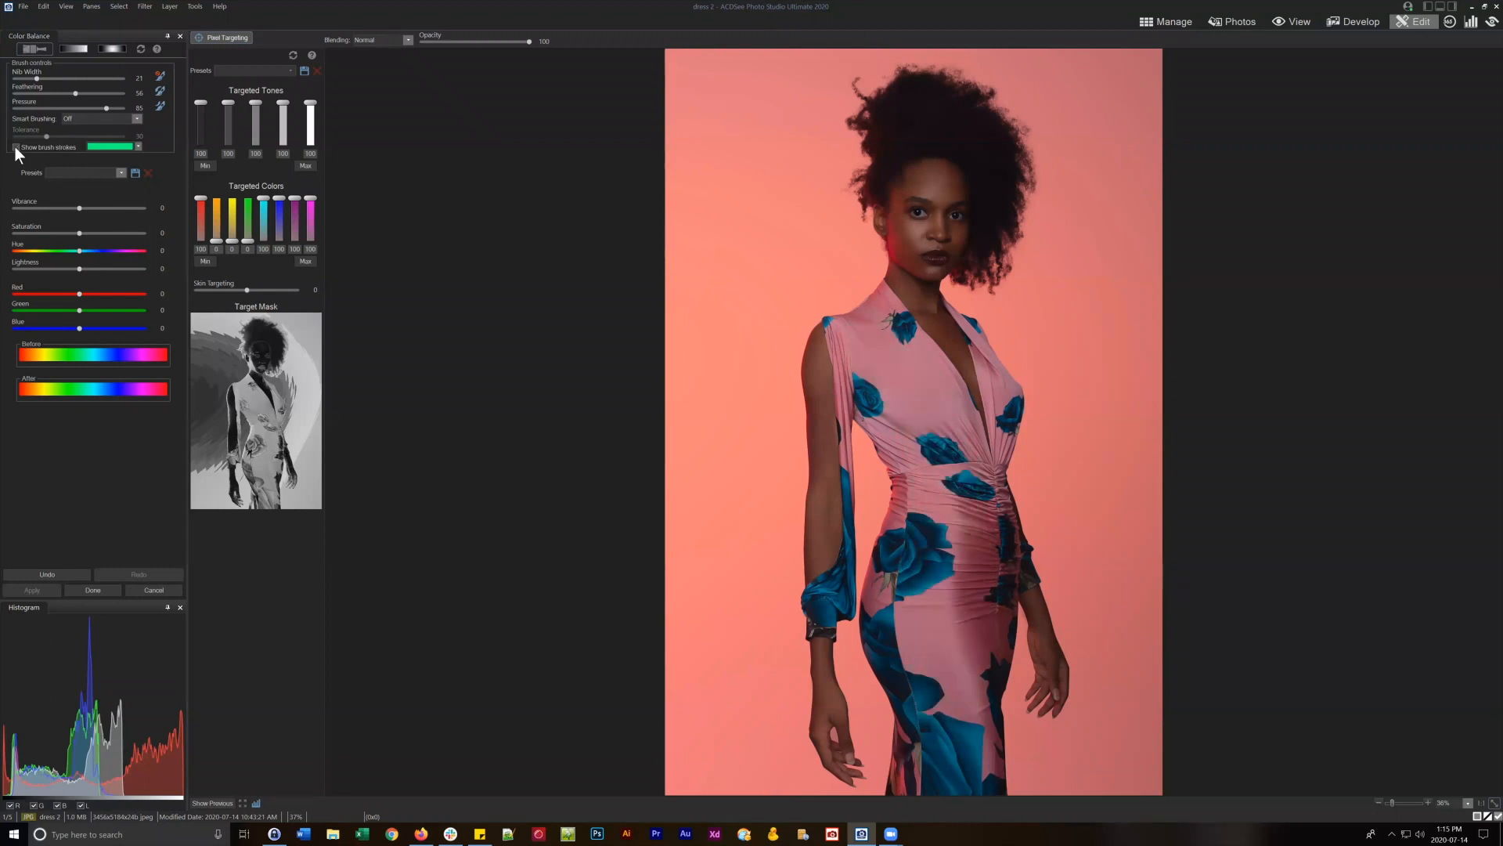
pyautogui.click(16, 147)
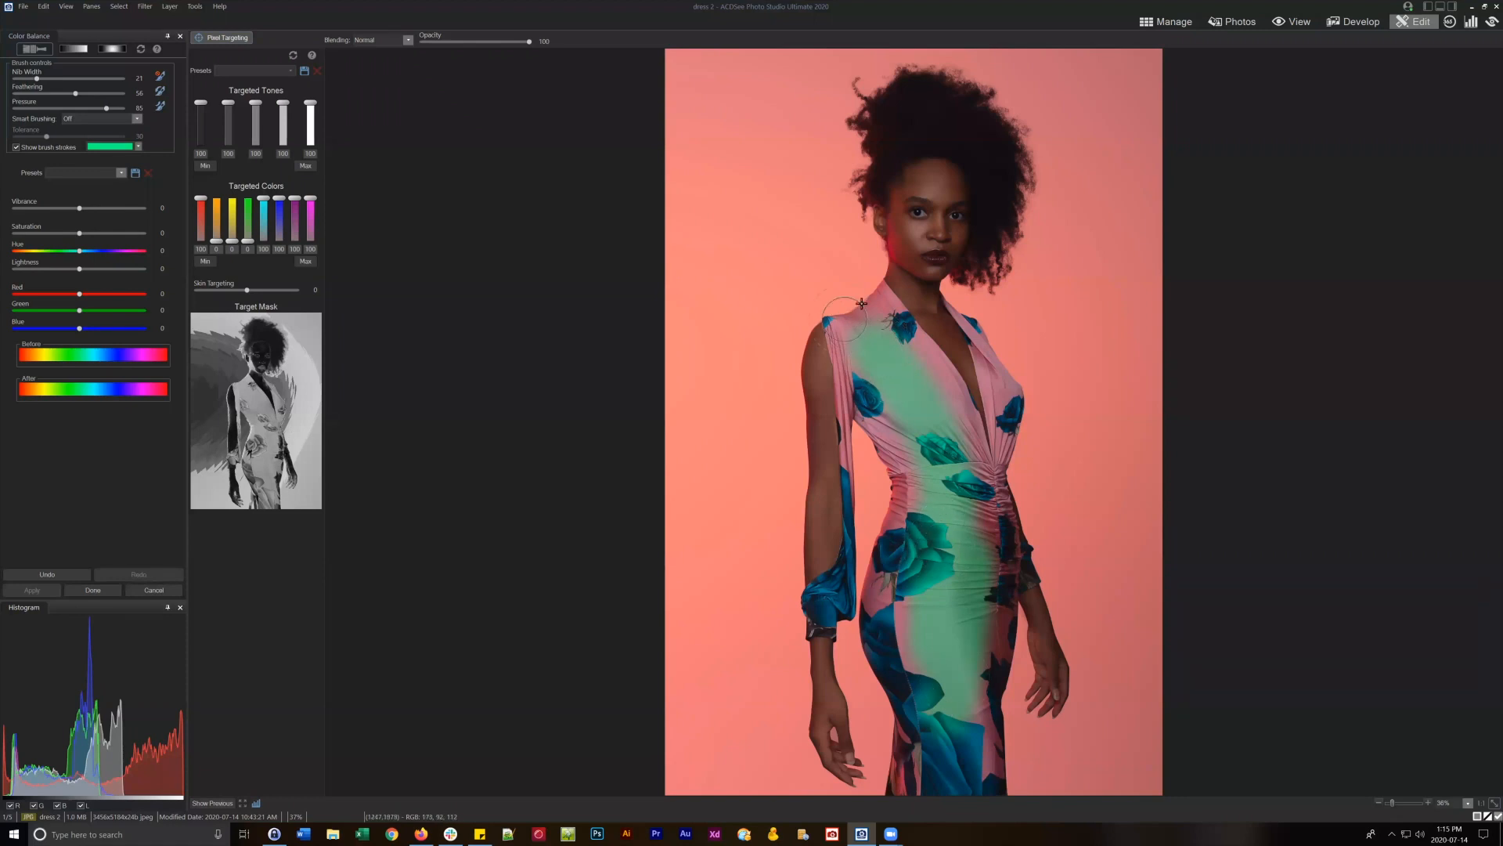
# Brush over the rest of the dress, reduce the nib width to 18, and clear all brush strokes.
pyautogui.moveTo(862, 303)
pyautogui.mouseDown()
pyautogui.moveTo(891, 319)
pyautogui.moveTo(839, 275)
pyautogui.mouseUp()
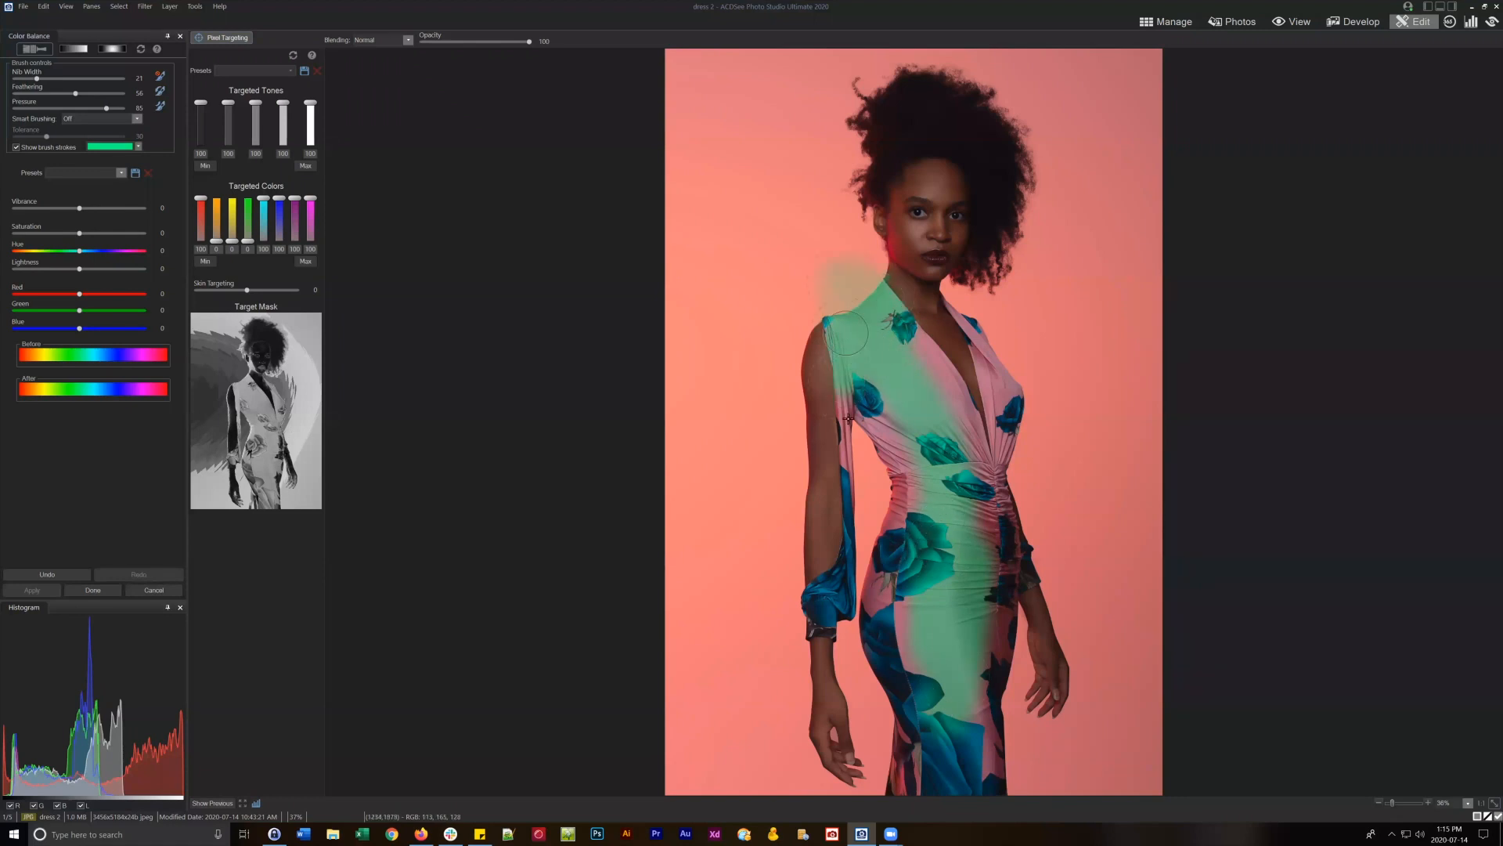
pyautogui.moveTo(848, 418)
pyautogui.mouseDown()
pyautogui.moveTo(855, 487)
pyautogui.moveTo(875, 467)
pyautogui.moveTo(896, 505)
pyautogui.moveTo(870, 634)
pyautogui.moveTo(898, 723)
pyautogui.moveTo(893, 799)
pyautogui.moveTo(916, 756)
pyautogui.moveTo(951, 757)
pyautogui.moveTo(973, 788)
pyautogui.moveTo(1013, 542)
pyautogui.moveTo(984, 459)
pyautogui.moveTo(902, 342)
pyautogui.moveTo(1011, 477)
pyautogui.moveTo(998, 445)
pyautogui.moveTo(1013, 425)
pyautogui.moveTo(991, 362)
pyautogui.moveTo(945, 304)
pyautogui.moveTo(976, 368)
pyautogui.moveTo(997, 372)
pyautogui.moveTo(856, 501)
pyautogui.moveTo(822, 613)
pyautogui.moveTo(854, 615)
pyautogui.mouseUp()
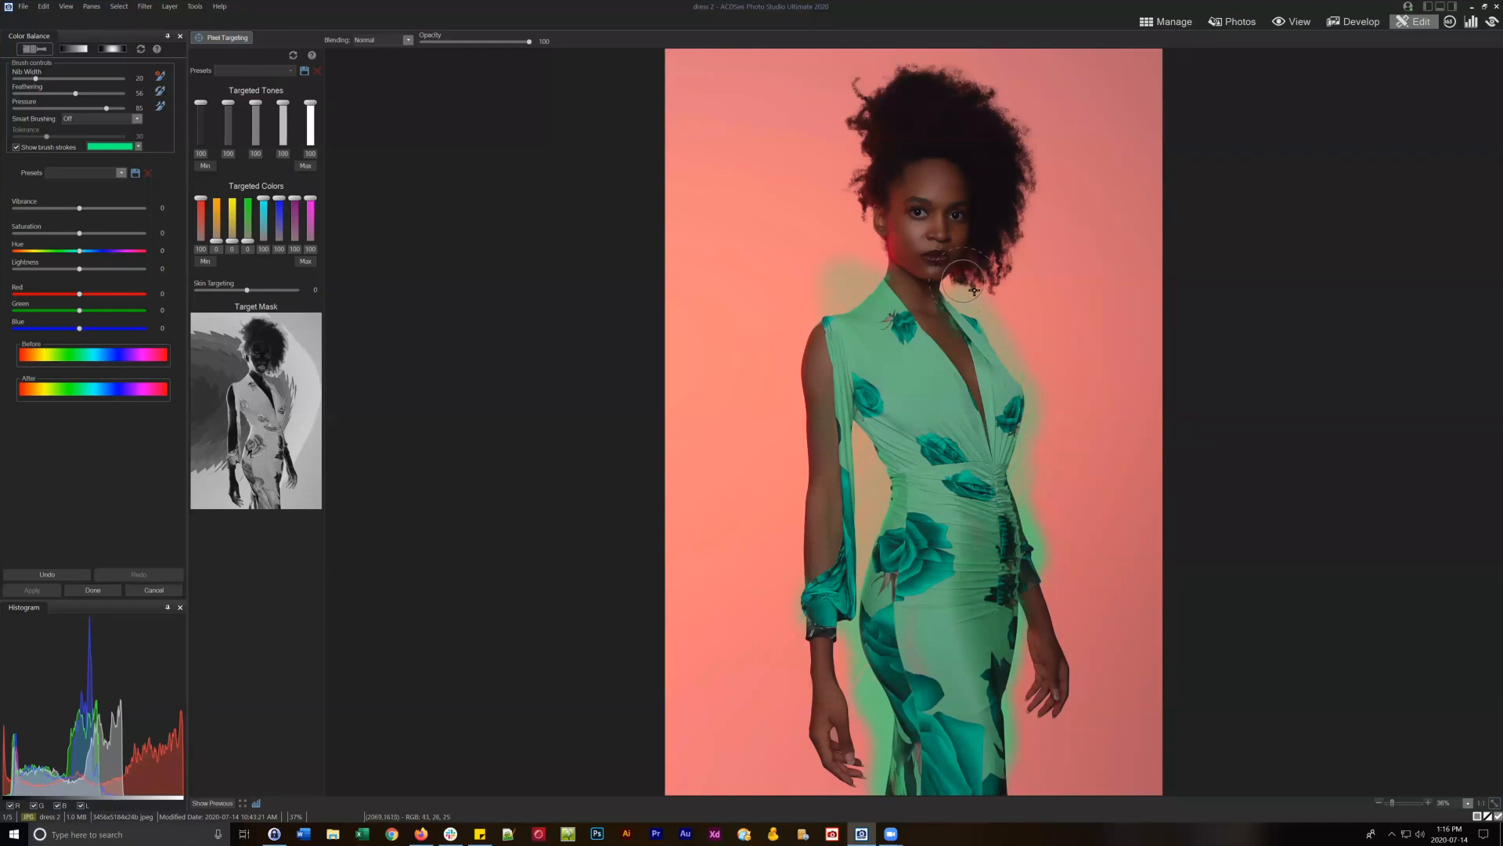
pyautogui.scroll(-2, 981, 299)
pyautogui.click(161, 76)
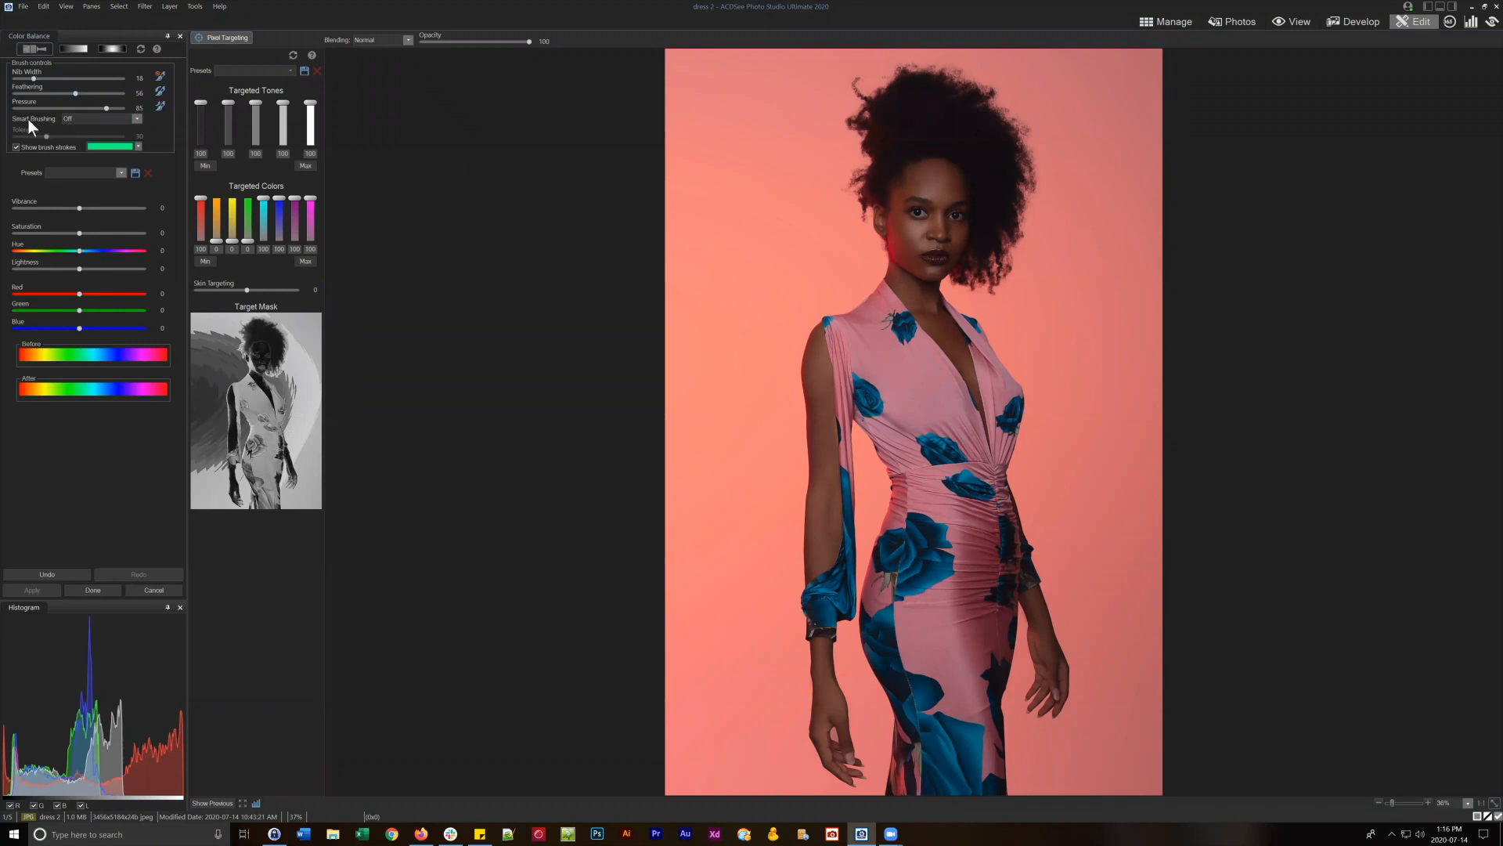
# Set Smart Brushing to Magic and brush over the shoulder and upper bodice of the dress.
pyautogui.click(137, 119)
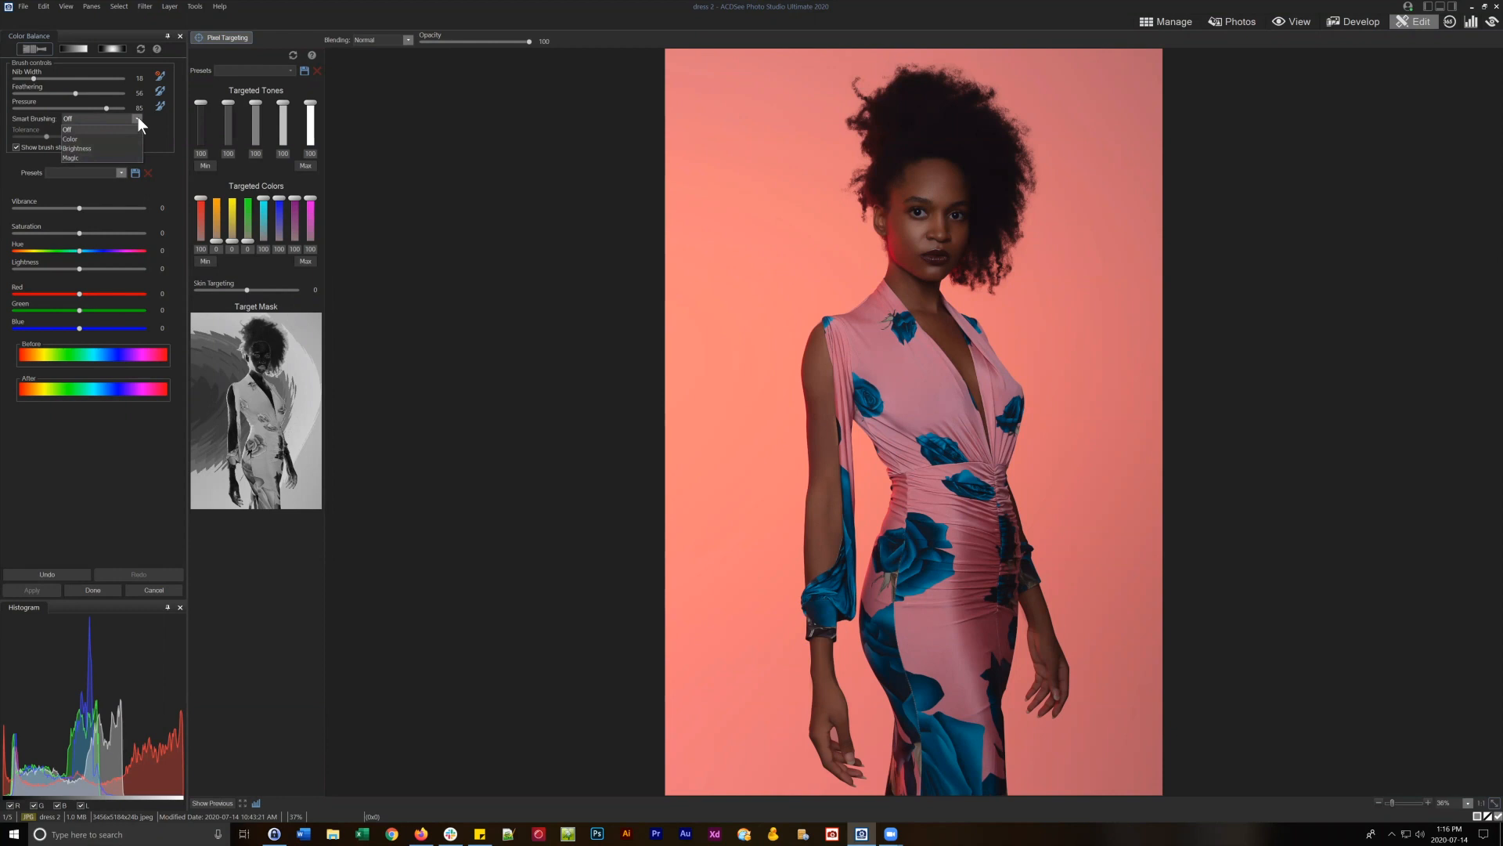
pyautogui.click(74, 156)
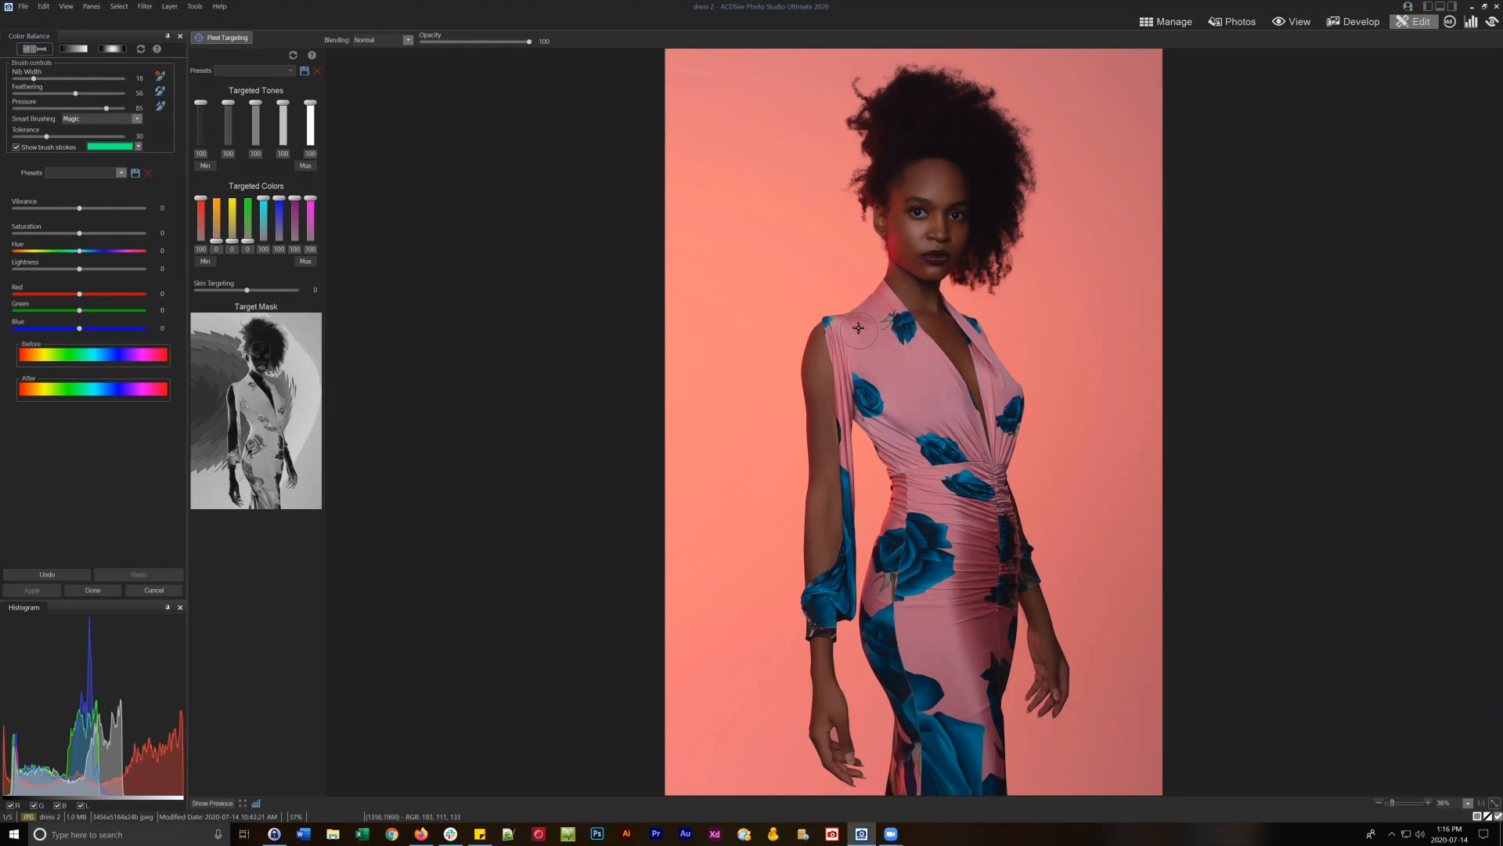
pyautogui.moveTo(858, 328)
pyautogui.mouseDown()
pyautogui.moveTo(878, 294)
pyautogui.moveTo(945, 382)
pyautogui.moveTo(977, 470)
pyautogui.moveTo(911, 377)
pyautogui.moveTo(826, 316)
pyautogui.mouseUp()
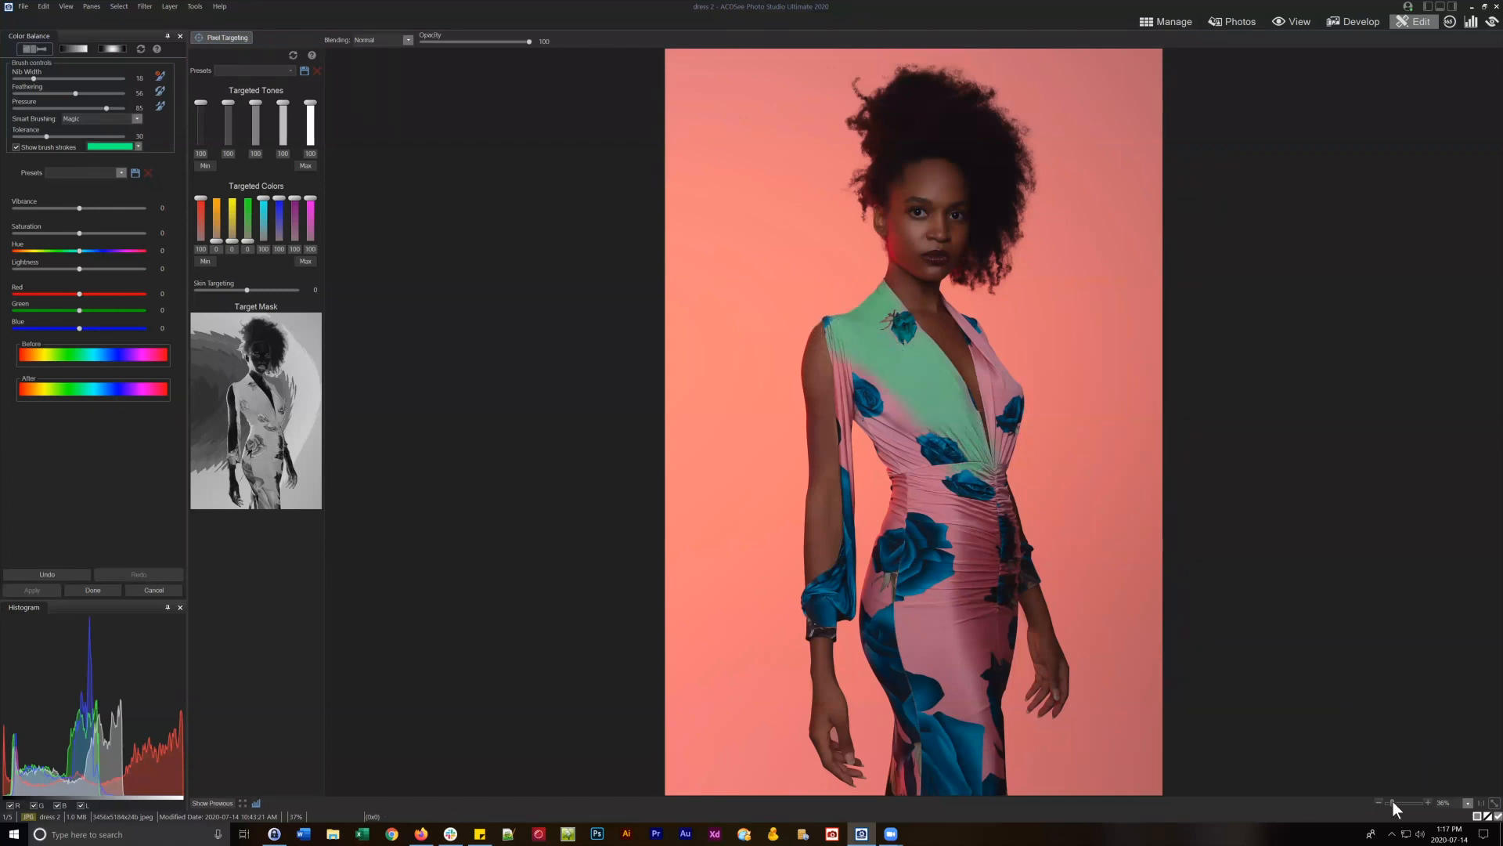
# Brush over the upper part of the pleated sleeve beside the woman's arm.
pyautogui.moveTo(1393, 800); pyautogui.dragTo(1398, 801)
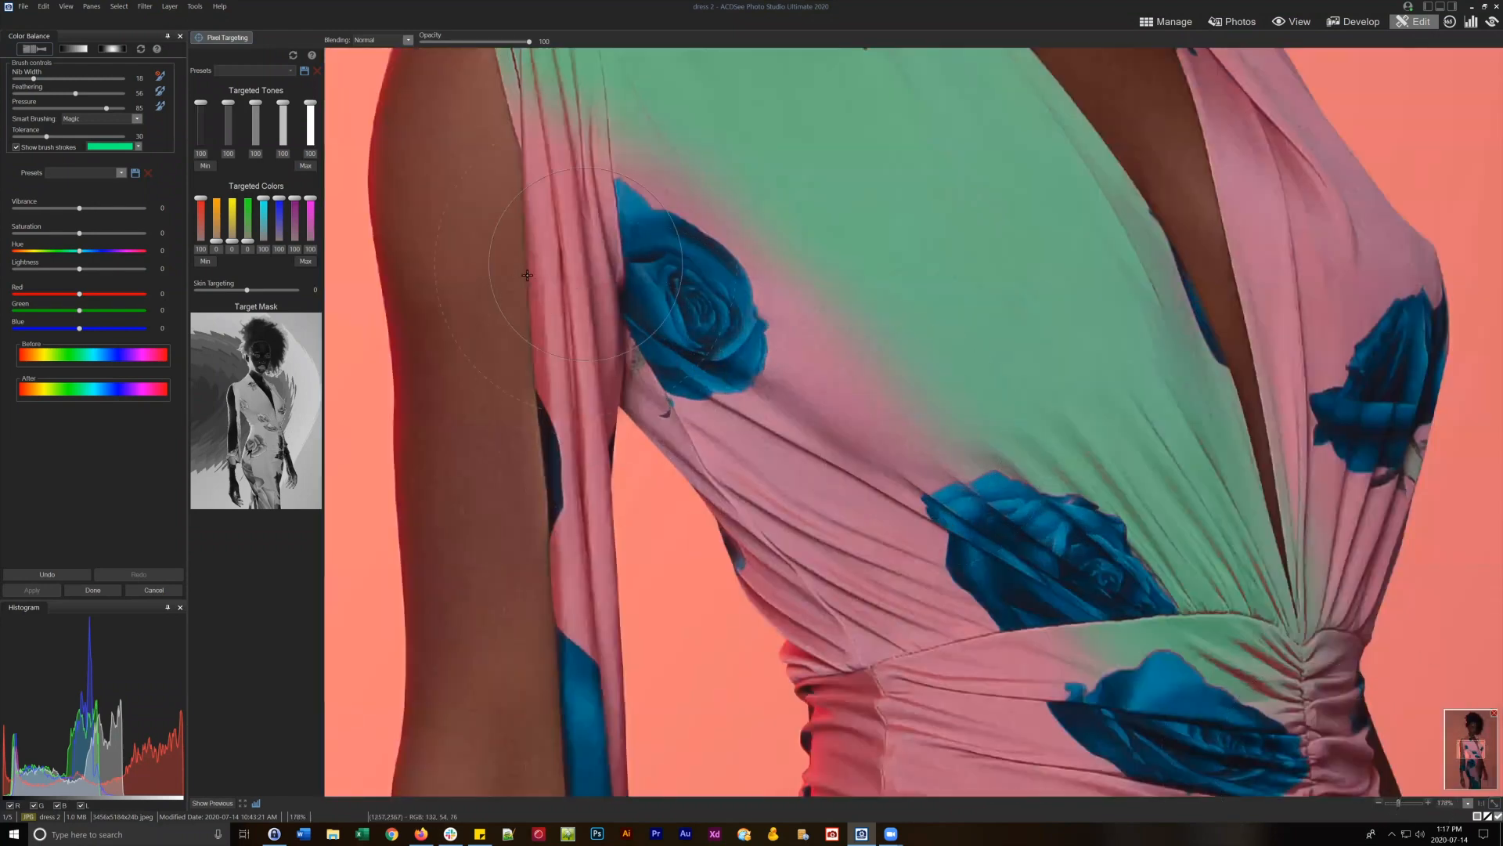
pyautogui.moveTo(1467, 748); pyautogui.dragTo(1466, 751)
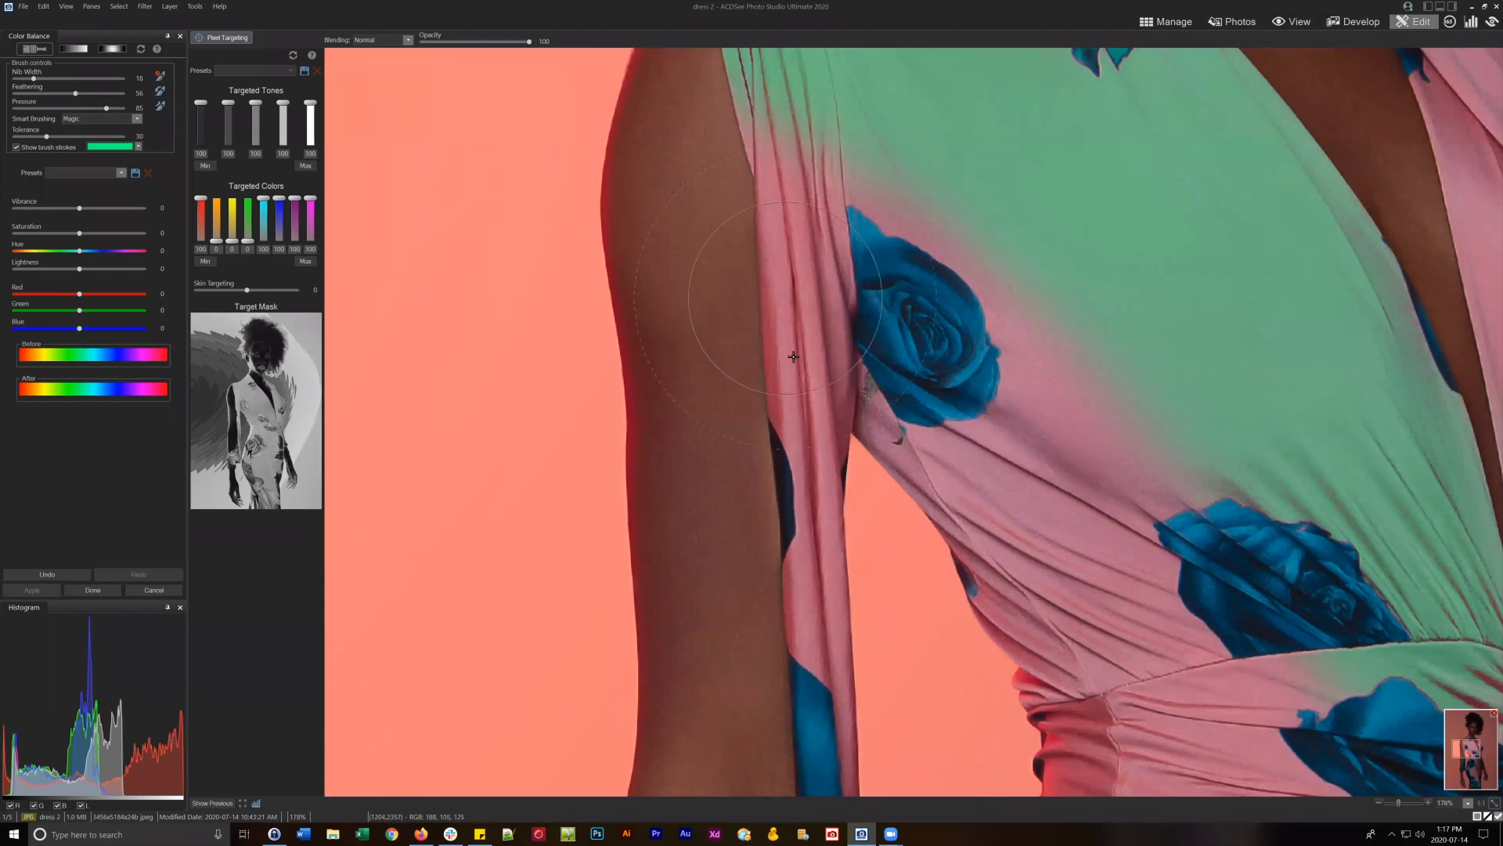
pyautogui.click(786, 302)
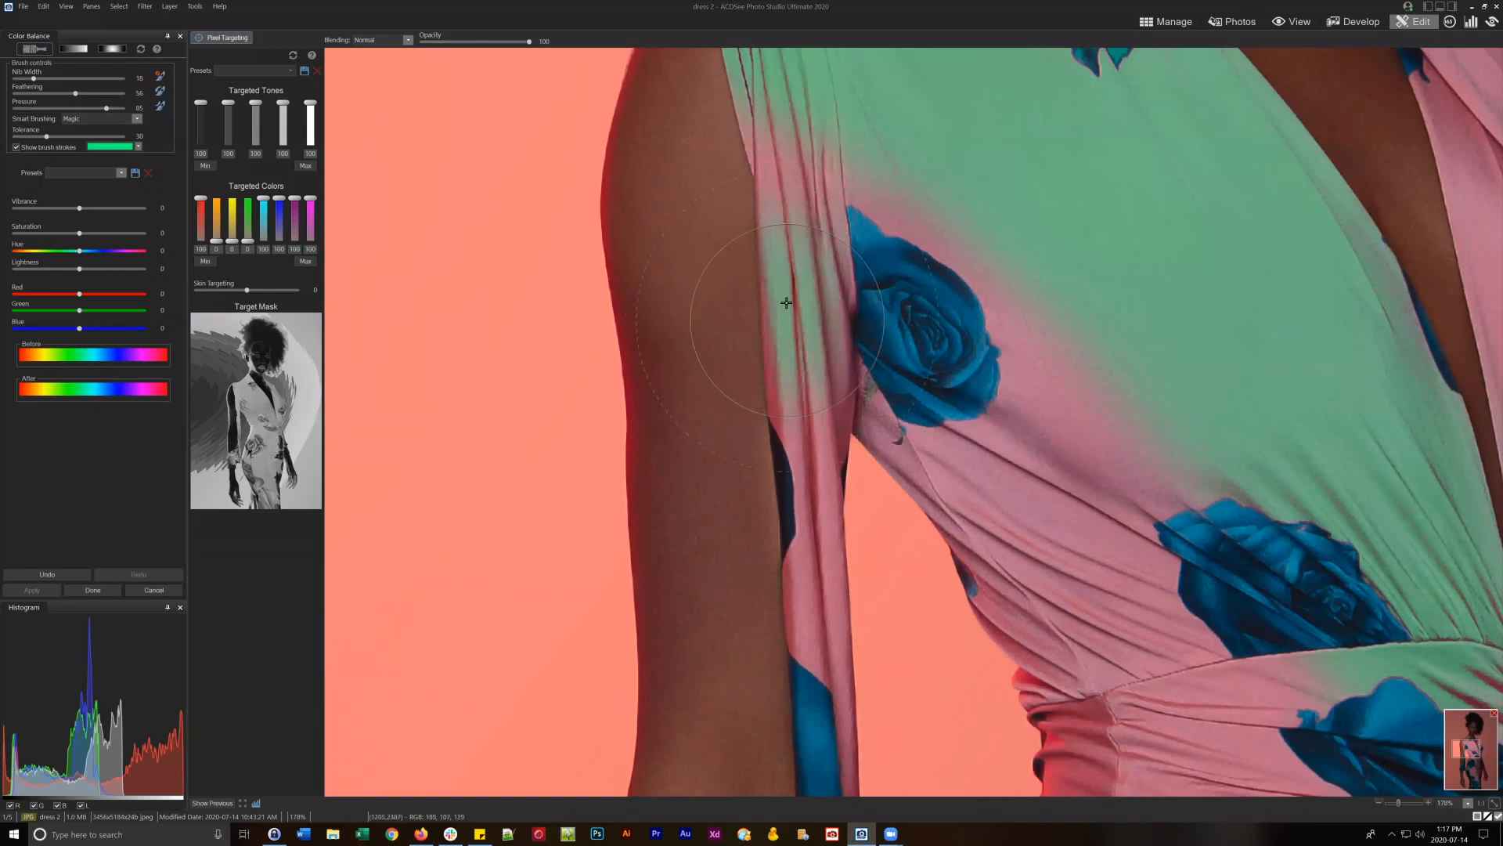
pyautogui.moveTo(786, 302)
pyautogui.mouseDown()
pyautogui.moveTo(781, 377)
pyautogui.moveTo(793, 242)
pyautogui.moveTo(777, 113)
pyautogui.moveTo(820, 416)
pyautogui.moveTo(813, 295)
pyautogui.moveTo(825, 306)
pyautogui.moveTo(836, 271)
pyautogui.moveTo(816, 325)
pyautogui.moveTo(811, 260)
pyautogui.moveTo(763, 163)
pyautogui.moveTo(787, 359)
pyautogui.mouseUp()
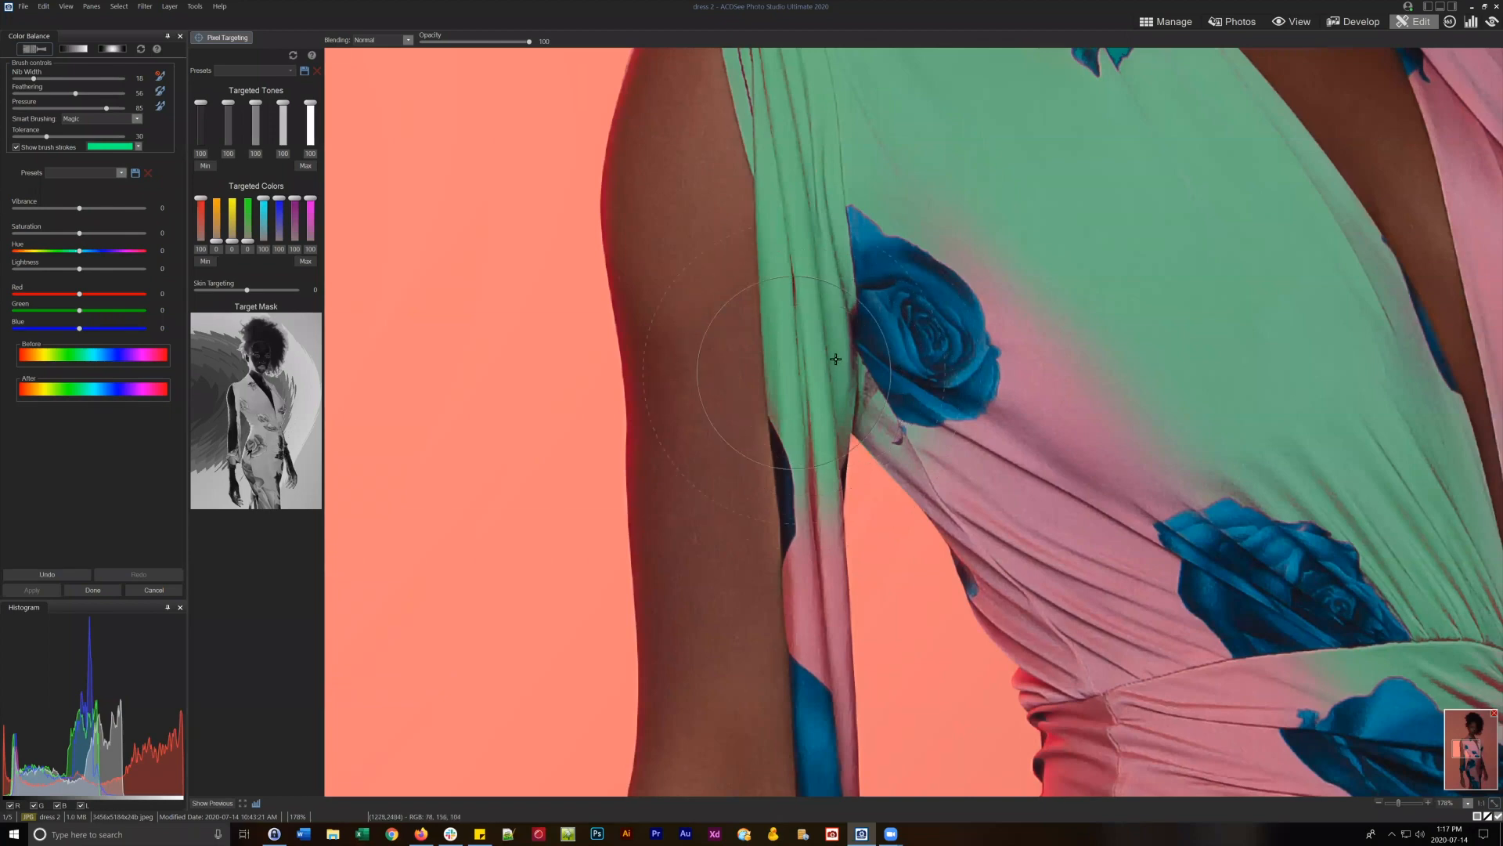
# Reduce the nib width to 12 and brush over the lower sleeve and the side of the bodice around the rose.
pyautogui.scroll(-2, 811, 356)
pyautogui.scroll(-4, 817, 356)
pyautogui.moveTo(839, 489)
pyautogui.mouseDown()
pyautogui.moveTo(828, 687)
pyautogui.moveTo(796, 339)
pyautogui.moveTo(896, 317)
pyautogui.moveTo(888, 237)
pyautogui.moveTo(1072, 407)
pyautogui.moveTo(979, 470)
pyautogui.moveTo(939, 524)
pyautogui.moveTo(1075, 575)
pyautogui.moveTo(994, 527)
pyautogui.moveTo(1021, 630)
pyautogui.moveTo(1143, 486)
pyautogui.moveTo(1278, 486)
pyautogui.mouseUp()
# Set the nib width to 17 and the pressure to 93 while brushing over the rest of the bodice, the waist and the hips.
pyautogui.click(1492, 804)
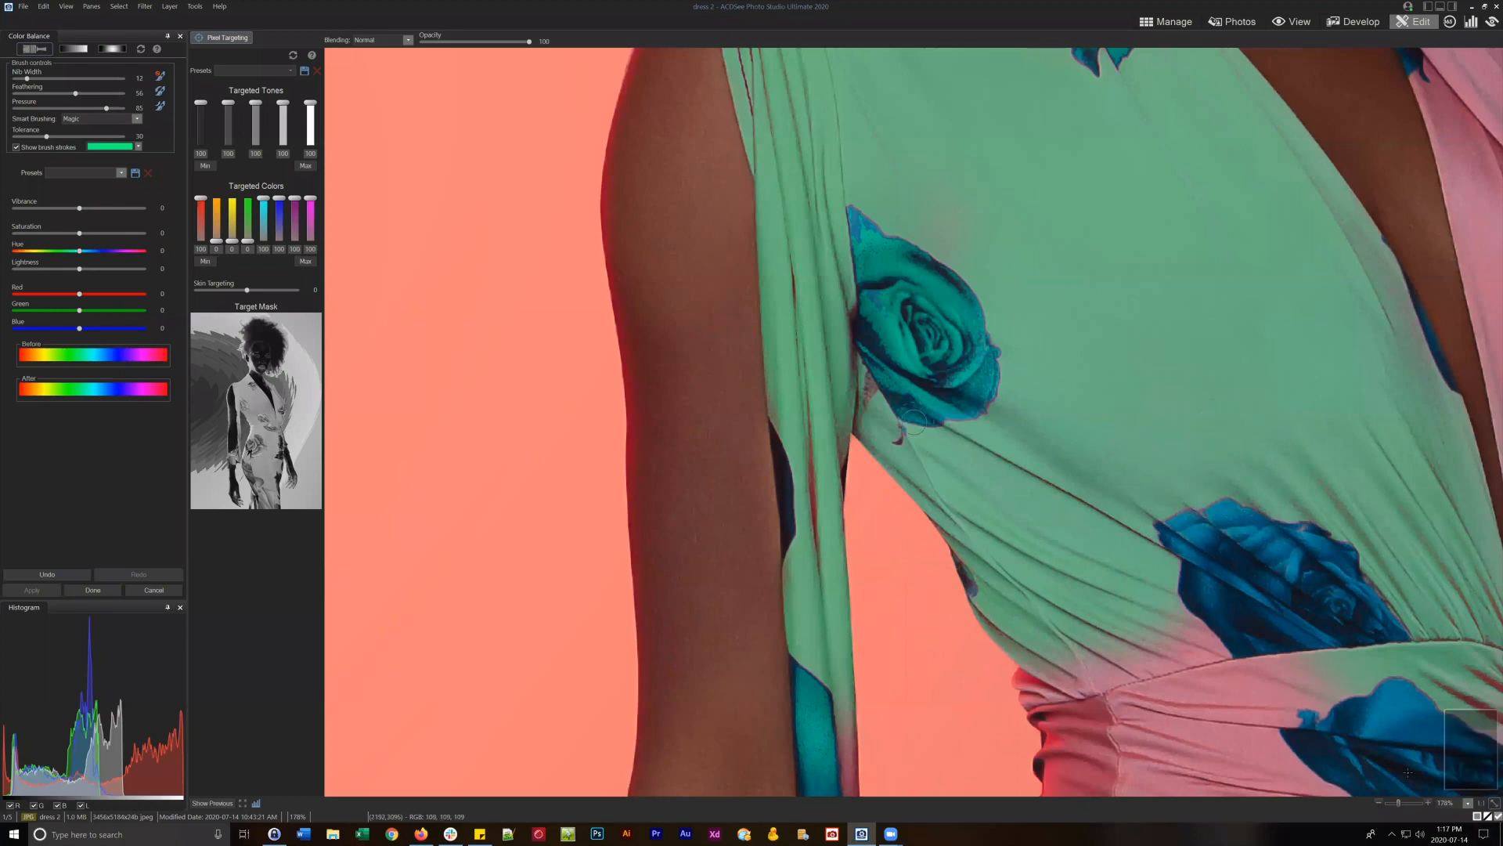
pyautogui.scroll(5, 900, 478)
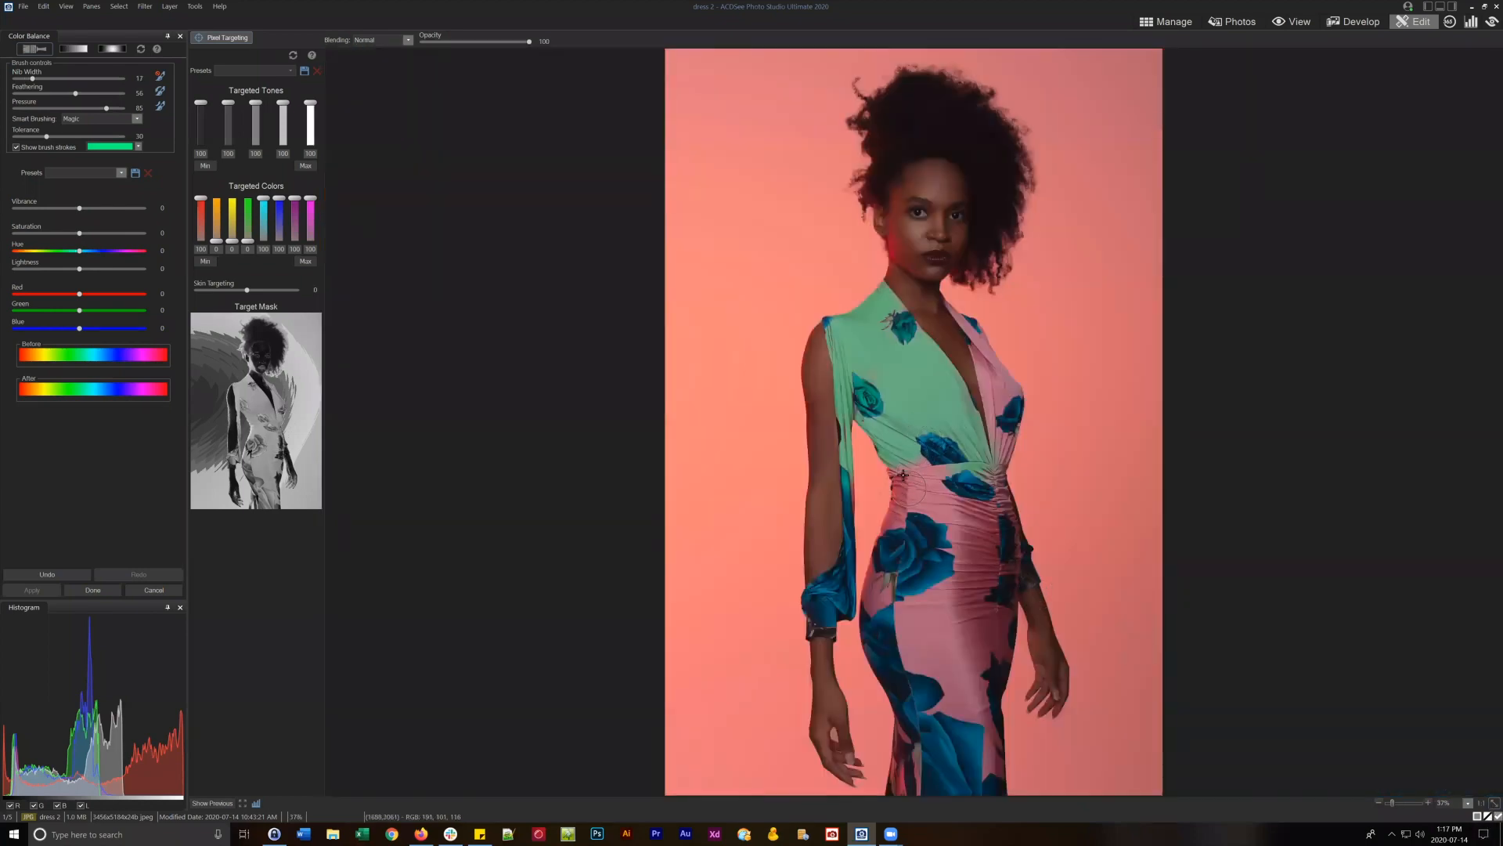
pyautogui.moveTo(898, 480)
pyautogui.mouseDown()
pyautogui.moveTo(969, 463)
pyautogui.moveTo(995, 441)
pyautogui.moveTo(985, 350)
pyautogui.mouseUp()
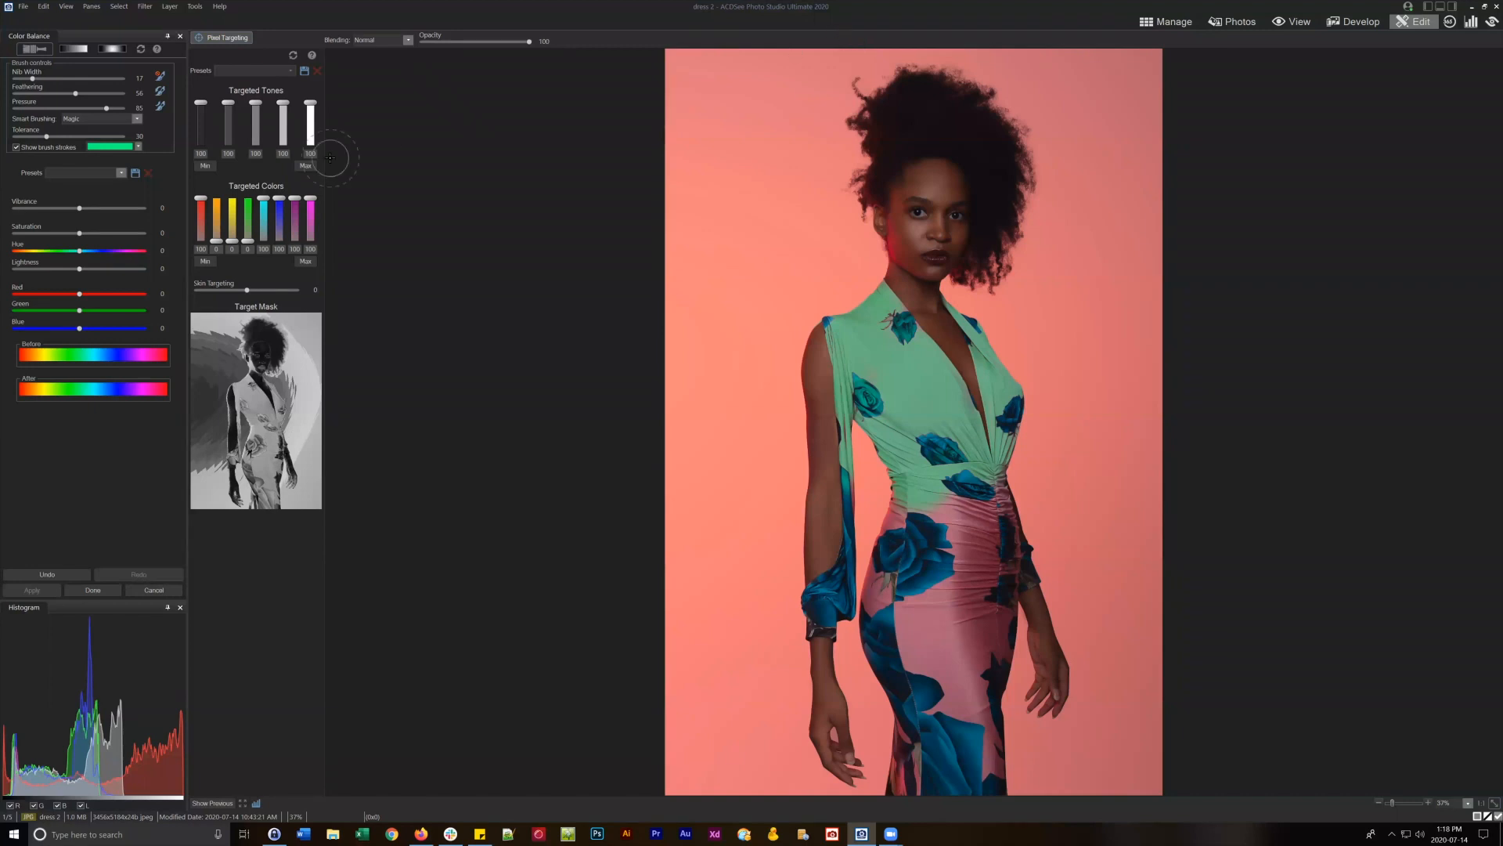
pyautogui.moveTo(106, 108); pyautogui.dragTo(53, 109)
pyautogui.moveTo(929, 496)
pyautogui.mouseDown()
pyautogui.moveTo(948, 530)
pyautogui.moveTo(954, 504)
pyautogui.moveTo(983, 572)
pyautogui.moveTo(990, 470)
pyautogui.moveTo(1000, 507)
pyautogui.mouseUp()
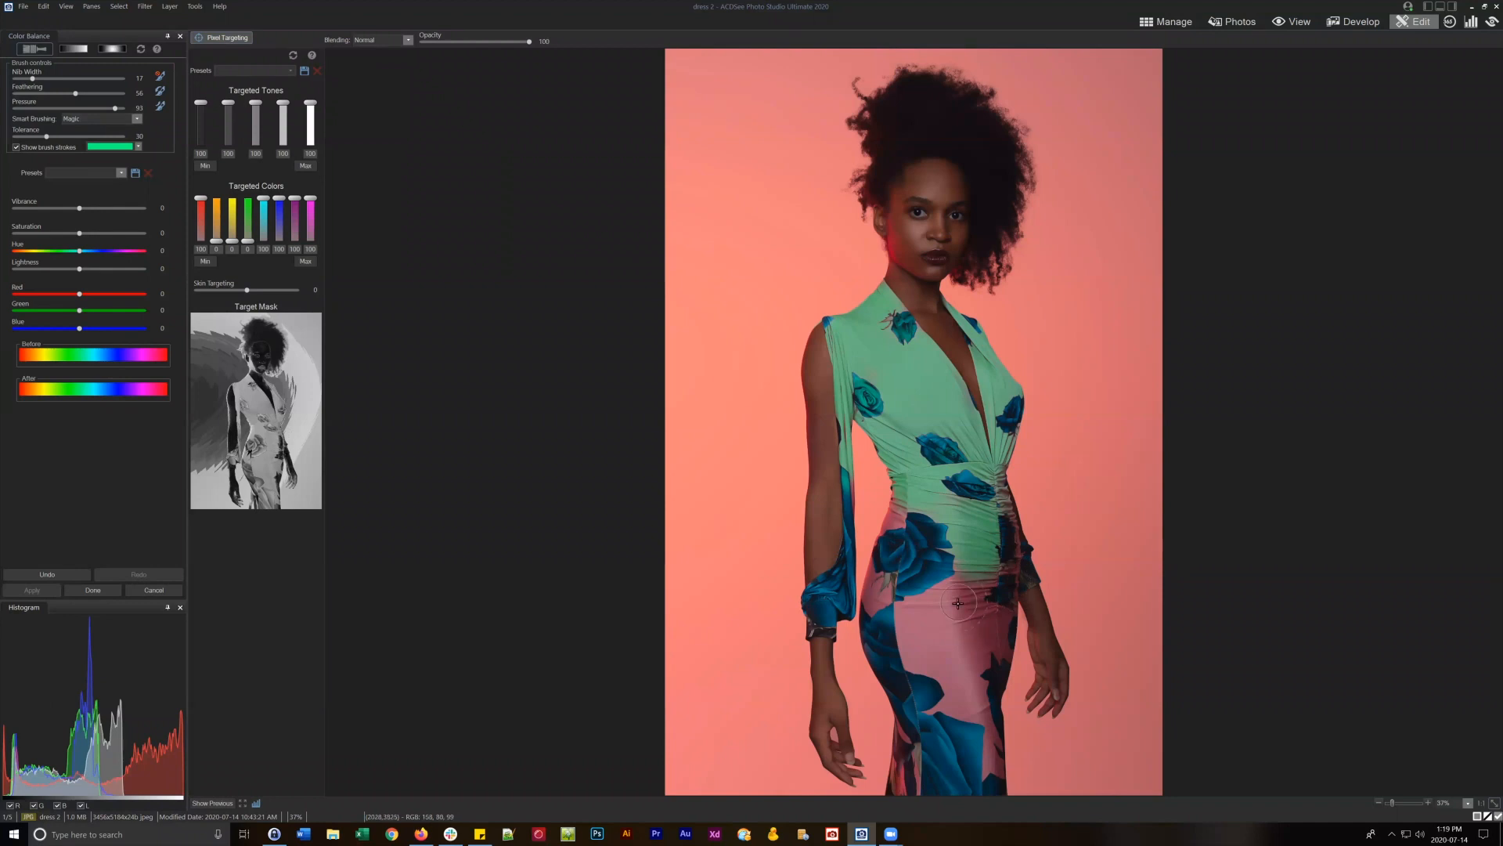
# Set the Smart Brushing tolerance to 3 and brush over a patch on the front of the skirt.
pyautogui.moveTo(42, 134); pyautogui.dragTo(16, 136)
pyautogui.moveTo(929, 625); pyautogui.dragTo(936, 662)
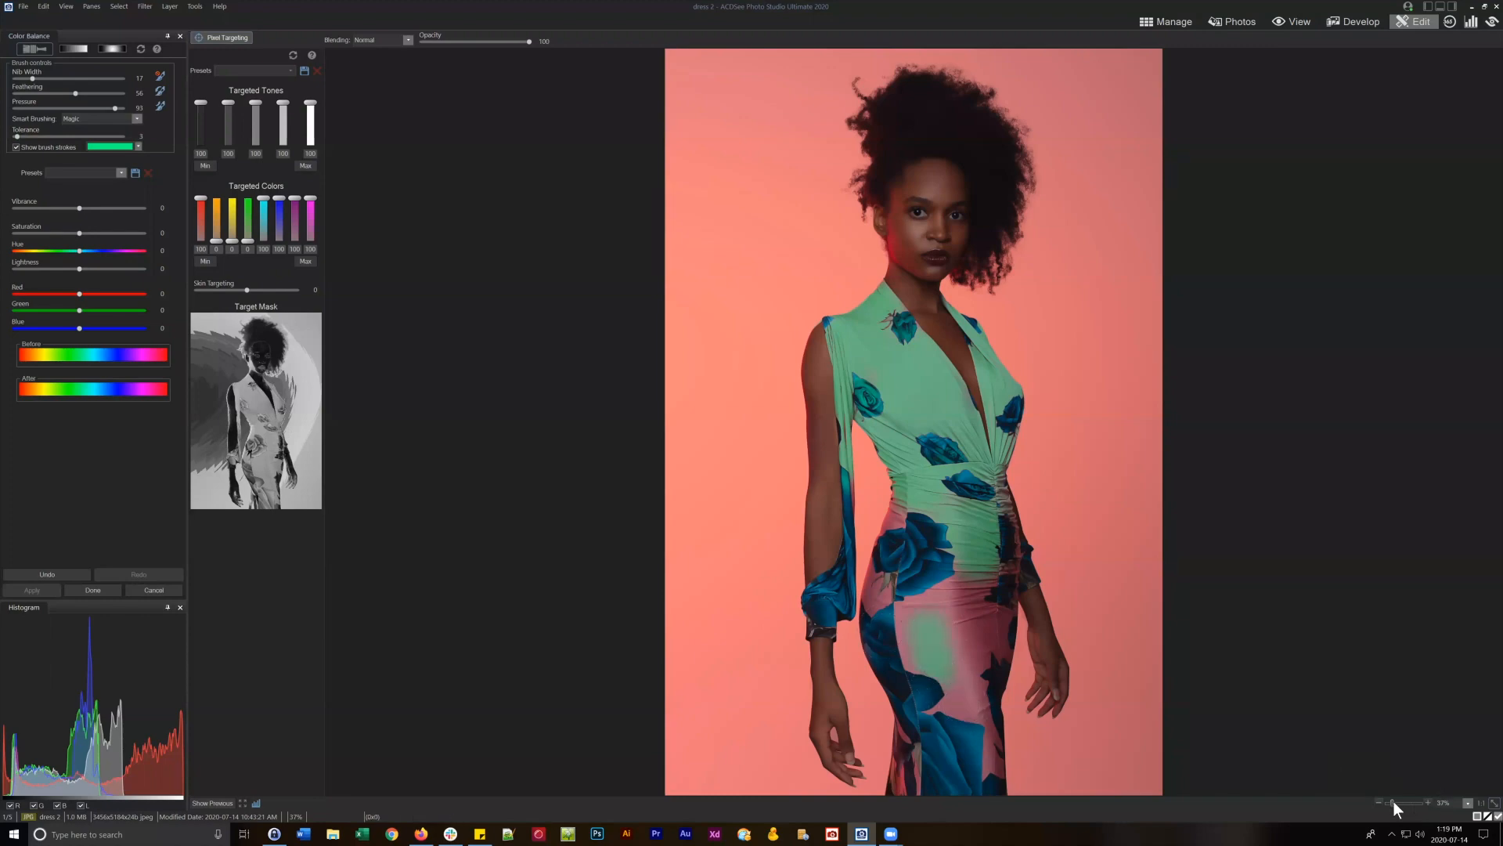
pyautogui.moveTo(1392, 802); pyautogui.dragTo(1396, 801)
pyautogui.moveTo(1470, 754); pyautogui.dragTo(1474, 778)
pyautogui.moveTo(961, 496); pyautogui.dragTo(998, 504)
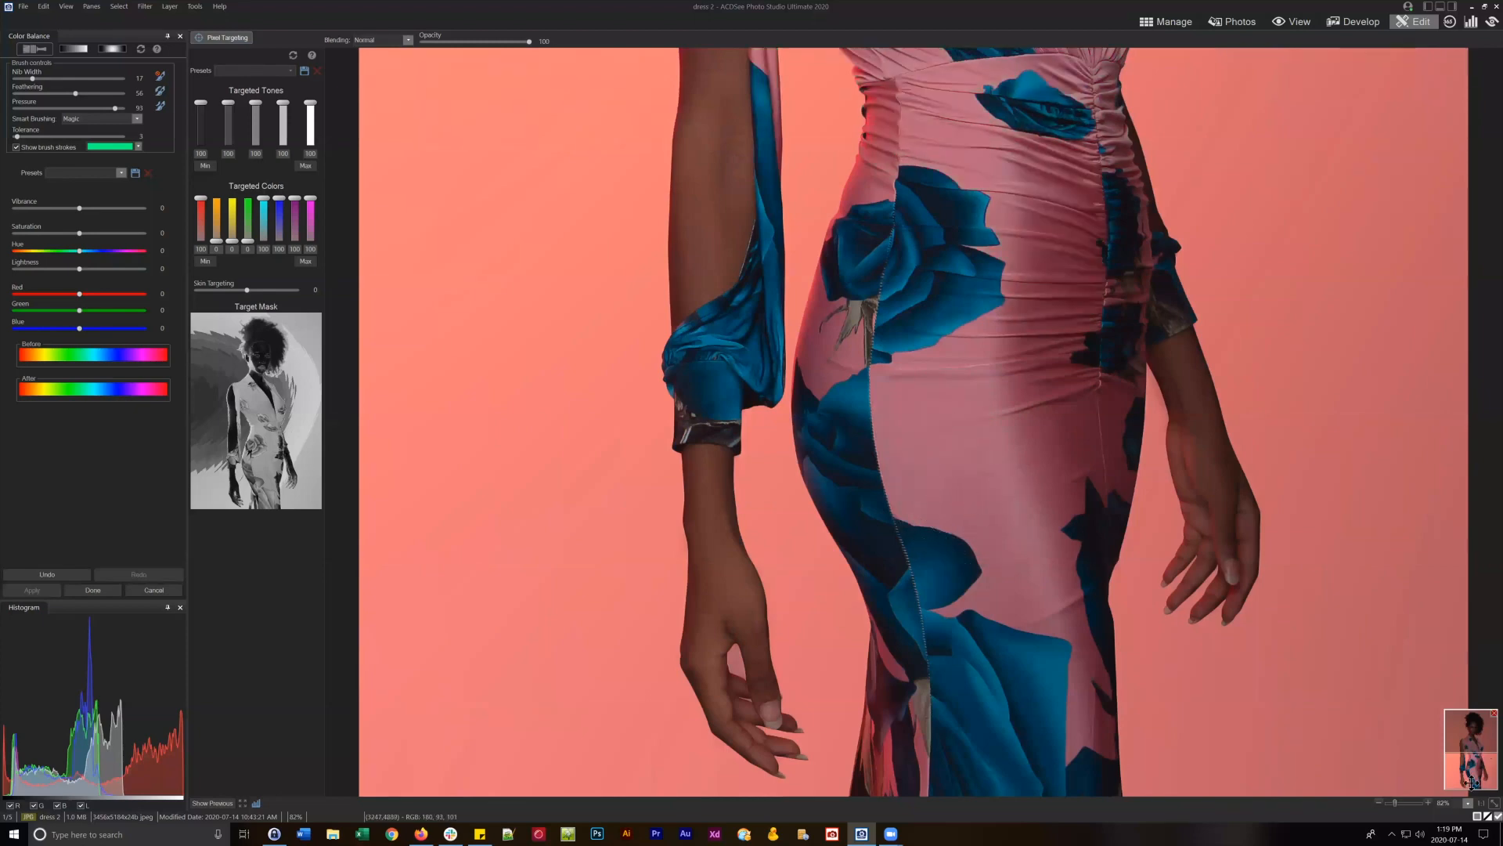
pyautogui.moveTo(1471, 781)
pyautogui.mouseDown()
pyautogui.moveTo(1475, 751)
pyautogui.moveTo(1475, 784)
pyautogui.moveTo(1471, 765)
pyautogui.mouseUp()
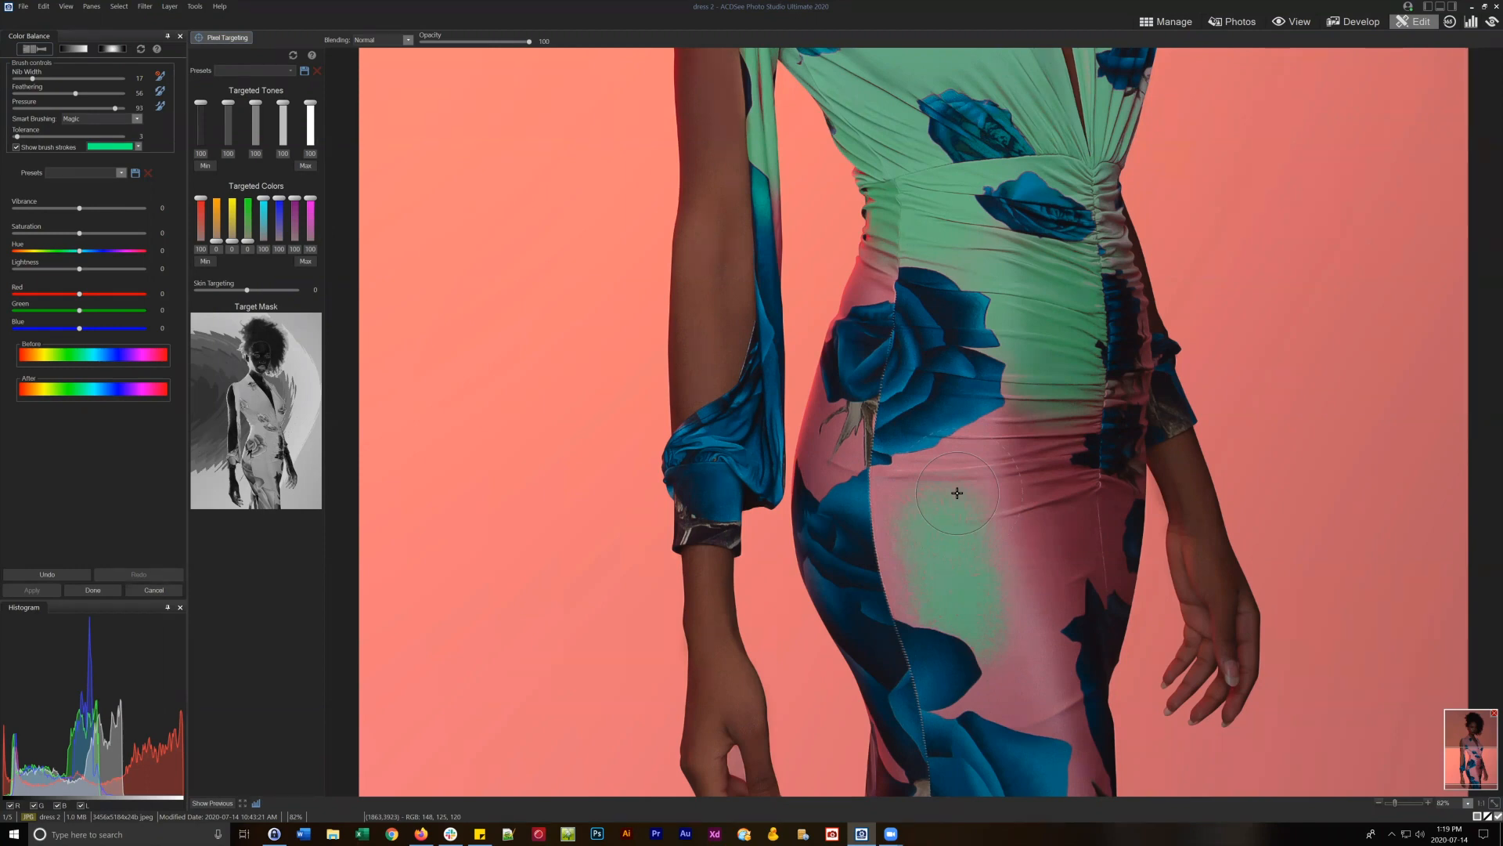
# Raise the Smart Brushing tolerance to 98 and brush over the skirt's front panel up to the gathered waist.
pyautogui.click(31, 137)
pyautogui.moveTo(122, 136); pyautogui.dragTo(116, 136)
pyautogui.moveTo(969, 594)
pyautogui.mouseDown()
pyautogui.moveTo(937, 469)
pyautogui.moveTo(980, 638)
pyautogui.moveTo(888, 461)
pyautogui.moveTo(938, 504)
pyautogui.moveTo(994, 498)
pyautogui.mouseUp()
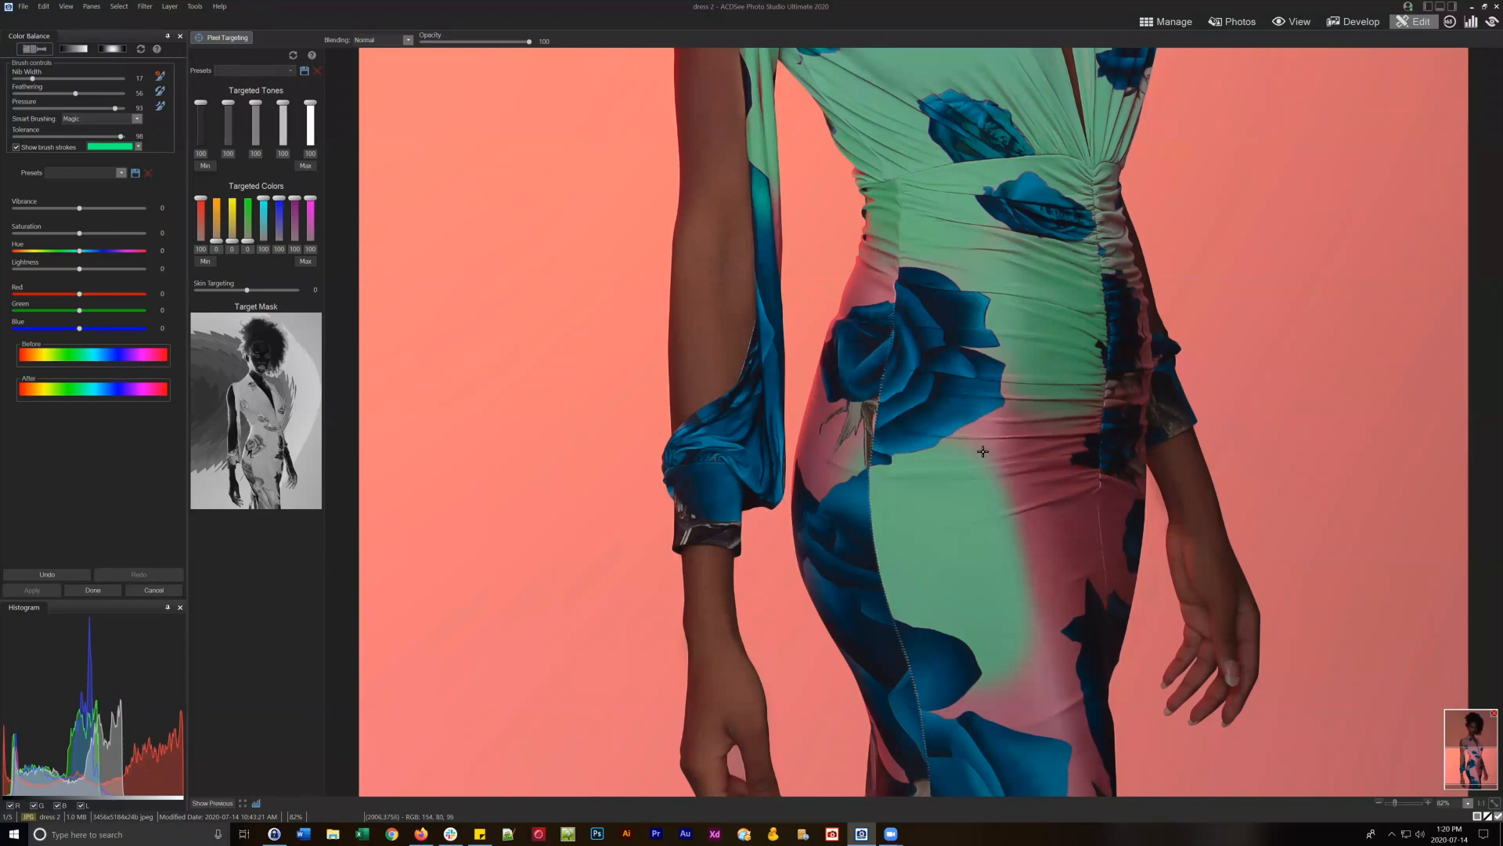
pyautogui.moveTo(983, 451)
pyautogui.mouseDown()
pyautogui.moveTo(954, 446)
pyautogui.moveTo(971, 379)
pyautogui.moveTo(1052, 400)
pyautogui.mouseUp()
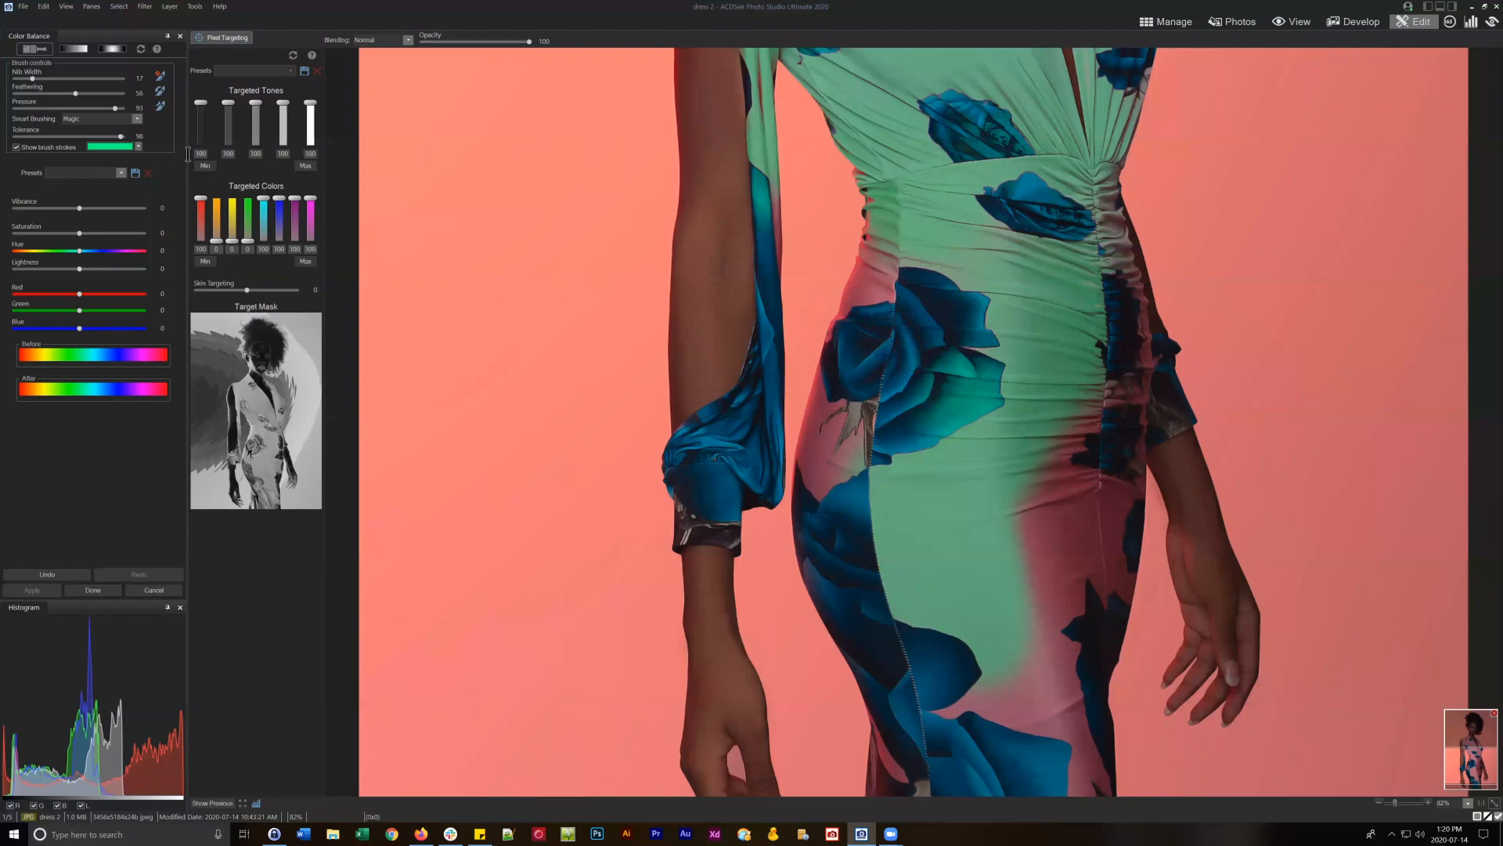
# Keep Smart Brushing on Magic and brush along the side of the waist next to the arm gap.
pyautogui.click(84, 119)
pyautogui.click(93, 118)
pyautogui.moveTo(866, 290)
pyautogui.mouseDown()
pyautogui.moveTo(869, 305)
pyautogui.moveTo(844, 174)
pyautogui.mouseUp()
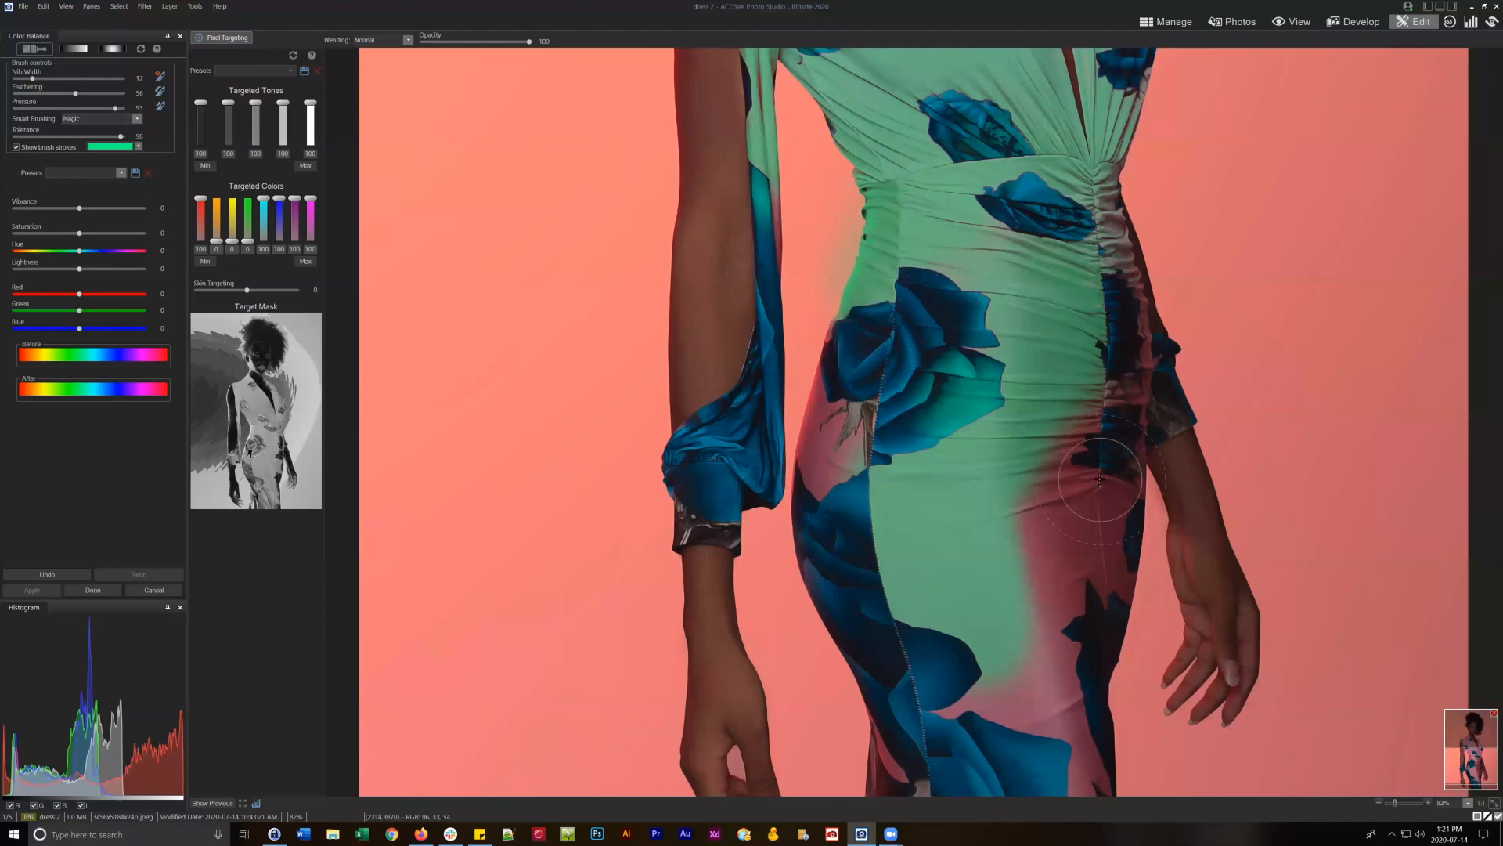
# Brush over the rose print on the hip, the side panel and the gathered fabric across the skirt.
pyautogui.press('space')
pyautogui.moveTo(1079, 542); pyautogui.dragTo(1021, 435)
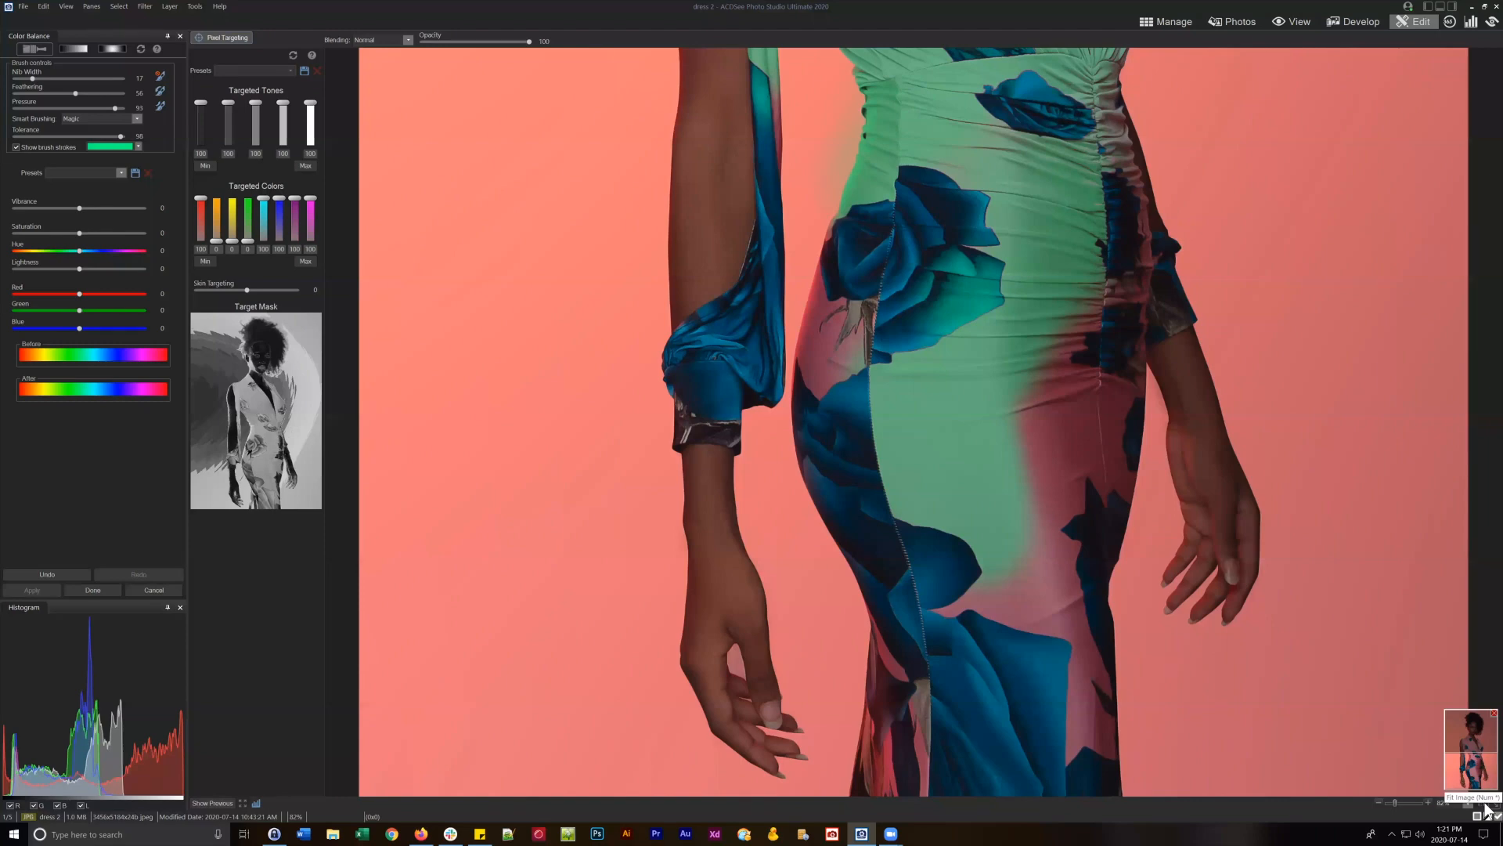
pyautogui.click(1487, 811)
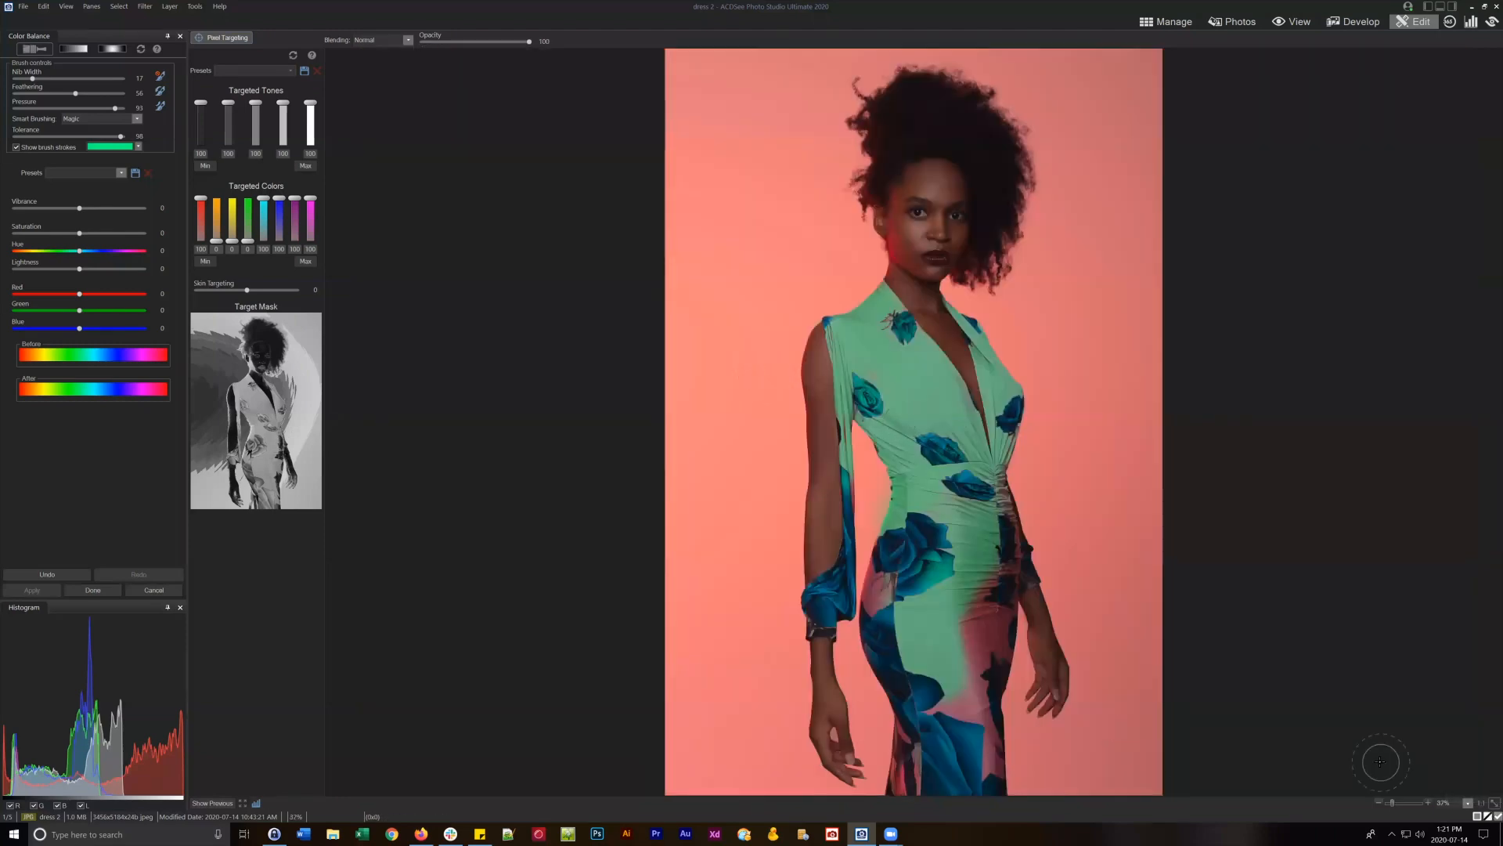
pyautogui.moveTo(1393, 802); pyautogui.dragTo(1397, 803)
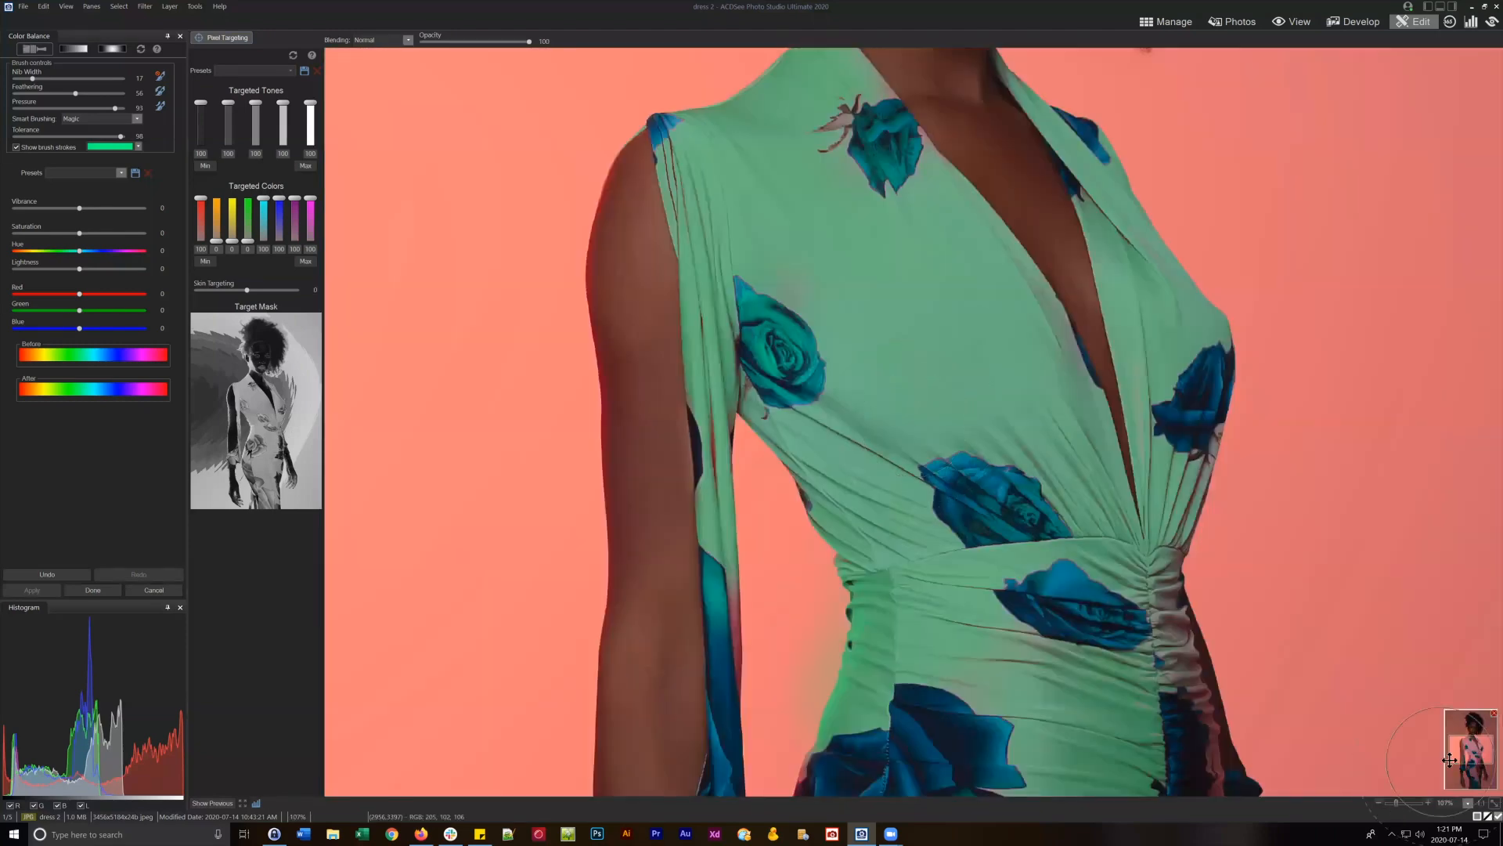
pyautogui.moveTo(1450, 760); pyautogui.dragTo(1450, 777)
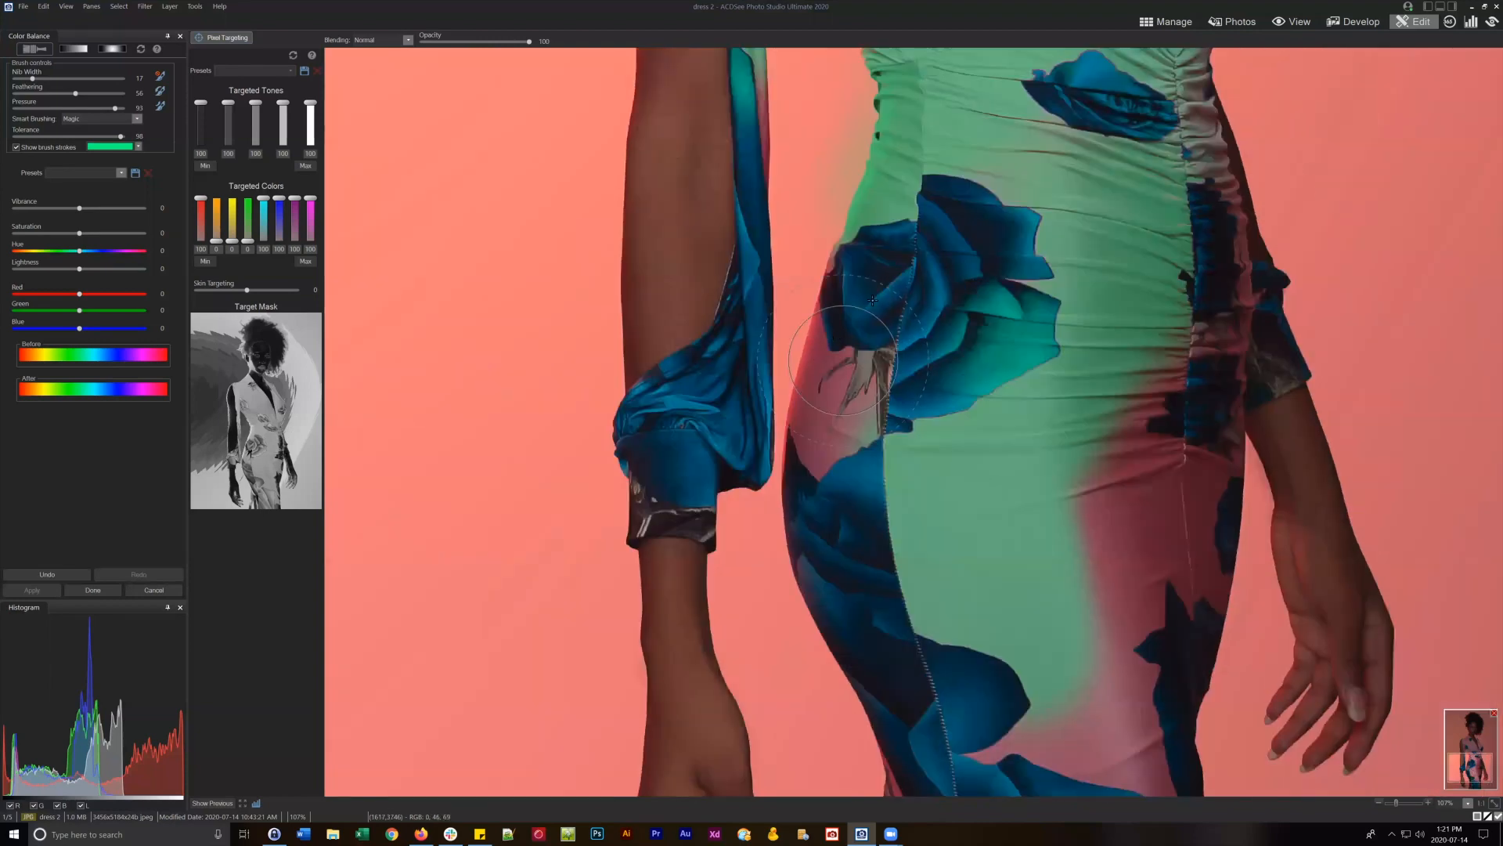
pyautogui.moveTo(873, 300)
pyautogui.mouseDown()
pyautogui.moveTo(828, 263)
pyautogui.moveTo(797, 559)
pyautogui.moveTo(859, 592)
pyautogui.moveTo(864, 570)
pyautogui.moveTo(904, 712)
pyautogui.moveTo(888, 662)
pyautogui.moveTo(1002, 663)
pyautogui.moveTo(1055, 707)
pyautogui.moveTo(1124, 391)
pyautogui.moveTo(1153, 371)
pyautogui.moveTo(1177, 469)
pyautogui.moveTo(1197, 259)
pyautogui.moveTo(1188, 157)
pyautogui.moveTo(1220, 161)
pyautogui.moveTo(1201, 89)
pyautogui.moveTo(1257, 347)
pyautogui.moveTo(1220, 413)
pyautogui.moveTo(1232, 210)
pyautogui.moveTo(1197, 407)
pyautogui.moveTo(1188, 283)
pyautogui.moveTo(1249, 83)
pyautogui.moveTo(1287, 237)
pyautogui.moveTo(1214, 192)
pyautogui.moveTo(1170, 121)
pyautogui.moveTo(1219, 217)
pyautogui.moveTo(1236, 321)
pyautogui.moveTo(1092, 103)
pyautogui.moveTo(1025, 104)
pyautogui.moveTo(1055, 81)
pyautogui.moveTo(1128, 119)
pyautogui.moveTo(1151, 187)
pyautogui.moveTo(1027, 260)
pyautogui.moveTo(957, 278)
pyautogui.moveTo(947, 392)
pyautogui.mouseUp()
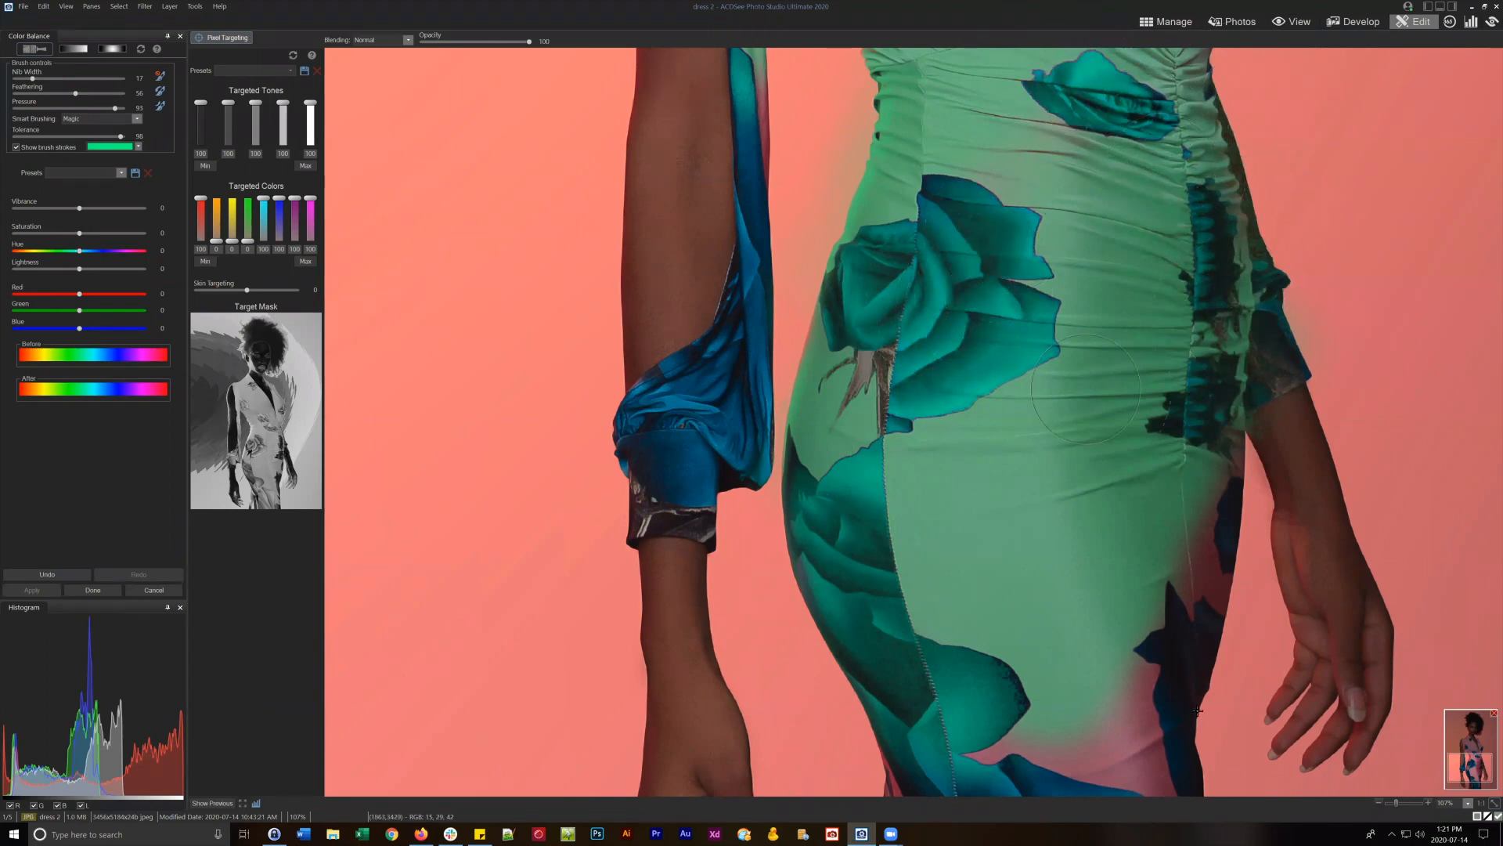
# Brush over the remaining pink area and the floral print on the lower skirt.
pyautogui.moveTo(1480, 774); pyautogui.dragTo(1484, 784)
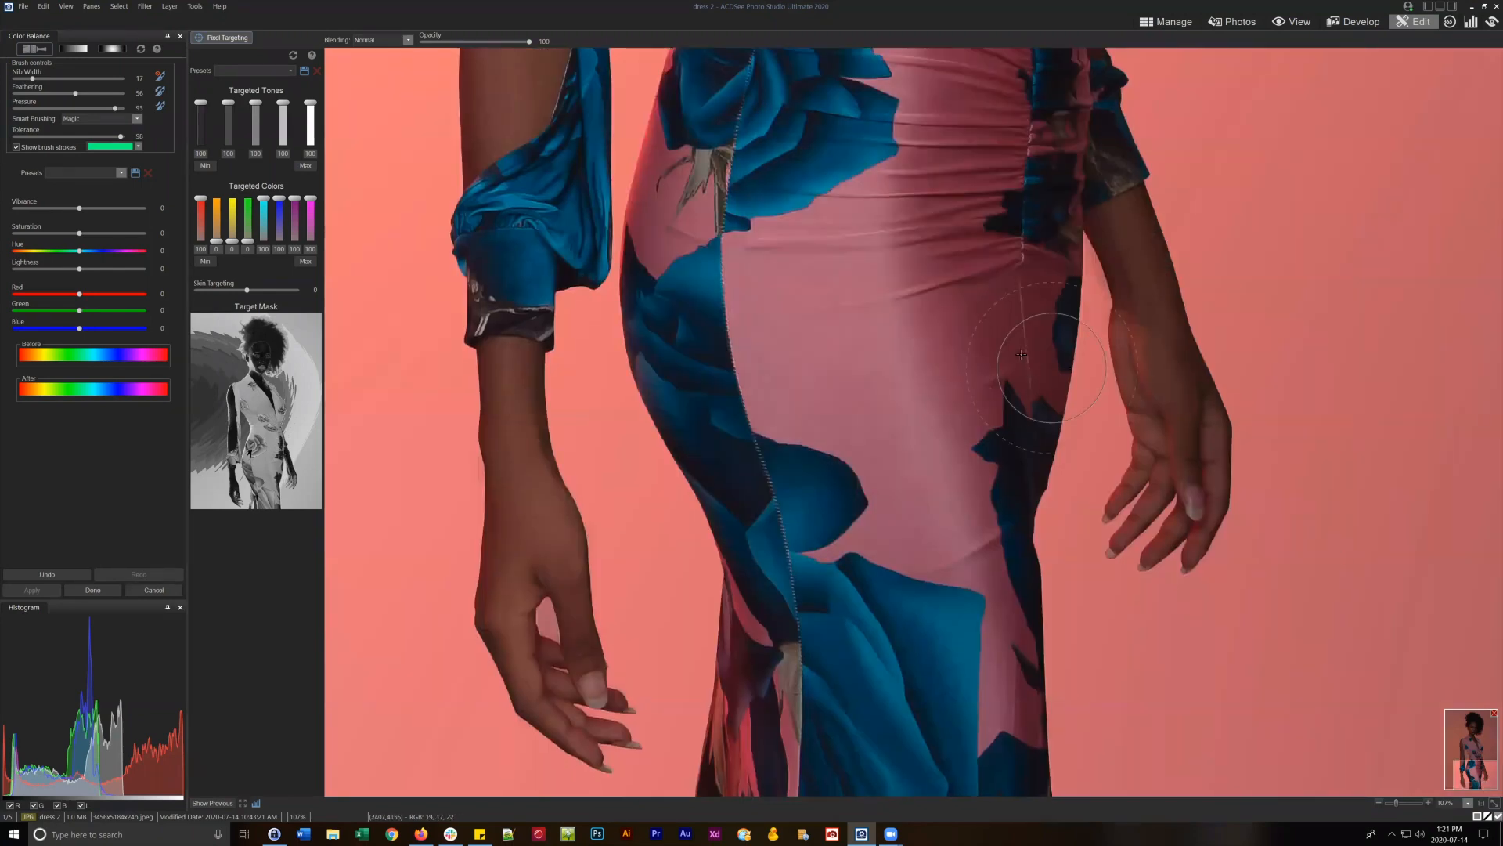
pyautogui.moveTo(1021, 354); pyautogui.dragTo(1065, 376)
pyautogui.click(1494, 803)
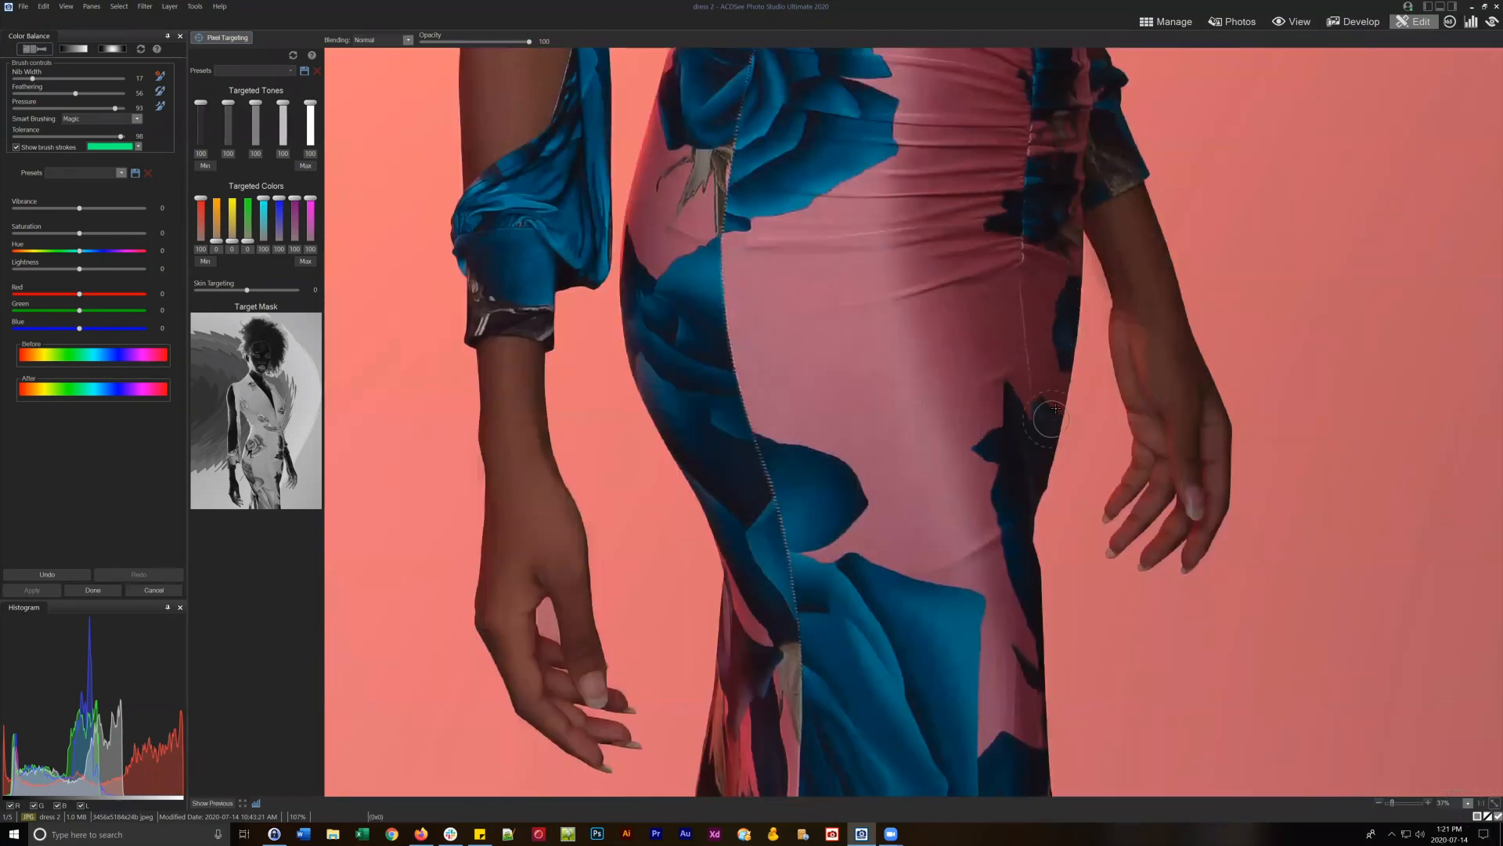
pyautogui.moveTo(969, 708)
pyautogui.mouseDown()
pyautogui.moveTo(991, 794)
pyautogui.moveTo(969, 780)
pyautogui.moveTo(903, 792)
pyautogui.moveTo(937, 704)
pyautogui.mouseUp()
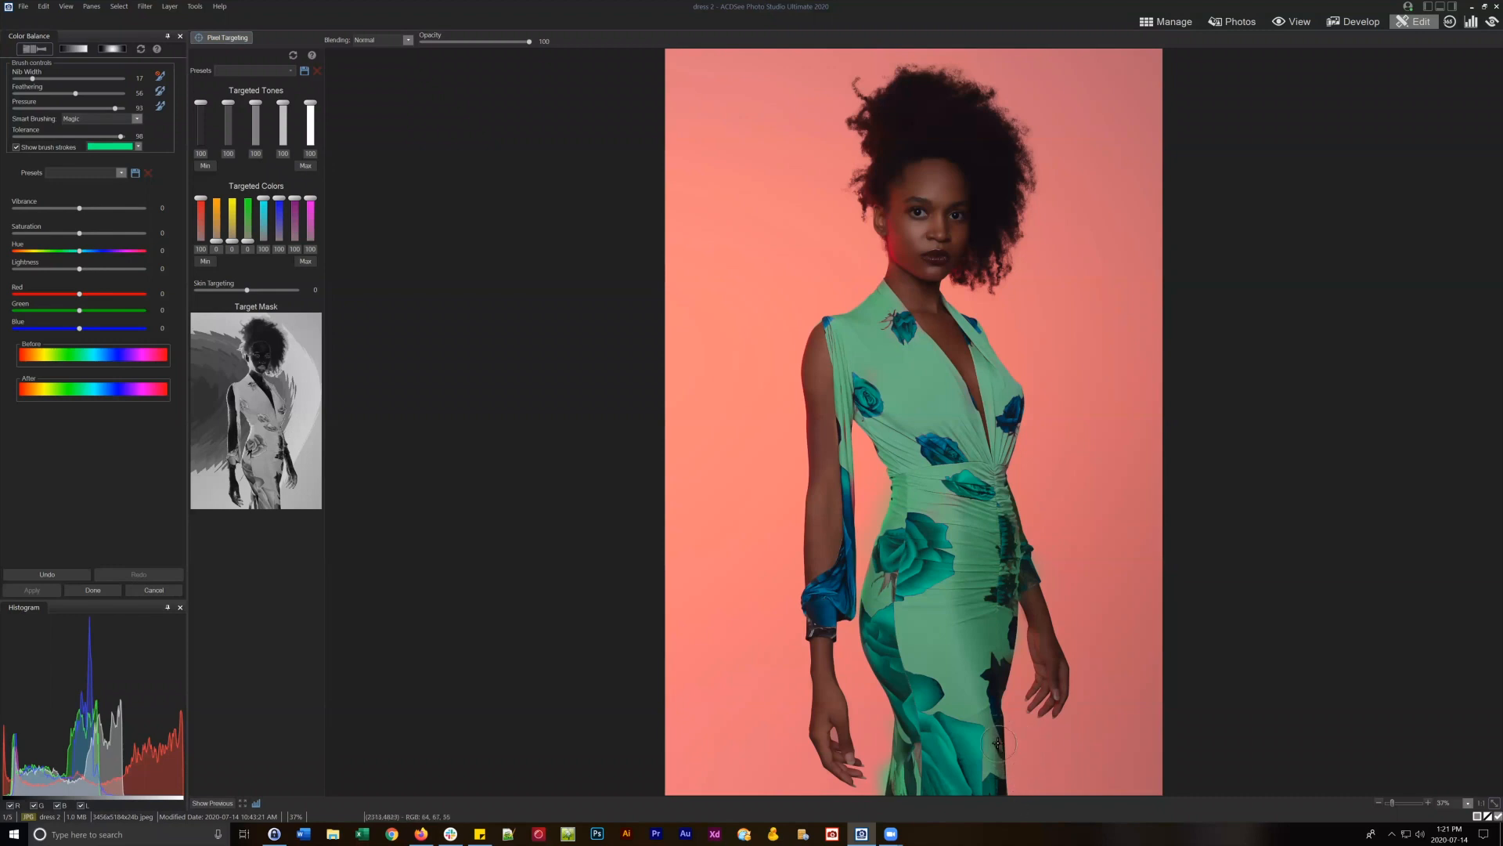
# Reduce the nib width to 9 and brush over the skirt's lower edge and the blue sleeve down to the cuff.
pyautogui.scroll(-3, 874, 760)
pyautogui.scroll(1, 879, 750)
pyautogui.moveTo(880, 748)
pyautogui.mouseDown()
pyautogui.moveTo(873, 801)
pyautogui.moveTo(882, 757)
pyautogui.mouseUp()
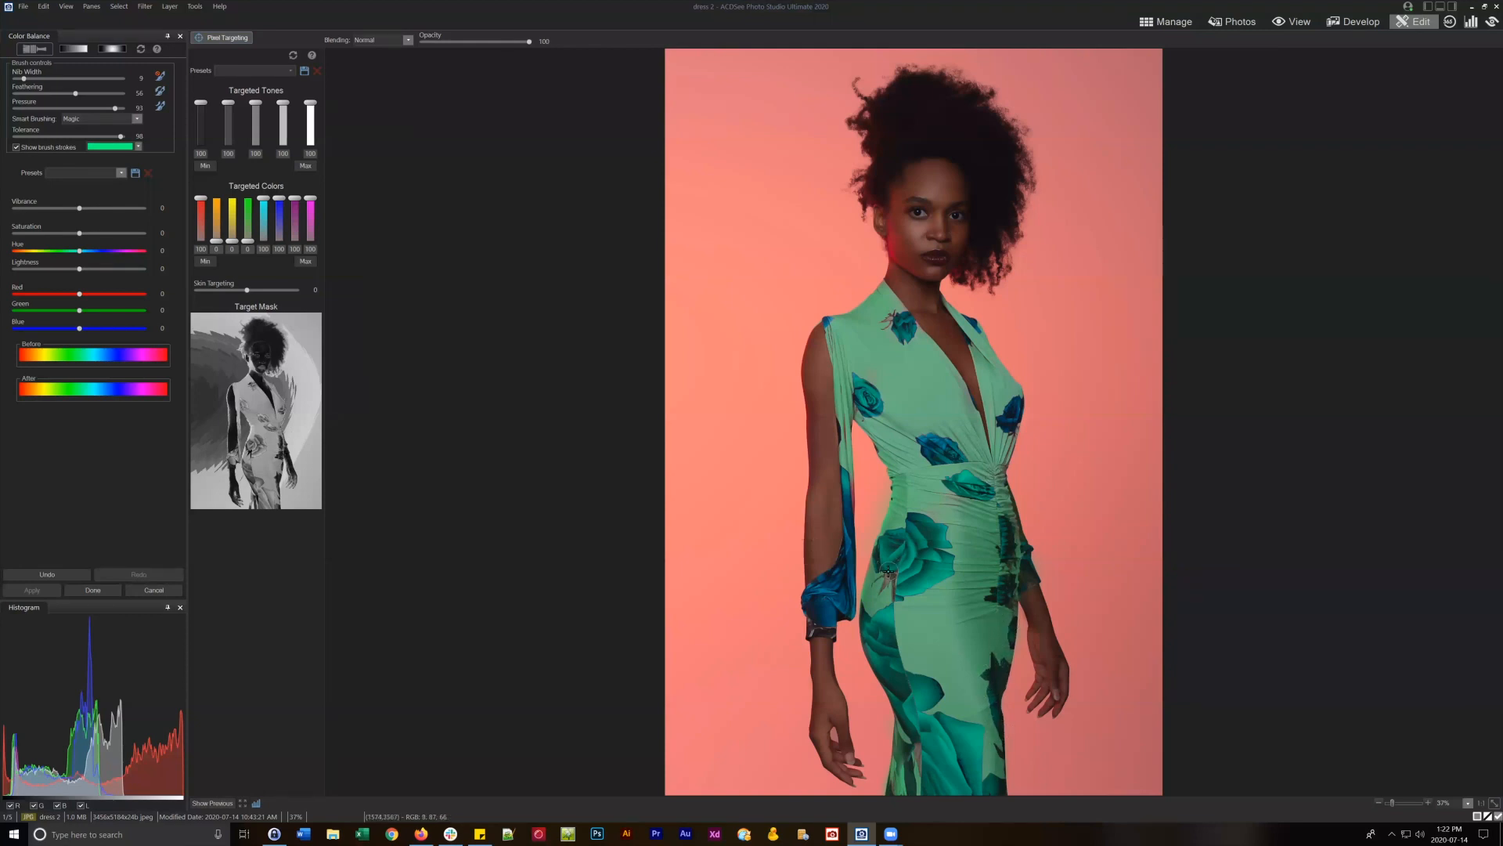
pyautogui.moveTo(806, 609)
pyautogui.mouseDown()
pyautogui.moveTo(844, 553)
pyautogui.moveTo(844, 462)
pyautogui.moveTo(841, 618)
pyautogui.moveTo(809, 606)
pyautogui.moveTo(845, 571)
pyautogui.moveTo(847, 603)
pyautogui.moveTo(815, 599)
pyautogui.moveTo(815, 581)
pyautogui.moveTo(808, 605)
pyautogui.moveTo(845, 610)
pyautogui.mouseUp()
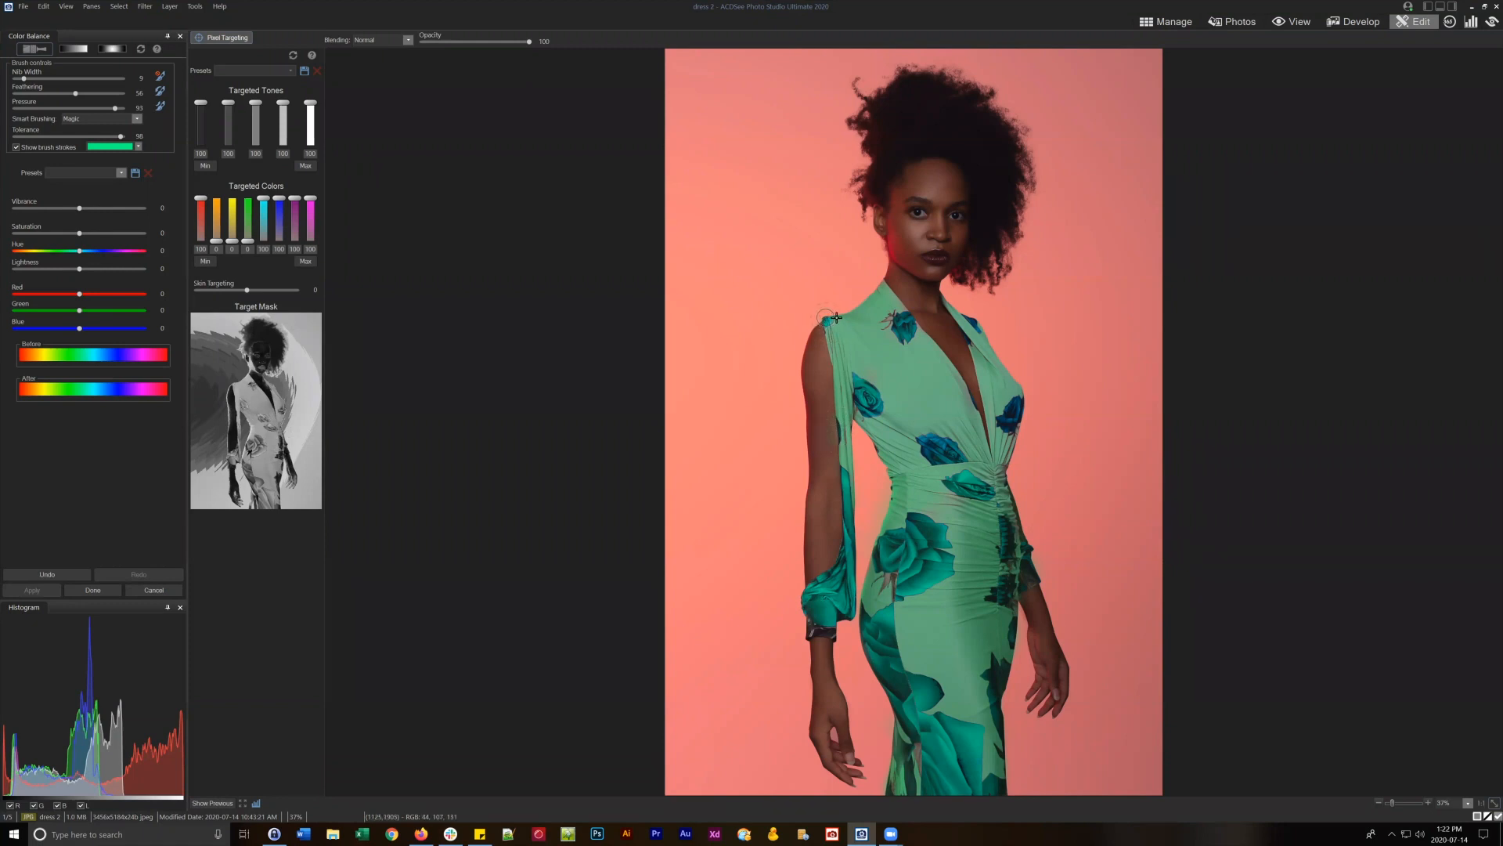
# Turn Smart Brushing off to brush the remaining bodice roses, and hide the brush strokes.
pyautogui.click(86, 119)
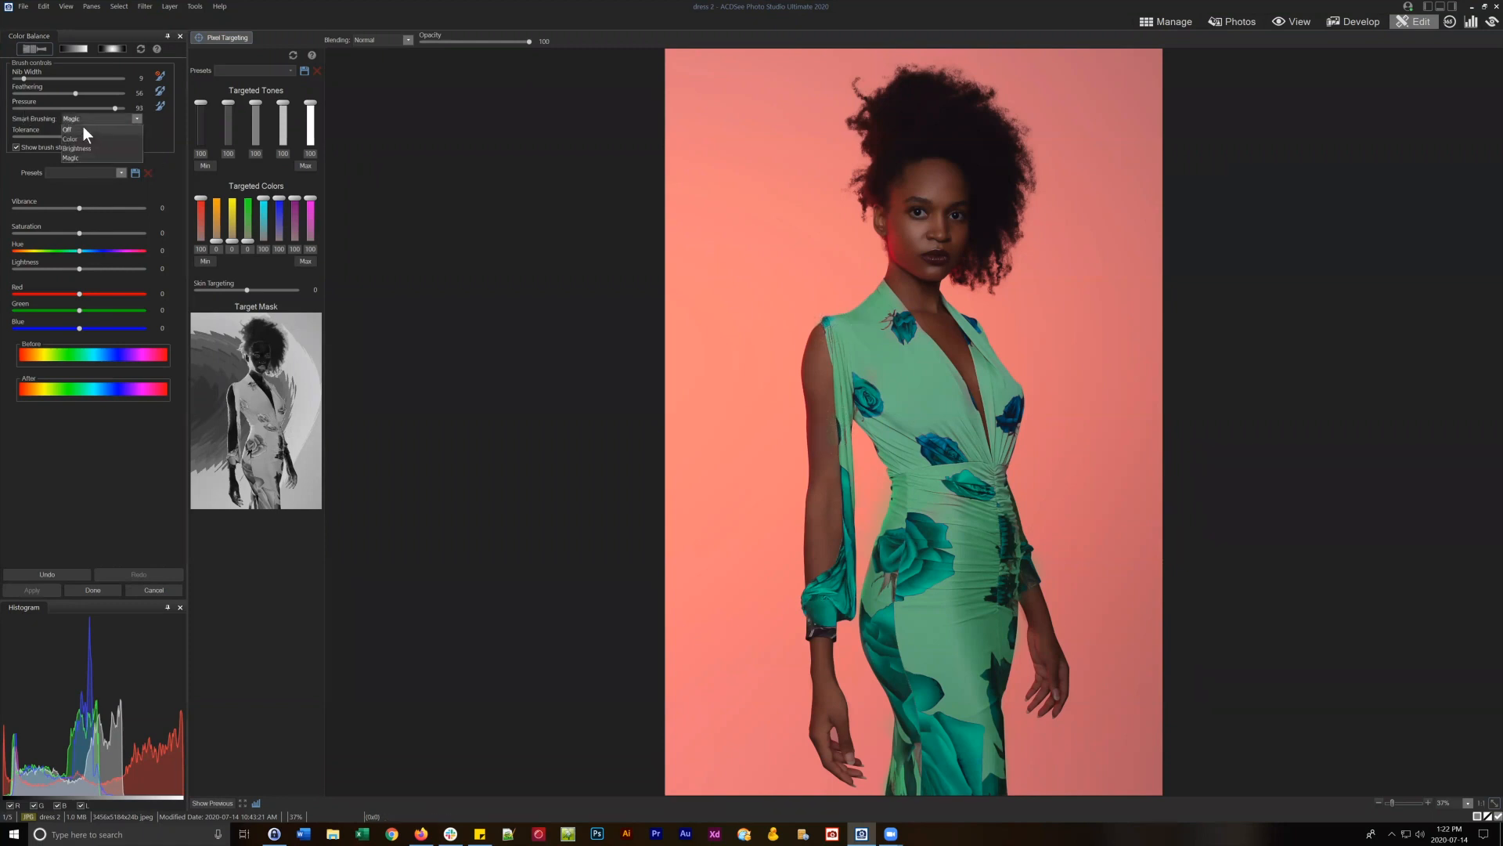
pyautogui.click(75, 130)
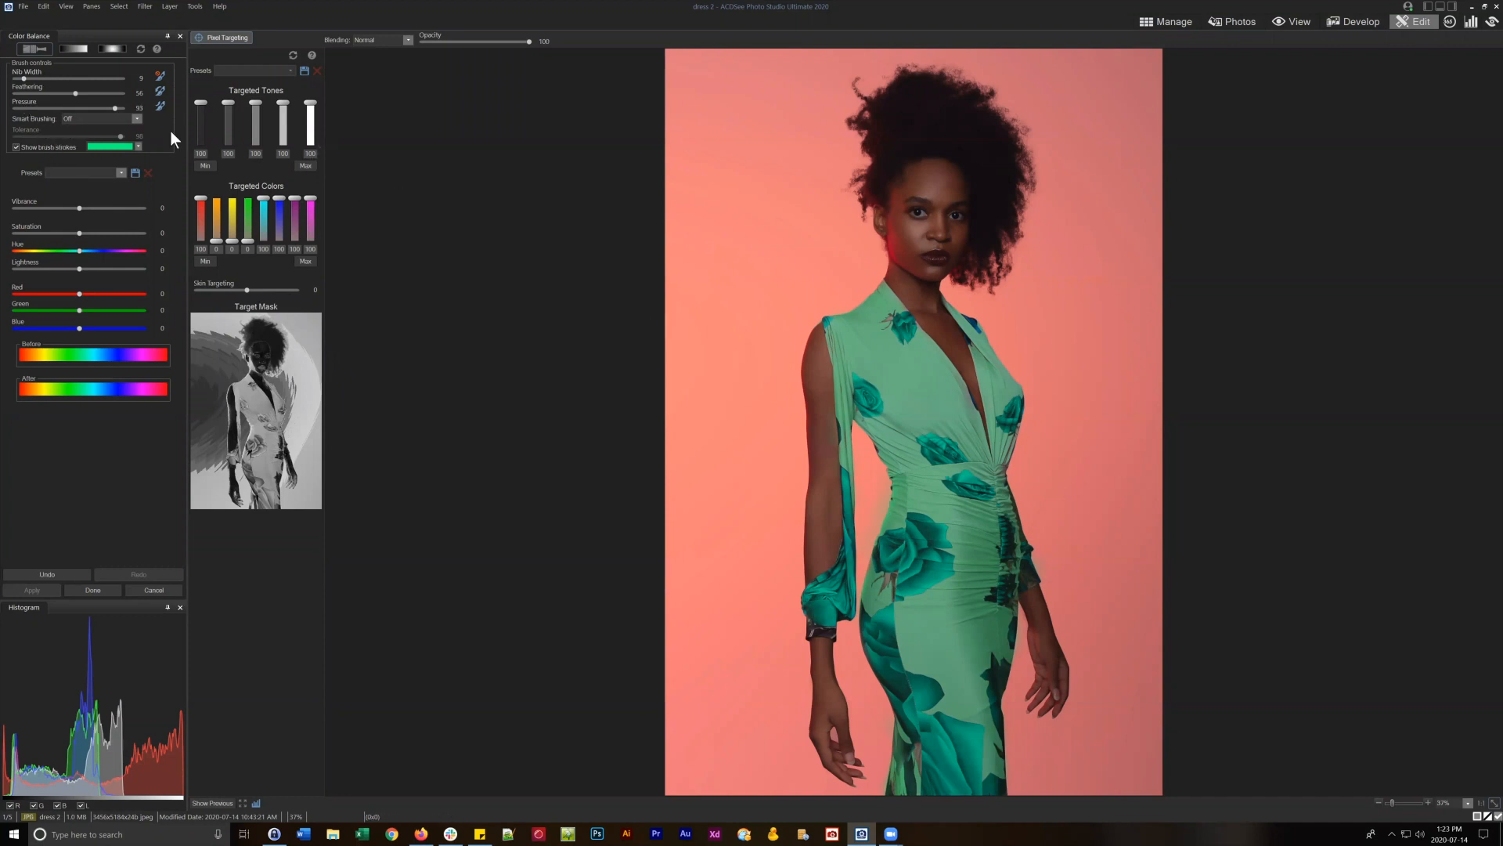
pyautogui.click(15, 147)
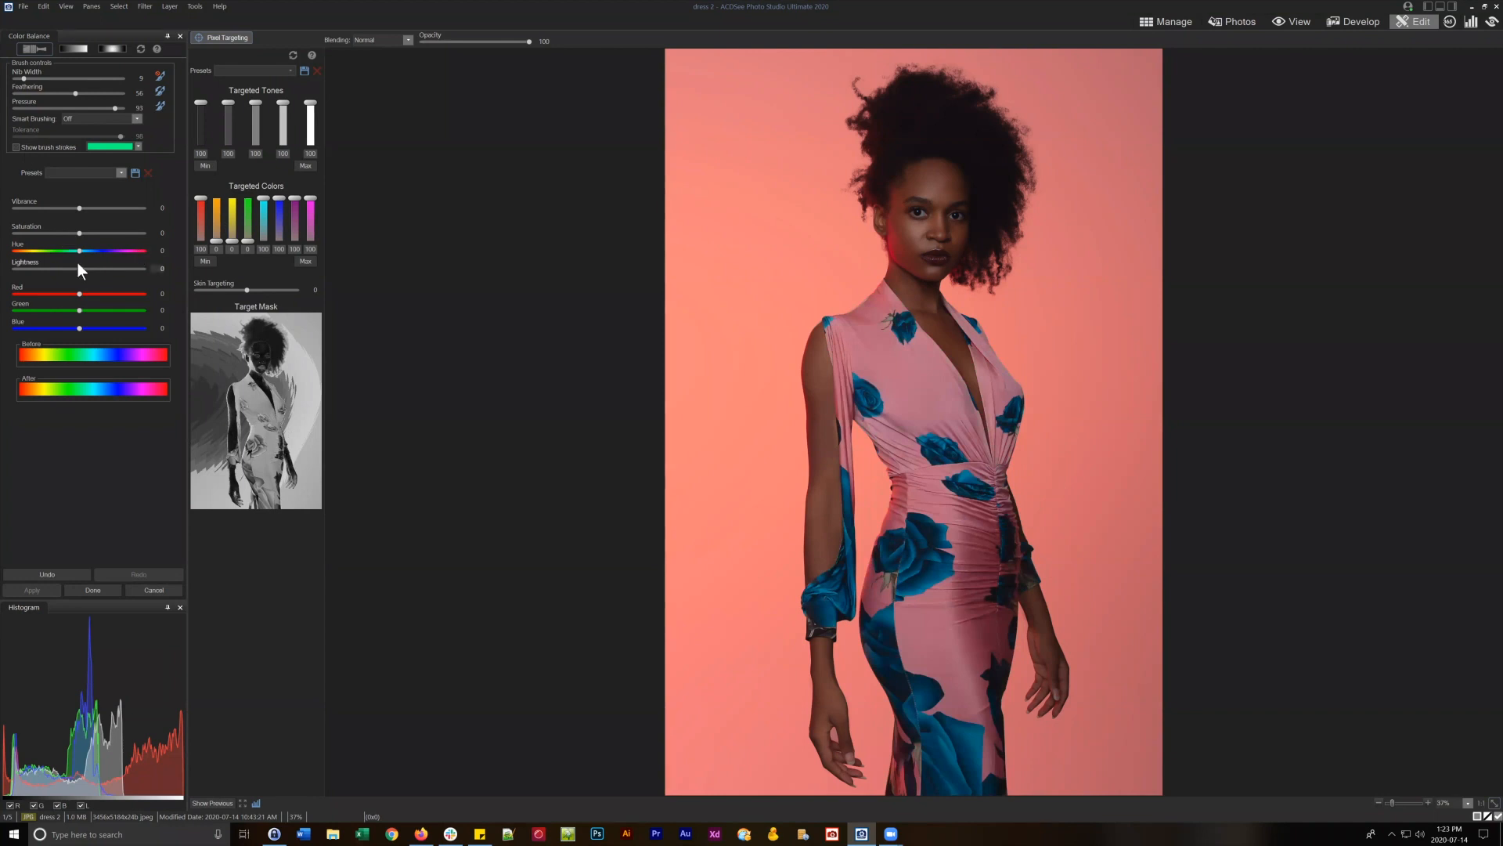
# Try recoloring the dress with Hue -26, Red 36, Green -22 and Blue -5, and discard the Color Balance edit.
pyautogui.moveTo(78, 250); pyautogui.dragTo(40, 251)
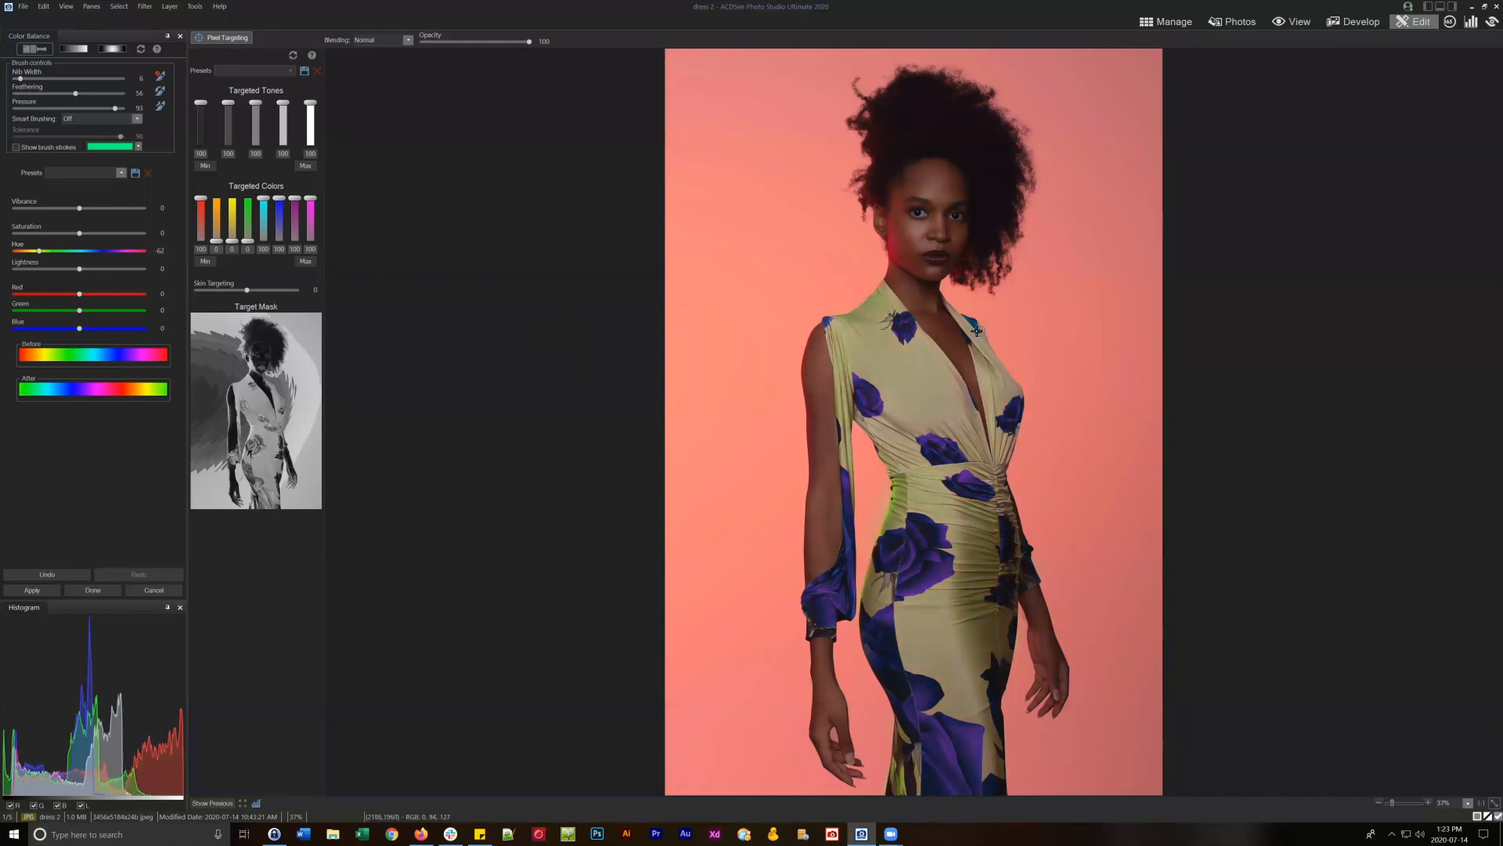
pyautogui.scroll(-2, 972, 327)
pyautogui.moveTo(38, 250)
pyautogui.mouseDown()
pyautogui.moveTo(88, 252)
pyautogui.moveTo(34, 249)
pyautogui.moveTo(49, 251)
pyautogui.mouseUp()
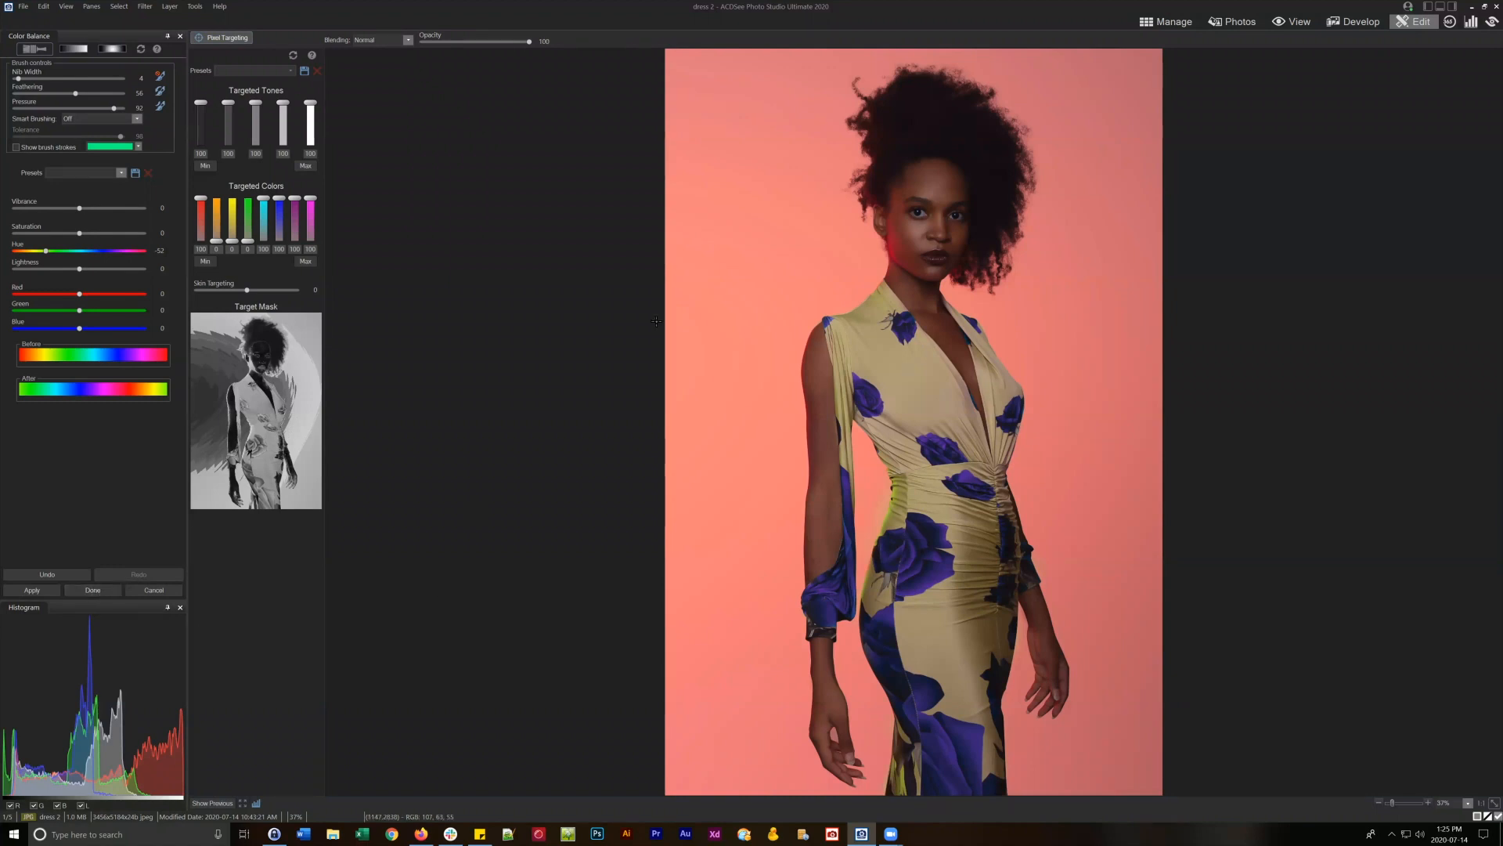
pyautogui.moveTo(49, 247)
pyautogui.mouseDown()
pyautogui.moveTo(81, 250)
pyautogui.moveTo(50, 249)
pyautogui.moveTo(62, 247)
pyautogui.mouseUp()
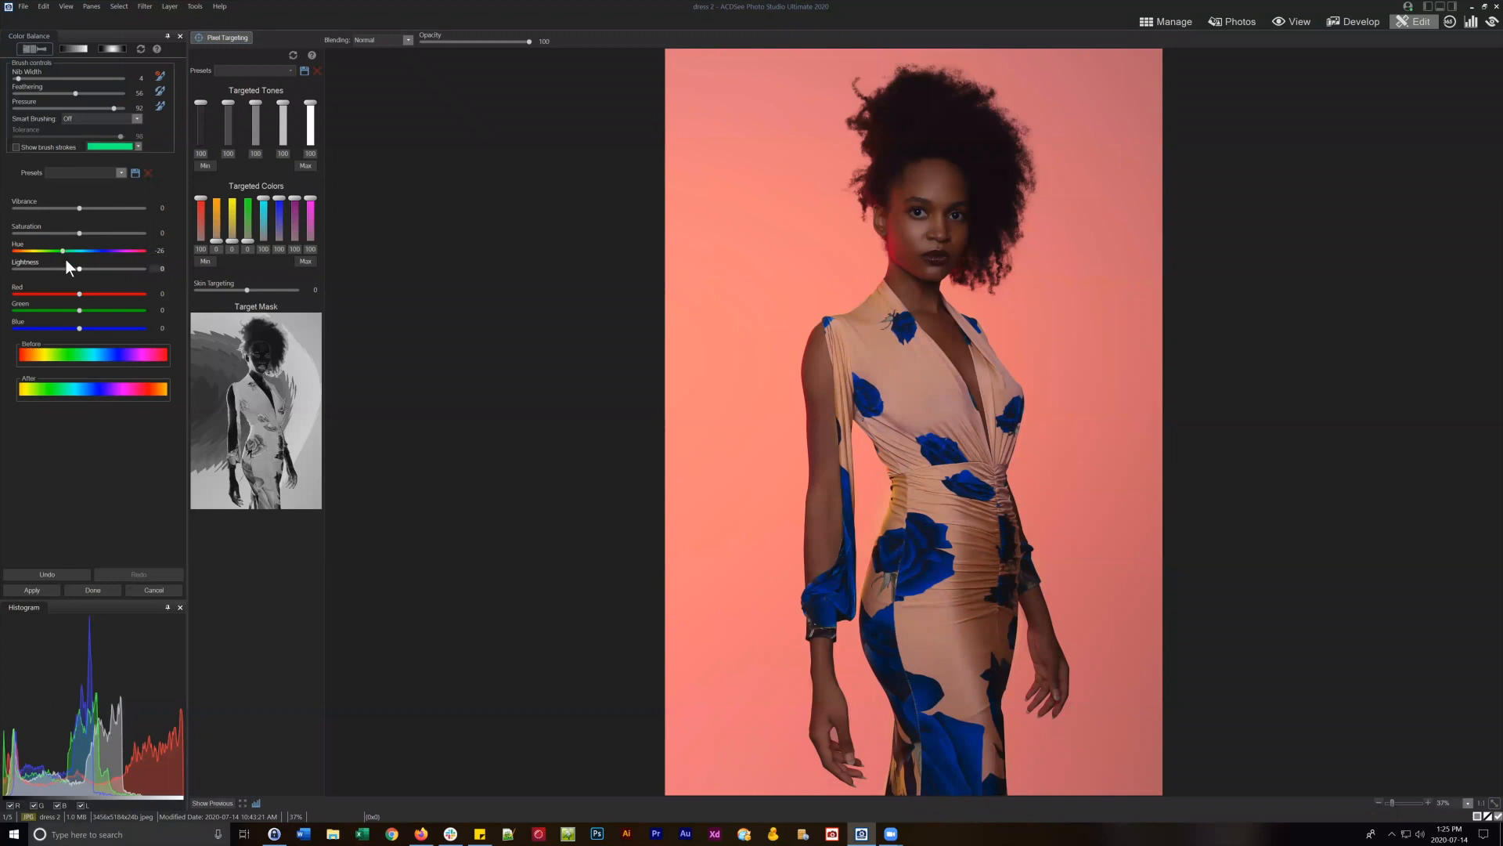
pyautogui.moveTo(40, 293)
pyautogui.mouseDown()
pyautogui.moveTo(88, 310)
pyautogui.moveTo(49, 312)
pyautogui.moveTo(101, 294)
pyautogui.moveTo(110, 327)
pyautogui.moveTo(65, 310)
pyautogui.mouseUp()
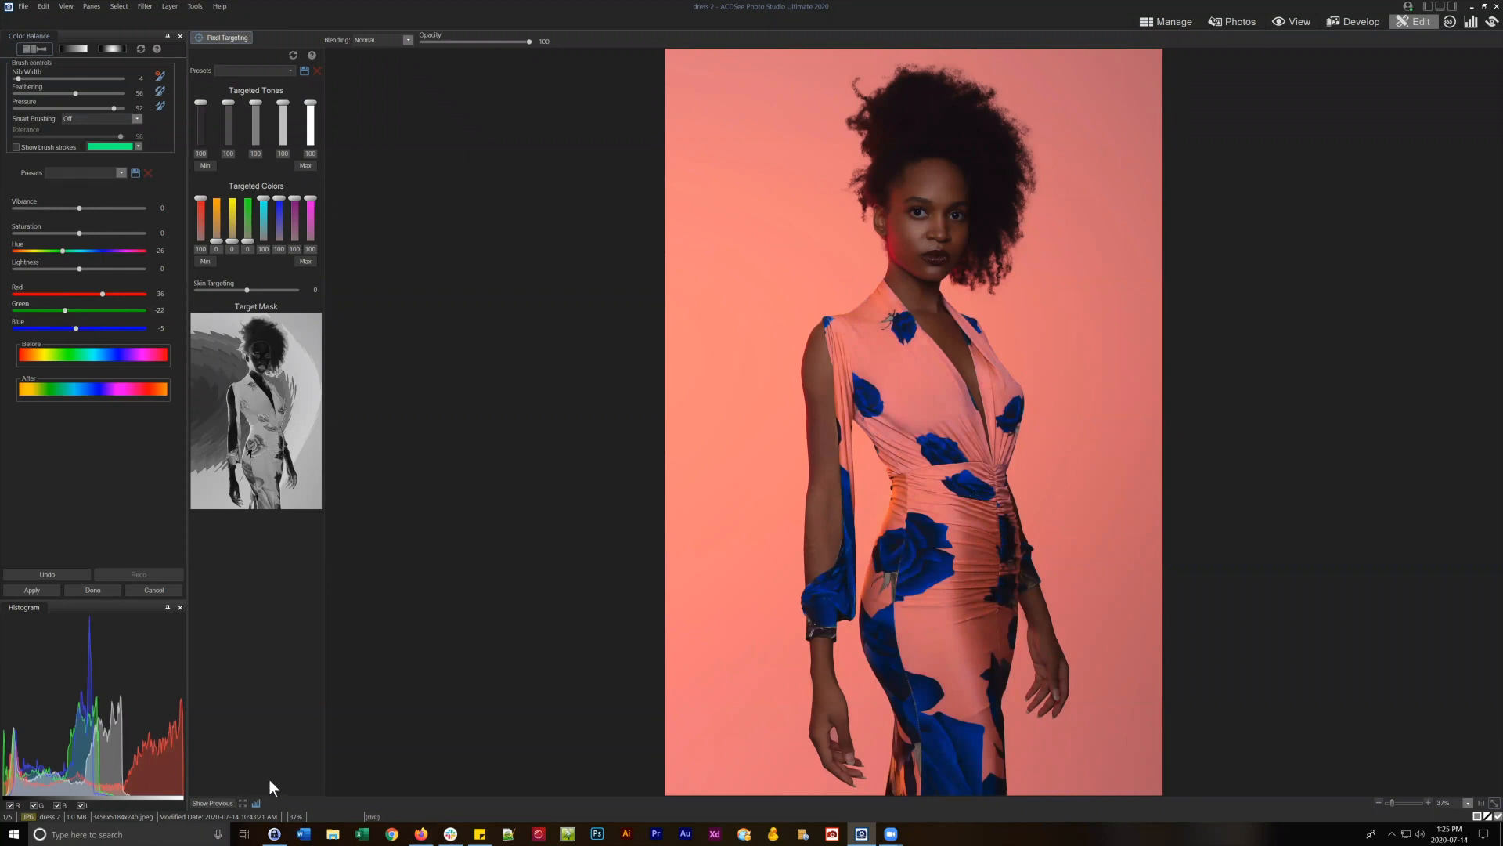
pyautogui.click(143, 589)
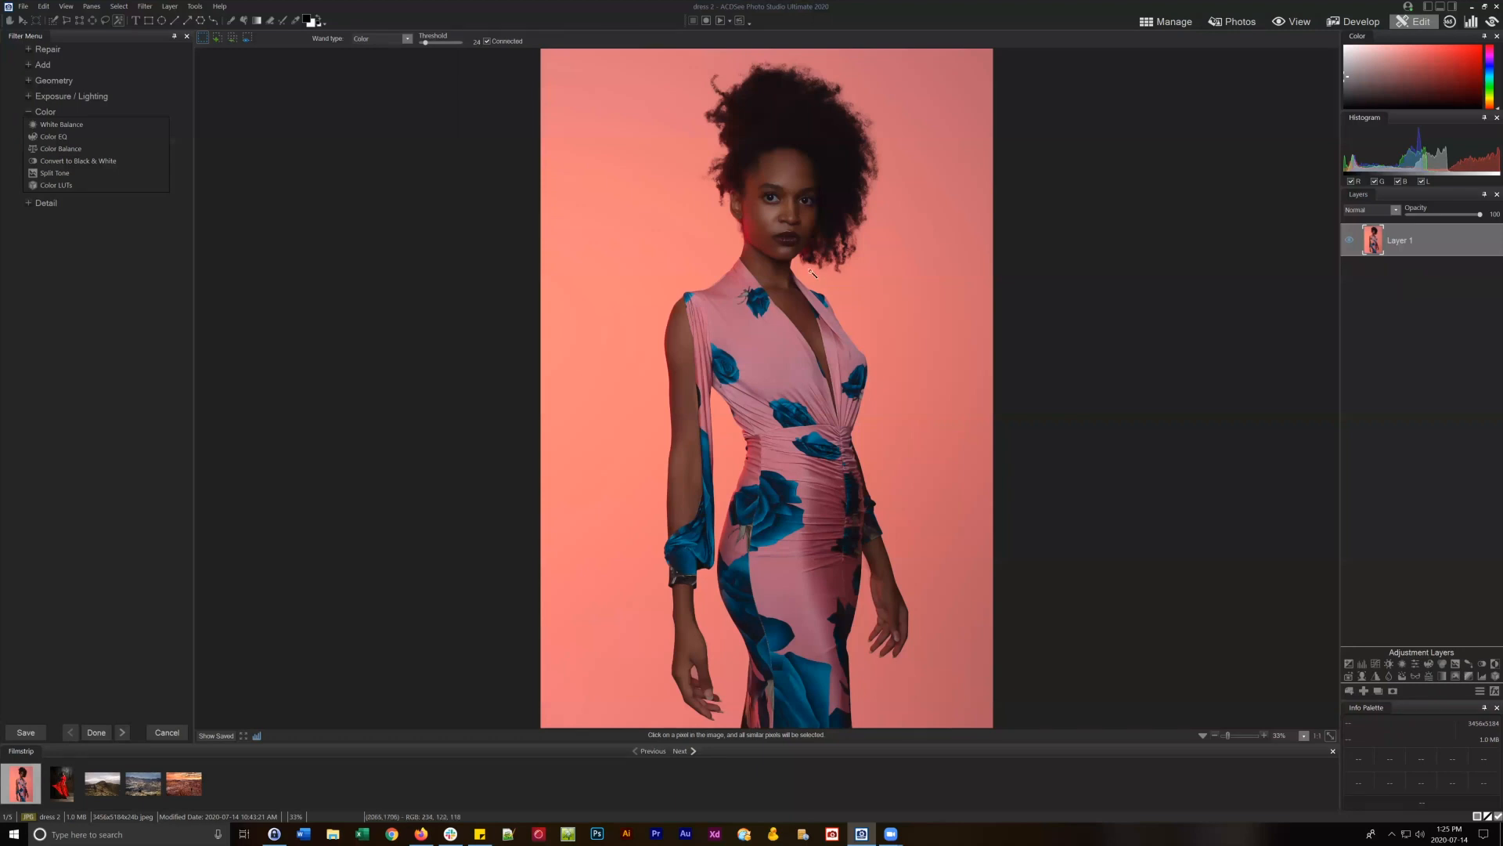
# Create a Pixel Targeting selection with red, cyan, blue, purple and magenta at 100 and orange, yellow and green at 0.
pyautogui.click(121, 7)
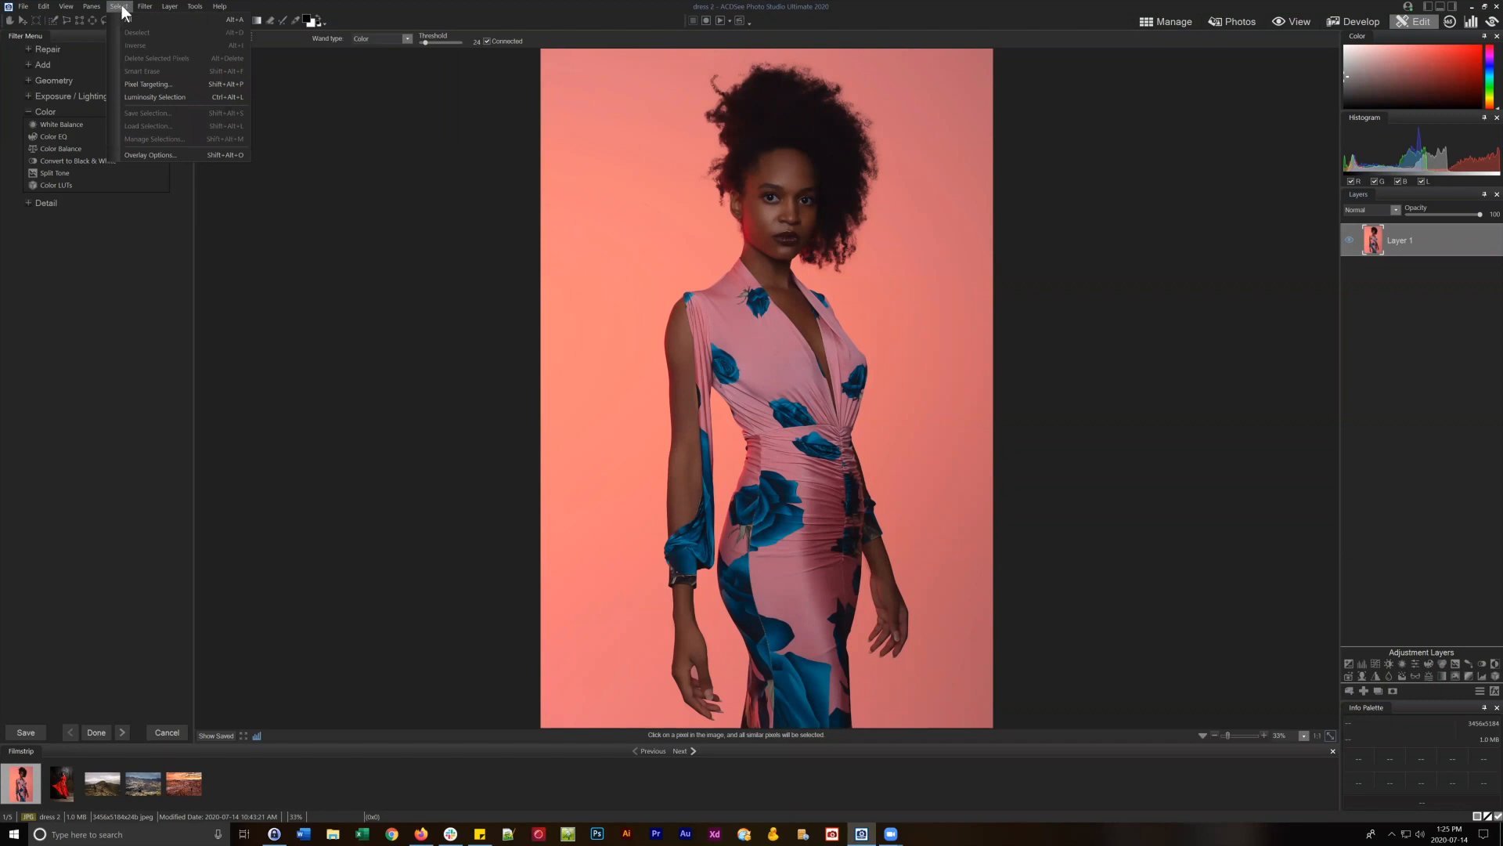
pyautogui.click(145, 84)
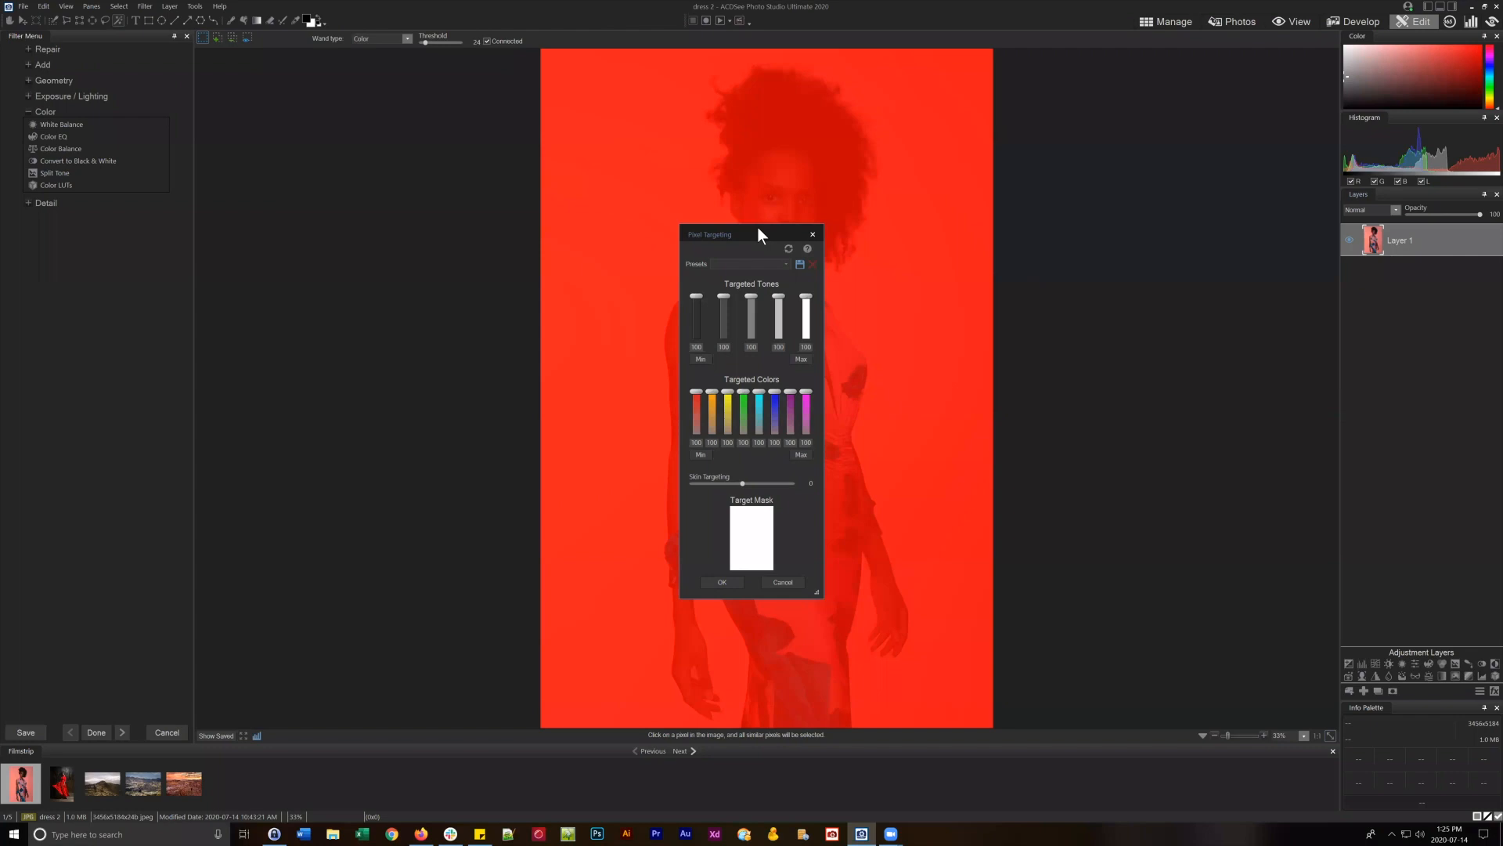
pyautogui.moveTo(758, 229); pyautogui.dragTo(1130, 213)
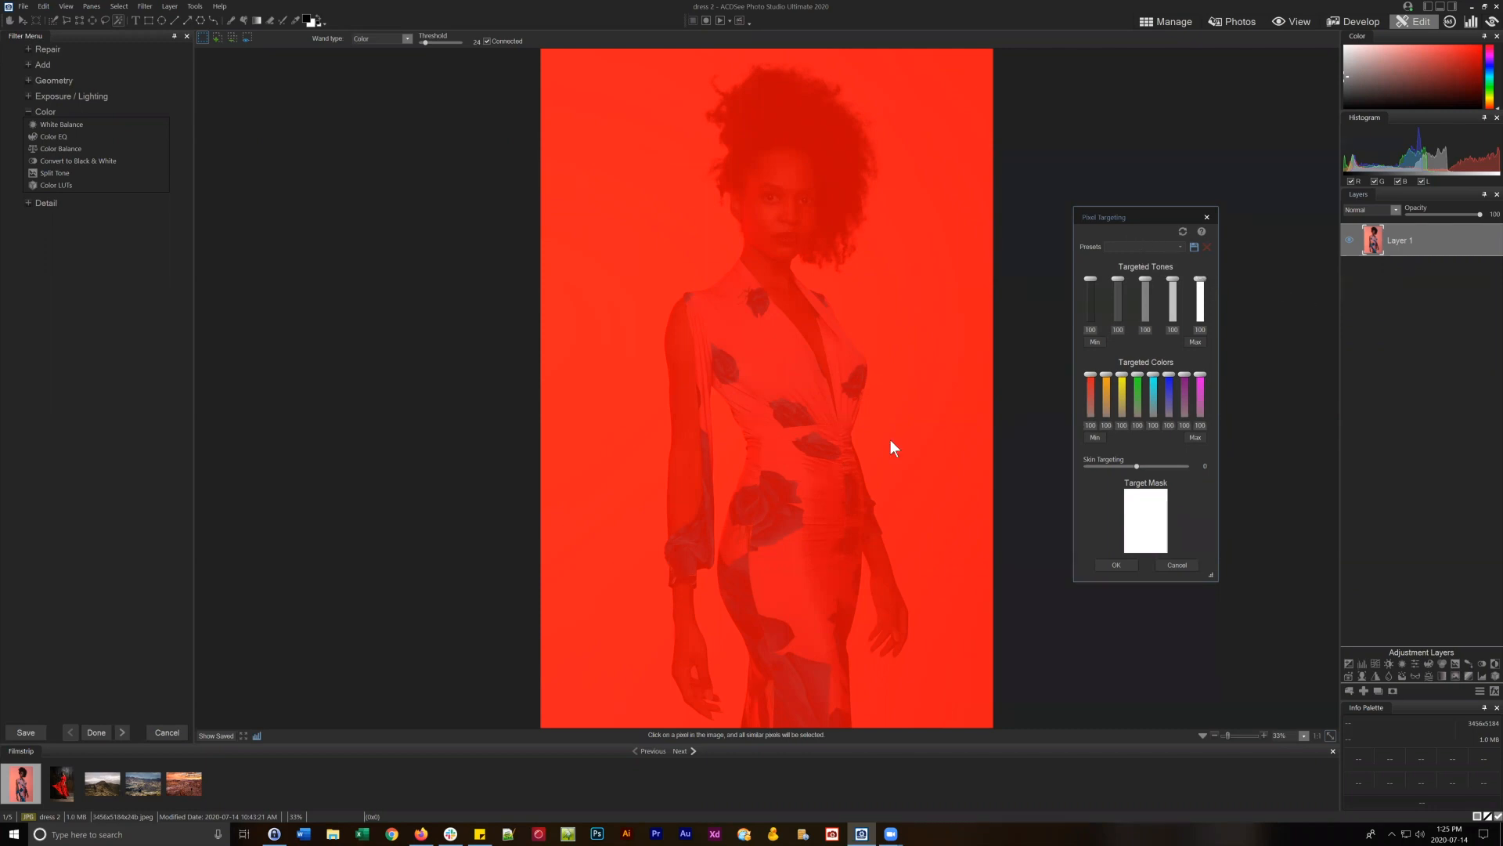
pyautogui.click(1094, 437)
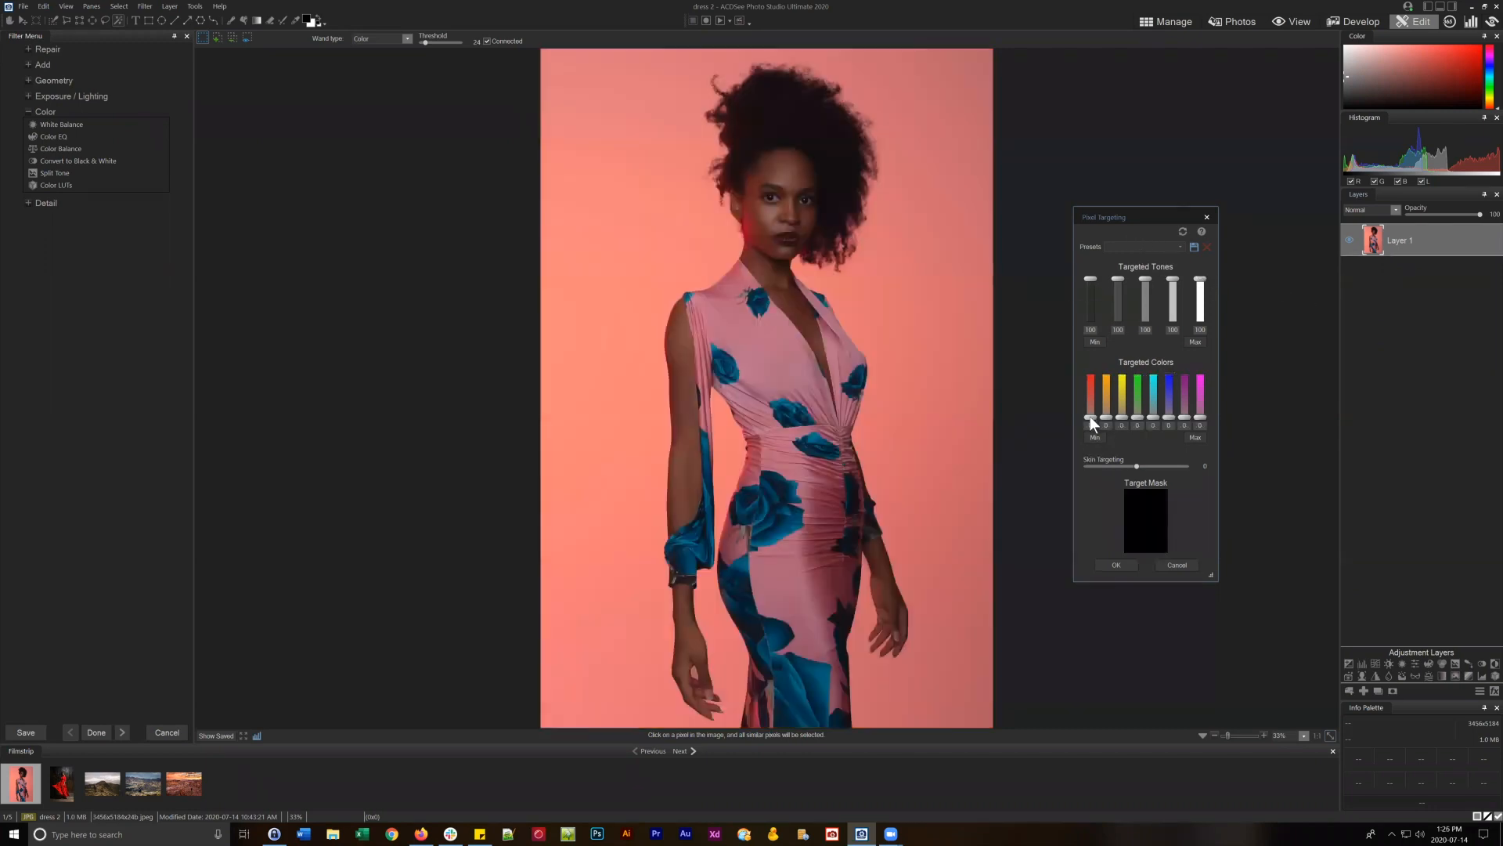
pyautogui.moveTo(1090, 416); pyautogui.dragTo(1087, 346)
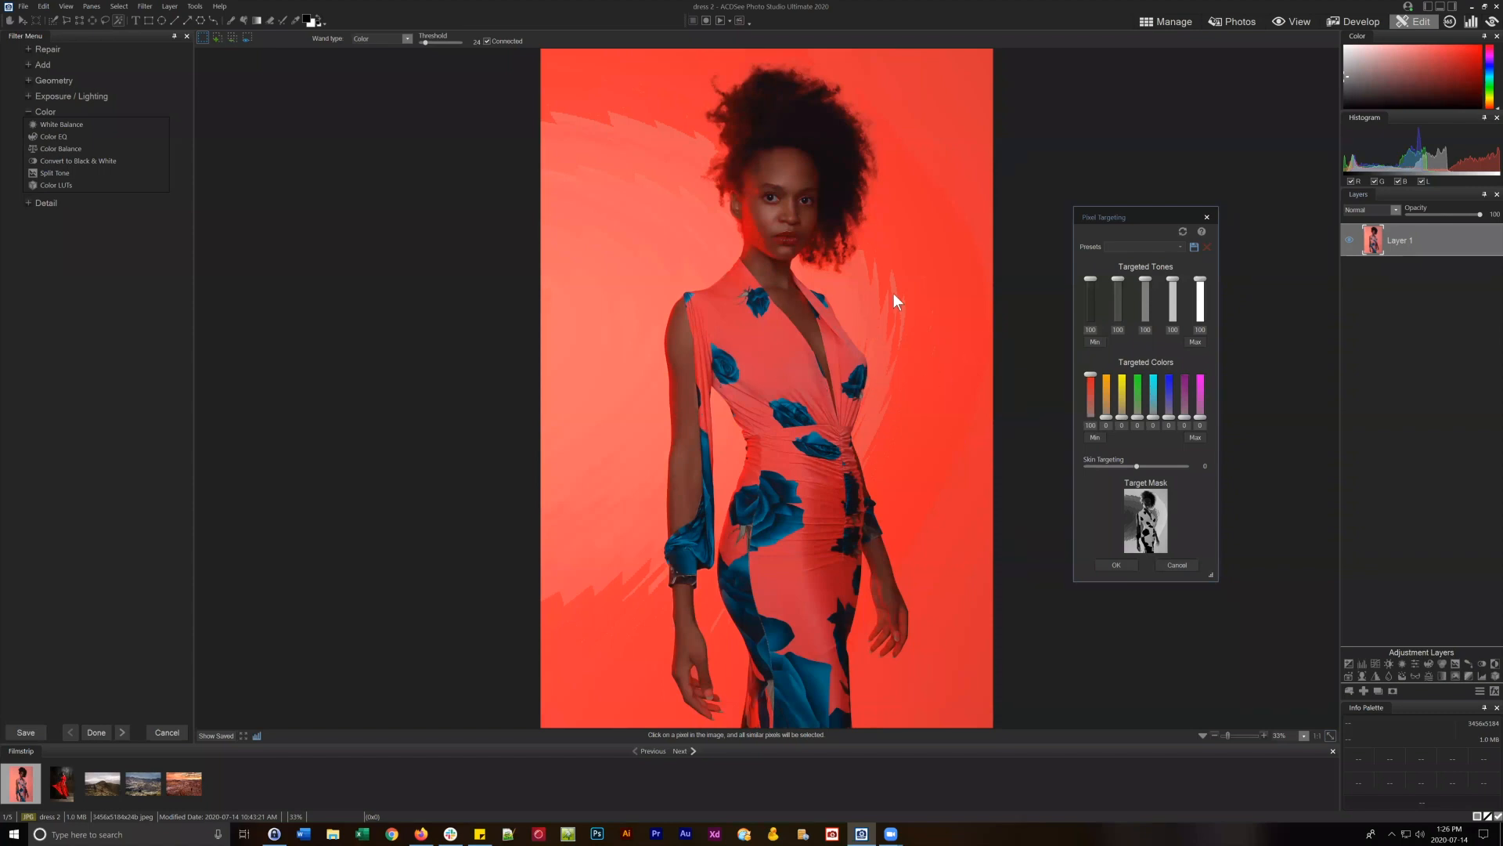
pyautogui.moveTo(1169, 416); pyautogui.dragTo(1168, 343)
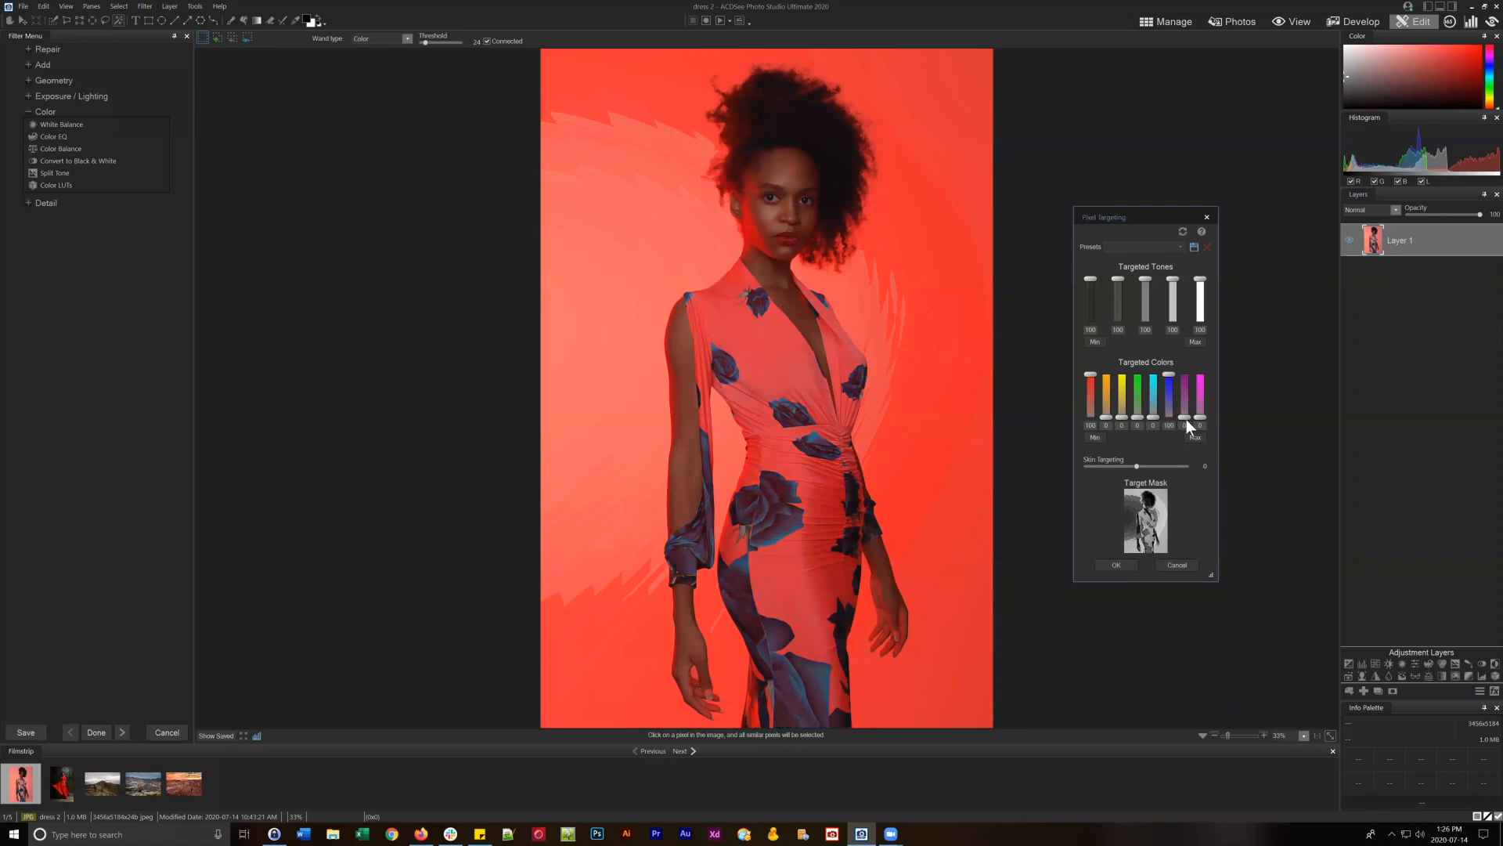
pyautogui.moveTo(1183, 416); pyautogui.dragTo(1190, 343)
pyautogui.moveTo(1152, 415); pyautogui.dragTo(1158, 327)
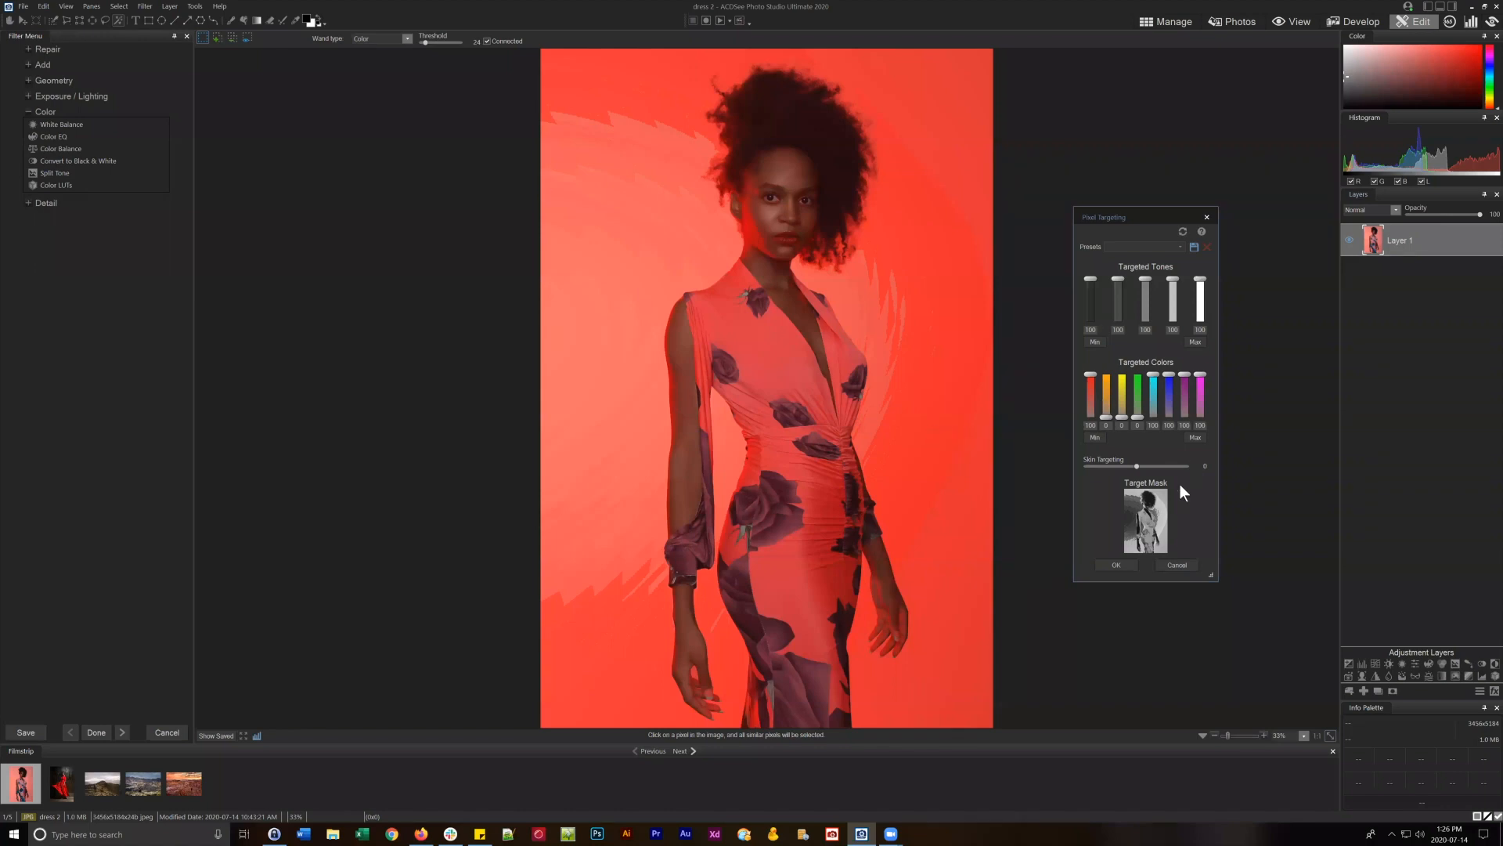
pyautogui.click(1117, 565)
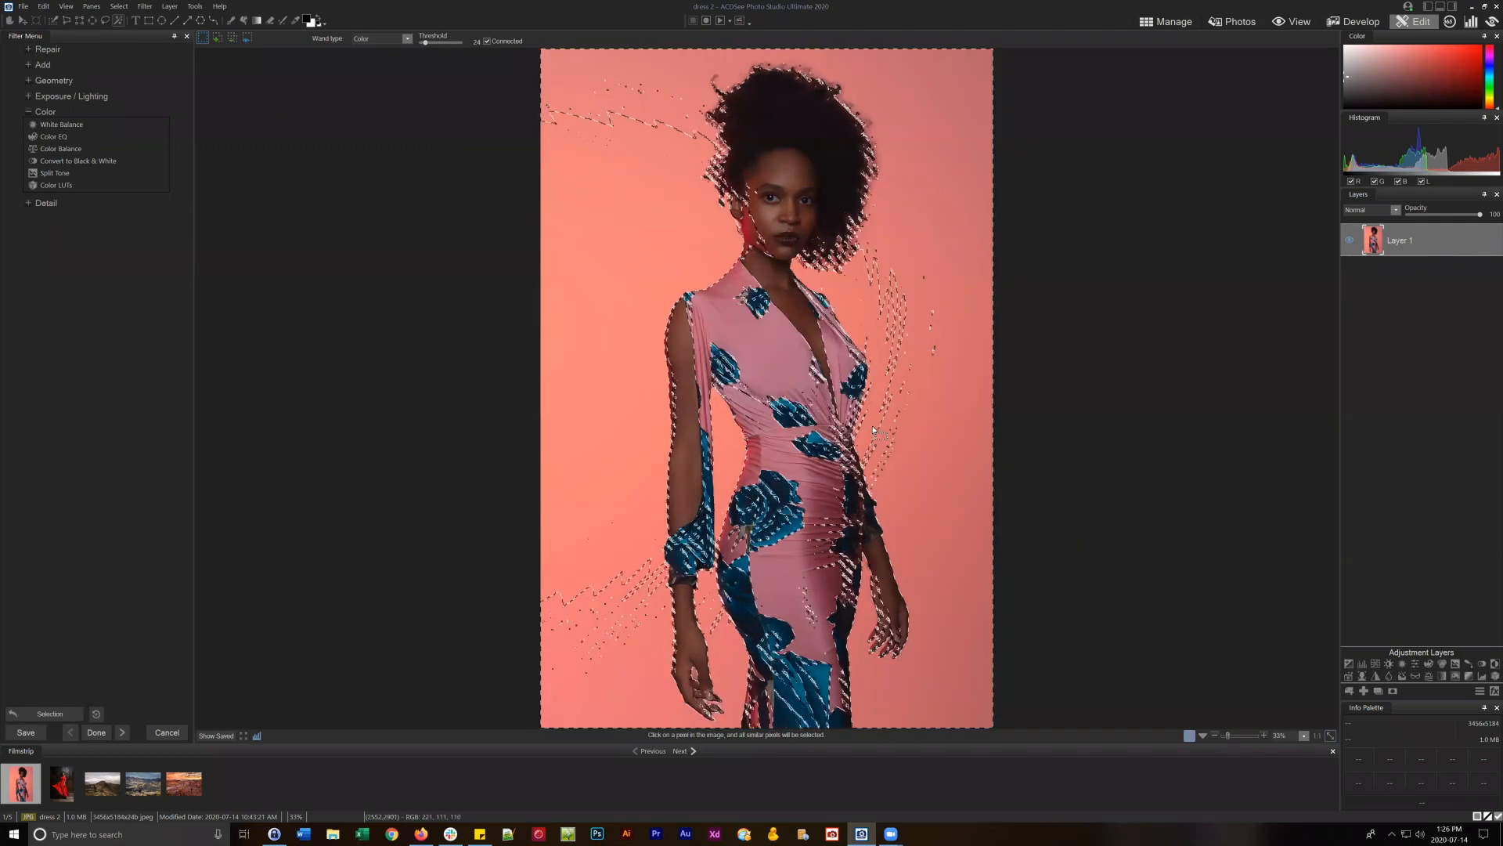
# Erase the selection from the hair, face and upper background with the Brush Selection tool and Magic Smart Brushing.
pyautogui.click(54, 21)
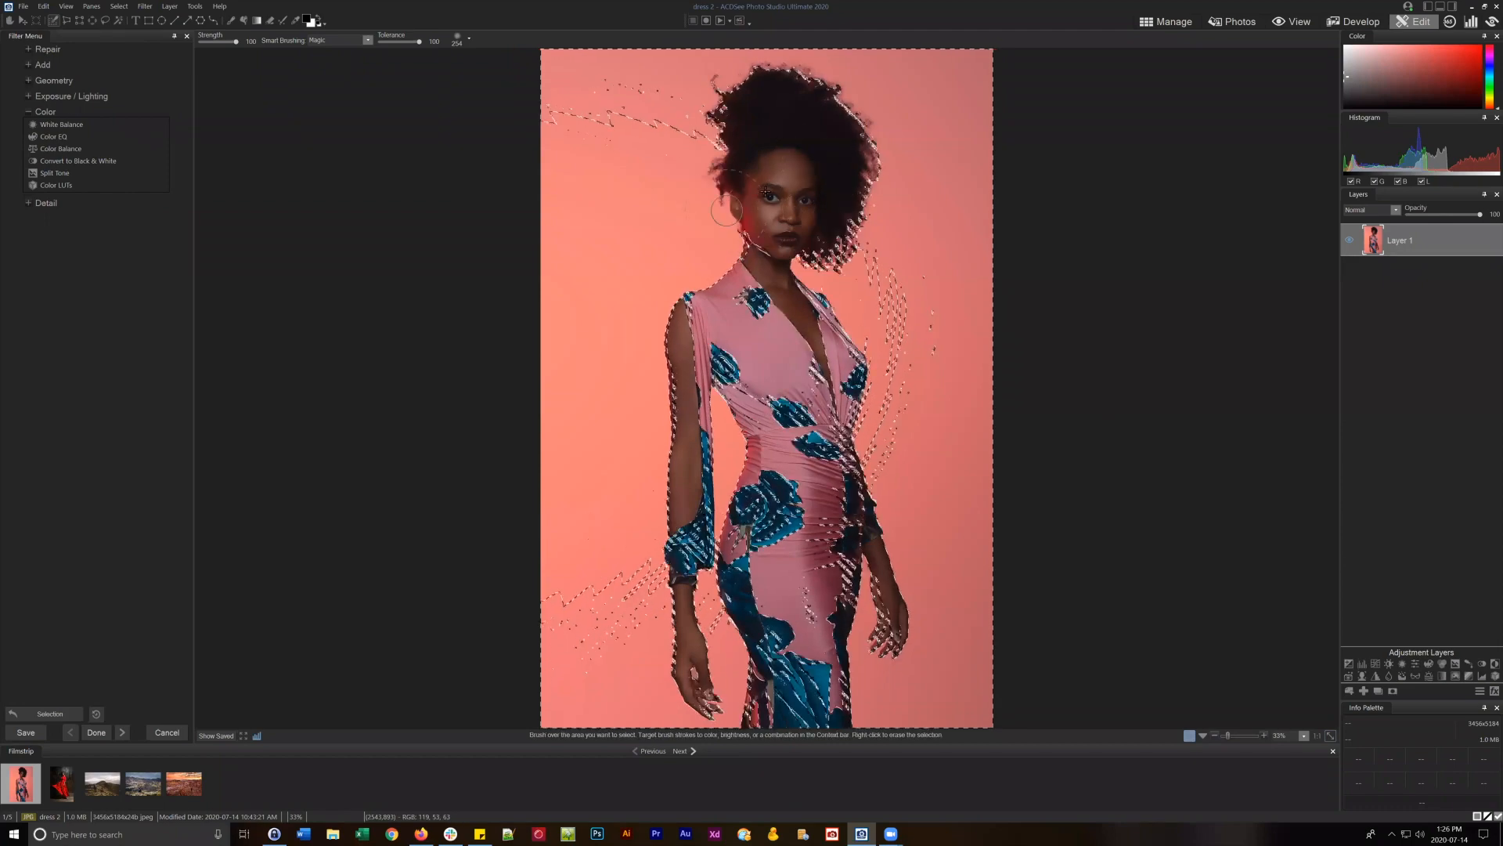
pyautogui.moveTo(703, 158)
pyautogui.mouseDown()
pyautogui.moveTo(667, 126)
pyautogui.moveTo(511, 109)
pyautogui.moveTo(553, 106)
pyautogui.moveTo(612, 66)
pyautogui.moveTo(700, 59)
pyautogui.moveTo(580, 53)
pyautogui.moveTo(751, 88)
pyautogui.moveTo(857, 41)
pyautogui.moveTo(740, 52)
pyautogui.moveTo(967, 63)
pyautogui.moveTo(952, 169)
pyautogui.moveTo(856, 177)
pyautogui.moveTo(881, 198)
pyautogui.moveTo(822, 245)
pyautogui.mouseUp()
pyautogui.moveTo(866, 171)
pyautogui.mouseDown()
pyautogui.moveTo(895, 179)
pyautogui.moveTo(927, 293)
pyautogui.mouseUp()
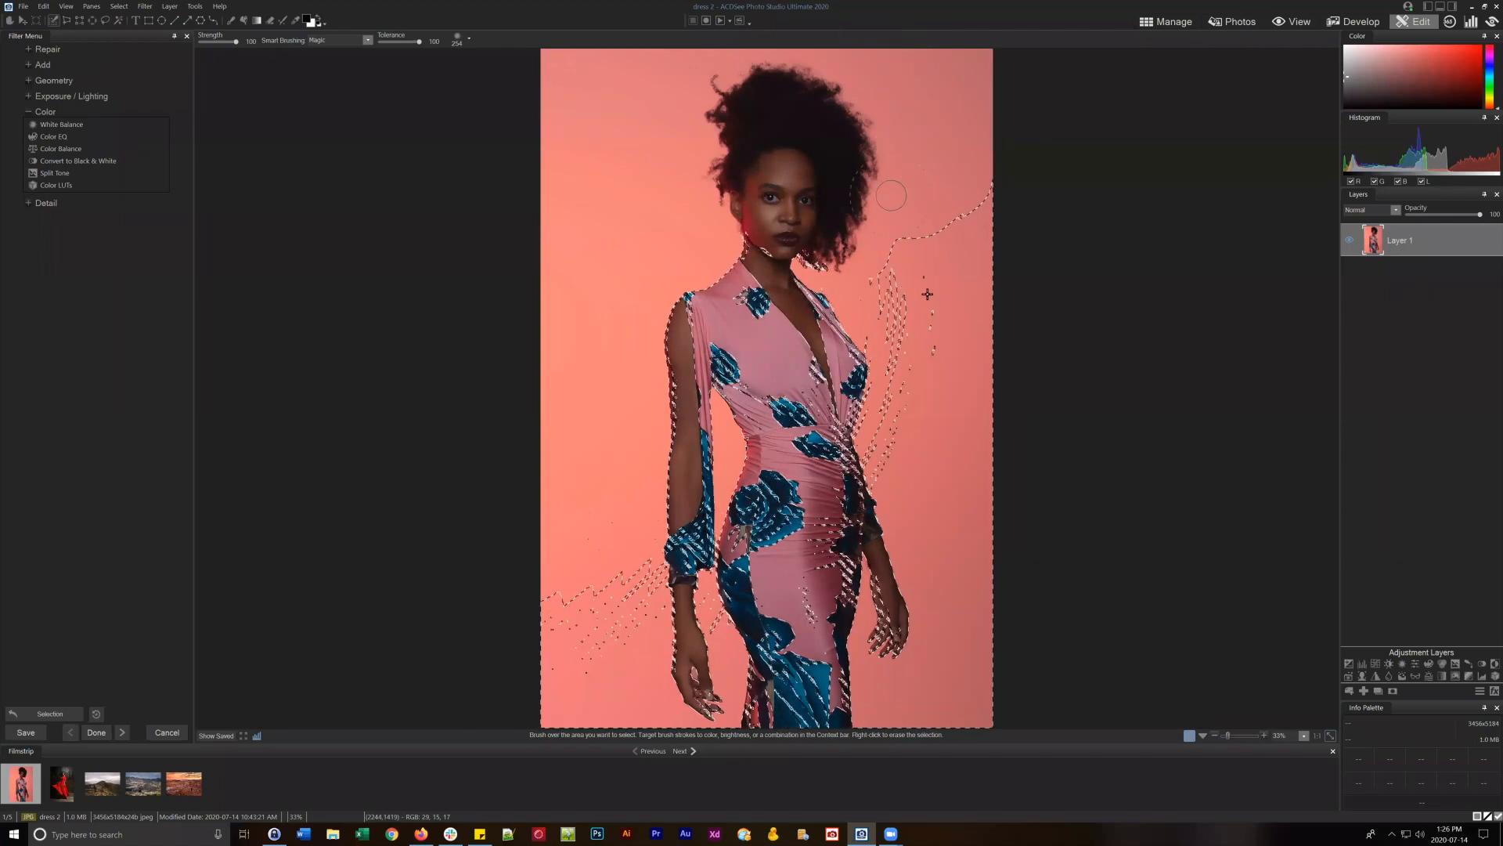
pyautogui.moveTo(972, 406)
pyautogui.mouseDown()
pyautogui.moveTo(908, 320)
pyautogui.moveTo(931, 440)
pyautogui.moveTo(906, 458)
pyautogui.moveTo(916, 414)
pyautogui.moveTo(935, 459)
pyautogui.moveTo(976, 486)
pyautogui.mouseUp()
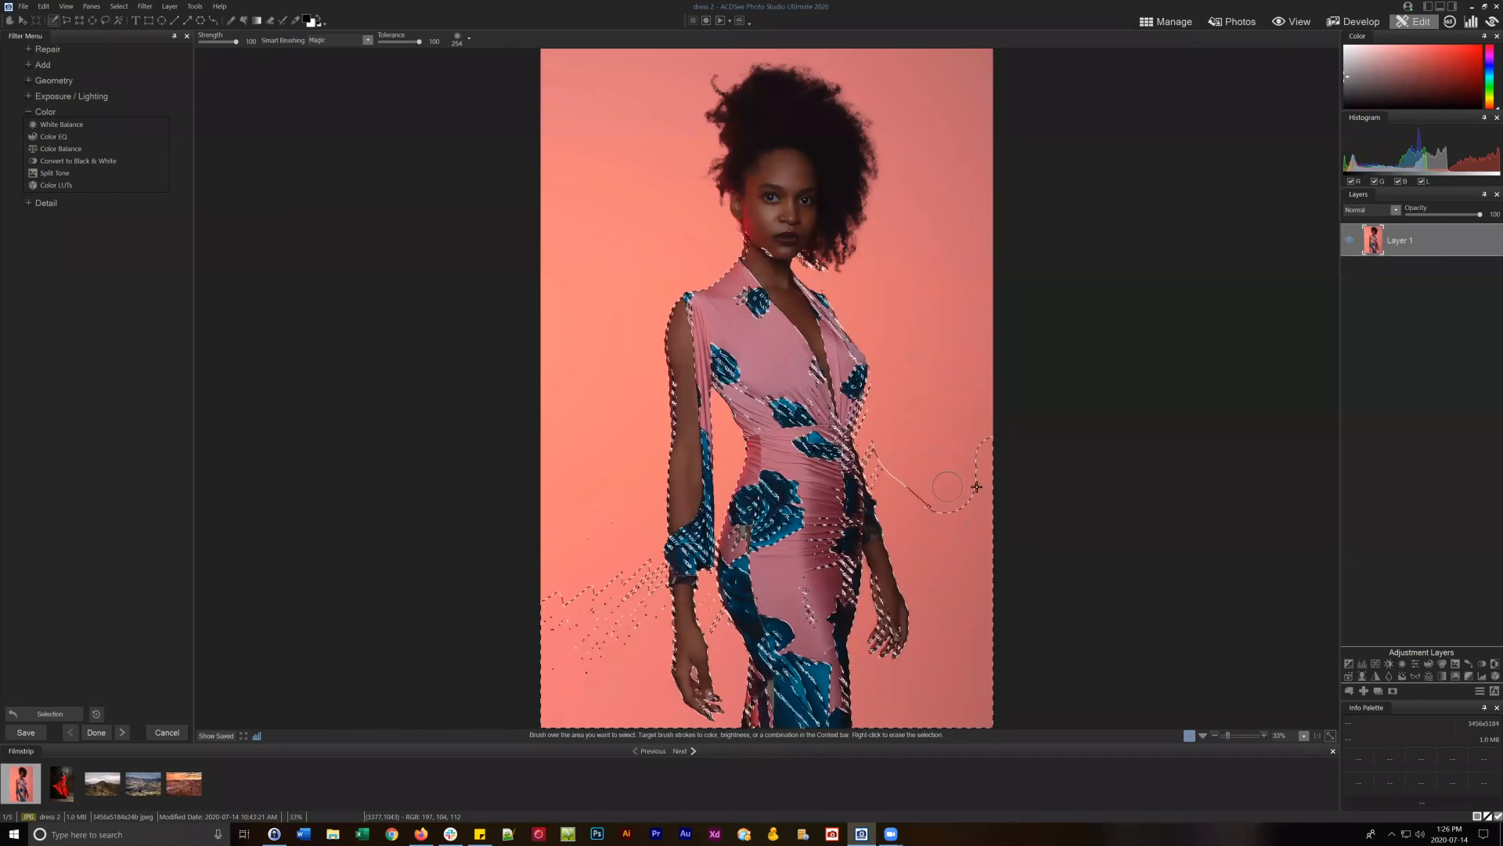
# Change the selection overlay to Selection Highlighted with a light green color.
pyautogui.click(122, 7)
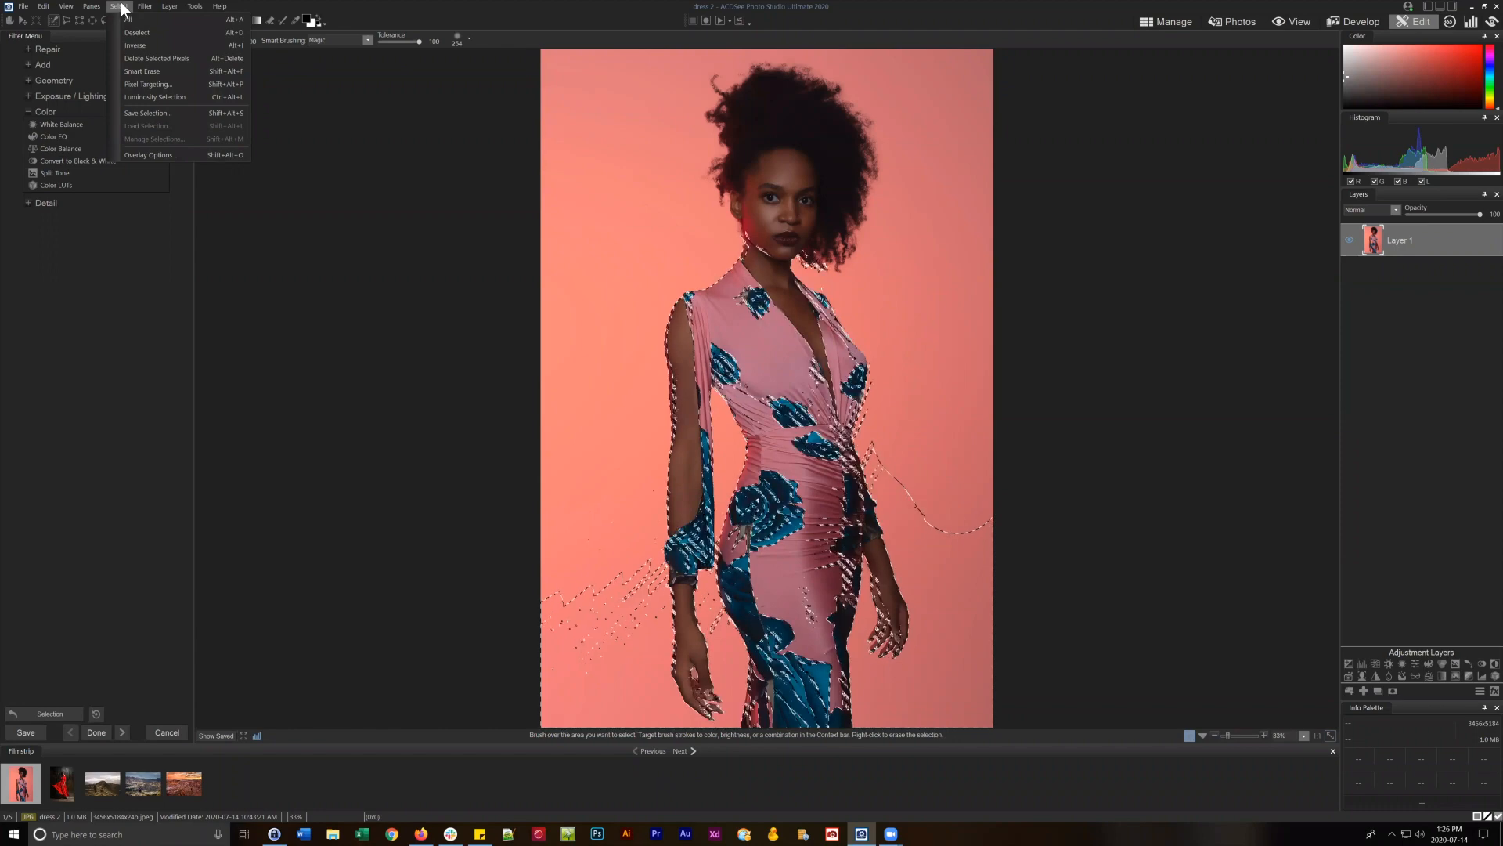
pyautogui.click(153, 154)
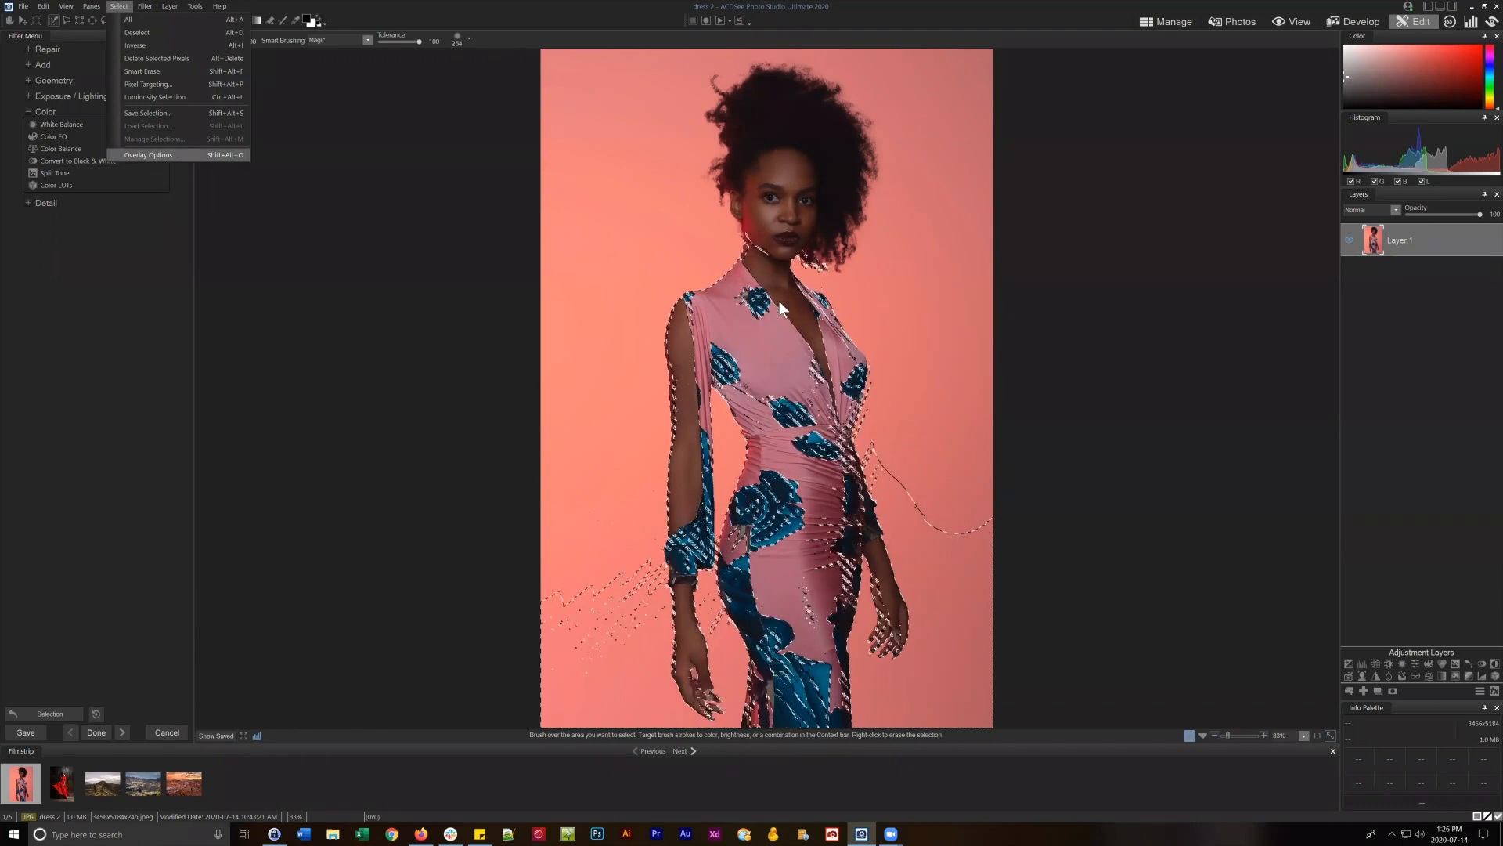
pyautogui.moveTo(801, 346); pyautogui.dragTo(1118, 195)
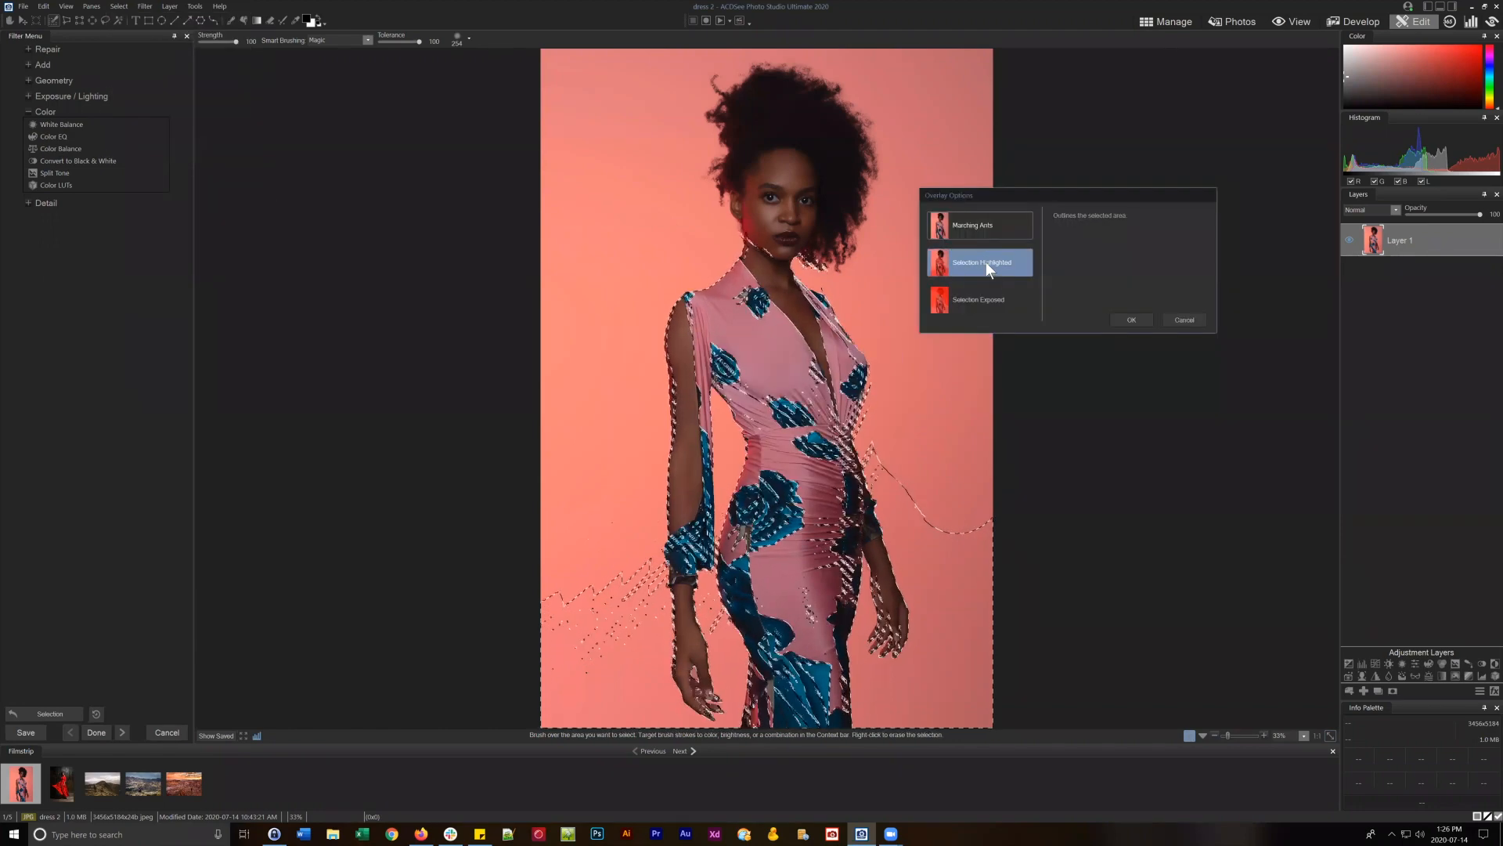
pyautogui.click(958, 263)
pyautogui.click(1162, 269)
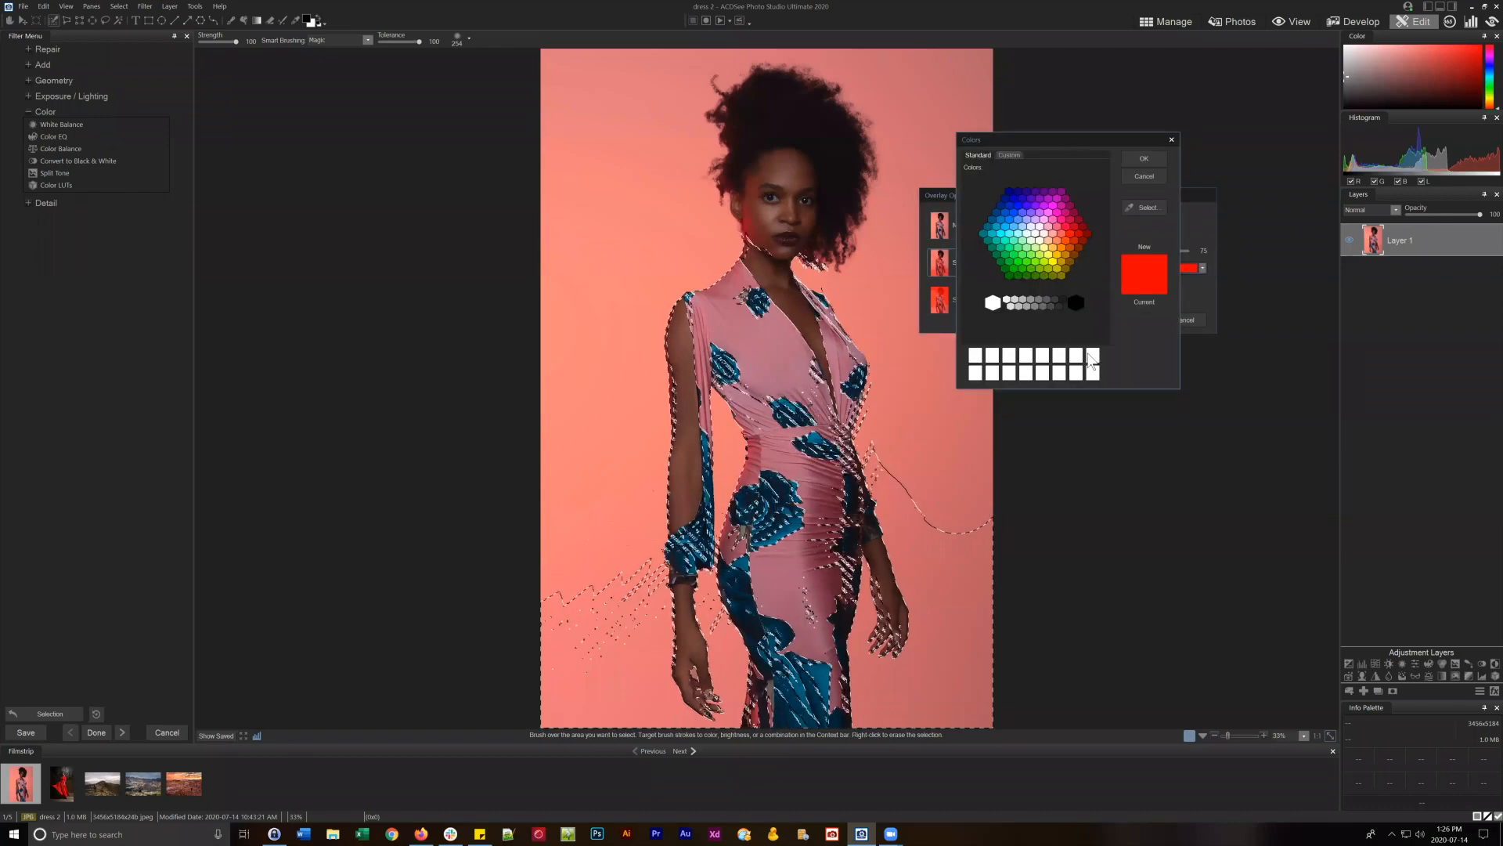
pyautogui.moveTo(1073, 141); pyautogui.dragTo(1089, 346)
pyautogui.click(1035, 458)
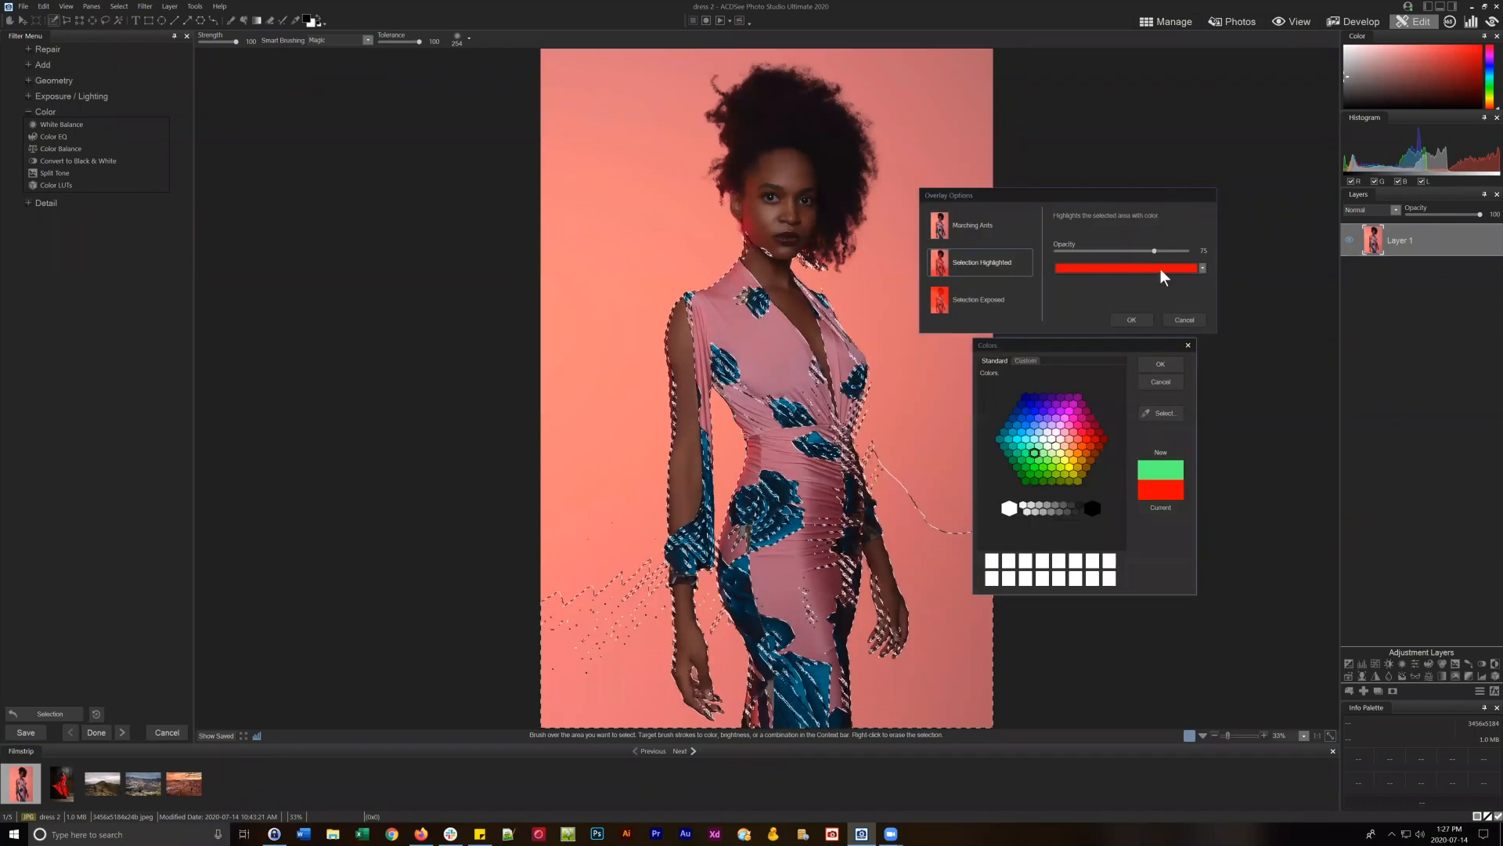
pyautogui.click(1158, 363)
pyautogui.click(1136, 320)
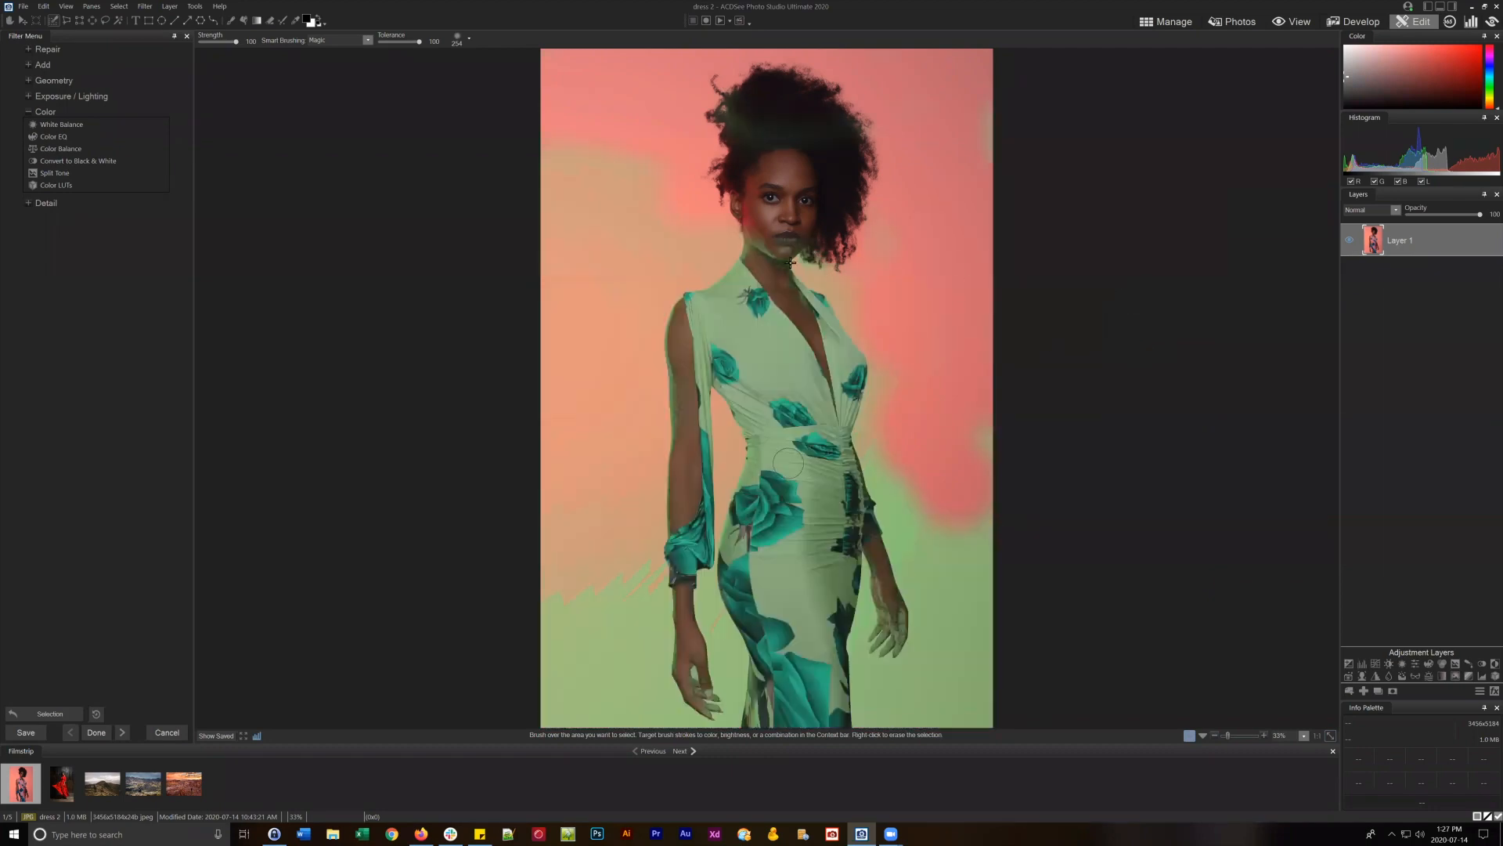
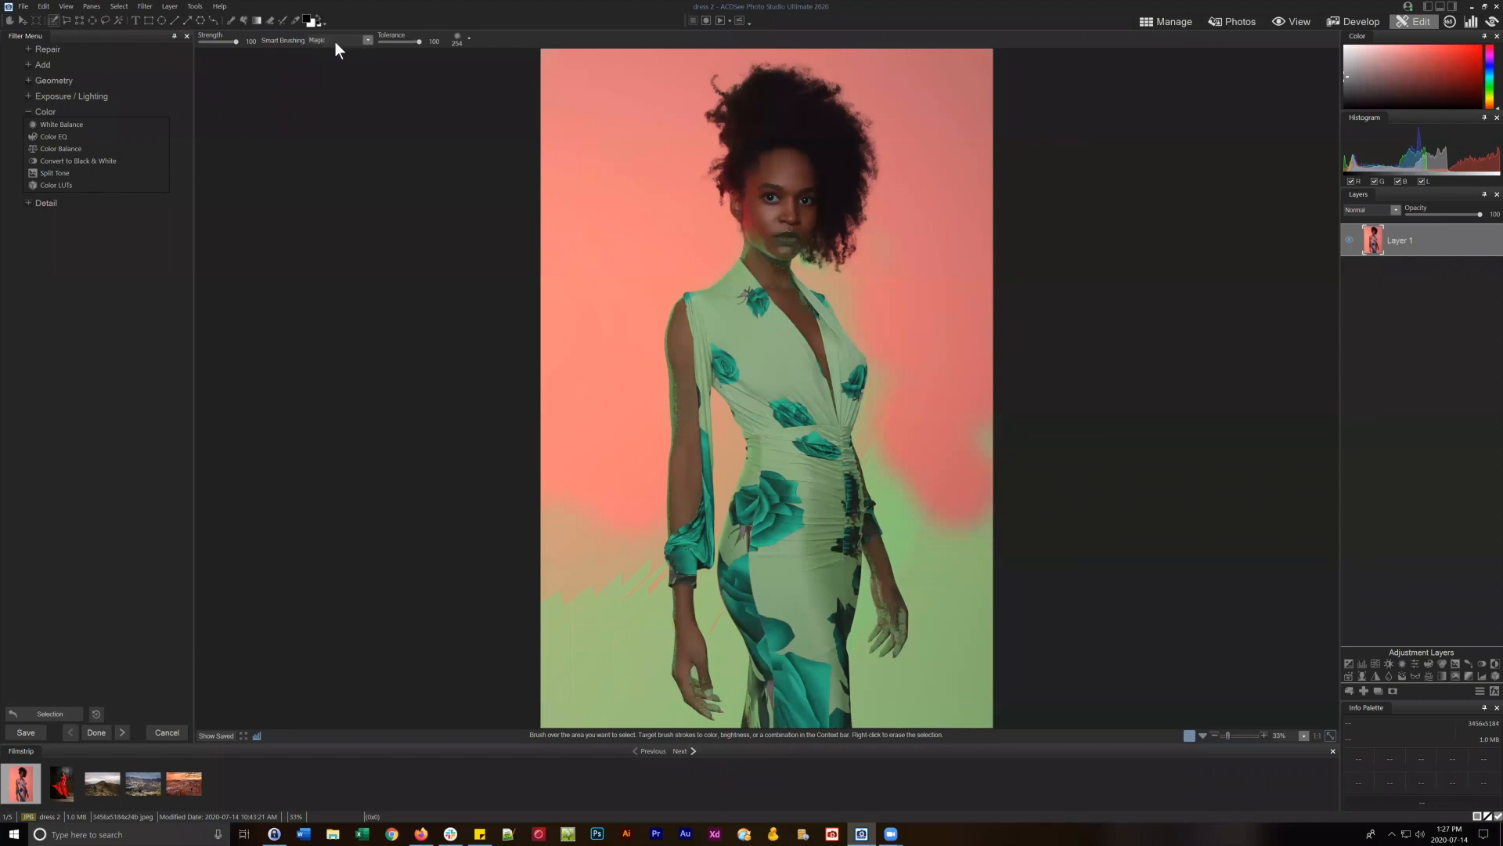
# Turn Smart Brushing off and erase the remaining selection from the background on both sides of the model, using nib widths 122 and 210.
pyautogui.scroll(-6, 837, 229)
pyautogui.moveTo(817, 275)
pyautogui.mouseDown()
pyautogui.moveTo(807, 262)
pyautogui.moveTo(846, 276)
pyautogui.mouseUp()
pyautogui.scroll(1, 869, 232)
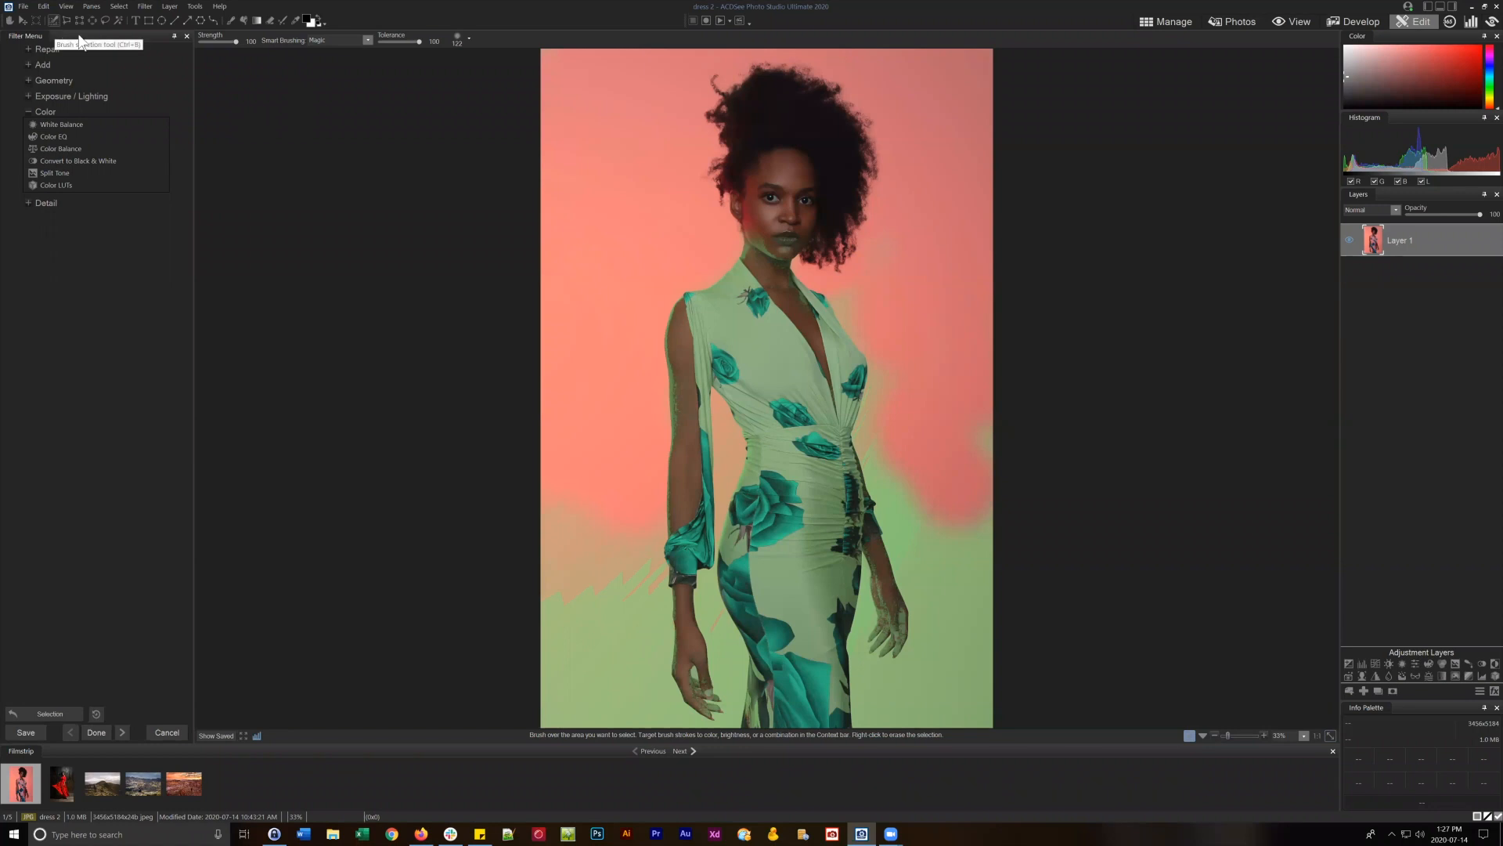
pyautogui.click(341, 39)
pyautogui.click(330, 50)
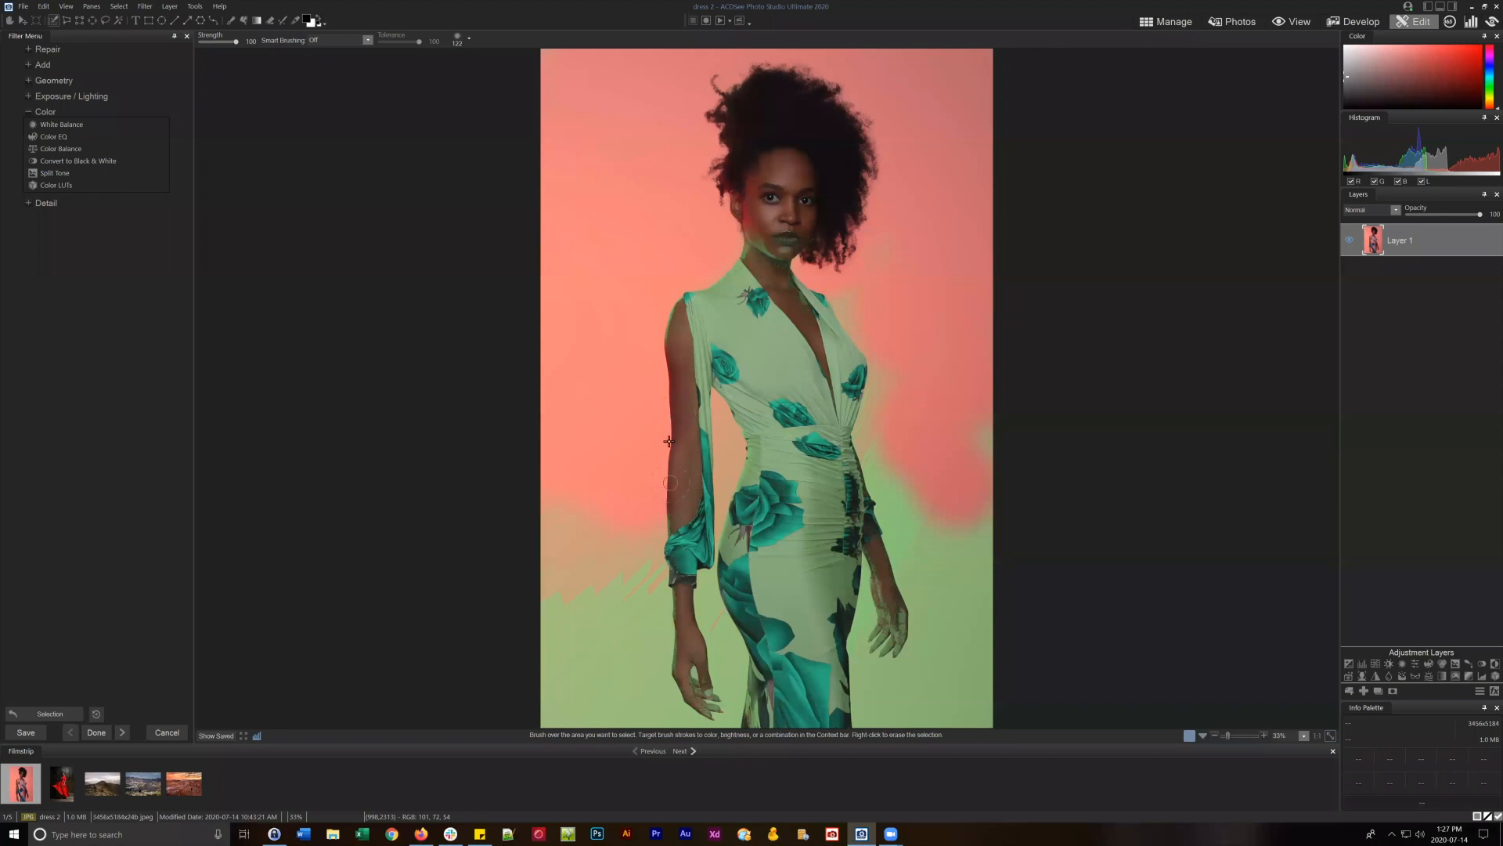
pyautogui.moveTo(608, 639)
pyautogui.mouseDown()
pyautogui.moveTo(546, 628)
pyautogui.moveTo(655, 607)
pyautogui.moveTo(644, 534)
pyautogui.moveTo(668, 519)
pyautogui.moveTo(641, 536)
pyautogui.moveTo(613, 520)
pyautogui.moveTo(557, 539)
pyautogui.moveTo(568, 444)
pyautogui.moveTo(552, 585)
pyautogui.moveTo(616, 535)
pyautogui.moveTo(561, 644)
pyautogui.moveTo(576, 656)
pyautogui.moveTo(554, 701)
pyautogui.moveTo(589, 710)
pyautogui.moveTo(560, 717)
pyautogui.moveTo(676, 716)
pyautogui.moveTo(670, 605)
pyautogui.moveTo(710, 629)
pyautogui.moveTo(716, 728)
pyautogui.moveTo(725, 659)
pyautogui.moveTo(724, 722)
pyautogui.moveTo(665, 659)
pyautogui.moveTo(598, 628)
pyautogui.moveTo(655, 627)
pyautogui.moveTo(623, 690)
pyautogui.moveTo(628, 723)
pyautogui.mouseUp()
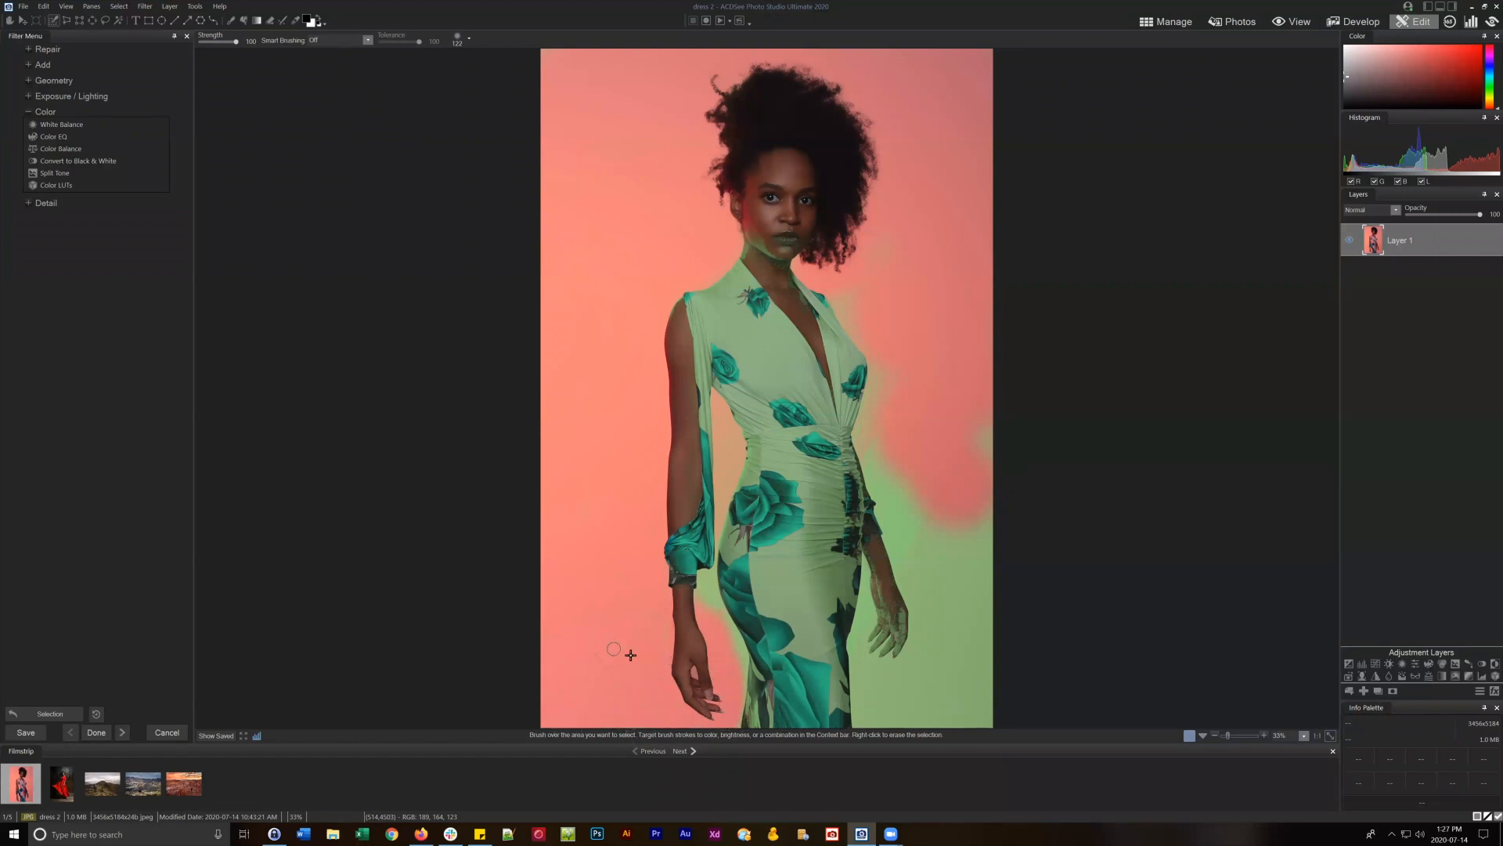
pyautogui.scroll(5, 974, 451)
pyautogui.moveTo(988, 493)
pyautogui.mouseDown()
pyautogui.moveTo(895, 407)
pyautogui.moveTo(878, 444)
pyautogui.moveTo(902, 372)
pyautogui.moveTo(906, 532)
pyautogui.moveTo(876, 463)
pyautogui.moveTo(913, 488)
pyautogui.moveTo(942, 601)
pyautogui.moveTo(967, 607)
pyautogui.moveTo(994, 653)
pyautogui.moveTo(978, 757)
pyautogui.moveTo(882, 697)
pyautogui.moveTo(883, 723)
pyautogui.moveTo(882, 575)
pyautogui.moveTo(907, 575)
pyautogui.moveTo(921, 631)
pyautogui.moveTo(944, 597)
pyautogui.moveTo(967, 634)
pyautogui.moveTo(948, 688)
pyautogui.mouseUp()
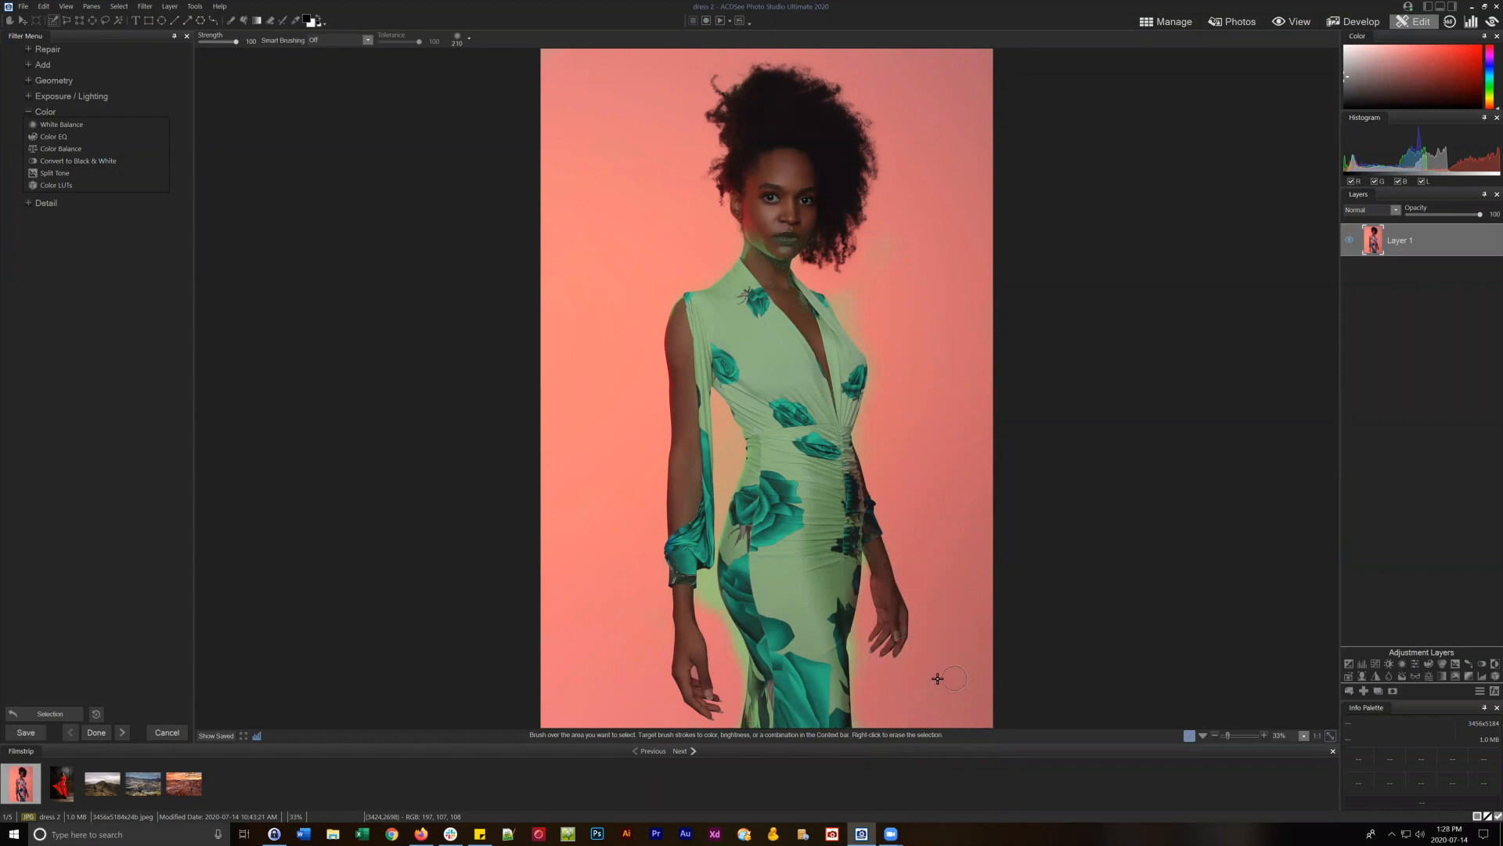
# Set Smart Brushing to Magic, reduce the nib width to 100 and erase the selection from the face, neck and around the dress outline.
pyautogui.click(345, 41)
pyautogui.click(325, 78)
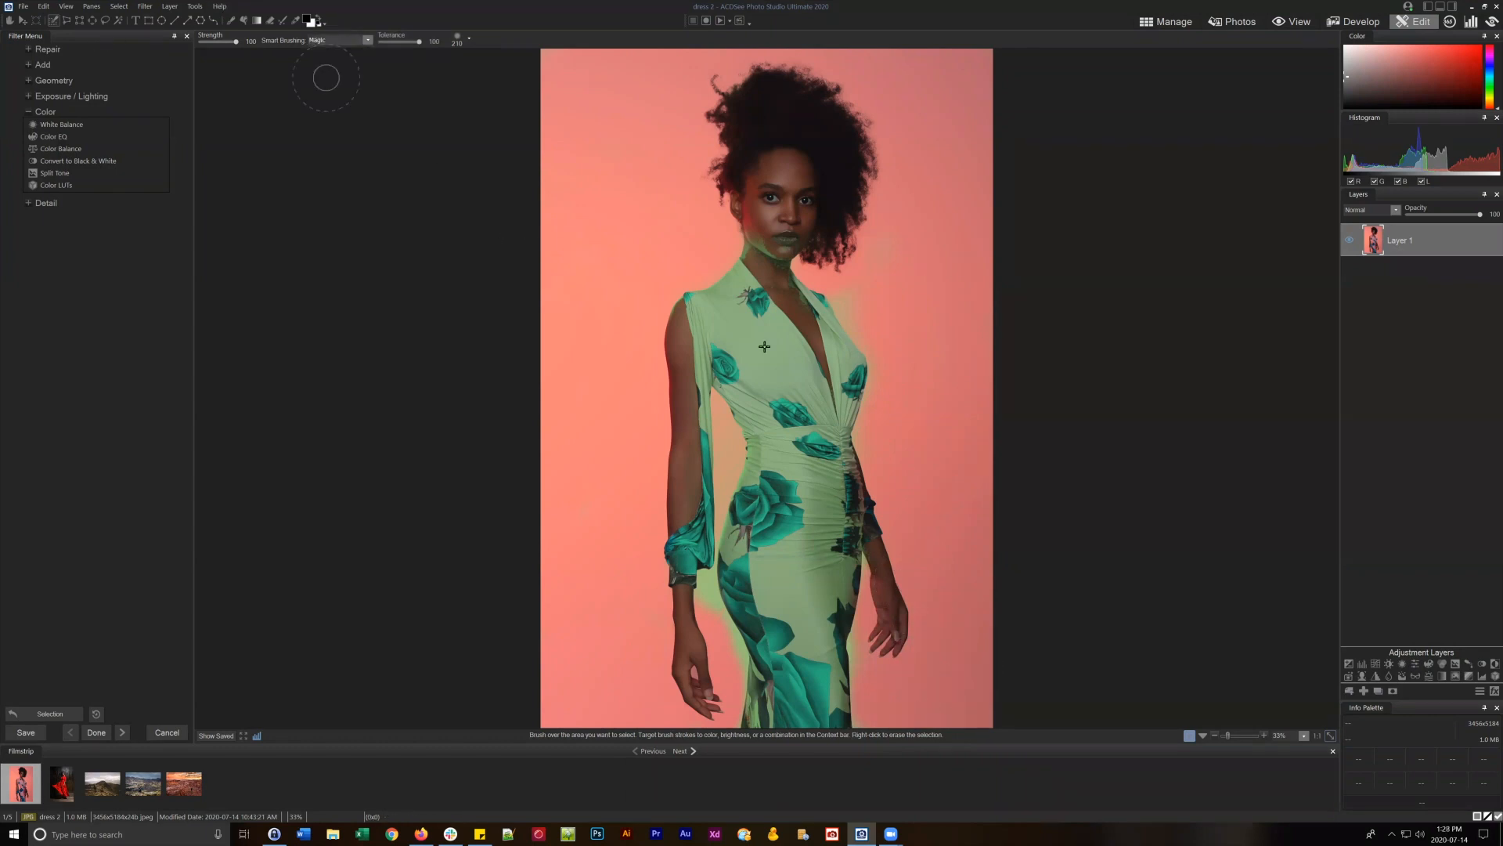
pyautogui.scroll(-6, 846, 450)
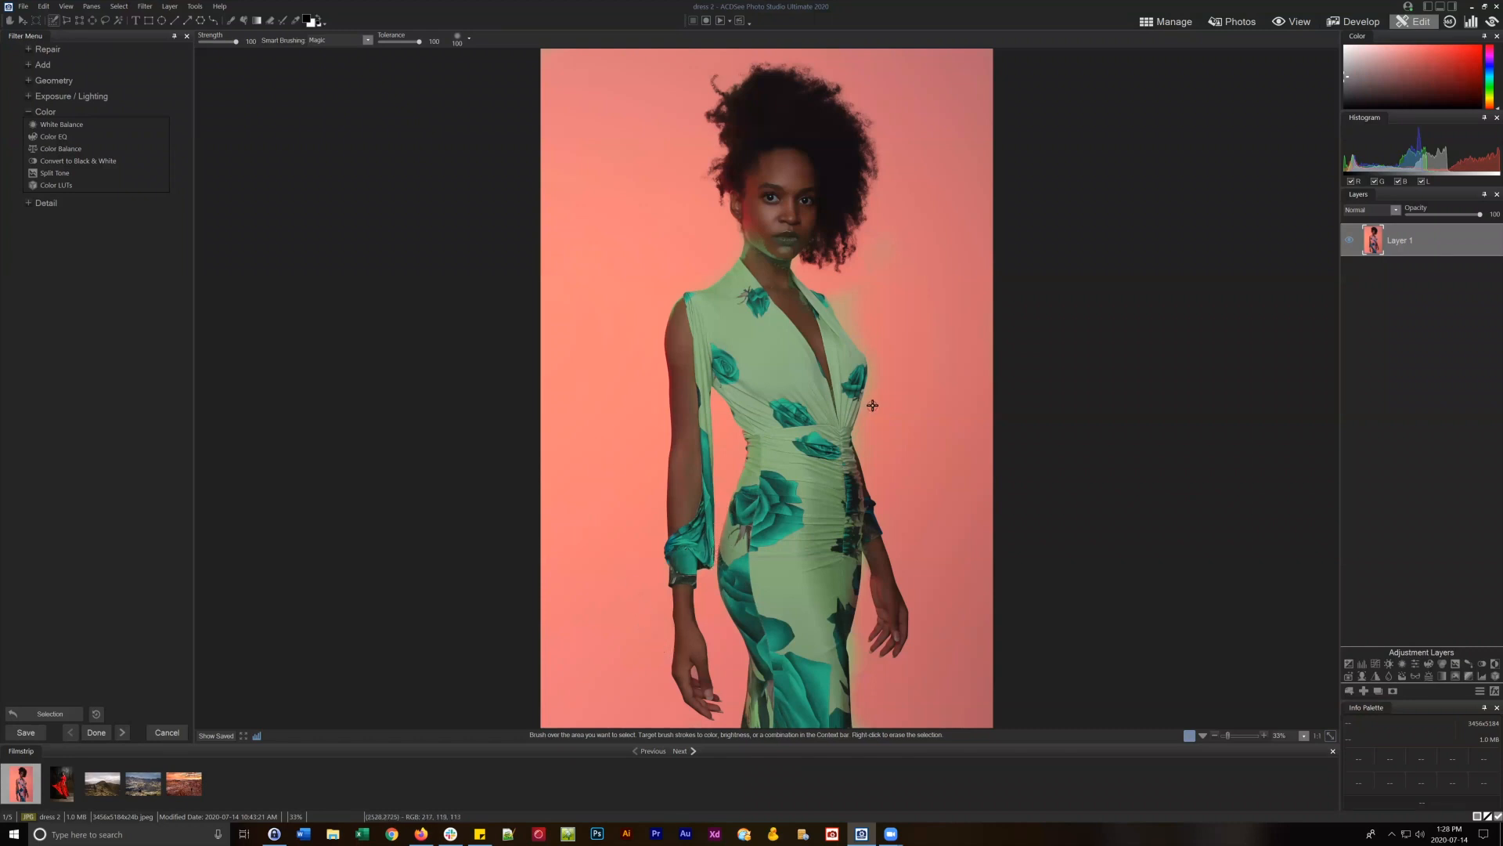
pyautogui.moveTo(775, 261)
pyautogui.mouseDown()
pyautogui.moveTo(772, 266)
pyautogui.moveTo(812, 233)
pyautogui.moveTo(775, 268)
pyautogui.moveTo(804, 308)
pyautogui.mouseUp()
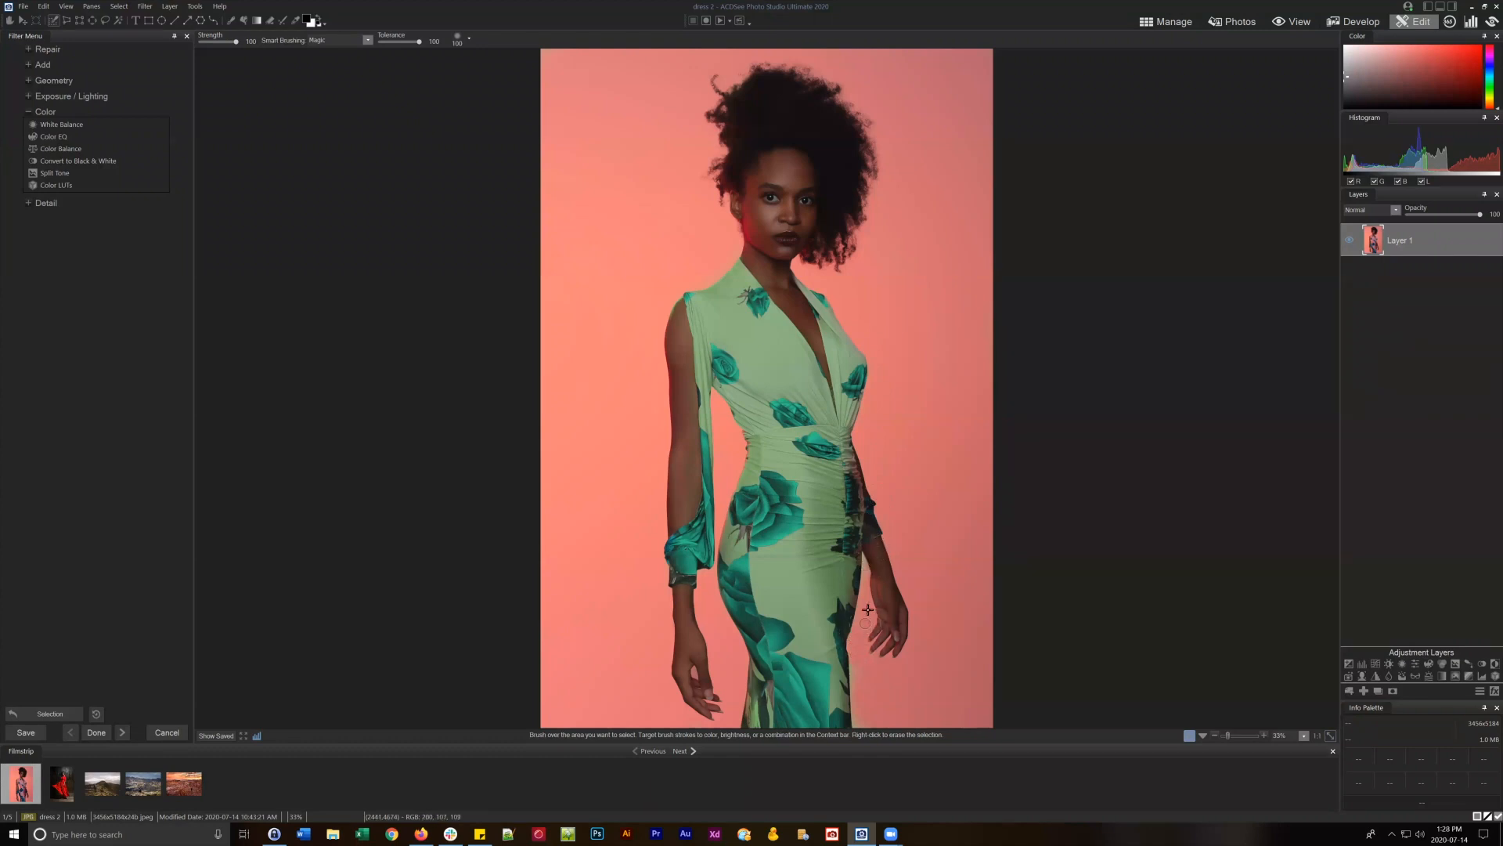
# Brush the shaded right side of the waist and skirt and the right cuff into the selection at strength 100.
pyautogui.moveTo(867, 609)
pyautogui.mouseDown()
pyautogui.moveTo(867, 556)
pyautogui.moveTo(860, 721)
pyautogui.moveTo(837, 646)
pyautogui.moveTo(811, 720)
pyautogui.moveTo(755, 725)
pyautogui.moveTo(764, 674)
pyautogui.moveTo(765, 703)
pyautogui.moveTo(770, 667)
pyautogui.moveTo(842, 628)
pyautogui.moveTo(852, 523)
pyautogui.moveTo(872, 527)
pyautogui.moveTo(843, 433)
pyautogui.moveTo(855, 494)
pyautogui.mouseUp()
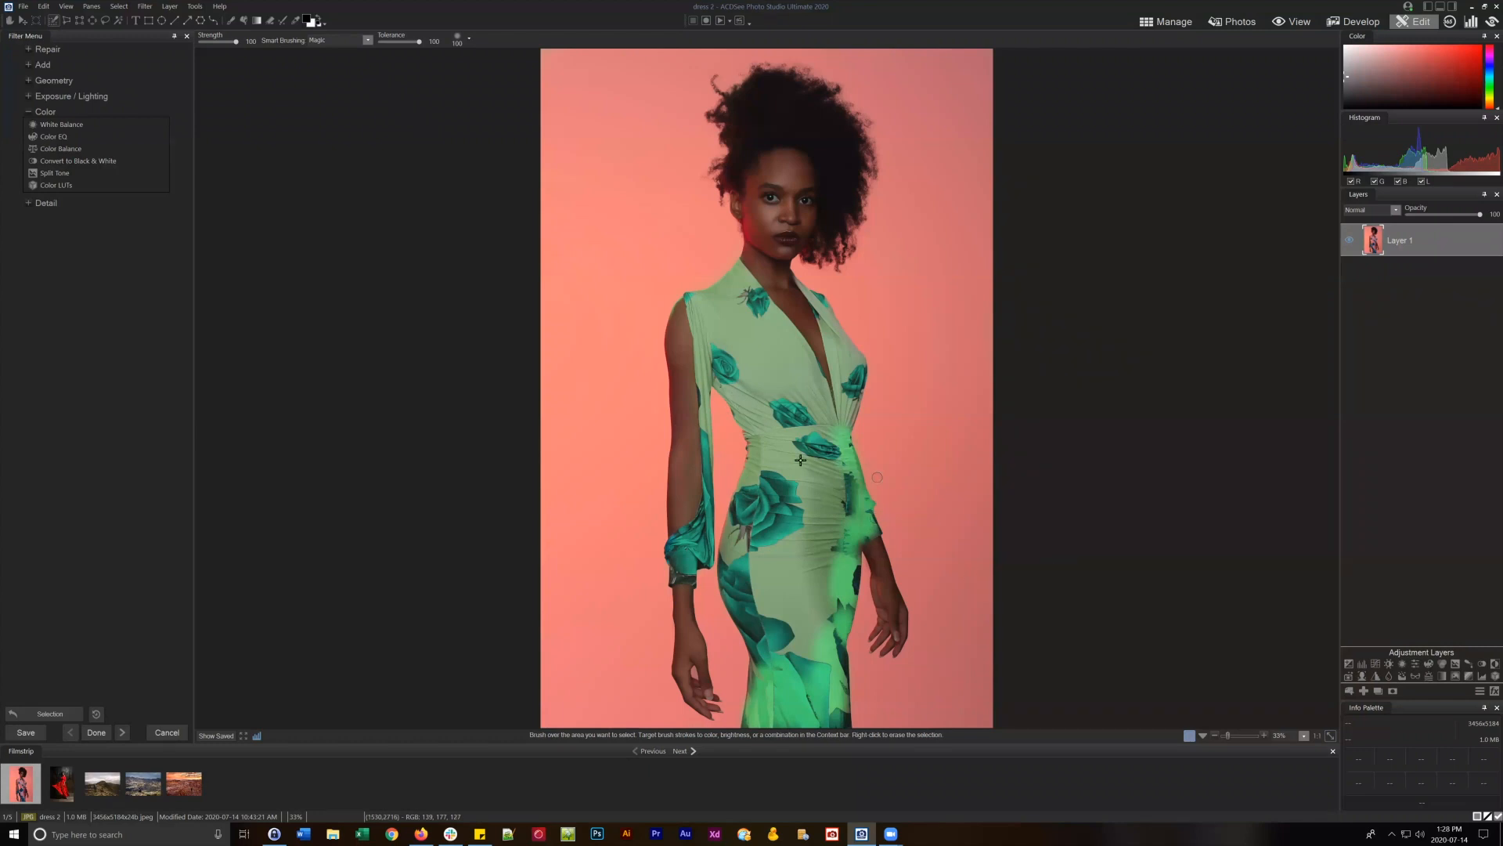
pyautogui.moveTo(219, 40); pyautogui.dragTo(256, 40)
pyautogui.moveTo(846, 505)
pyautogui.mouseDown()
pyautogui.moveTo(832, 729)
pyautogui.moveTo(797, 714)
pyautogui.moveTo(847, 721)
pyautogui.mouseUp()
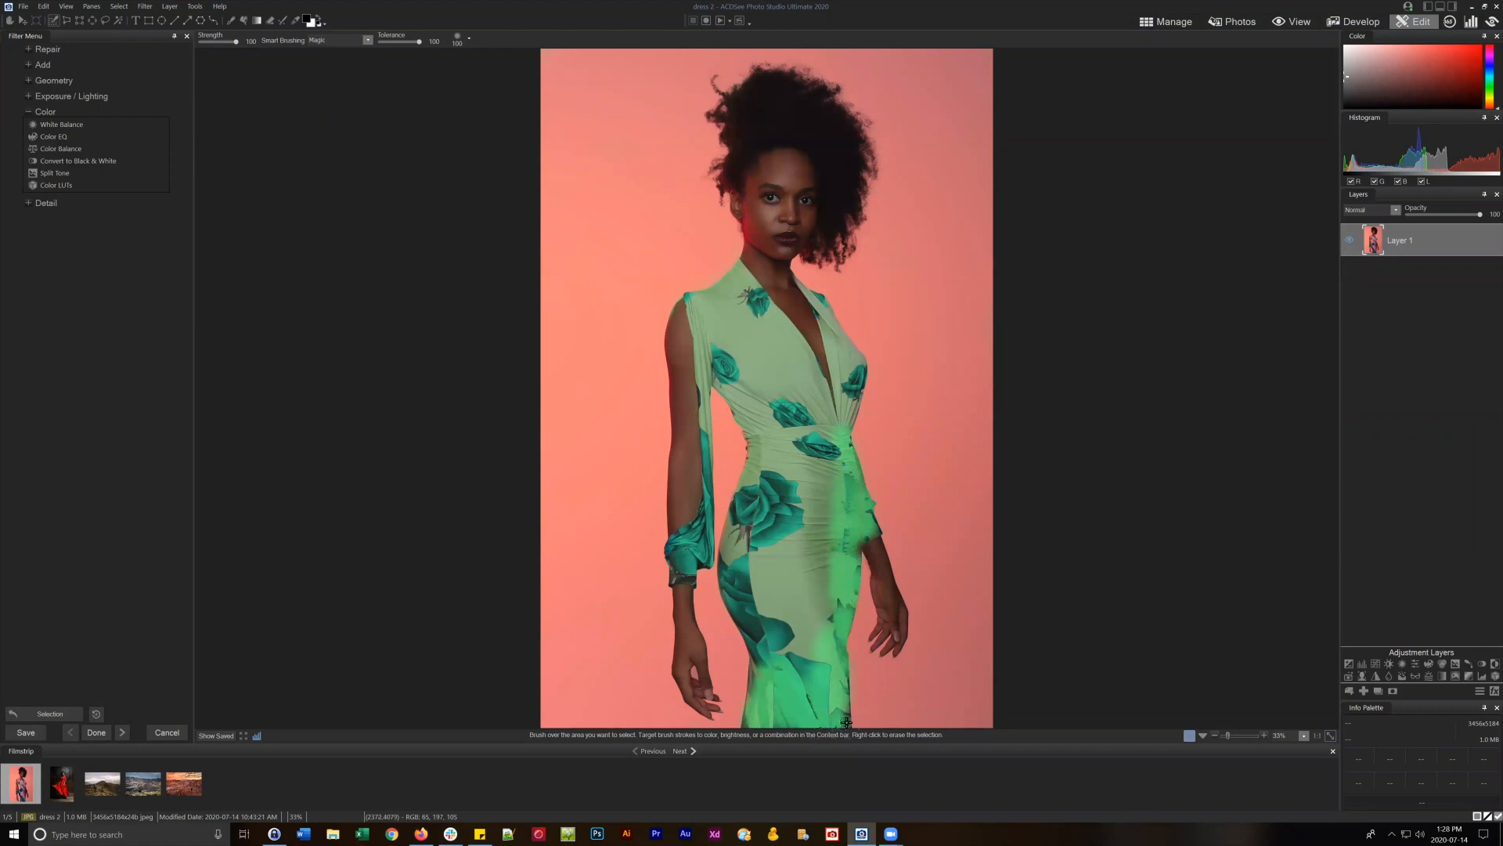
# Add a Vibrance adjustment layer masked by the dress selection and copy its mask.
pyautogui.click(1415, 662)
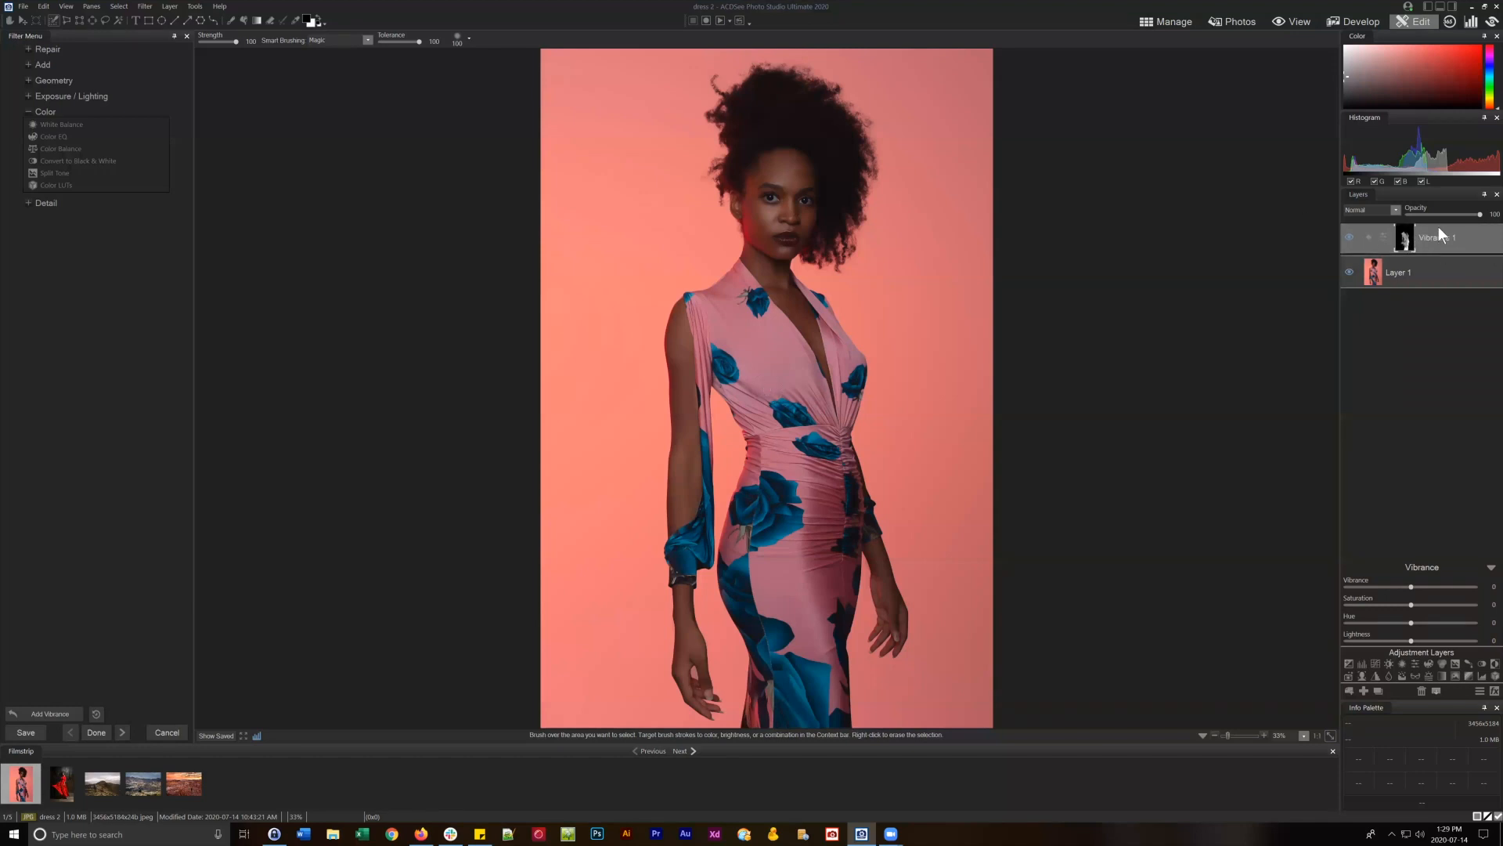
pyautogui.moveTo(1439, 227); pyautogui.dragTo(1436, 244)
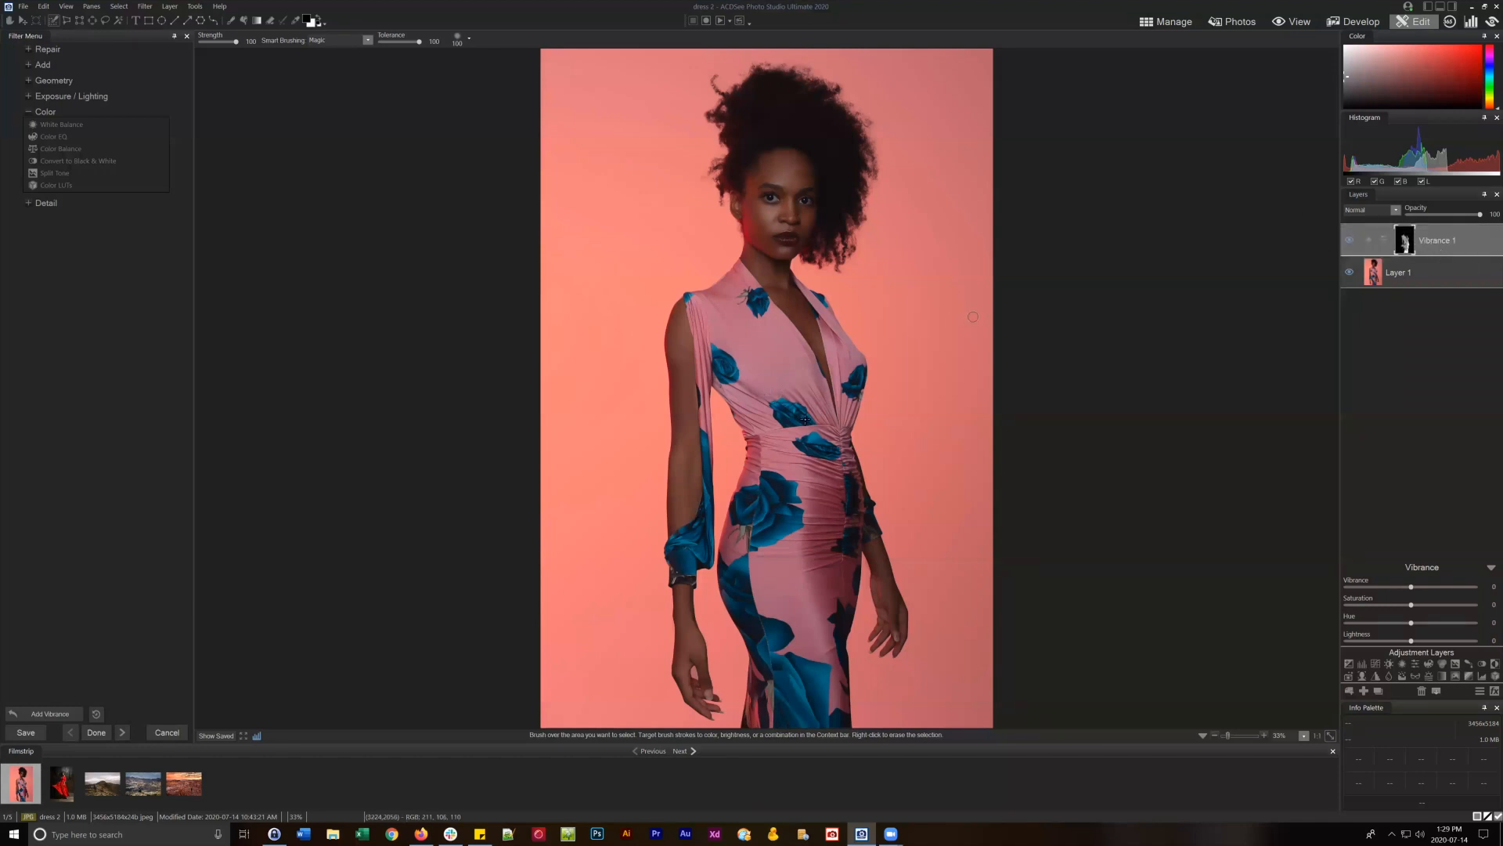
pyautogui.rightClick(1405, 234)
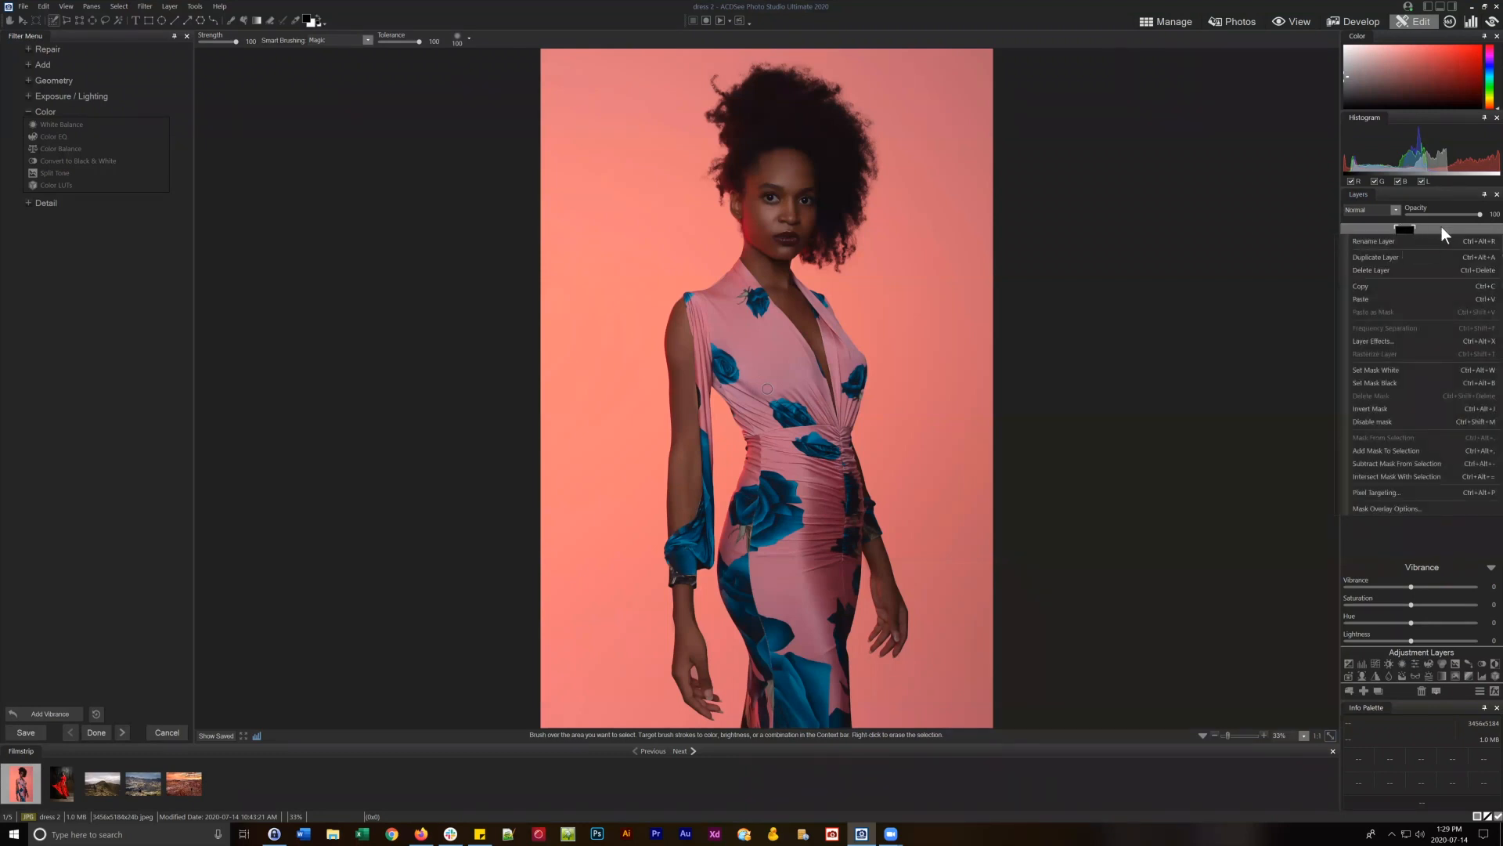
pyautogui.click(1441, 227)
pyautogui.rightClick(1407, 233)
pyautogui.click(1364, 284)
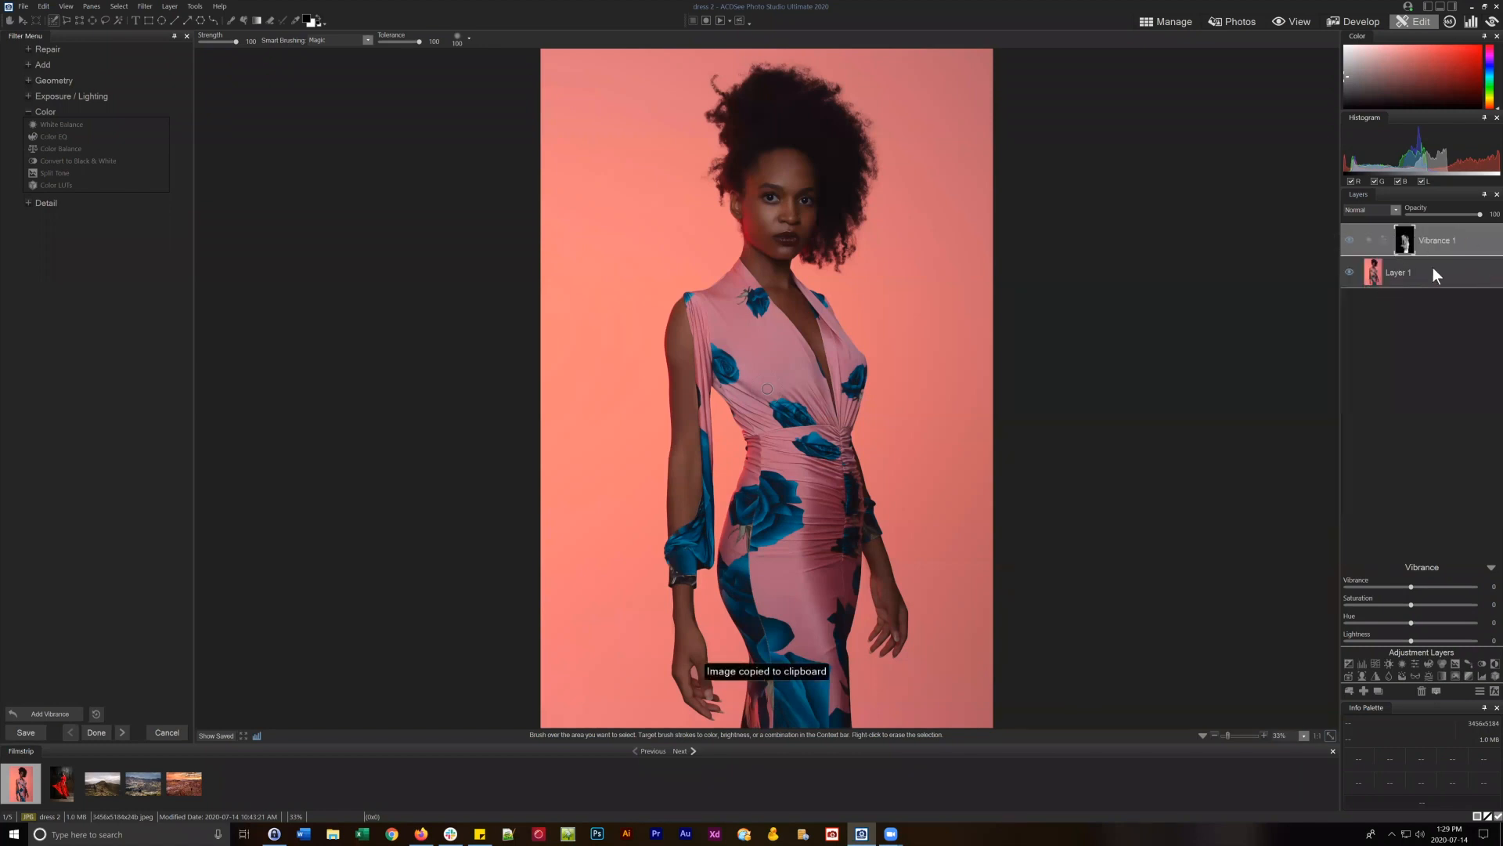
# Add a White Balance adjustment layer and paste the copied dress mask as its mask.
pyautogui.moveTo(1444, 241); pyautogui.dragTo(1443, 233)
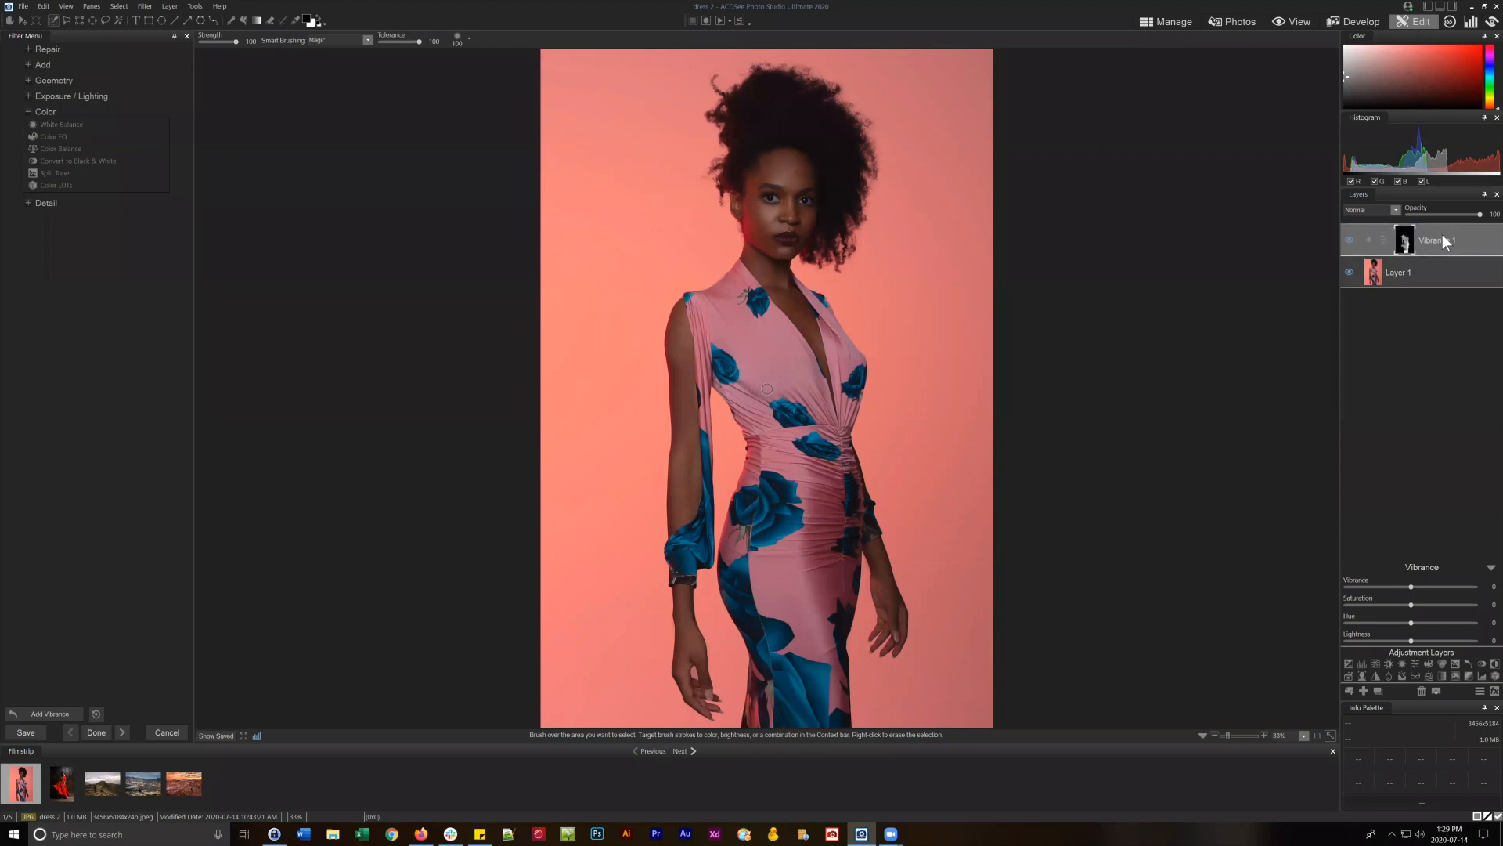
pyautogui.click(1402, 665)
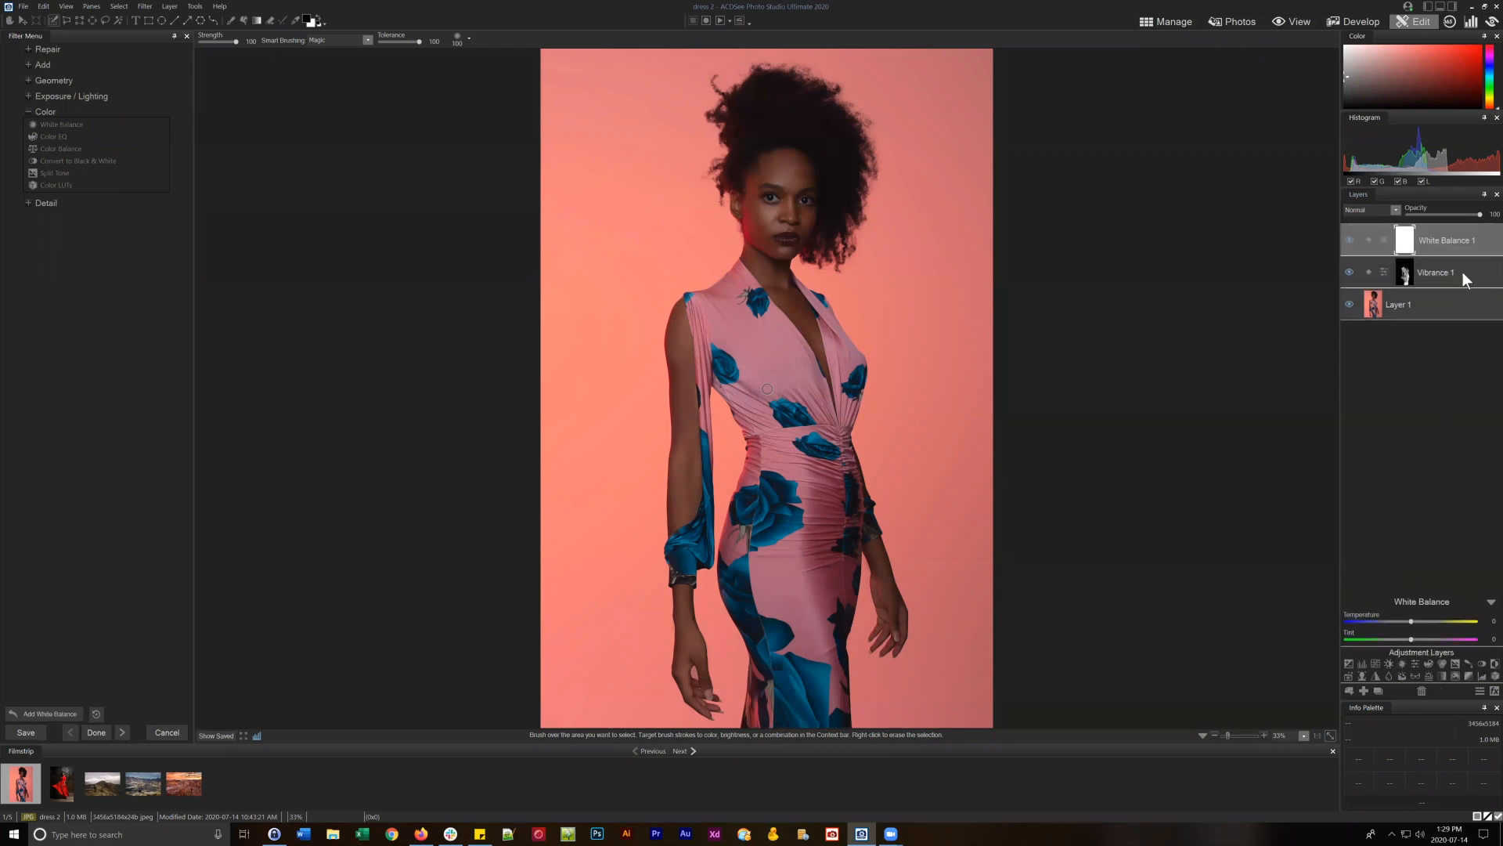
pyautogui.rightClick(1406, 242)
pyautogui.click(1370, 315)
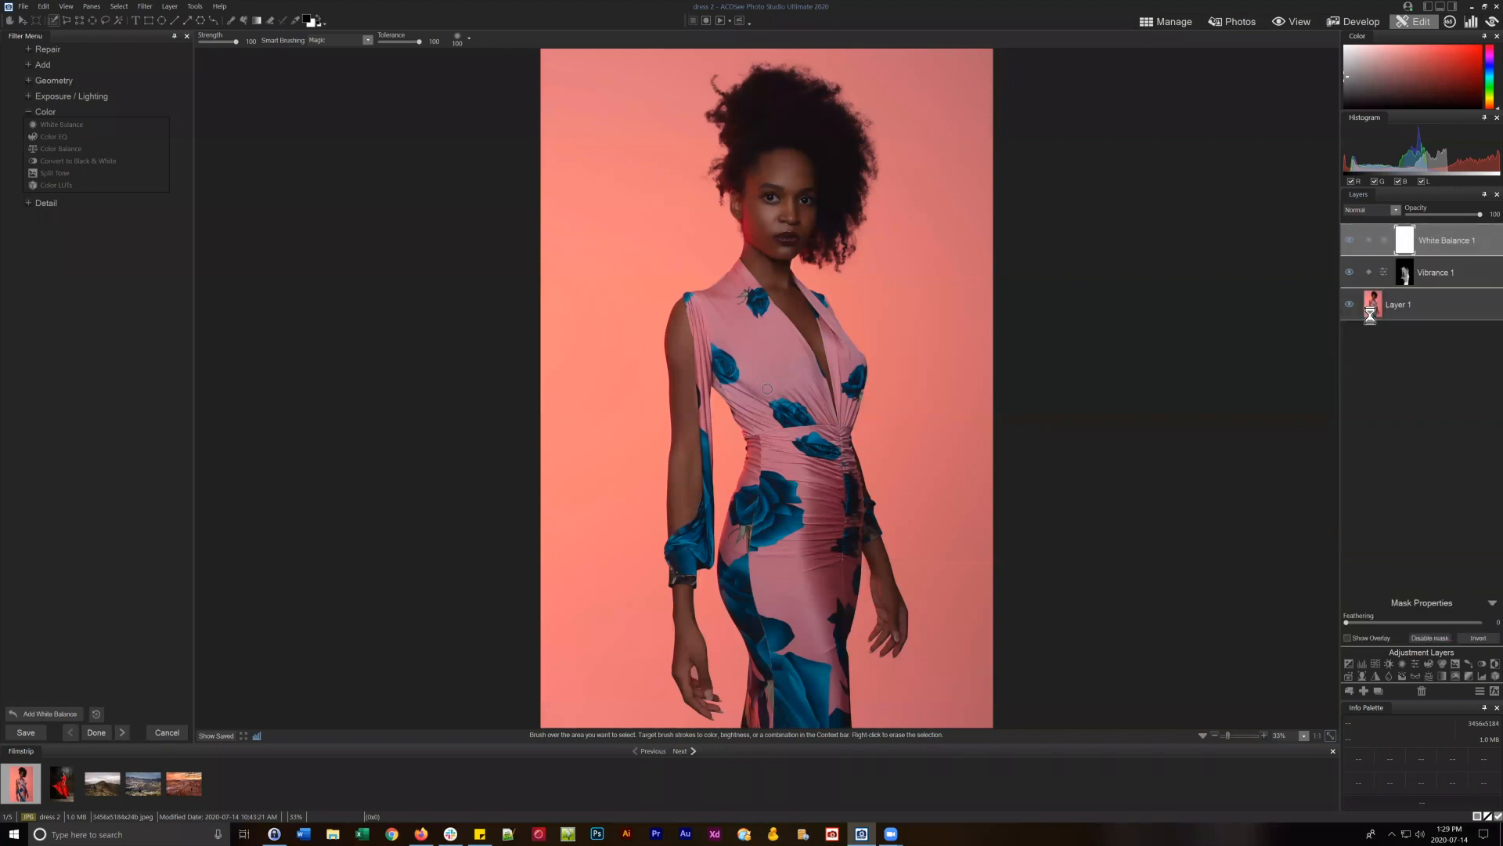
pyautogui.click(1411, 243)
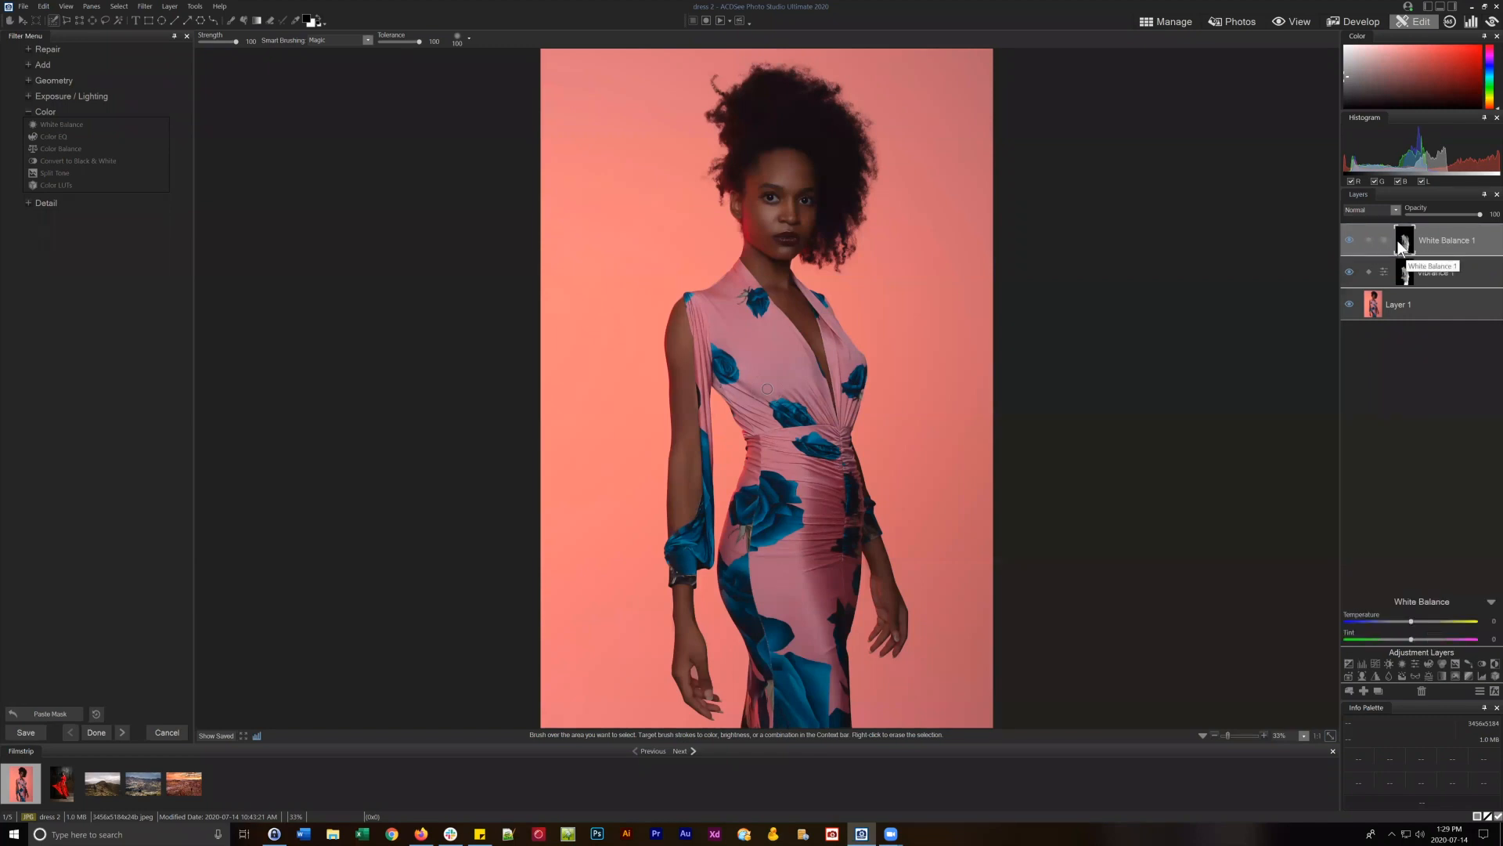
# Set the Hue of the Vibrance layer to -42 to recolor the dress.
pyautogui.click(1436, 278)
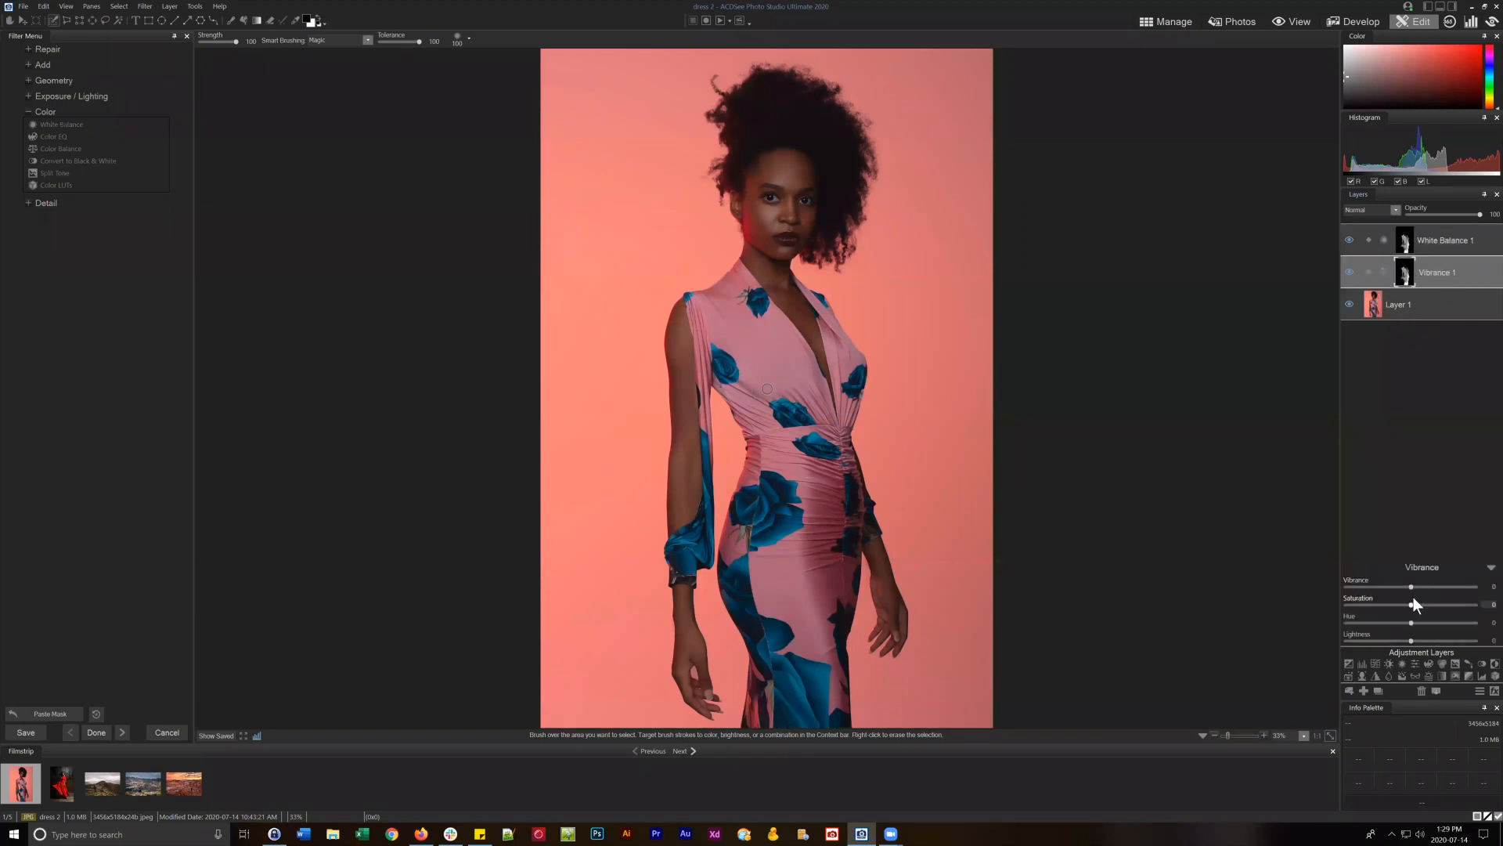
pyautogui.moveTo(1410, 604); pyautogui.dragTo(1415, 602)
pyautogui.moveTo(1409, 621); pyautogui.dragTo(1384, 623)
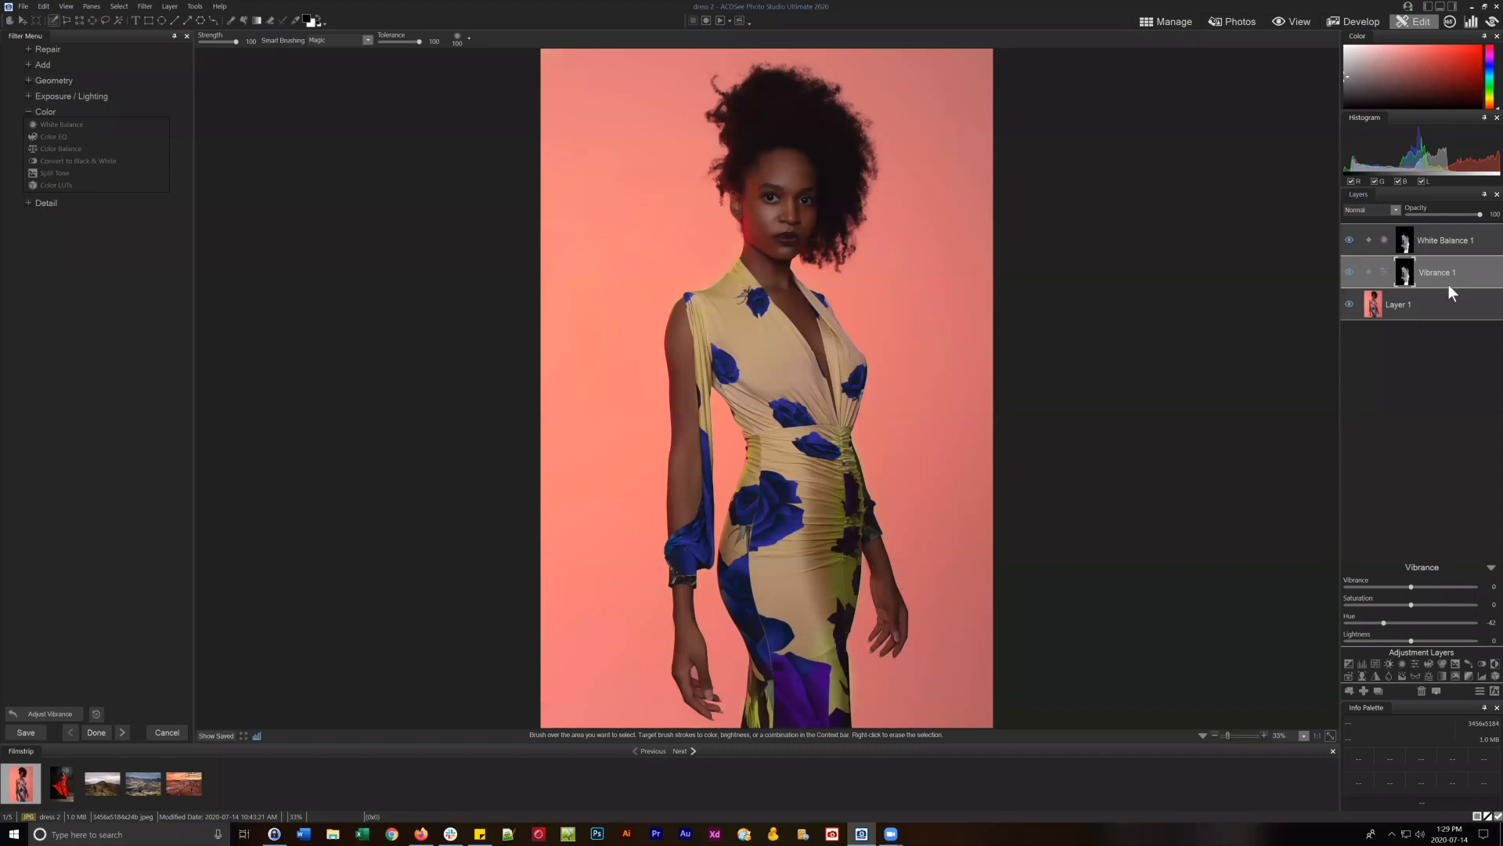
# Add the Vibrance layer's mask to the selection and save the selection as "Dress Selection".
pyautogui.rightClick(1405, 268)
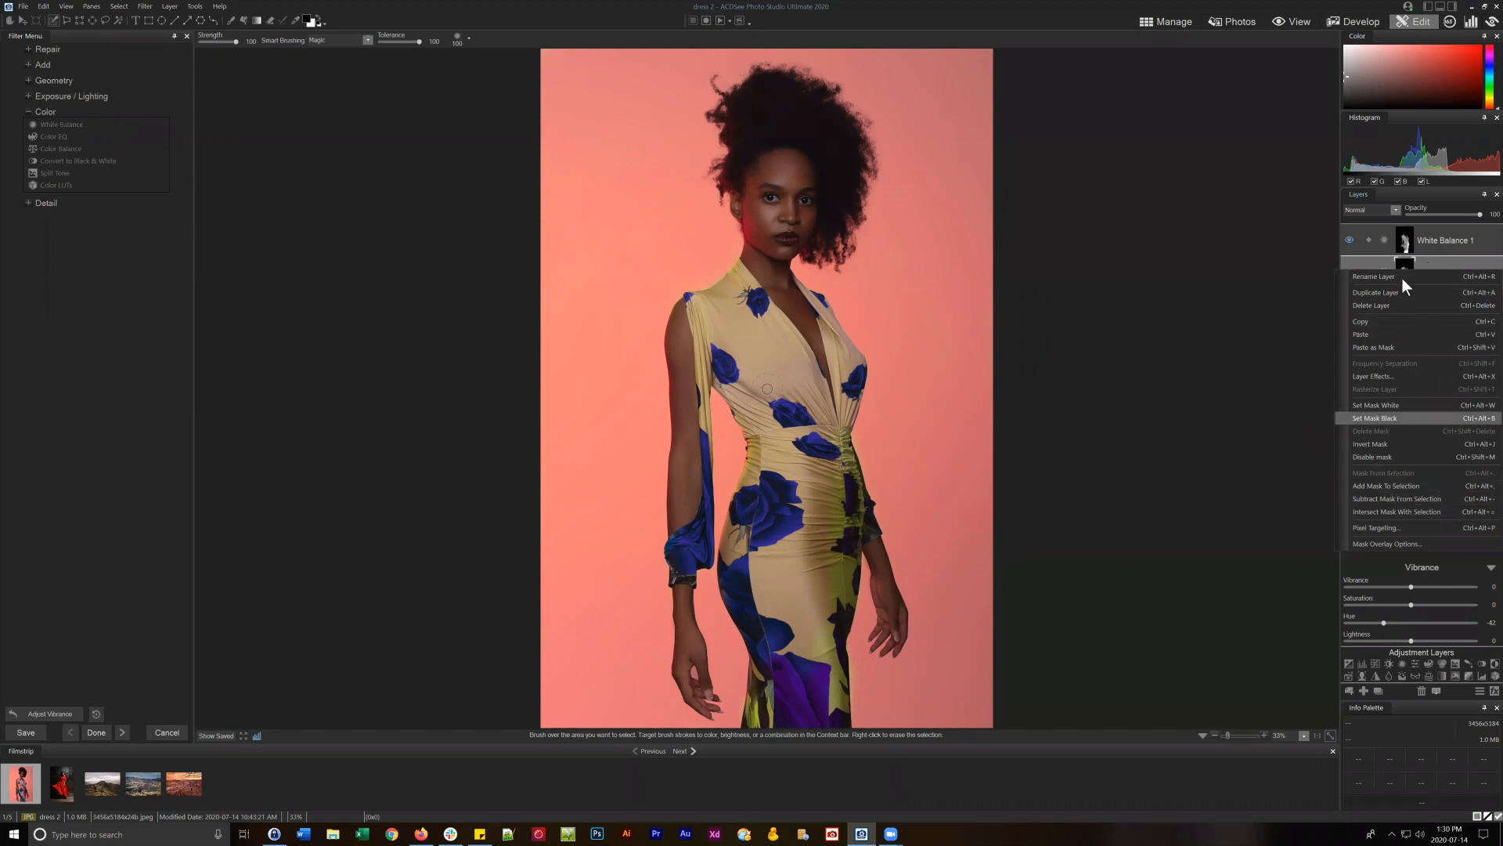
pyautogui.click(1394, 486)
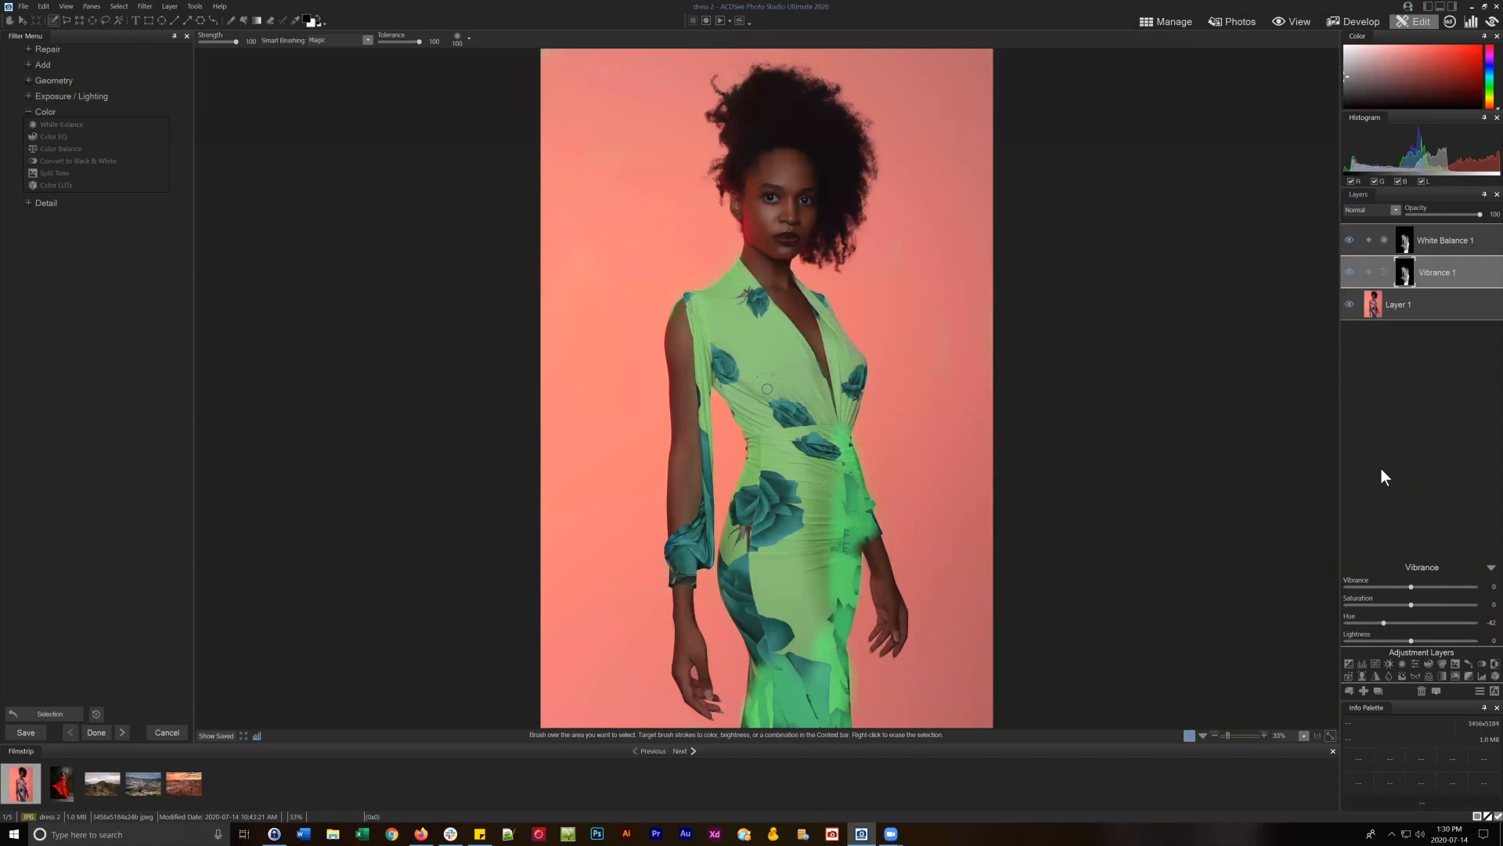
pyautogui.click(119, 7)
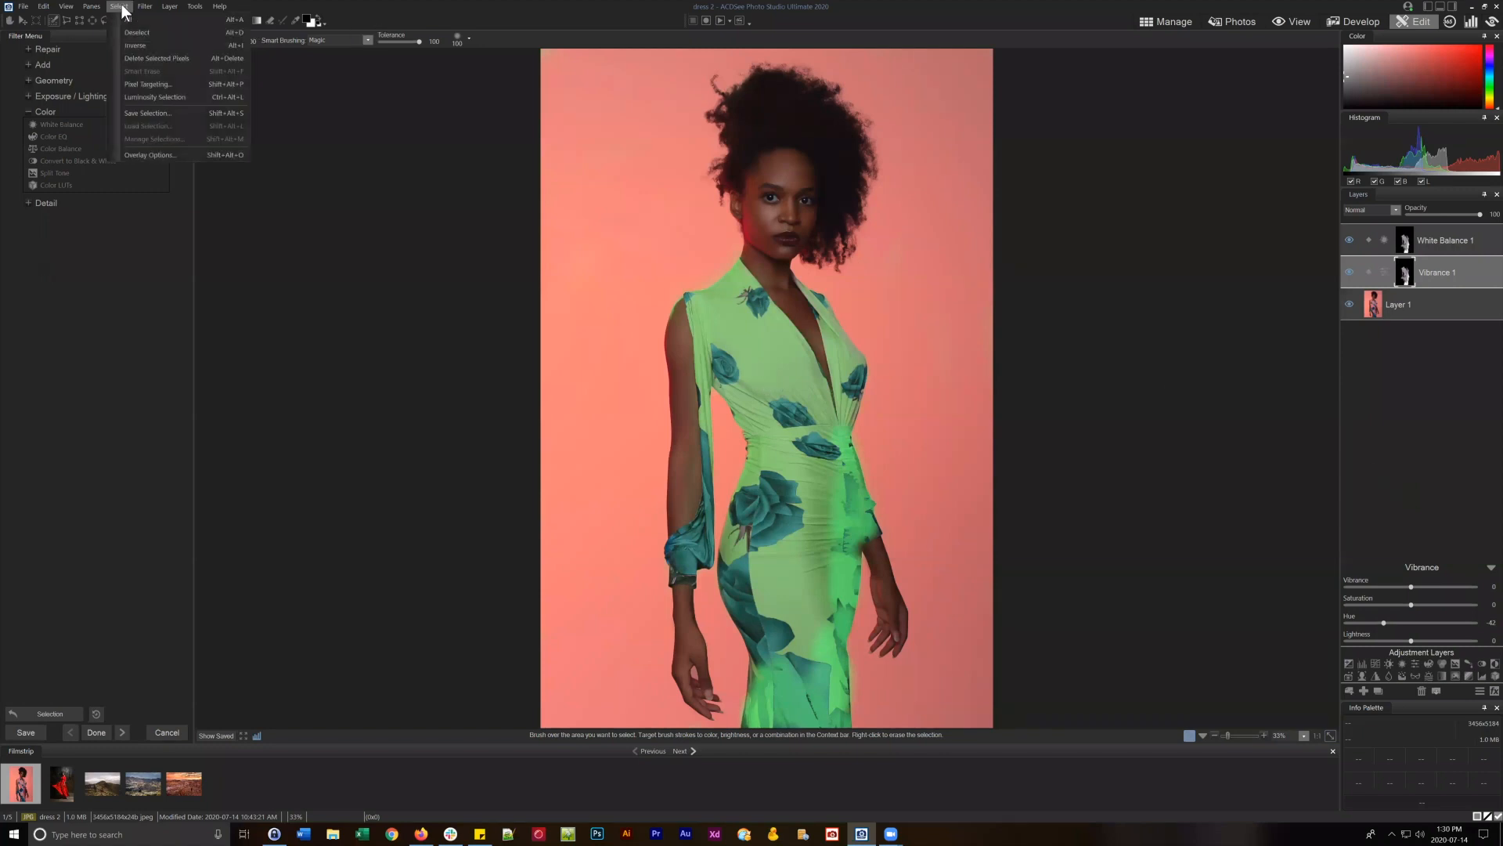
pyautogui.click(141, 113)
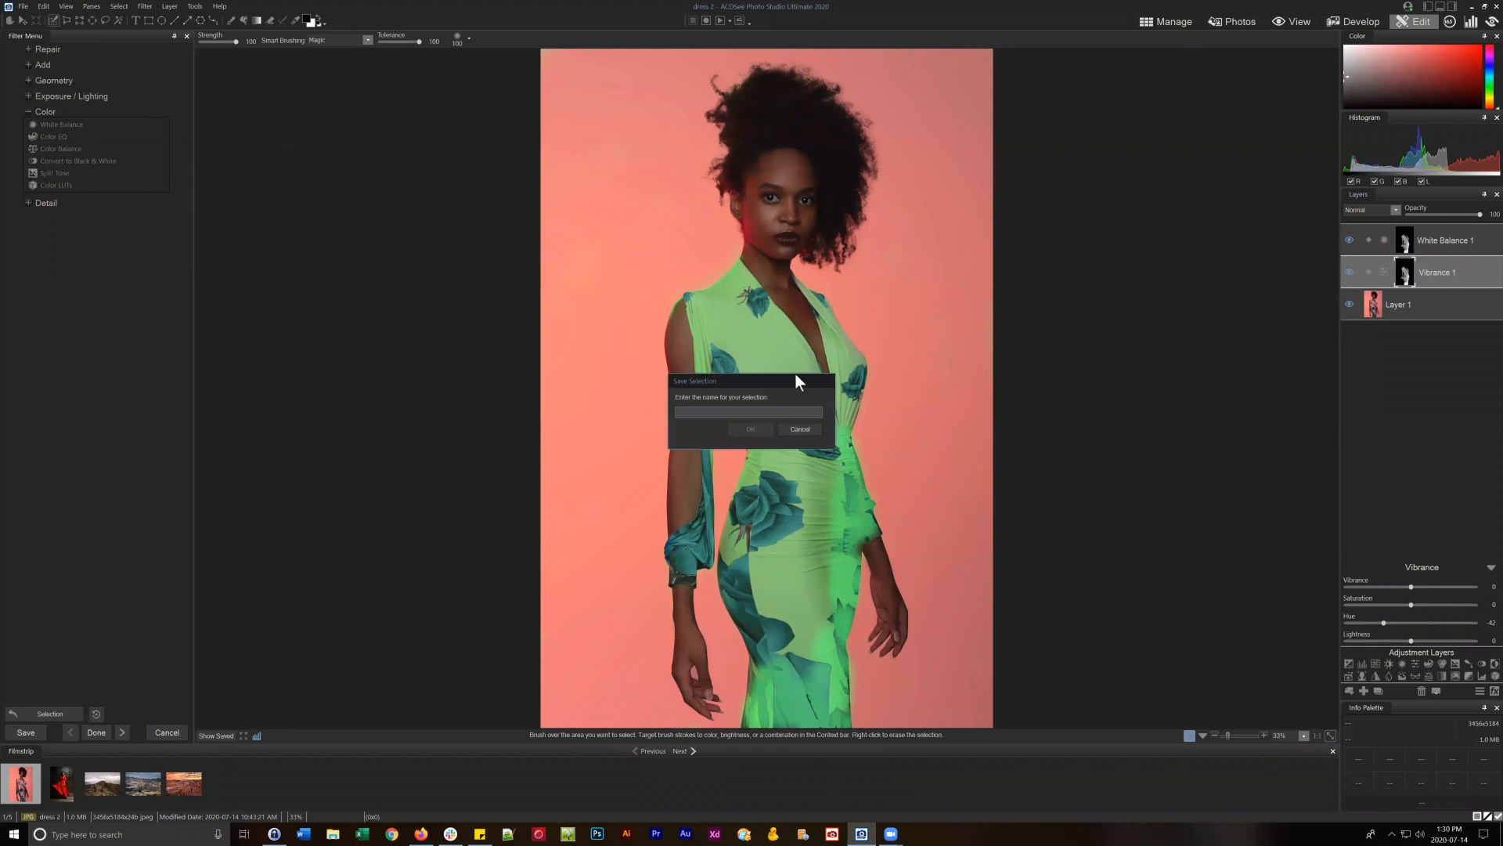
pyautogui.moveTo(796, 374); pyautogui.dragTo(1035, 276)
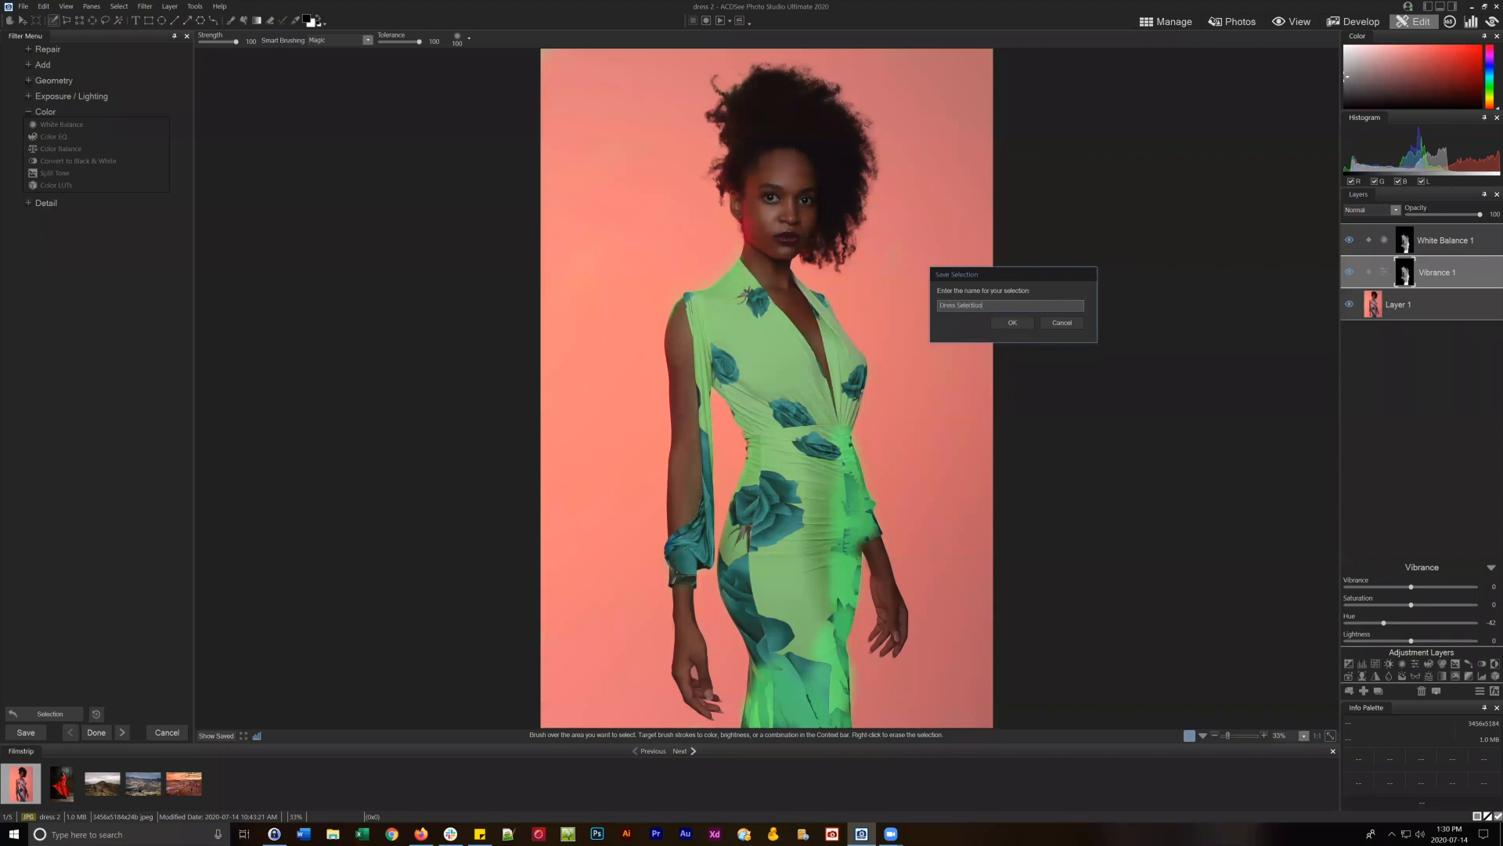
pyautogui.click(1012, 322)
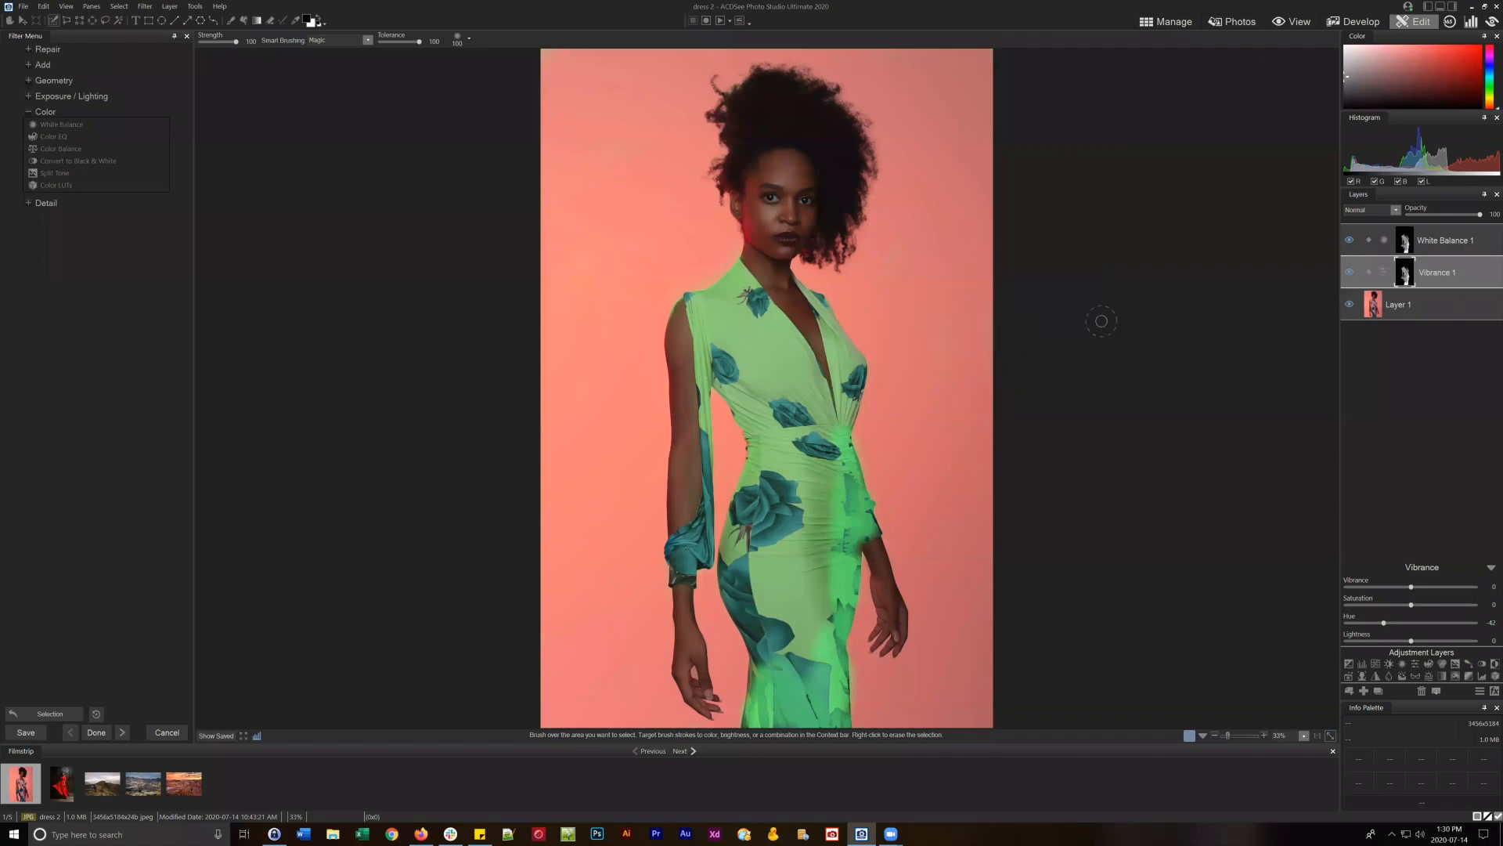
# Clear the current selection and load the saved "Dress Selection" back onto the image.
pyautogui.click(119, 6)
pyautogui.click(157, 35)
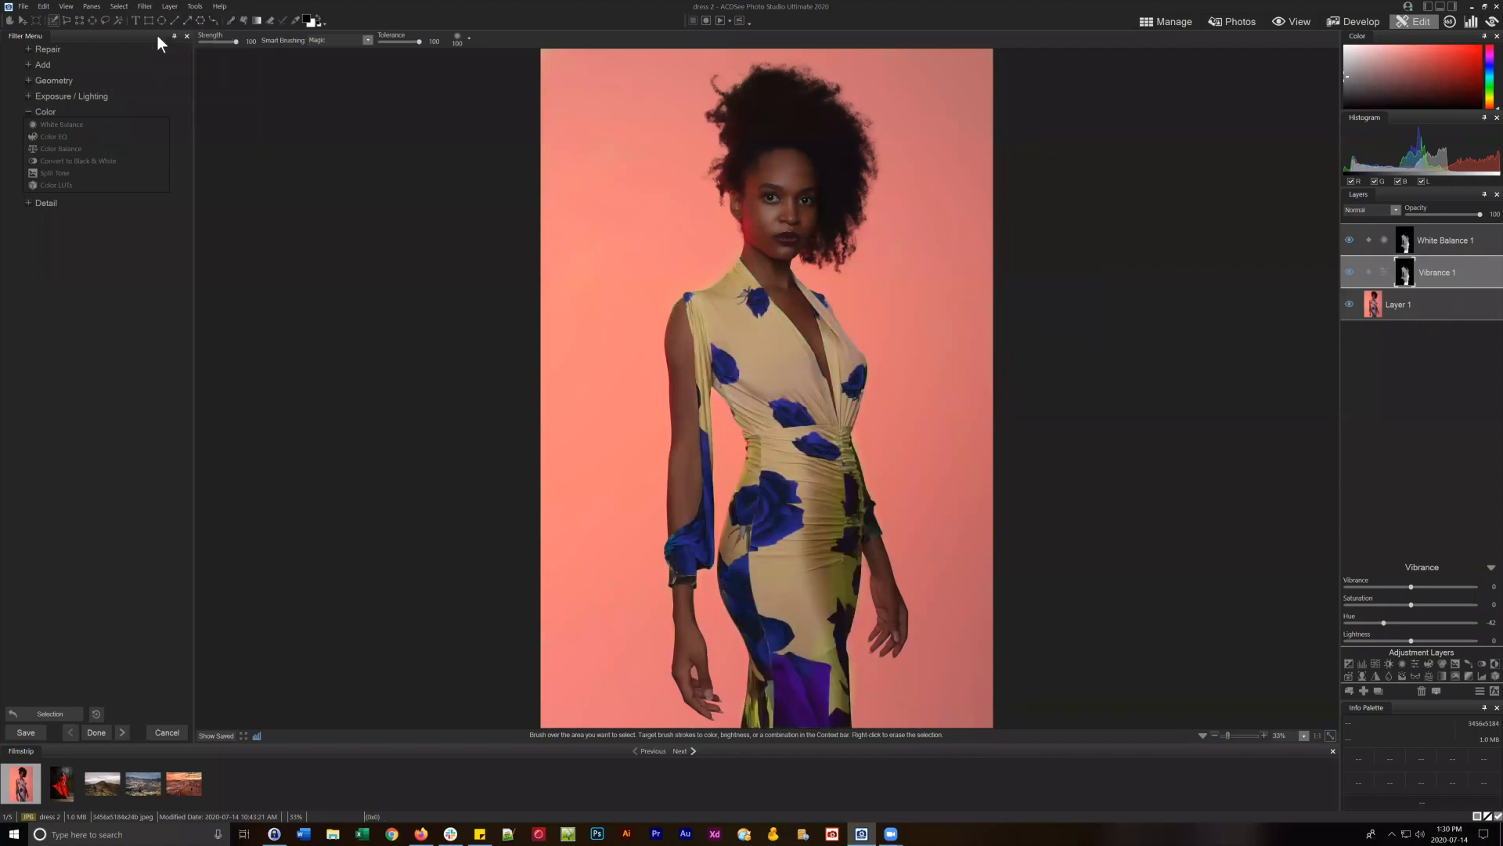
pyautogui.click(124, 7)
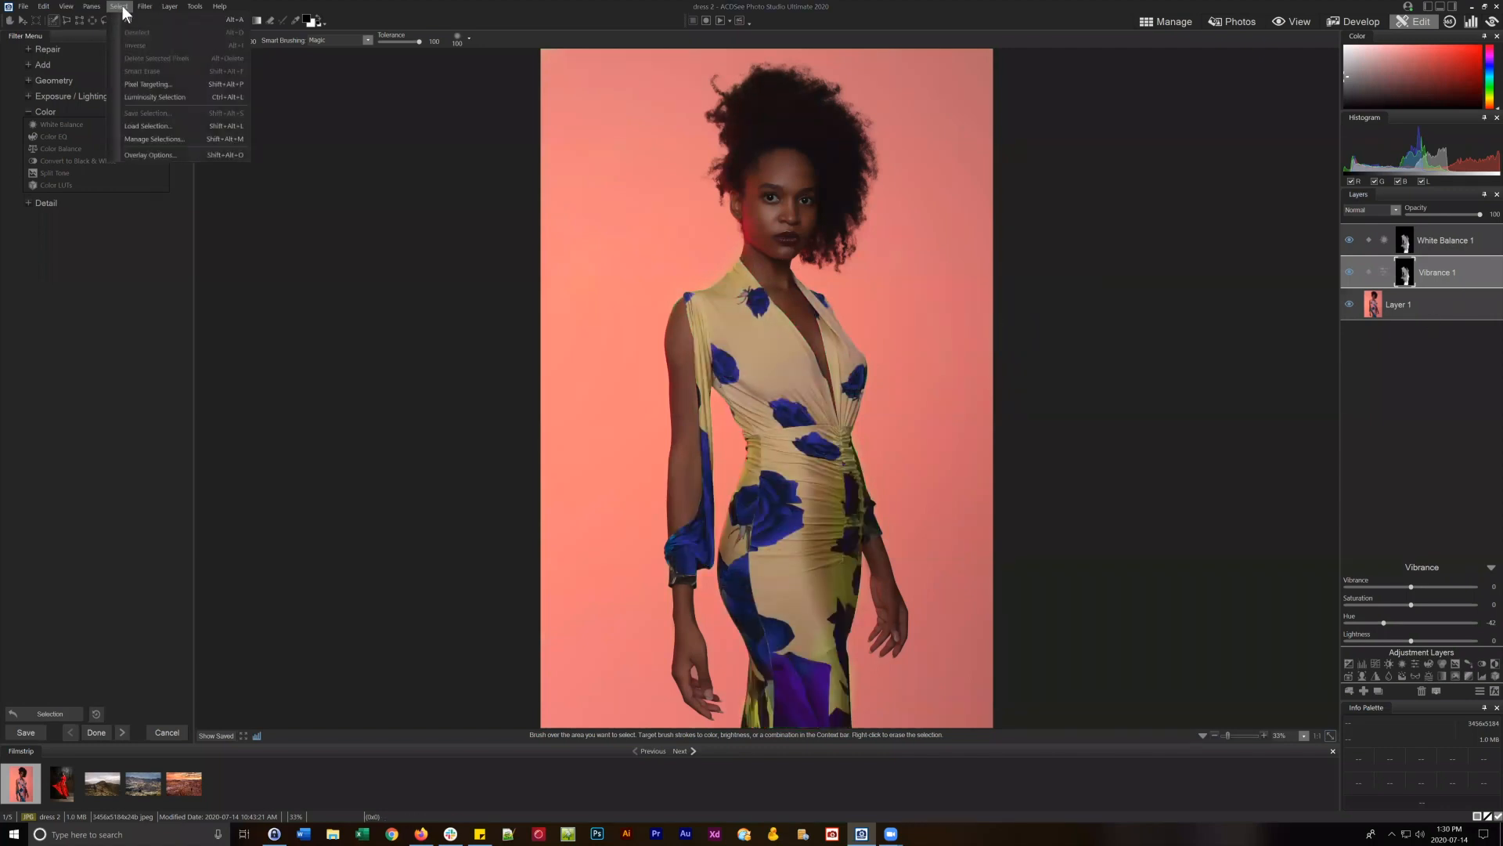
pyautogui.click(184, 129)
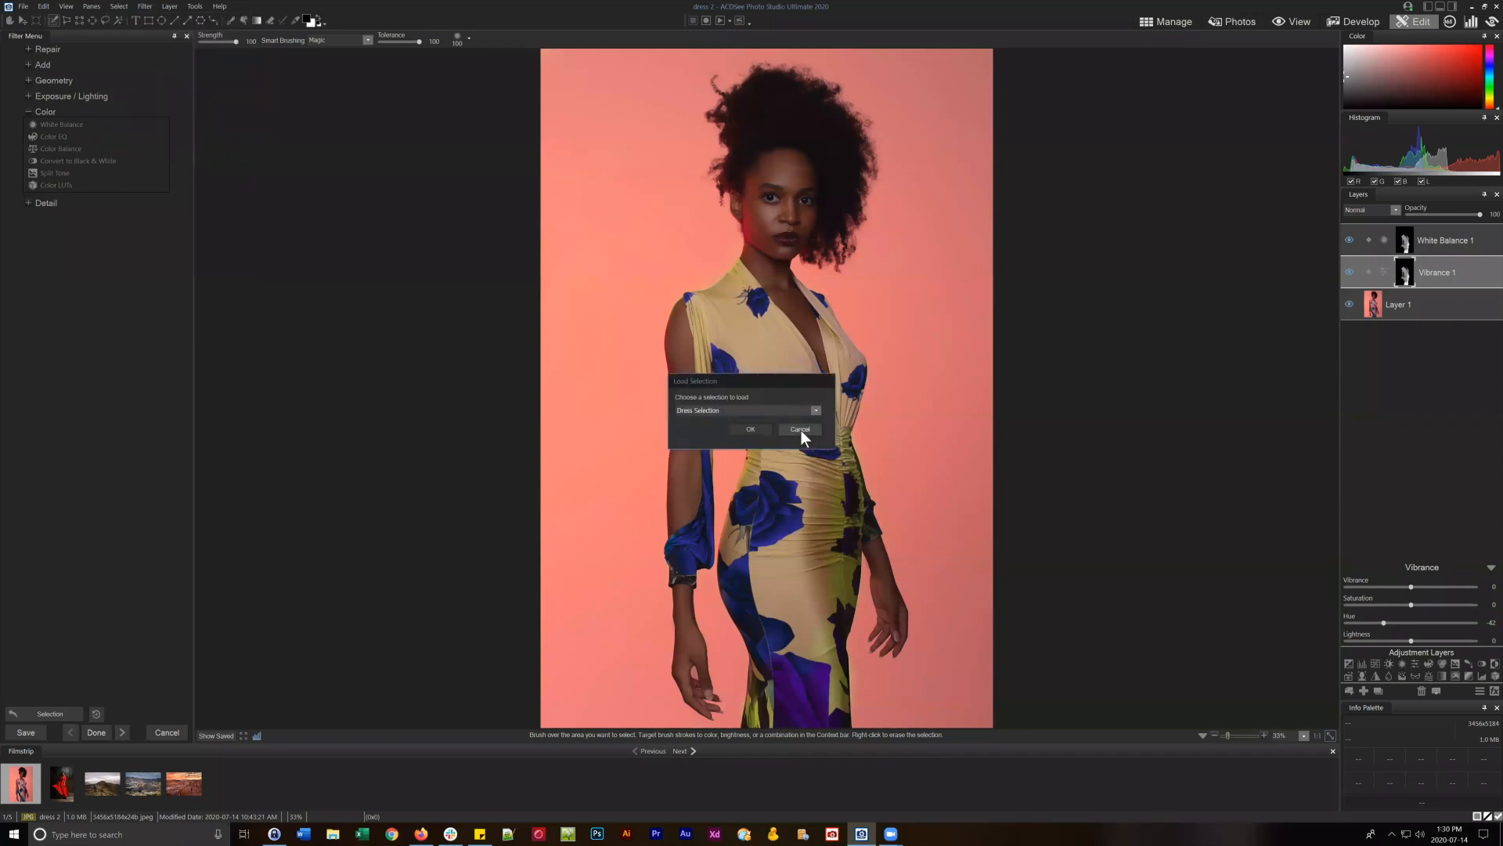
pyautogui.click(800, 429)
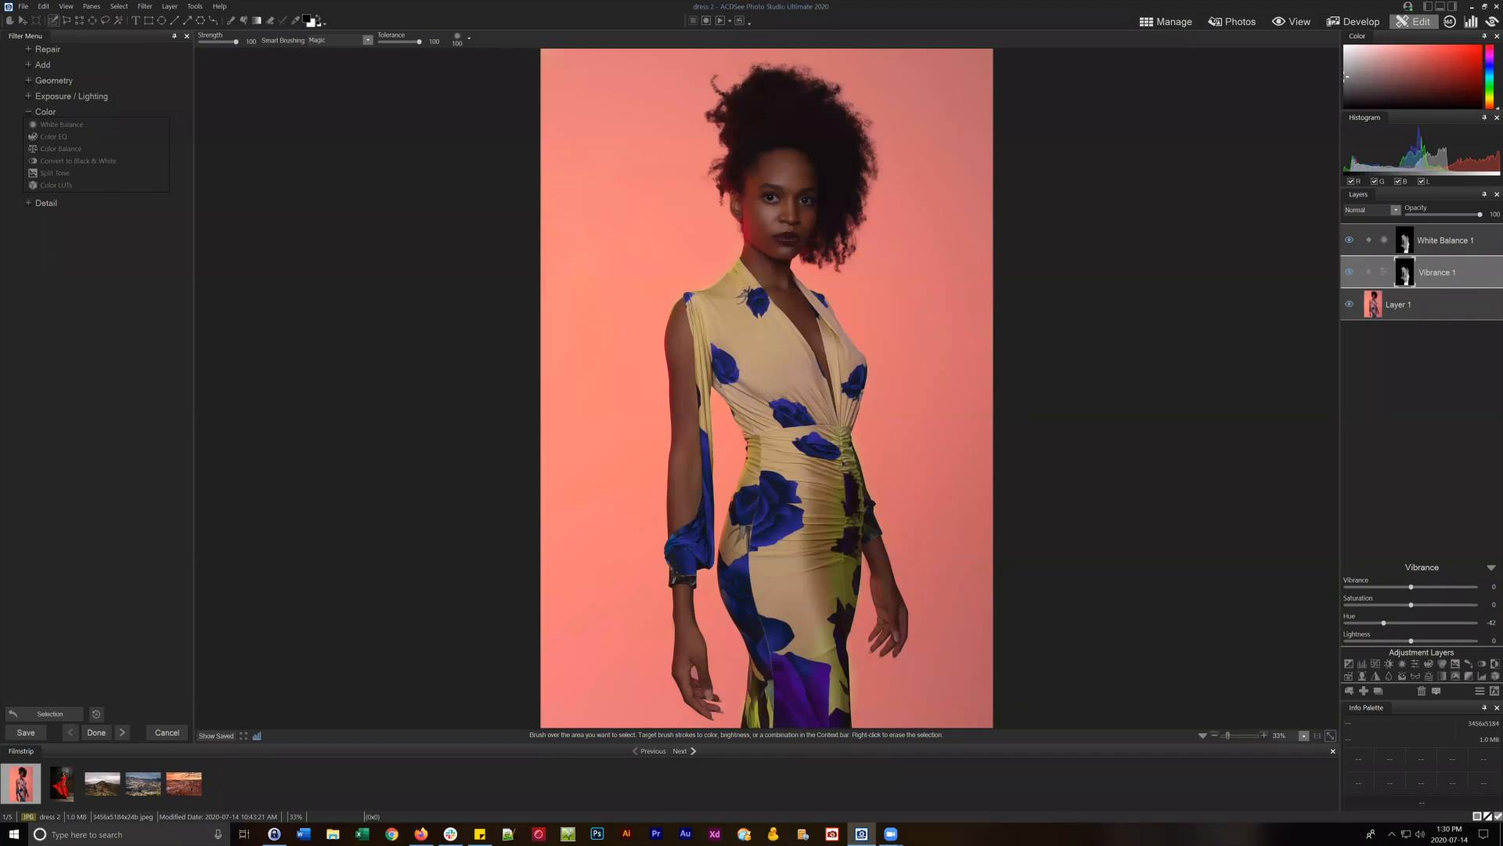
pyautogui.click(119, 7)
pyautogui.click(172, 130)
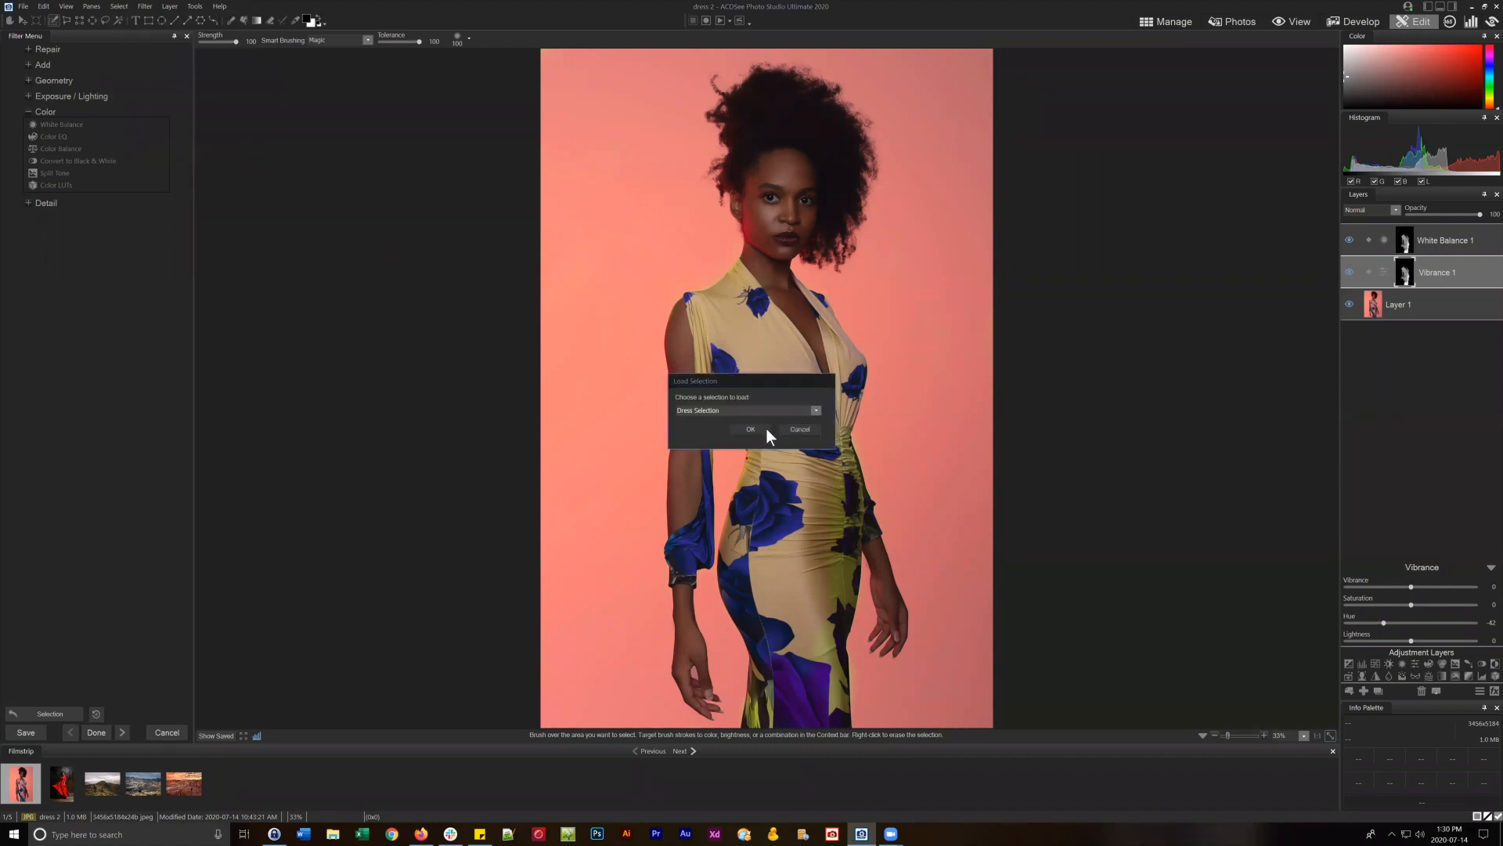
pyautogui.click(750, 429)
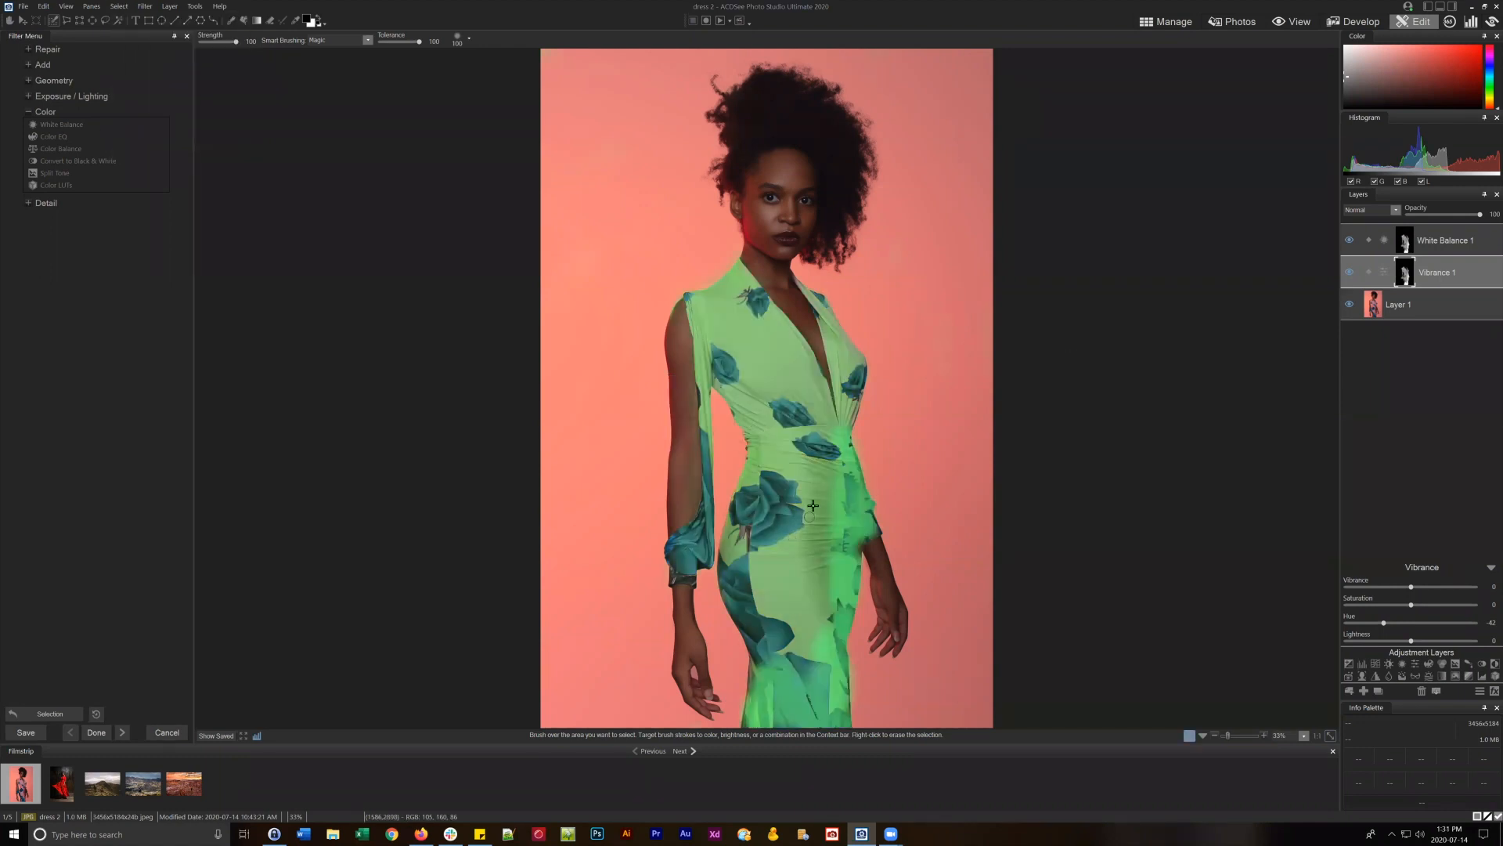
# Brush the floral patches on the waist, skirt and sleeve into the dress selection.
pyautogui.scroll(2, 815, 638)
pyautogui.scroll(-2, 757, 509)
pyautogui.moveTo(774, 493)
pyautogui.mouseDown()
pyautogui.moveTo(757, 534)
pyautogui.moveTo(766, 471)
pyautogui.moveTo(745, 553)
pyautogui.moveTo(747, 496)
pyautogui.moveTo(760, 547)
pyautogui.moveTo(782, 460)
pyautogui.moveTo(796, 522)
pyautogui.moveTo(819, 438)
pyautogui.moveTo(817, 454)
pyautogui.moveTo(780, 424)
pyautogui.moveTo(811, 436)
pyautogui.moveTo(802, 459)
pyautogui.moveTo(791, 438)
pyautogui.moveTo(841, 463)
pyautogui.moveTo(821, 468)
pyautogui.moveTo(815, 547)
pyautogui.moveTo(825, 487)
pyautogui.moveTo(837, 505)
pyautogui.moveTo(811, 695)
pyautogui.moveTo(801, 668)
pyautogui.moveTo(755, 664)
pyautogui.moveTo(728, 550)
pyautogui.moveTo(757, 619)
pyautogui.moveTo(762, 555)
pyautogui.moveTo(792, 602)
pyautogui.mouseUp()
pyautogui.moveTo(693, 546)
pyautogui.mouseDown()
pyautogui.moveTo(704, 440)
pyautogui.moveTo(702, 529)
pyautogui.moveTo(688, 458)
pyautogui.moveTo(681, 520)
pyautogui.moveTo(705, 556)
pyautogui.moveTo(703, 529)
pyautogui.mouseUp()
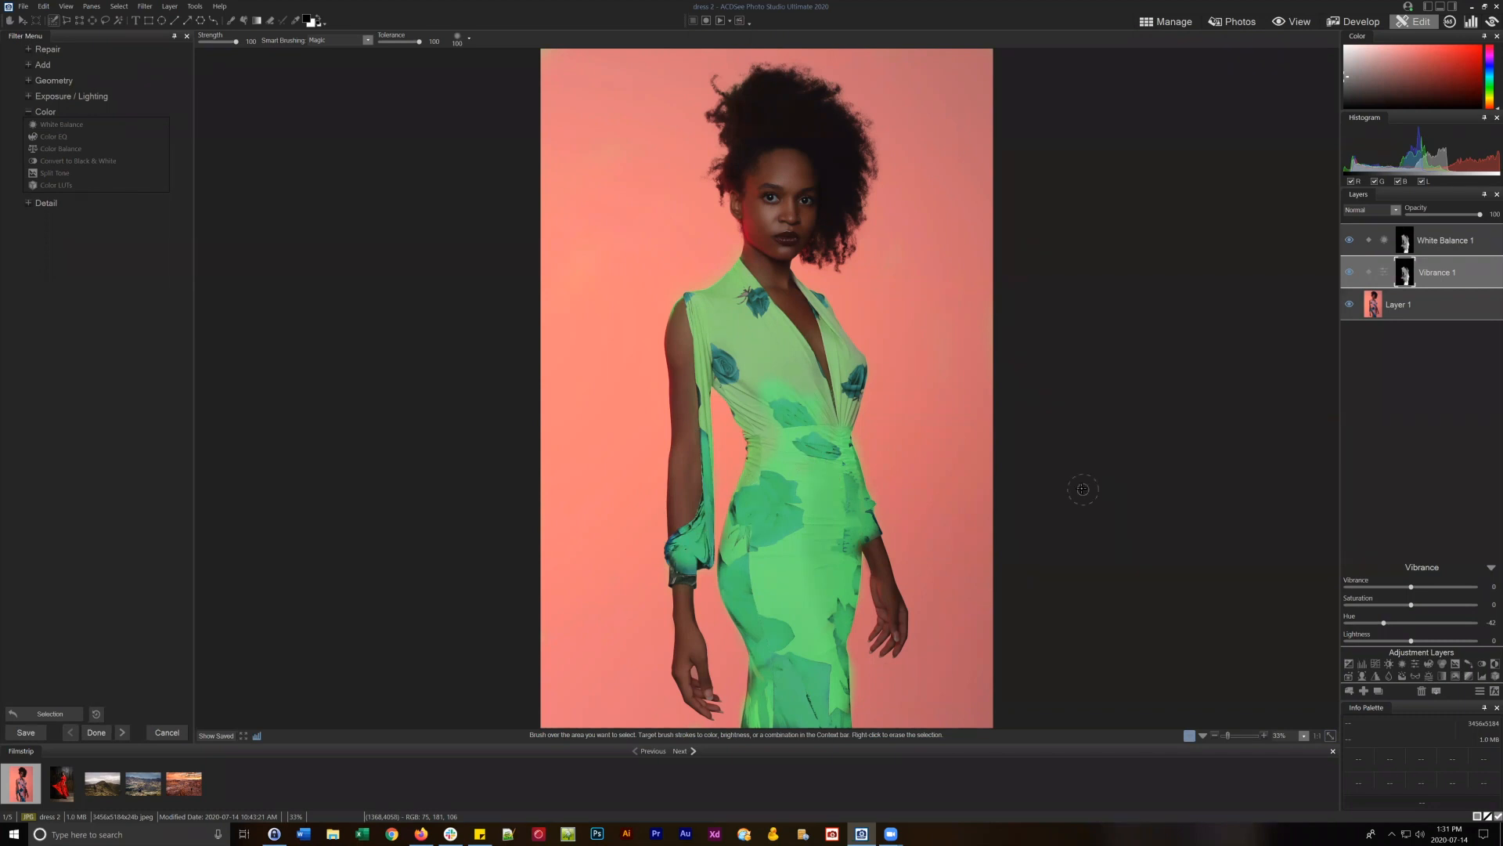
# Inspect the Save Selection dialog without saving, and review the saved "Dress Selection" entry under Manage Selections.
pyautogui.click(119, 7)
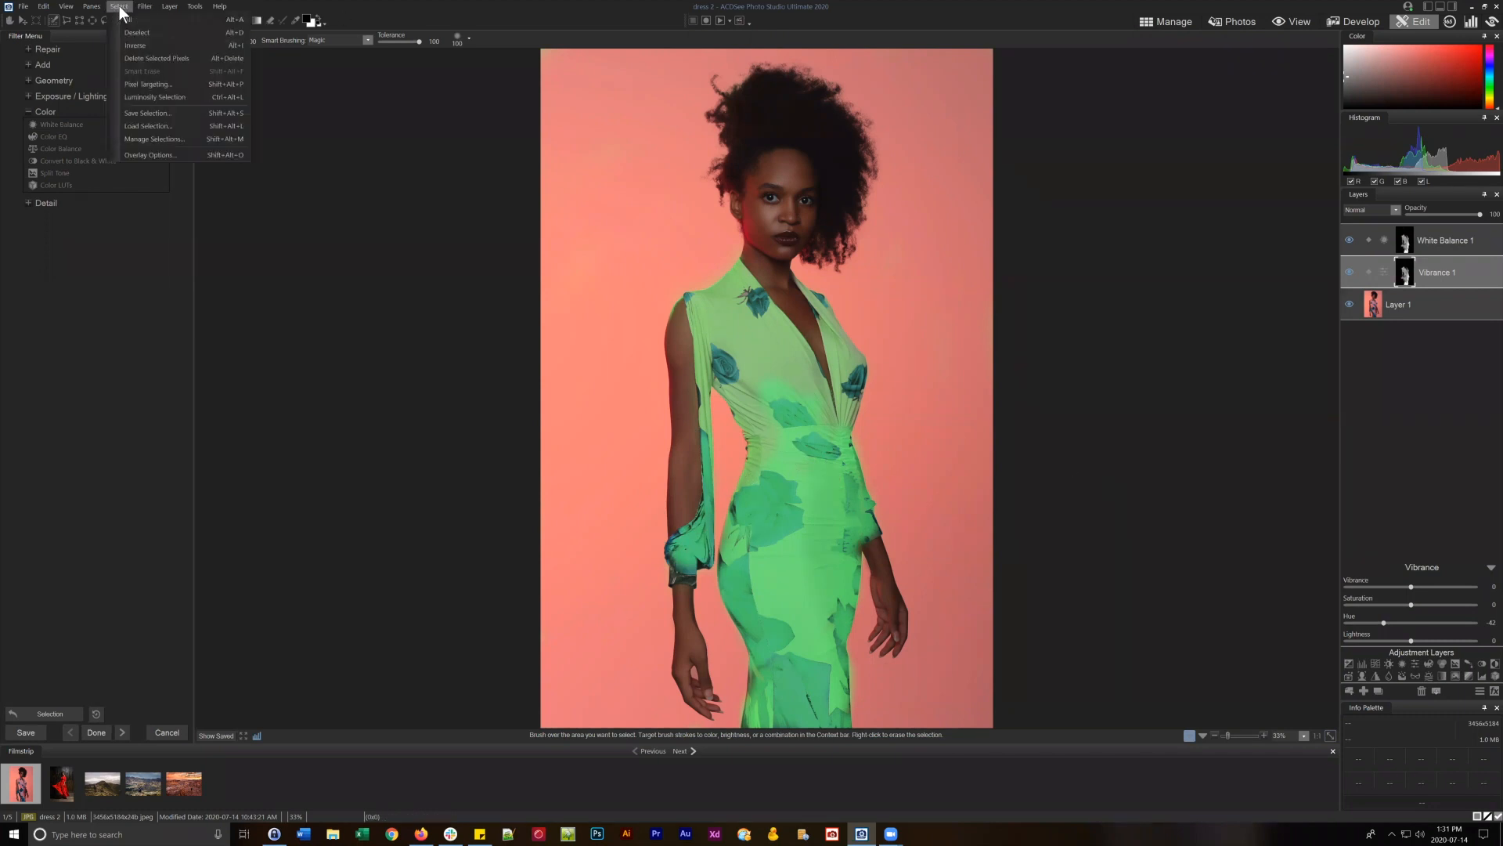
pyautogui.click(154, 111)
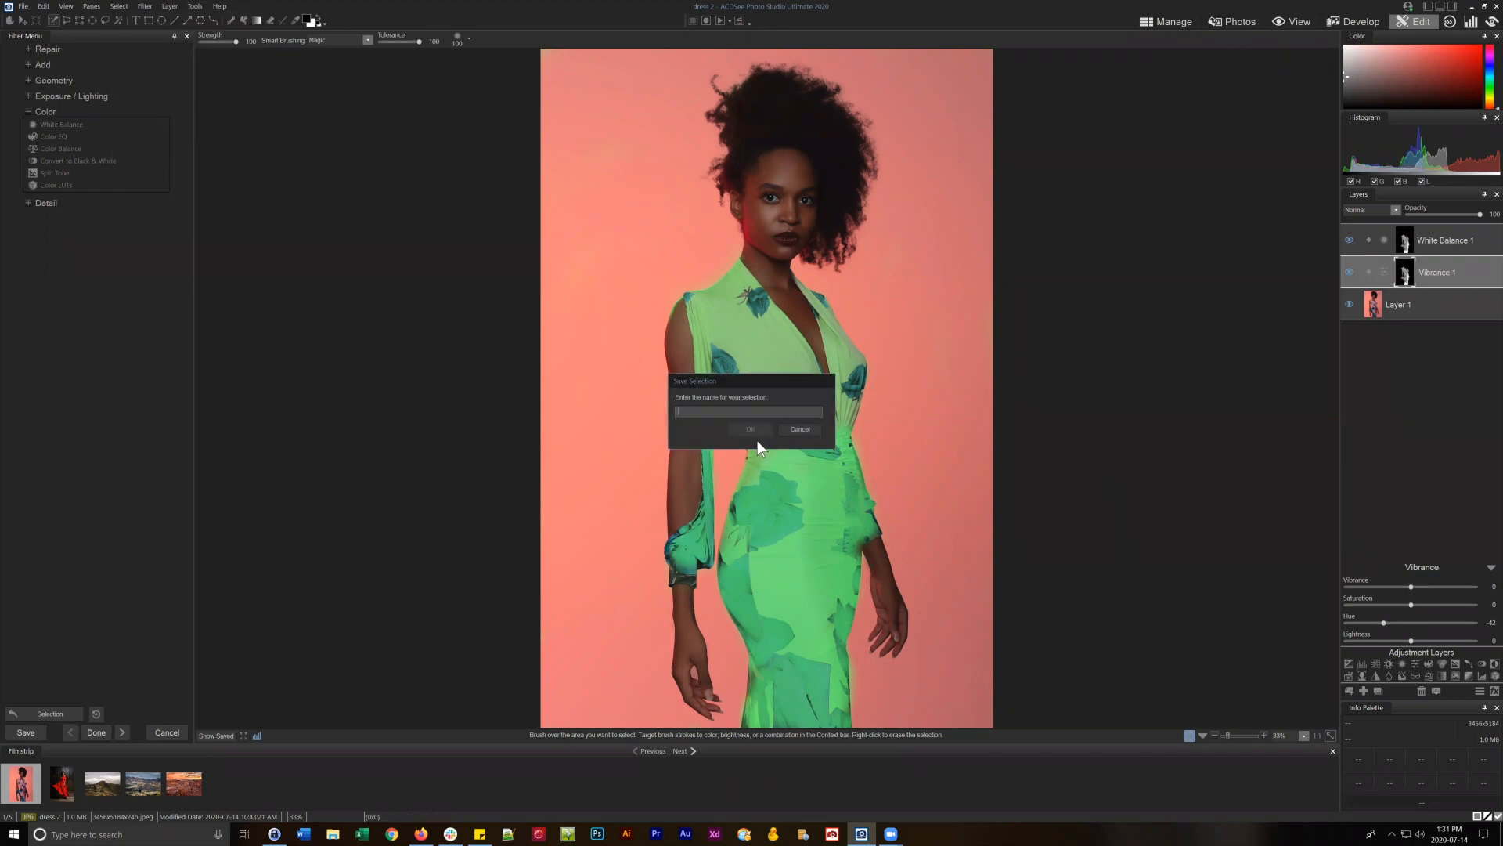
pyautogui.click(810, 430)
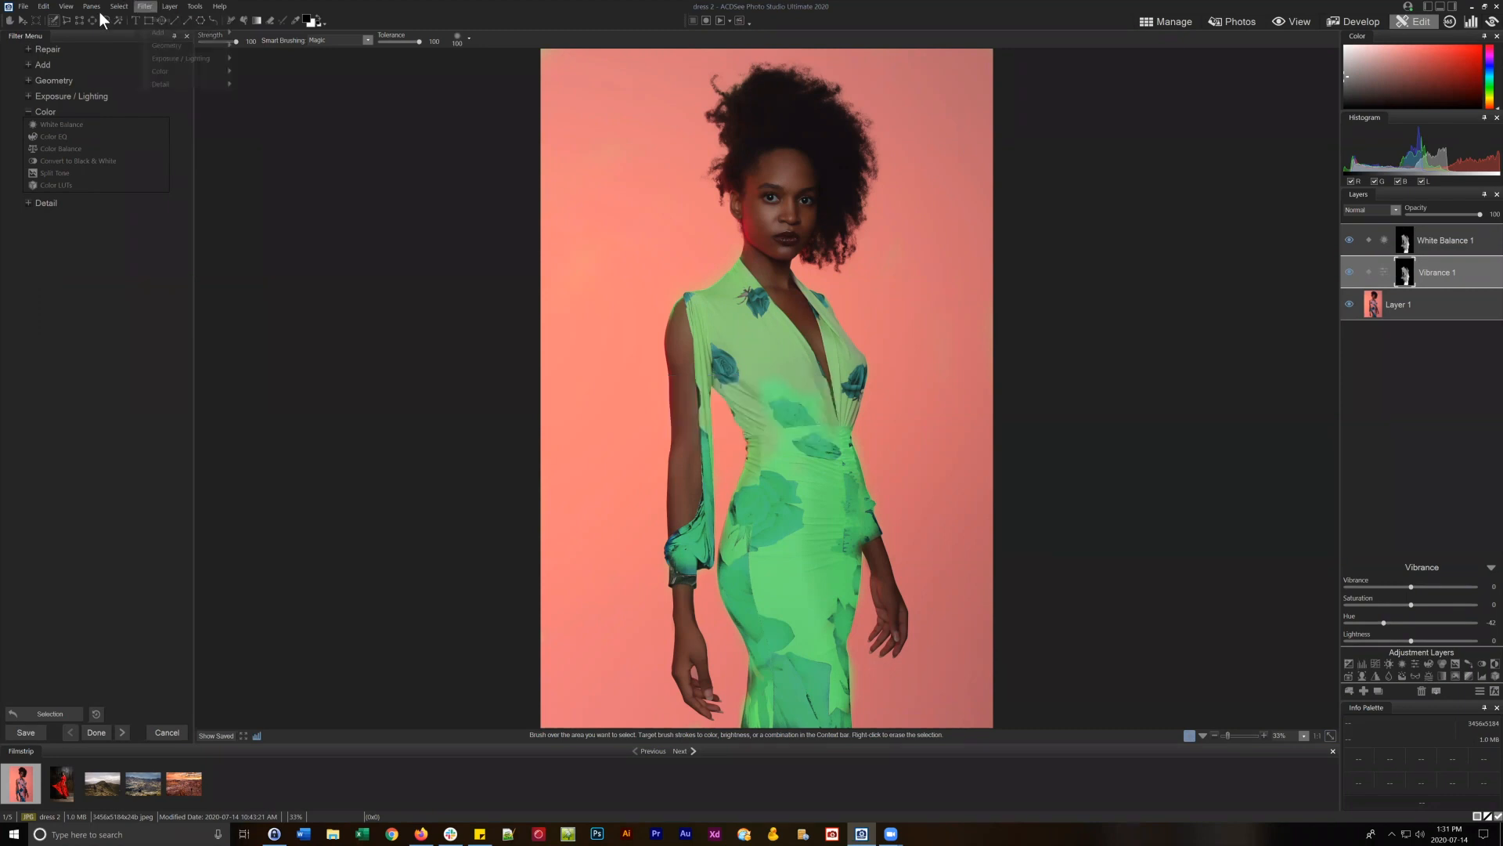
pyautogui.click(119, 7)
pyautogui.click(158, 139)
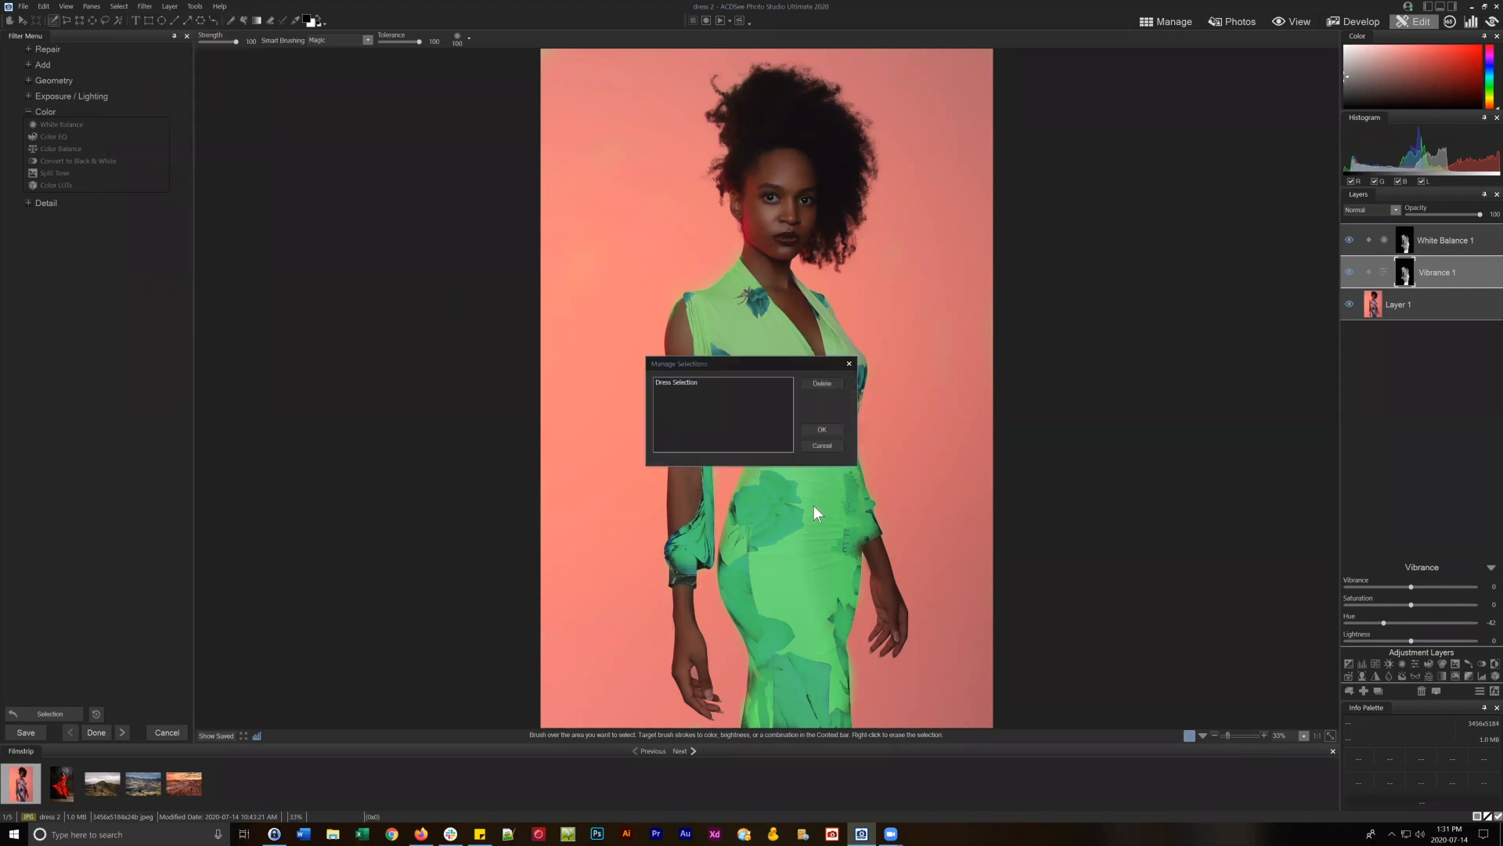
pyautogui.click(713, 384)
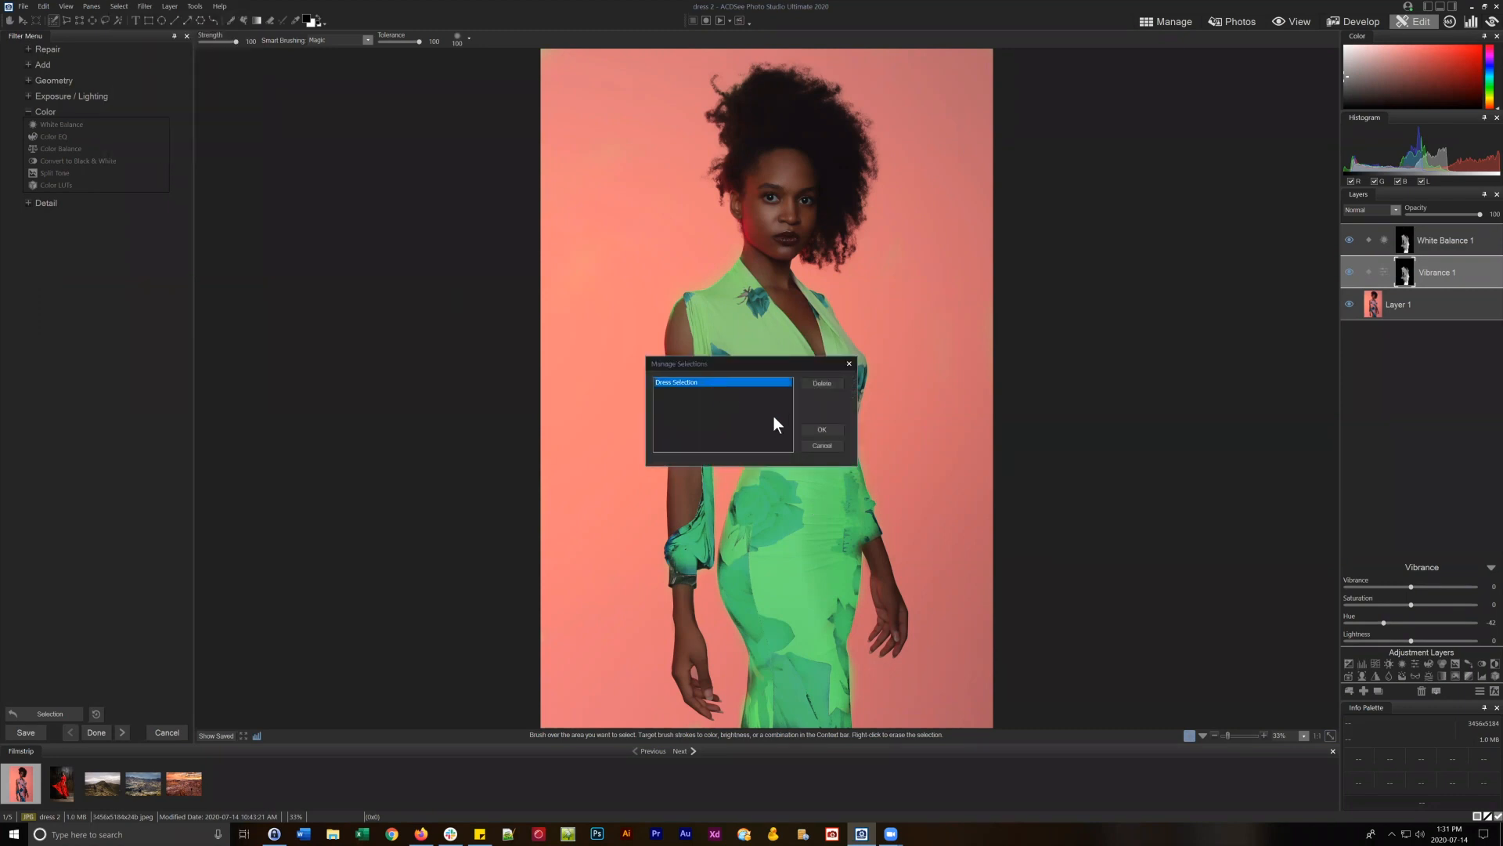
pyautogui.click(820, 430)
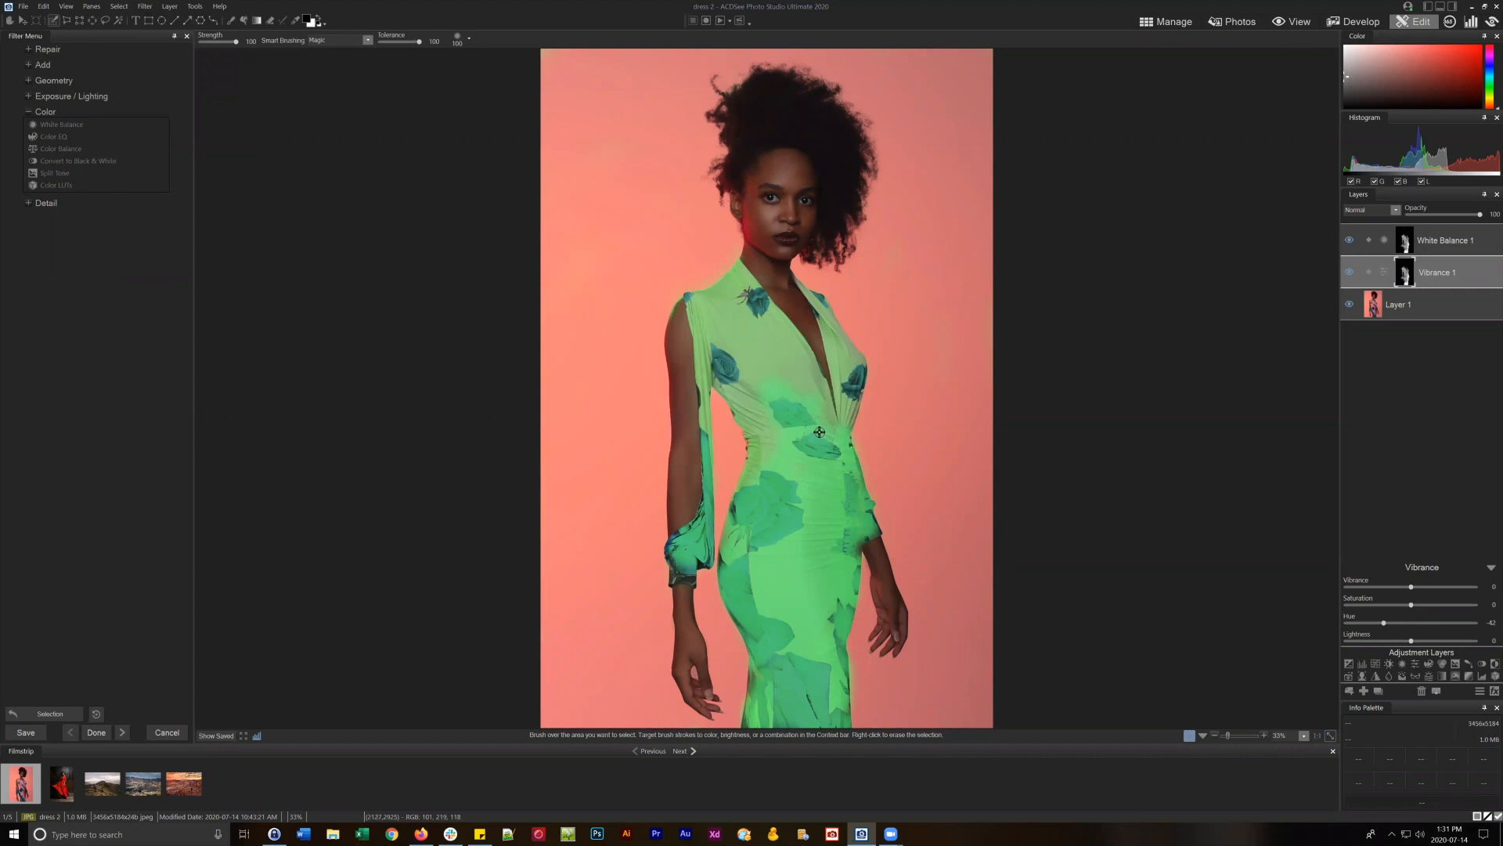
# Deselect the brushed dress selection.
pyautogui.click(122, 6)
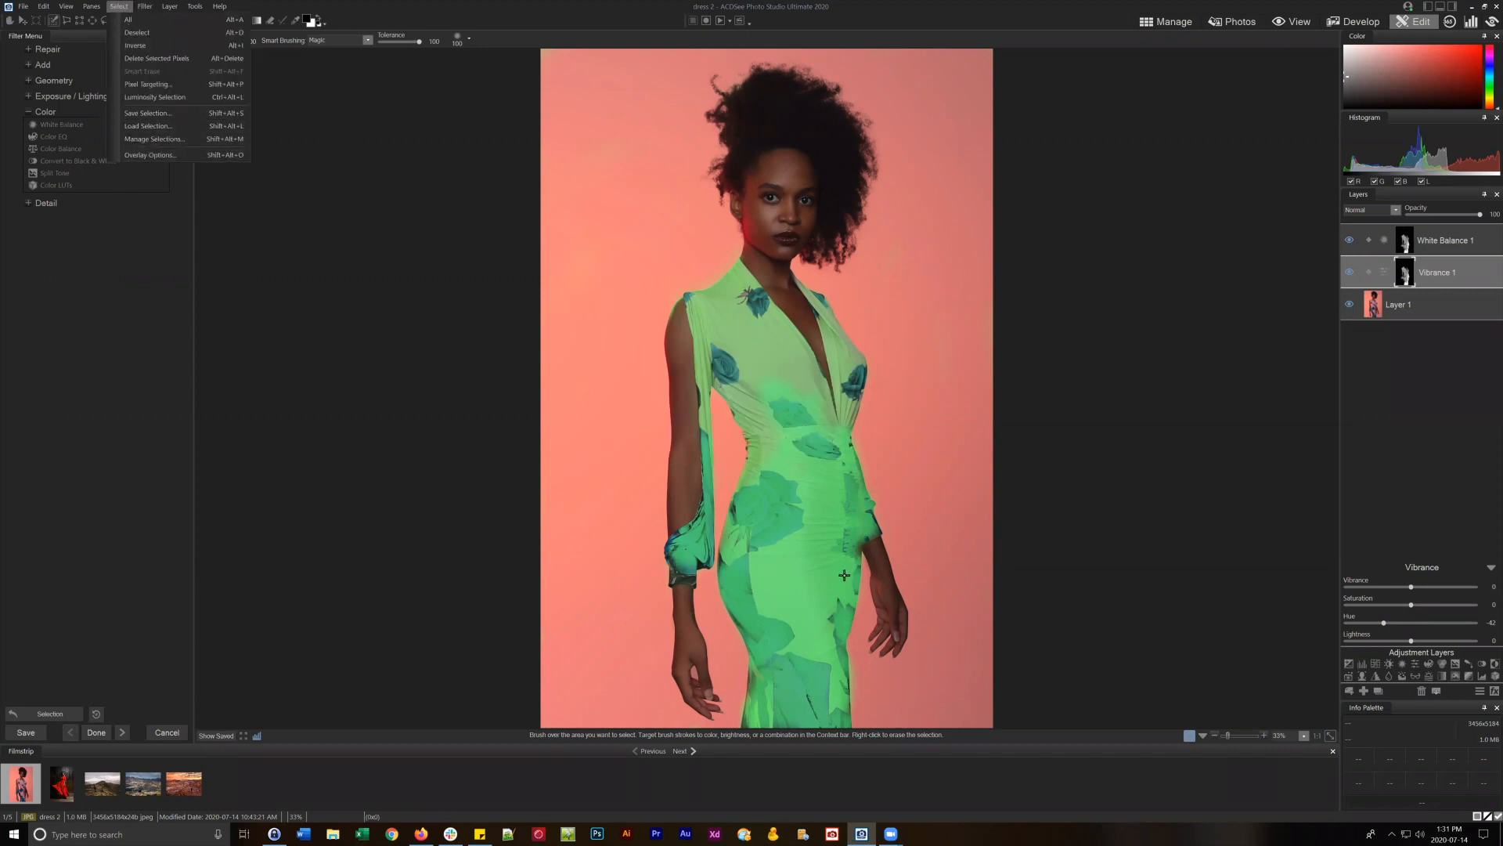
pyautogui.click(1166, 505)
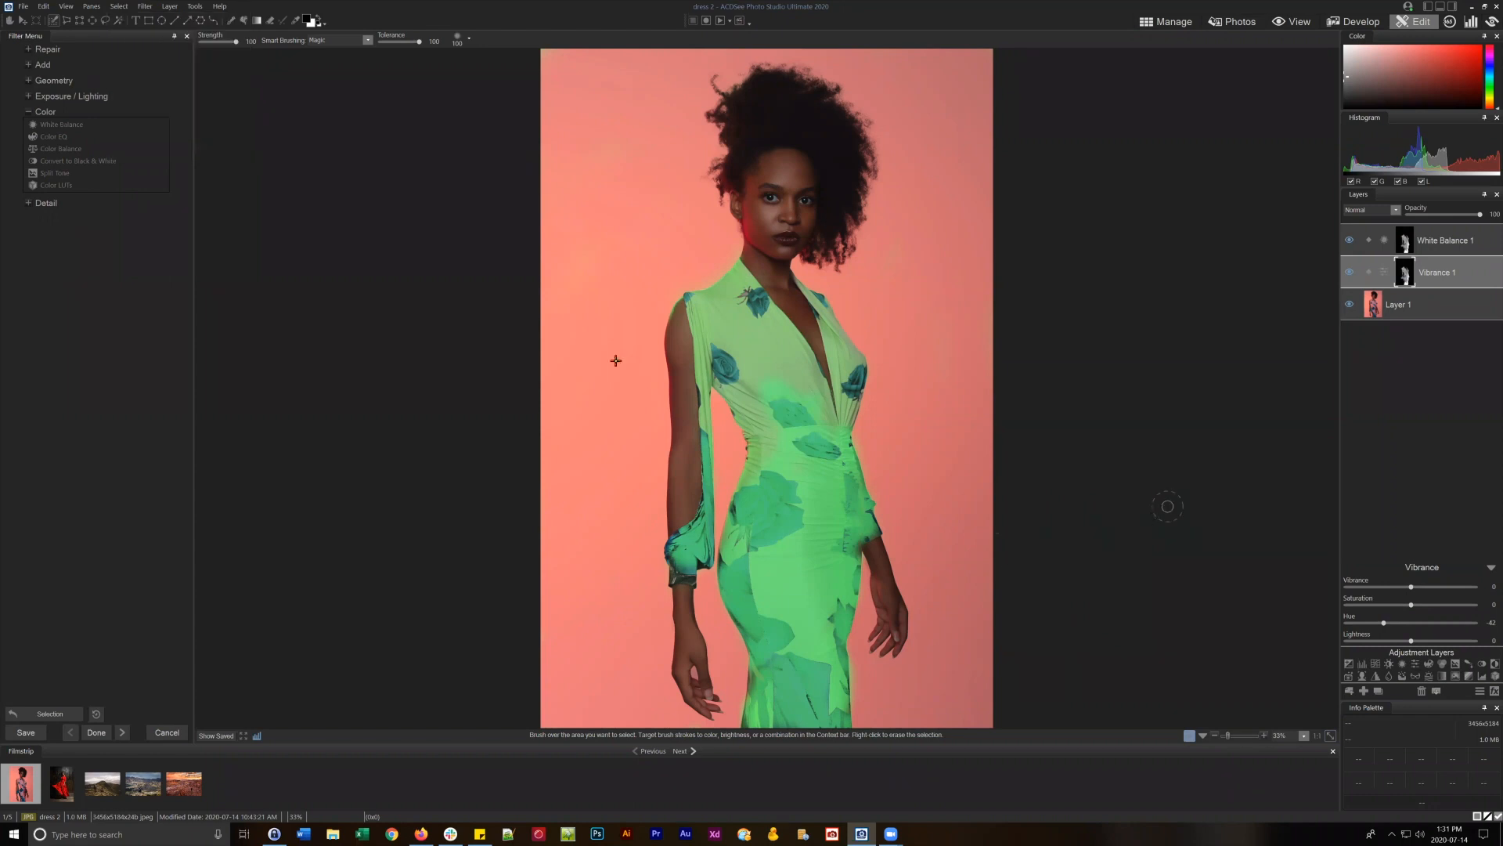
pyautogui.click(121, 8)
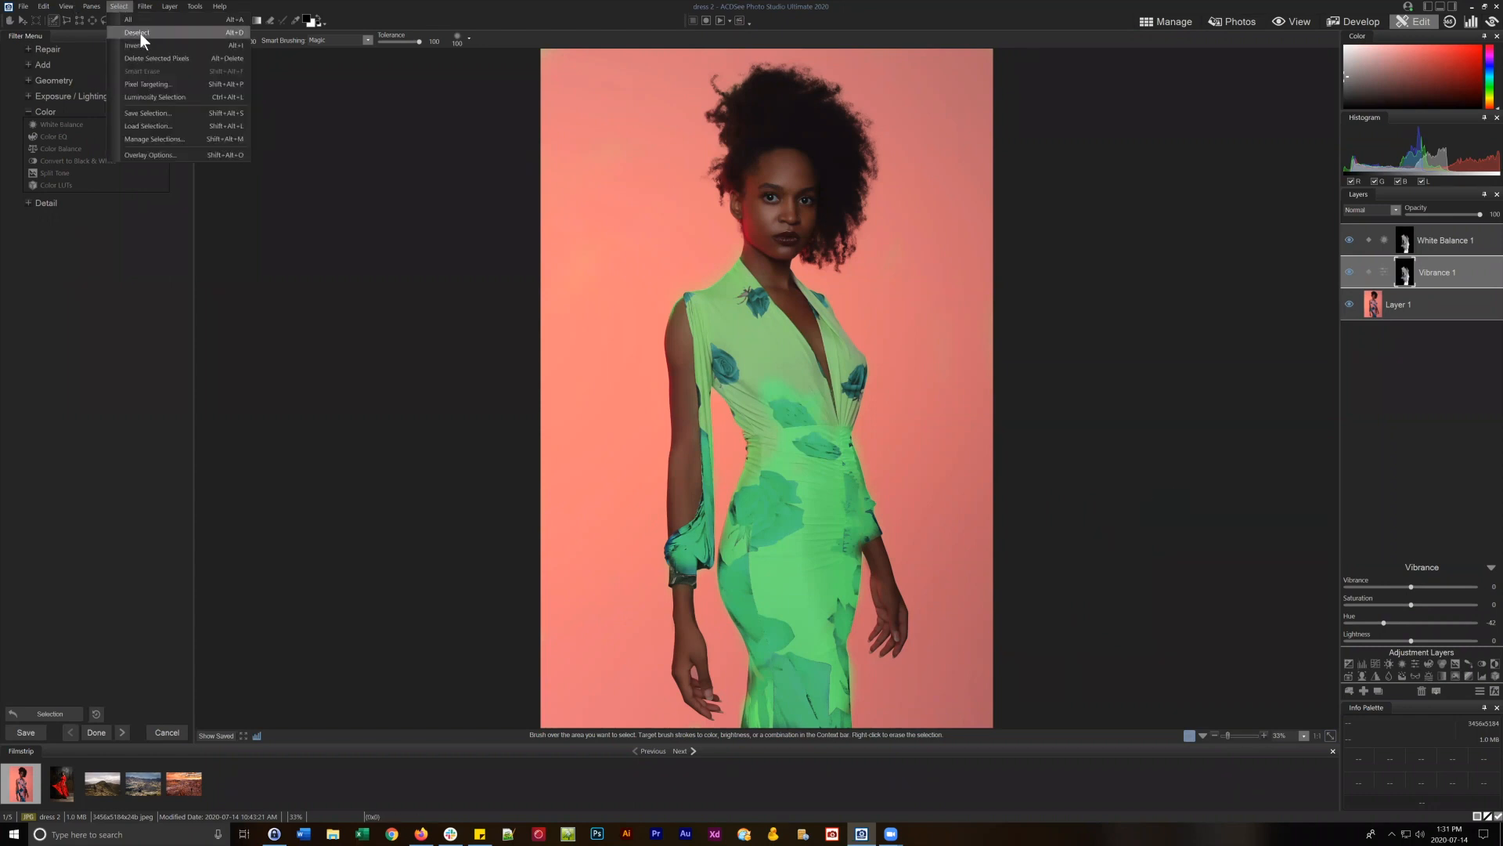
pyautogui.click(139, 33)
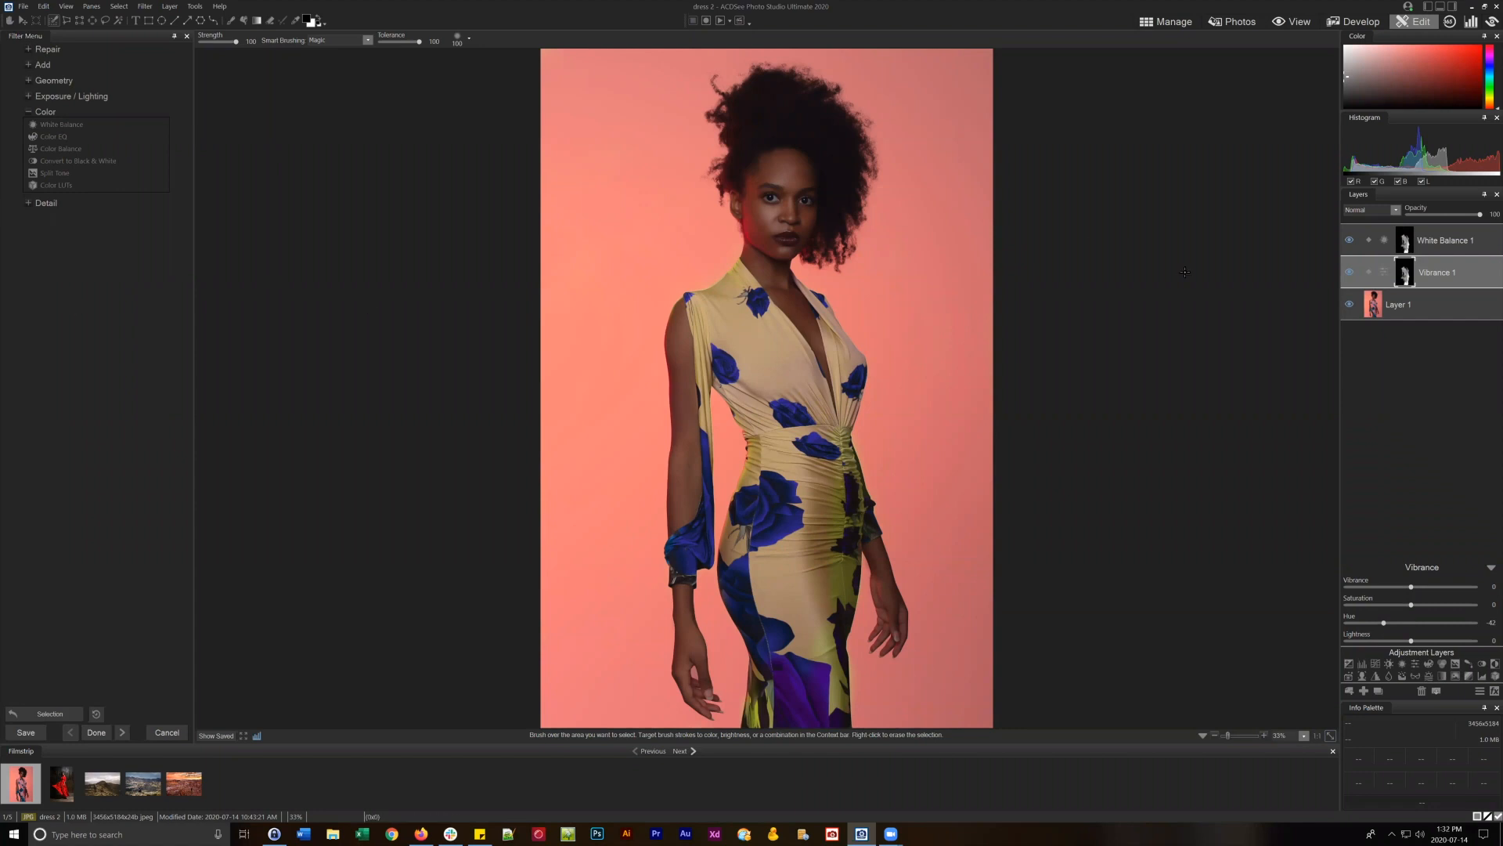
# Leave the dress photo, discarding its changes, and open the sunset photo in Edit mode.
pyautogui.click(1437, 308)
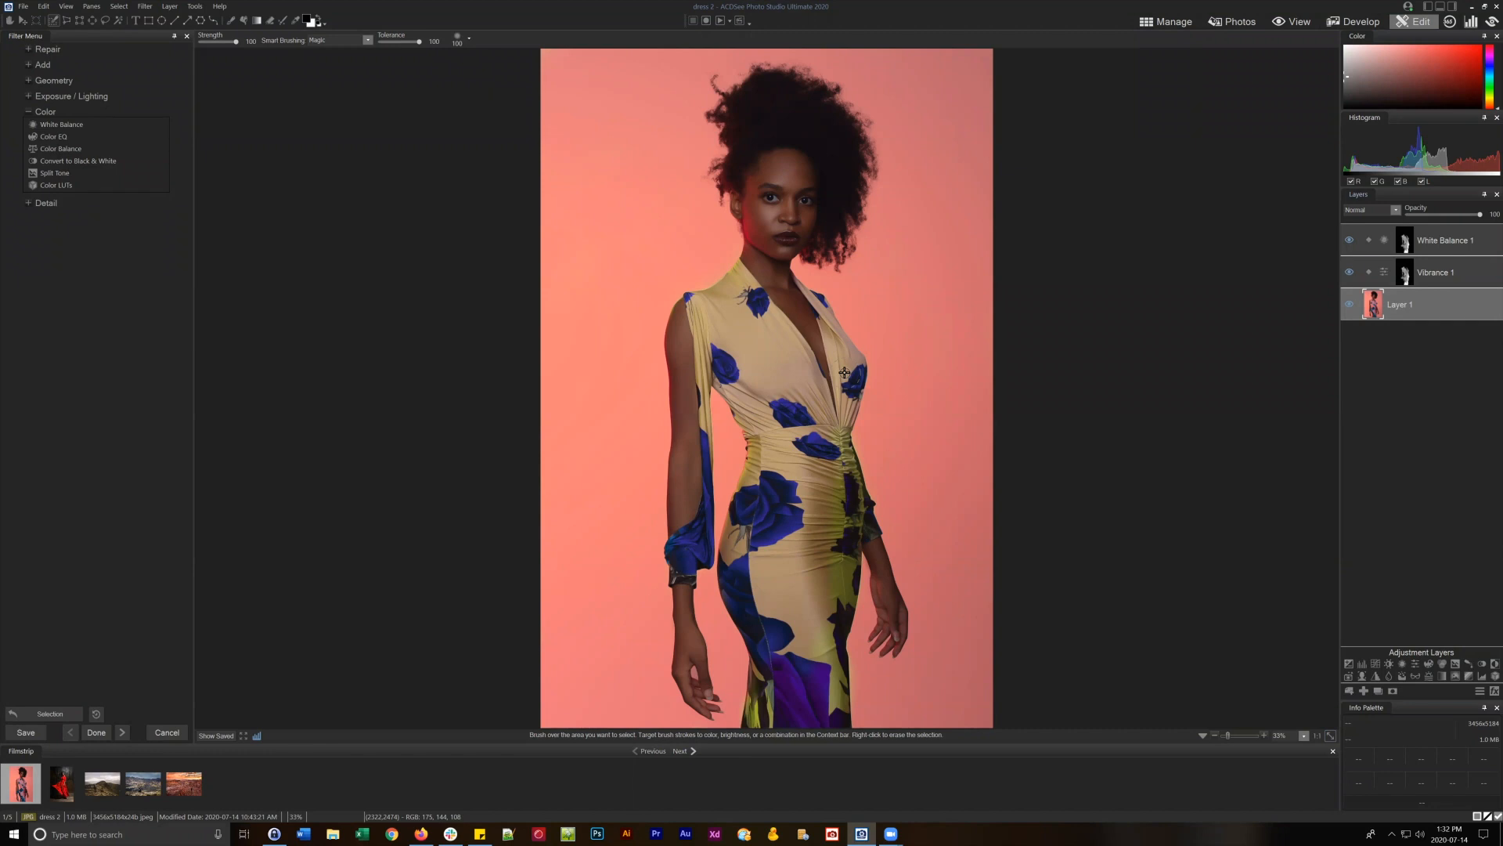
pyautogui.click(1165, 22)
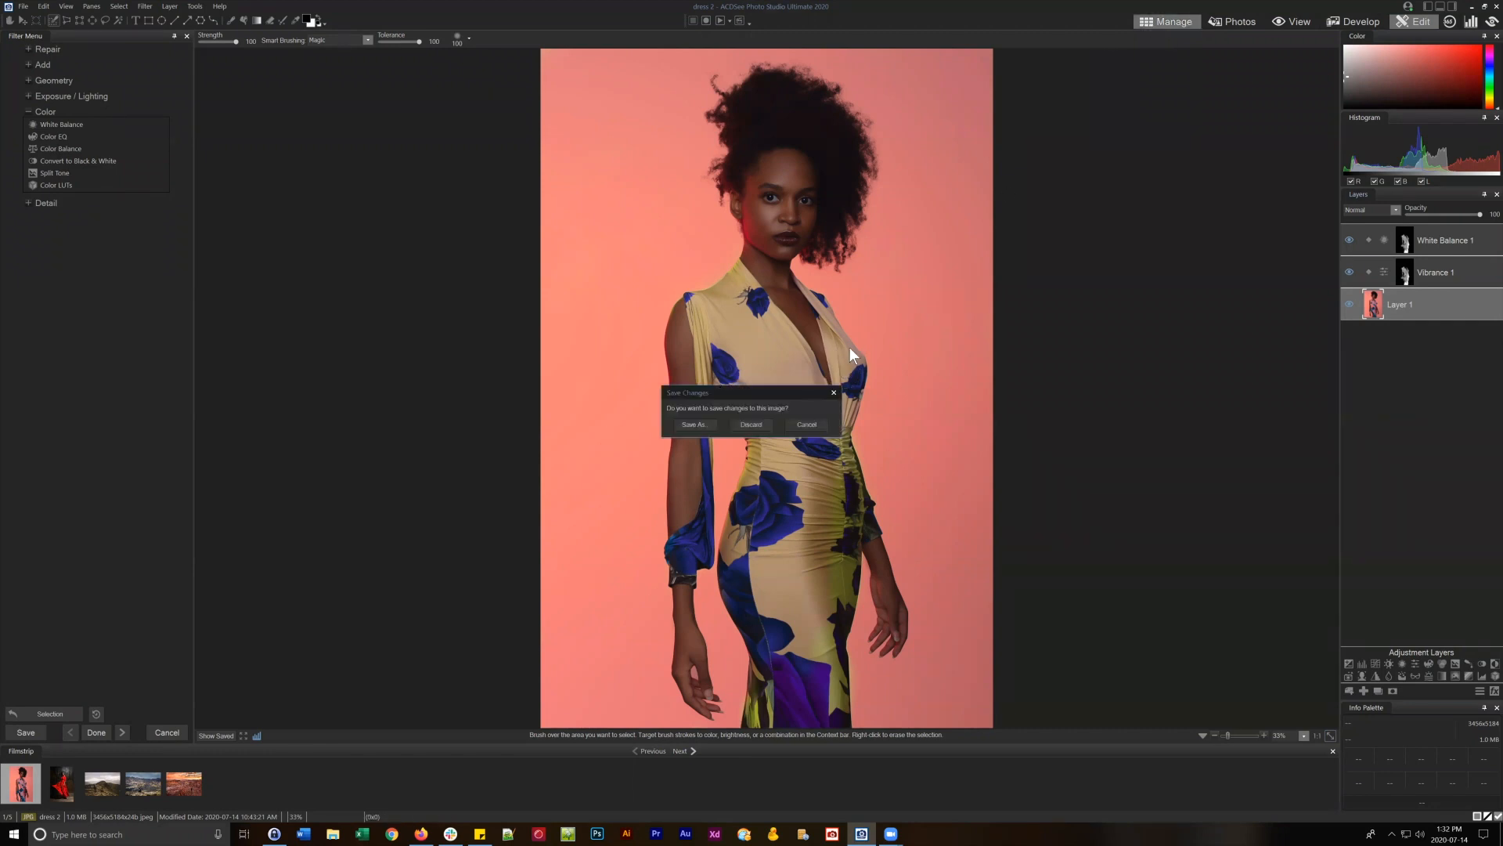
pyautogui.click(750, 424)
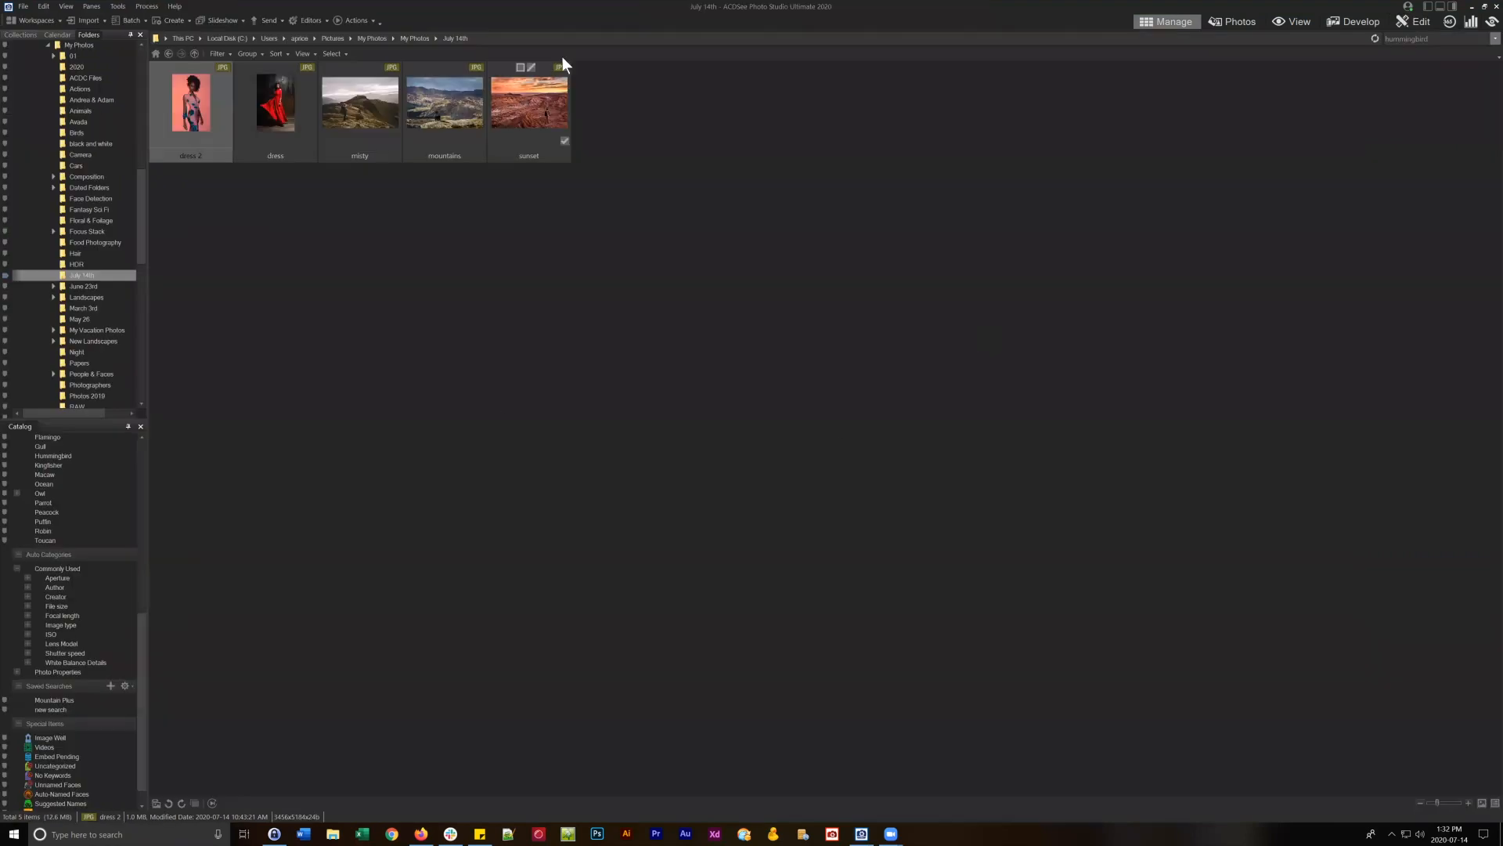
pyautogui.click(569, 123)
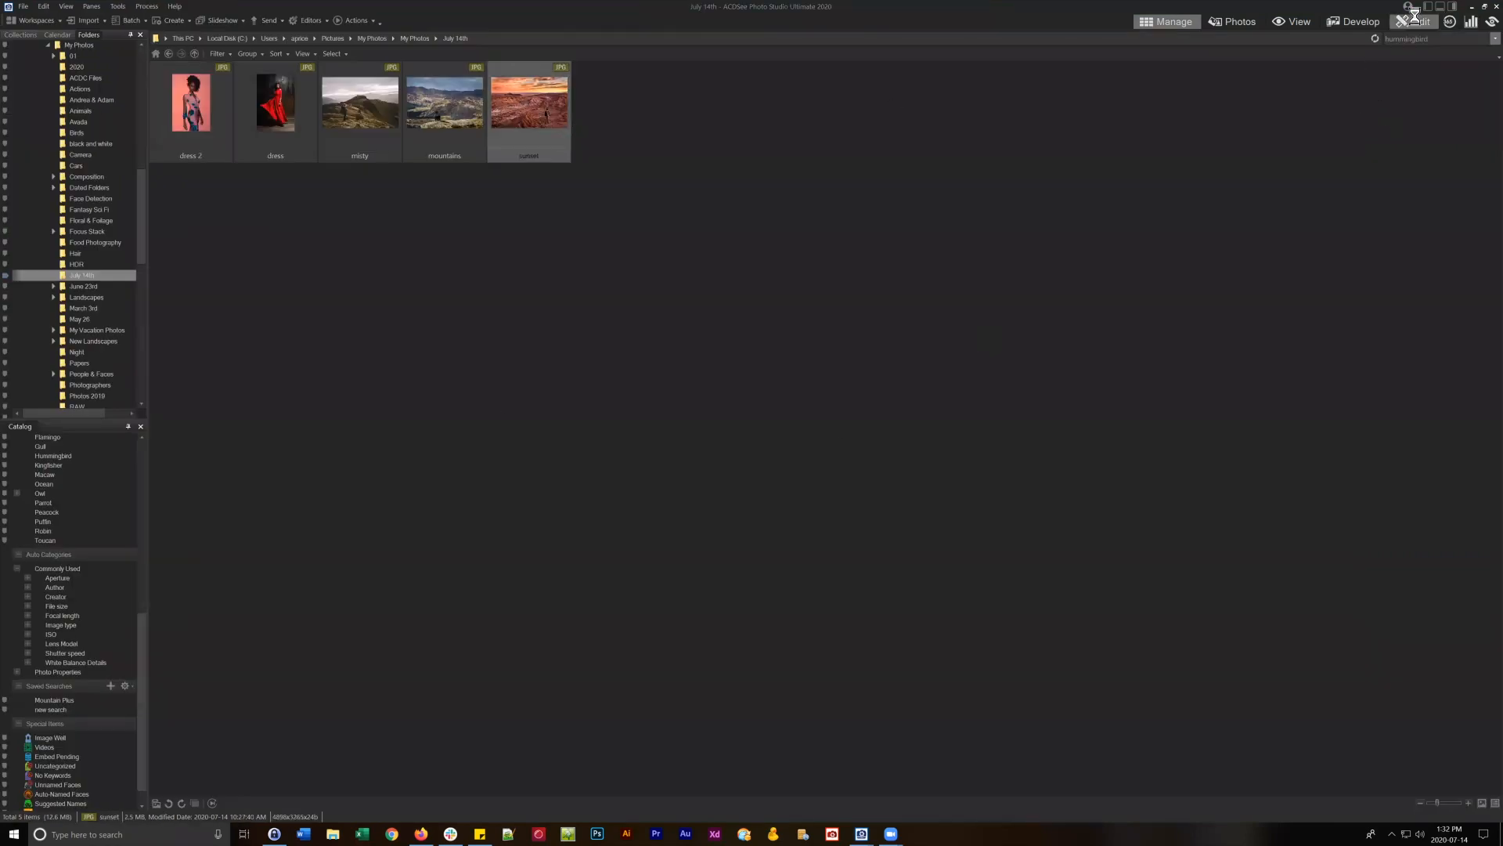
pyautogui.click(1413, 16)
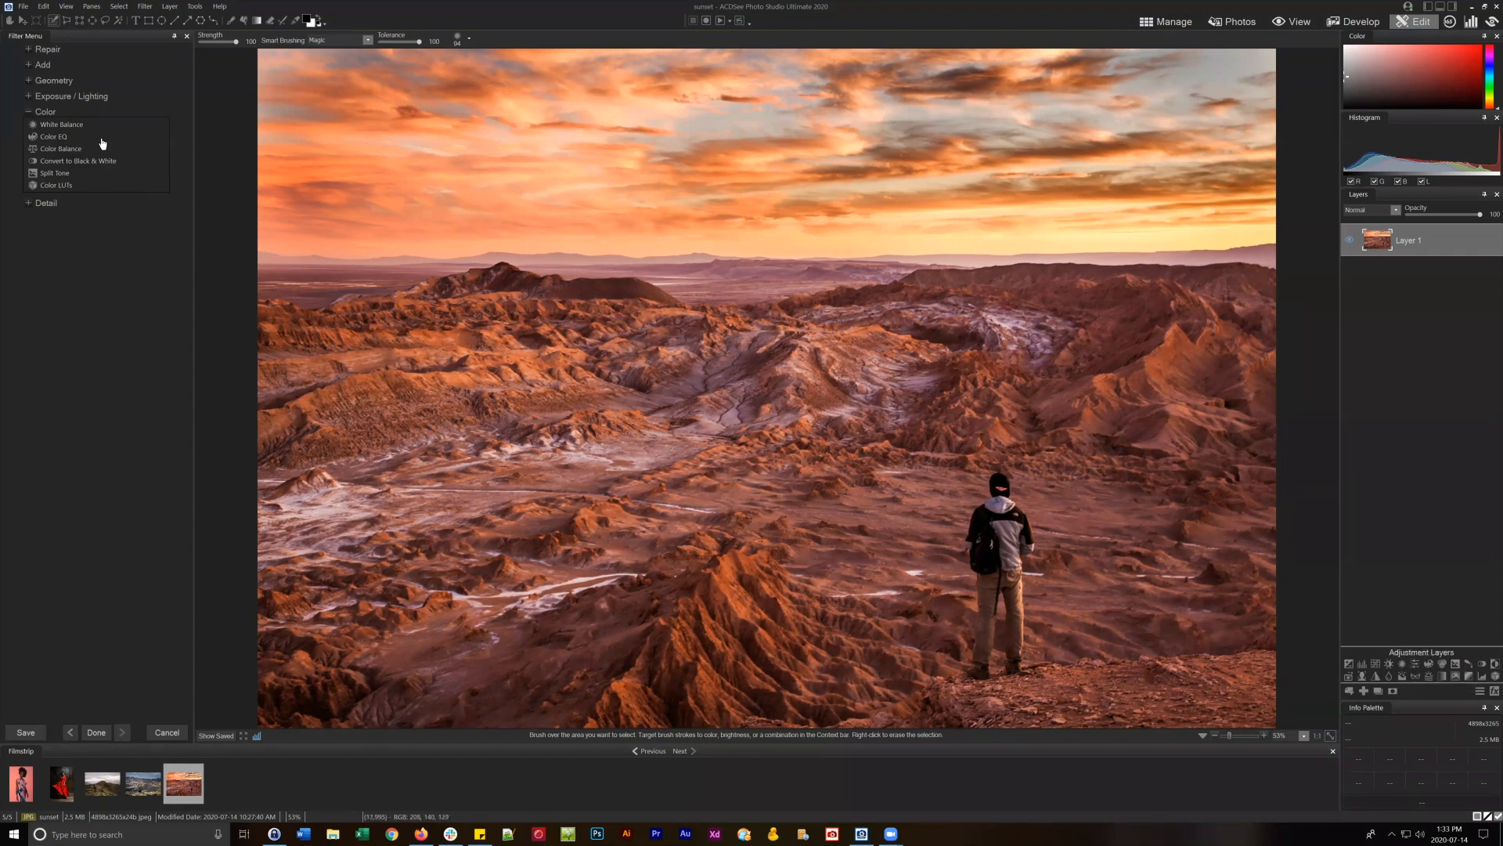
# Try a Vibrance adjustment on the sunset photo with the Color Balance filter.
pyautogui.click(63, 148)
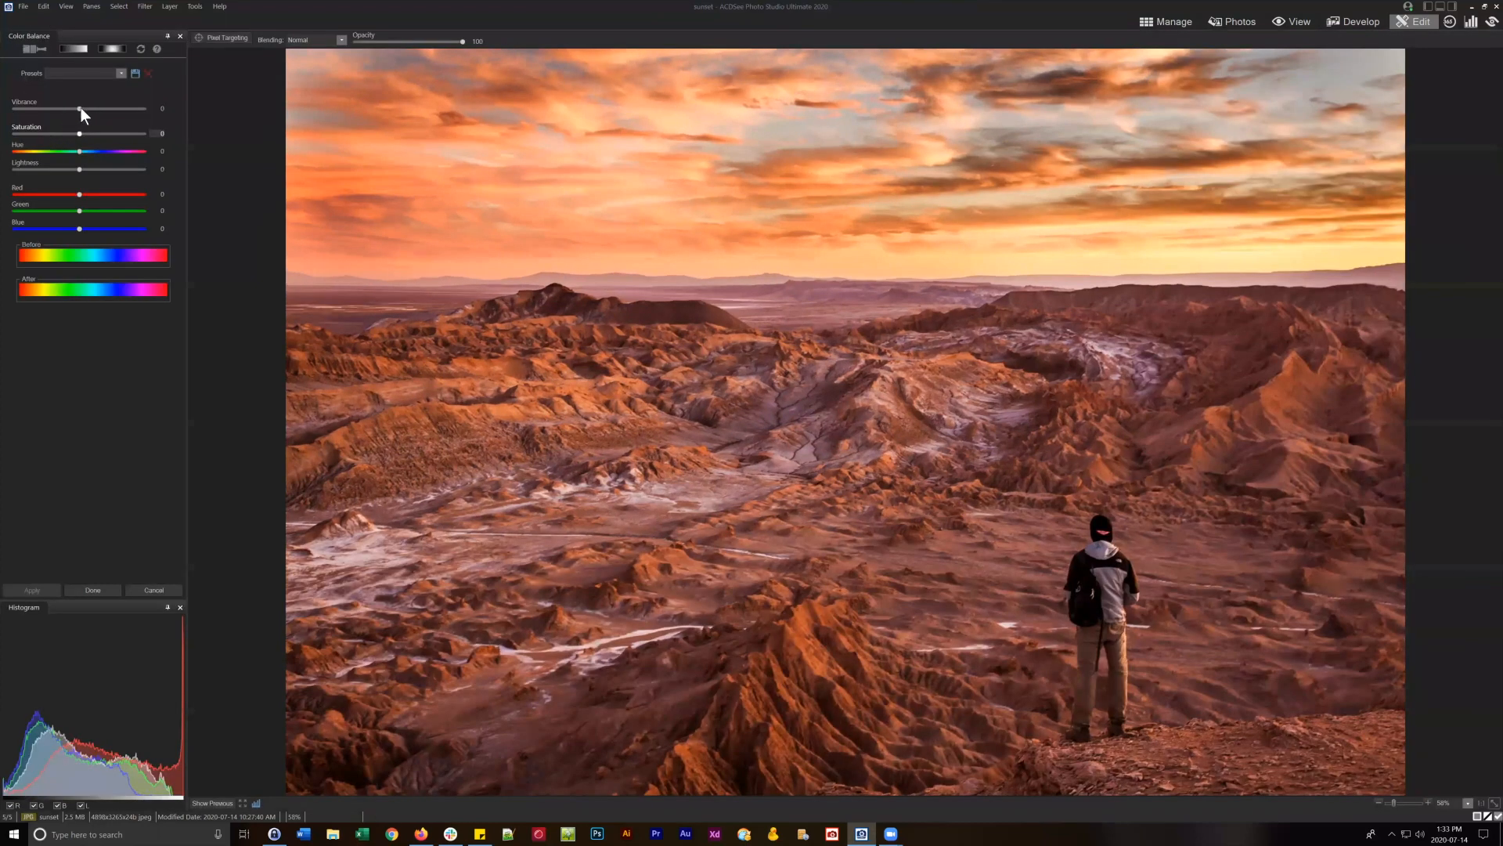
pyautogui.moveTo(81, 107); pyautogui.dragTo(75, 108)
pyautogui.doubleClick(75, 108)
pyautogui.click(155, 590)
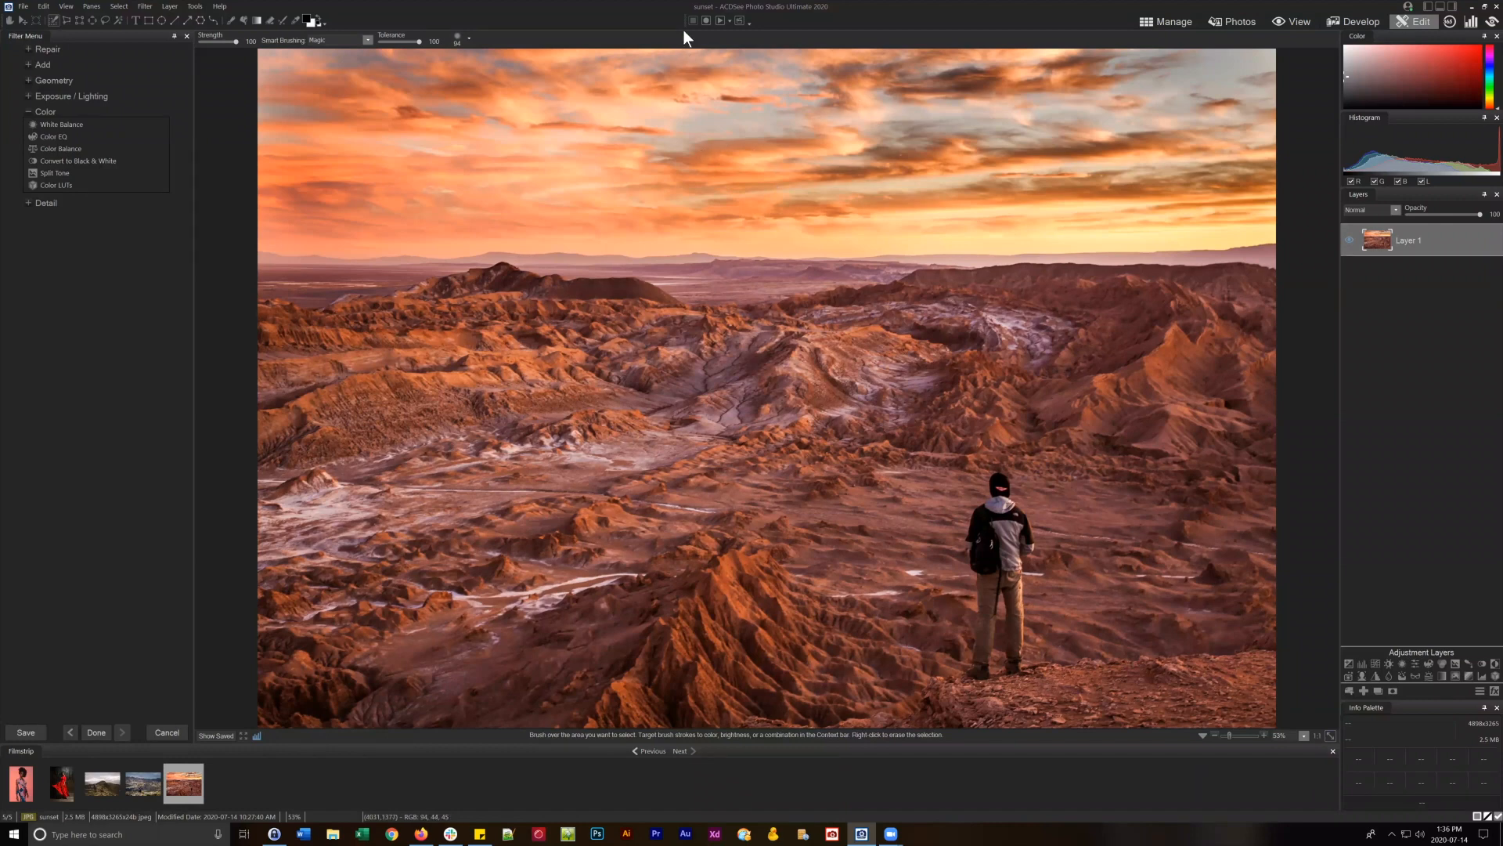
# Place the actions toolbar beside the drawing tools and examine the categories and HDR presets in the Actions Browser.
pyautogui.moveTo(683, 24); pyautogui.dragTo(341, 29)
pyautogui.click(395, 20)
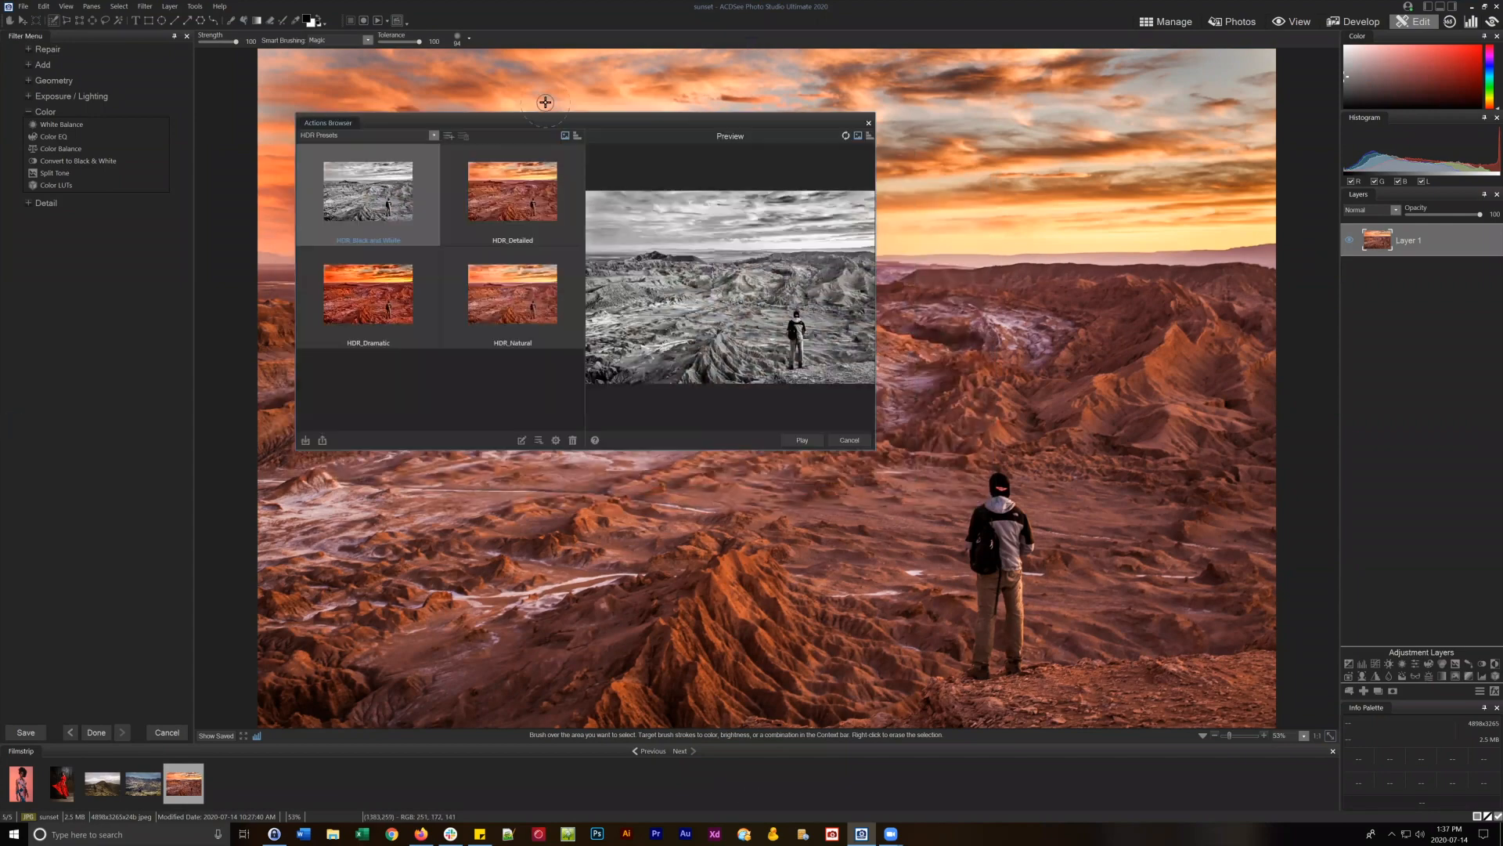
pyautogui.click(433, 135)
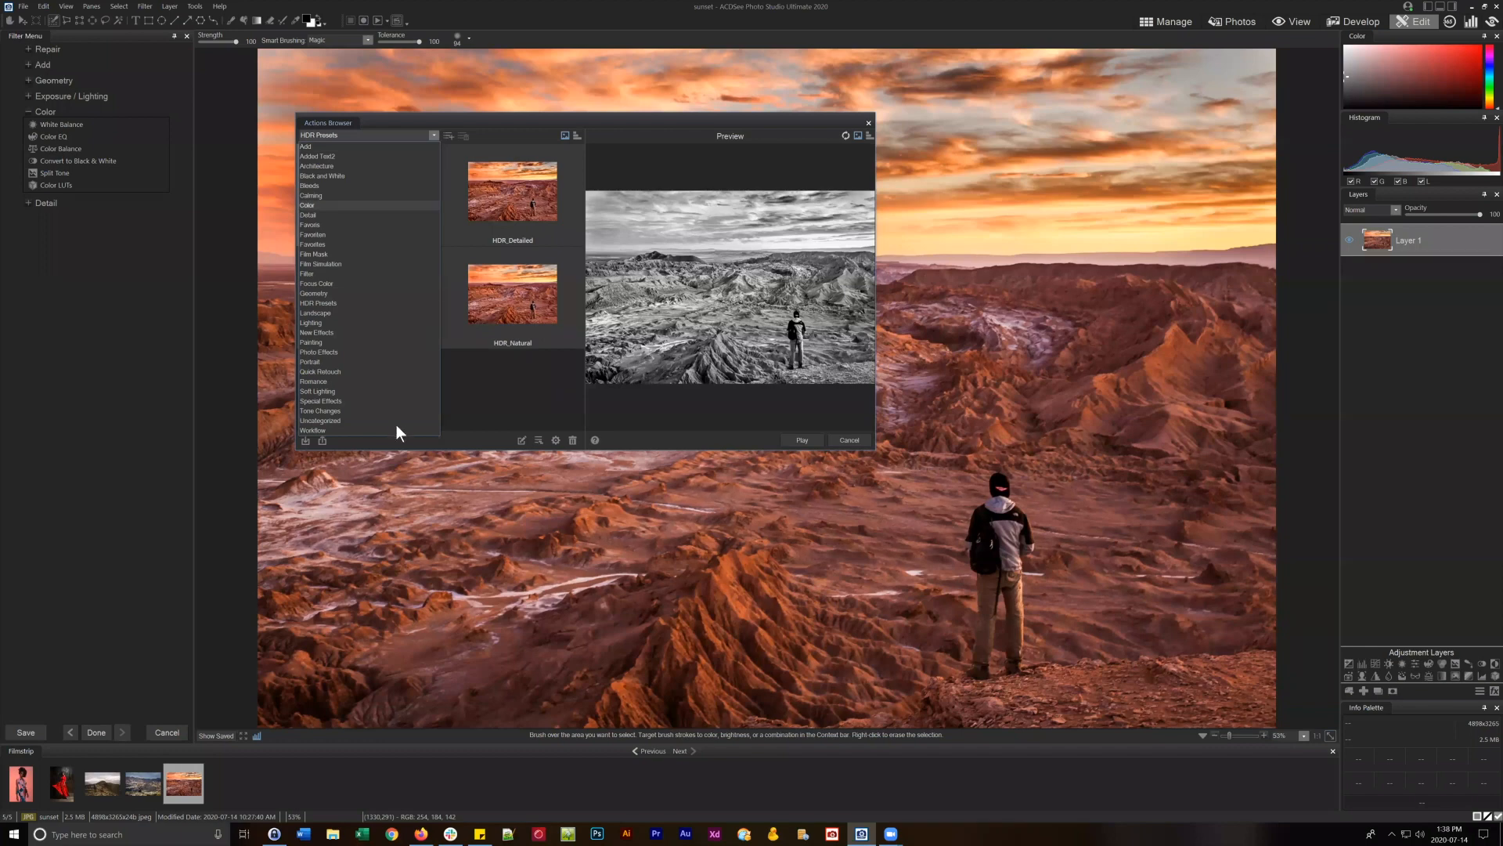
pyautogui.click(491, 384)
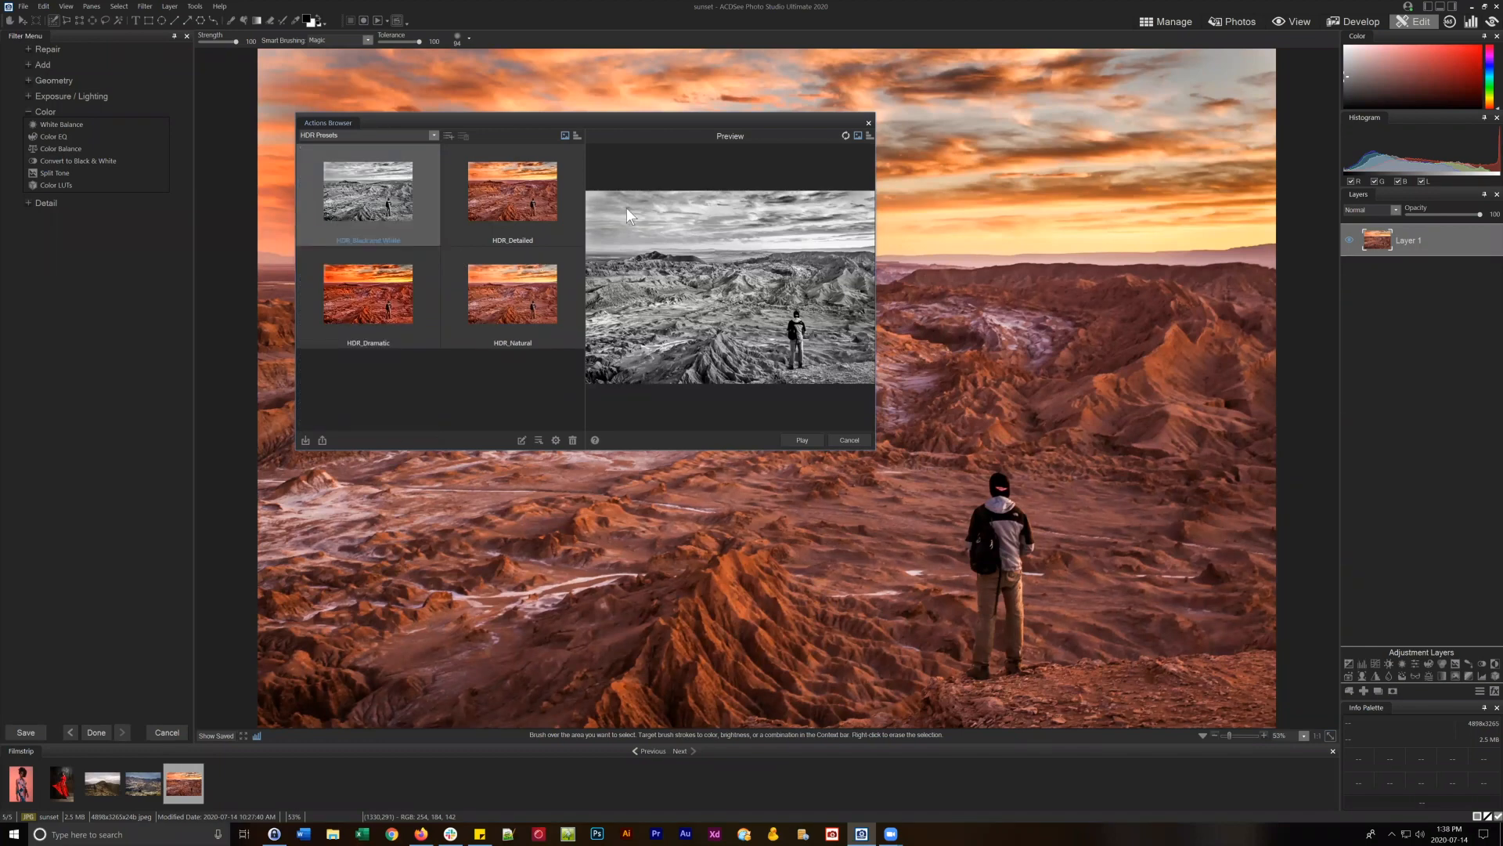
pyautogui.moveTo(683, 123); pyautogui.dragTo(528, 264)
pyautogui.moveTo(460, 145); pyautogui.dragTo(441, 135)
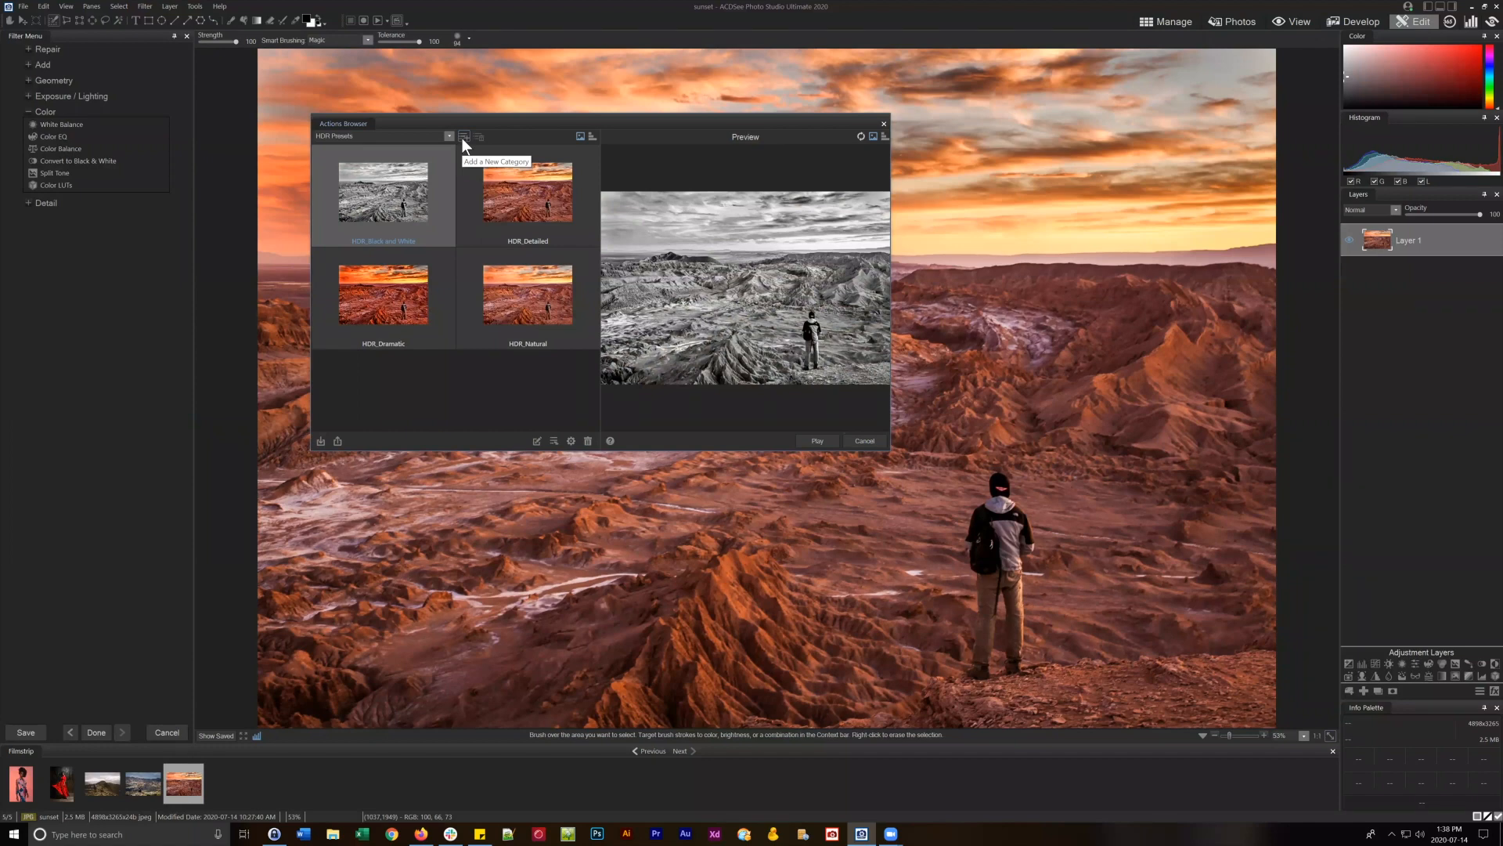
pyautogui.click(883, 125)
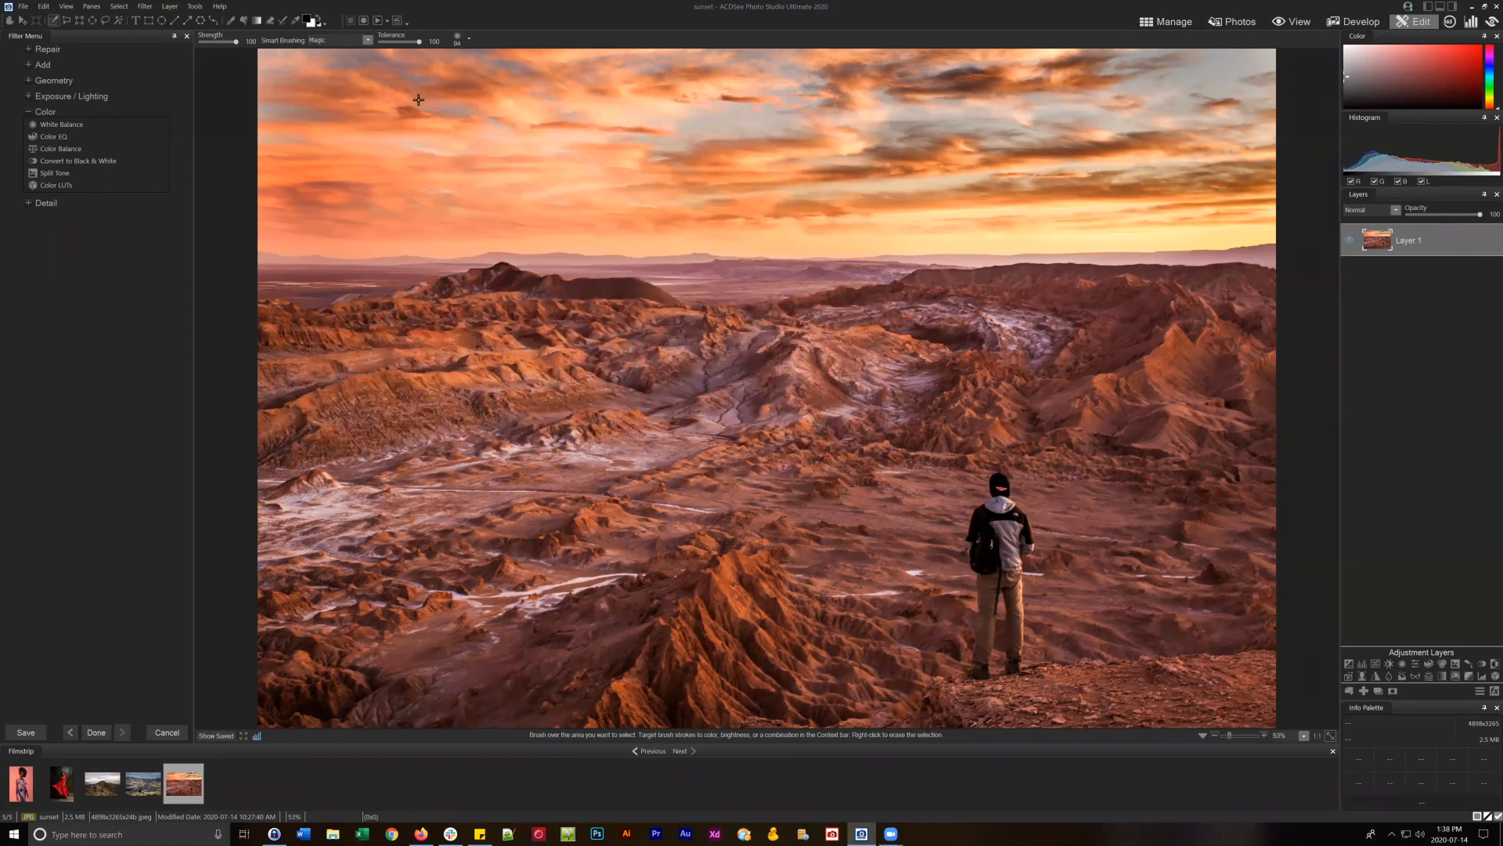
# Start recording a new action and move the Recording Action window off the sunset photo.
pyautogui.click(364, 20)
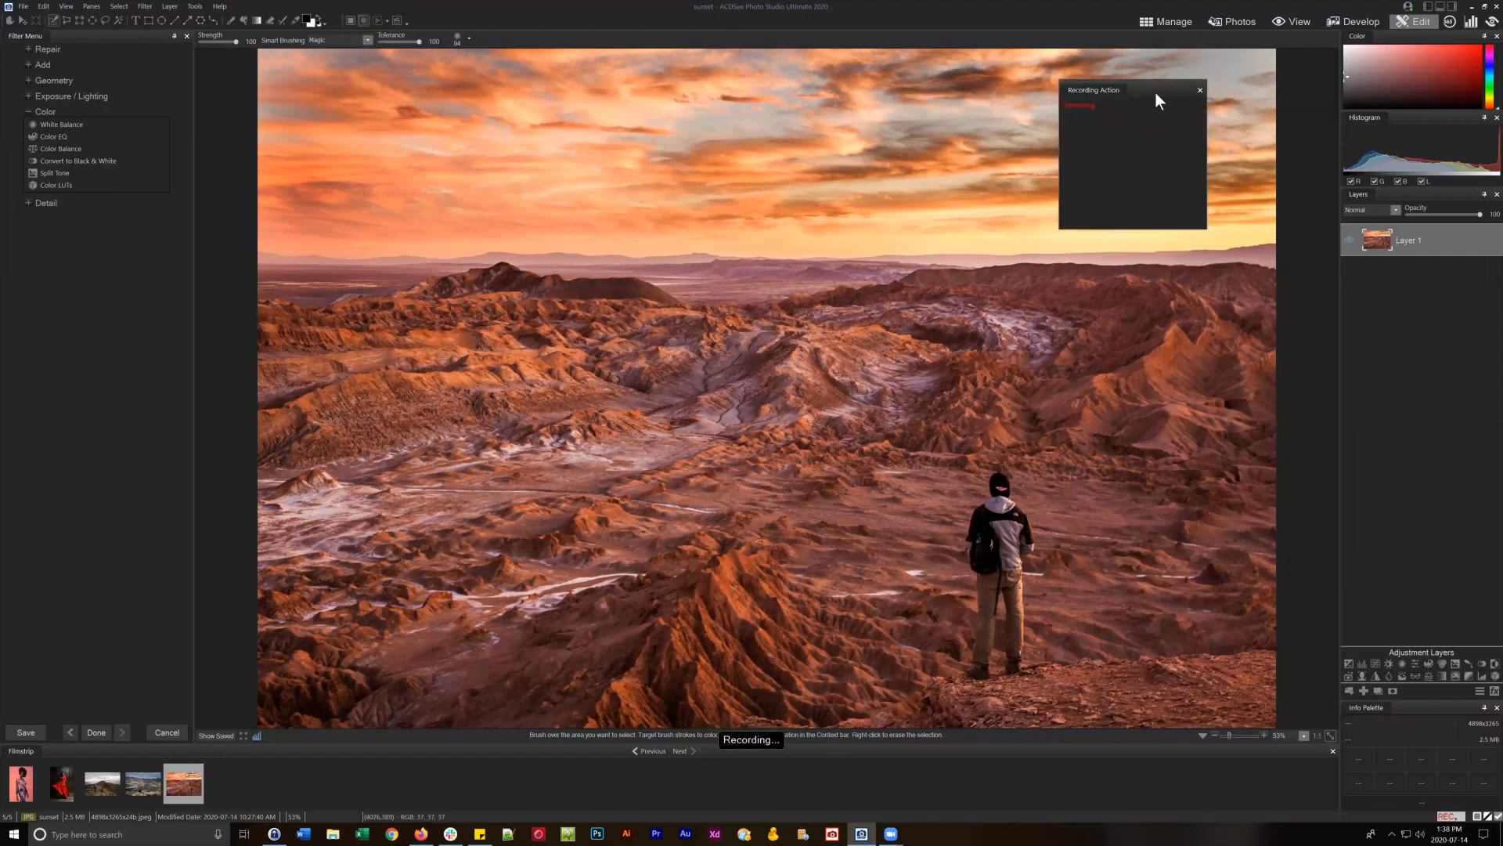
pyautogui.moveTo(412, 115)
pyautogui.mouseDown()
pyautogui.moveTo(458, 125)
pyautogui.moveTo(385, 127)
pyautogui.mouseUp()
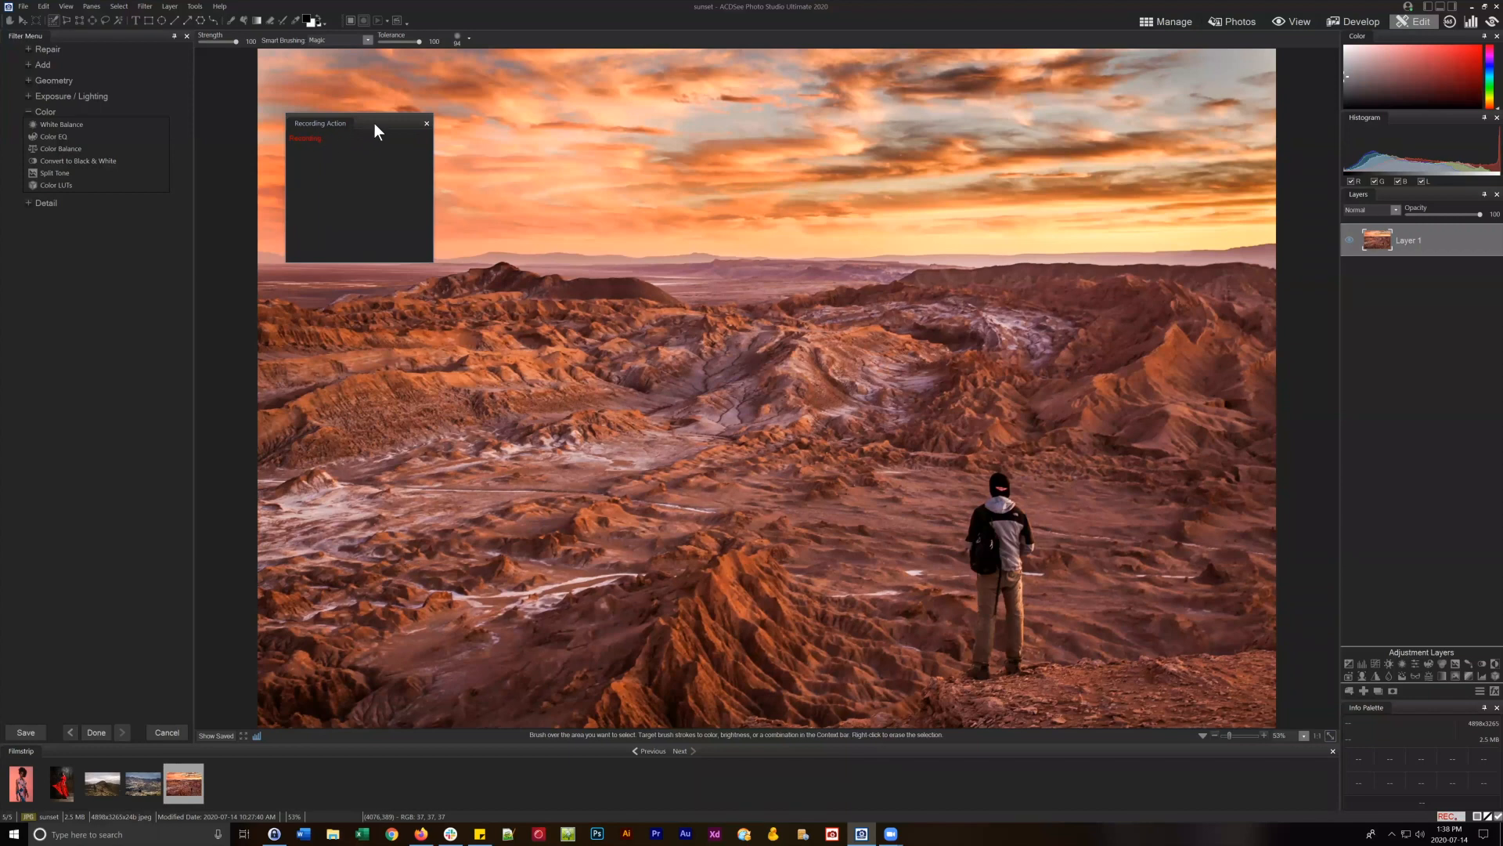
pyautogui.moveTo(374, 119); pyautogui.dragTo(249, 118)
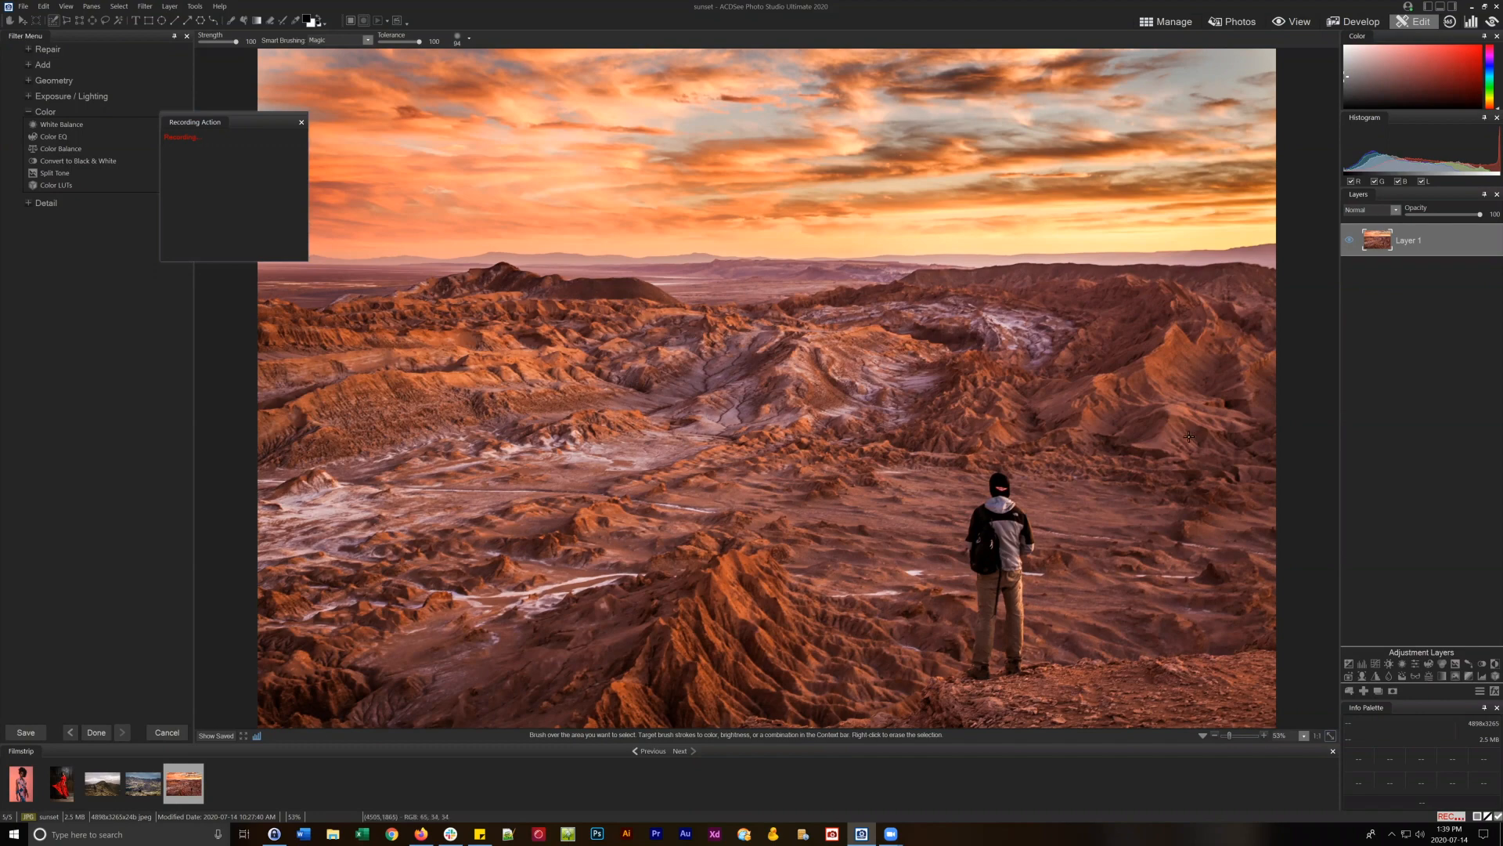
pyautogui.moveTo(240, 118); pyautogui.dragTo(315, 139)
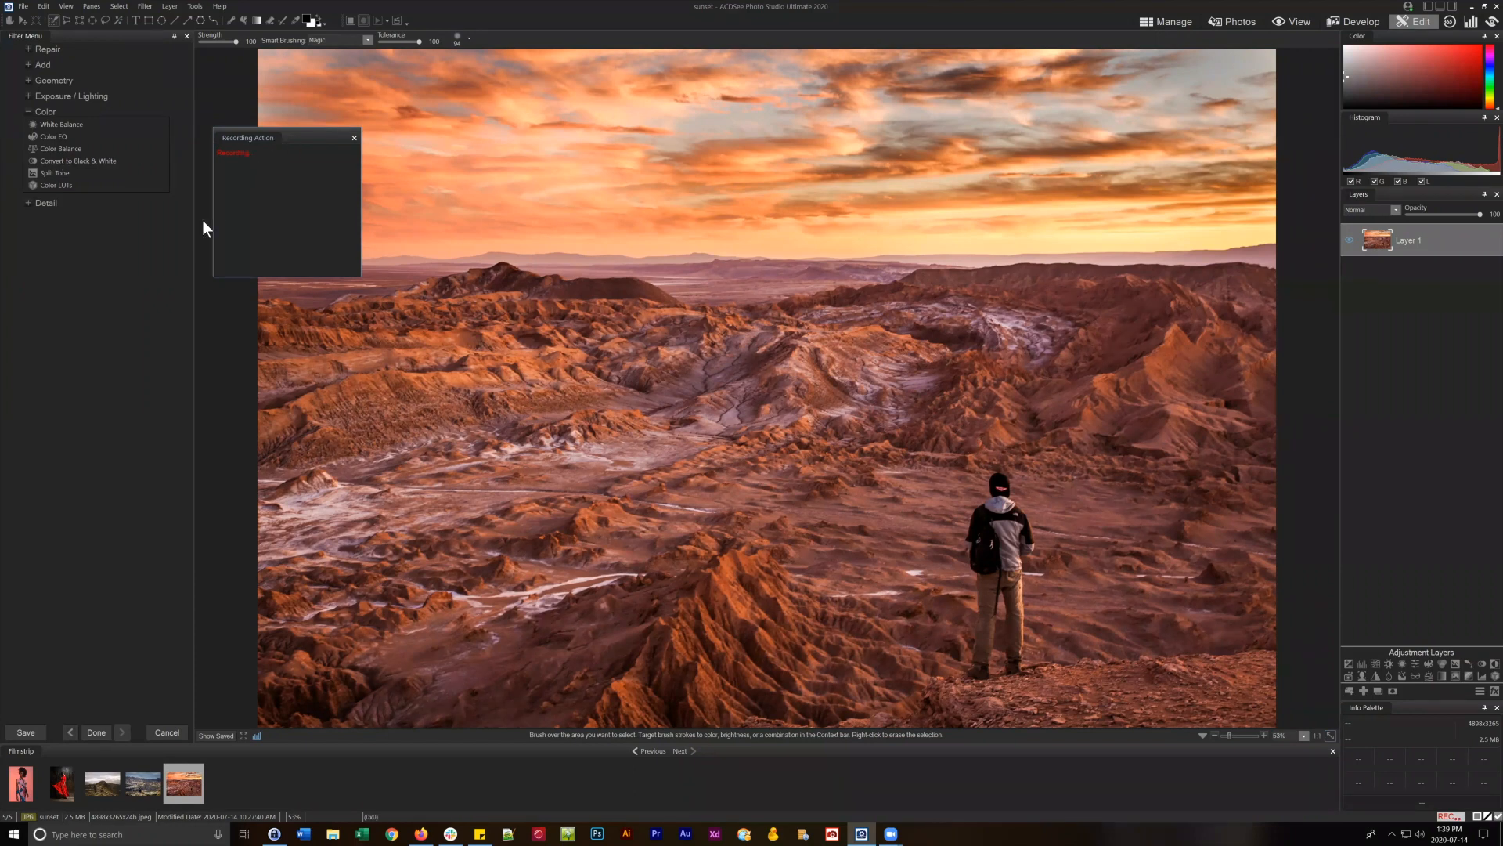
pyautogui.moveTo(290, 138); pyautogui.dragTo(168, 194)
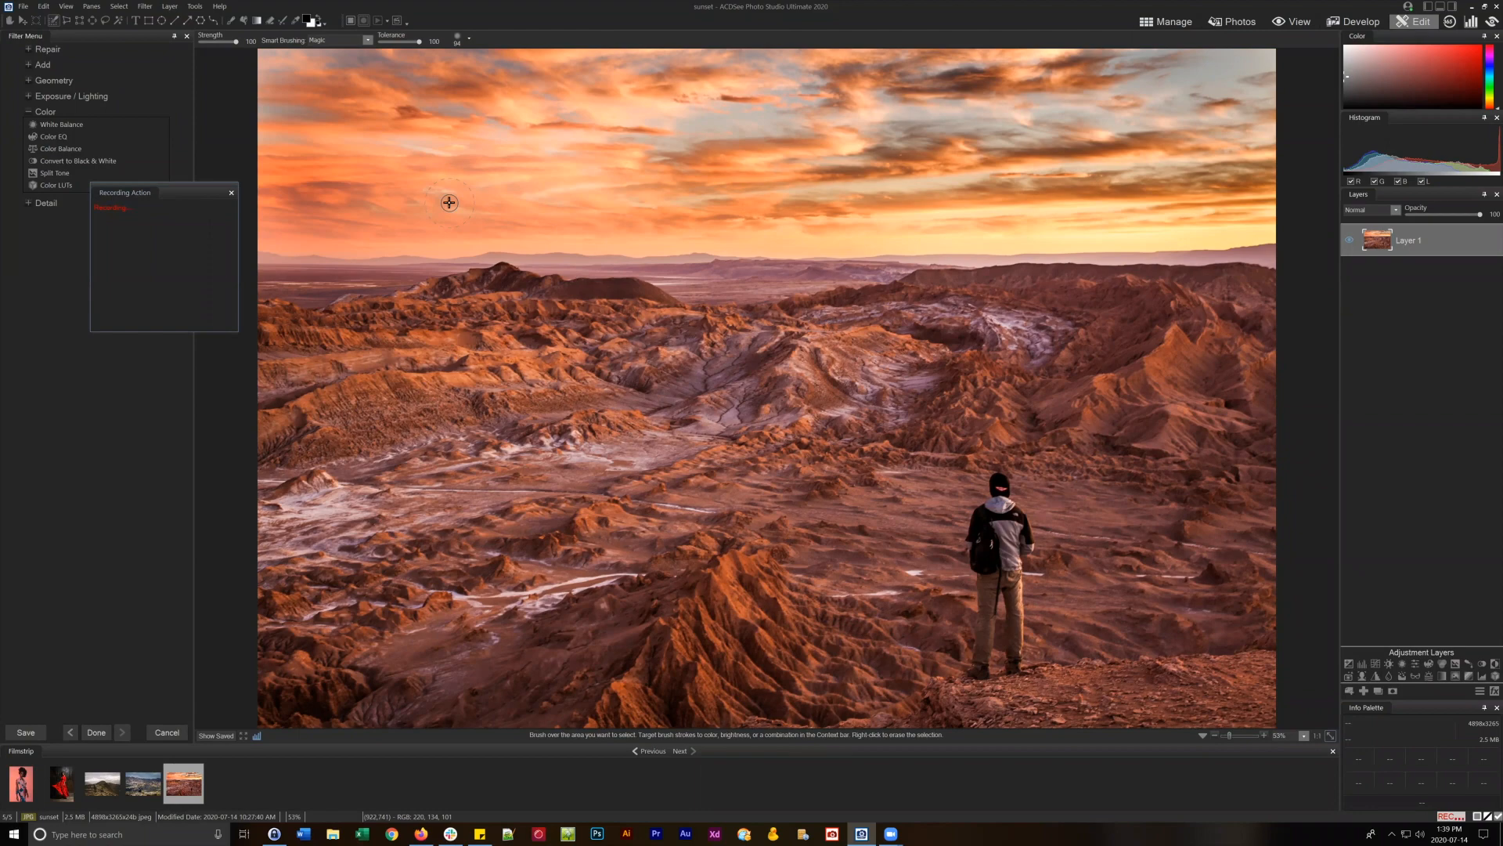
# Make a Luminosity Selection of the sunset photo, invert it to target the shadows, and add a Split Tone adjustment layer.
pyautogui.click(118, 7)
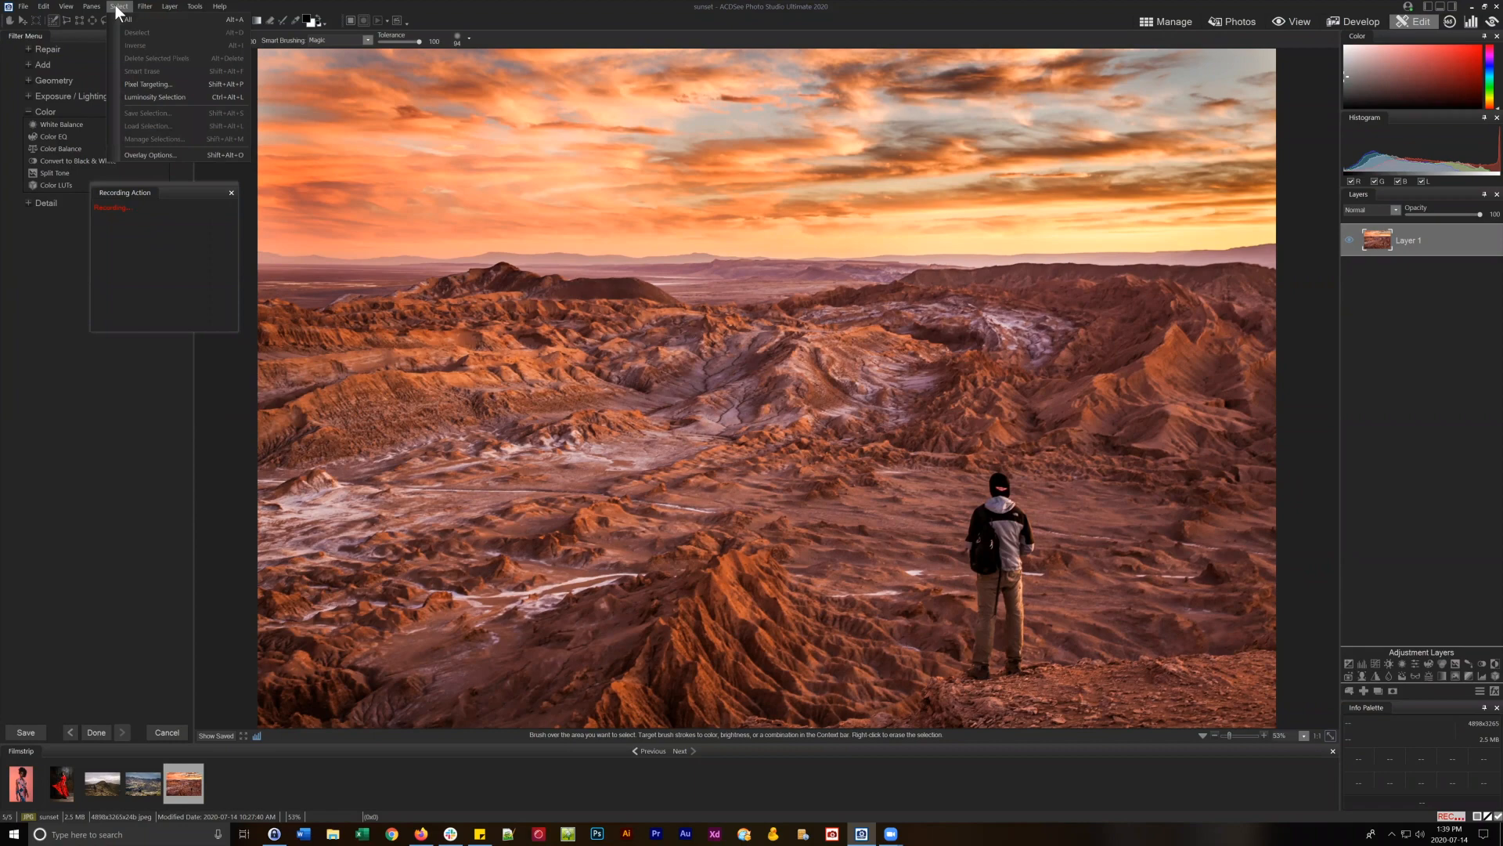
pyautogui.click(147, 96)
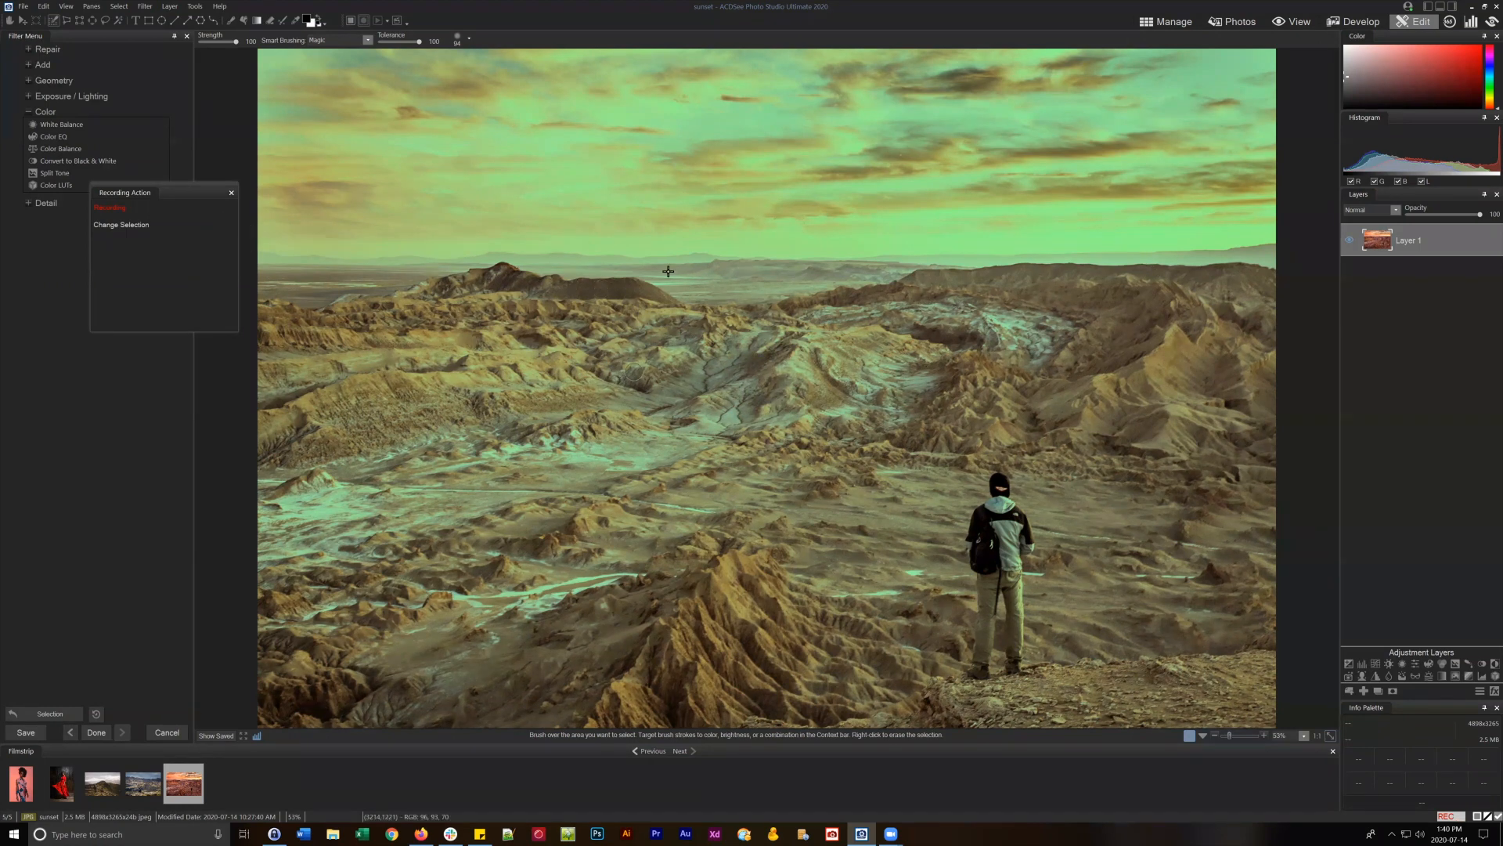
pyautogui.click(119, 6)
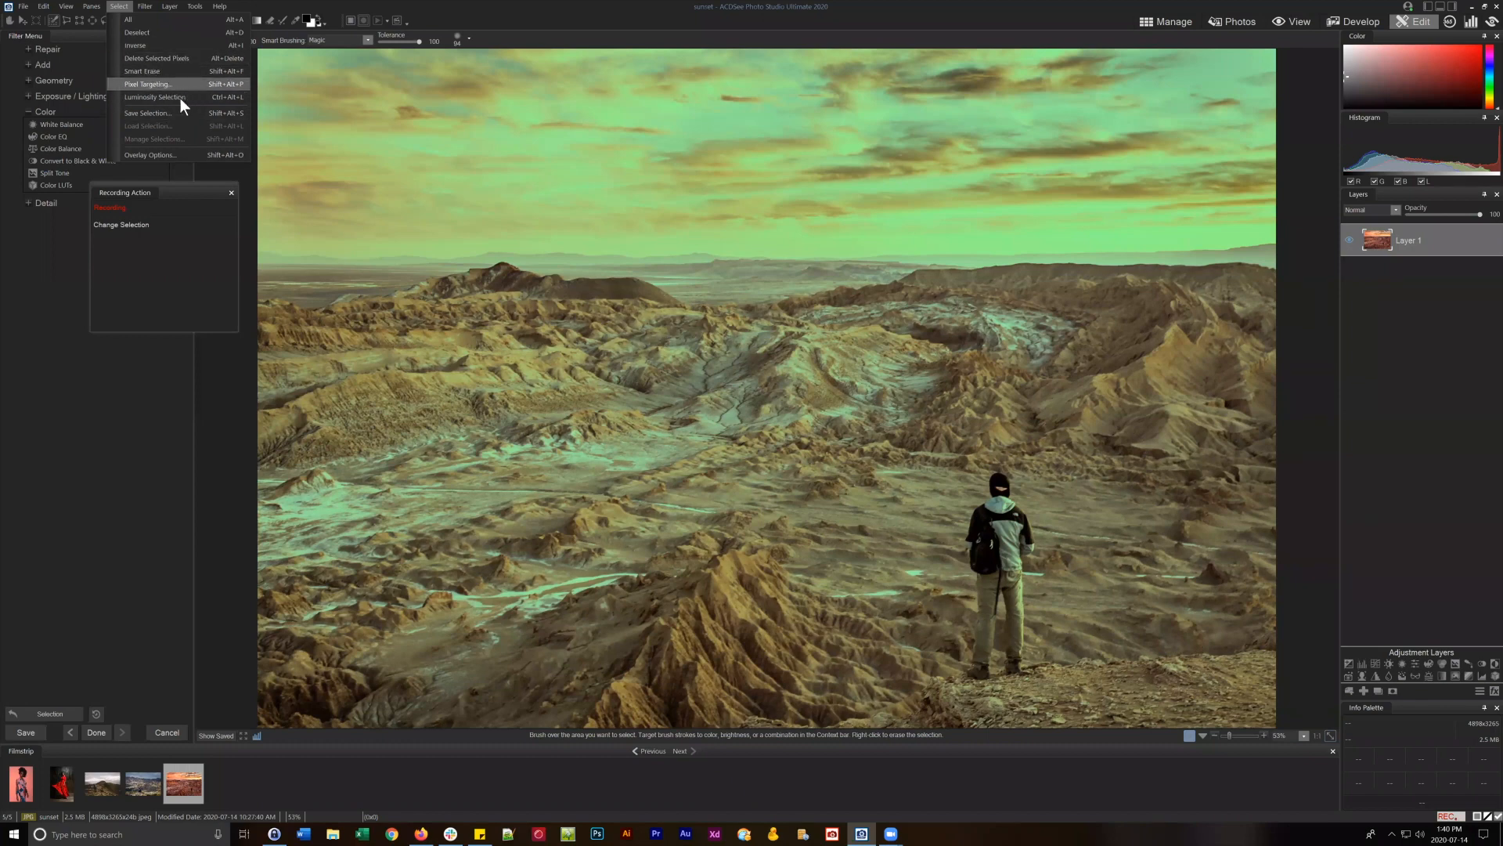
pyautogui.click(134, 44)
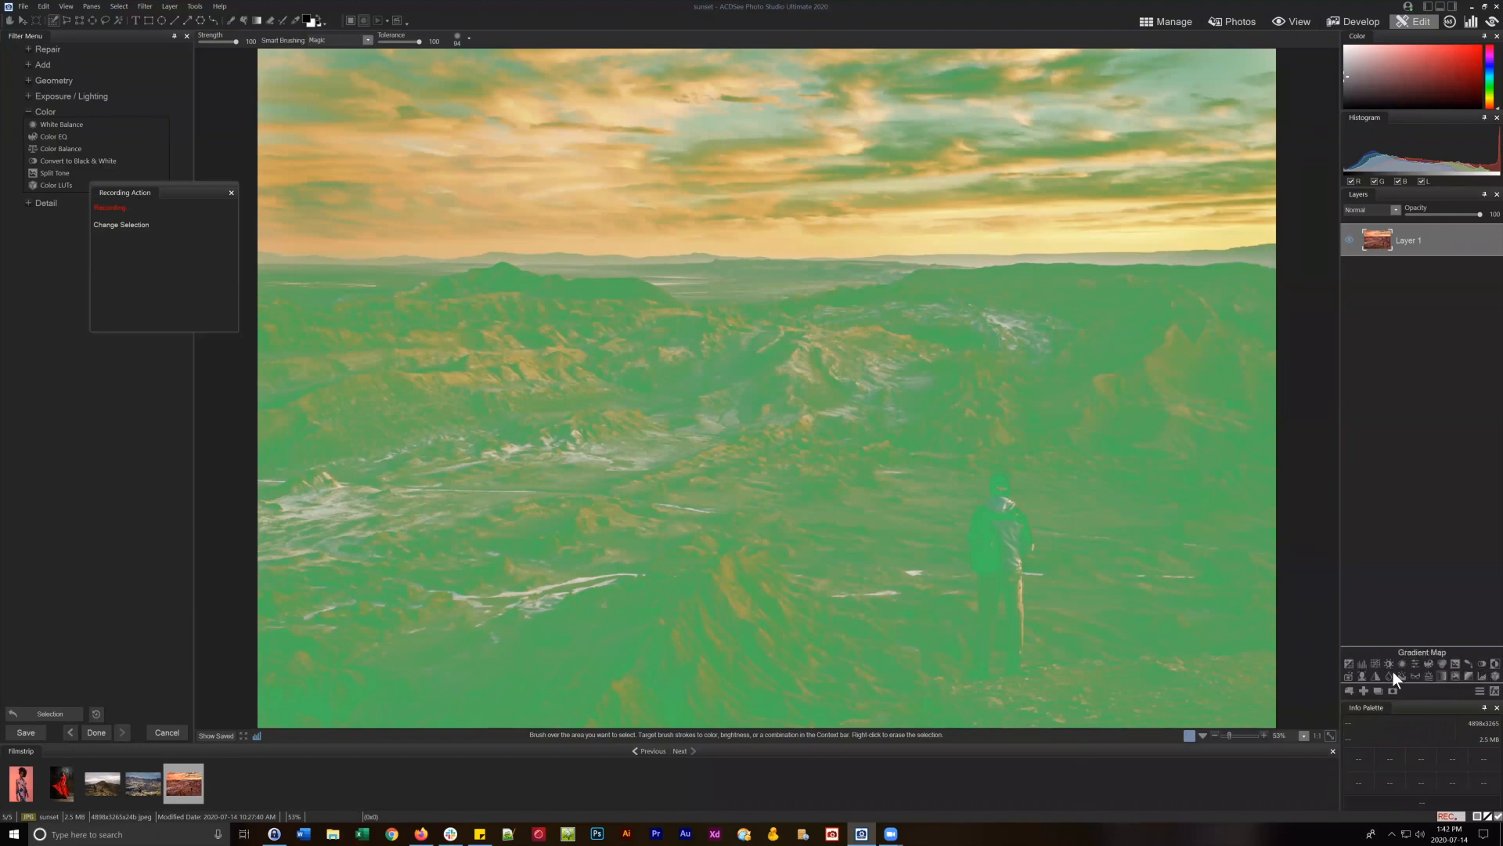
pyautogui.click(1454, 660)
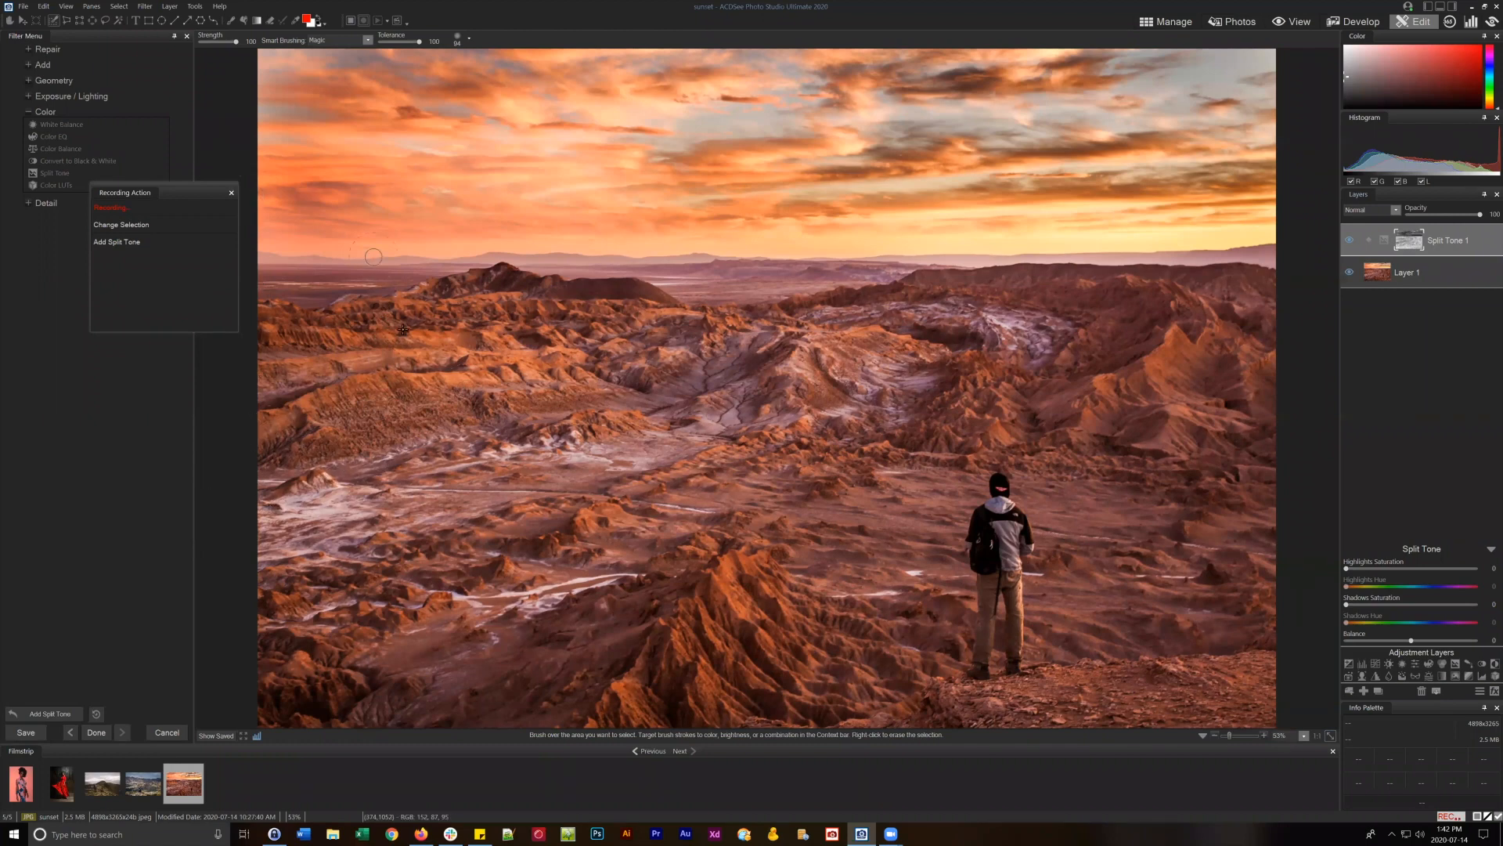
# Check the Split Tone layer's mask properties and set its Highlights Saturation and Shadows Saturation to 100.
pyautogui.click(1407, 240)
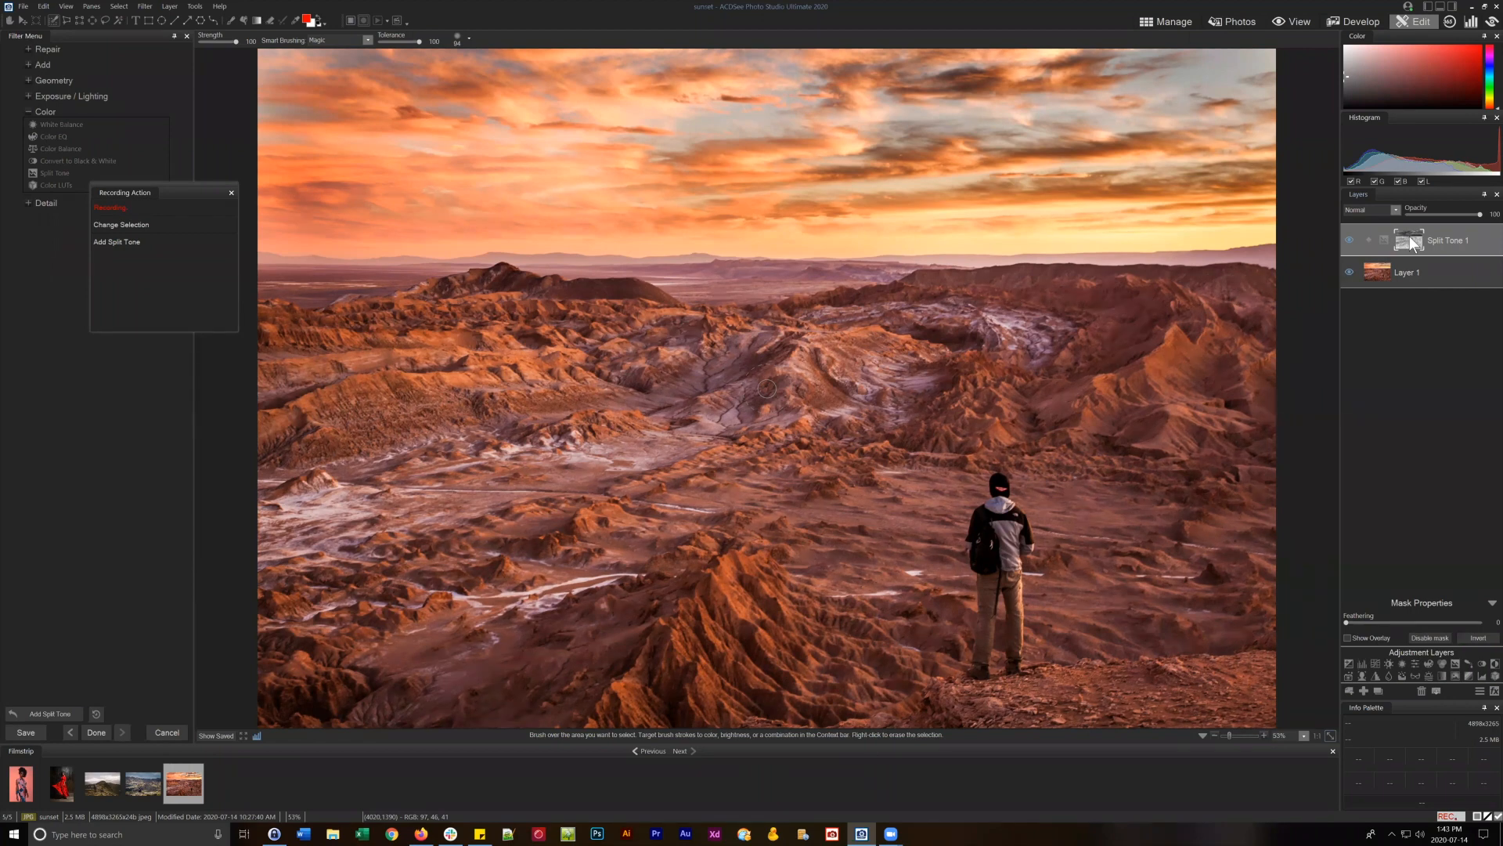
pyautogui.click(1382, 241)
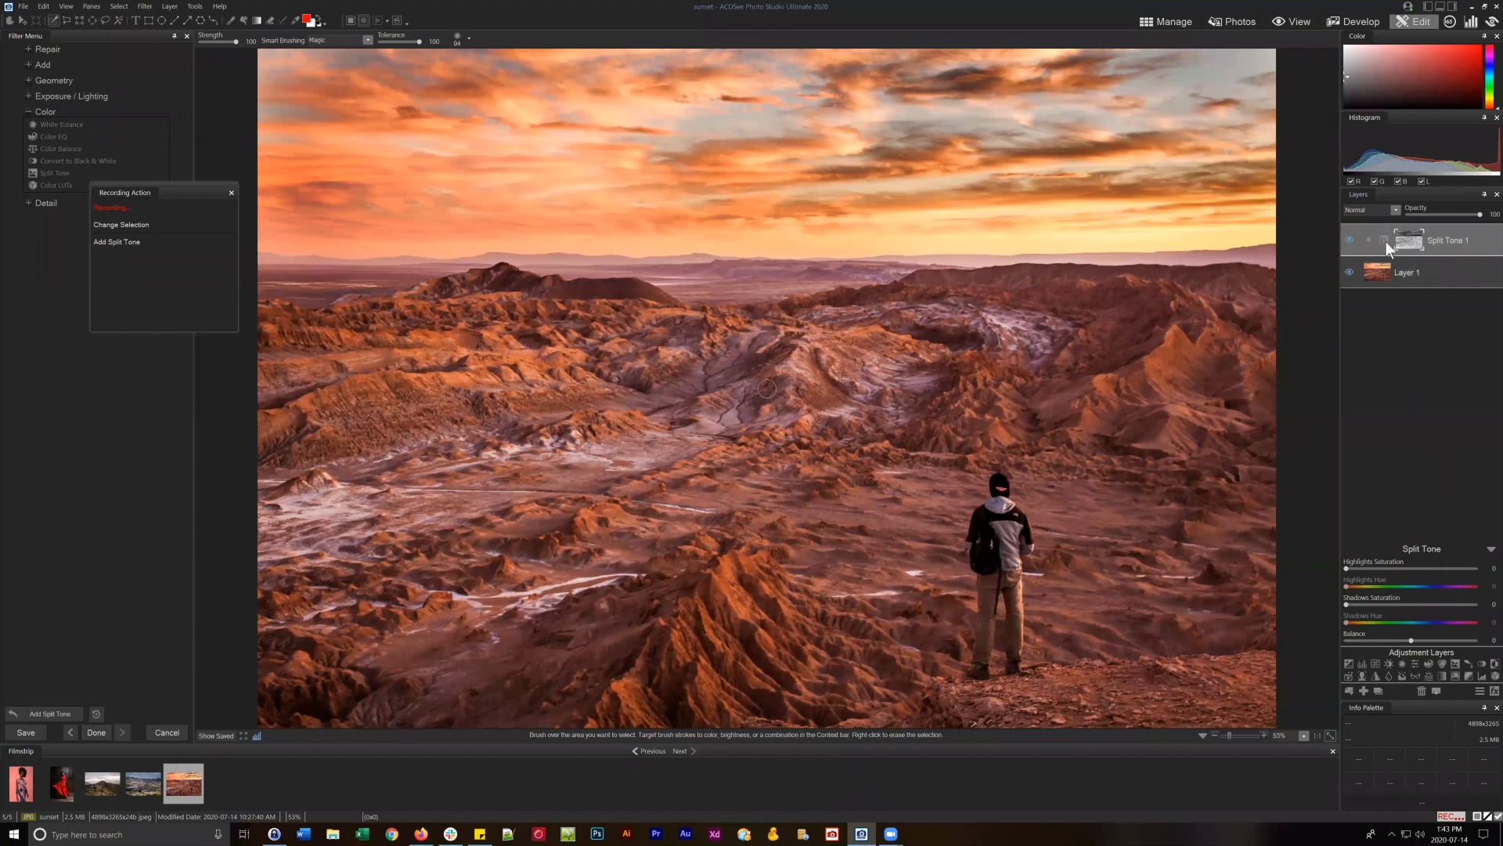
pyautogui.click(1411, 238)
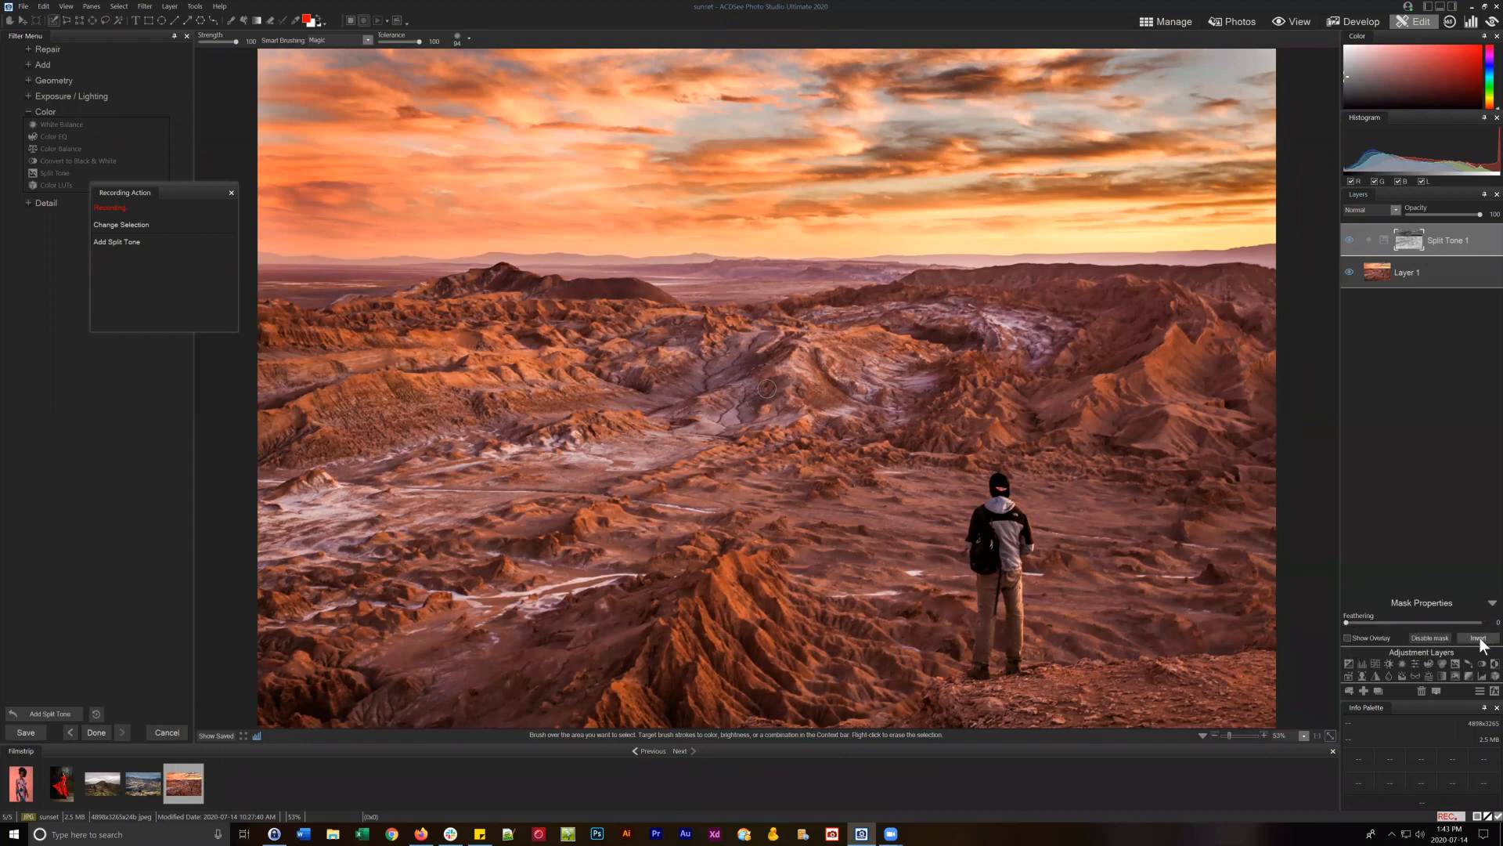
pyautogui.click(1383, 238)
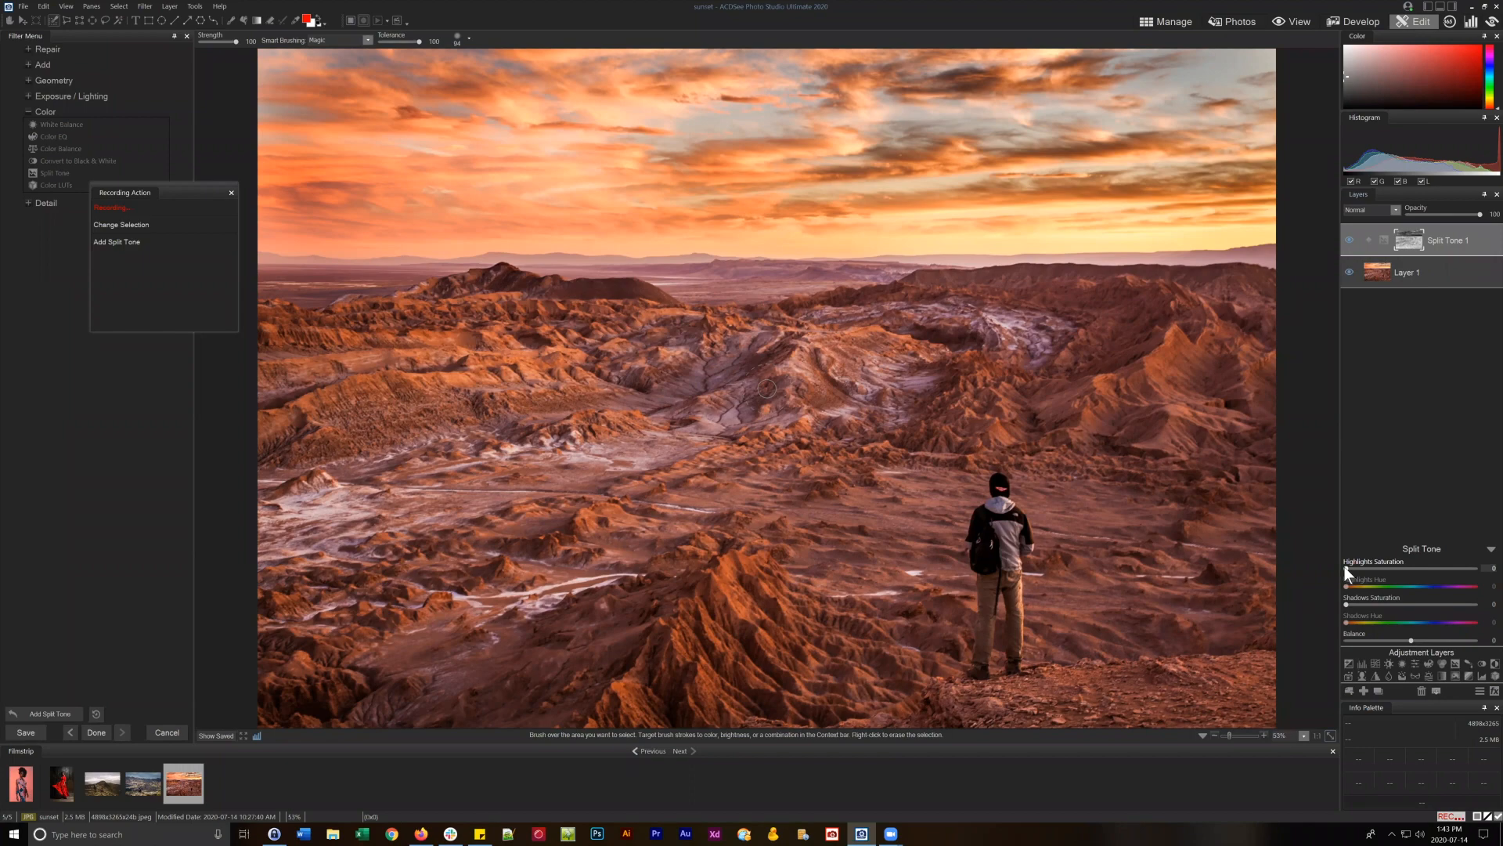
pyautogui.moveTo(1346, 567); pyautogui.dragTo(1477, 569)
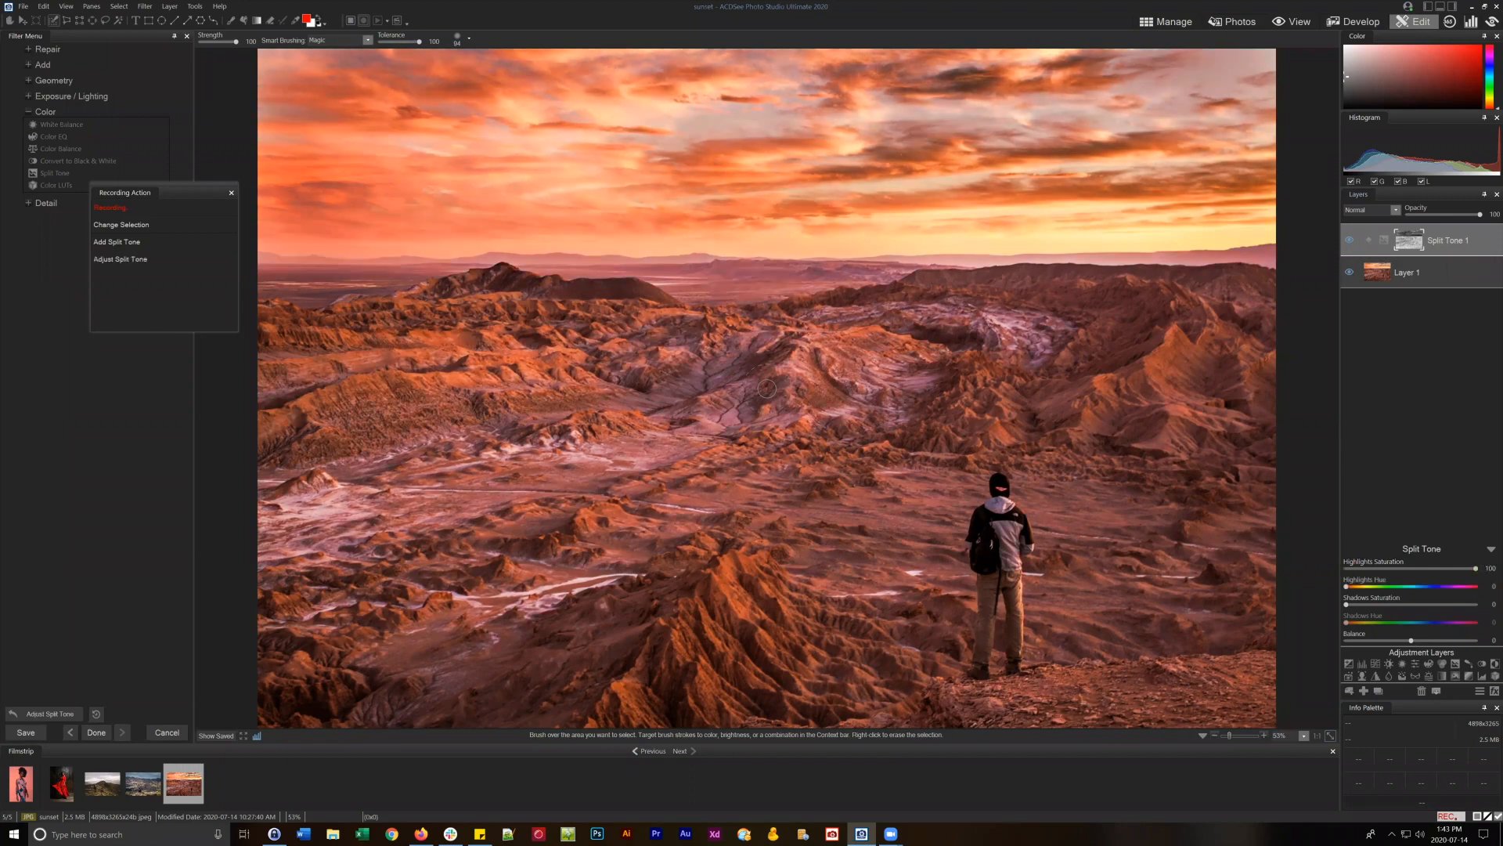
pyautogui.moveTo(1346, 604); pyautogui.dragTo(1488, 613)
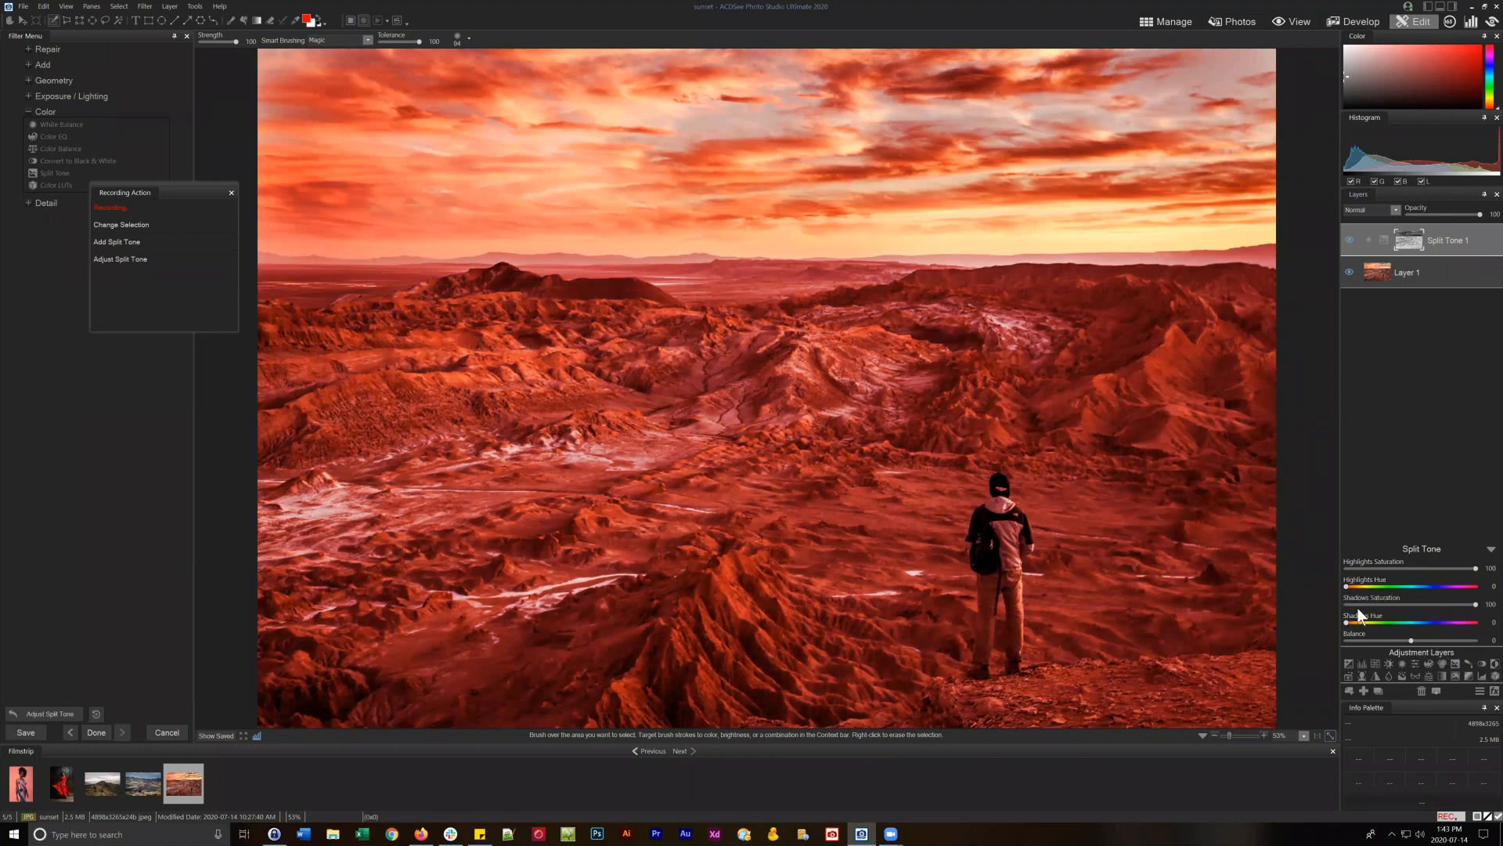
# Try Highlights Hue 179 and reset it to 0, set Shadows Saturation to 70 and Shadows Hue to 213, and compare with the saved image.
pyautogui.moveTo(1345, 586); pyautogui.dragTo(1411, 585)
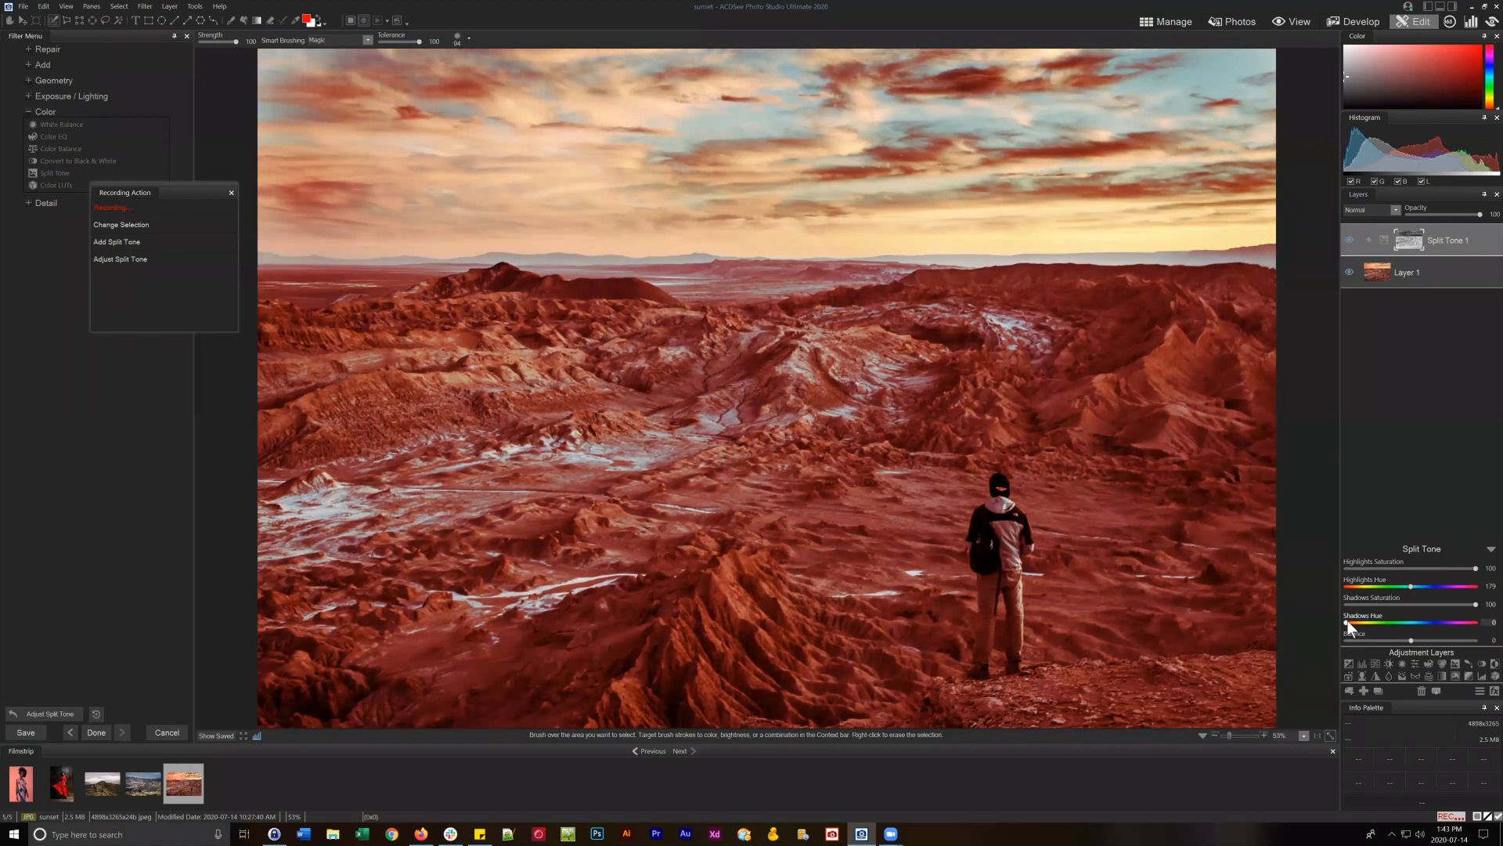
pyautogui.moveTo(1346, 622); pyautogui.dragTo(1436, 604)
pyautogui.doubleClick(1410, 586)
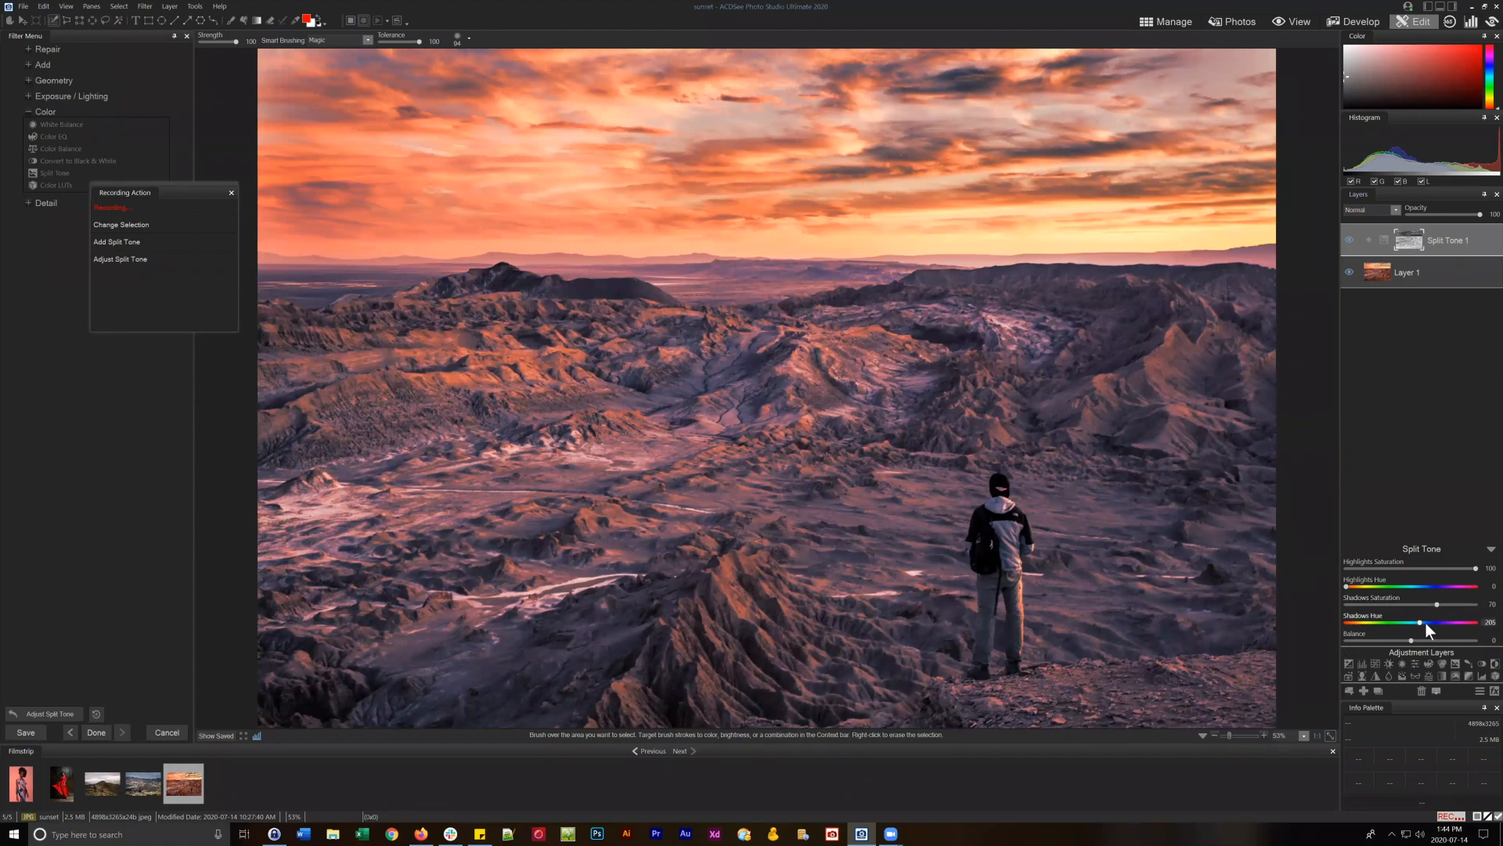
pyautogui.moveTo(1419, 623); pyautogui.dragTo(1423, 621)
pyautogui.click(213, 737)
# Select the Split Tone layer's mask and set the foreground color to black for painting on it.
pyautogui.click(1408, 242)
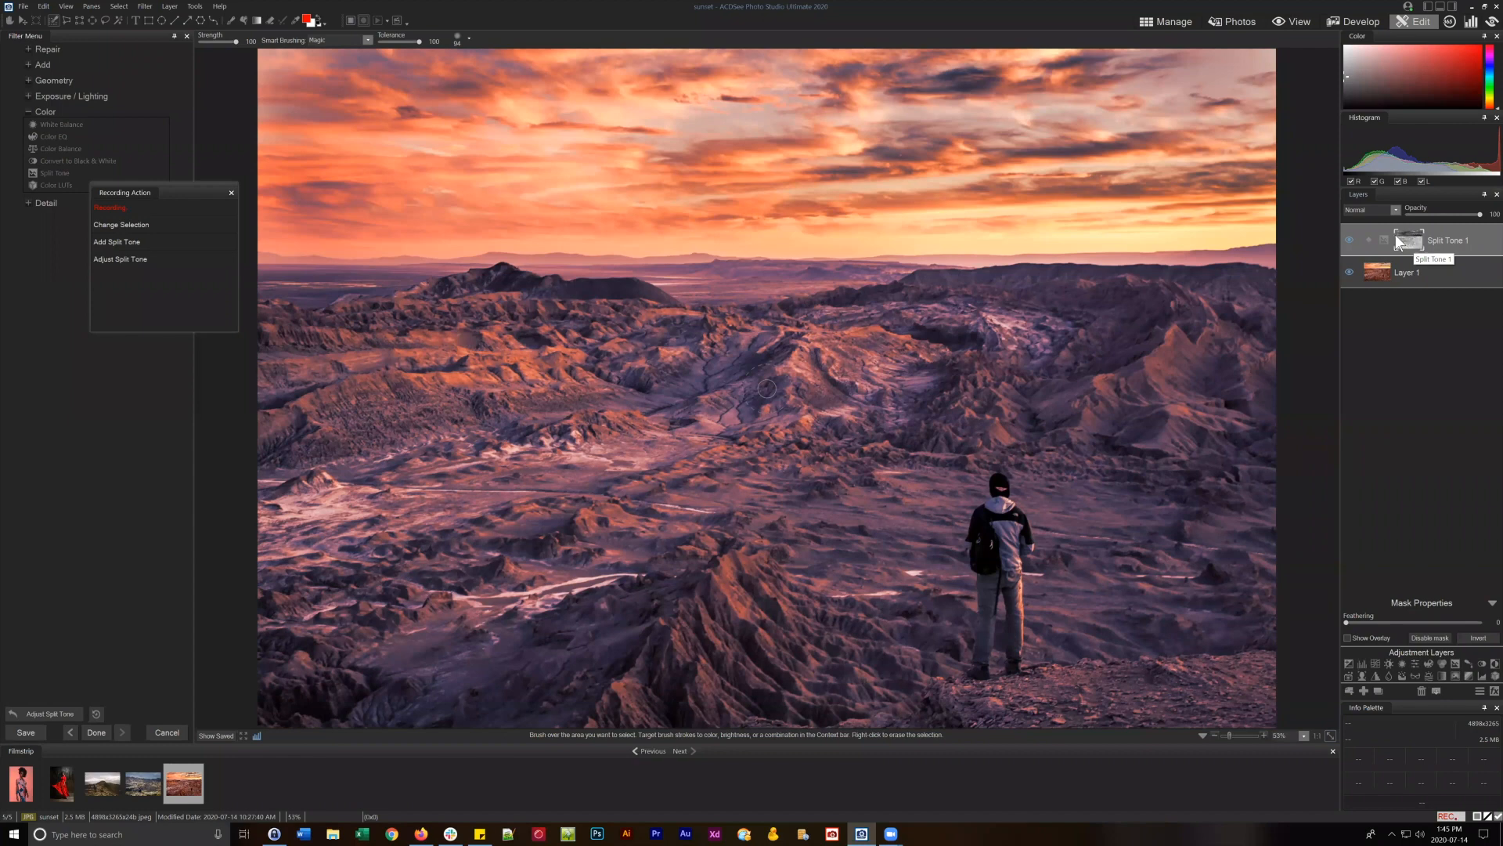
pyautogui.click(308, 19)
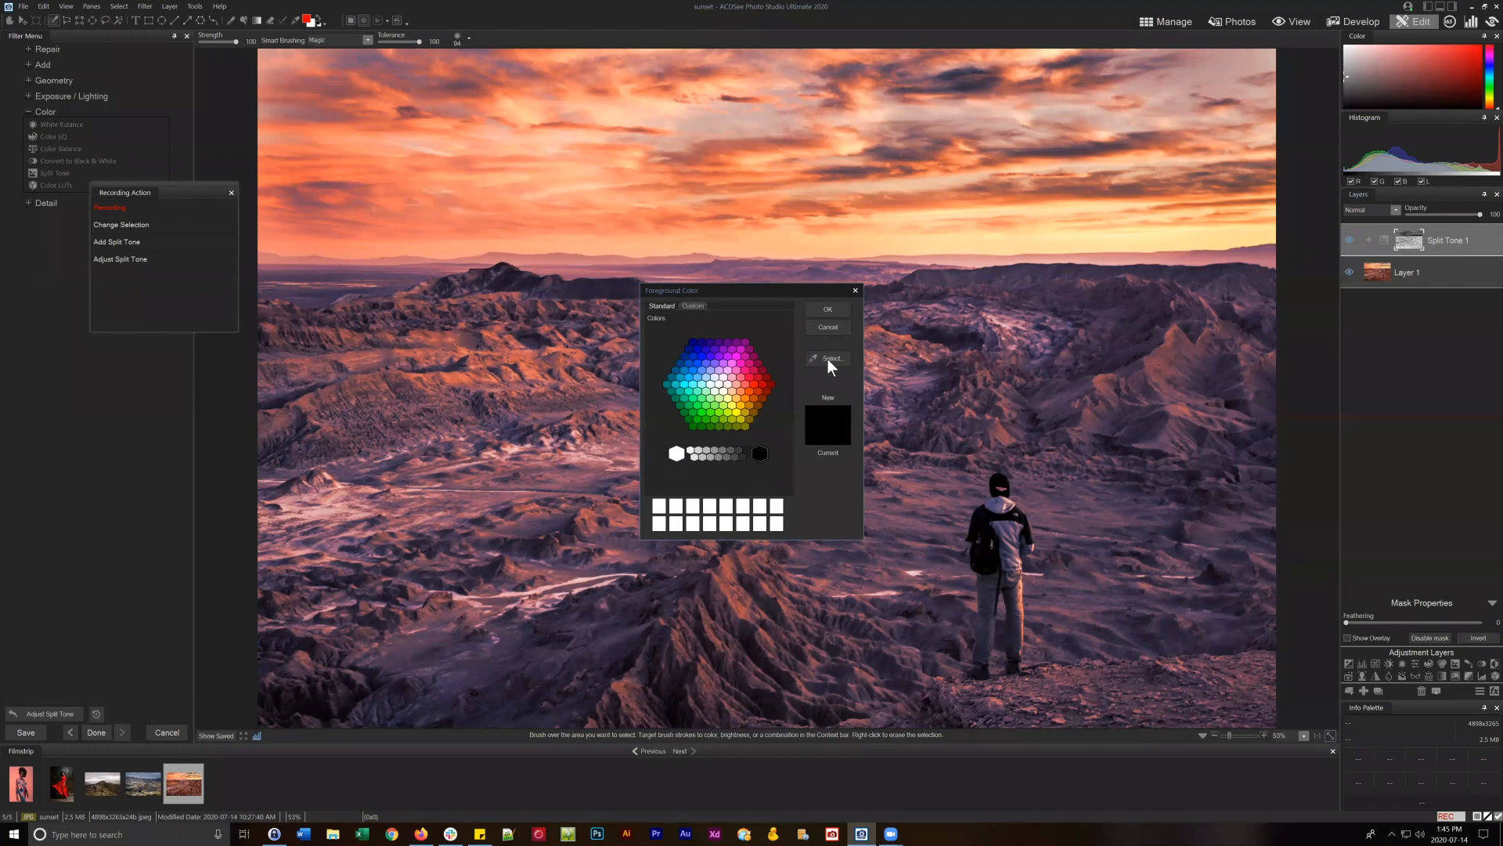
pyautogui.click(822, 310)
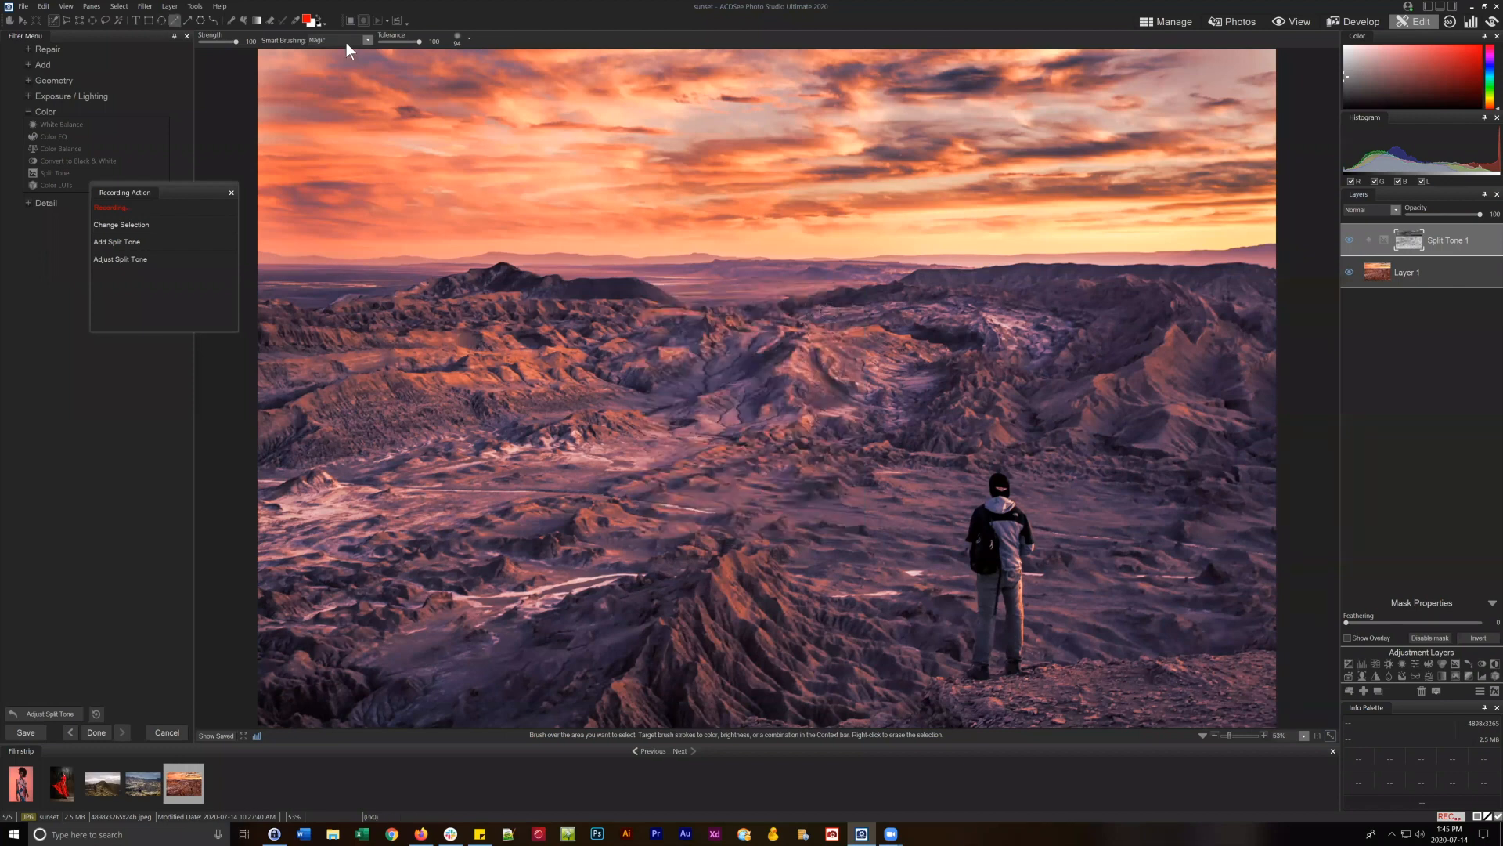
pyautogui.click(307, 19)
pyautogui.click(821, 357)
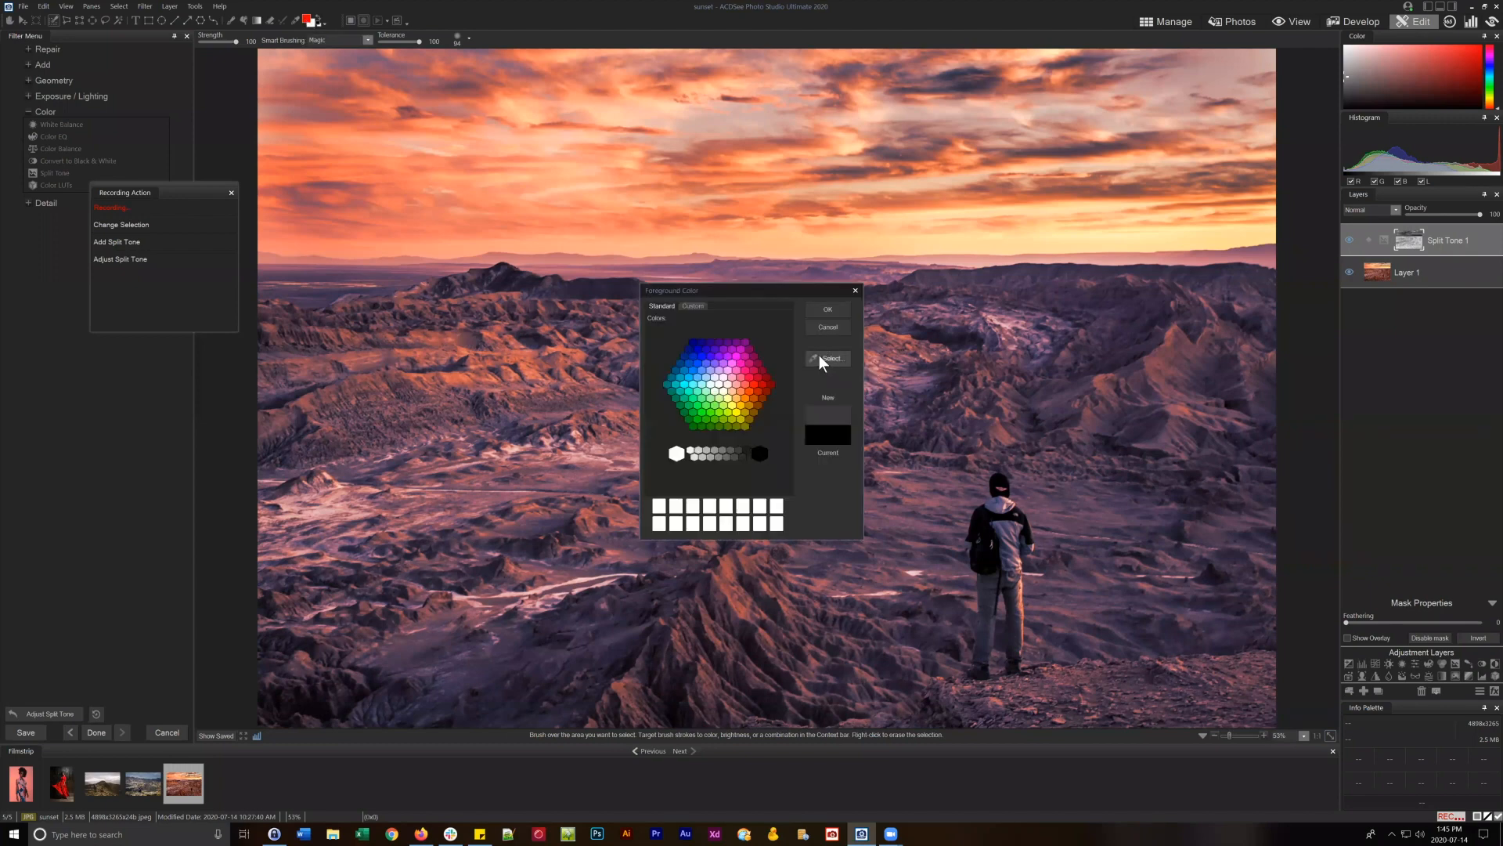
pyautogui.click(761, 453)
pyautogui.click(838, 307)
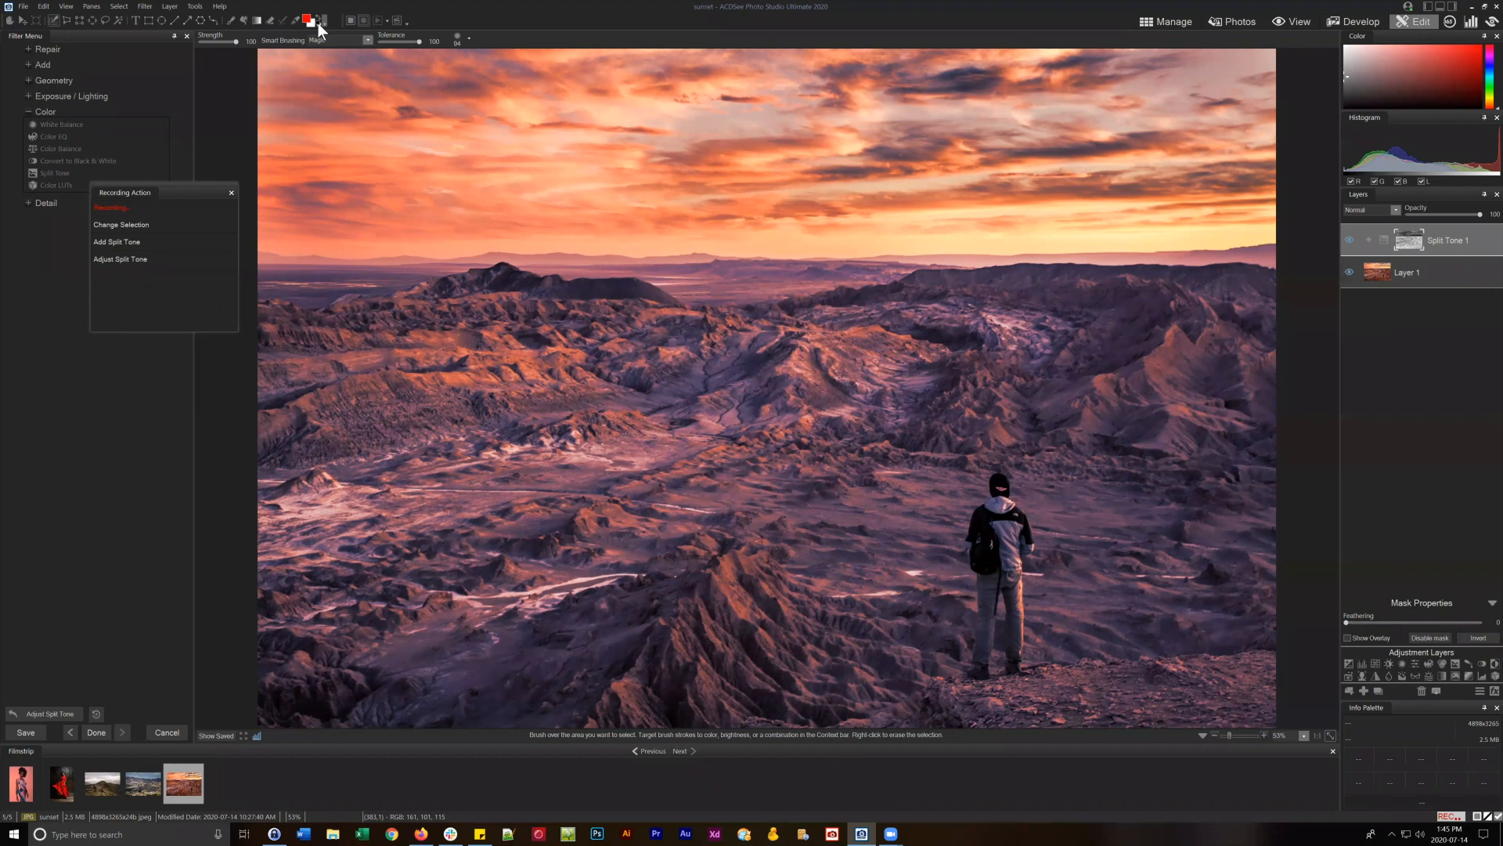
# Brush black over the sky in the Split Tone mask with an enlarged brush, and compare the result with the saved image.
pyautogui.click(230, 20)
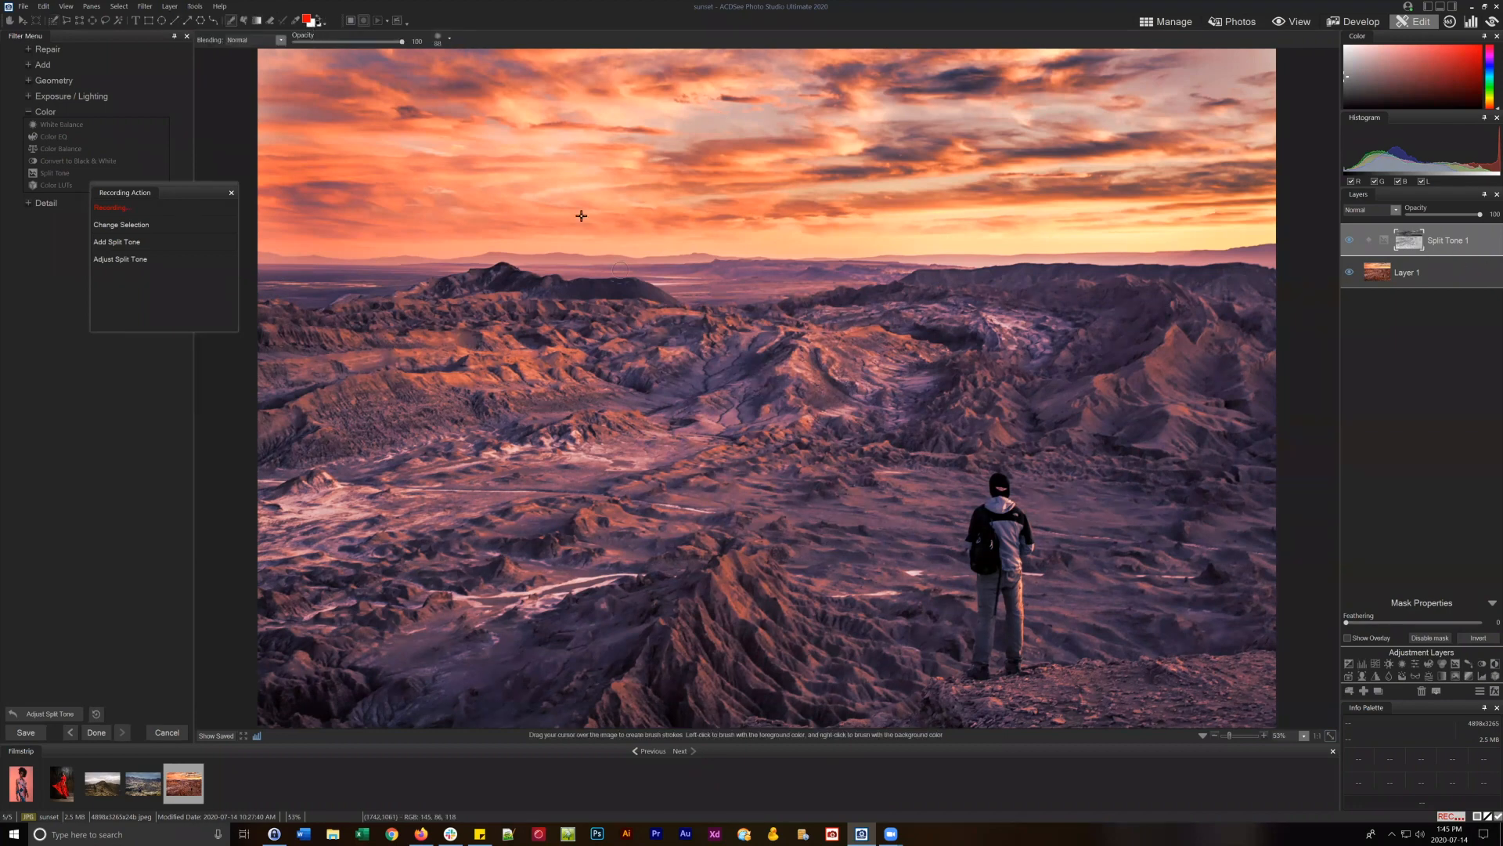
pyautogui.moveTo(692, 188)
pyautogui.mouseDown()
pyautogui.moveTo(668, 198)
pyautogui.moveTo(696, 198)
pyautogui.mouseUp()
pyautogui.scroll(6, 695, 198)
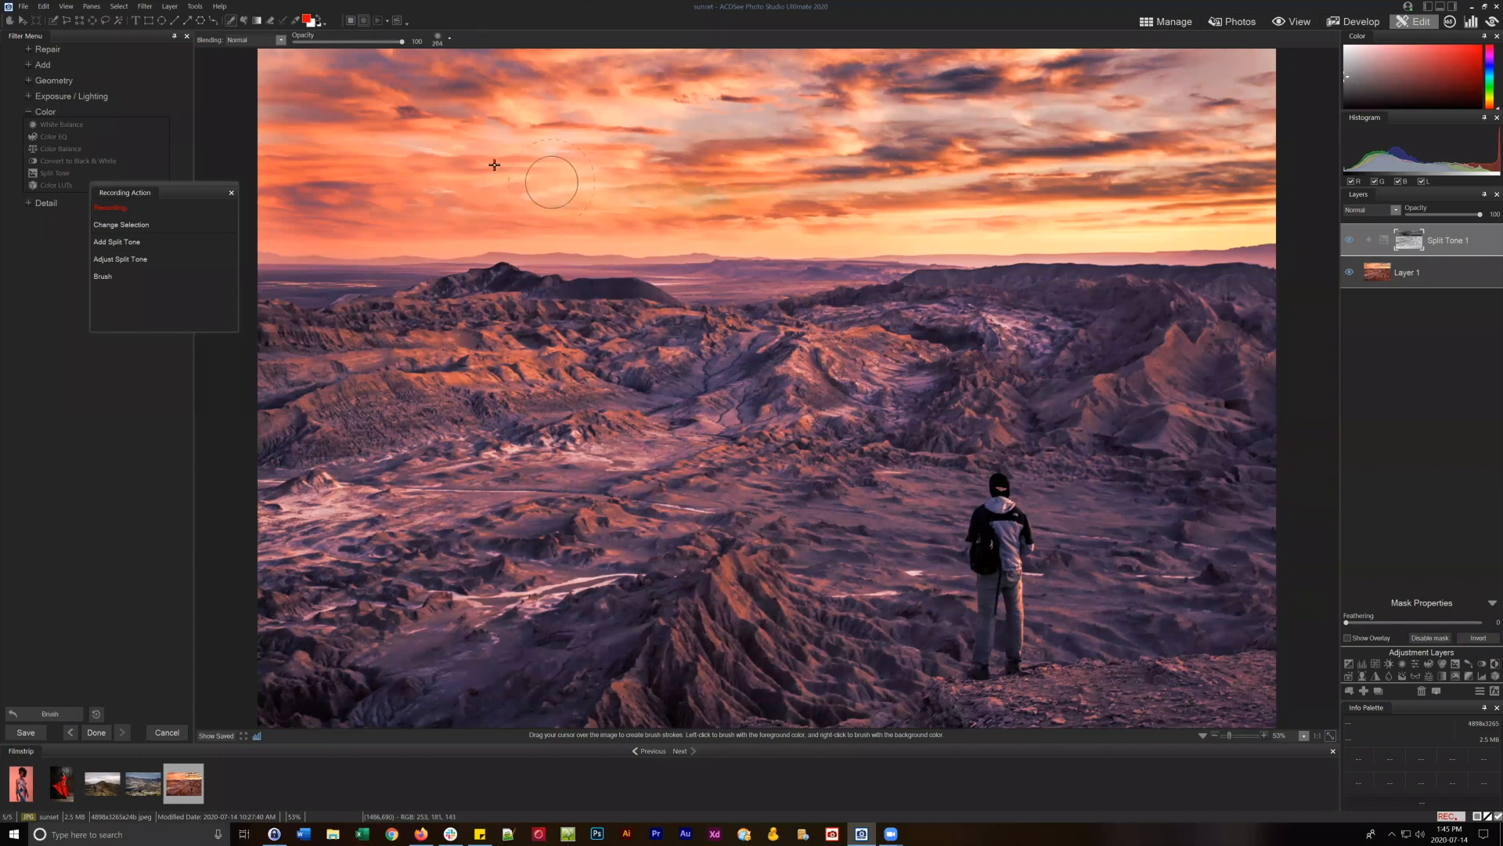
pyautogui.moveTo(404, 152)
pyautogui.mouseDown()
pyautogui.moveTo(686, 94)
pyautogui.moveTo(397, 66)
pyautogui.moveTo(325, 82)
pyautogui.moveTo(312, 203)
pyautogui.moveTo(325, 189)
pyautogui.moveTo(385, 213)
pyautogui.moveTo(764, 198)
pyautogui.moveTo(505, 128)
pyautogui.moveTo(827, 105)
pyautogui.moveTo(880, 54)
pyautogui.moveTo(1263, 51)
pyautogui.moveTo(1158, 74)
pyautogui.moveTo(1231, 137)
pyautogui.moveTo(1208, 181)
pyautogui.moveTo(1247, 191)
pyautogui.moveTo(1029, 195)
pyautogui.moveTo(1080, 192)
pyautogui.mouseUp()
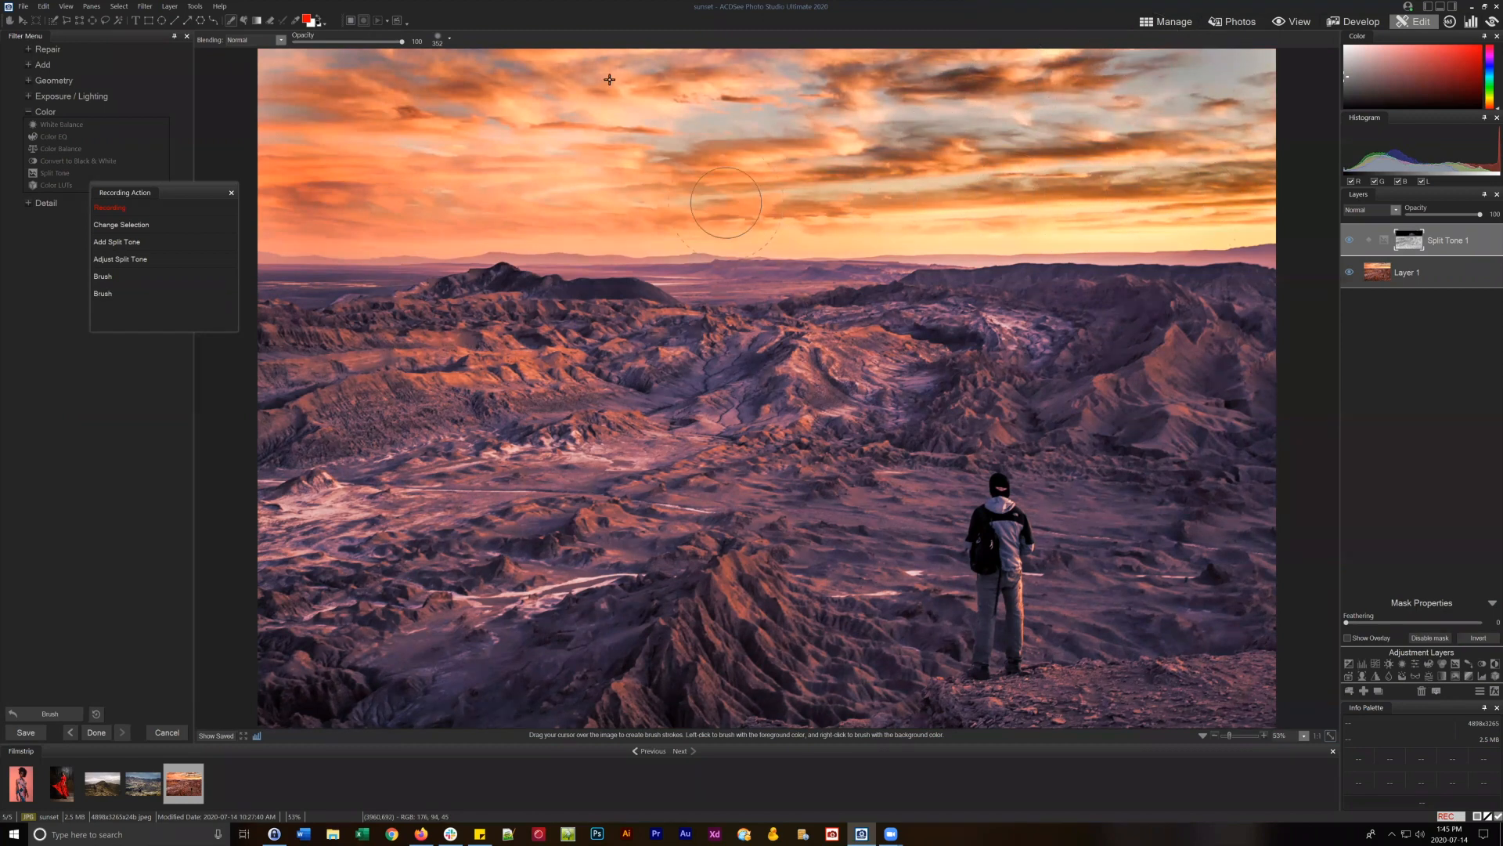
pyautogui.moveTo(395, 149)
pyautogui.mouseDown()
pyautogui.moveTo(890, 91)
pyautogui.moveTo(1089, 104)
pyautogui.mouseUp()
pyautogui.click(215, 735)
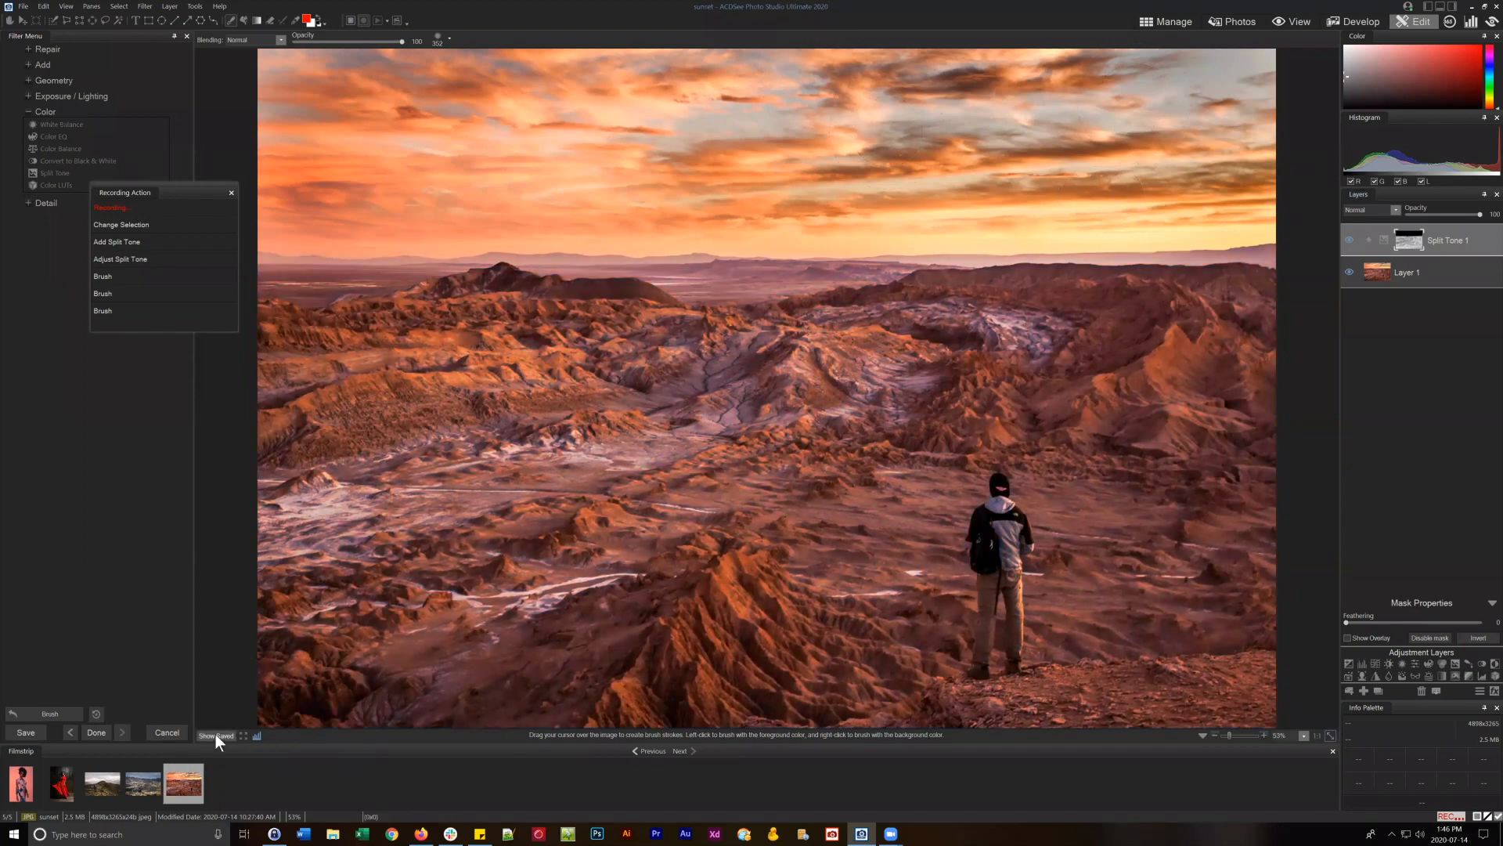
pyautogui.moveTo(214, 734); pyautogui.dragTo(215, 734)
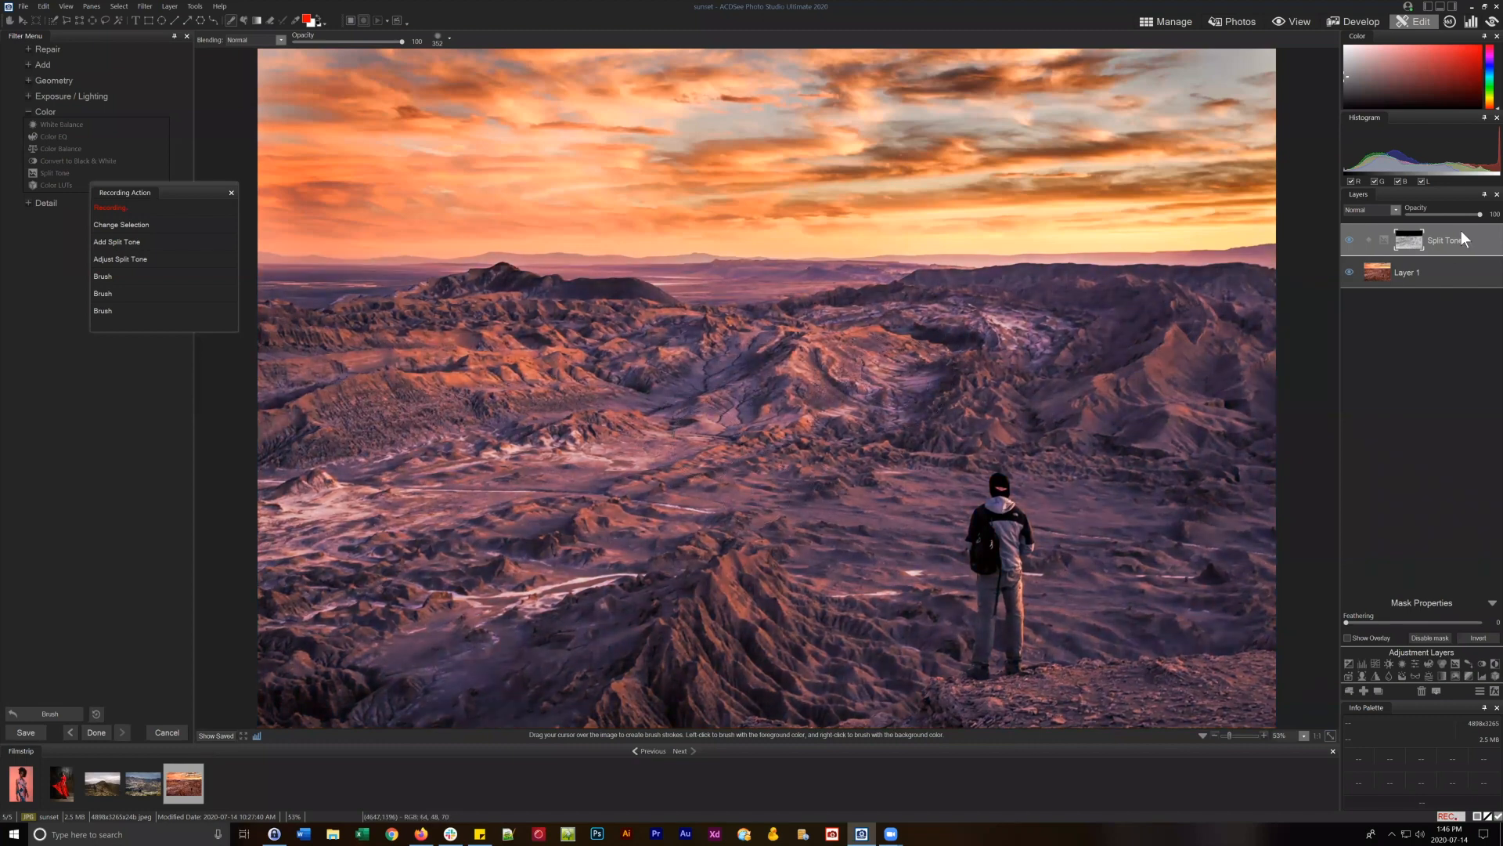
# Select the Split Tone layer and reposition the Recording Action window over the edge of the filter list.
pyautogui.moveTo(1454, 232); pyautogui.dragTo(1444, 254)
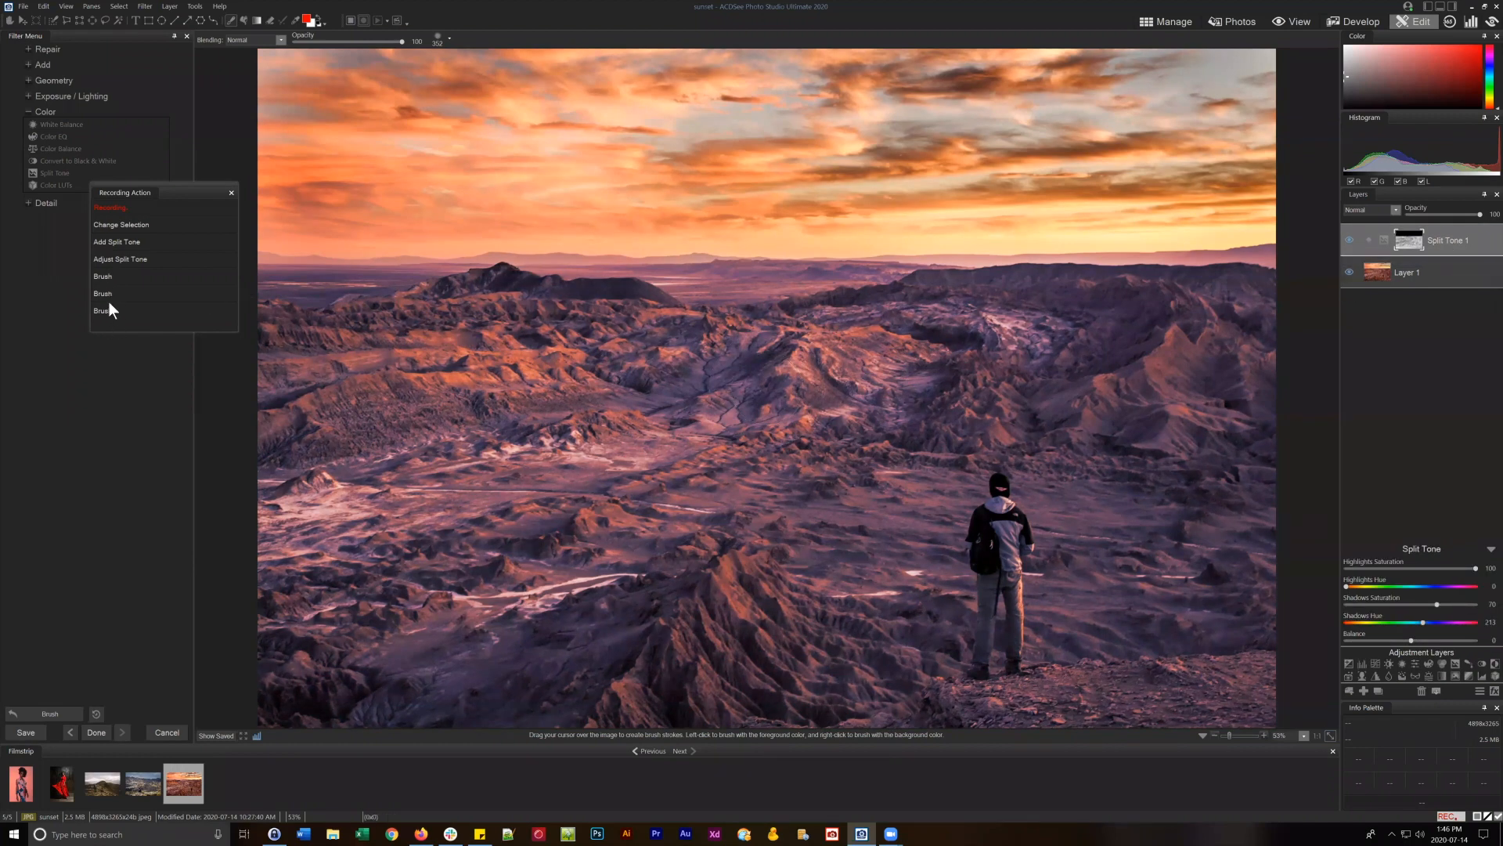
pyautogui.moveTo(169, 195); pyautogui.dragTo(456, 199)
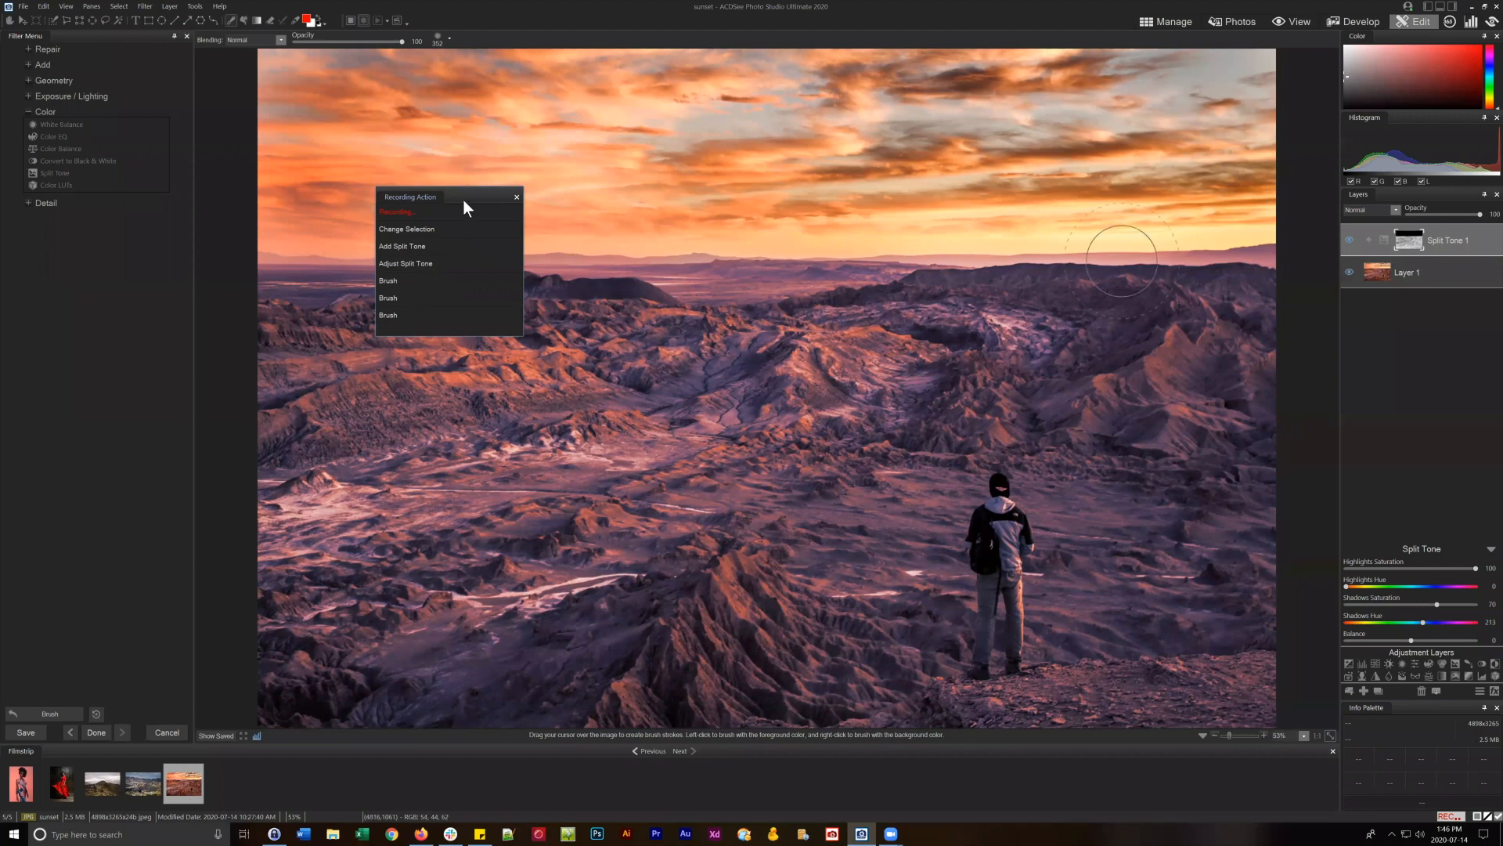
pyautogui.moveTo(469, 197); pyautogui.dragTo(205, 251)
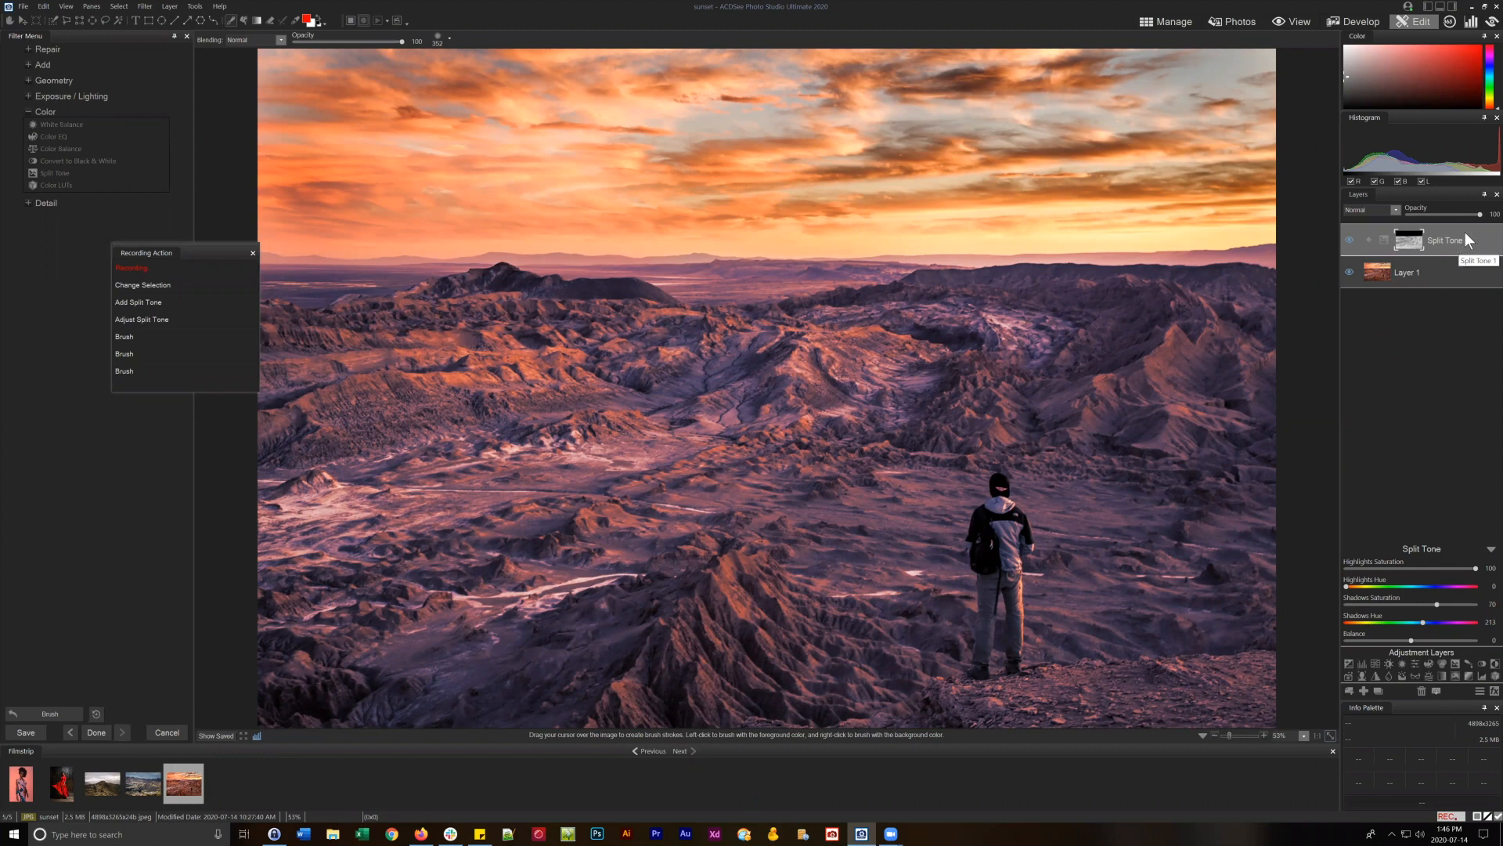
# Add a Photo Effect adjustment layer above the Split Tone layer and use the Sophia effect.
pyautogui.click(1348, 675)
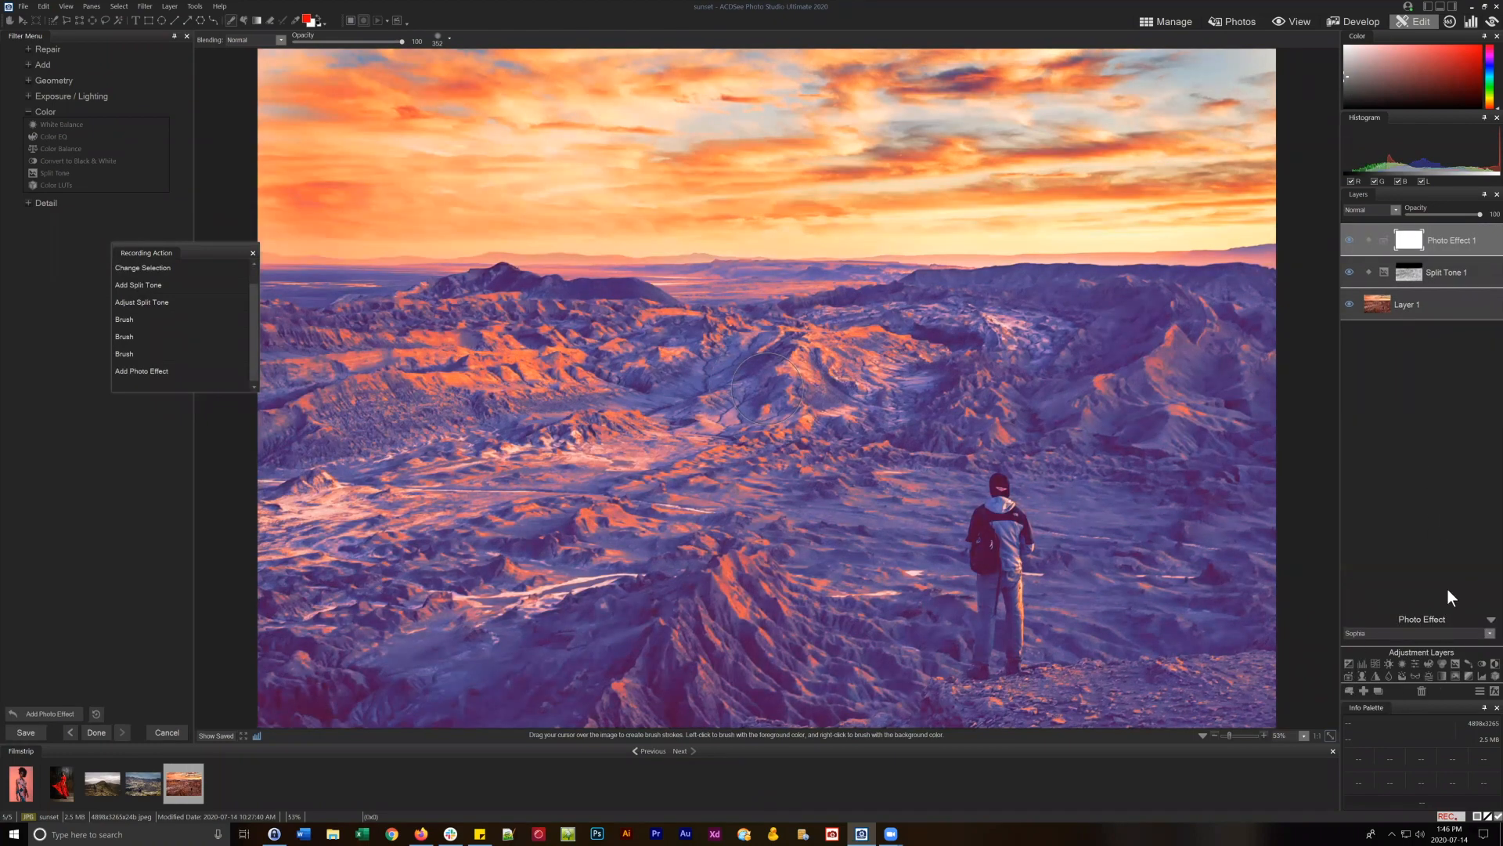
pyautogui.click(1386, 634)
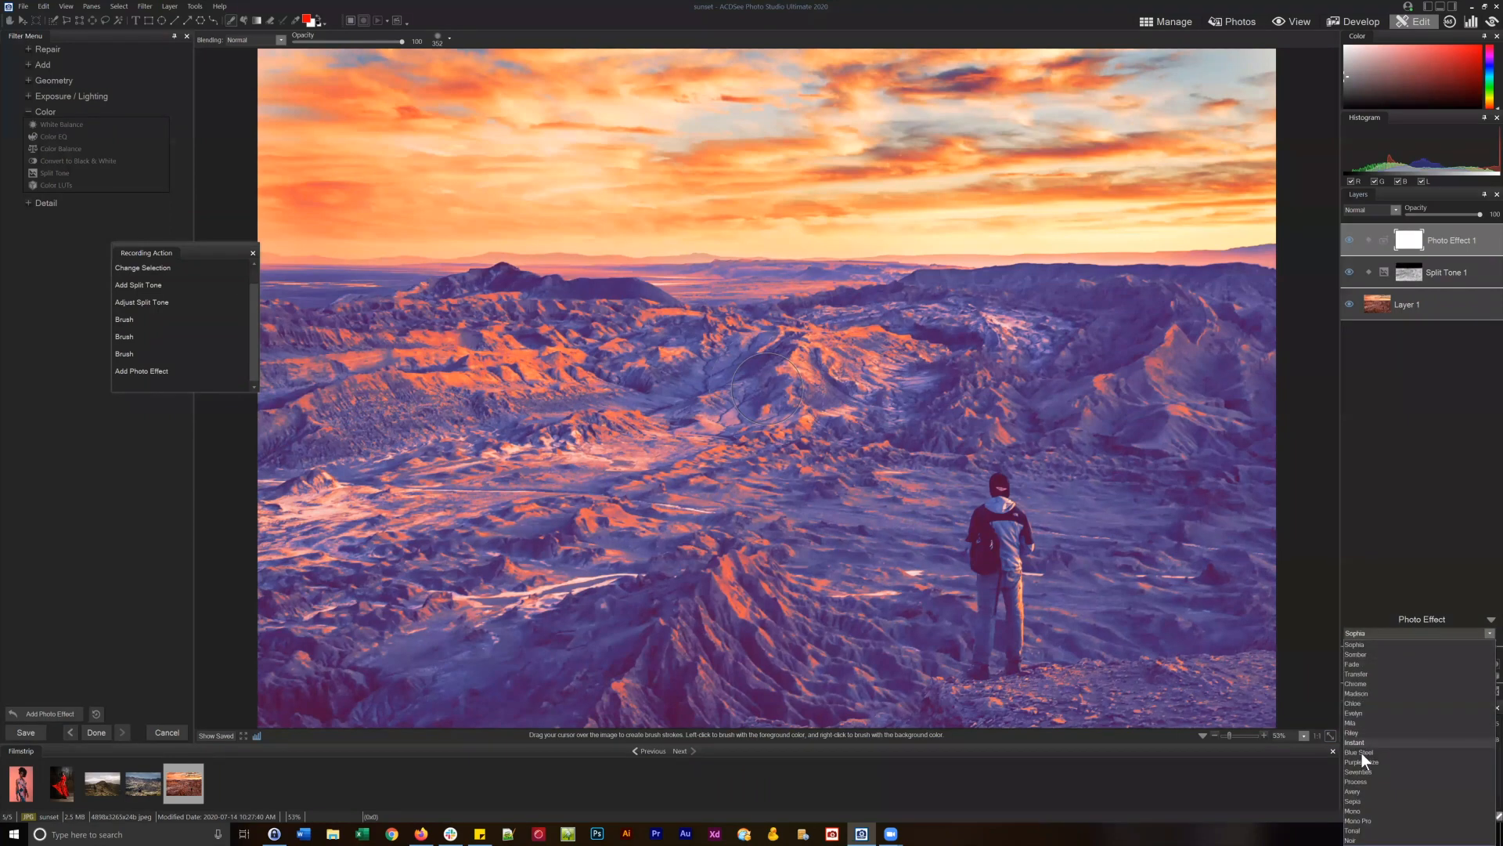
pyautogui.click(1362, 723)
# Set the Photo Effect layer's opacity to 29 and blend mode to Soft light, and compare the image with the layer hidden and shown.
pyautogui.moveTo(1479, 214); pyautogui.dragTo(1422, 213)
pyautogui.click(1426, 214)
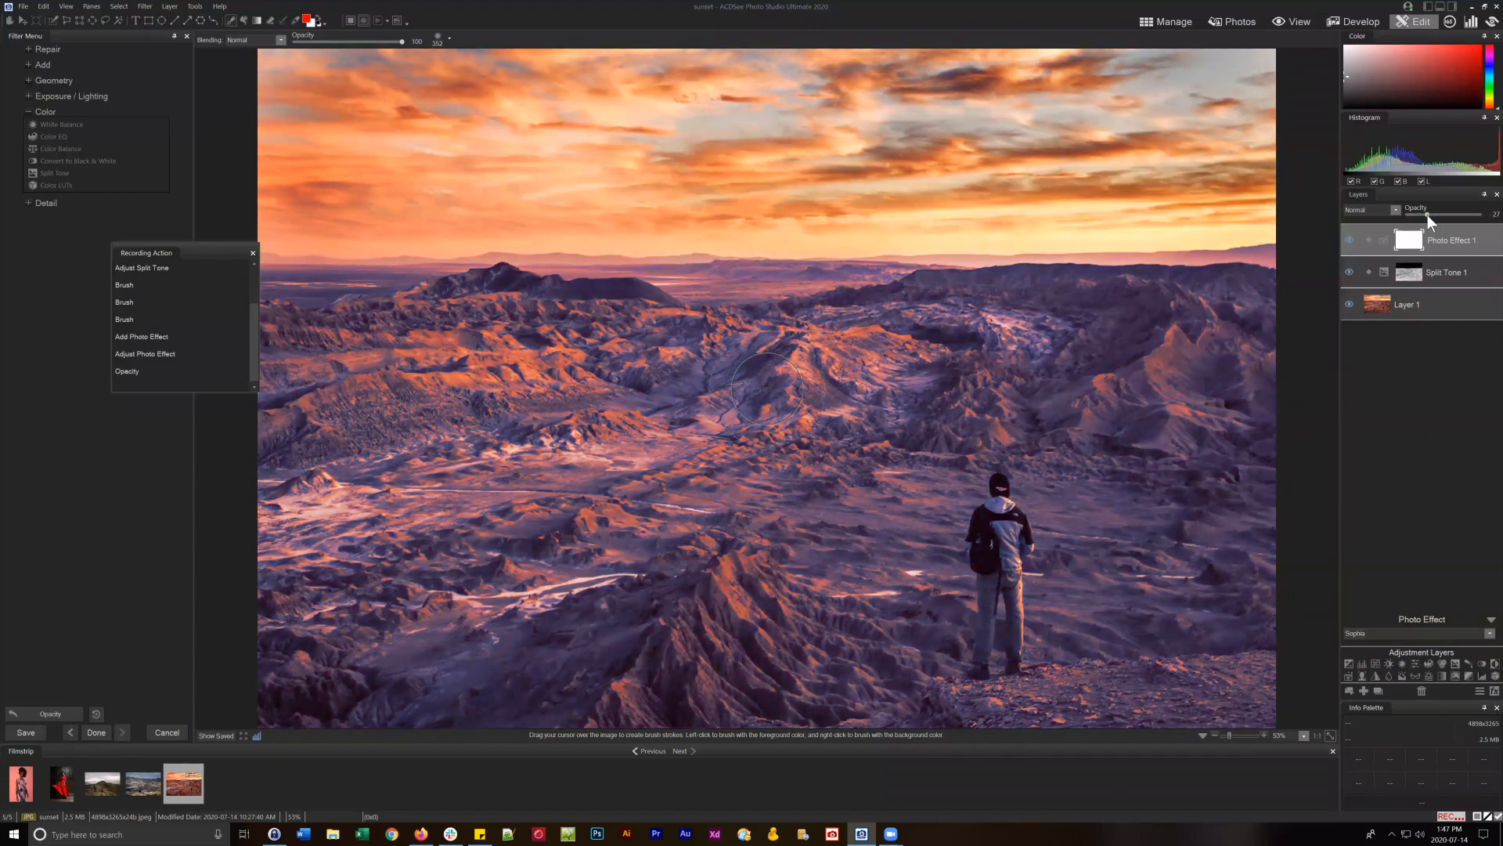
pyautogui.moveTo(1430, 213); pyautogui.dragTo(1432, 214)
pyautogui.moveTo(1450, 251); pyautogui.dragTo(1428, 214)
pyautogui.click(1396, 210)
pyautogui.click(1364, 320)
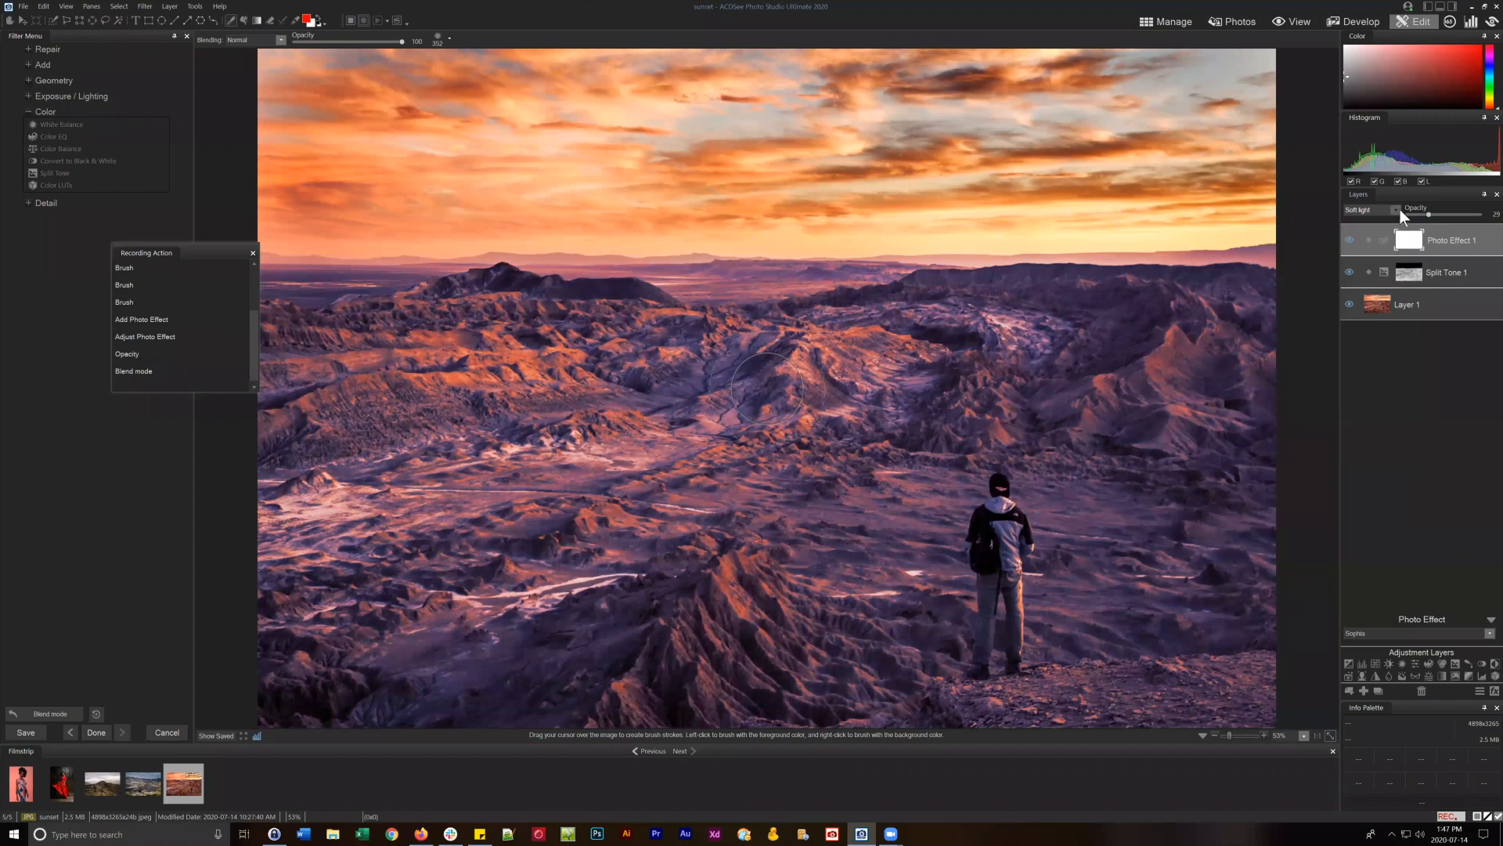
pyautogui.click(1350, 237)
pyautogui.click(1350, 237)
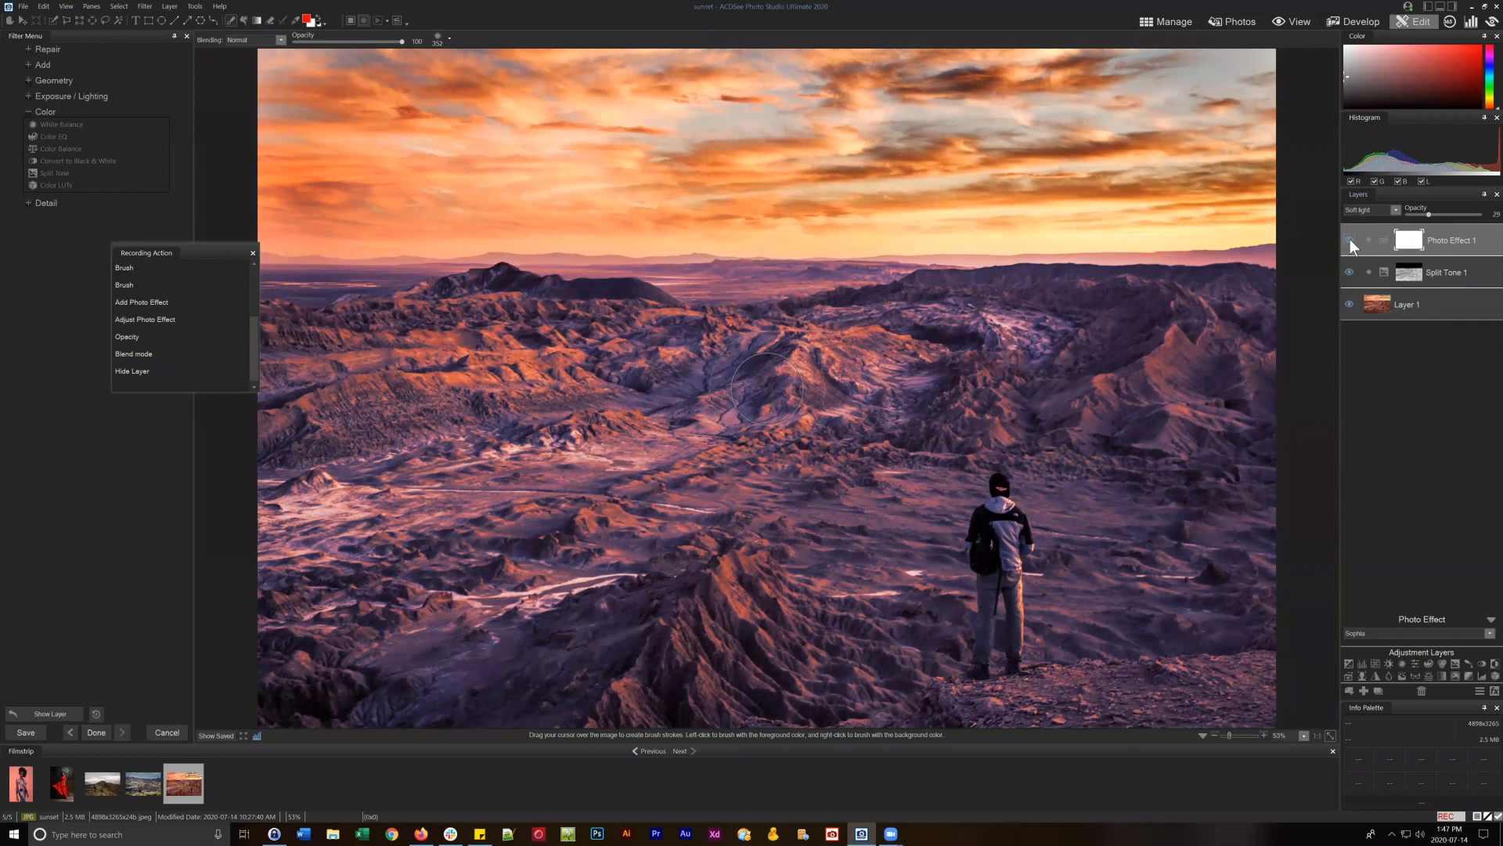
pyautogui.click(1350, 238)
pyautogui.click(1350, 238)
# Make the Recording Action window taller to fit all recorded steps and move it mostly off the photo.
pyautogui.moveTo(199, 252); pyautogui.dragTo(323, 127)
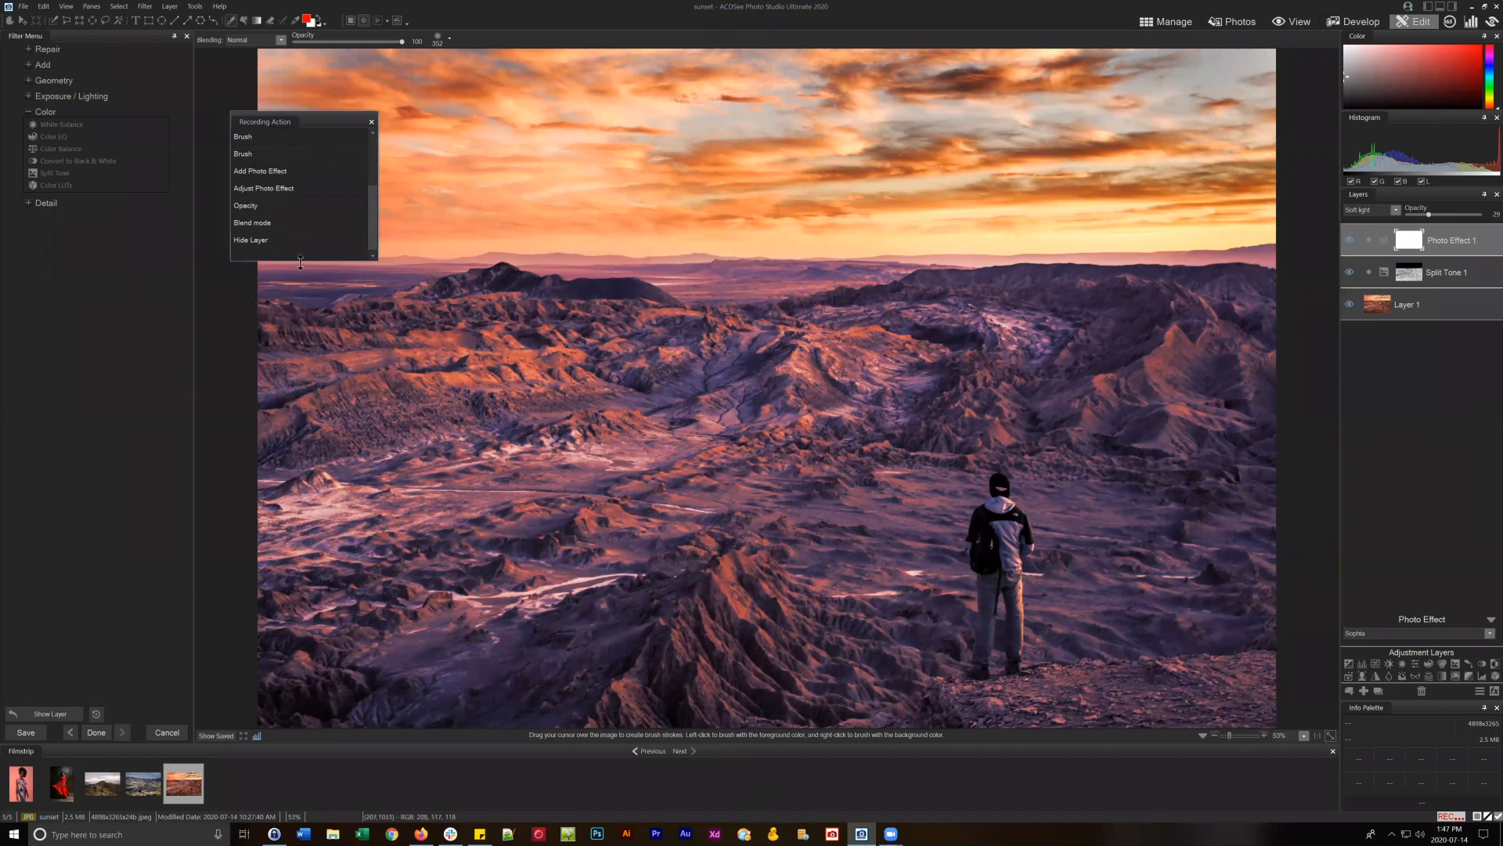
pyautogui.moveTo(300, 261); pyautogui.dragTo(298, 483)
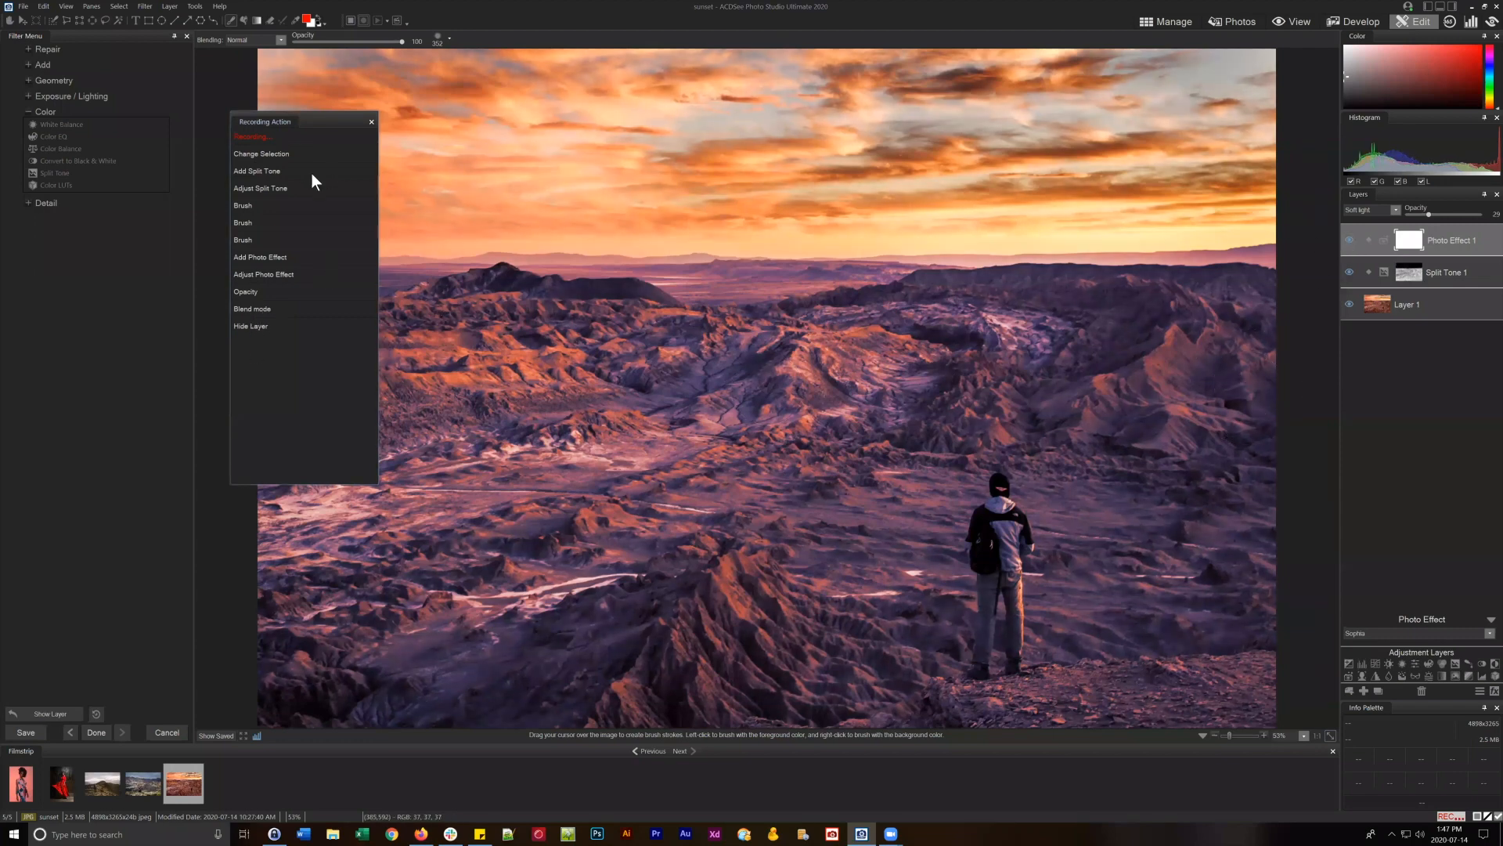
pyautogui.moveTo(251, 123); pyautogui.dragTo(160, 140)
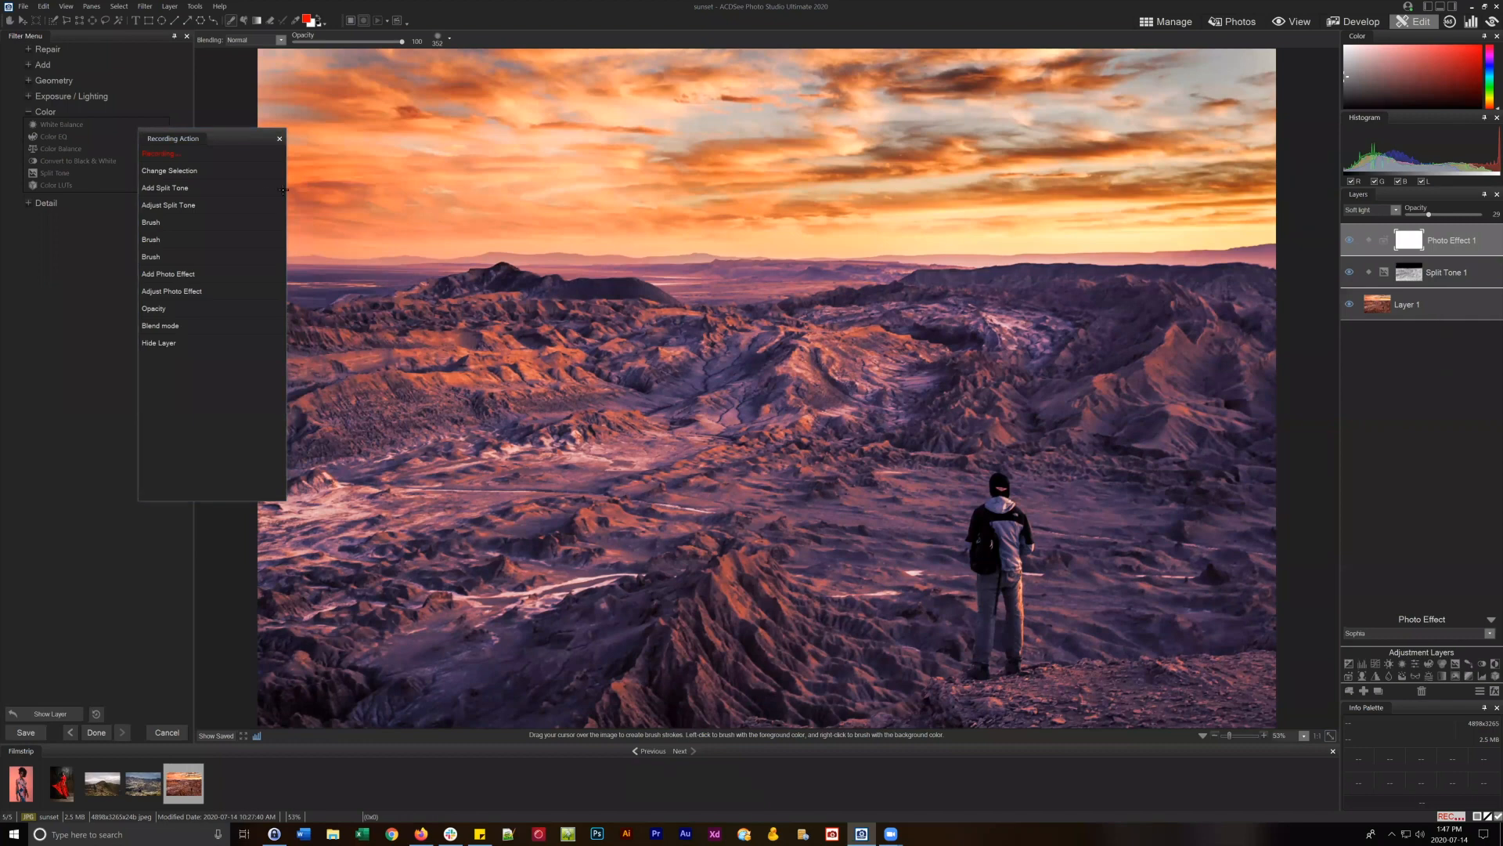
pyautogui.moveTo(249, 138); pyautogui.dragTo(224, 170)
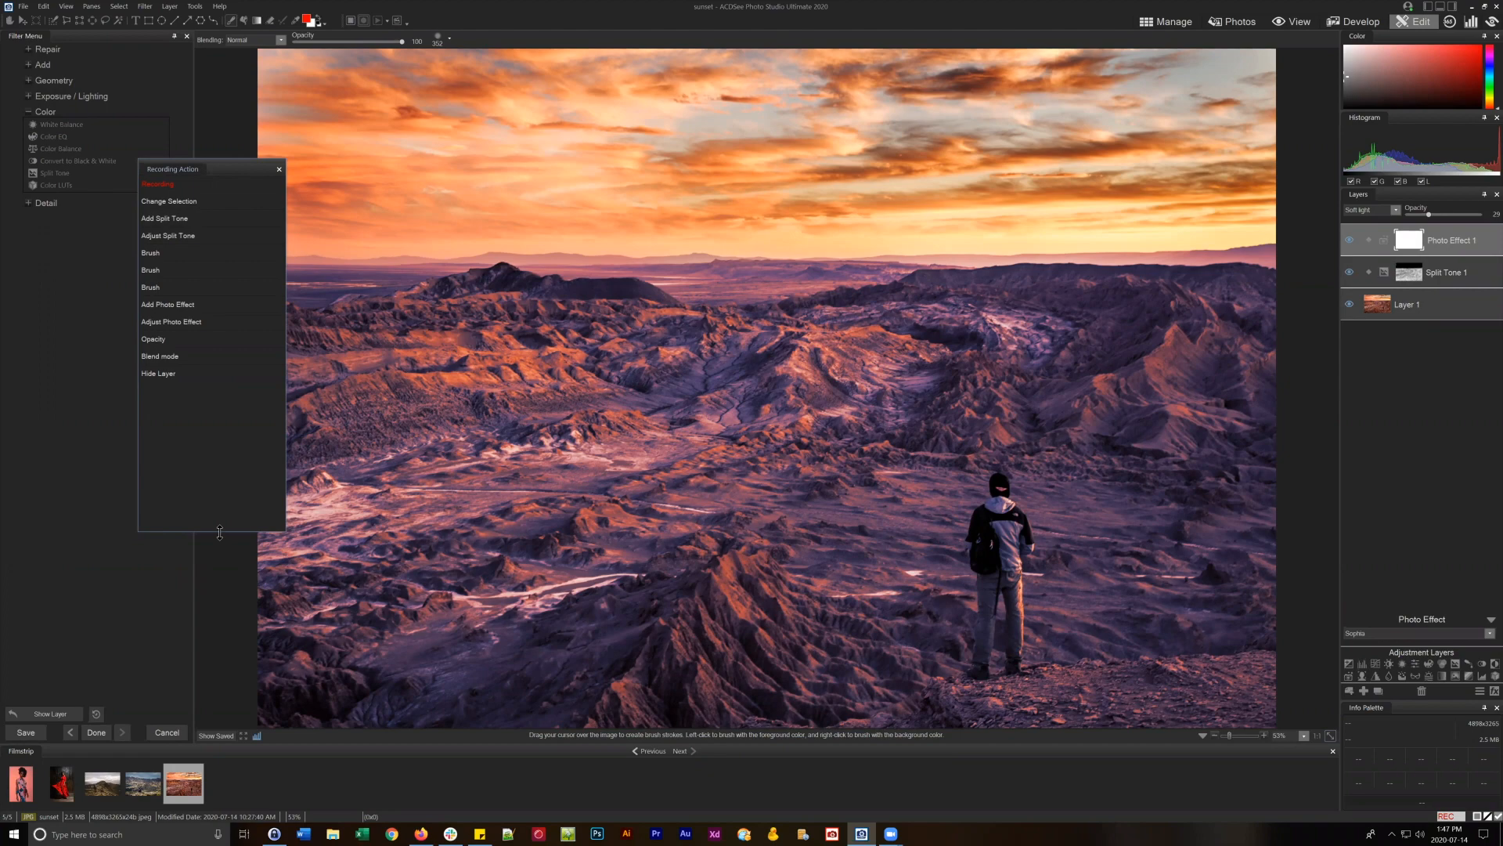
# Shorten the Recording Action window to fit its step list, shift it slightly, and stop recording the action.
pyautogui.moveTo(220, 532); pyautogui.dragTo(220, 401)
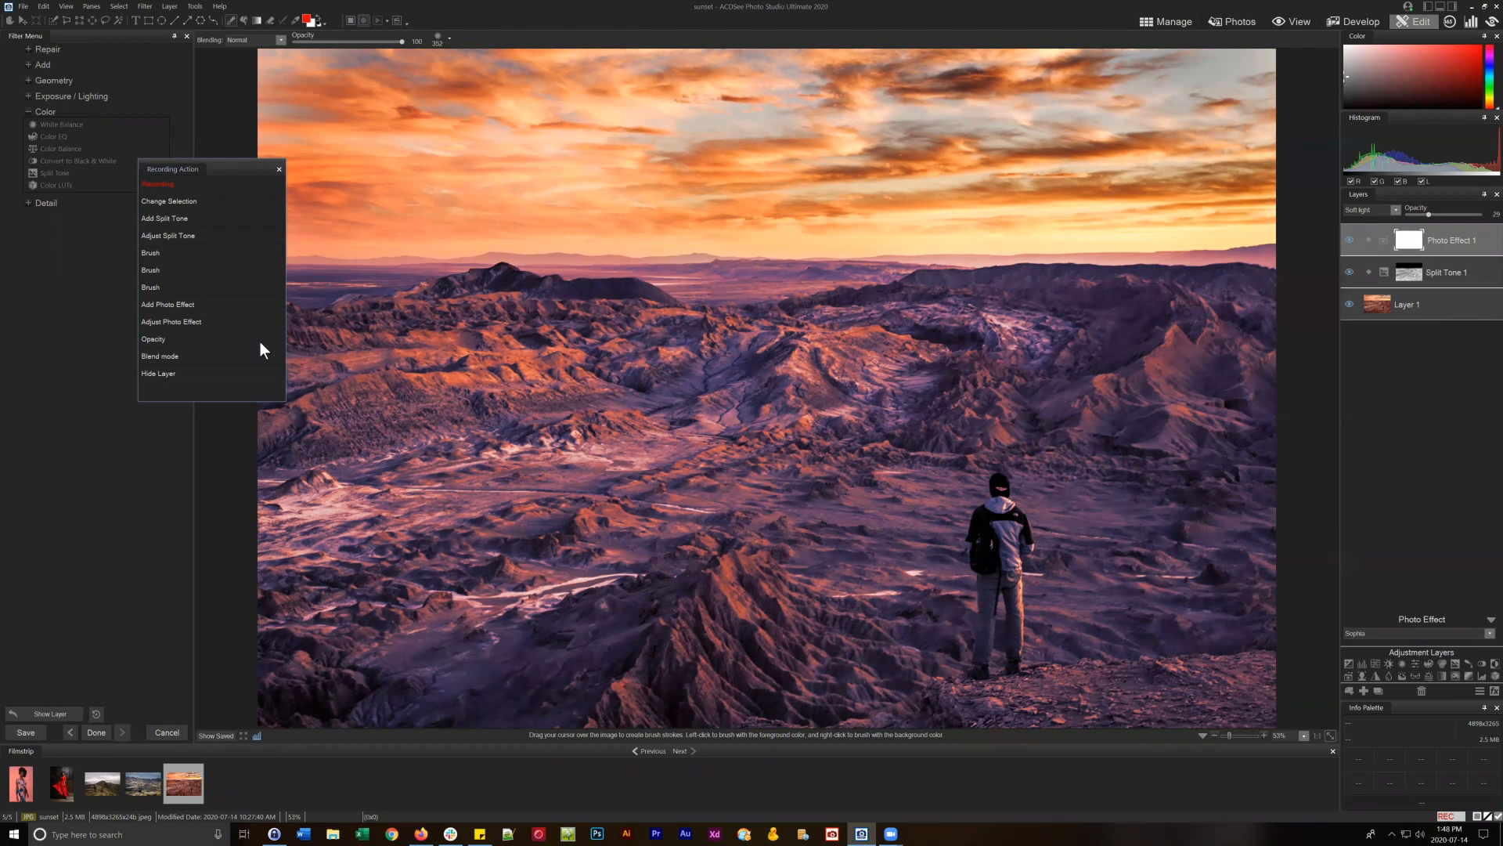
pyautogui.moveTo(224, 170); pyautogui.dragTo(258, 182)
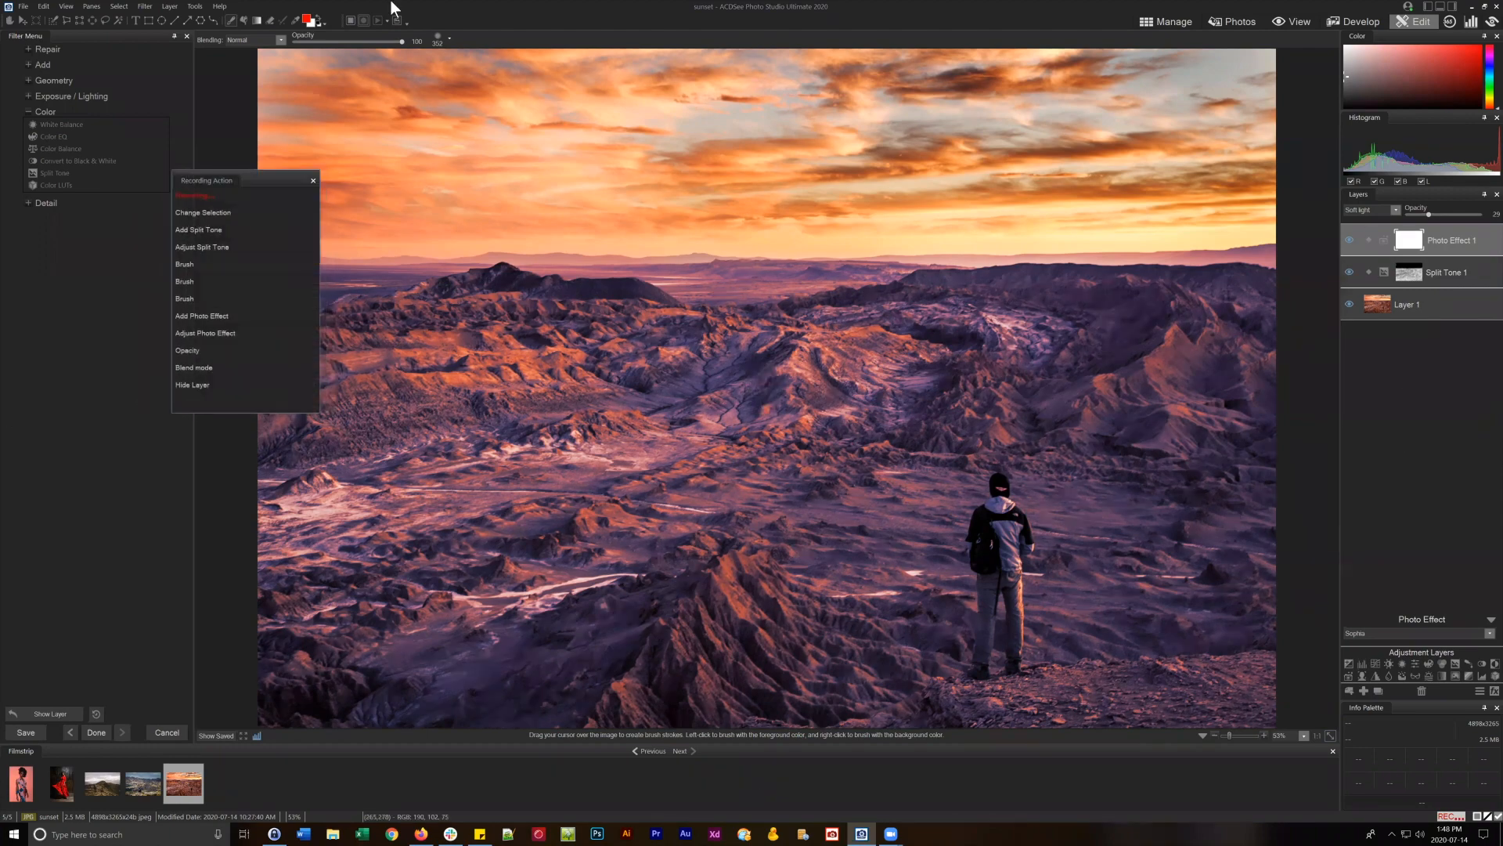
pyautogui.click(350, 20)
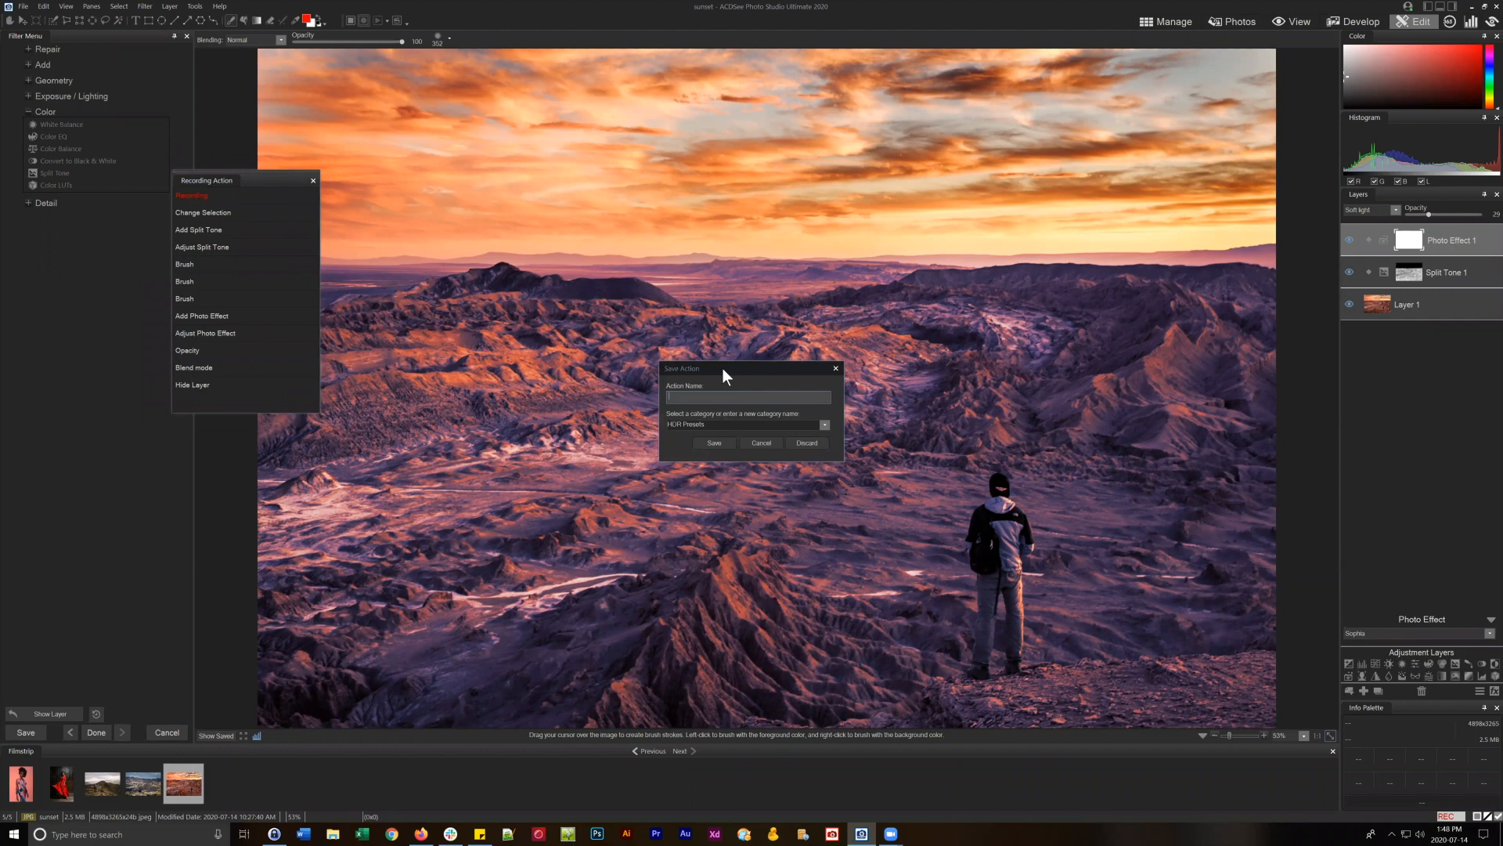
# Save the recorded action as Luminosity Split Toning in the Uncategorized category.
pyautogui.moveTo(722, 368); pyautogui.dragTo(738, 298)
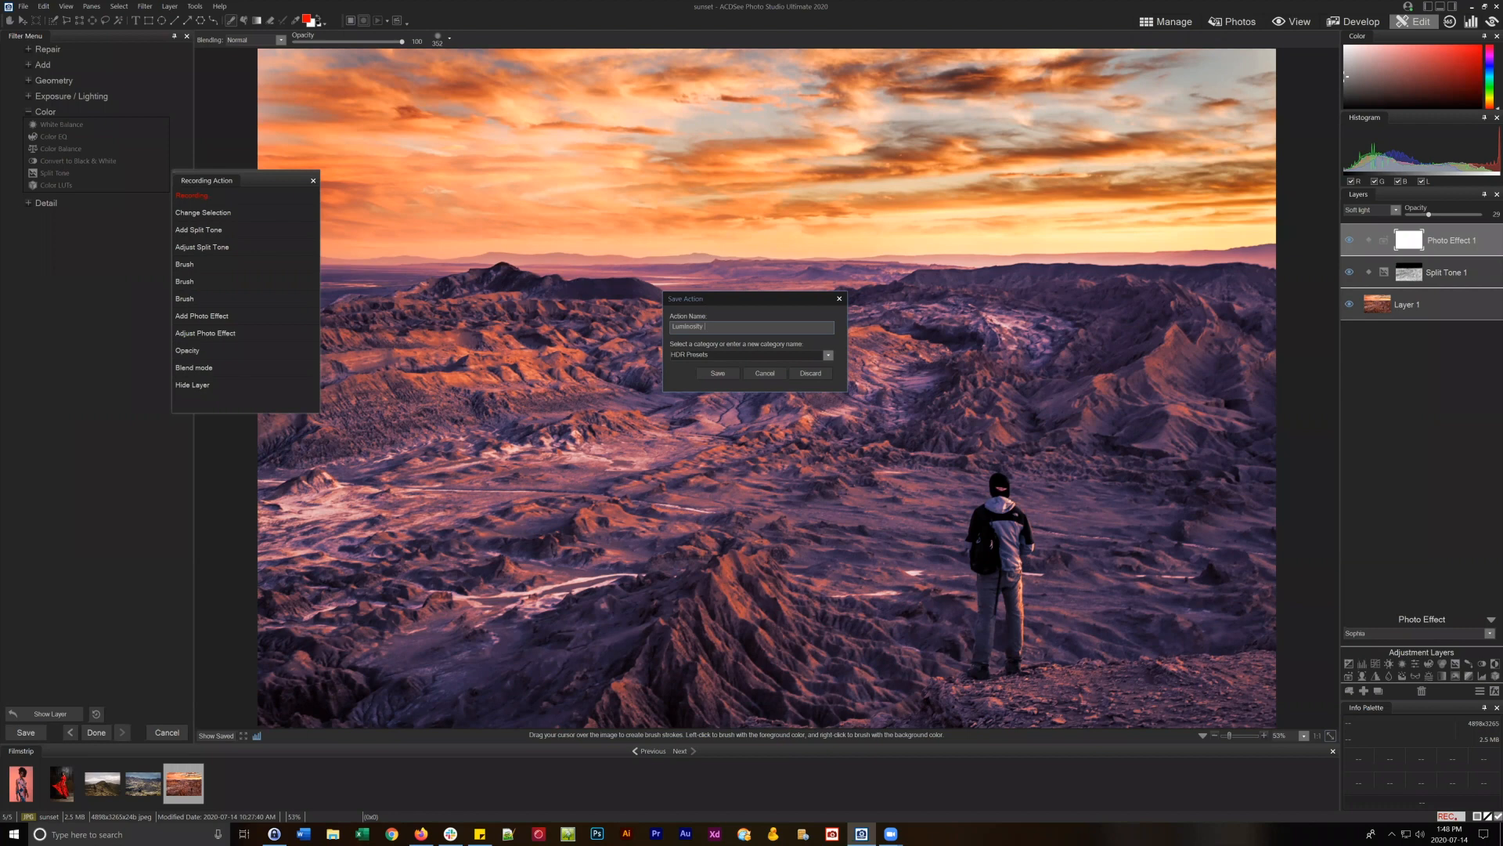
pyautogui.write('Toning')
pyautogui.click(828, 355)
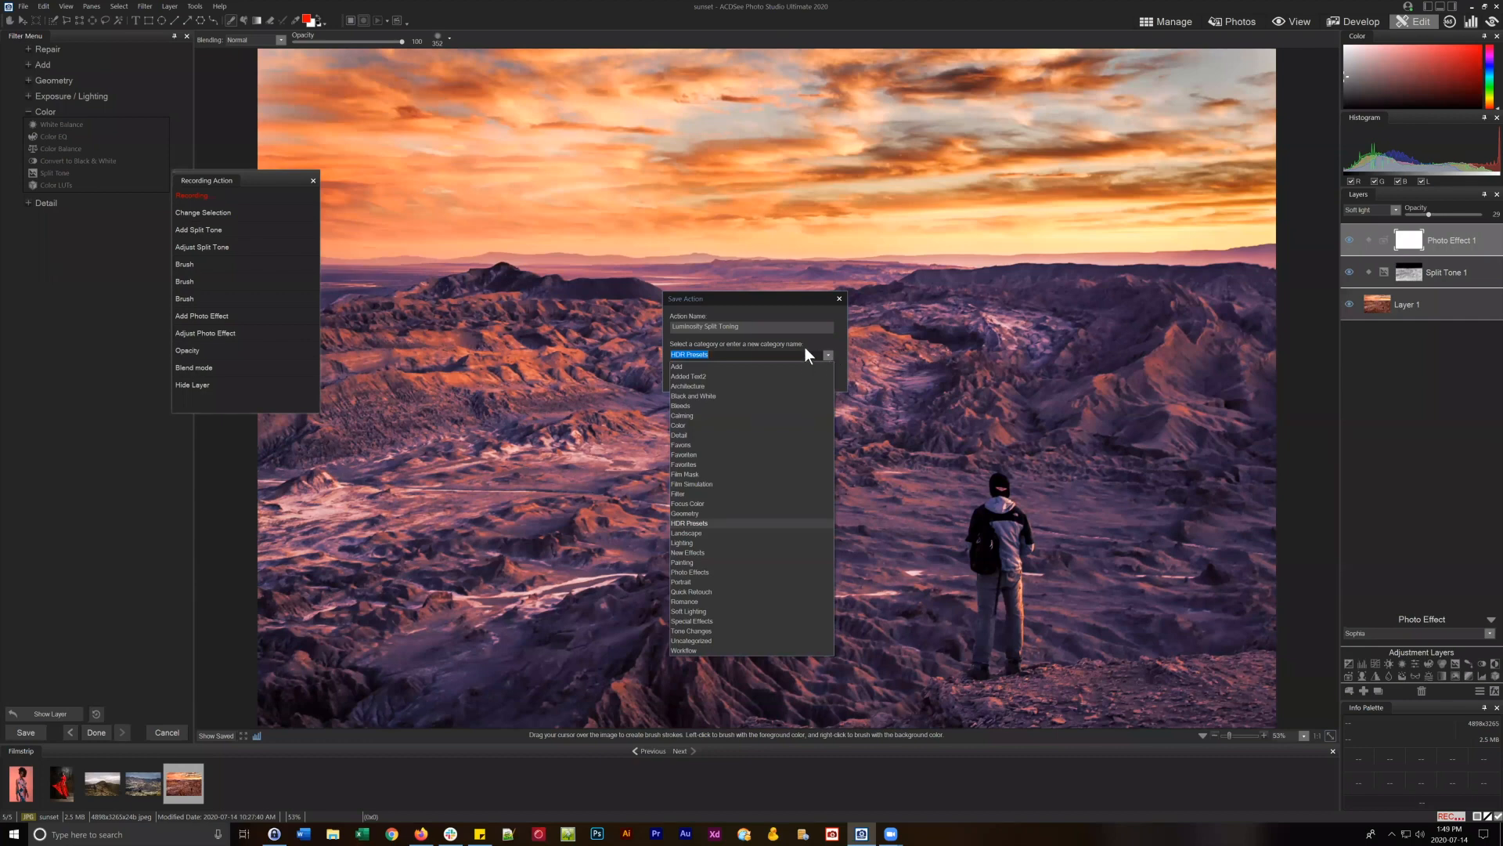
pyautogui.click(707, 640)
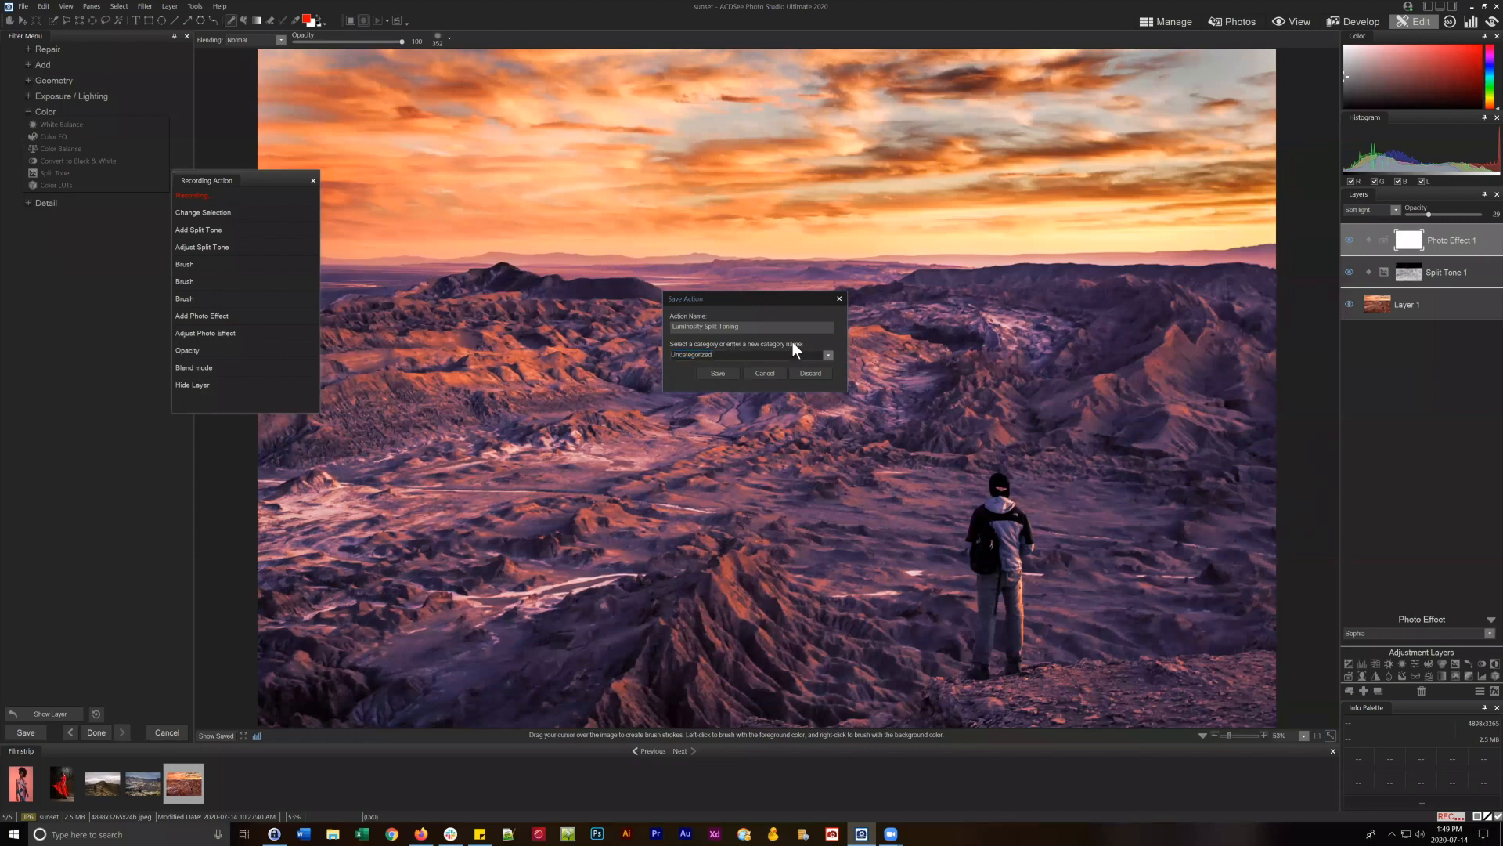
pyautogui.click(718, 373)
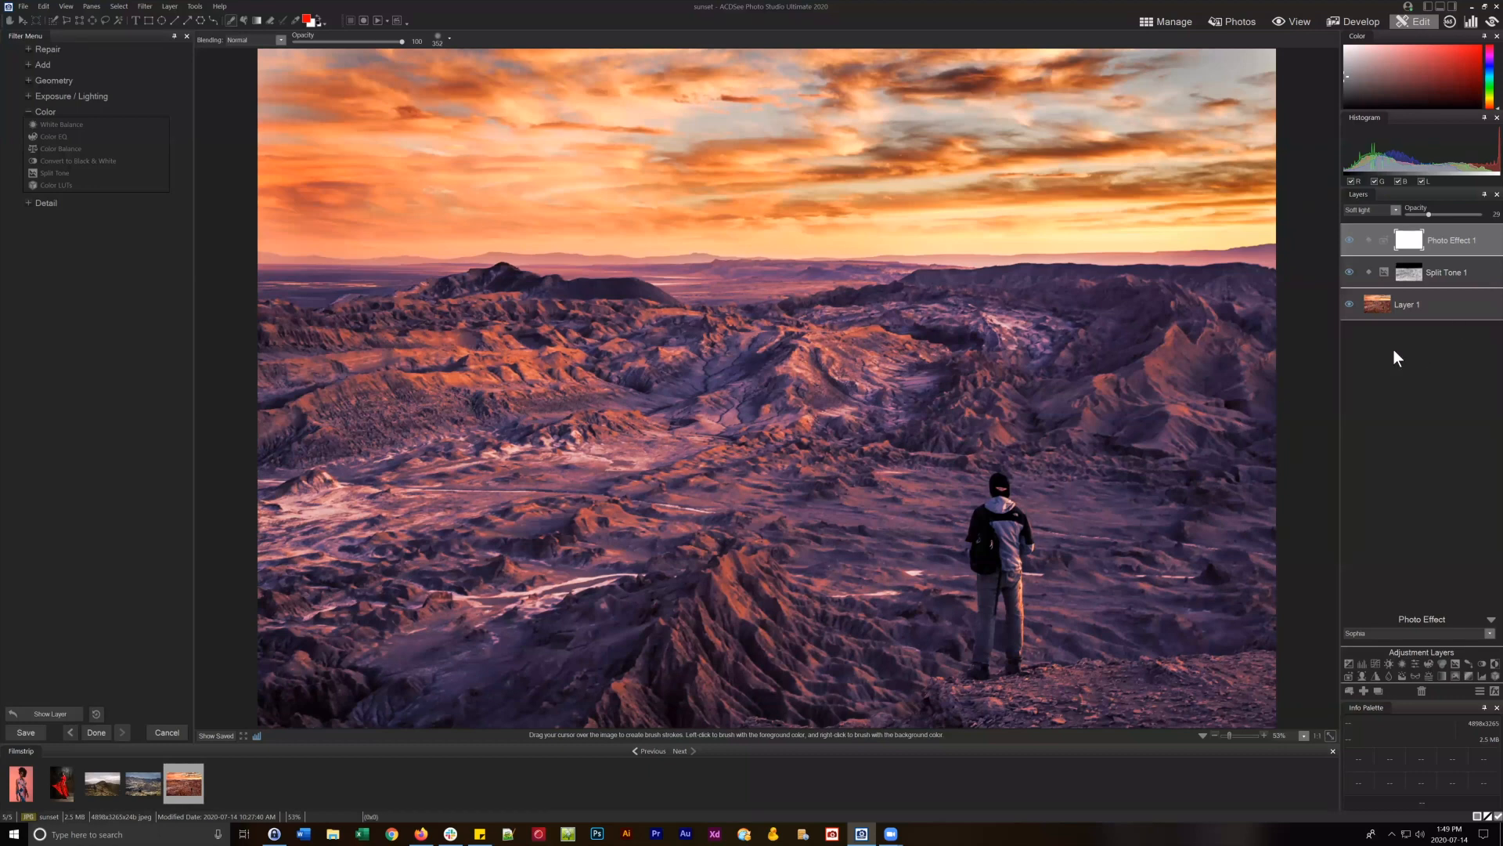
# Find Luminosity Split Toning among the Uncategorized actions in the Actions Browser and play it on the sunset photo.
pyautogui.click(401, 20)
pyautogui.moveTo(628, 120); pyautogui.dragTo(761, 193)
pyautogui.click(519, 195)
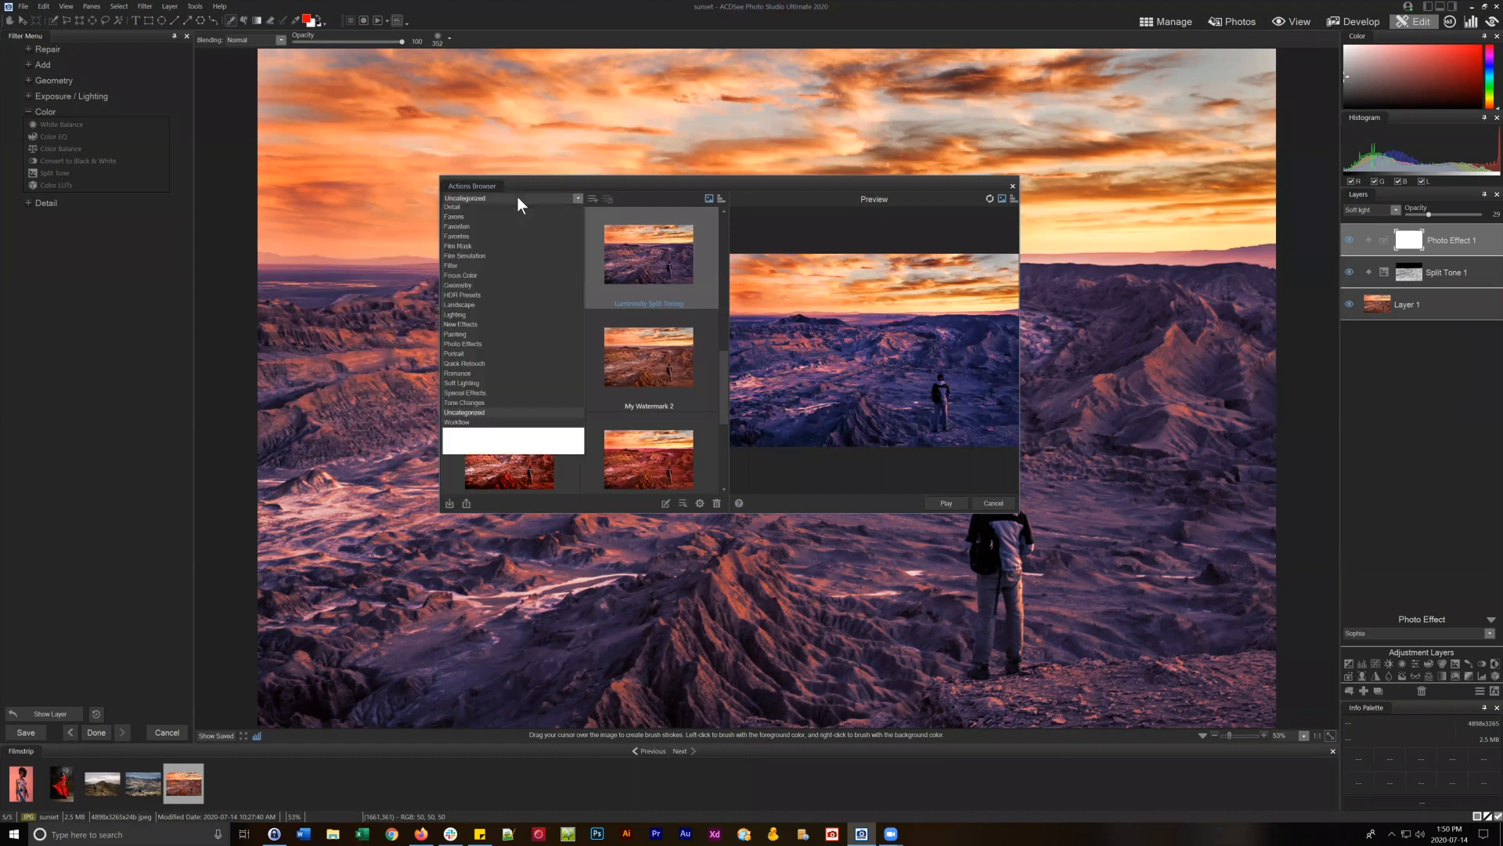
pyautogui.click(517, 196)
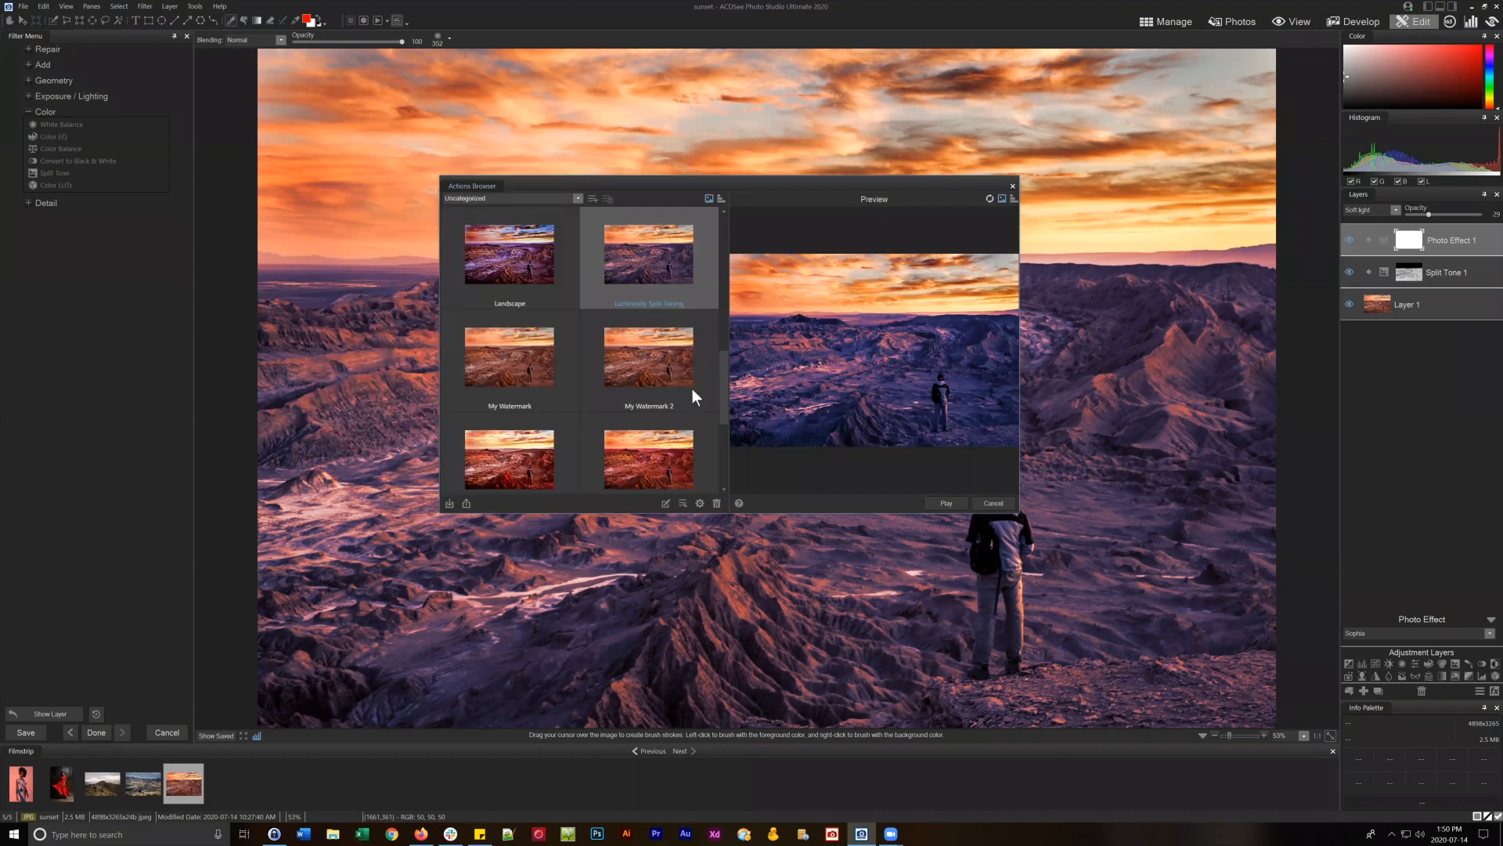
pyautogui.scroll(1, 723, 368)
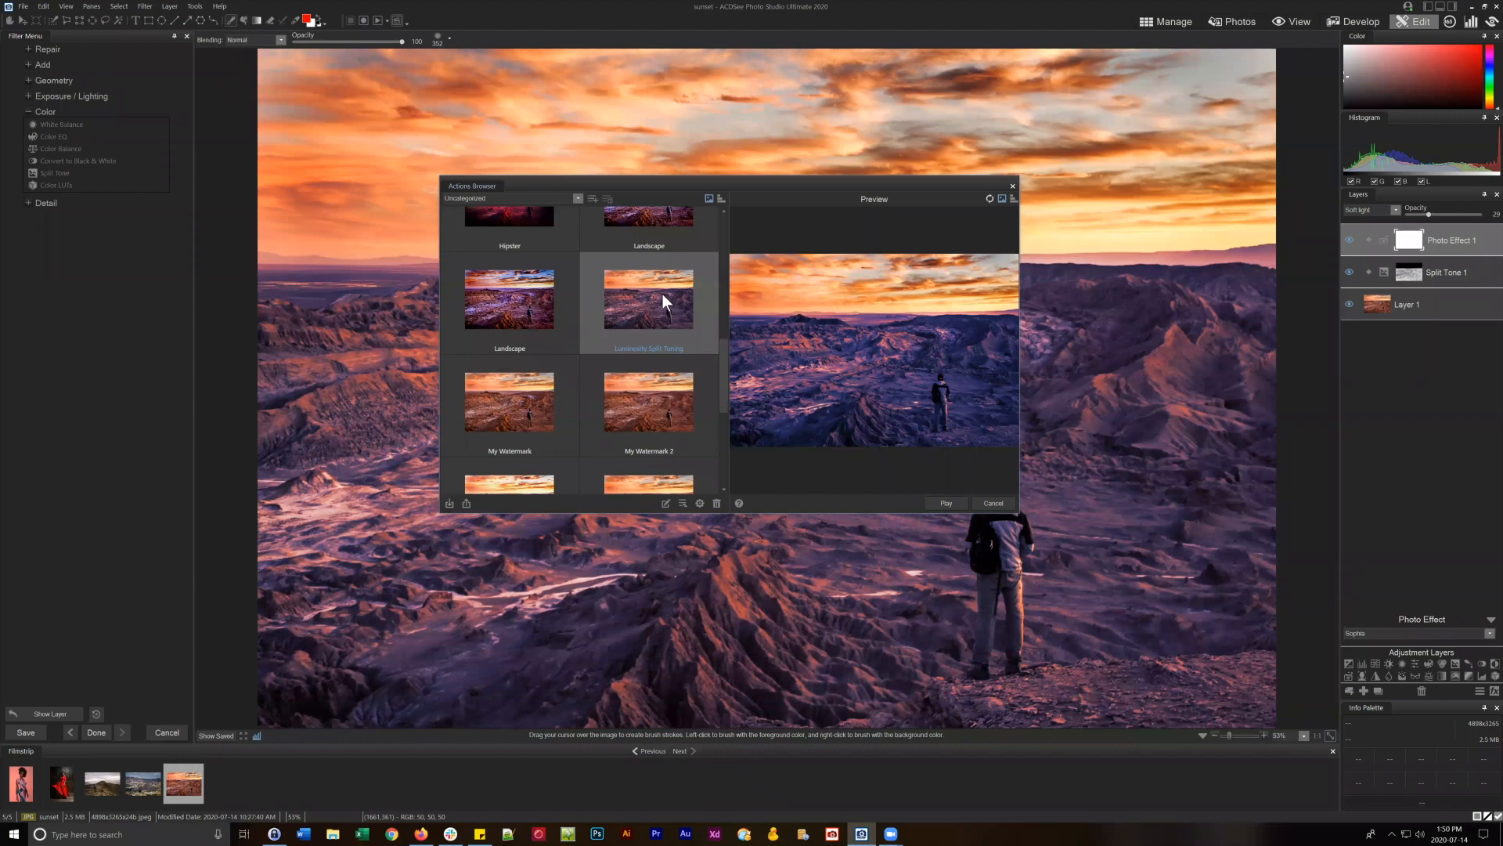
pyautogui.scroll(1, 722, 369)
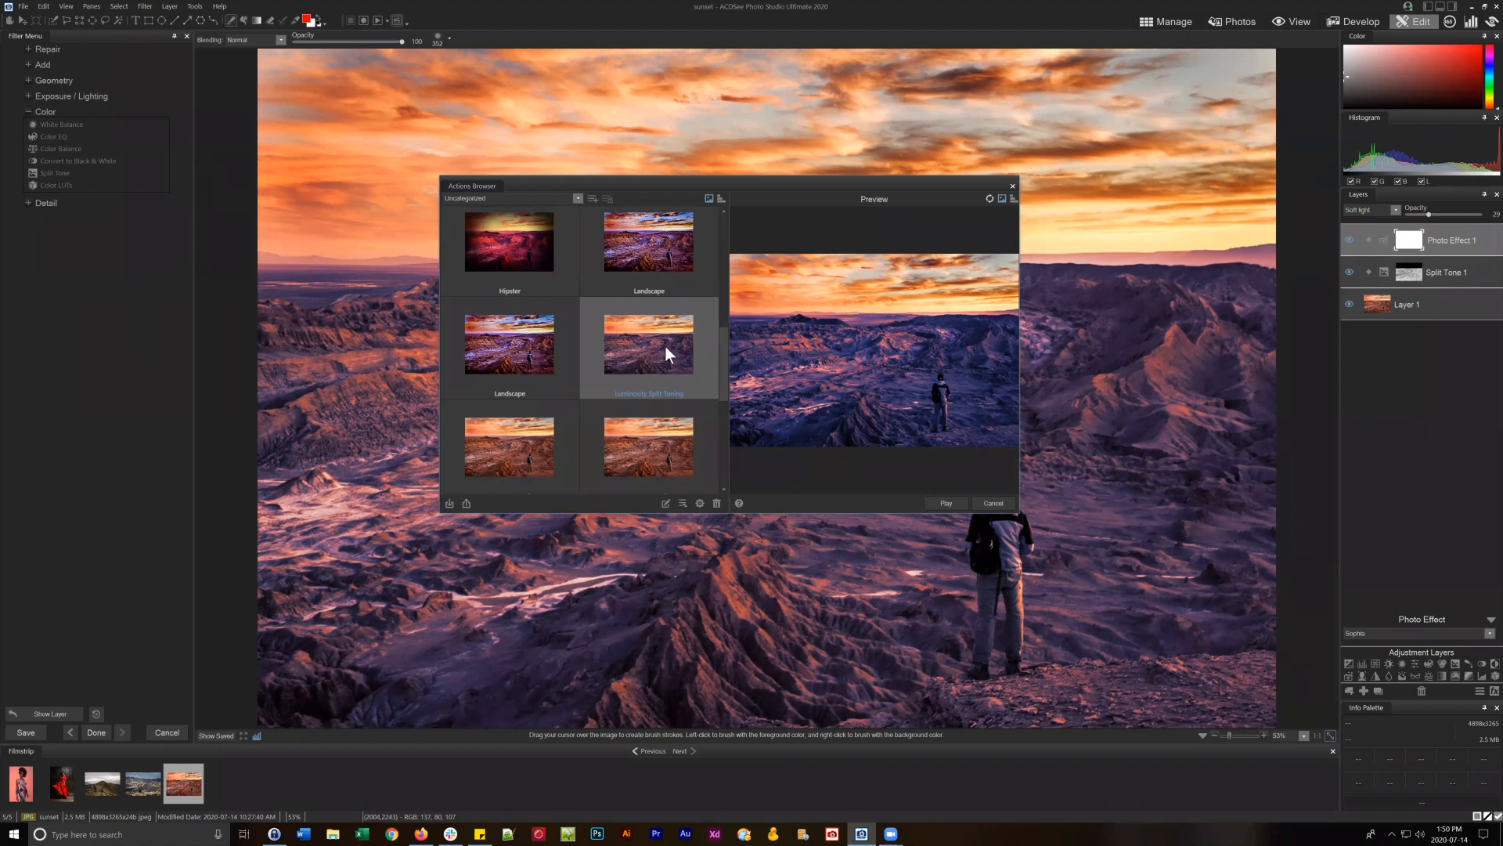
pyautogui.click(946, 502)
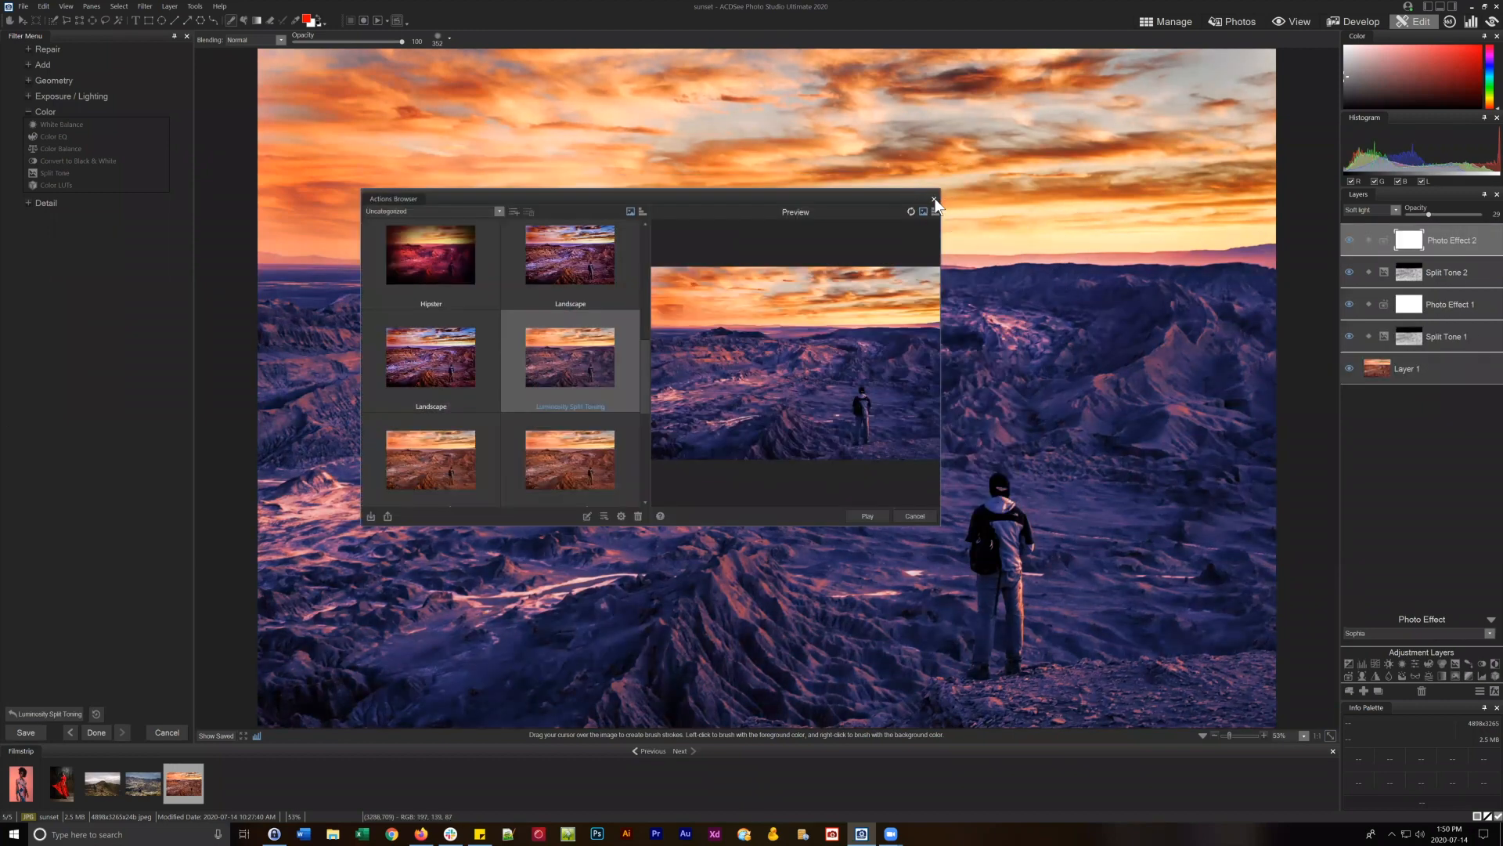
# Select the Photo Effect 2 and Split Tone 2 layers, and return to Manage mode, discarding the sunset edits.
pyautogui.keyDown('ctrl'); pyautogui.click(1453, 275); pyautogui.keyUp('ctrl')
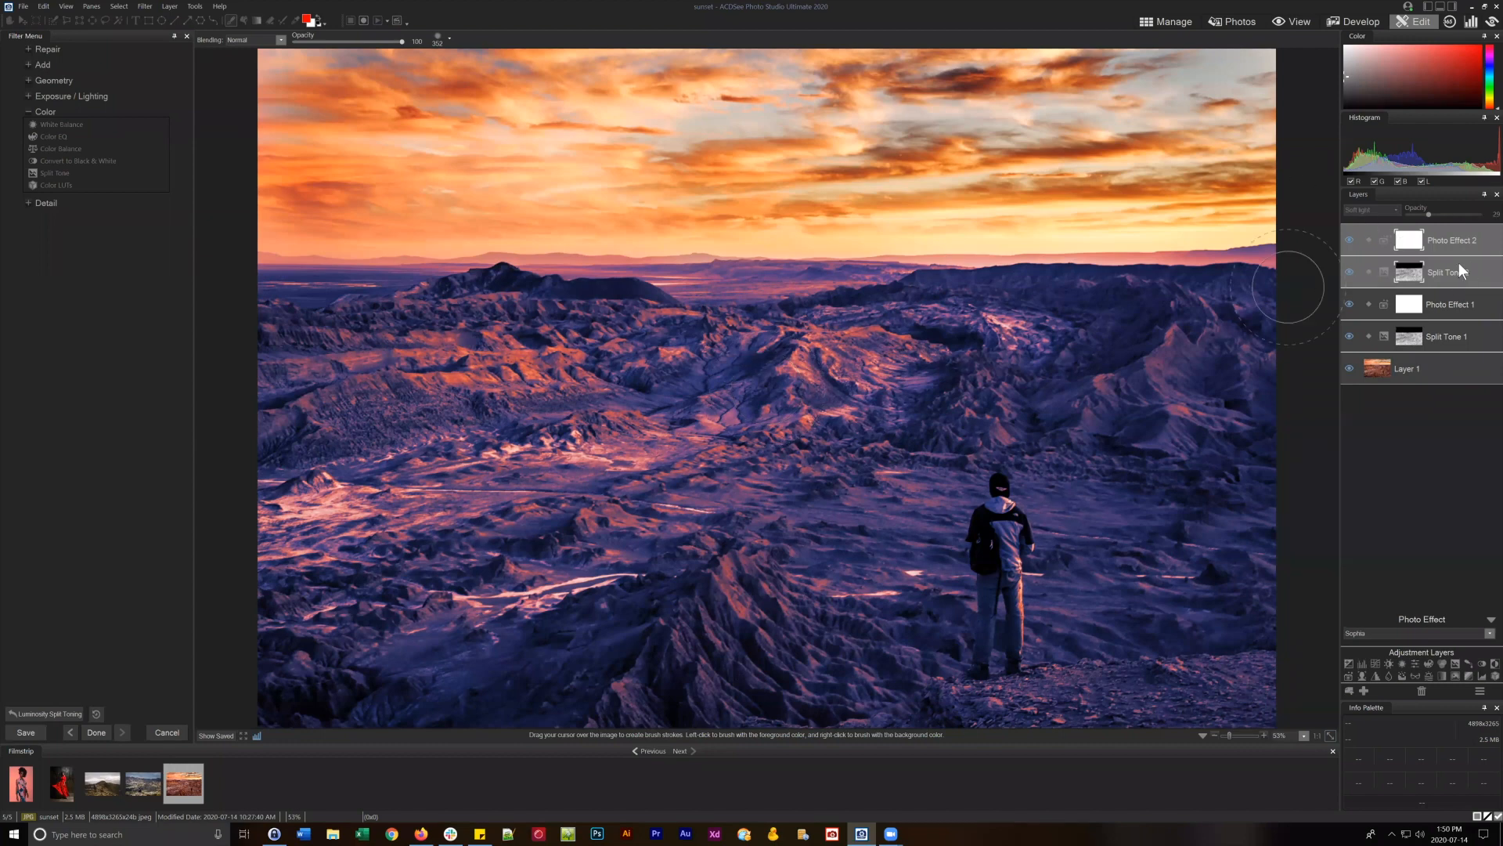
pyautogui.click(1160, 19)
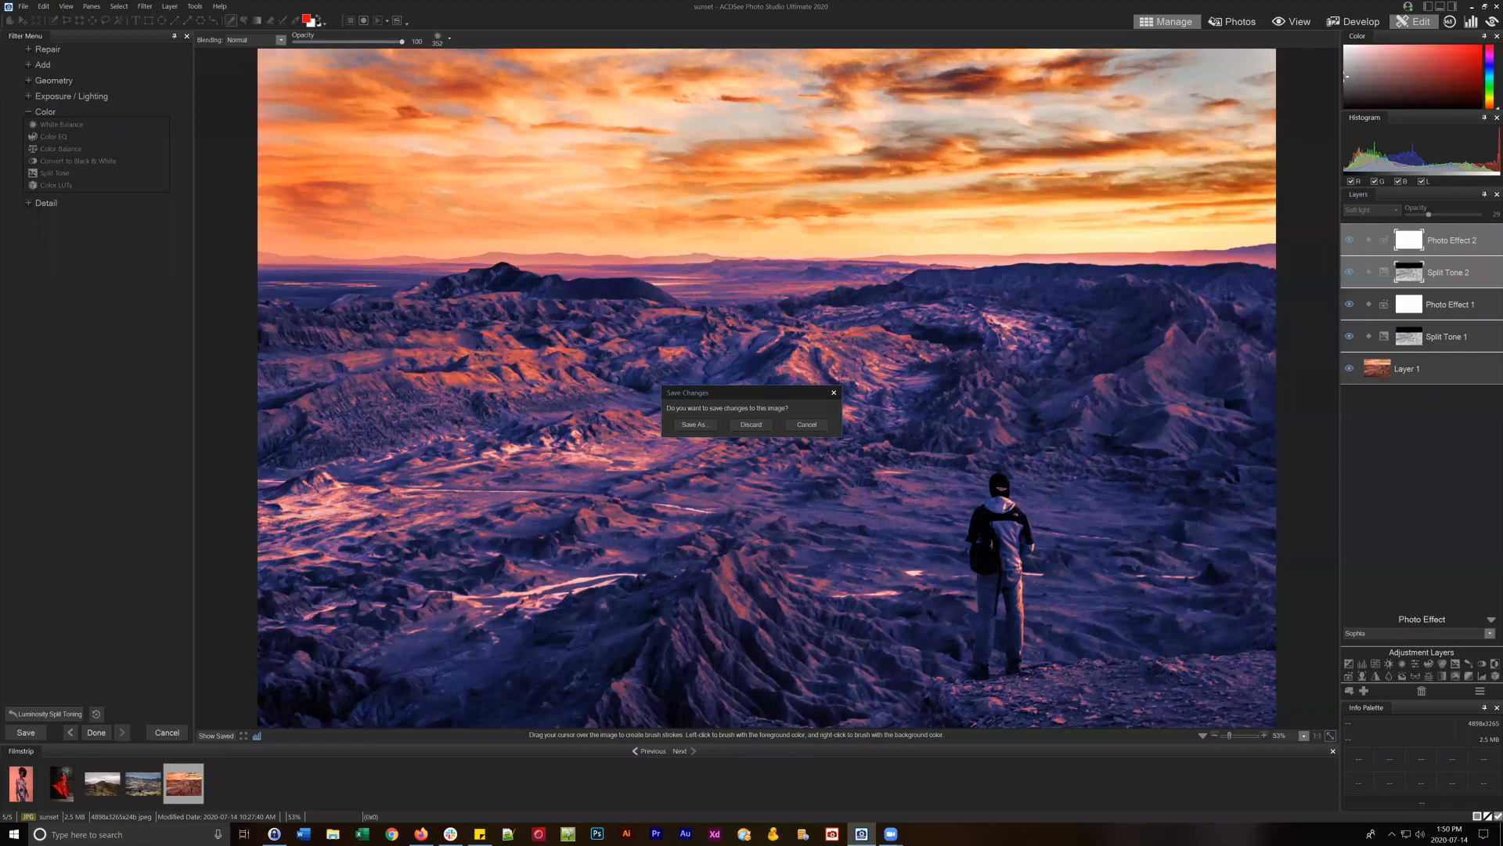
pyautogui.click(749, 424)
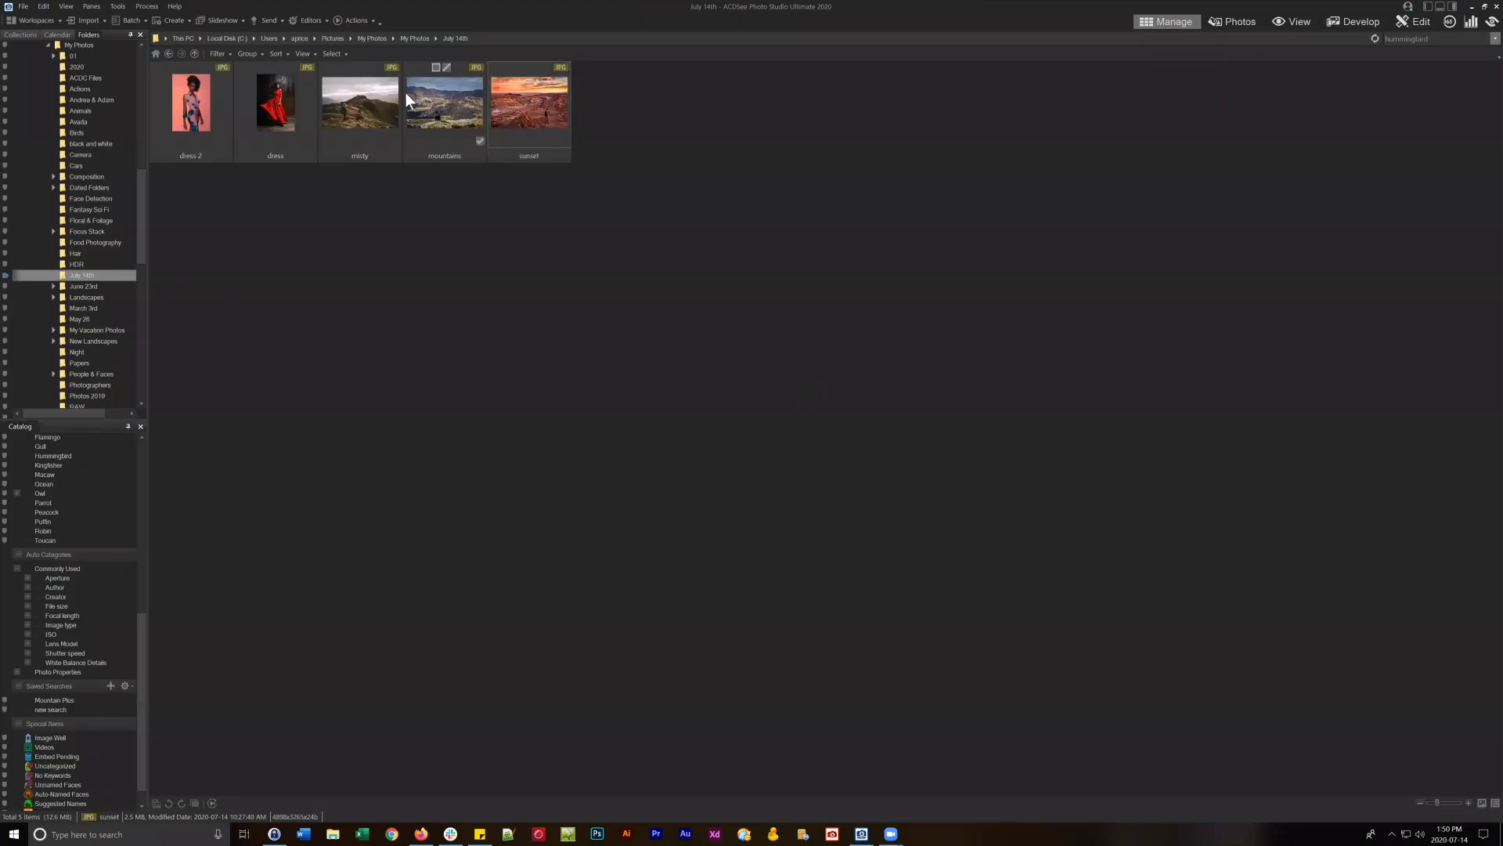
# Select the mountains photo, select all photos in the July 14th folder, and clear the selection.
pyautogui.moveTo(406, 93); pyautogui.dragTo(437, 97)
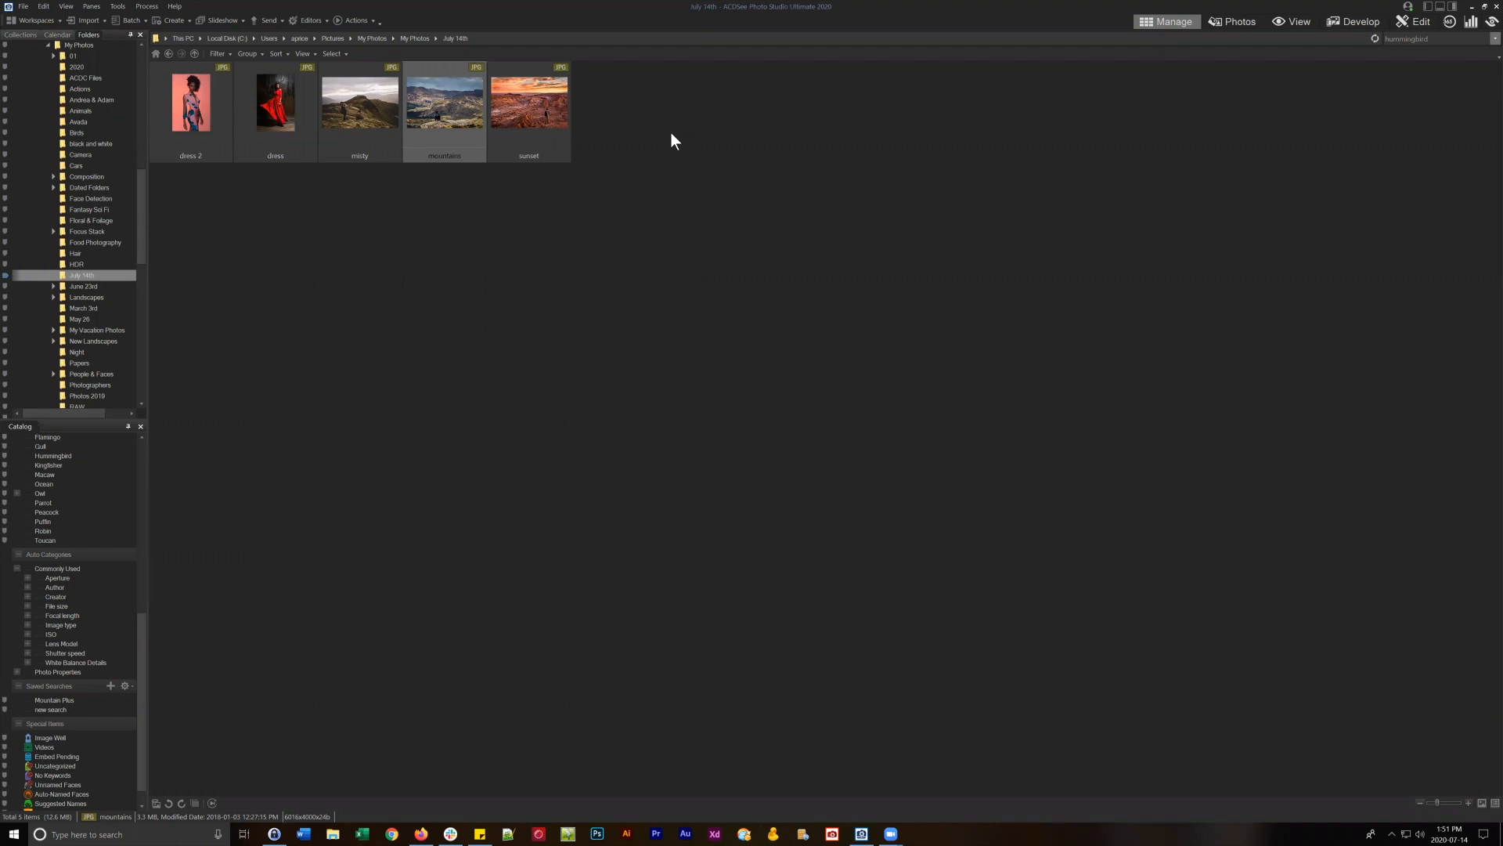
pyautogui.moveTo(570, 235); pyautogui.dragTo(196, 98)
pyautogui.click(840, 397)
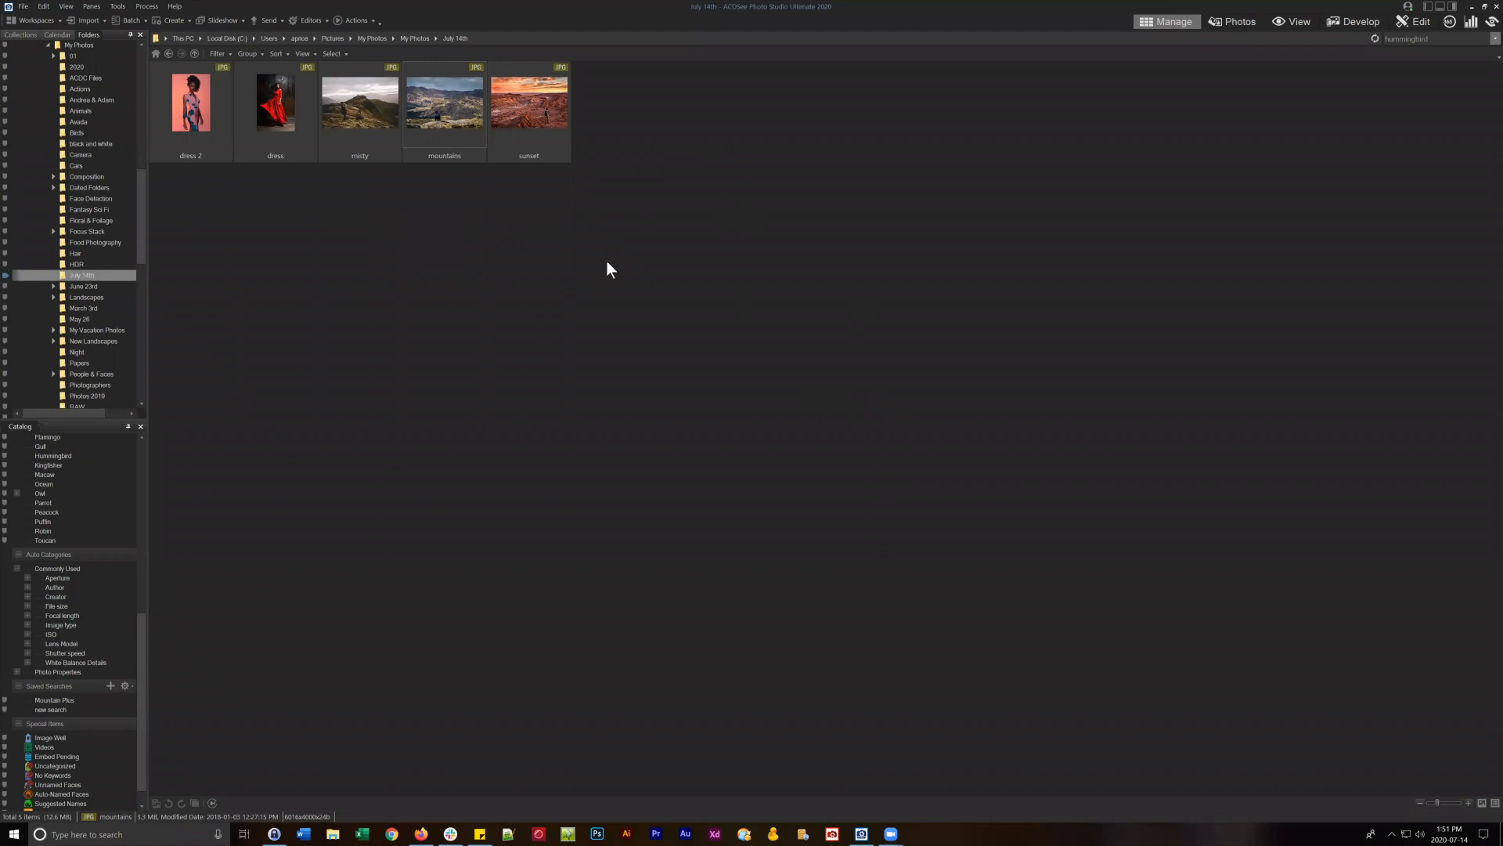
pyautogui.hotkey('ctrl', 'a')
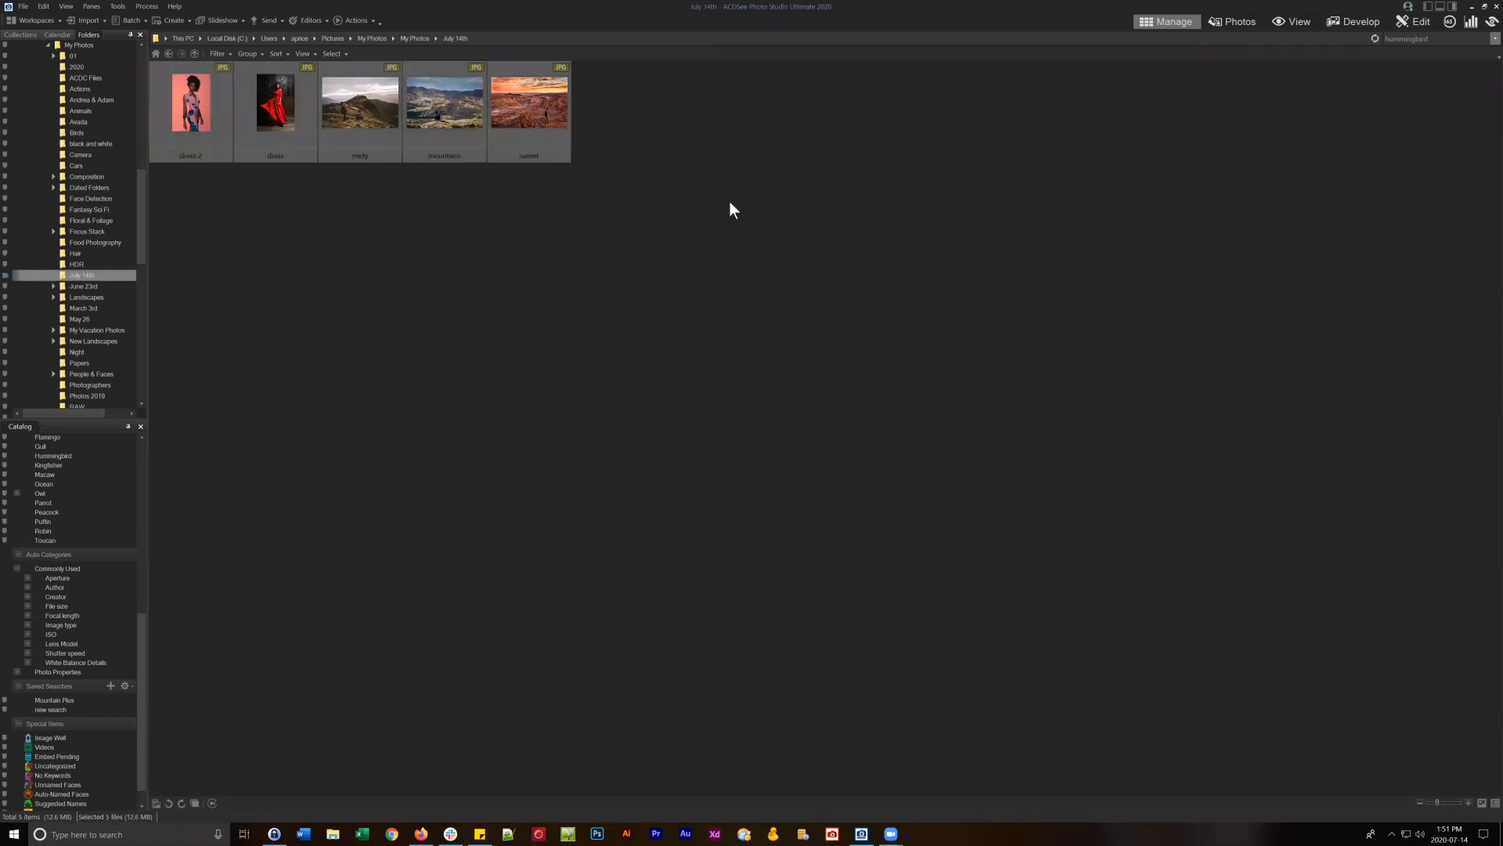
pyautogui.click(729, 209)
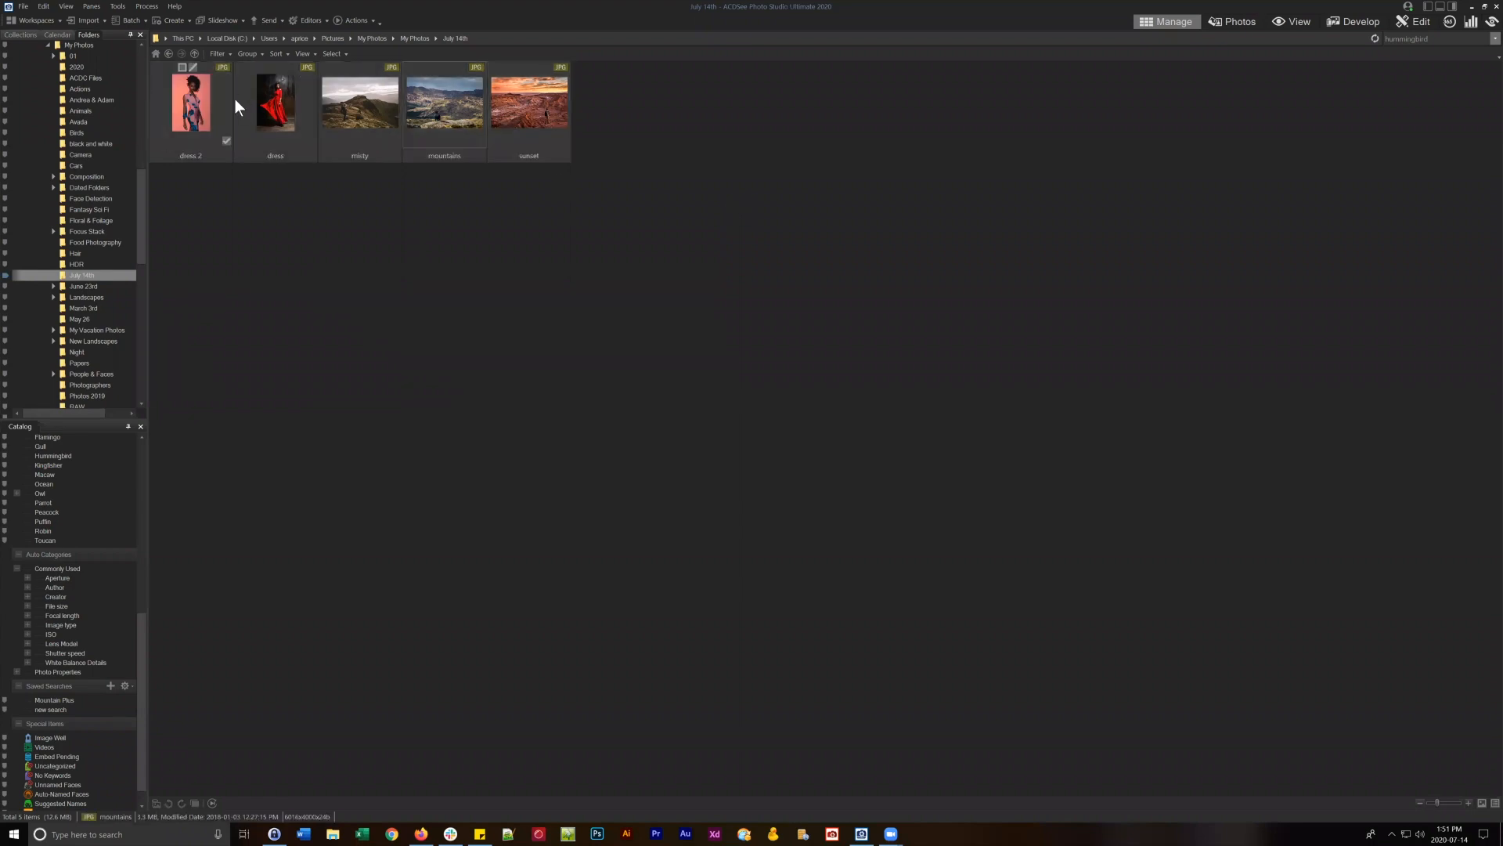
# Select the non-adjacent photos dress 2, misty and sunset together.
pyautogui.click(200, 100)
pyautogui.keyDown('ctrl'); pyautogui.click(365, 108); pyautogui.keyUp('ctrl')
pyautogui.keyDown('ctrl'); pyautogui.click(526, 112); pyautogui.keyUp('ctrl')
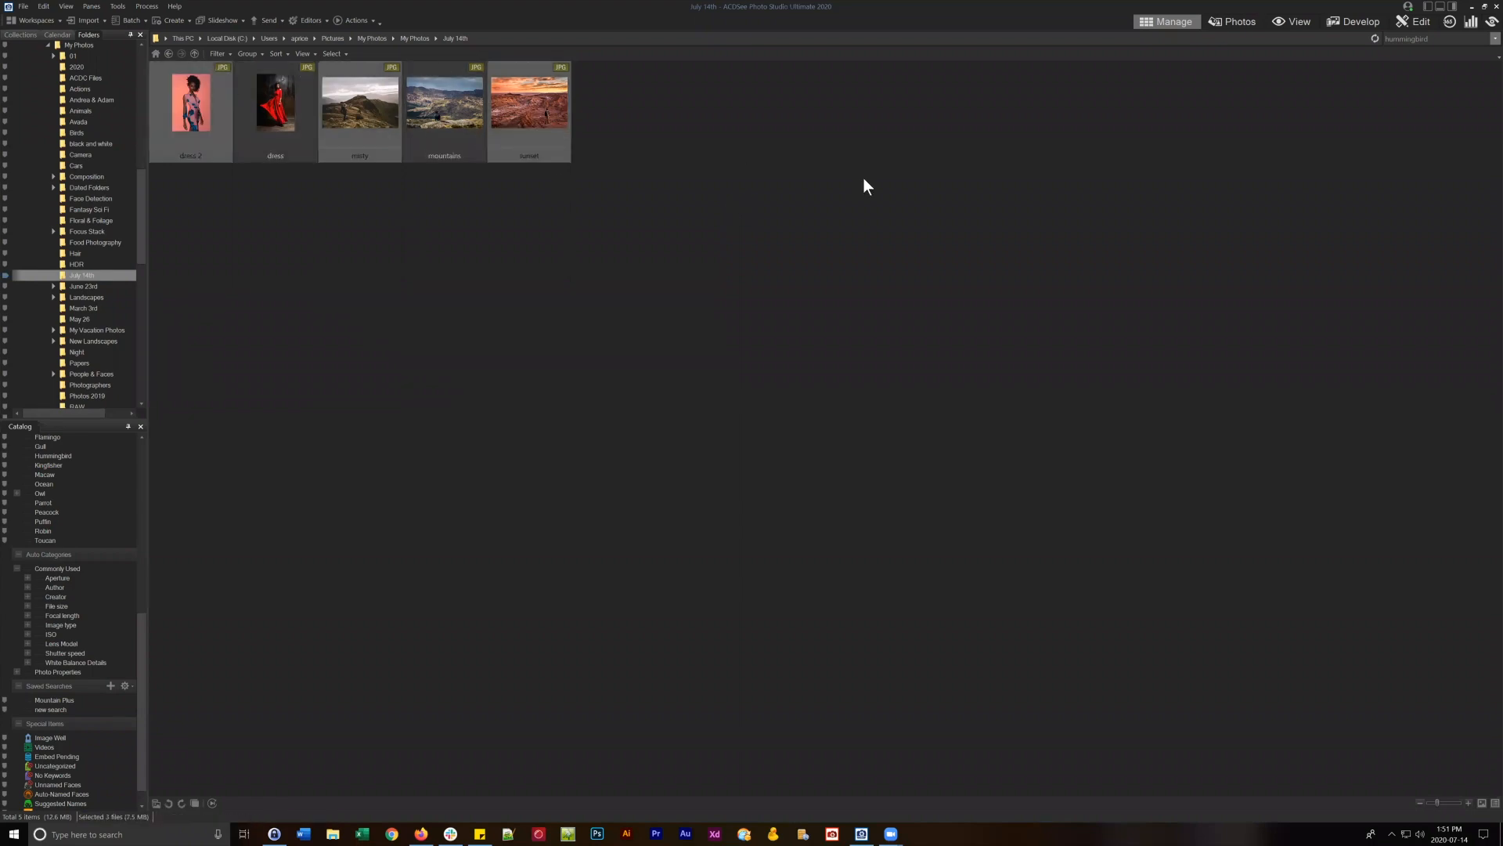
# Batch-apply the Uncategorized action Luminosity Split Toning to the misty and mountains photos.
pyautogui.click(417, 114)
pyautogui.keyDown('ctrl'); pyautogui.click(360, 110); pyautogui.keyUp('ctrl')
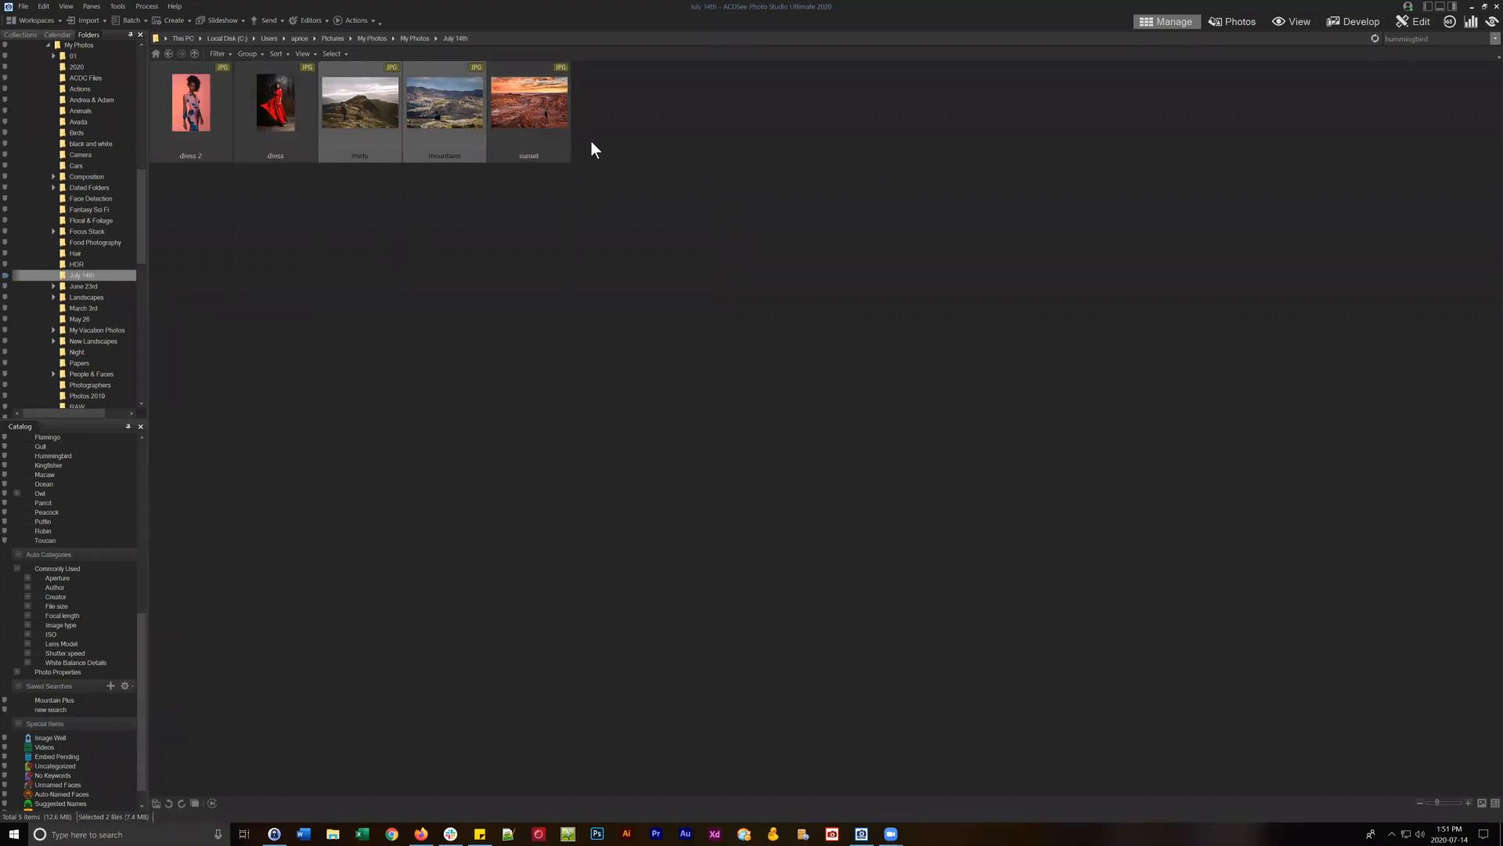
pyautogui.click(351, 19)
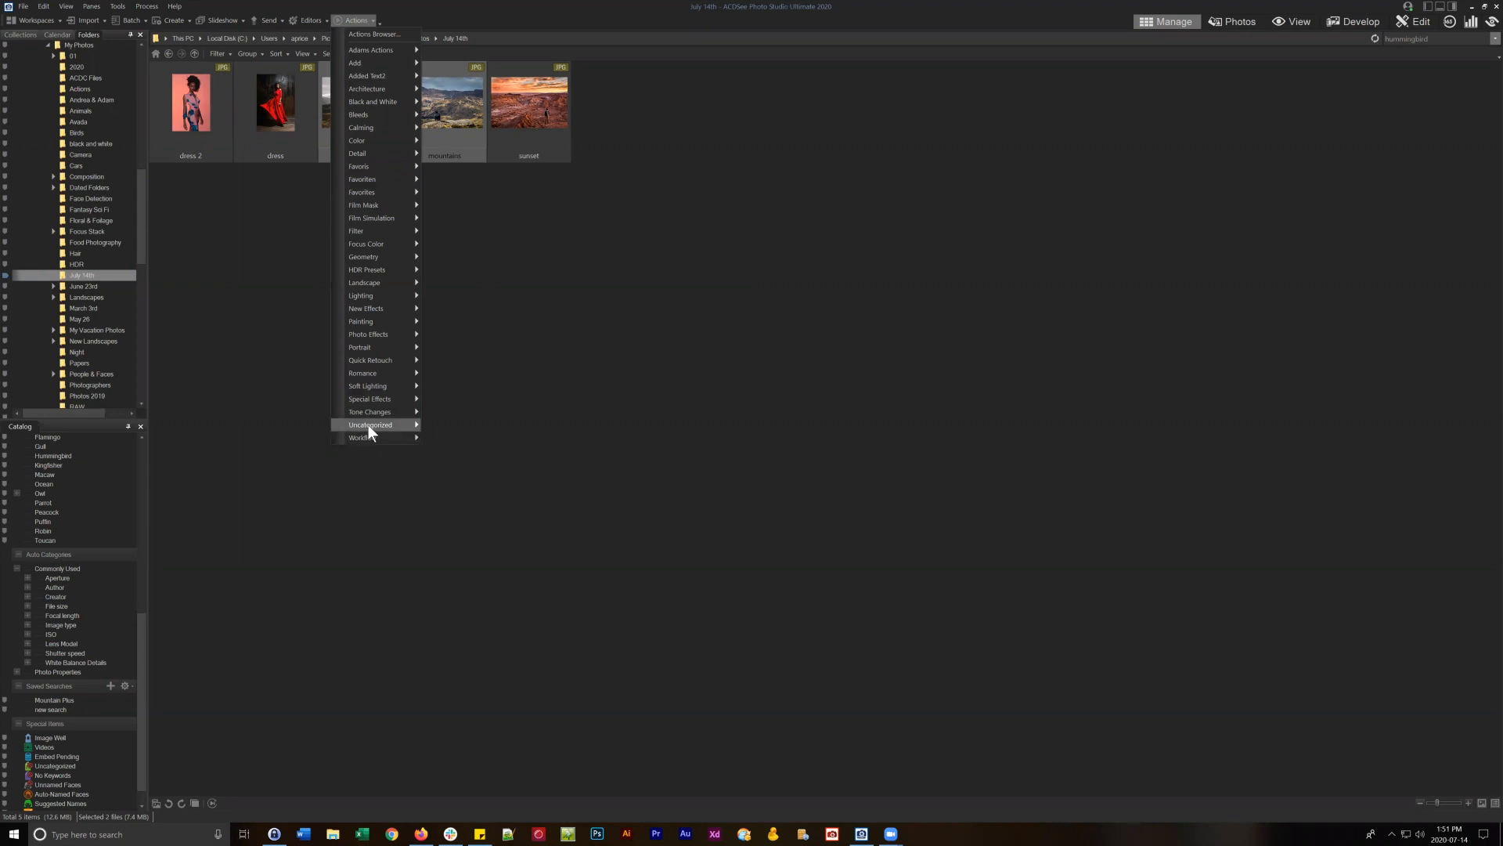
pyautogui.moveTo(368, 424)
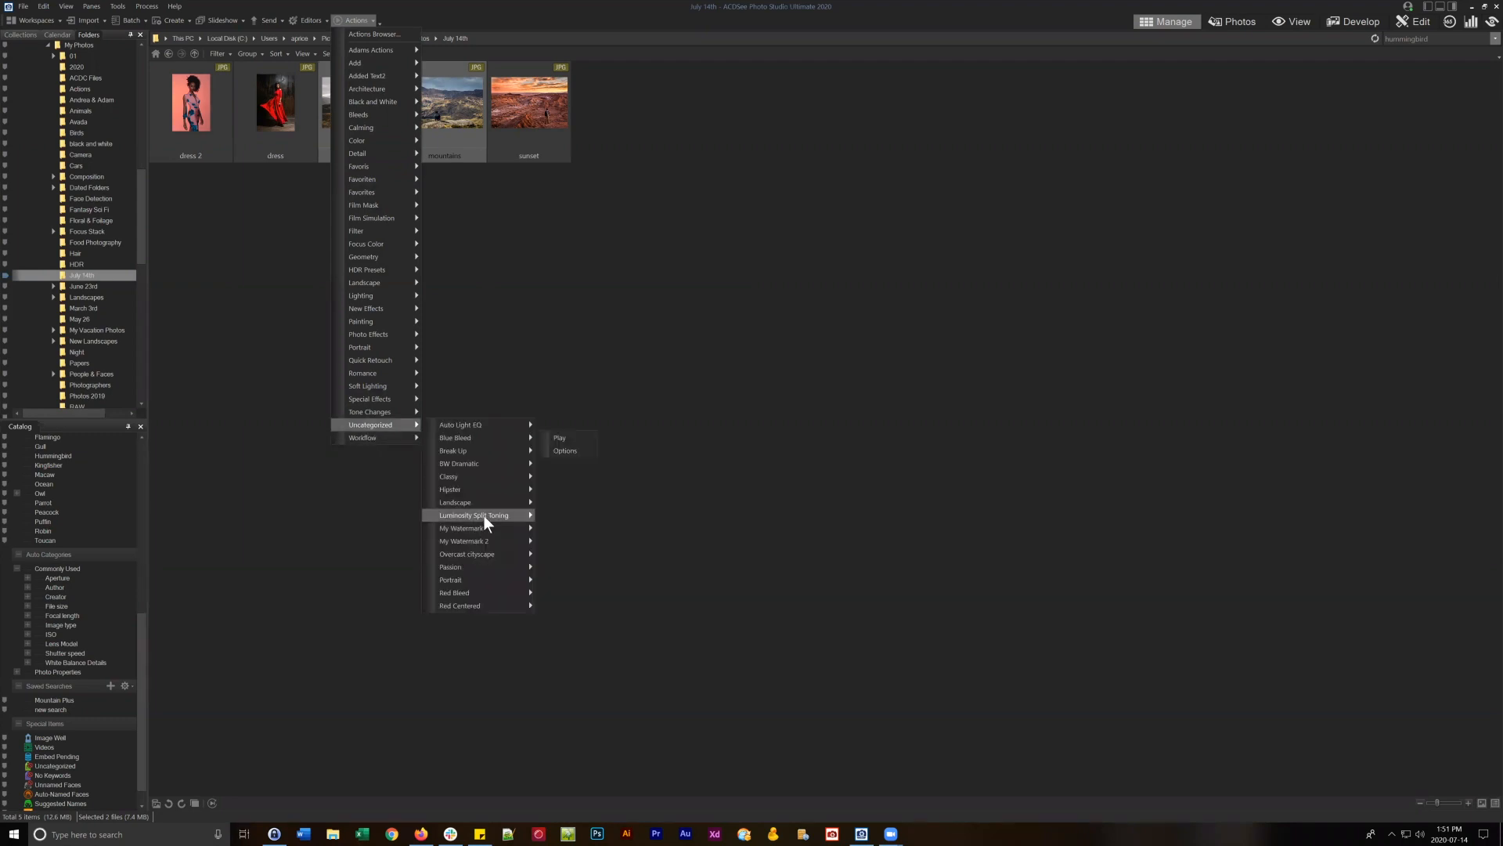
pyautogui.moveTo(484, 515)
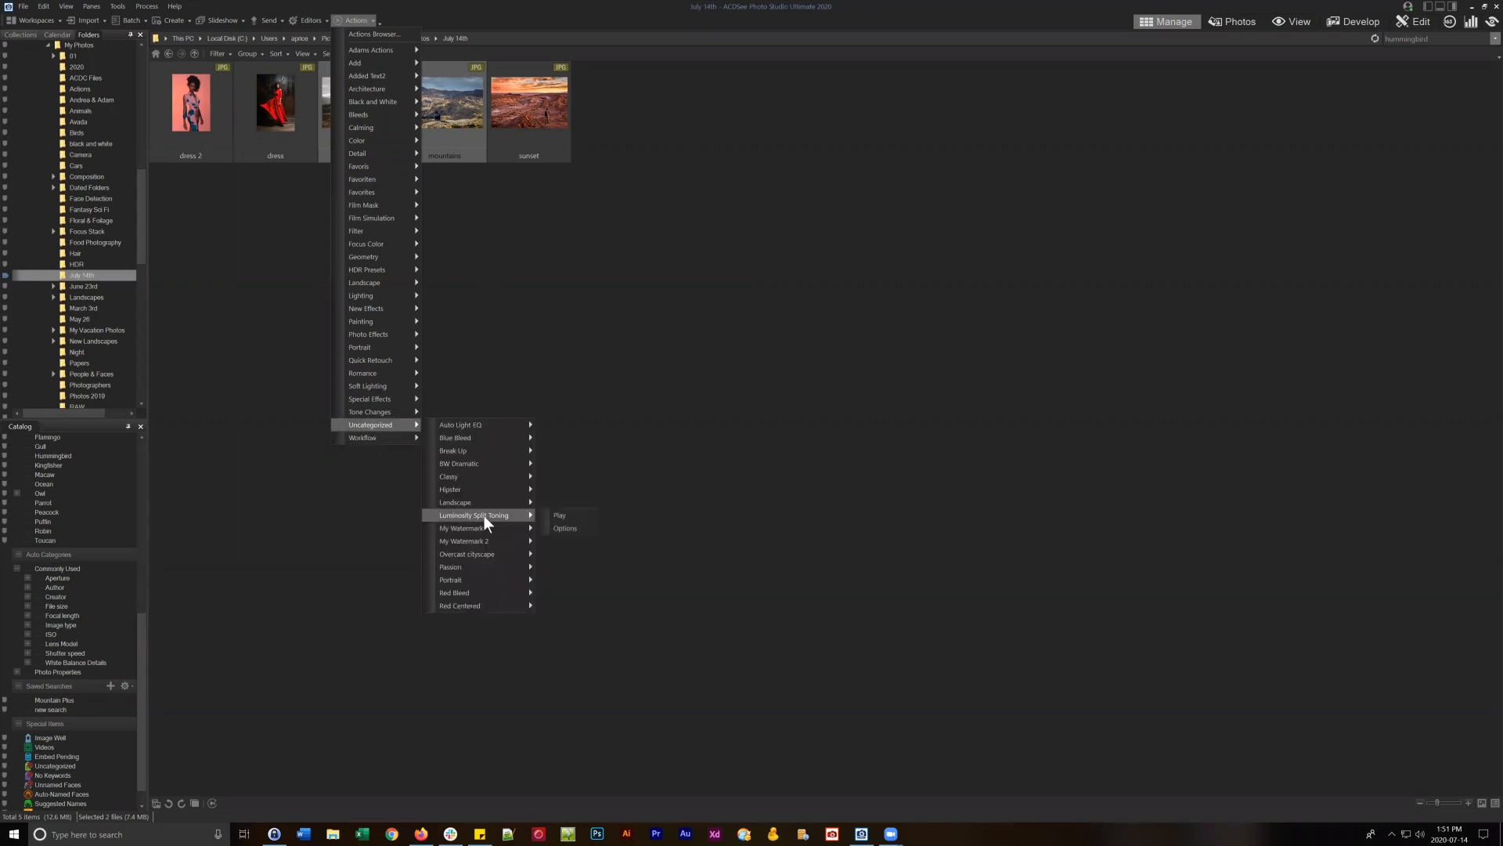
pyautogui.click(569, 514)
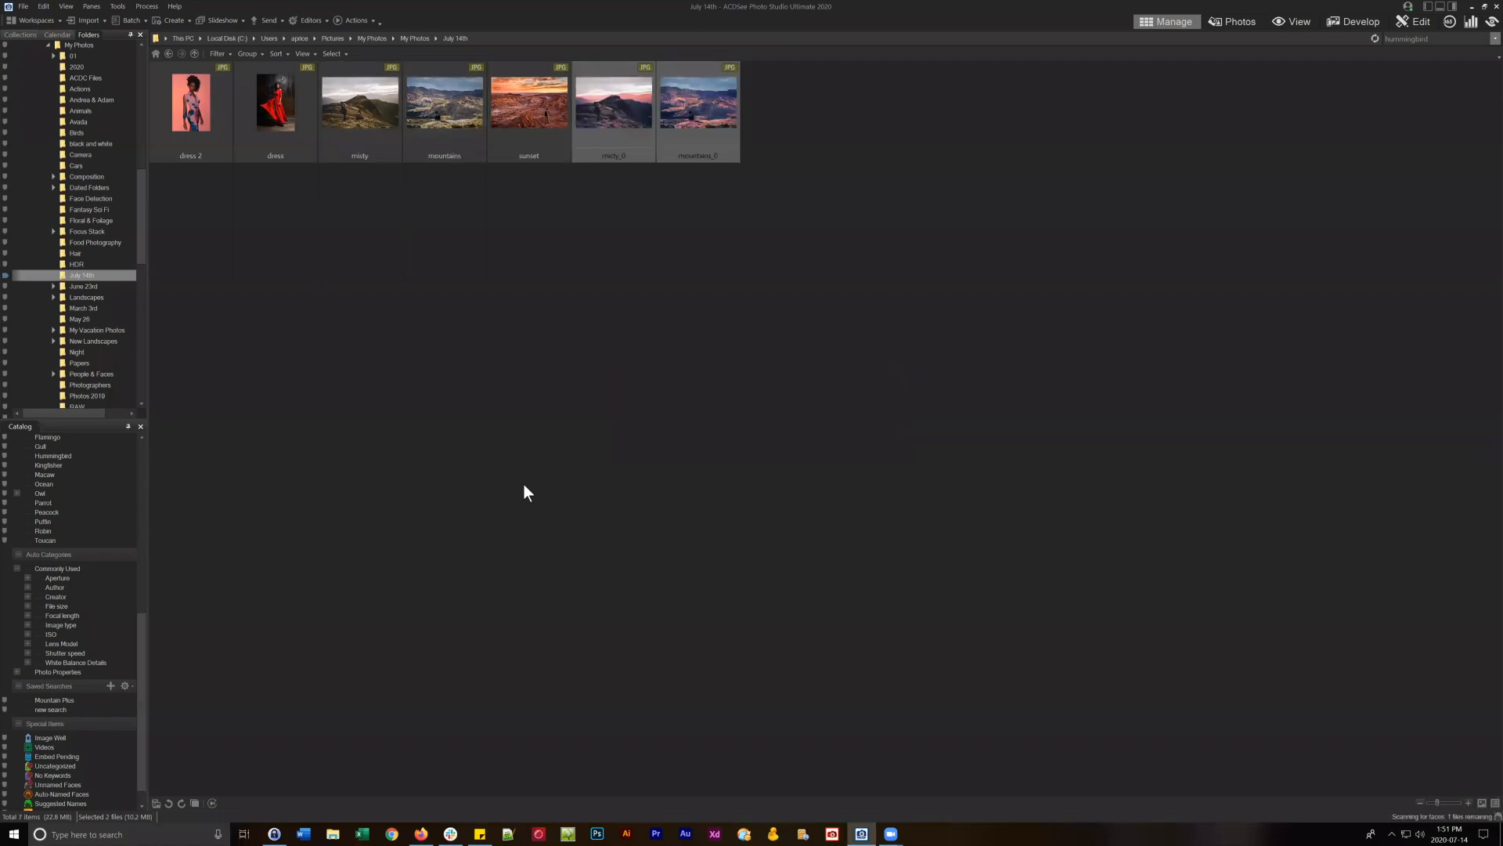
# Inspect the processed photos misty_0 and mountains_0 one after the other in Edit mode.
pyautogui.click(632, 109)
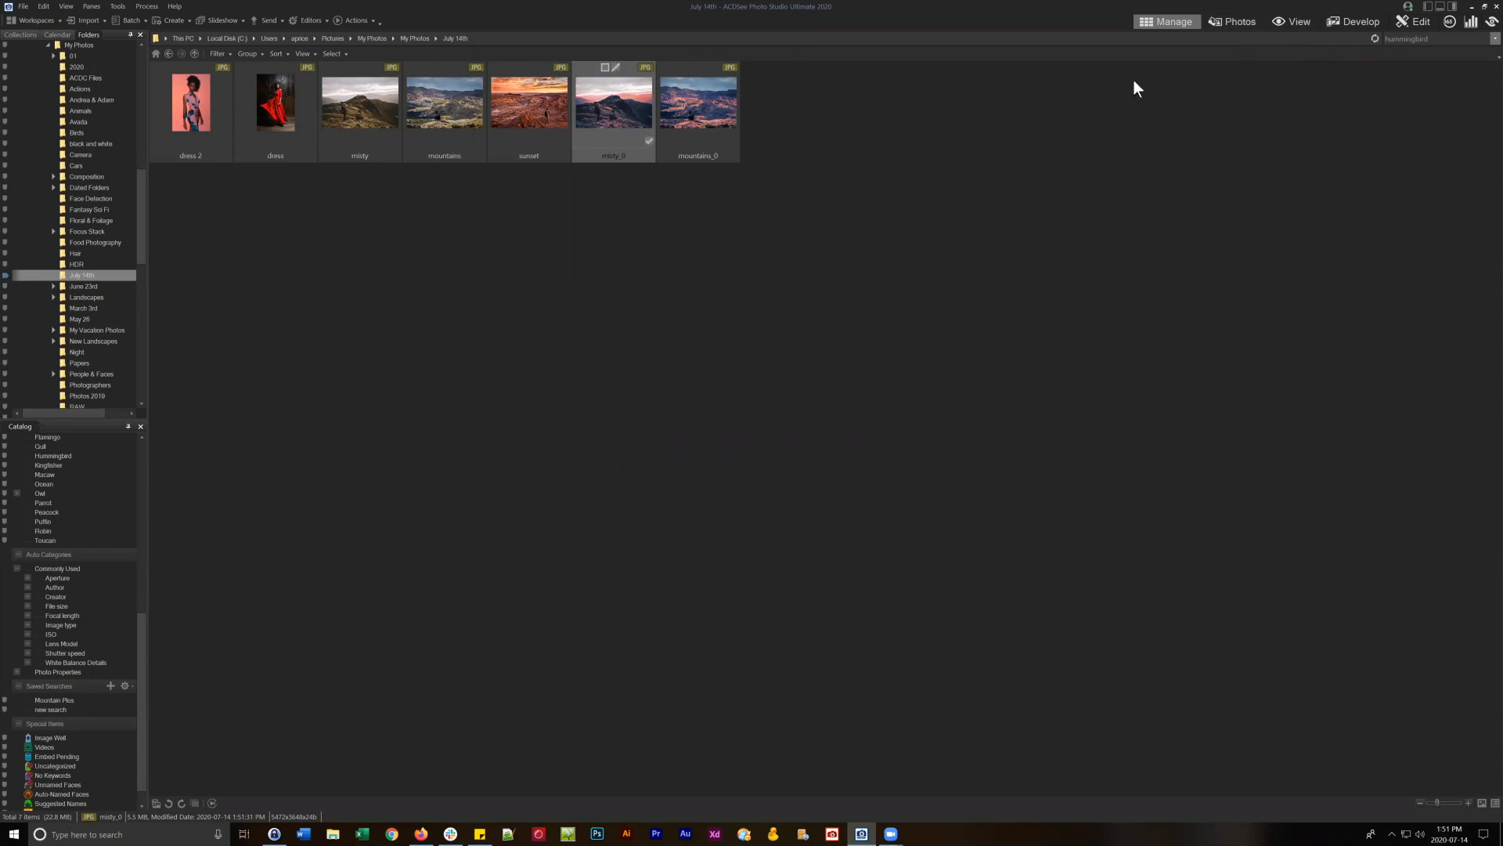
pyautogui.click(1412, 22)
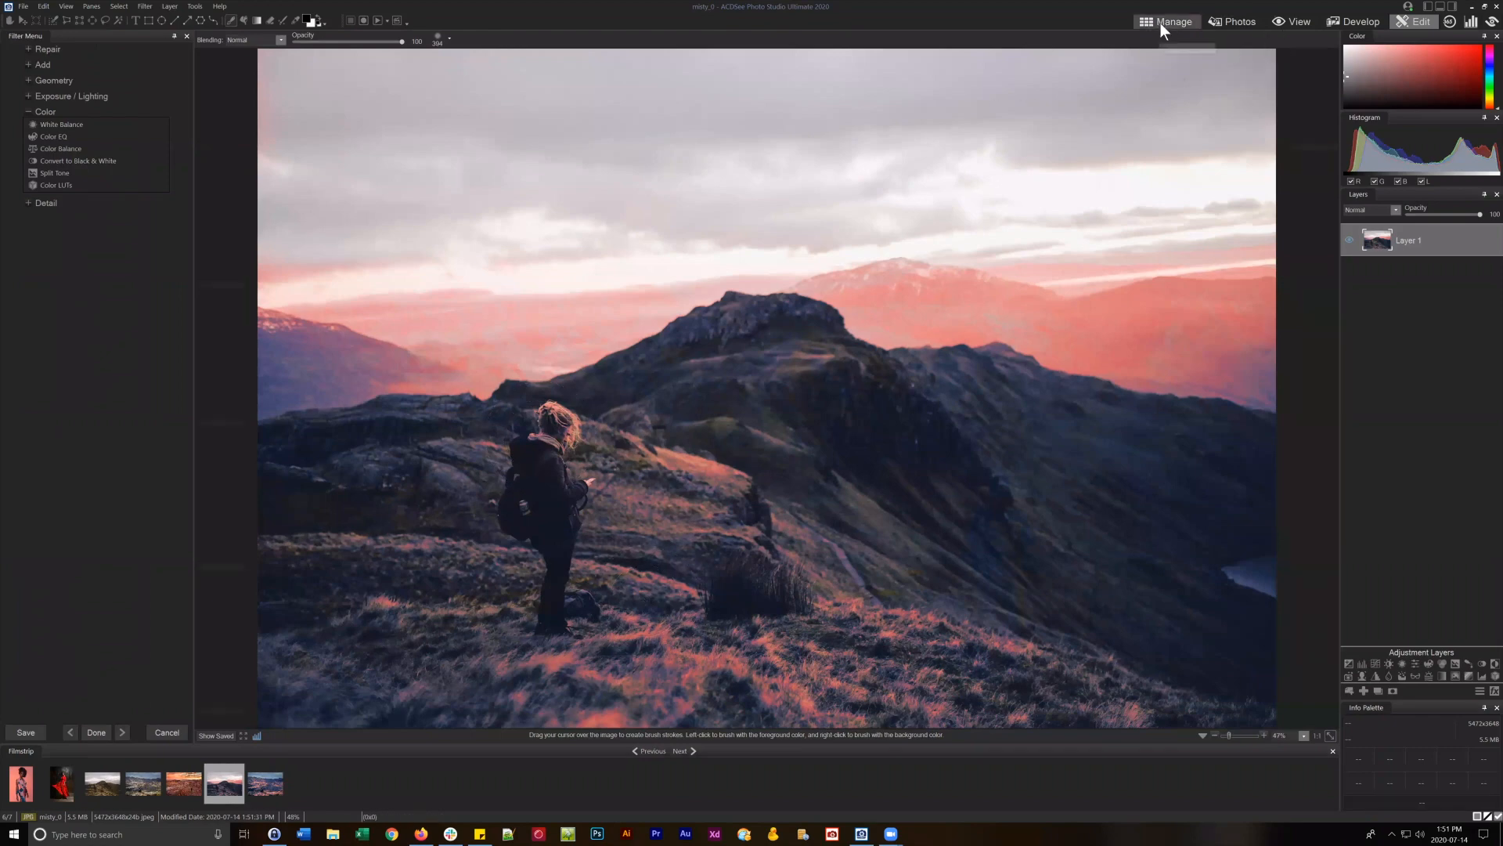
pyautogui.click(1136, 34)
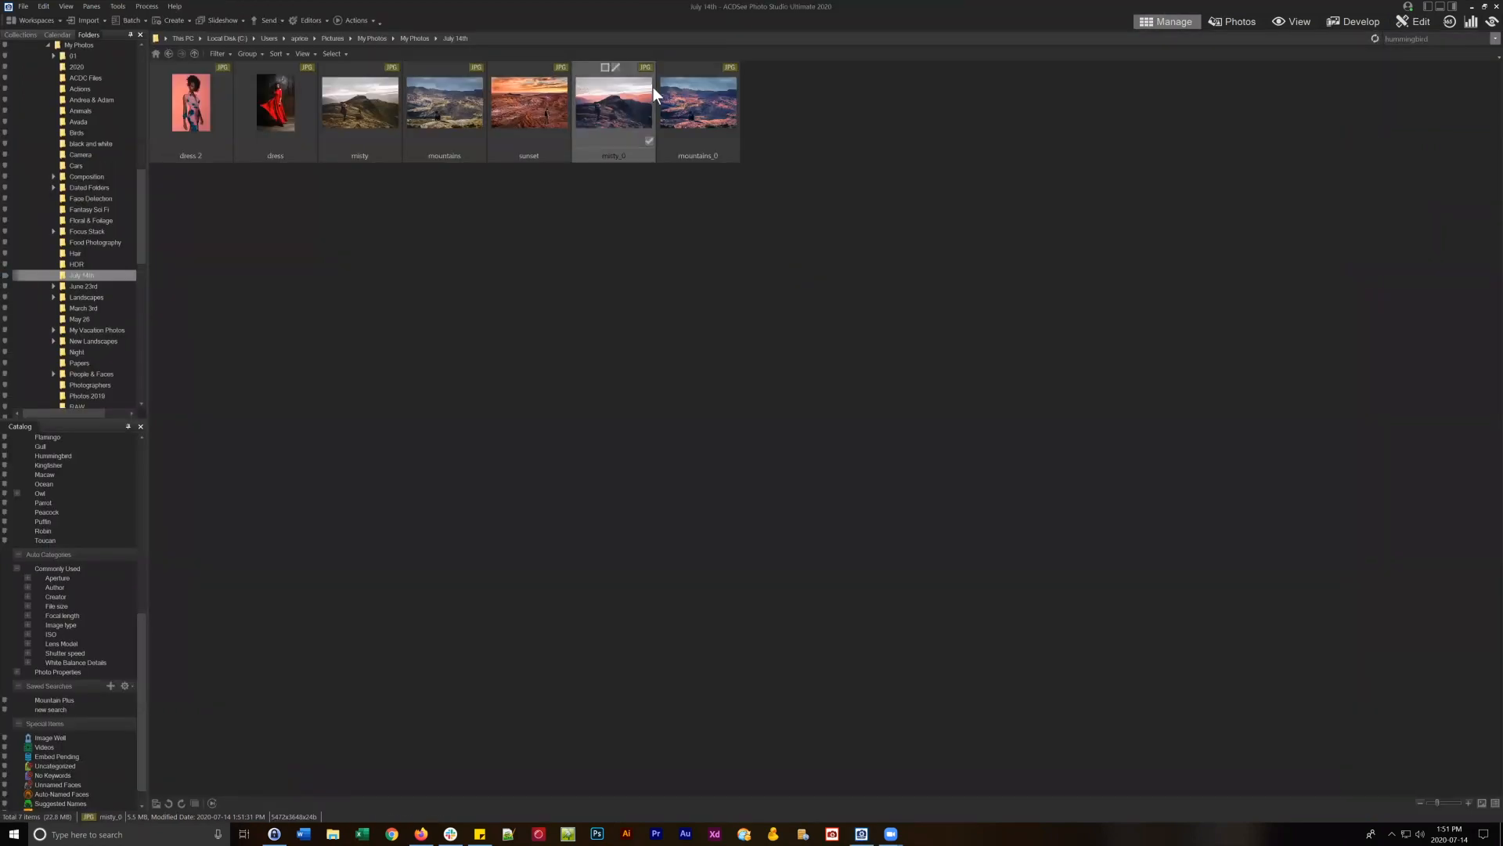
pyautogui.click(664, 87)
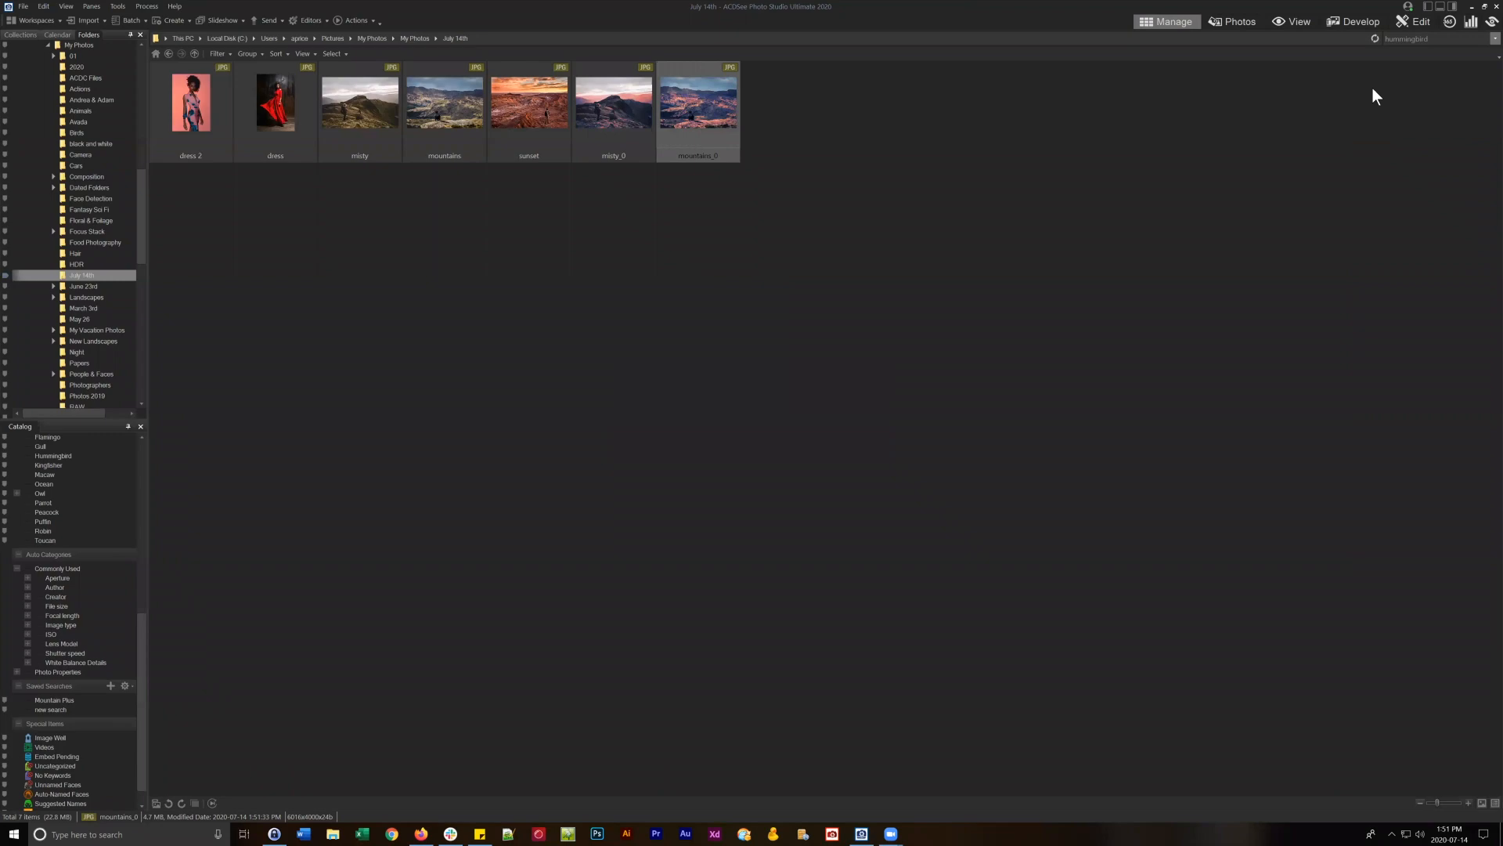
pyautogui.click(1418, 17)
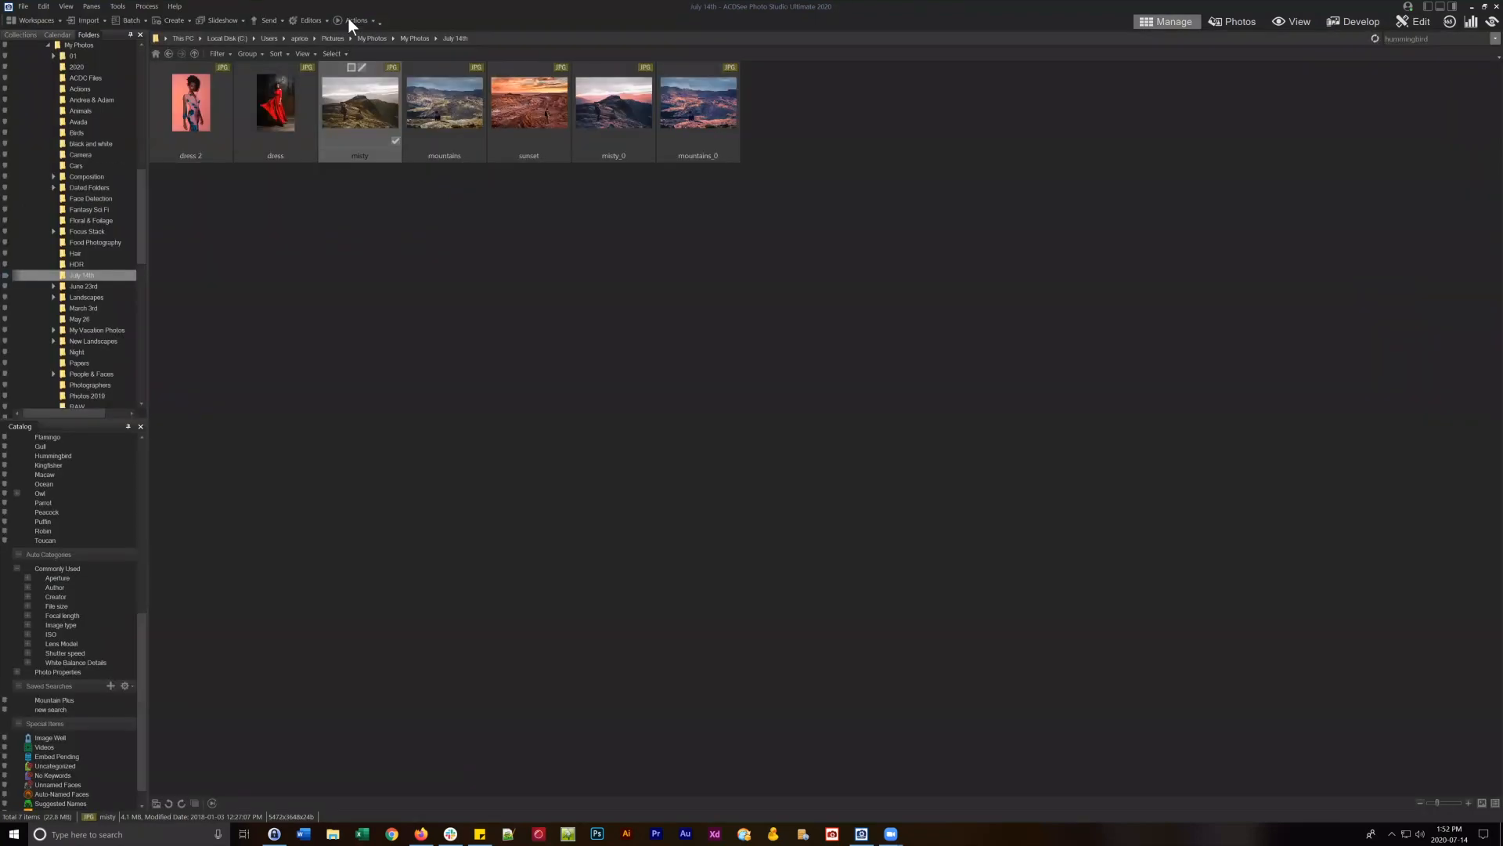
# Select the original misty and mountains photos and open the output options of the Luminosity Split Toning action.
pyautogui.click(350, 19)
pyautogui.click(350, 18)
pyautogui.moveTo(784, 185); pyautogui.dragTo(593, 87)
pyautogui.click(702, 247)
pyautogui.moveTo(452, 218); pyautogui.dragTo(362, 102)
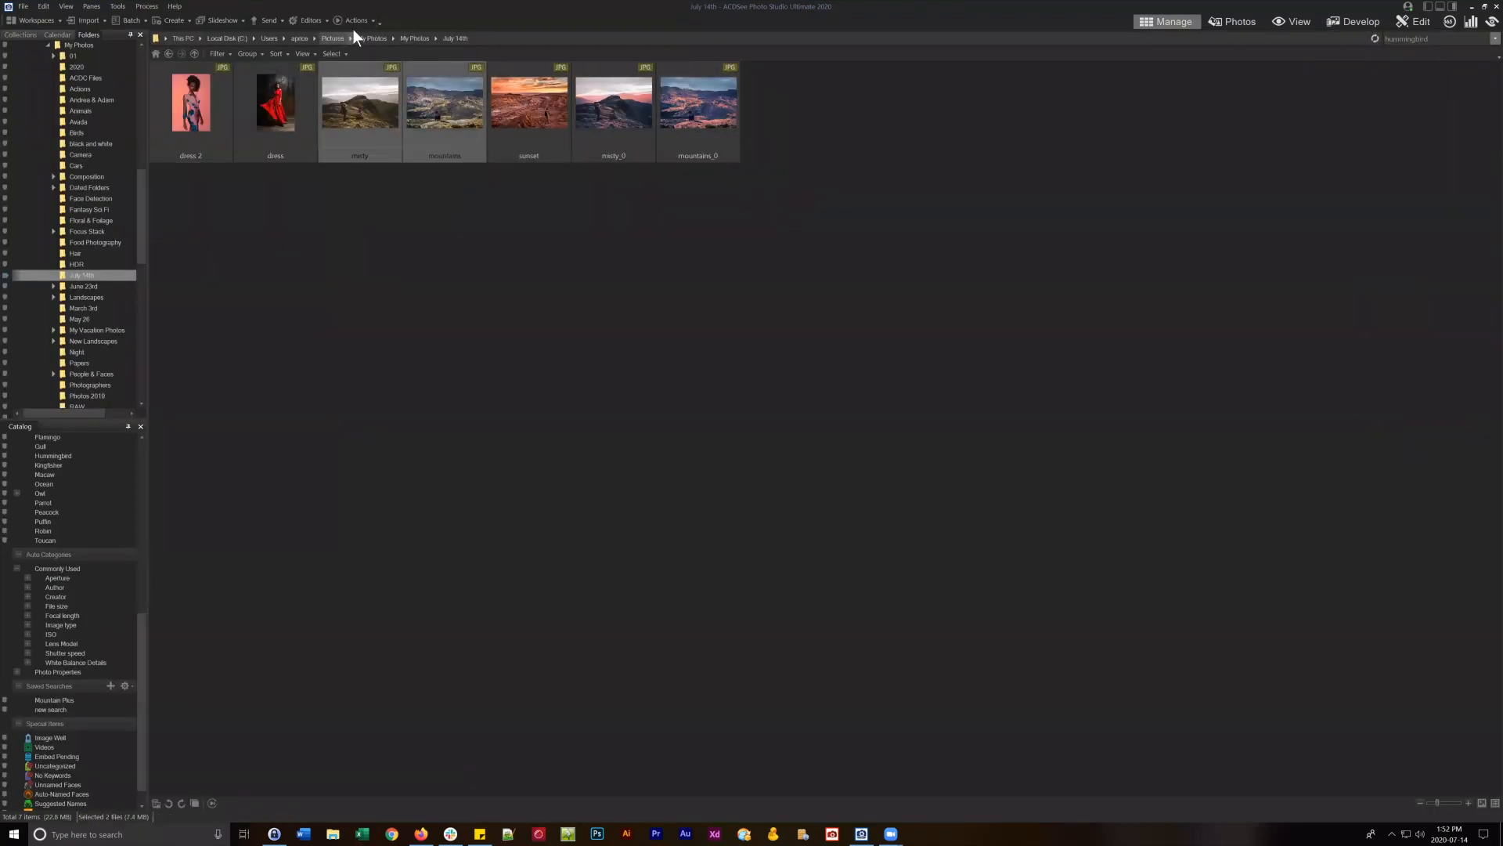
pyautogui.click(350, 20)
pyautogui.moveTo(383, 424)
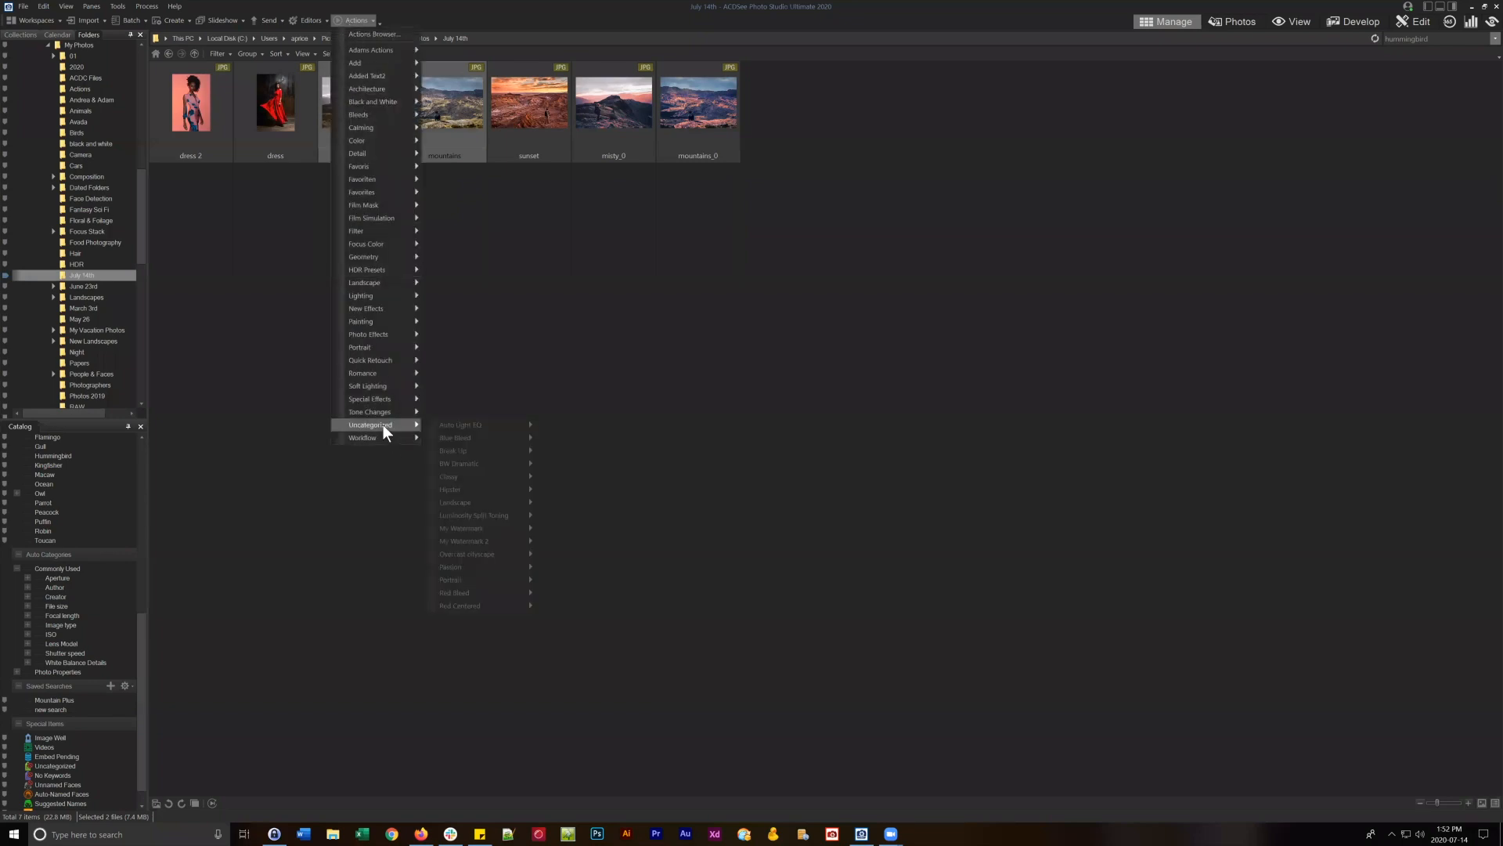
pyautogui.moveTo(486, 422)
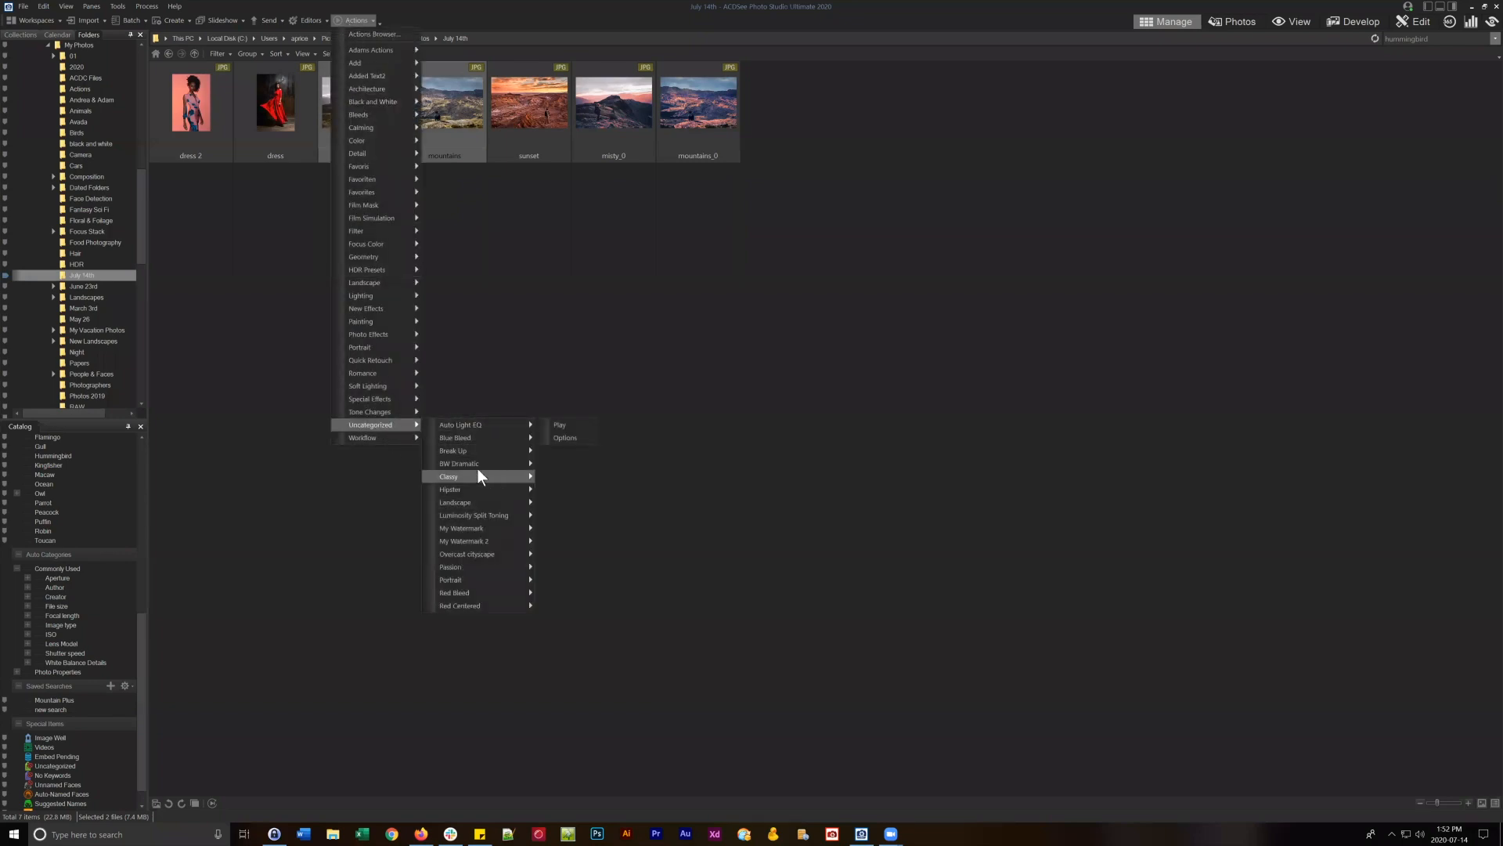
pyautogui.moveTo(491, 515)
pyautogui.click(563, 529)
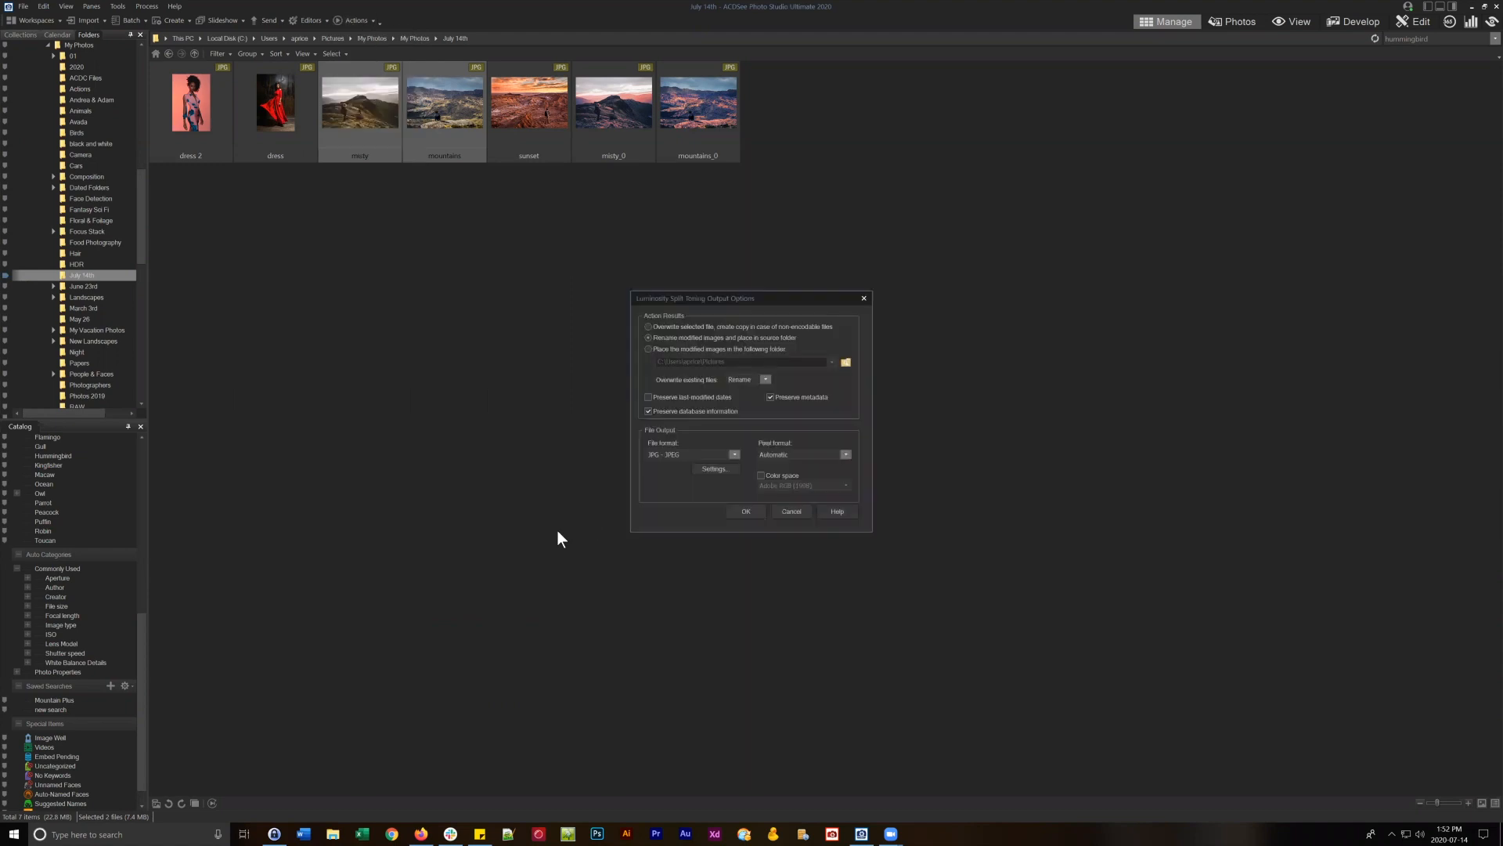
pyautogui.moveTo(750, 307); pyautogui.dragTo(821, 305)
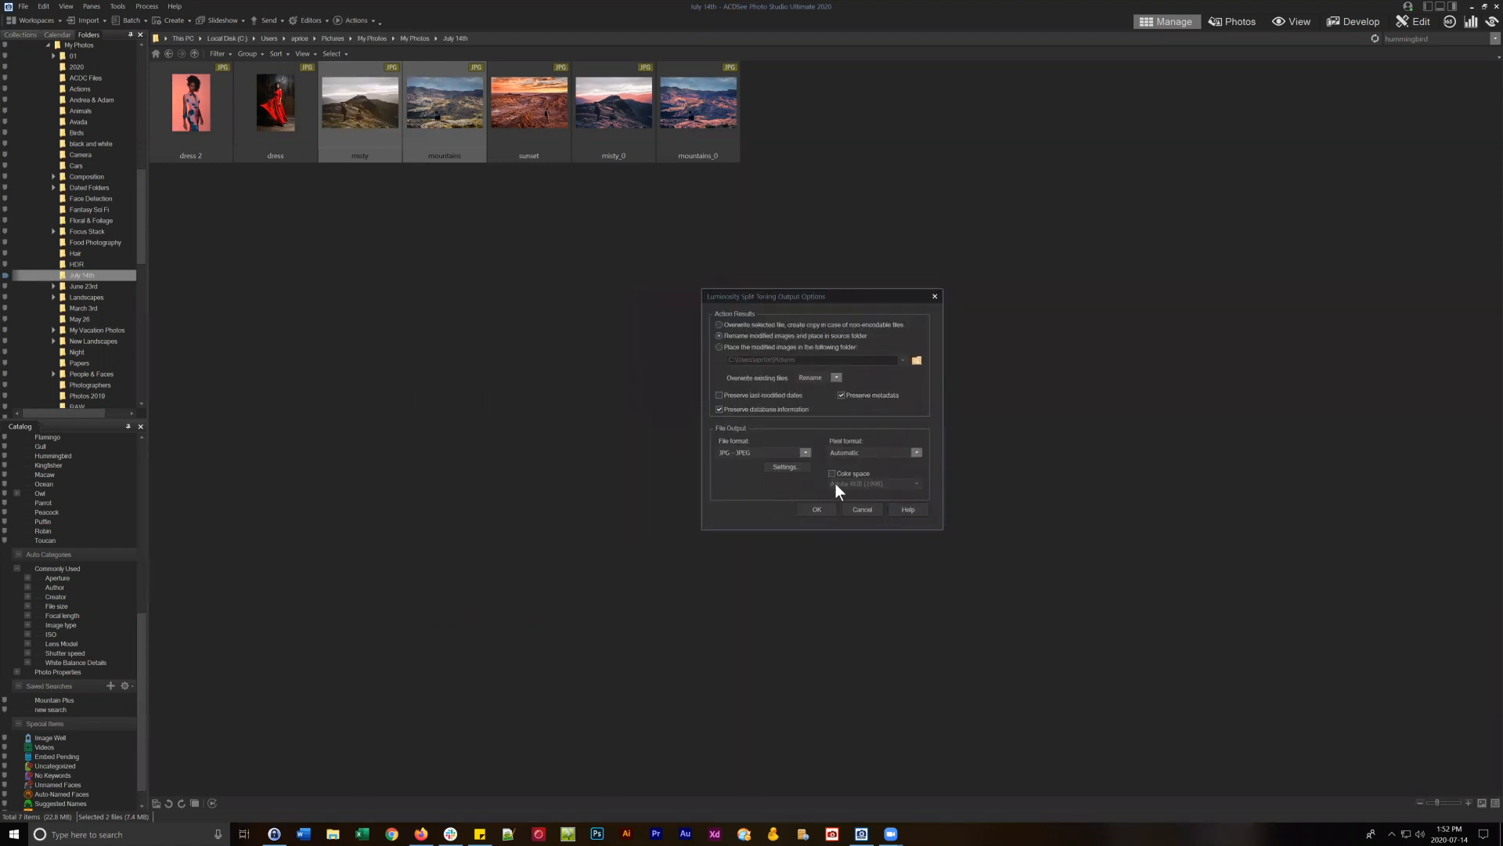
pyautogui.click(788, 454)
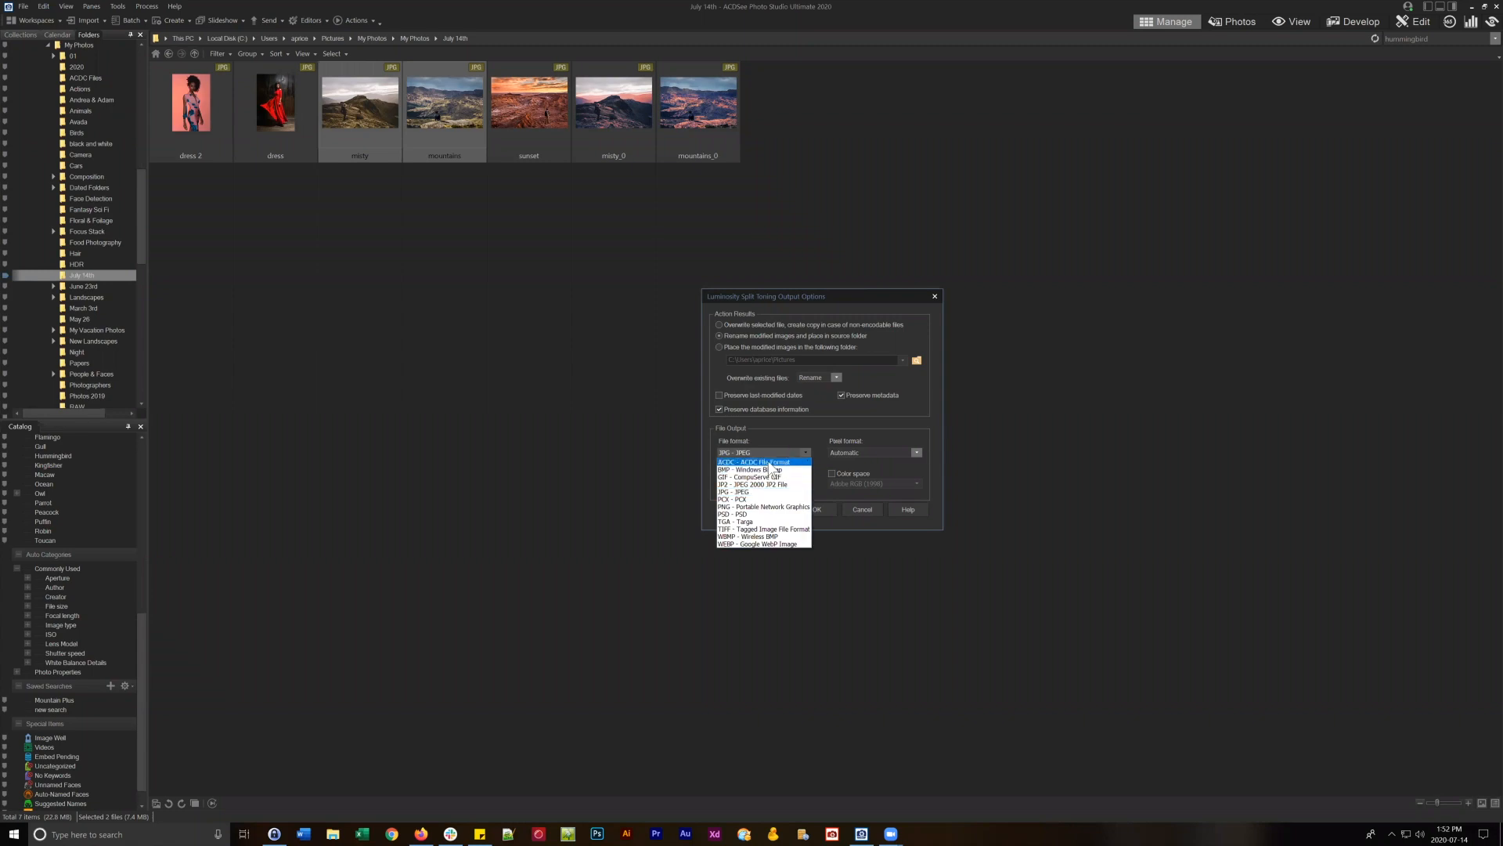
pyautogui.click(759, 464)
pyautogui.click(798, 458)
pyautogui.click(799, 459)
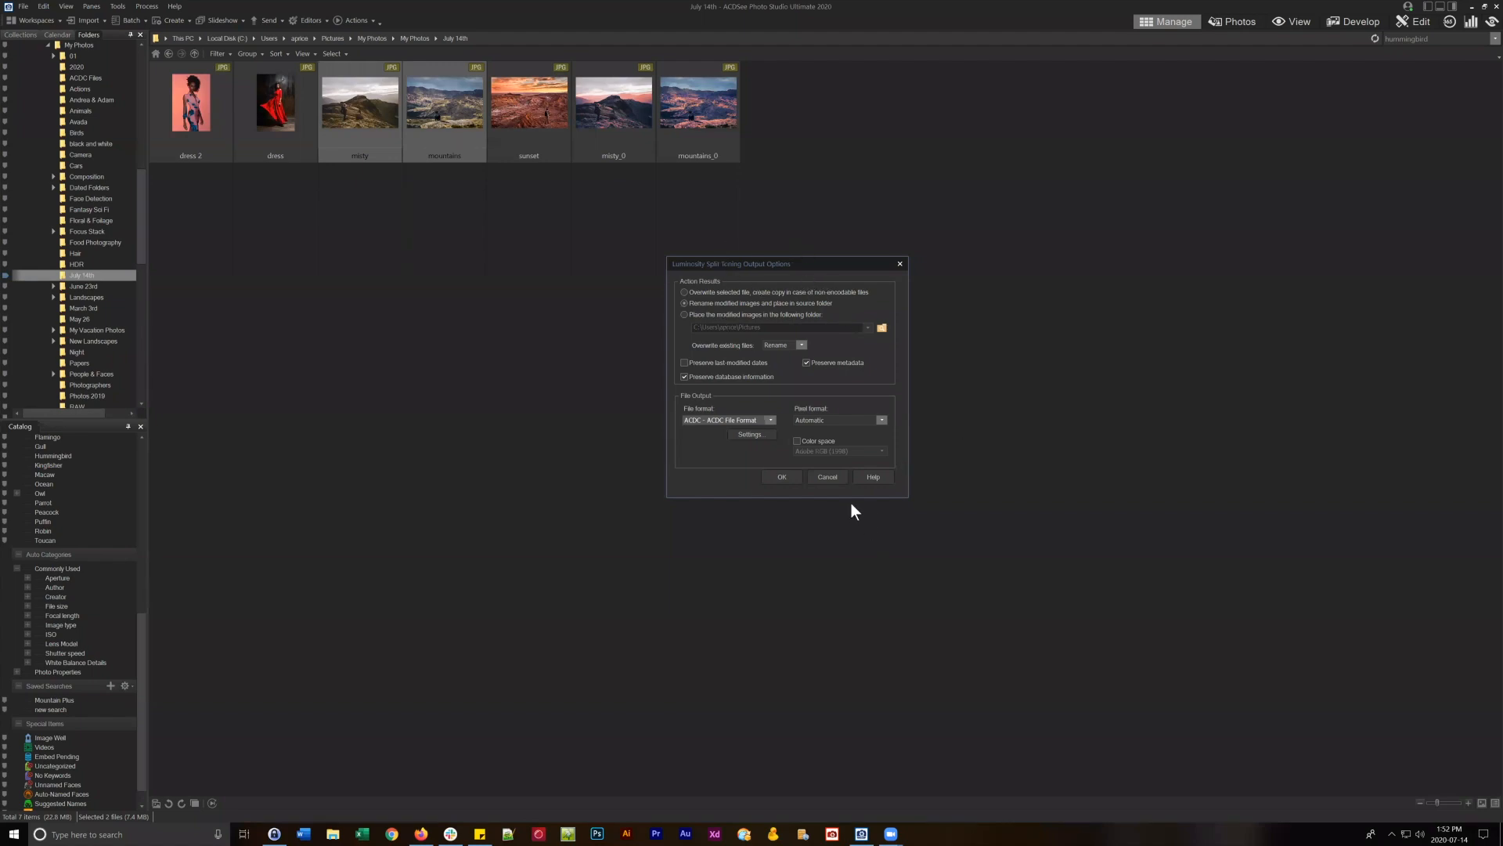
pyautogui.click(829, 479)
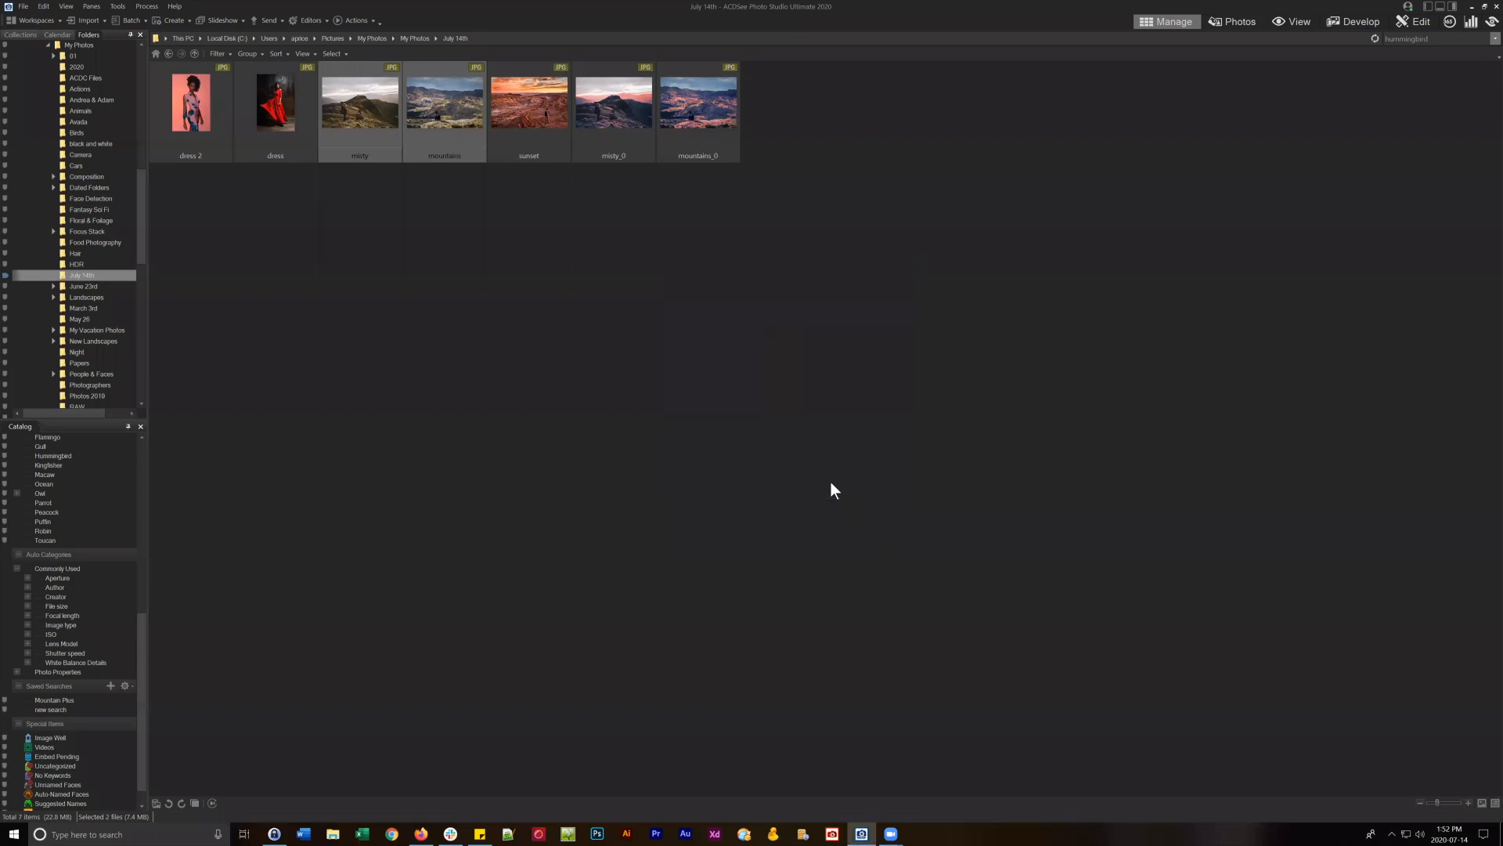
# Set the output file format of the Uncategorized action Luminosity Split Toning to ACDC - ACDC File Format.
pyautogui.click(361, 18)
pyautogui.moveTo(382, 422)
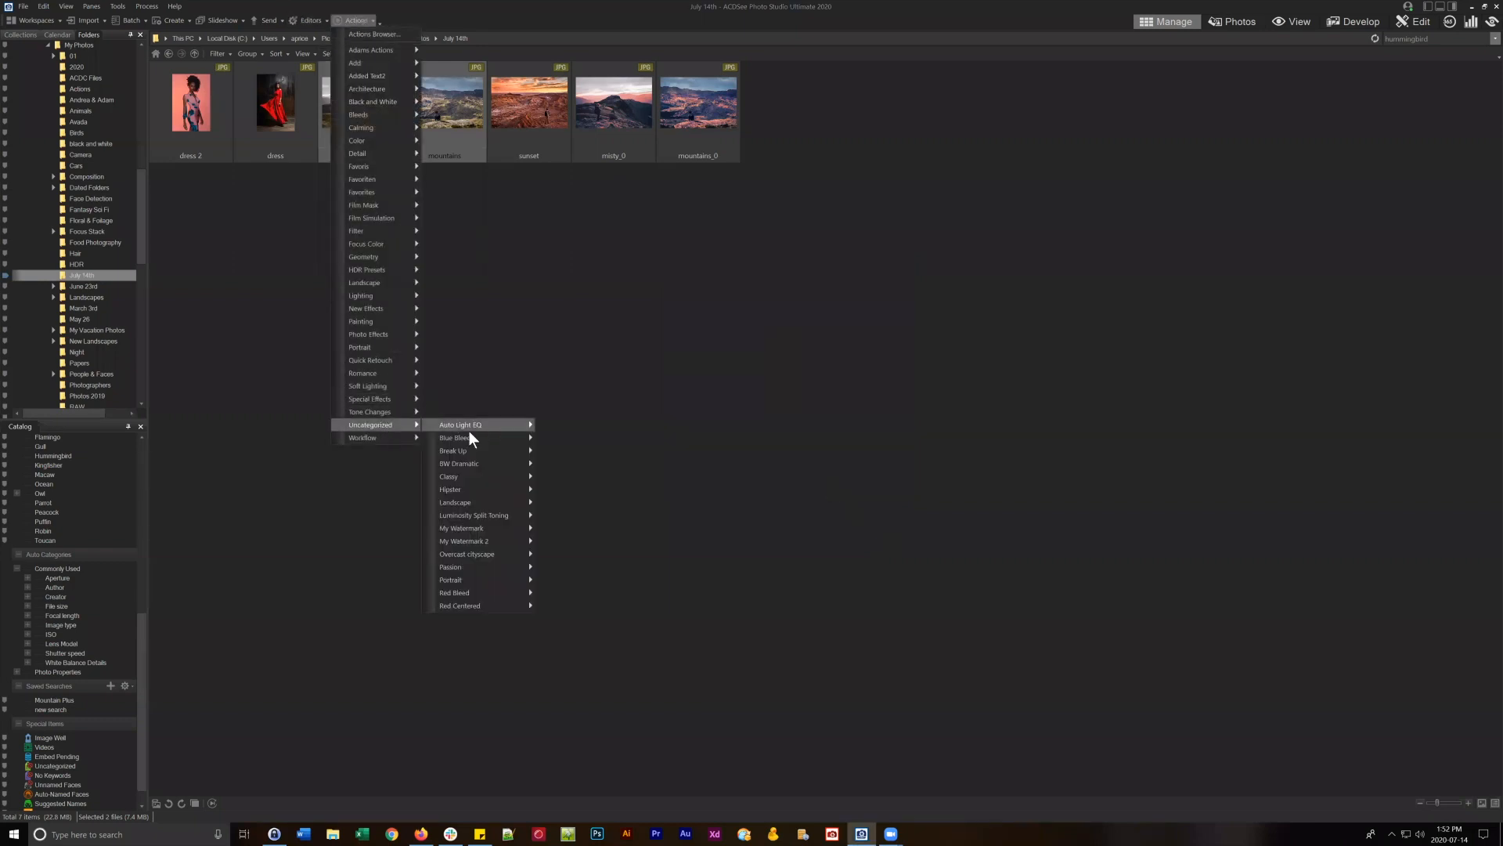
pyautogui.moveTo(482, 513)
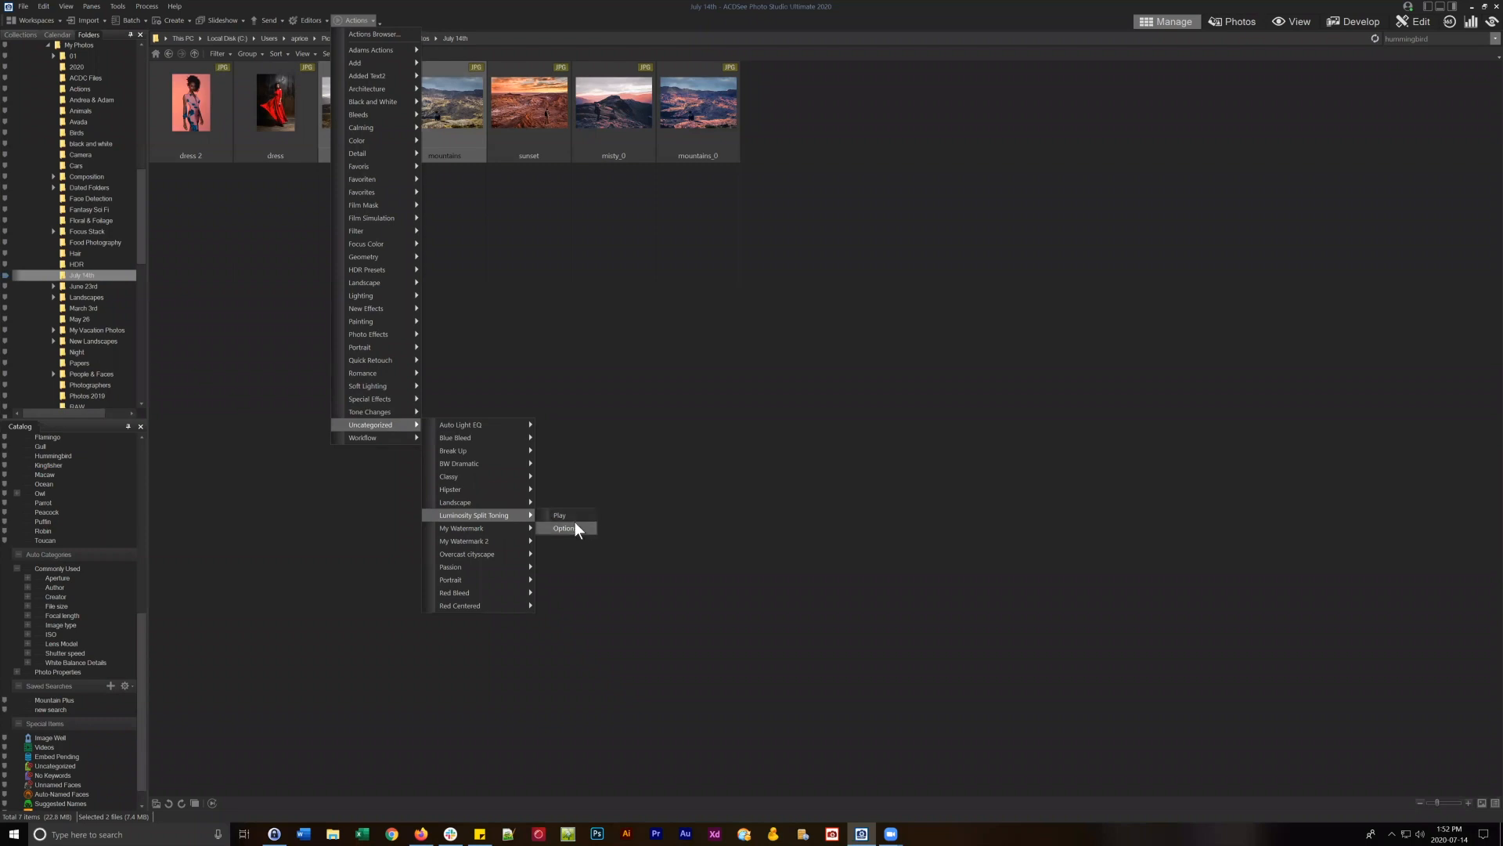
pyautogui.click(570, 528)
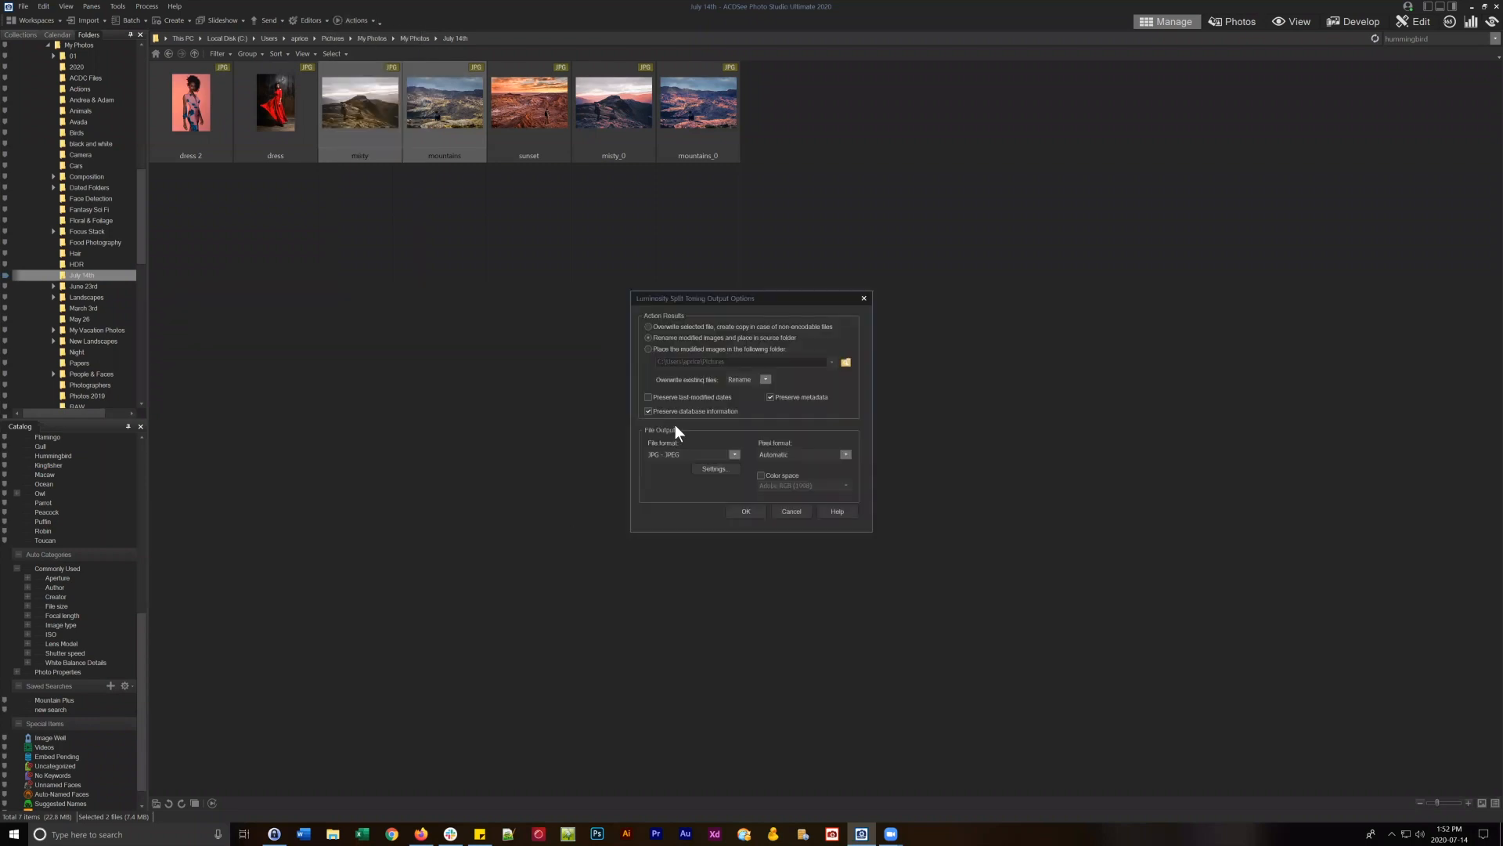
pyautogui.moveTo(728, 298); pyautogui.dragTo(835, 278)
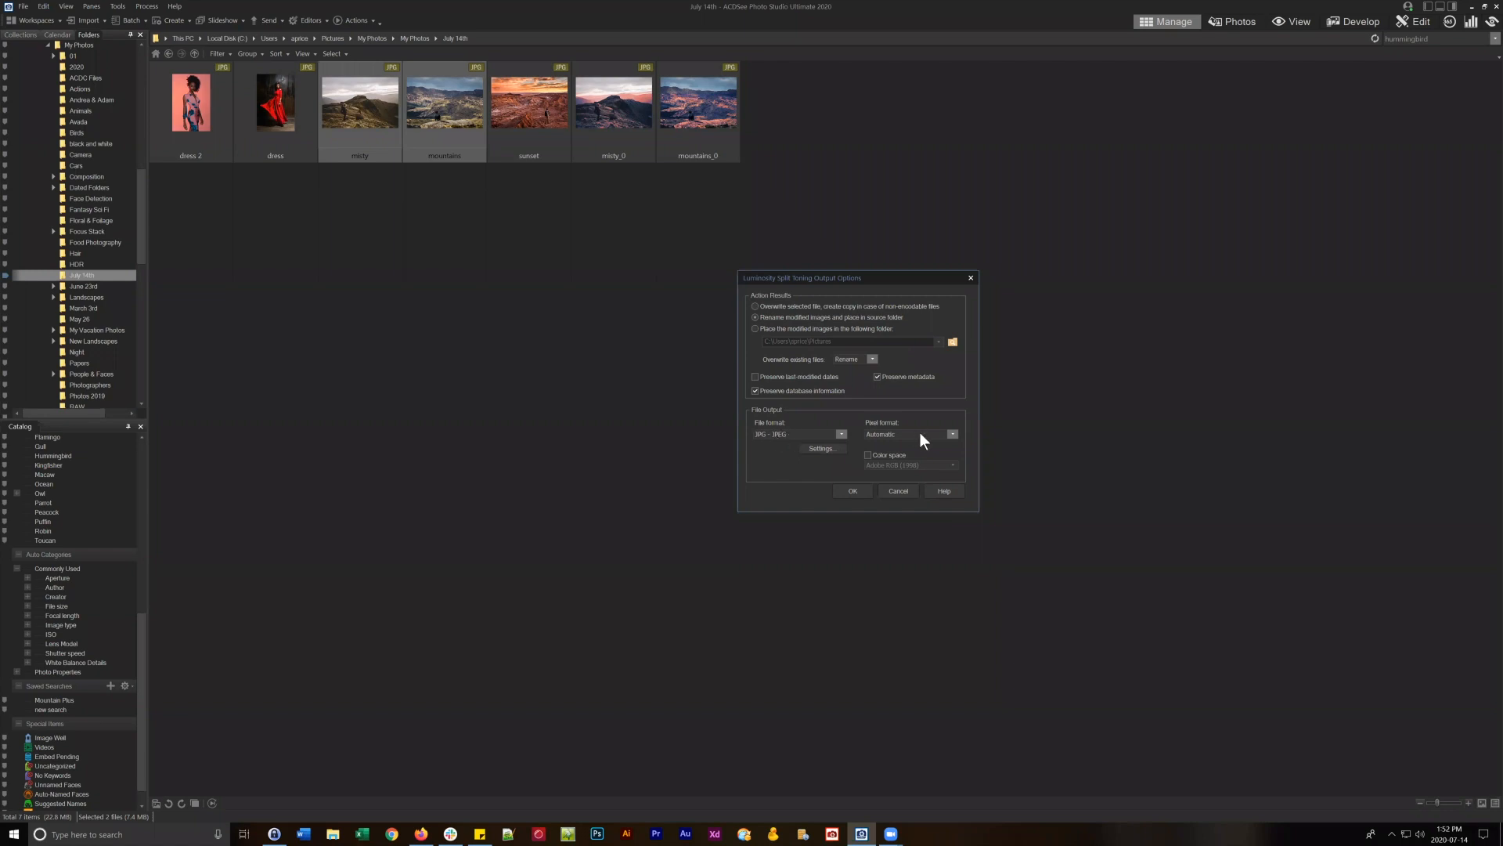
pyautogui.click(791, 436)
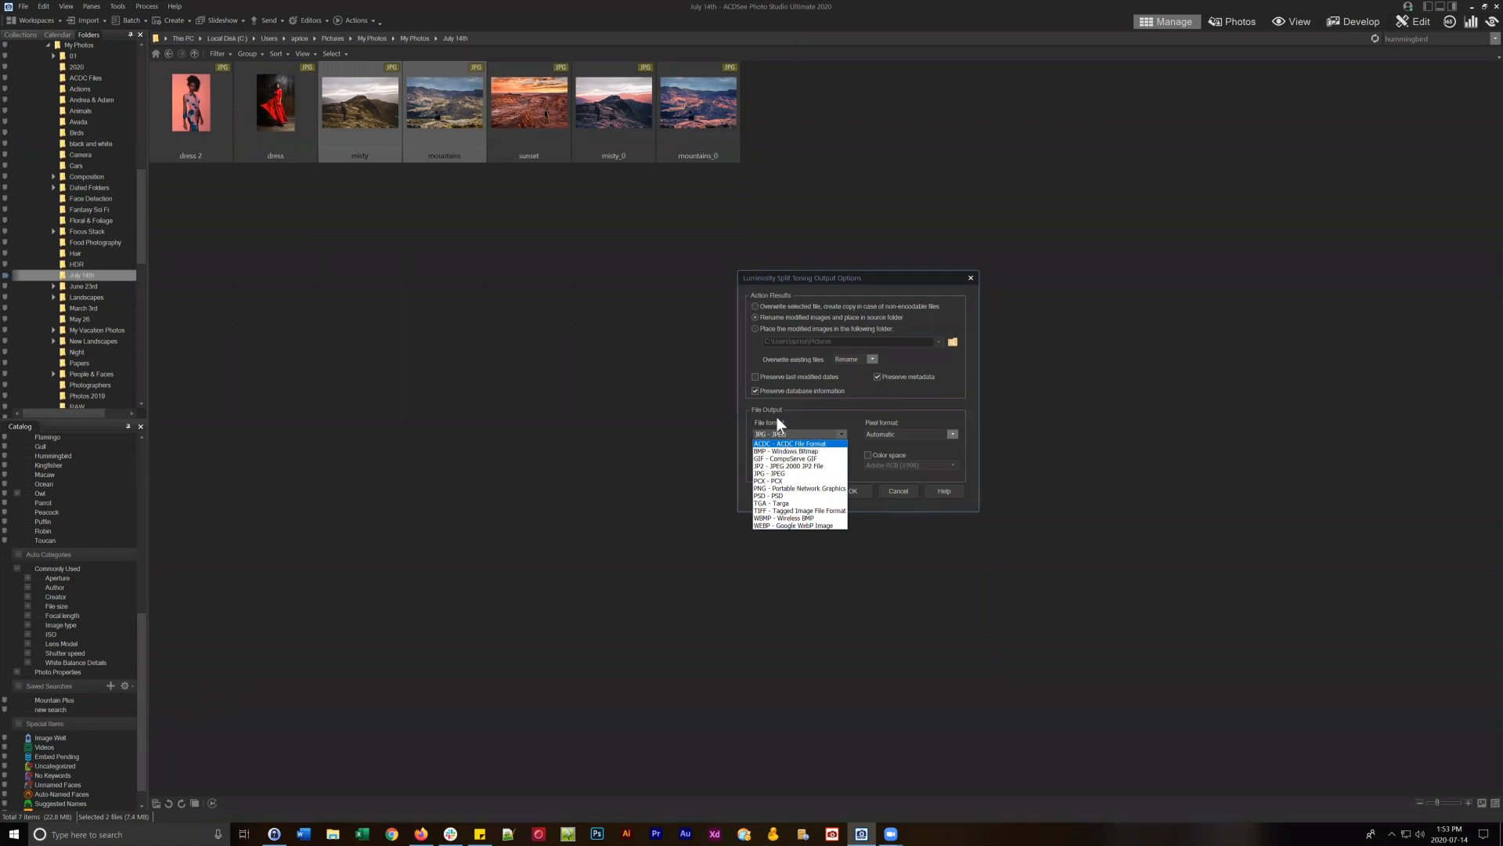
pyautogui.click(792, 436)
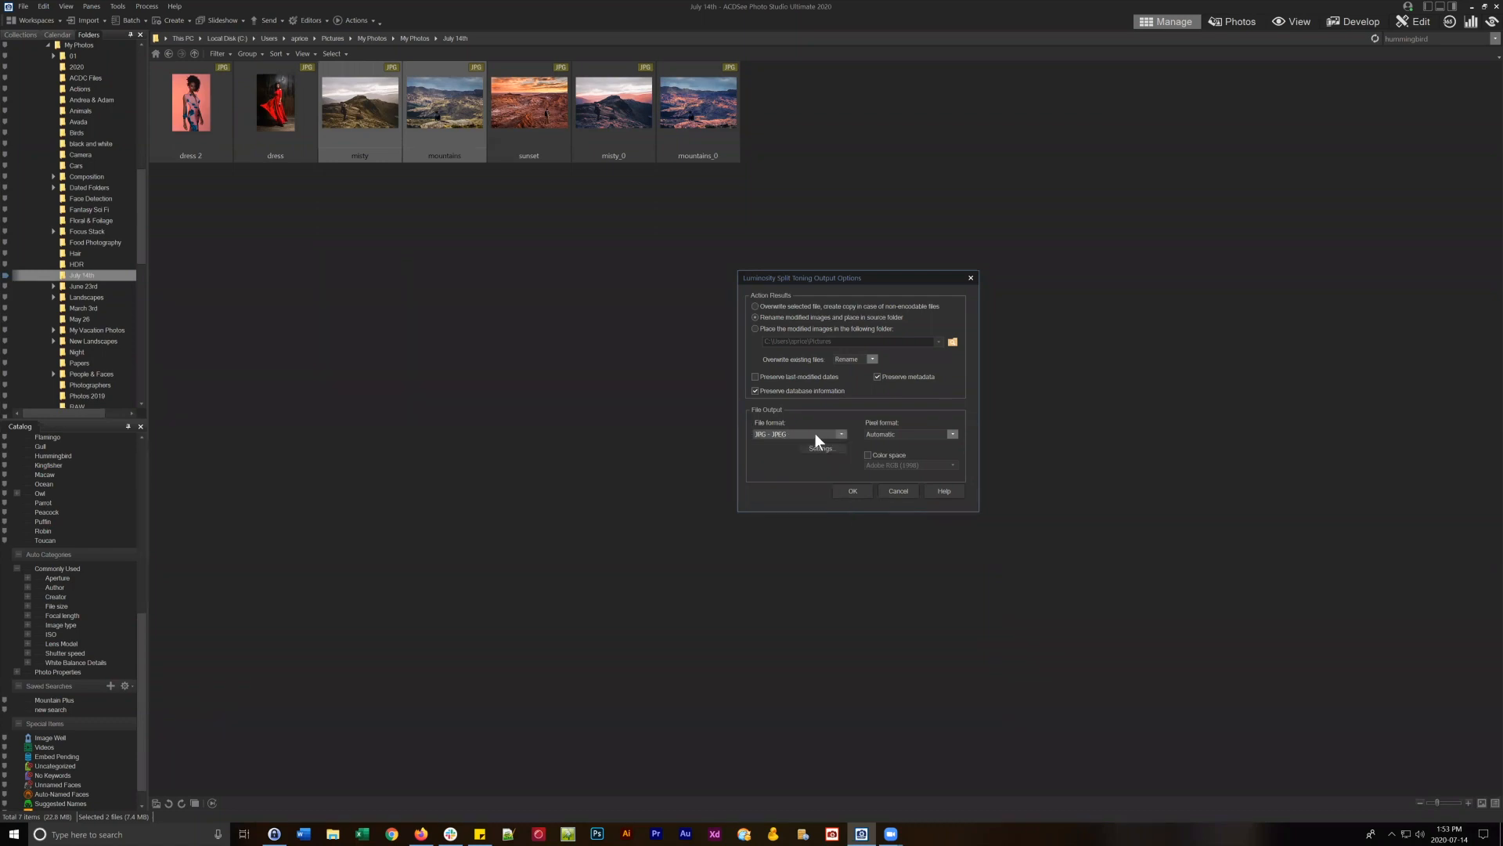
pyautogui.click(815, 433)
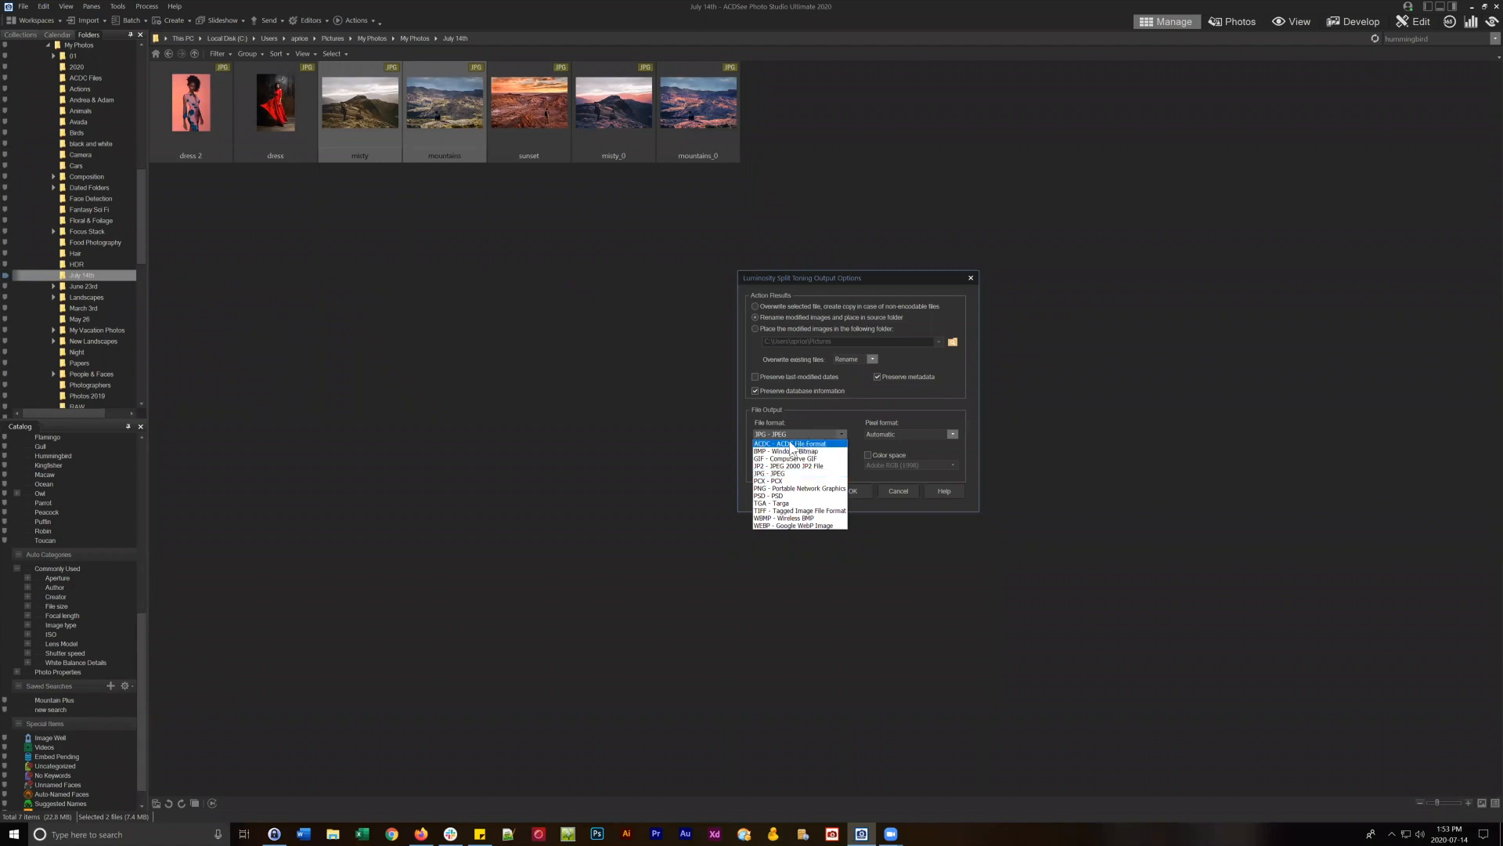
pyautogui.click(792, 444)
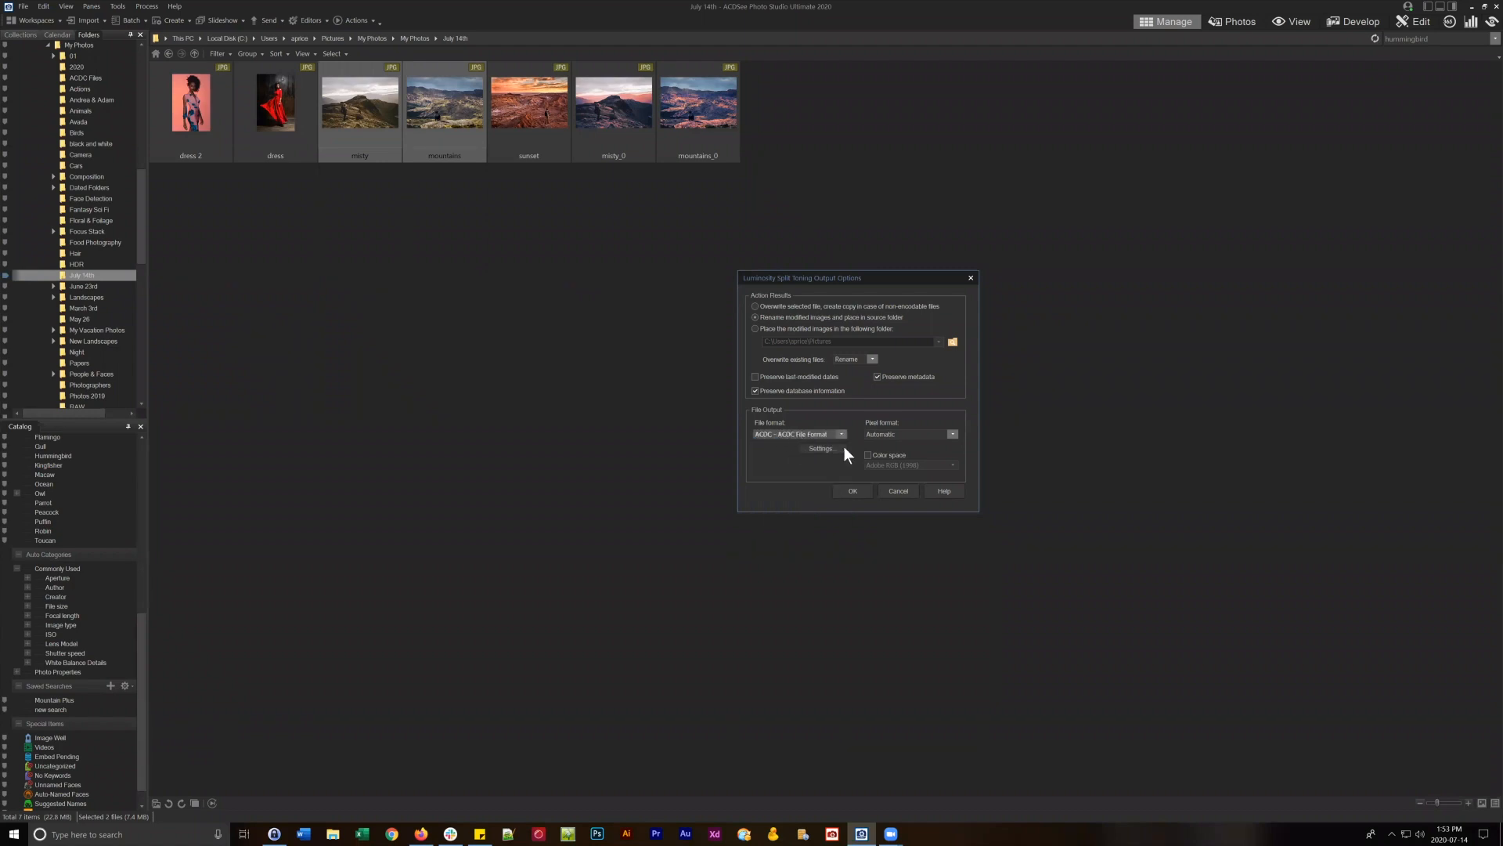
pyautogui.click(854, 490)
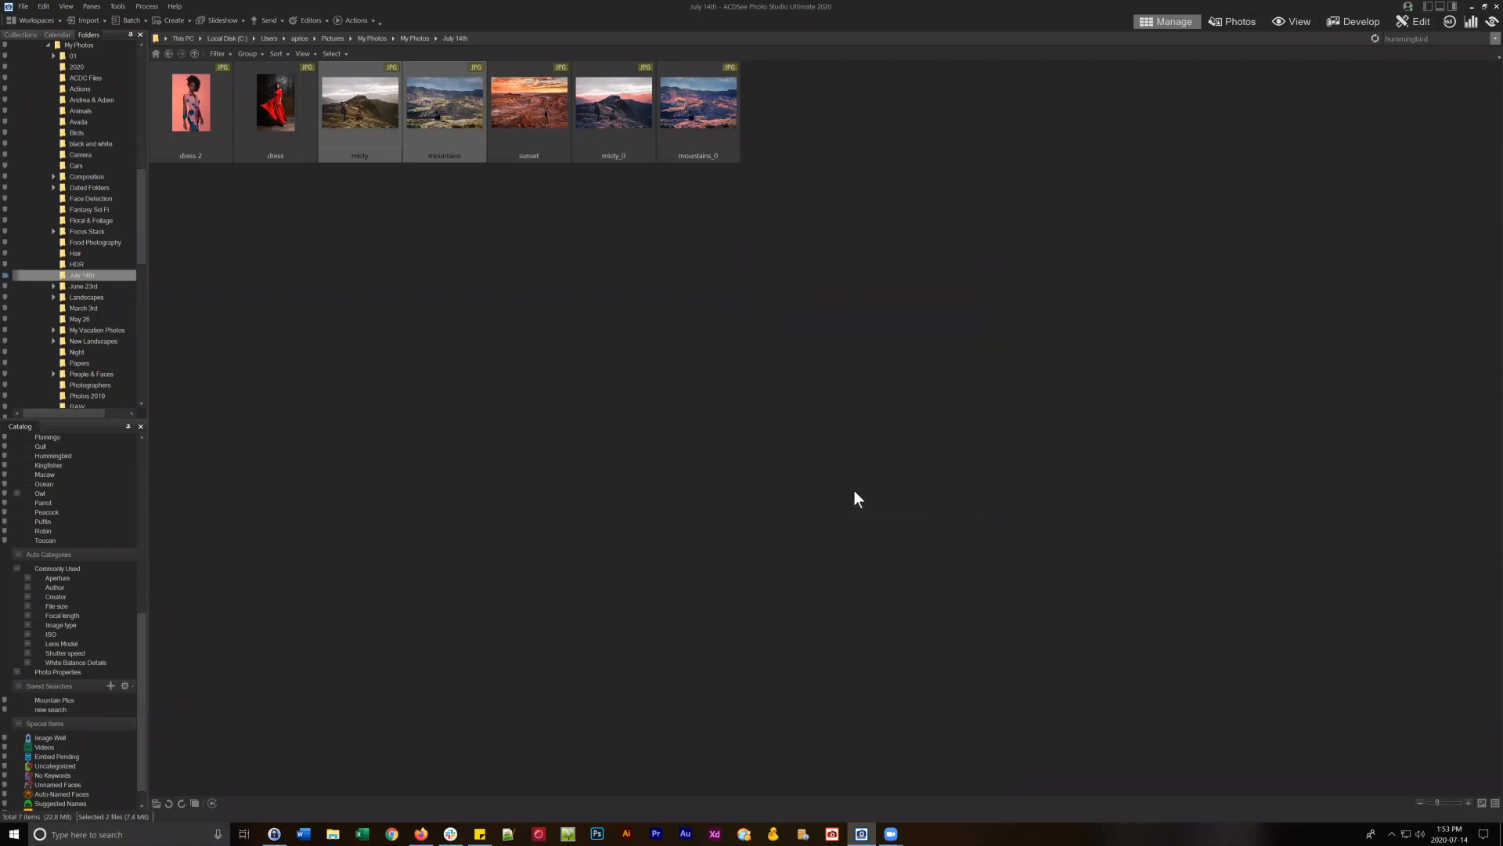
# Batch-apply Luminosity Split Toning to the selected misty and mountains photos and inspect the layers of the ACDC file misty_0 in Edit mode.
pyautogui.click(358, 20)
pyautogui.moveTo(383, 423)
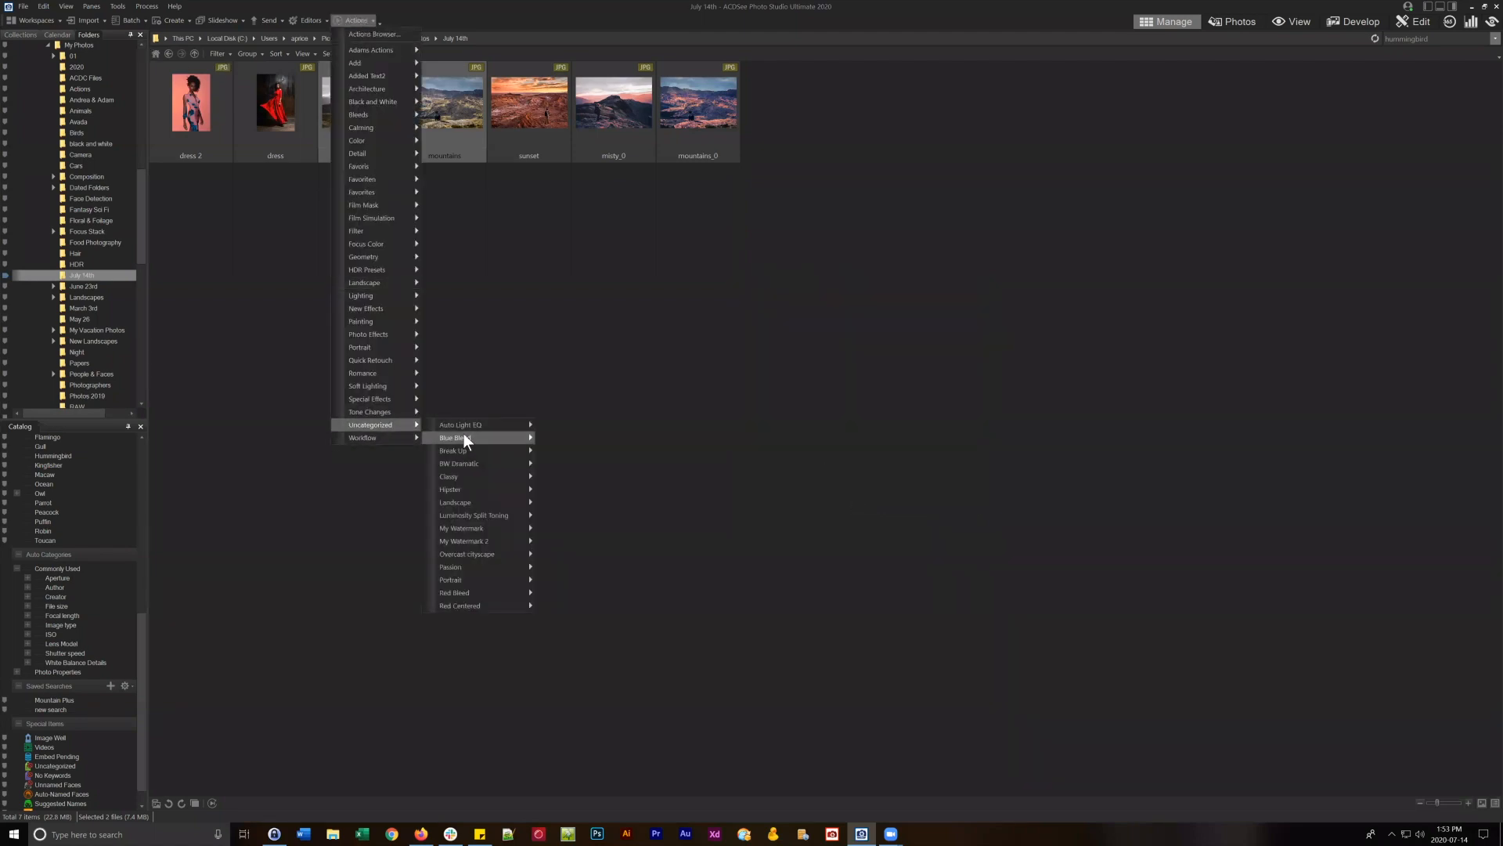
pyautogui.moveTo(500, 515)
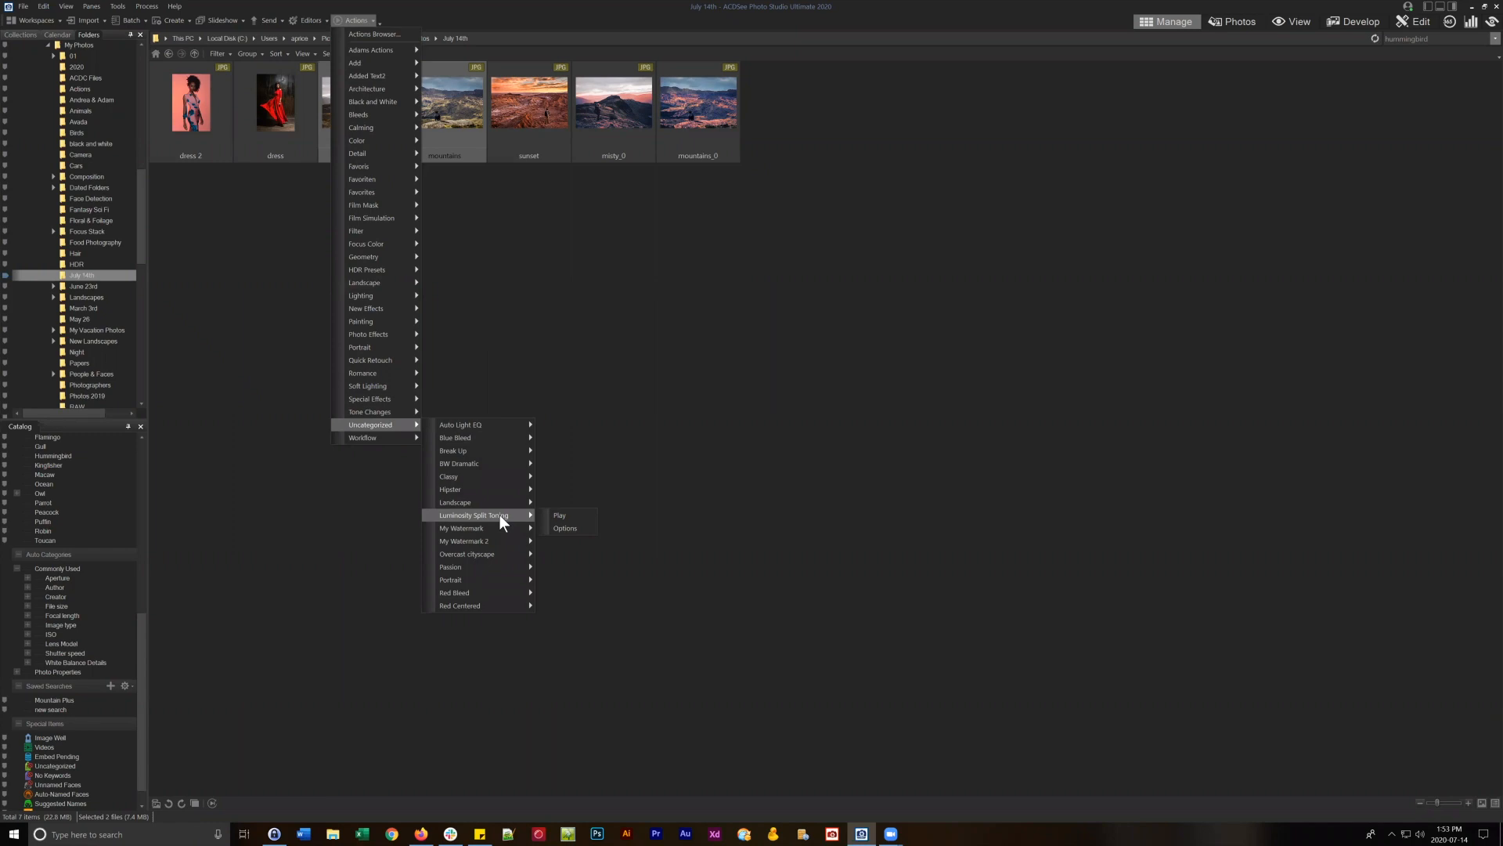
pyautogui.click(564, 515)
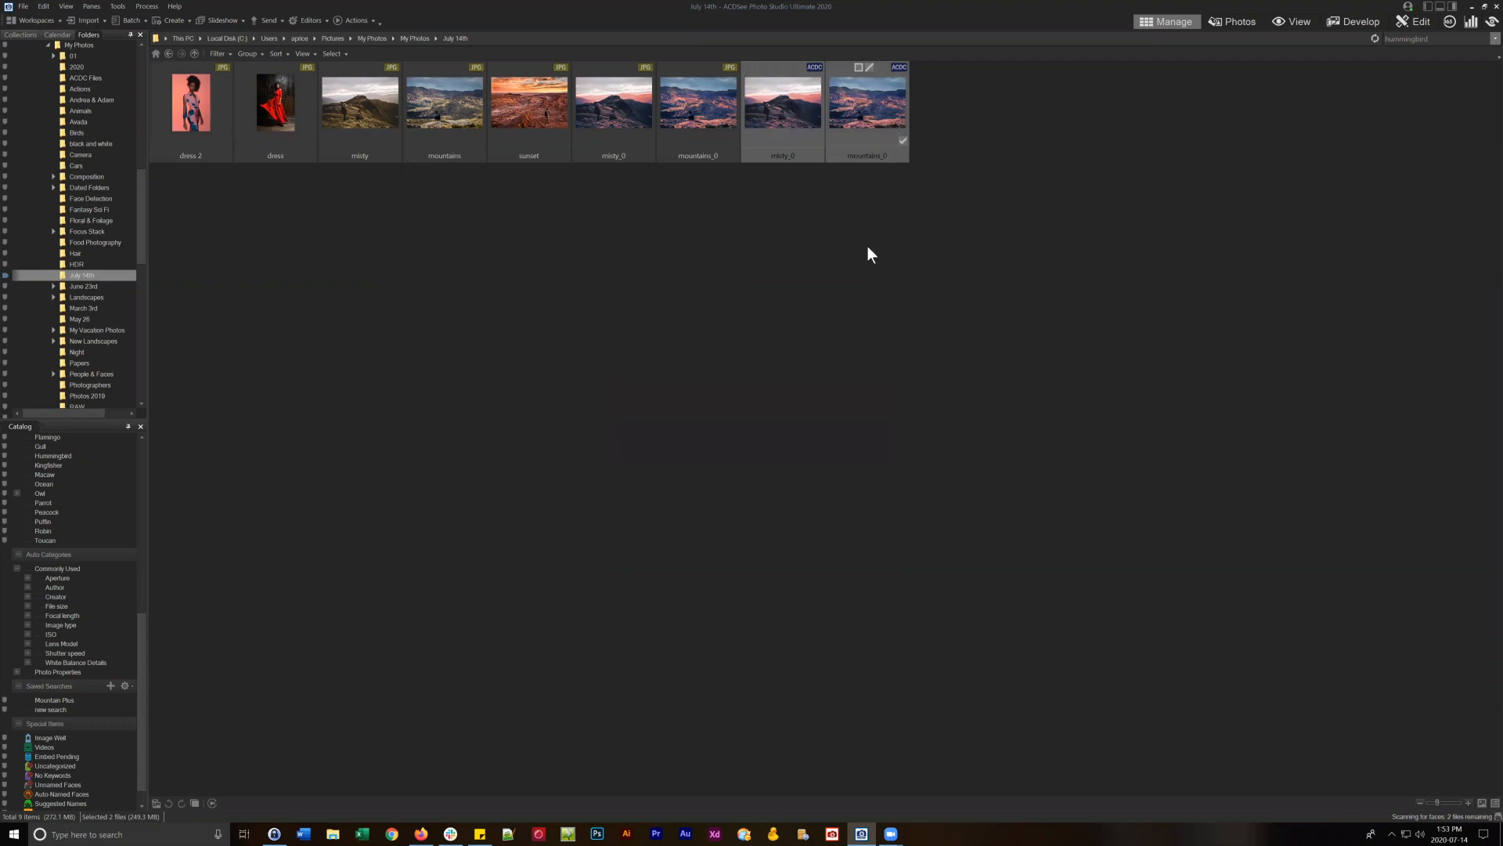
pyautogui.click(837, 421)
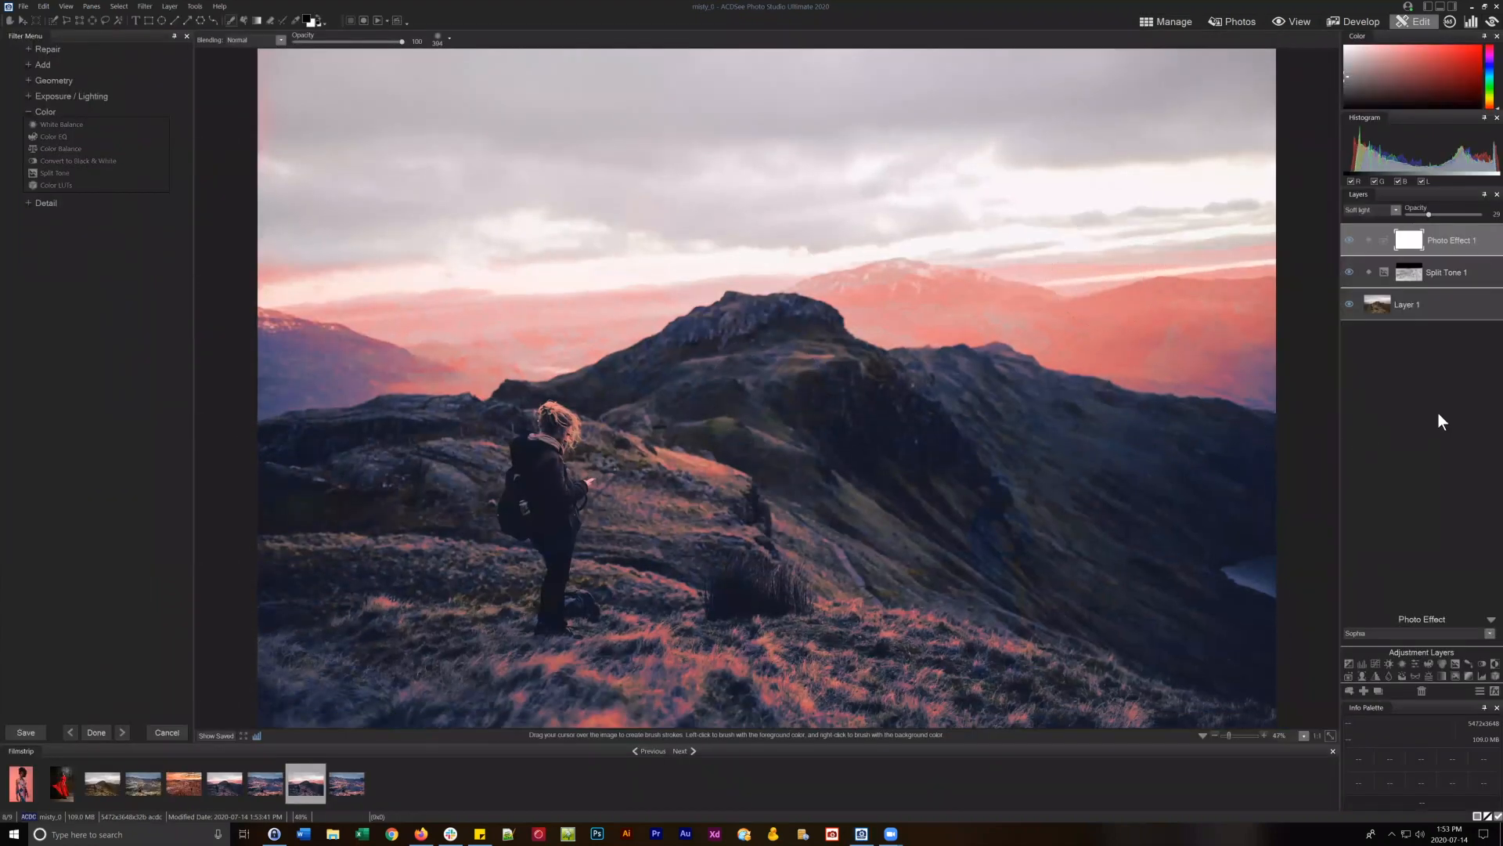
pyautogui.moveTo(1445, 248)
pyautogui.mouseDown()
pyautogui.moveTo(1451, 262)
pyautogui.moveTo(1442, 238)
pyautogui.mouseUp()
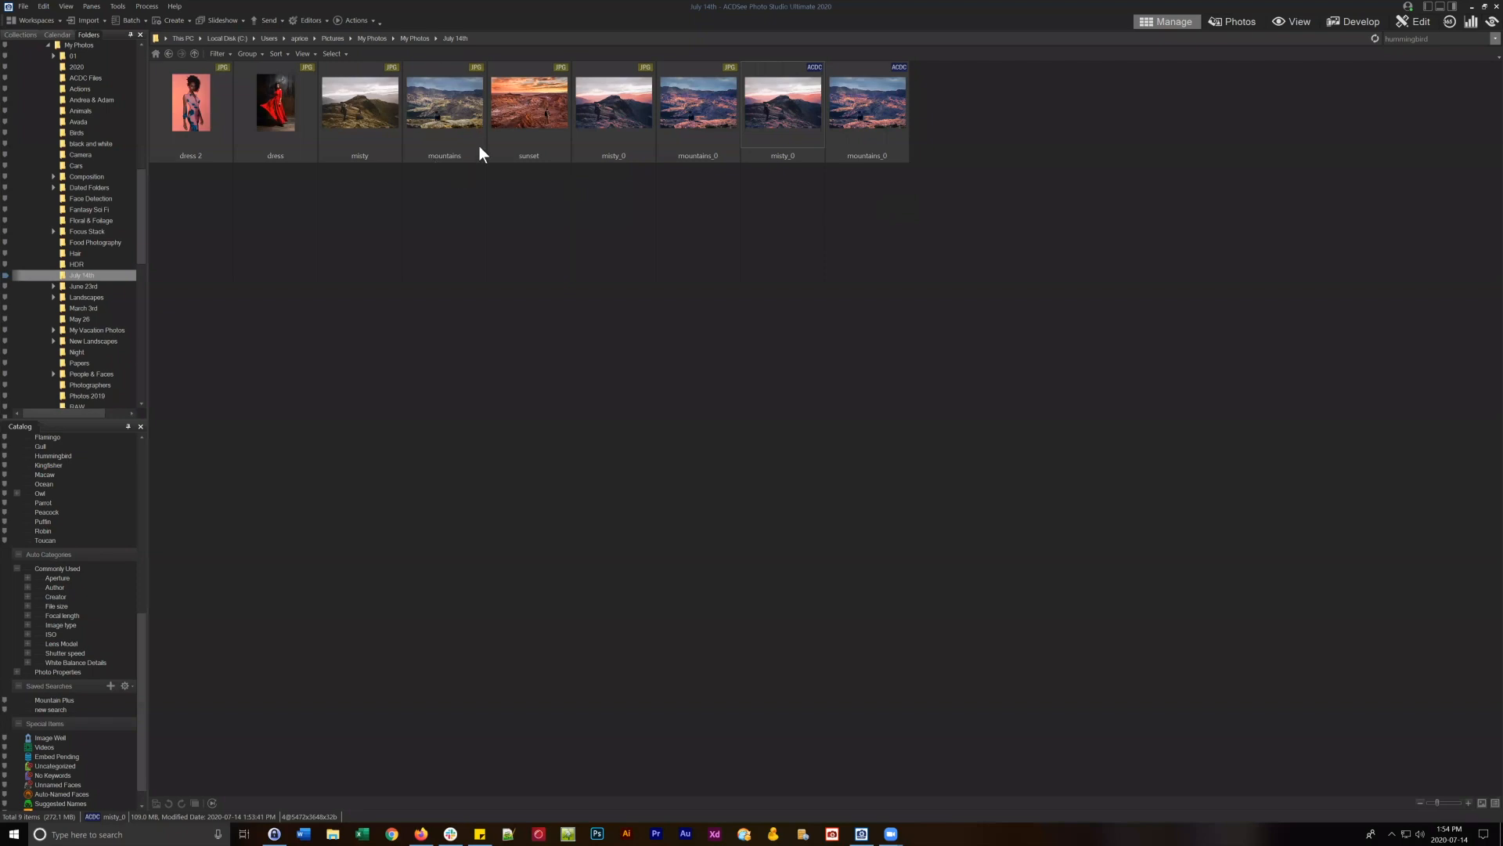
# Open the sunset photo in Edit mode and play the Luminosity Split Toning action on it from the Actions Browser.
pyautogui.click(509, 119)
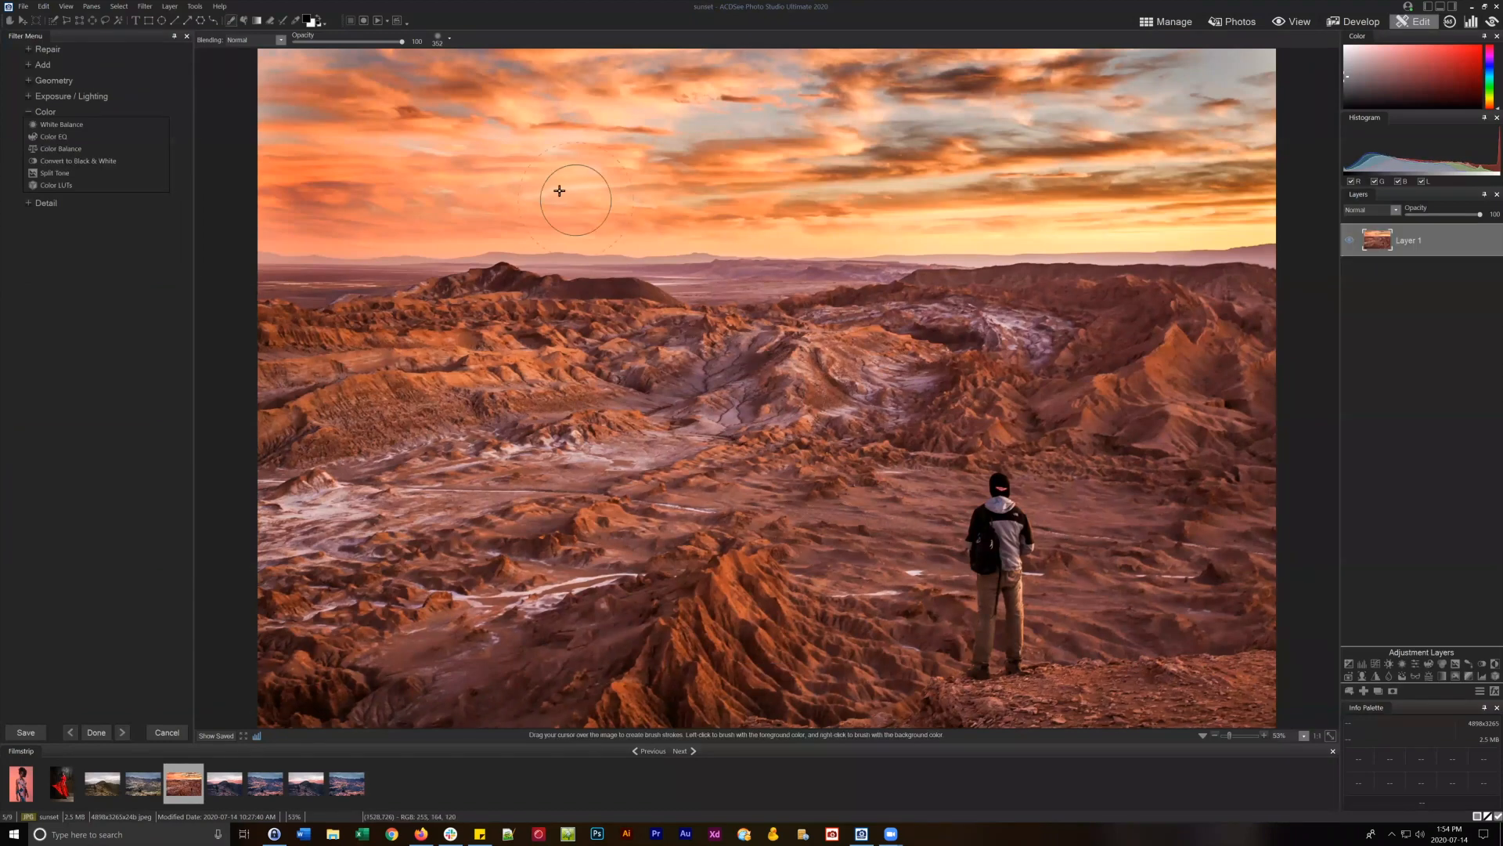
pyautogui.click(397, 20)
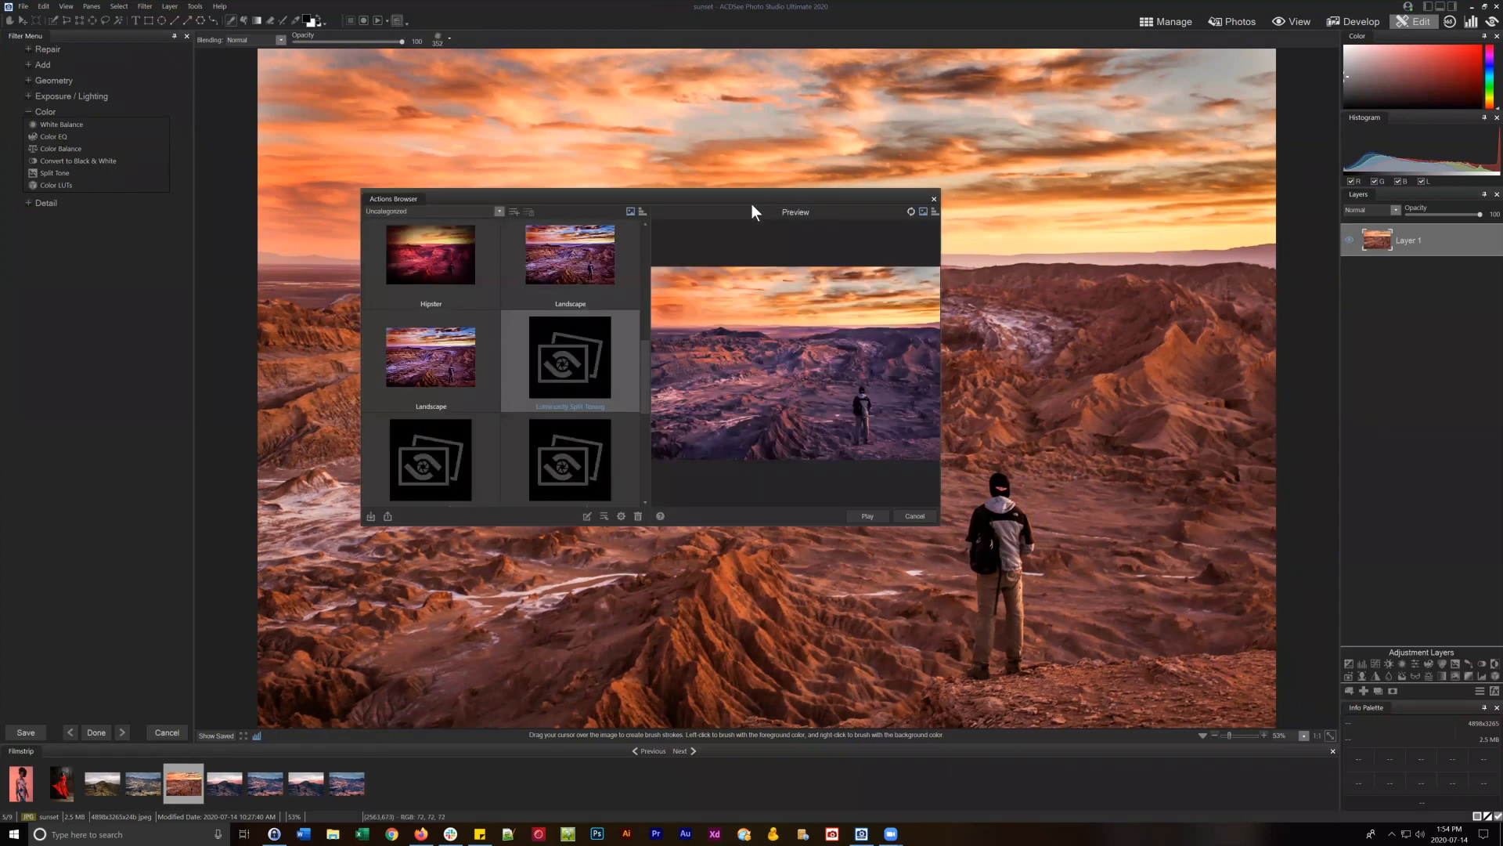
pyautogui.moveTo(699, 200); pyautogui.dragTo(738, 157)
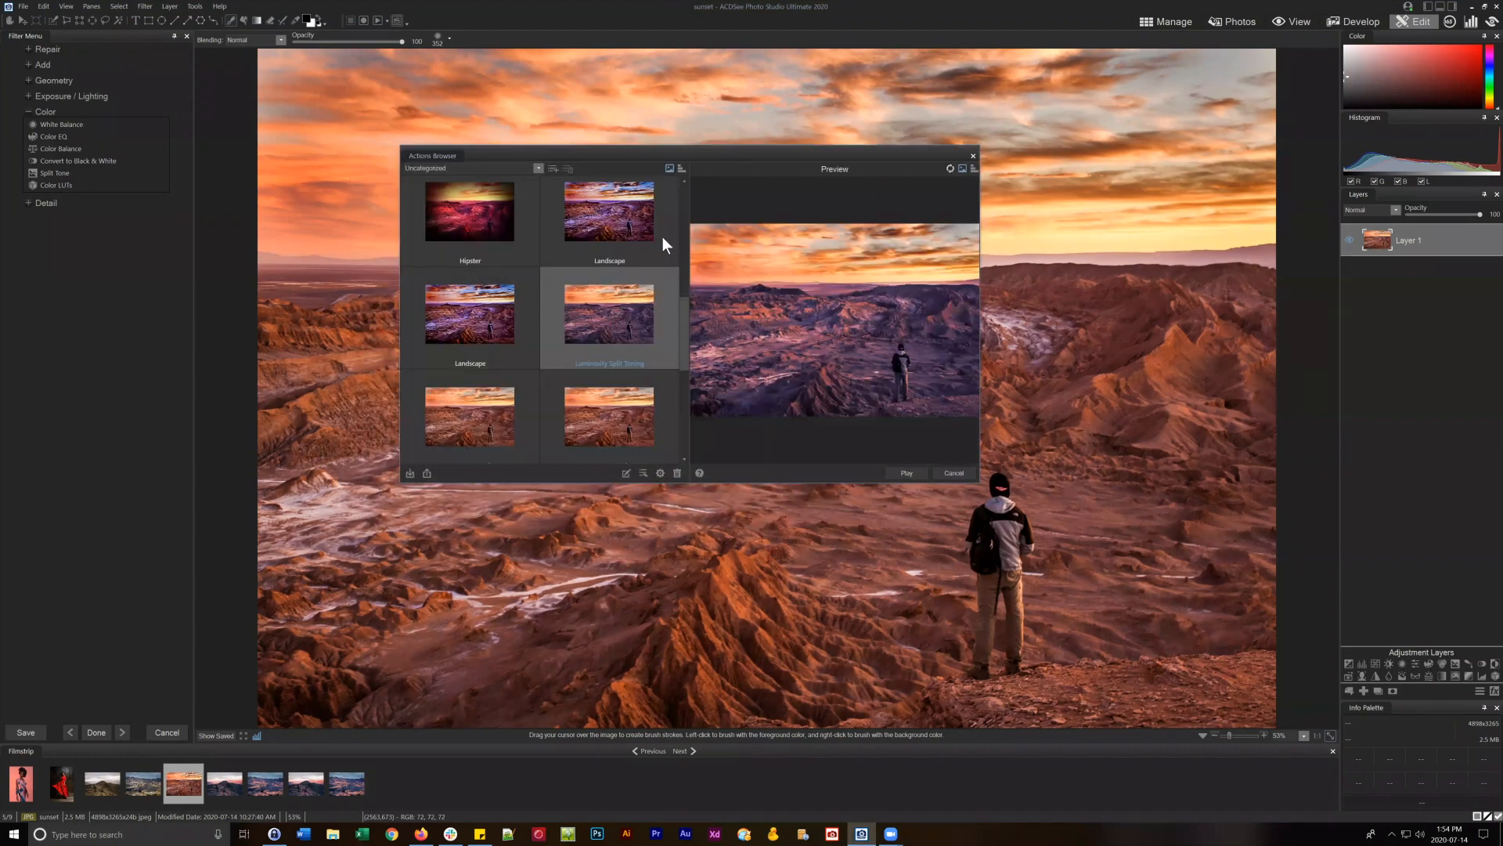
pyautogui.click(906, 472)
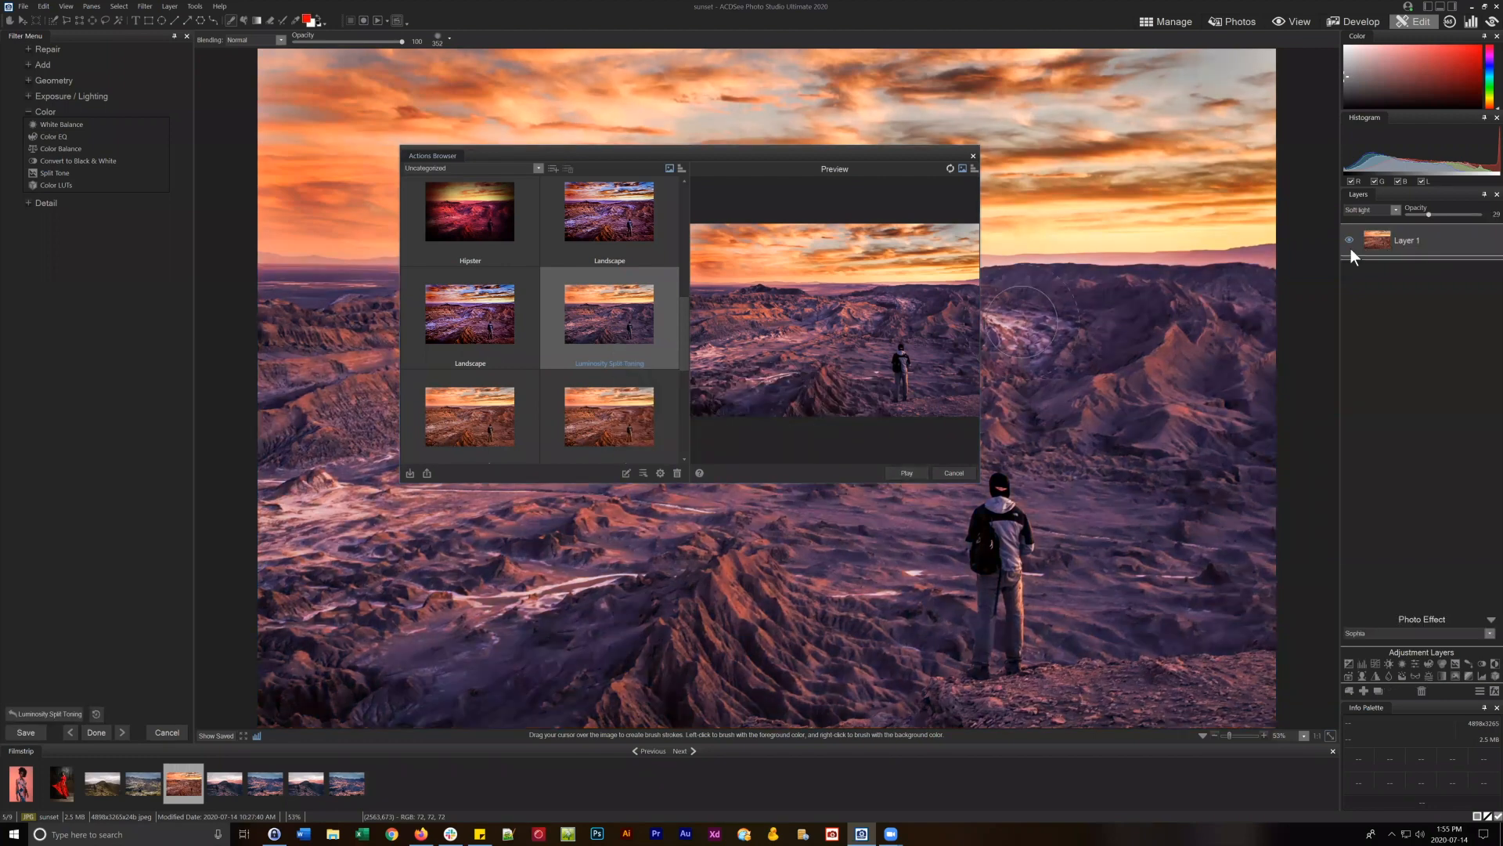
pyautogui.click(973, 155)
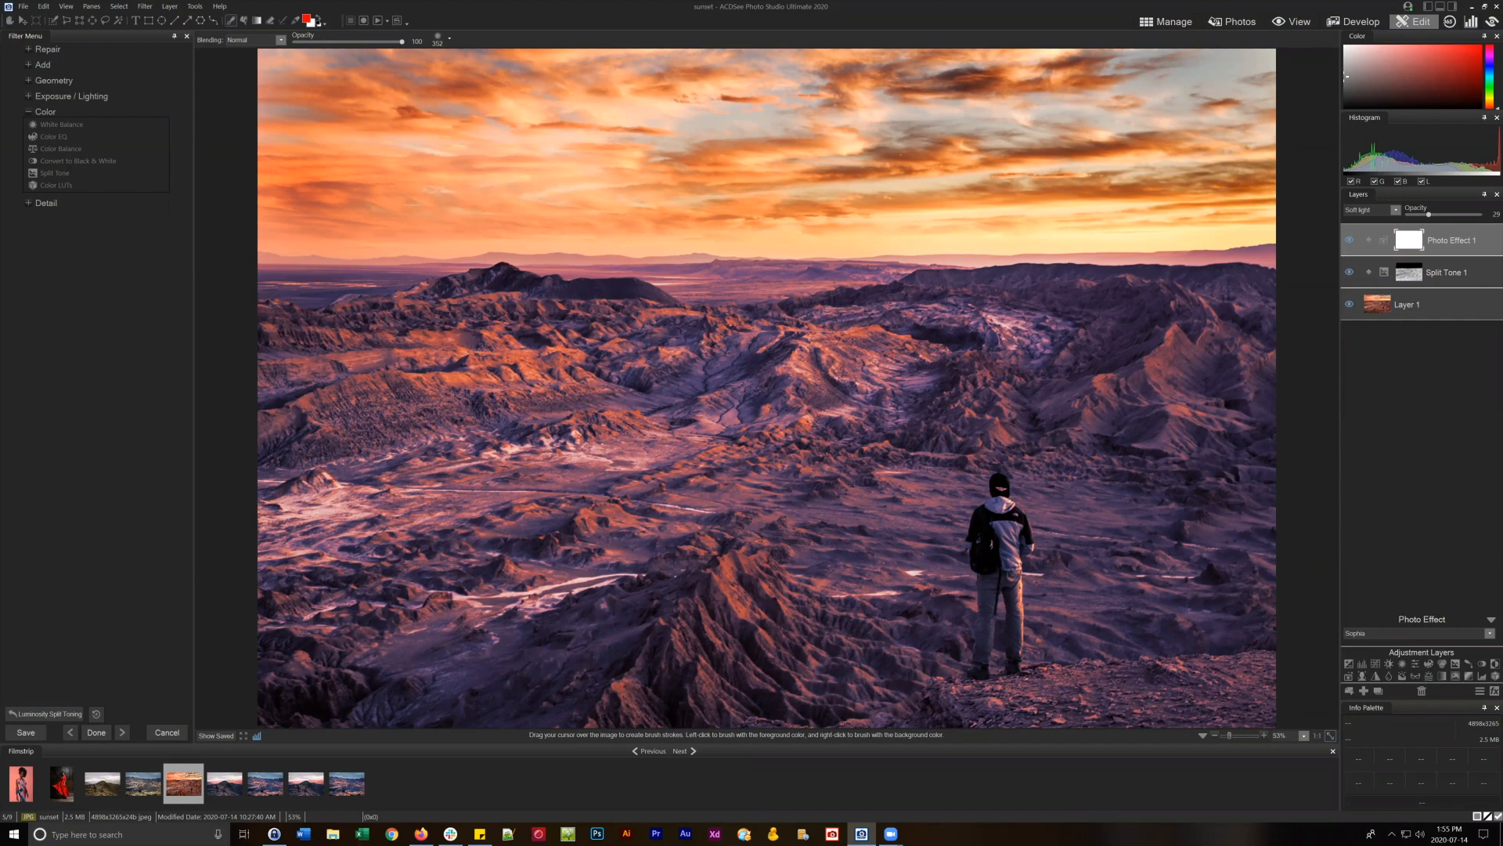
# Hide the Photo Effect and Split Tone layers and add Black and White and Levels adjustment layers above Layer 1, shifting the Levels midtones slightly.
pyautogui.click(1350, 271)
pyautogui.click(1421, 299)
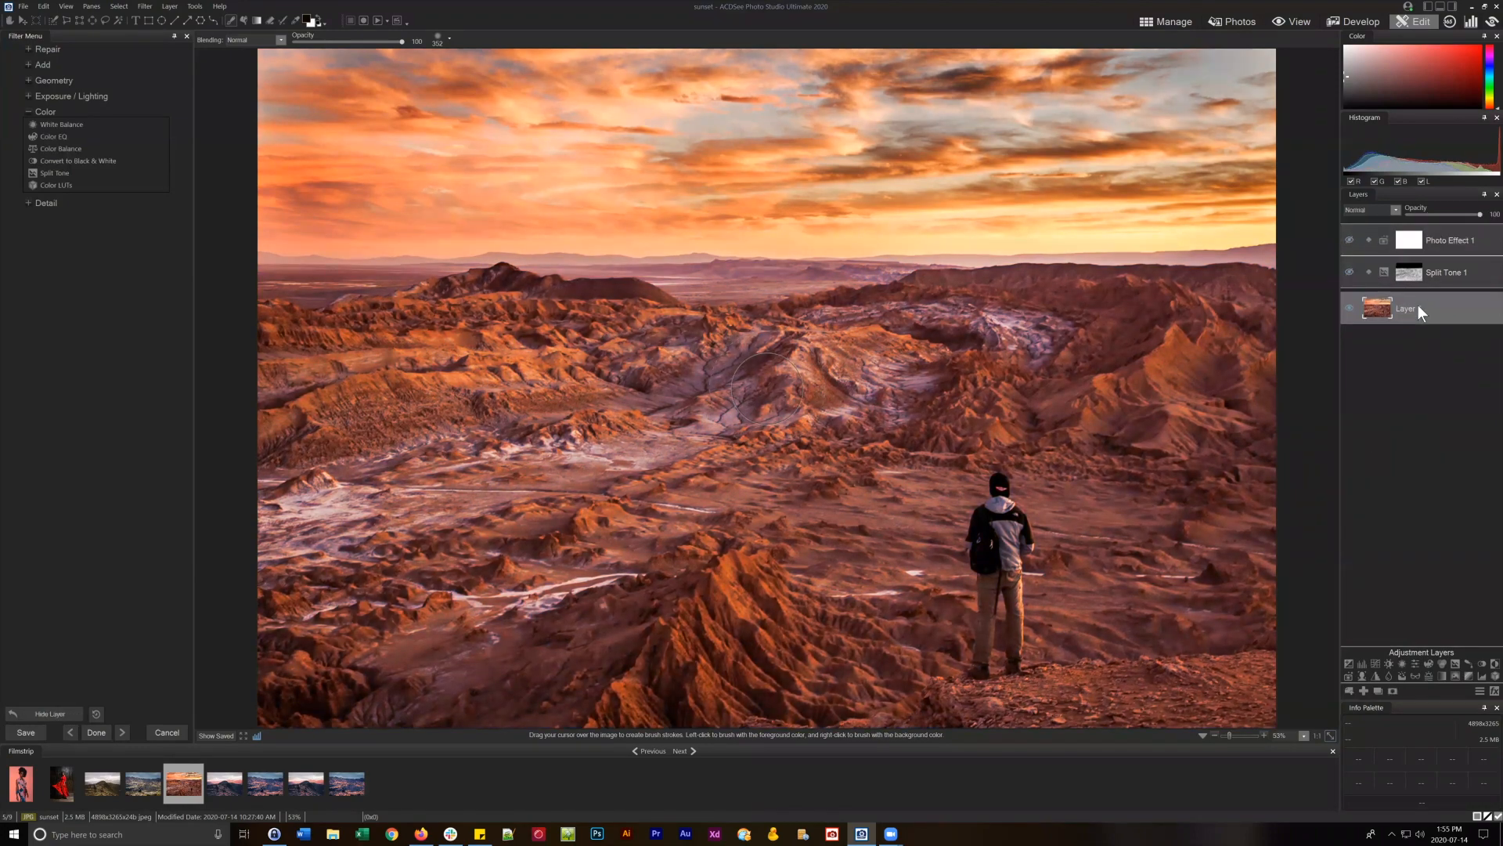
pyautogui.click(1484, 666)
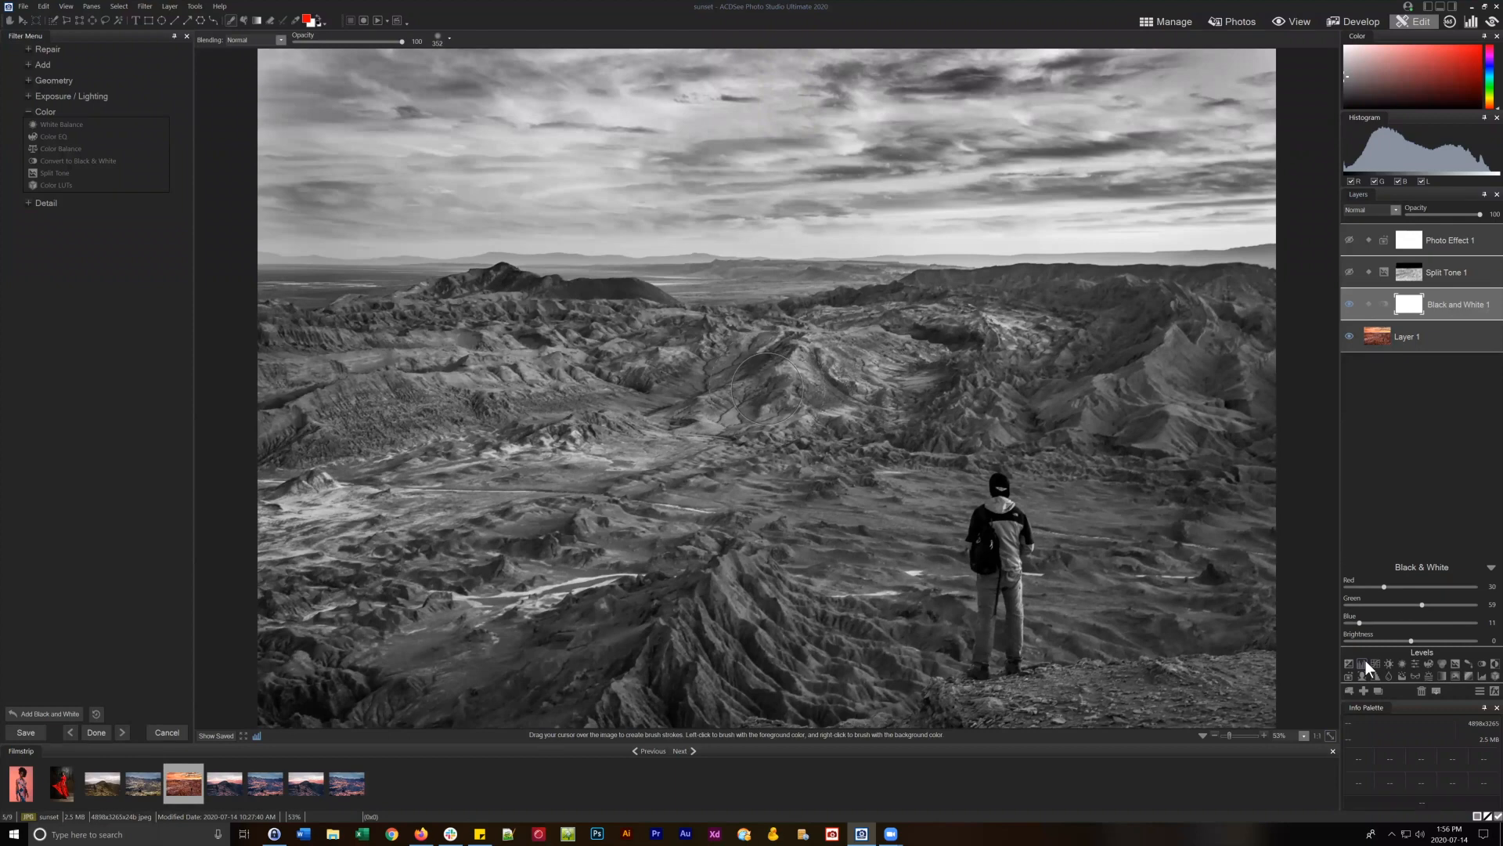
pyautogui.click(1366, 660)
pyautogui.moveTo(1413, 638); pyautogui.dragTo(1417, 637)
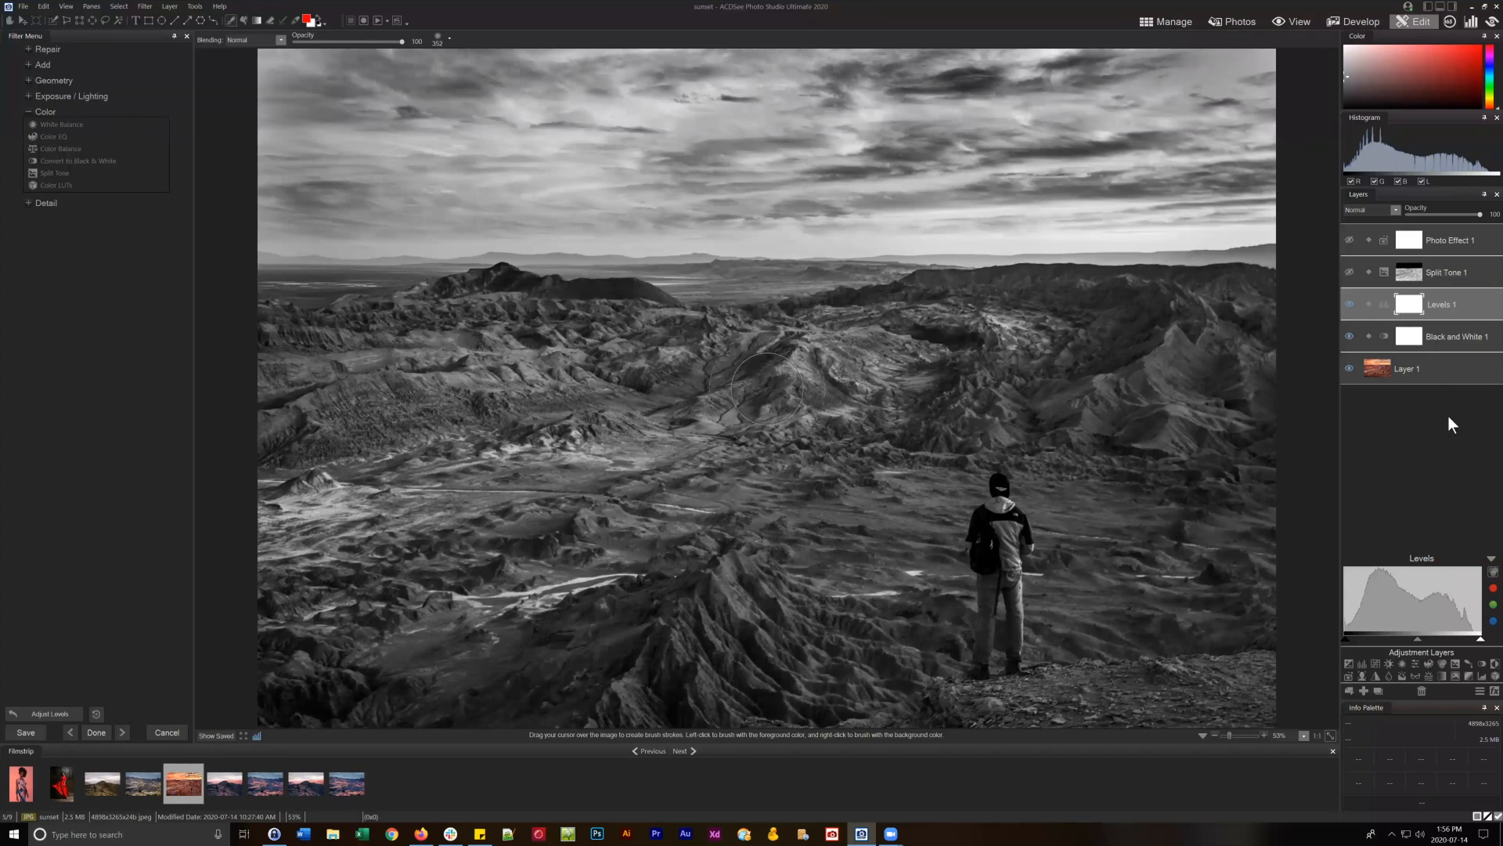
# Delete the Levels and Black and White adjustment layers and show the Split Tone and Photo Effect layers again.
pyautogui.click(1421, 691)
pyautogui.click(1420, 692)
pyautogui.click(1348, 271)
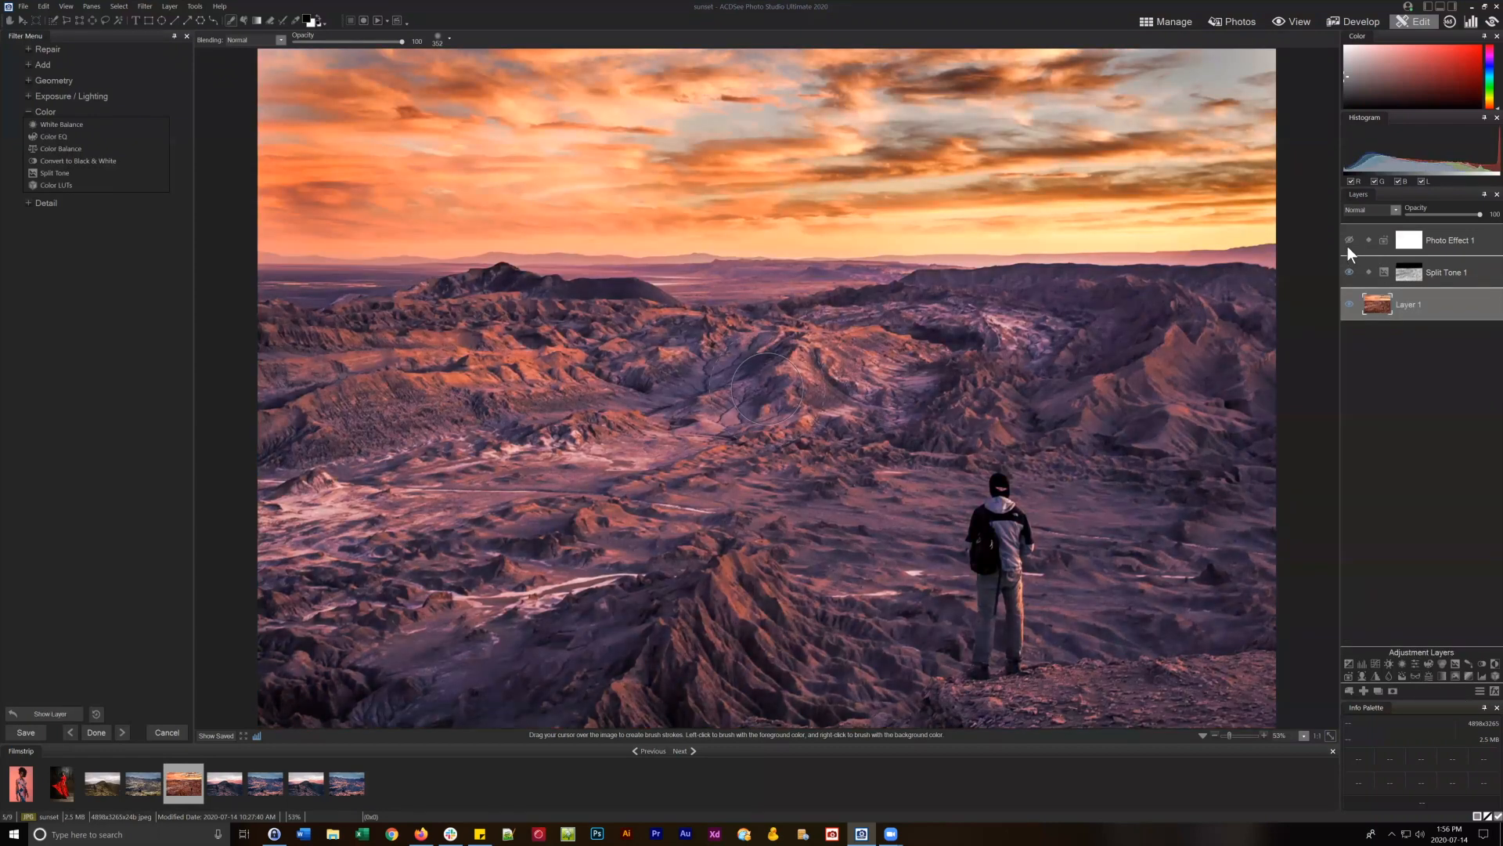
# Select the Split Tone and Photo Effect layers together, and return to having only the Split Tone layer selected.
pyautogui.click(1445, 271)
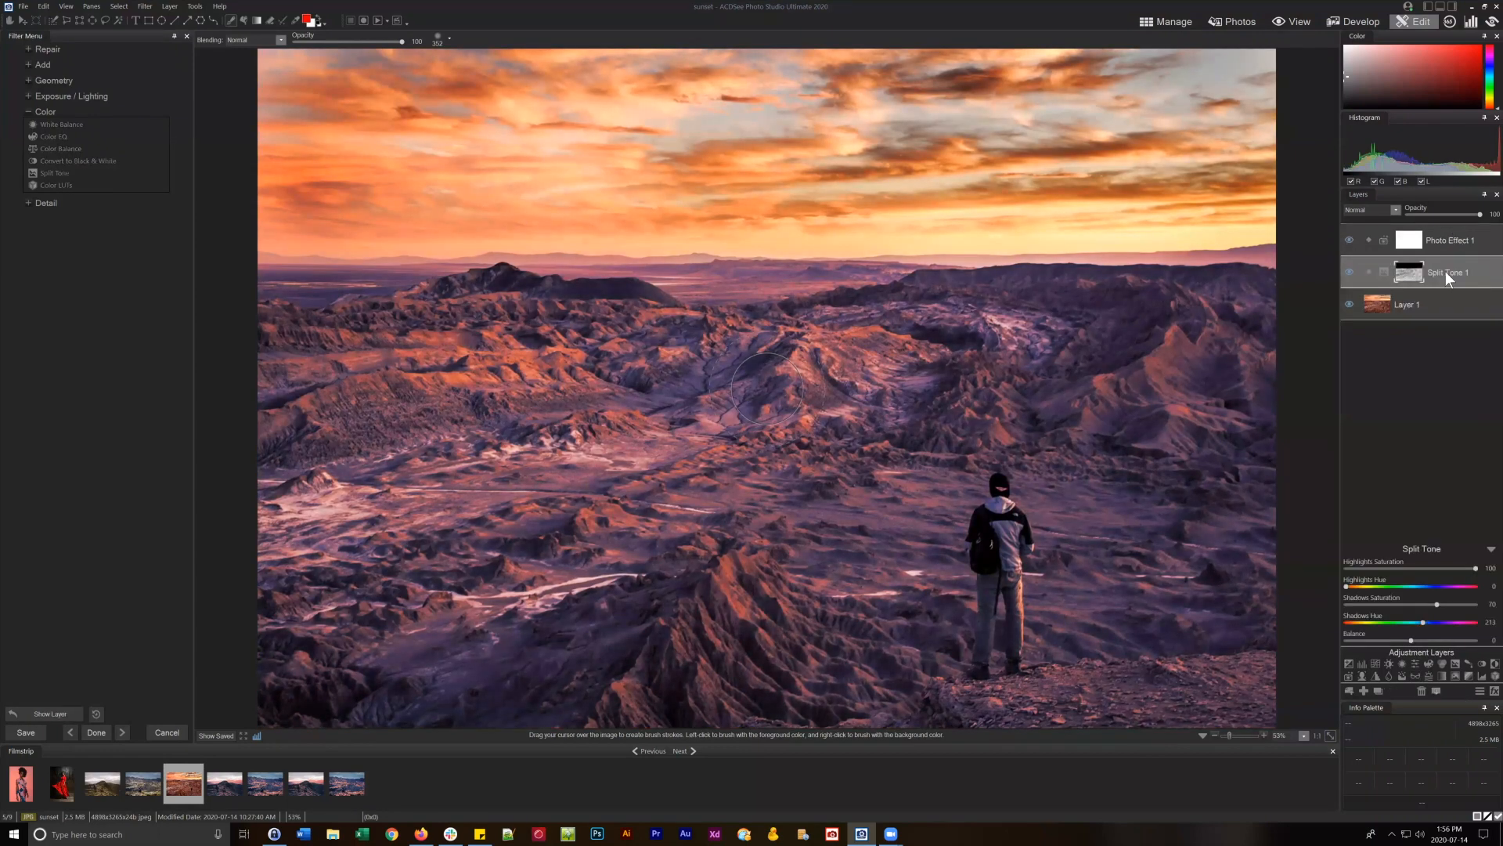
pyautogui.keyDown('ctrl'); pyautogui.click(1446, 237); pyautogui.keyUp('ctrl')
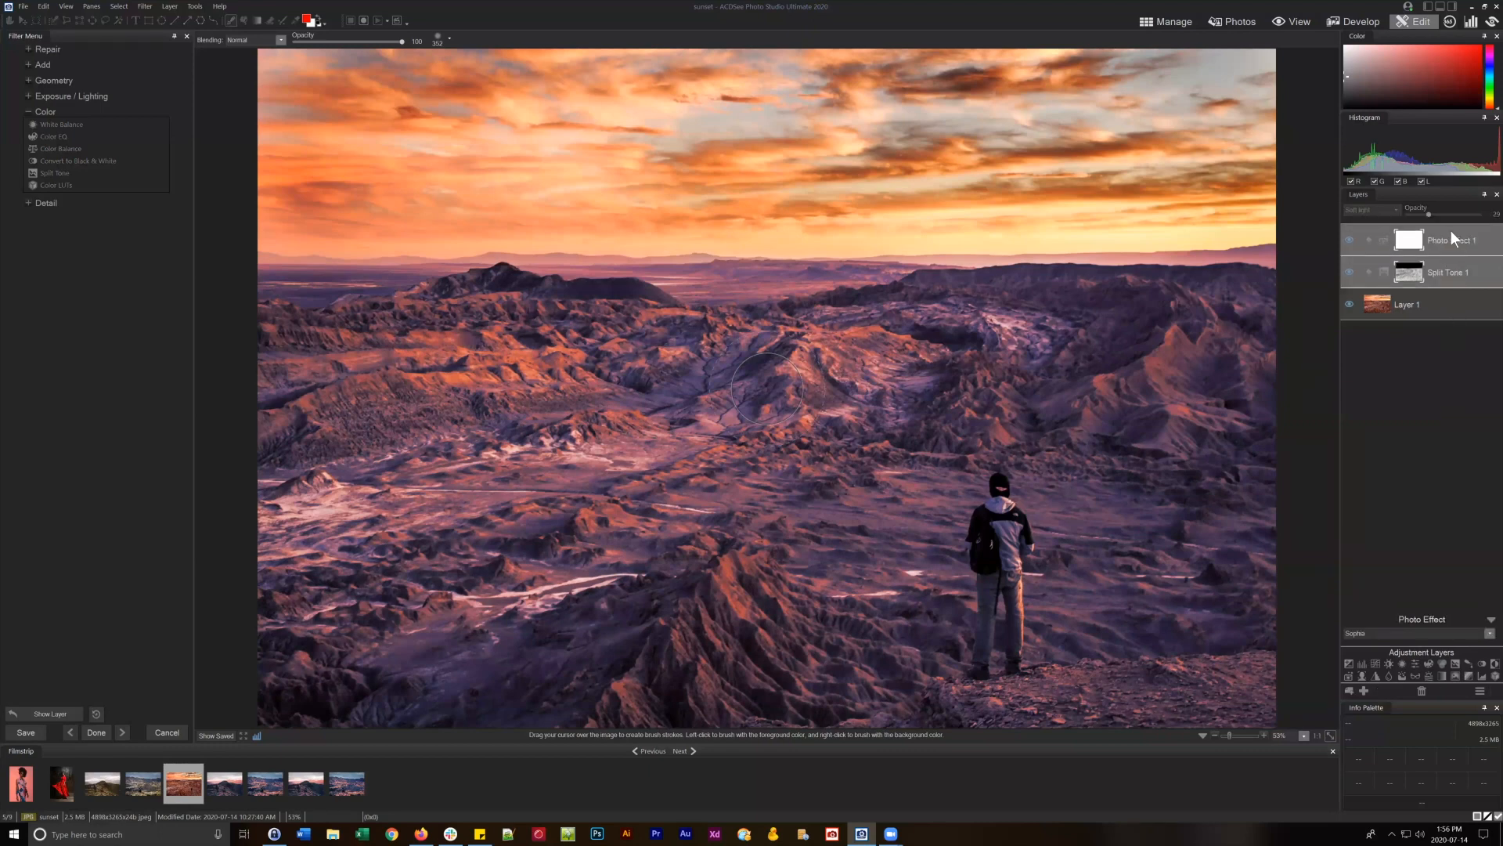
pyautogui.click(1450, 235)
pyautogui.click(1463, 279)
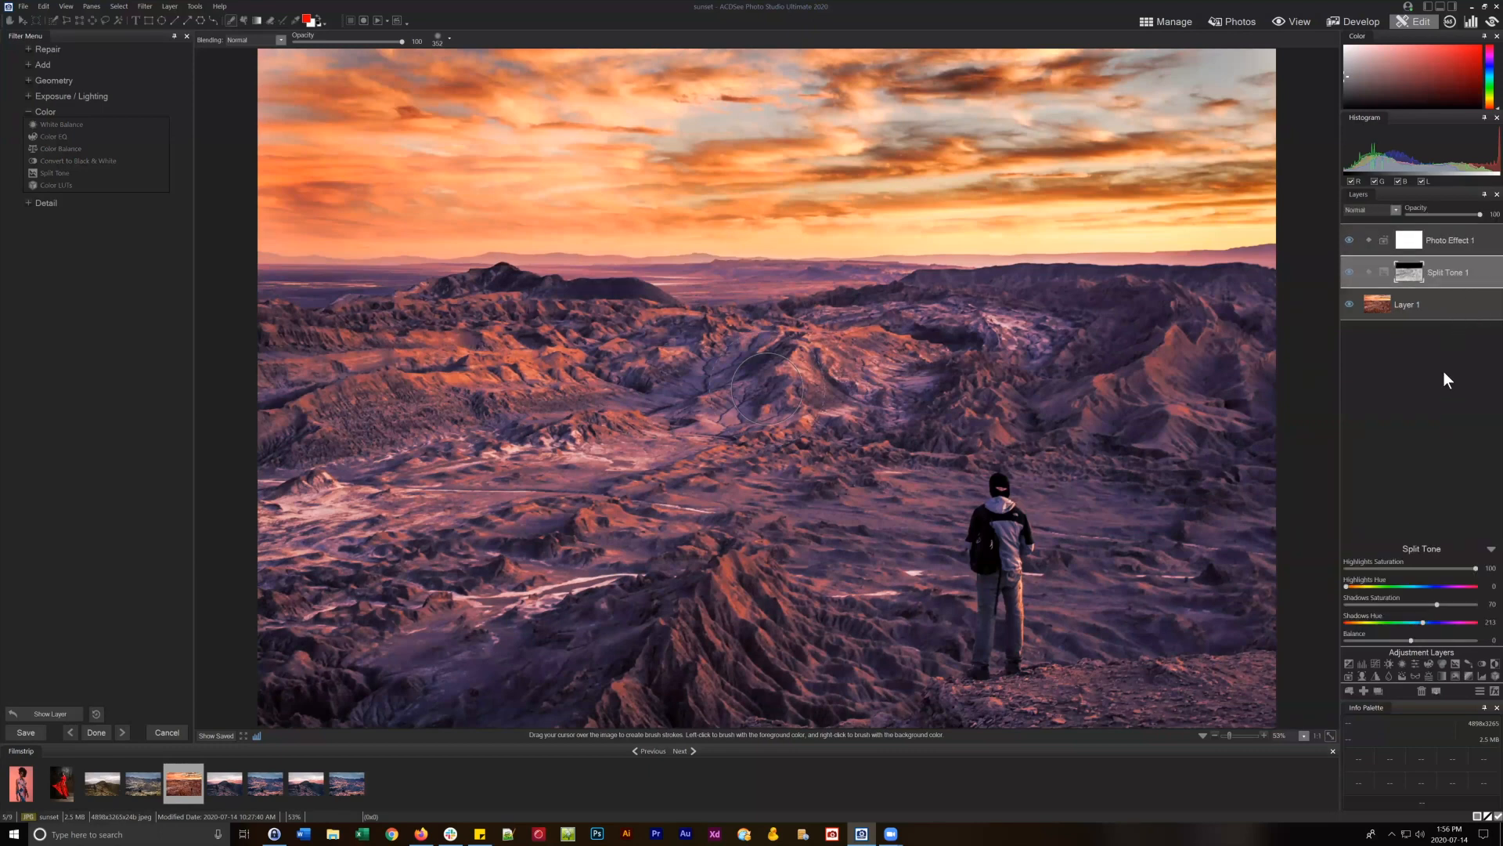
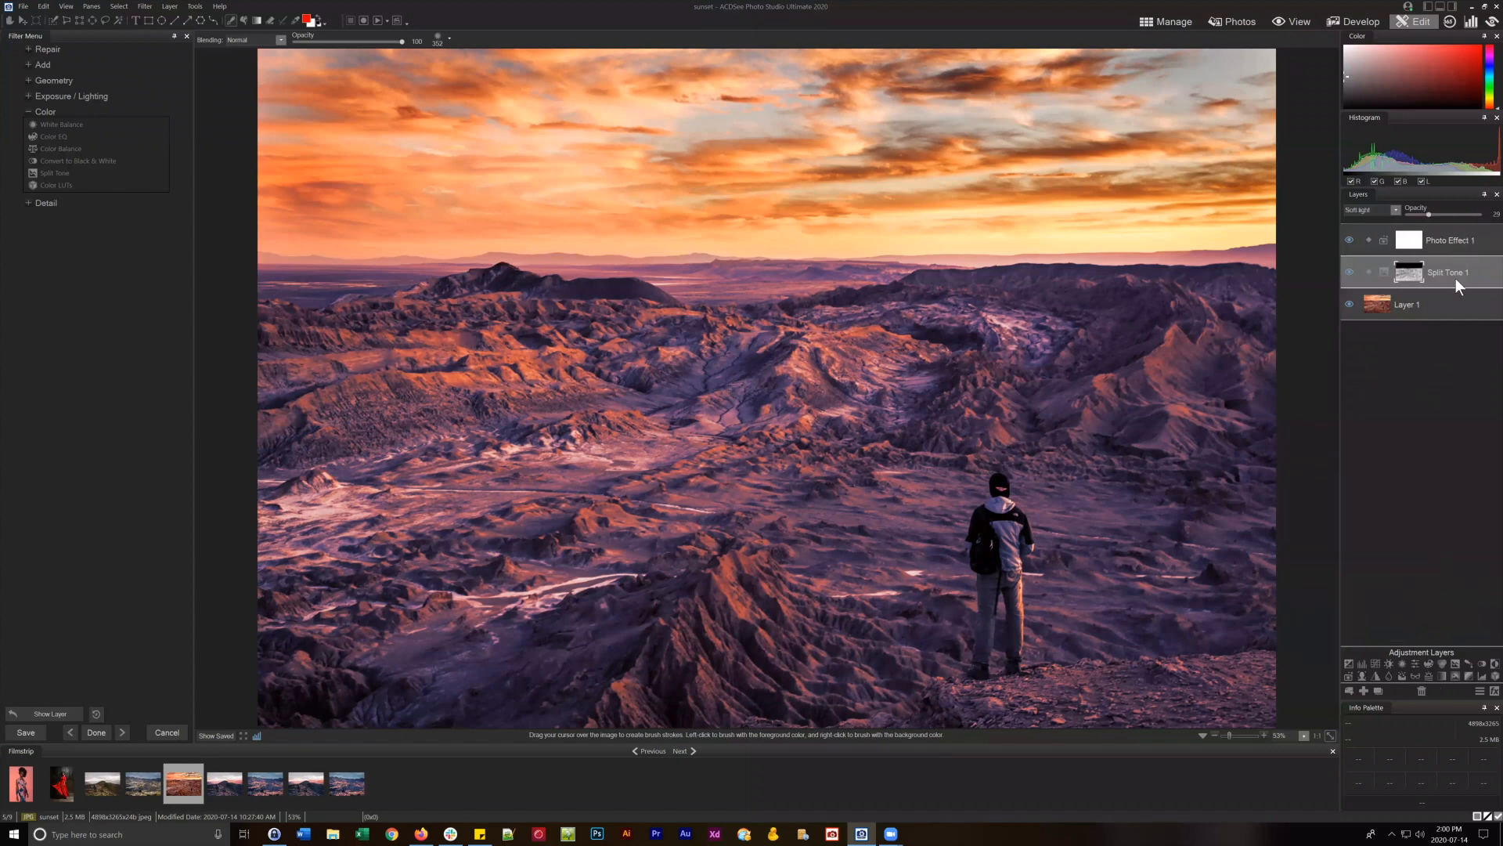
# Add a Color LUTs adjustment layer above the Photo Effect layer and view the available LUT presets.
pyautogui.click(1448, 243)
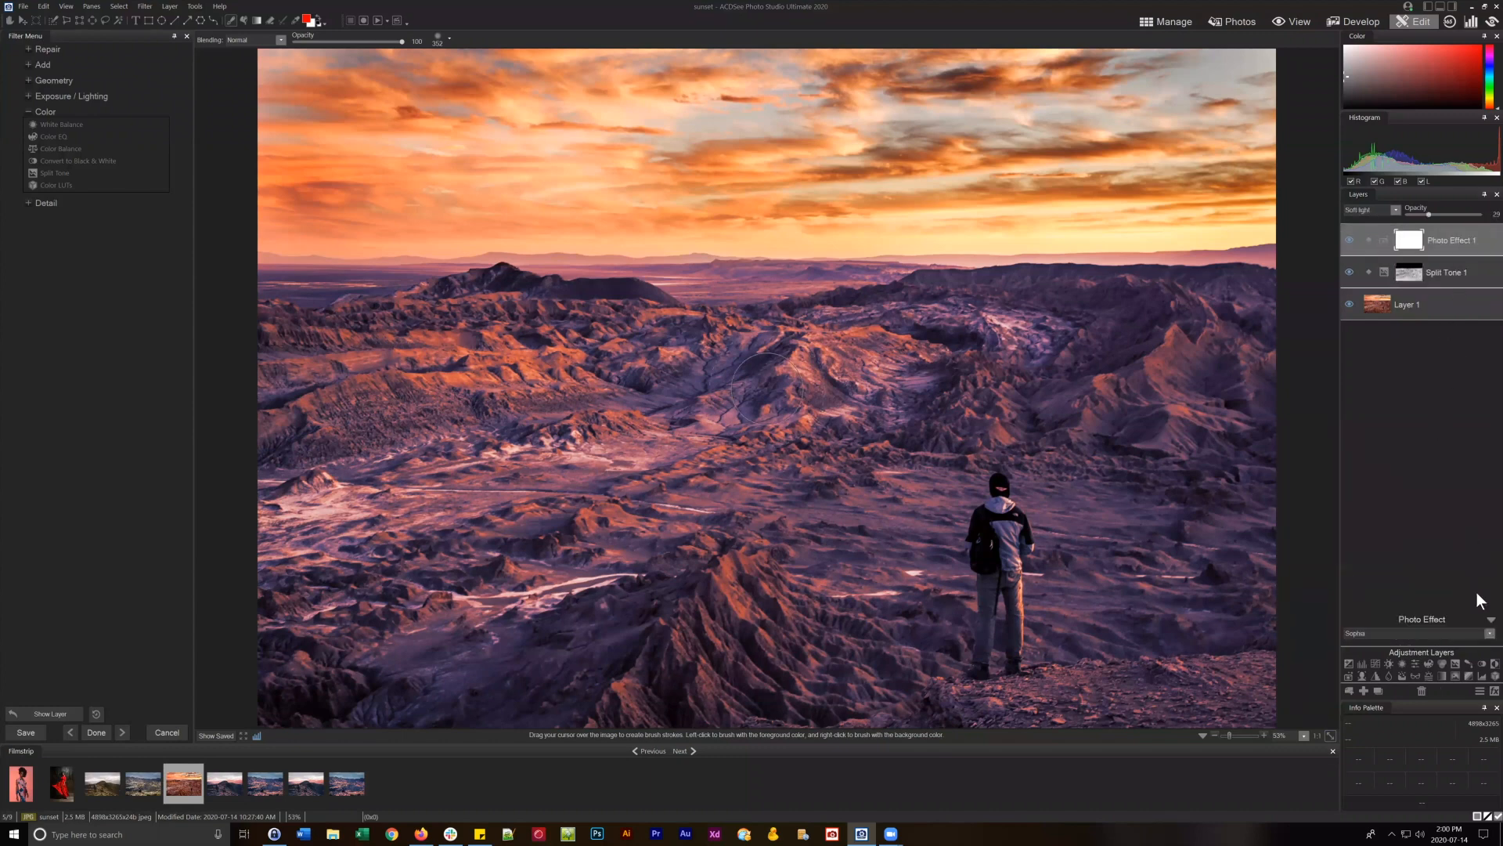
pyautogui.click(1484, 676)
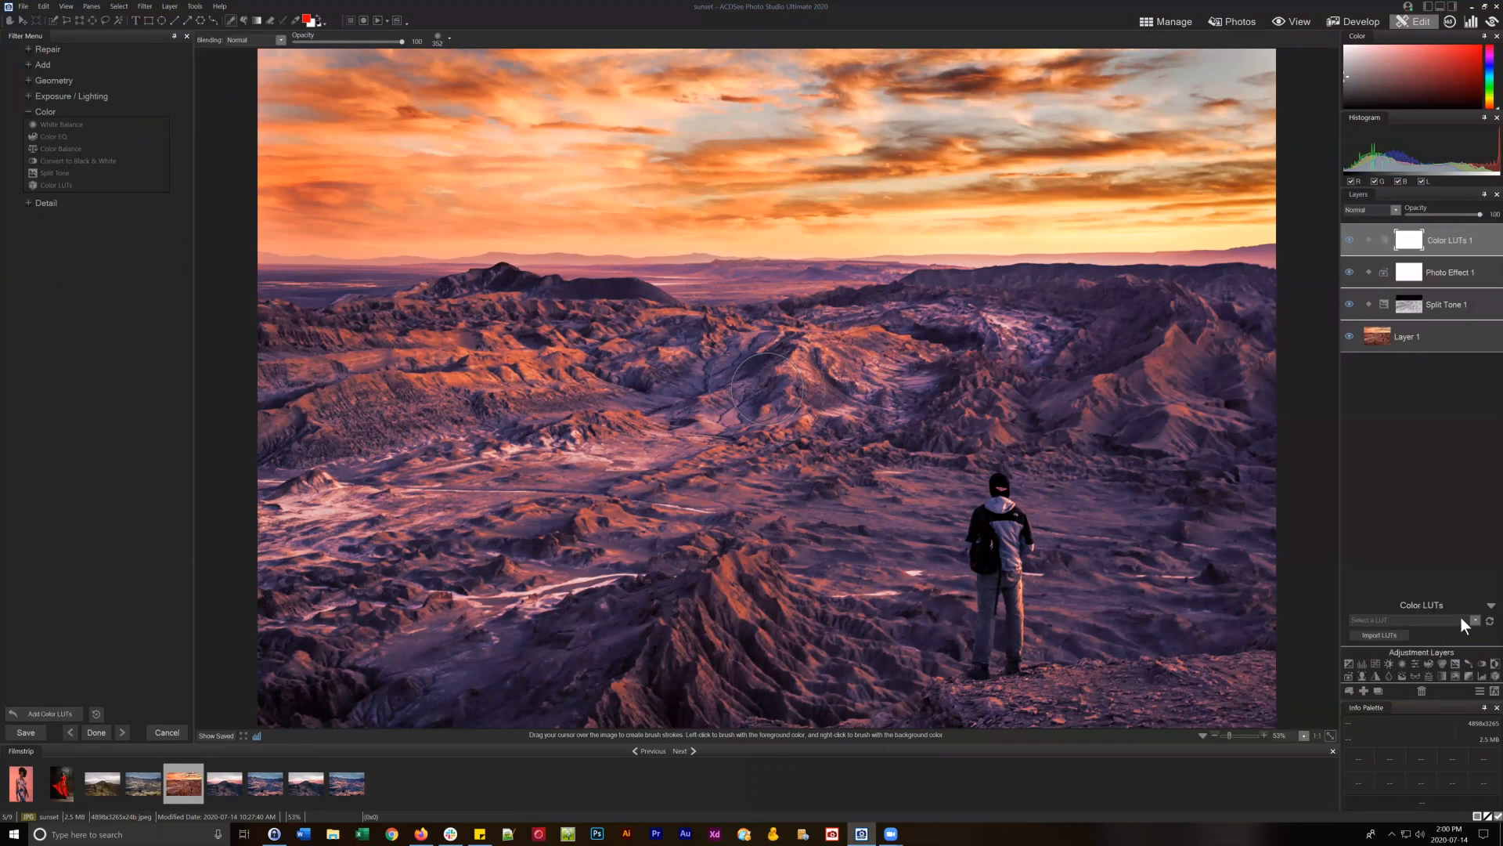
pyautogui.click(1461, 618)
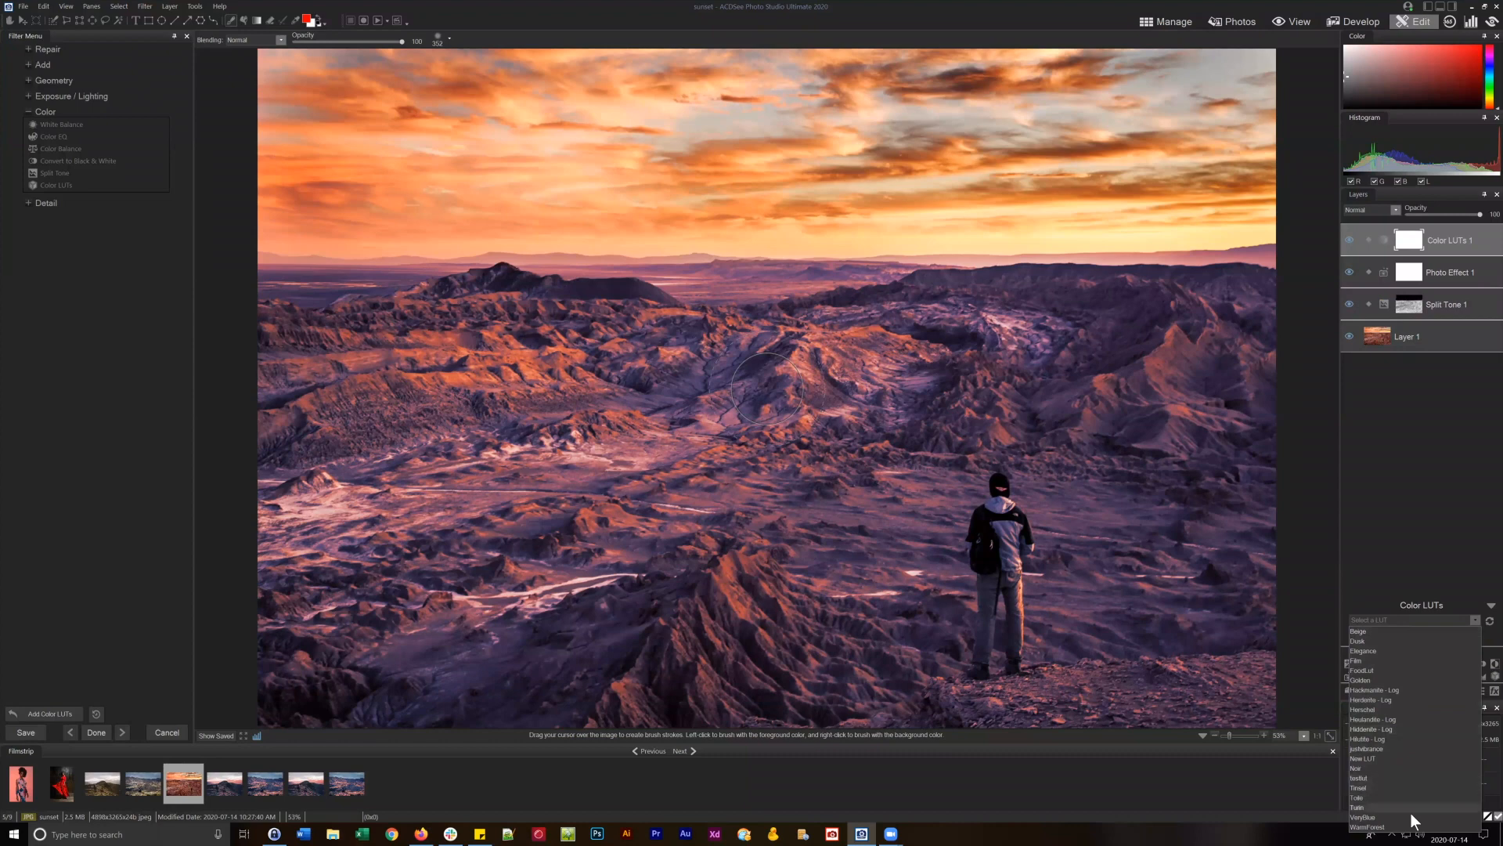
pyautogui.click(1397, 537)
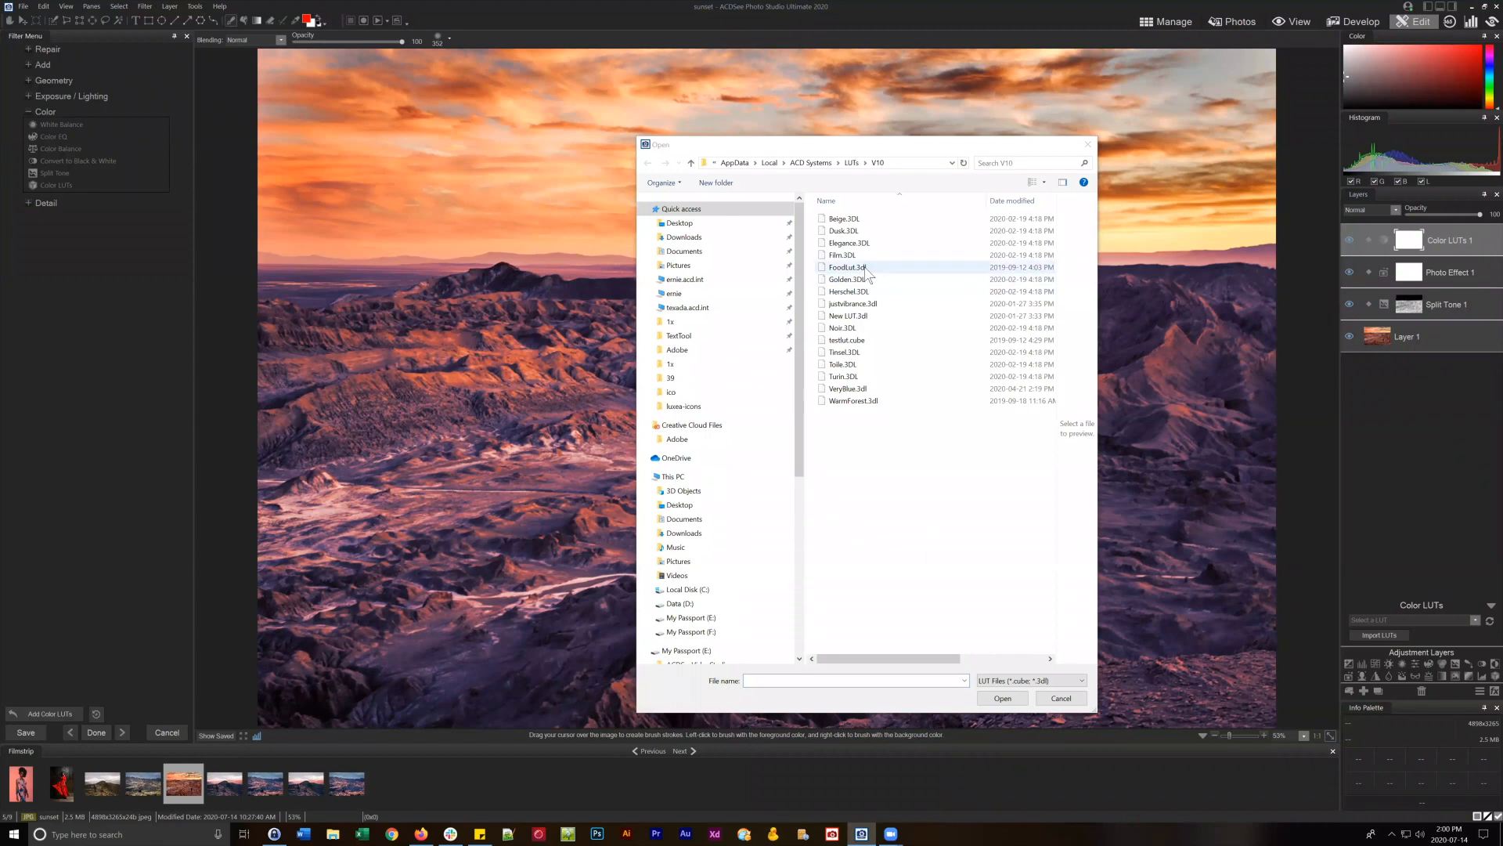
# Check the LUT files and the supported LUT file types available for import, and cancel without importing.
pyautogui.click(865, 268)
pyautogui.click(1053, 681)
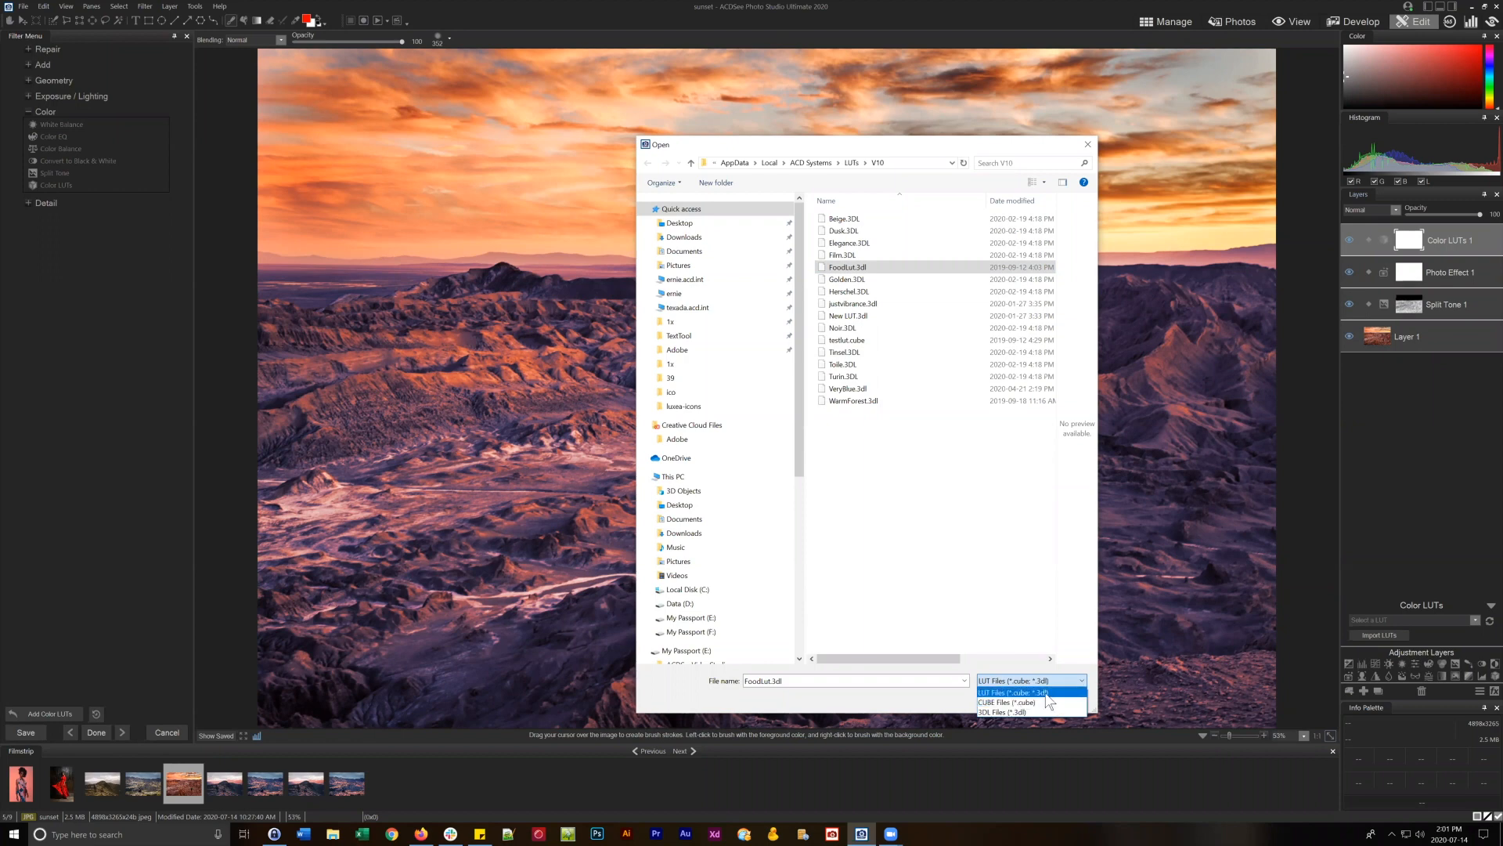
pyautogui.click(1047, 692)
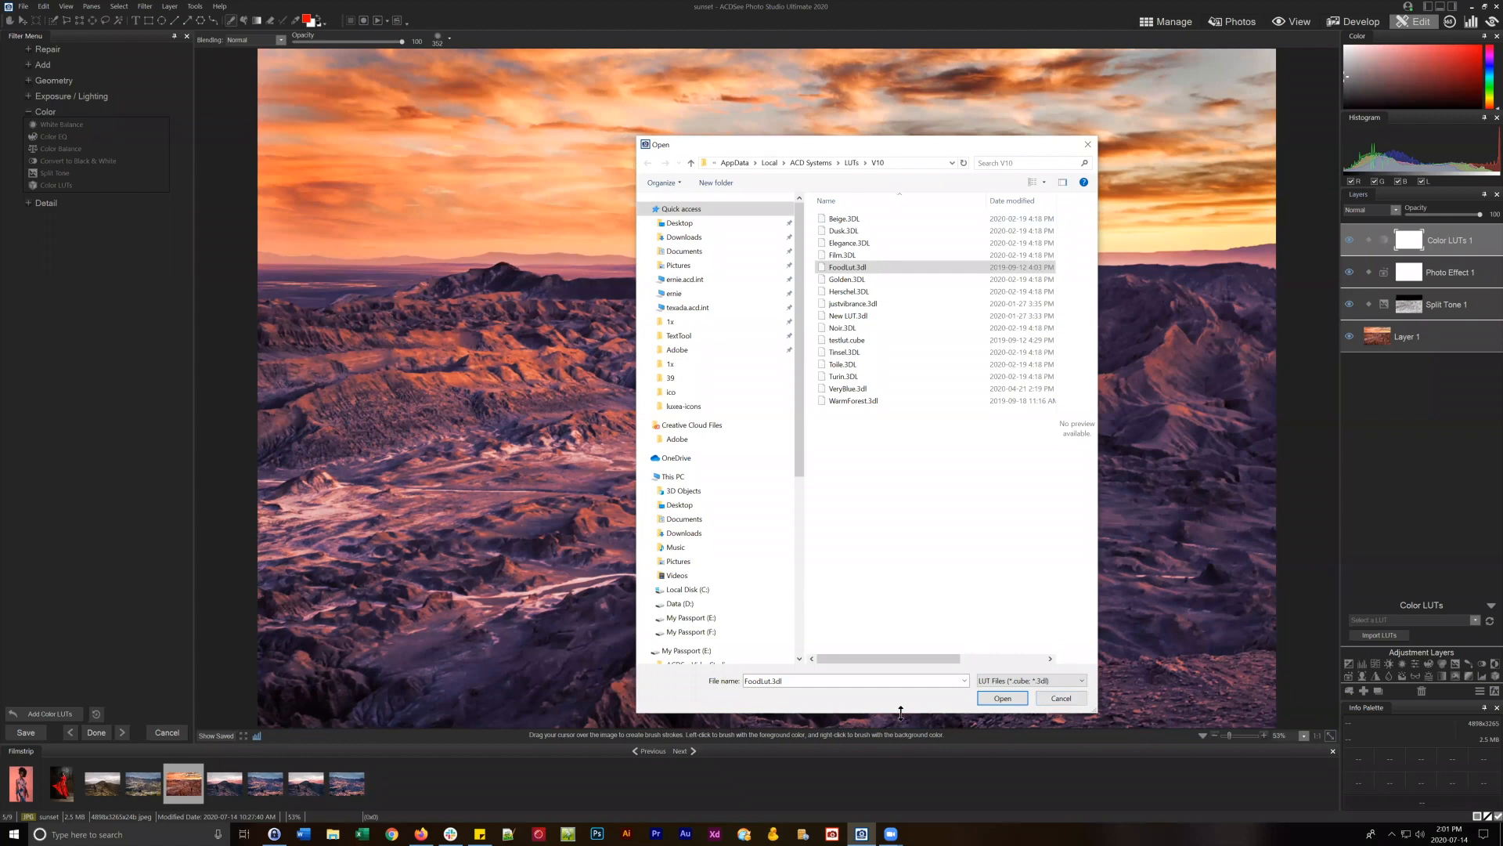
pyautogui.click(1061, 698)
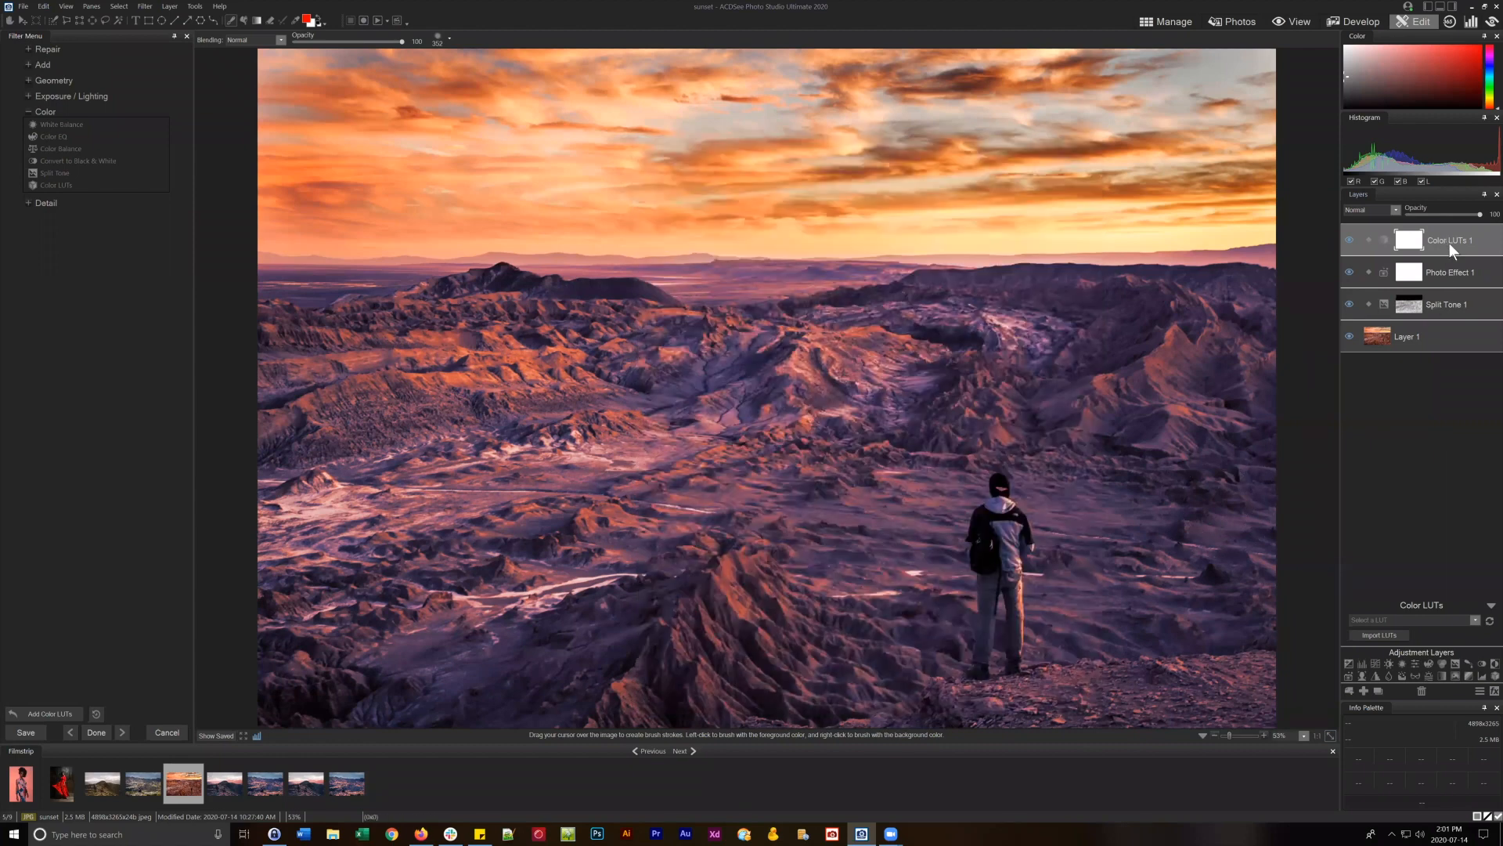
# Delete the Color LUTs adjustment layer, toggle the joint selection of the two remaining adjustment layers, and leave only Photo Effect selected.
pyautogui.click(1422, 691)
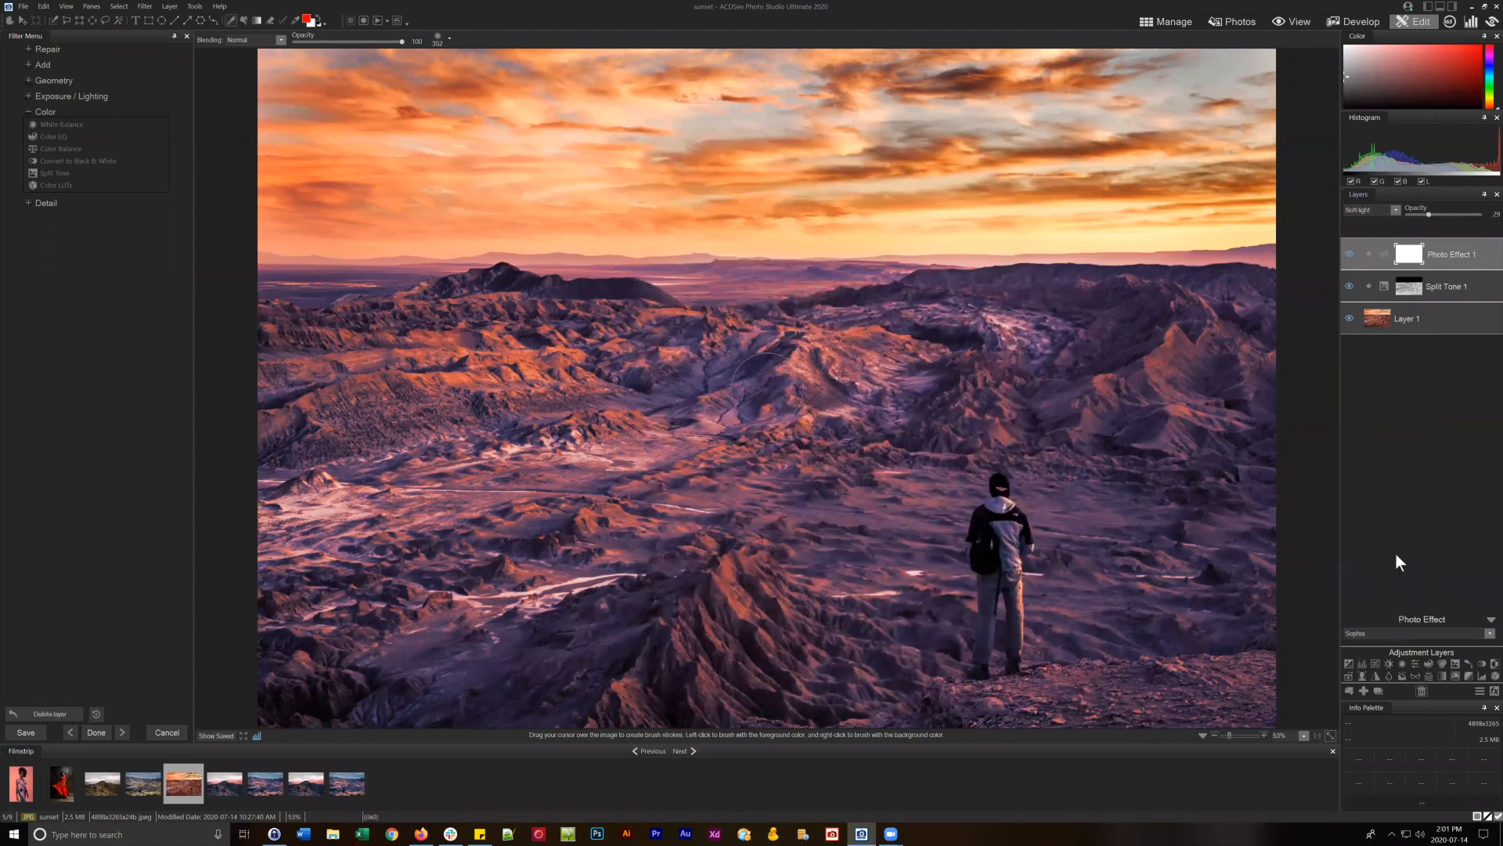
pyautogui.keyDown('ctrl'); pyautogui.click(1449, 273); pyautogui.keyUp('ctrl')
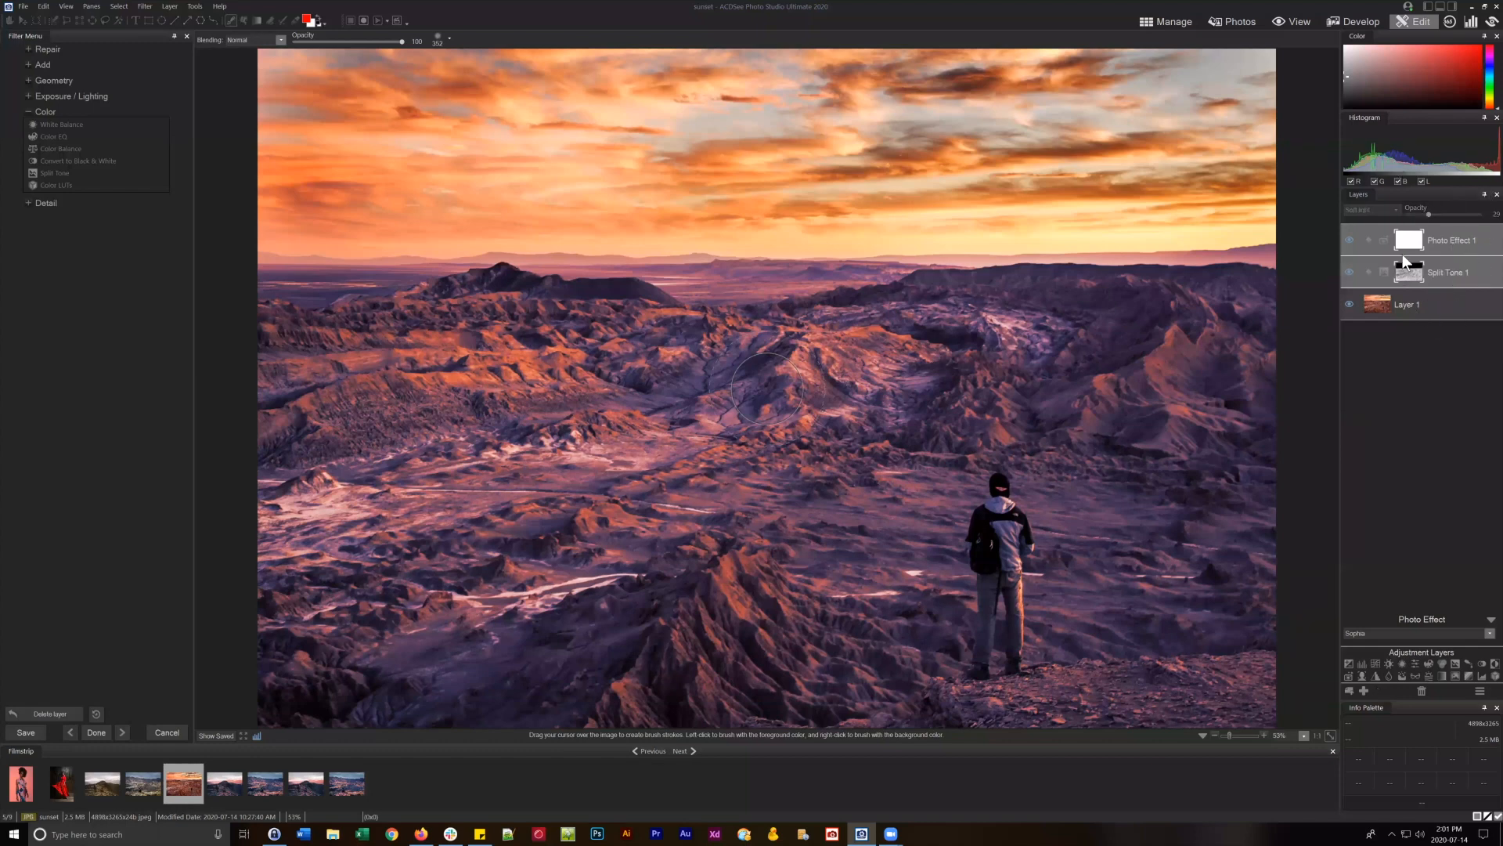
pyautogui.keyDown('ctrl'); pyautogui.click(1459, 241); pyautogui.keyUp('ctrl')
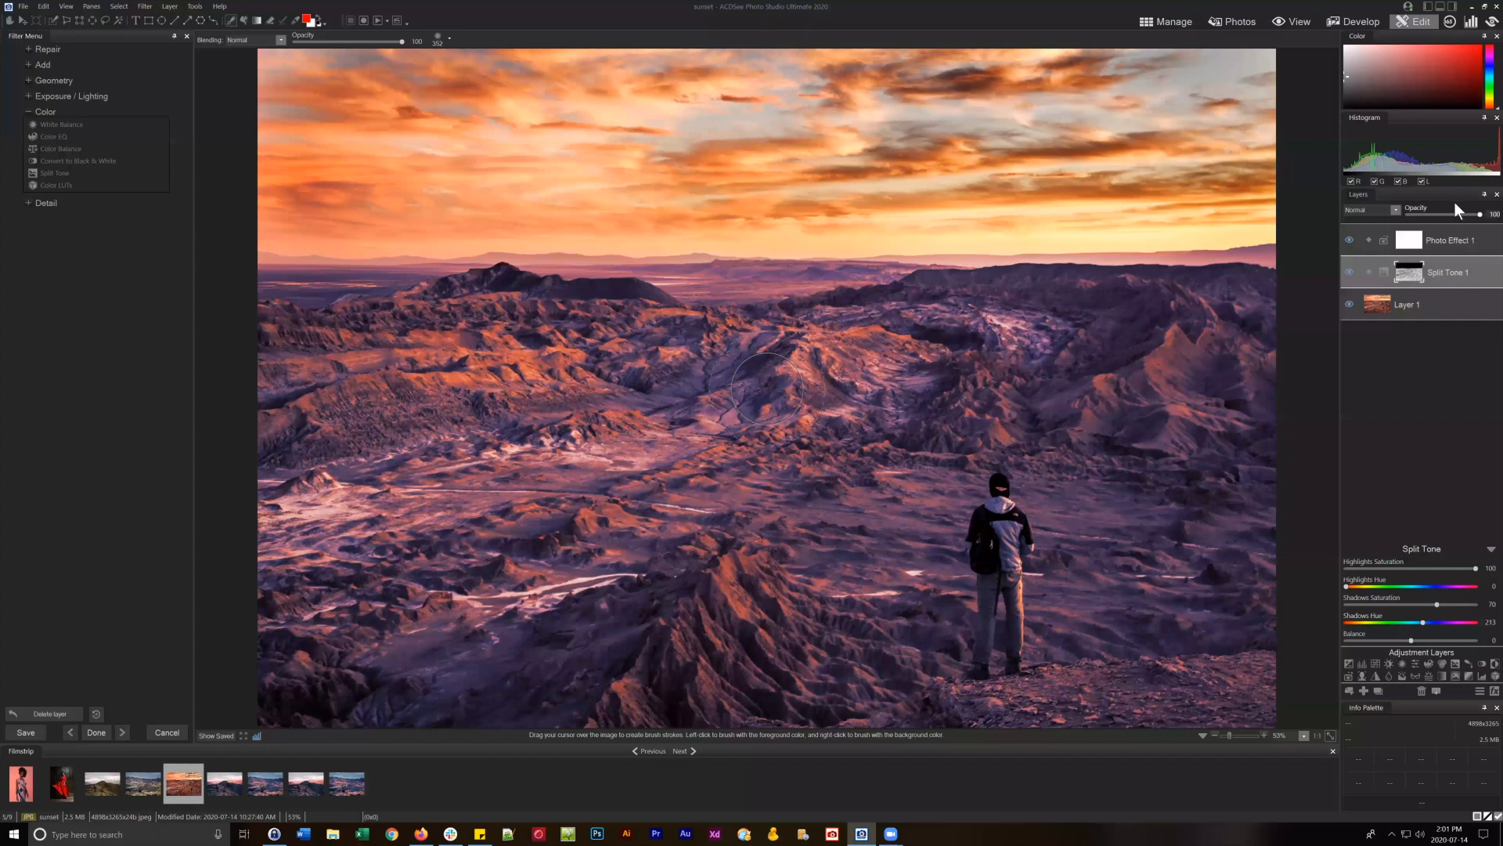
pyautogui.click(1464, 243)
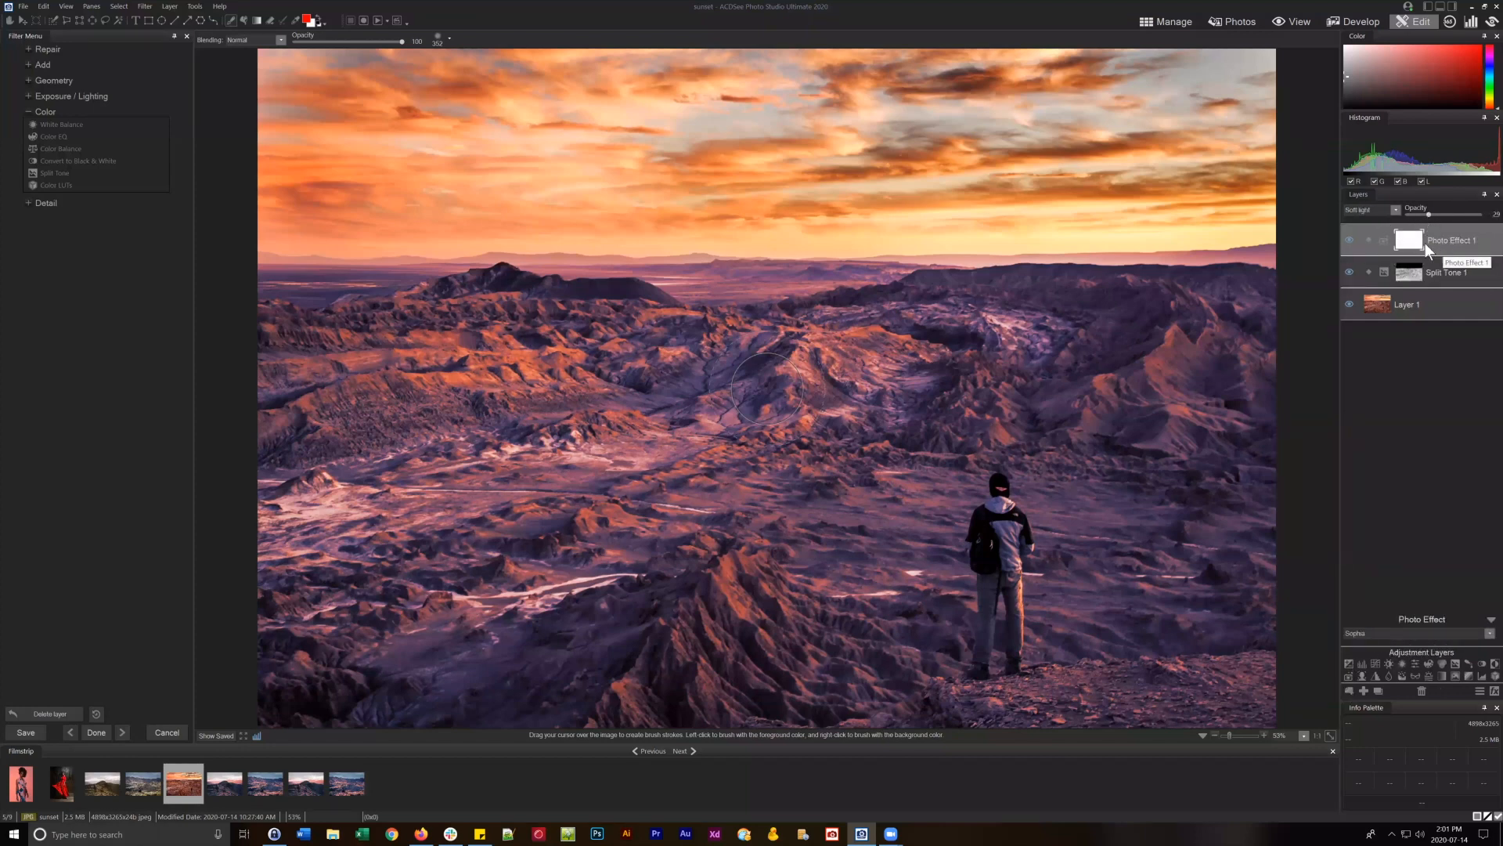
# Start creating a LUT from the sunset's adjustments, entering a description starting with "Space" and choosing the 3DL format.
pyautogui.click(169, 7)
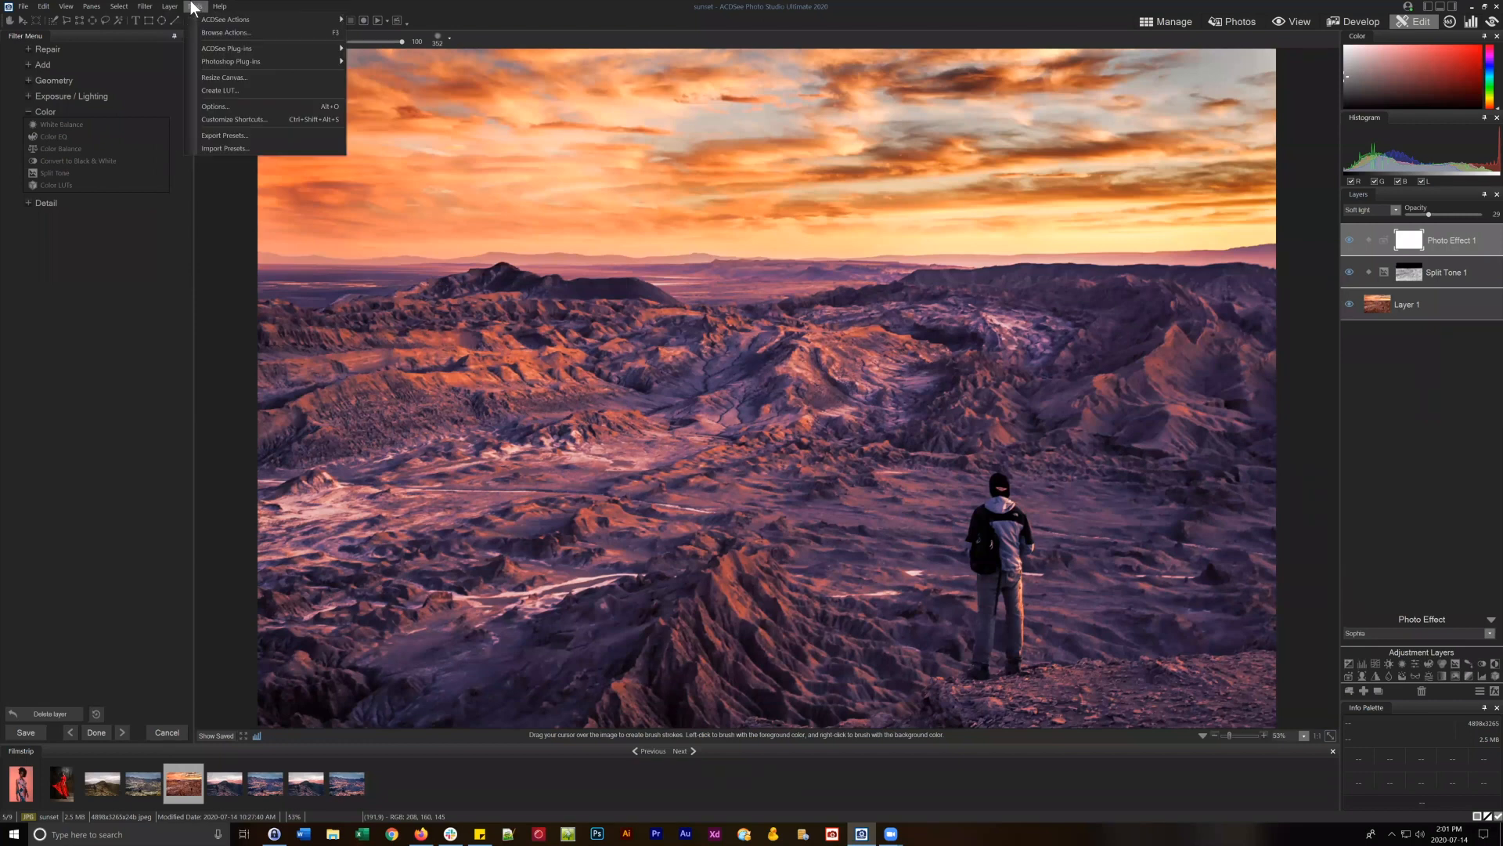
pyautogui.click(213, 90)
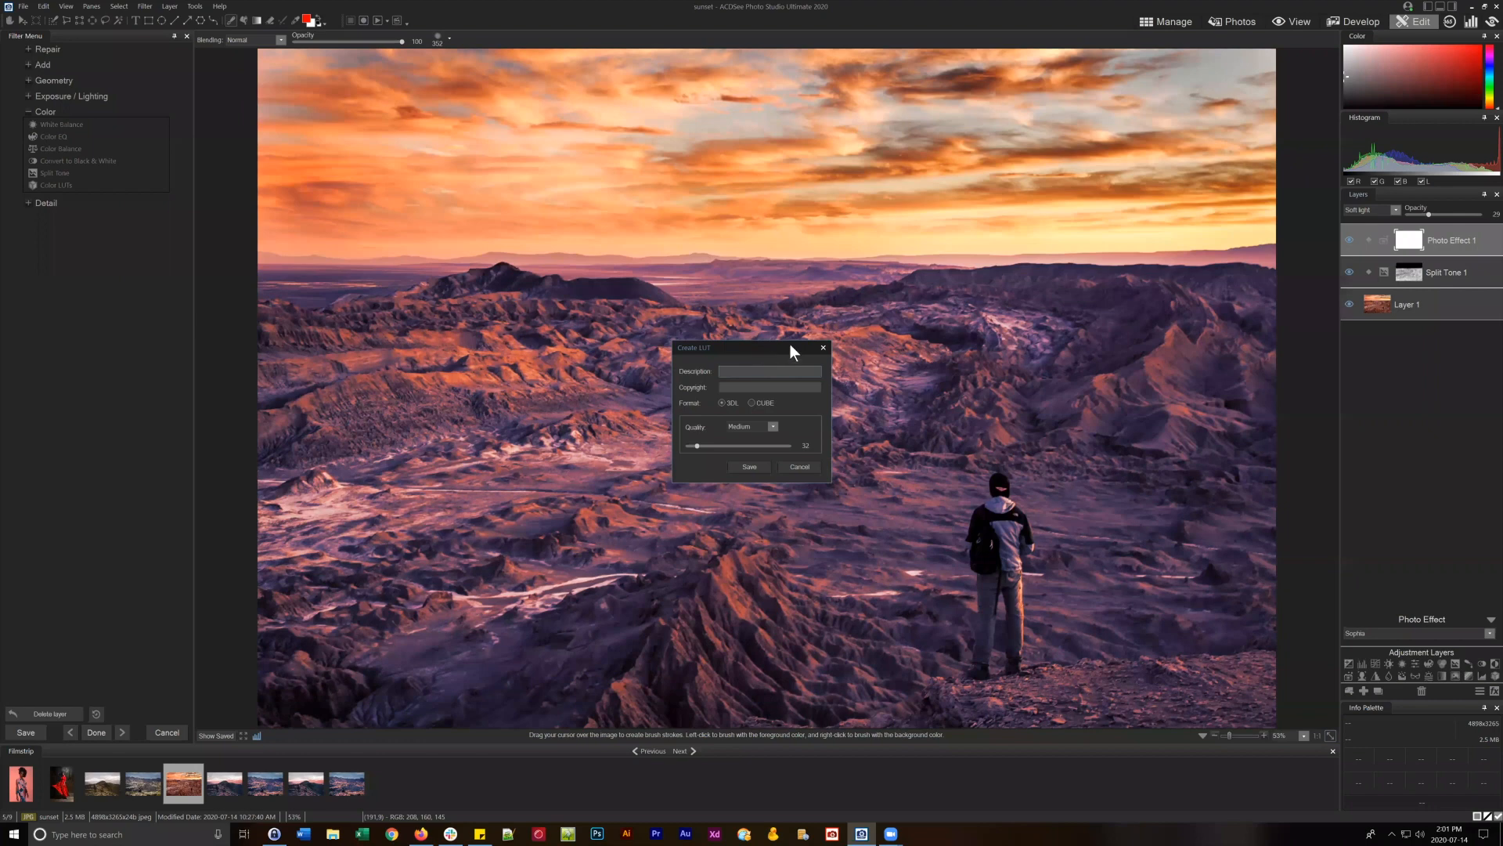
pyautogui.moveTo(791, 345); pyautogui.dragTo(981, 276)
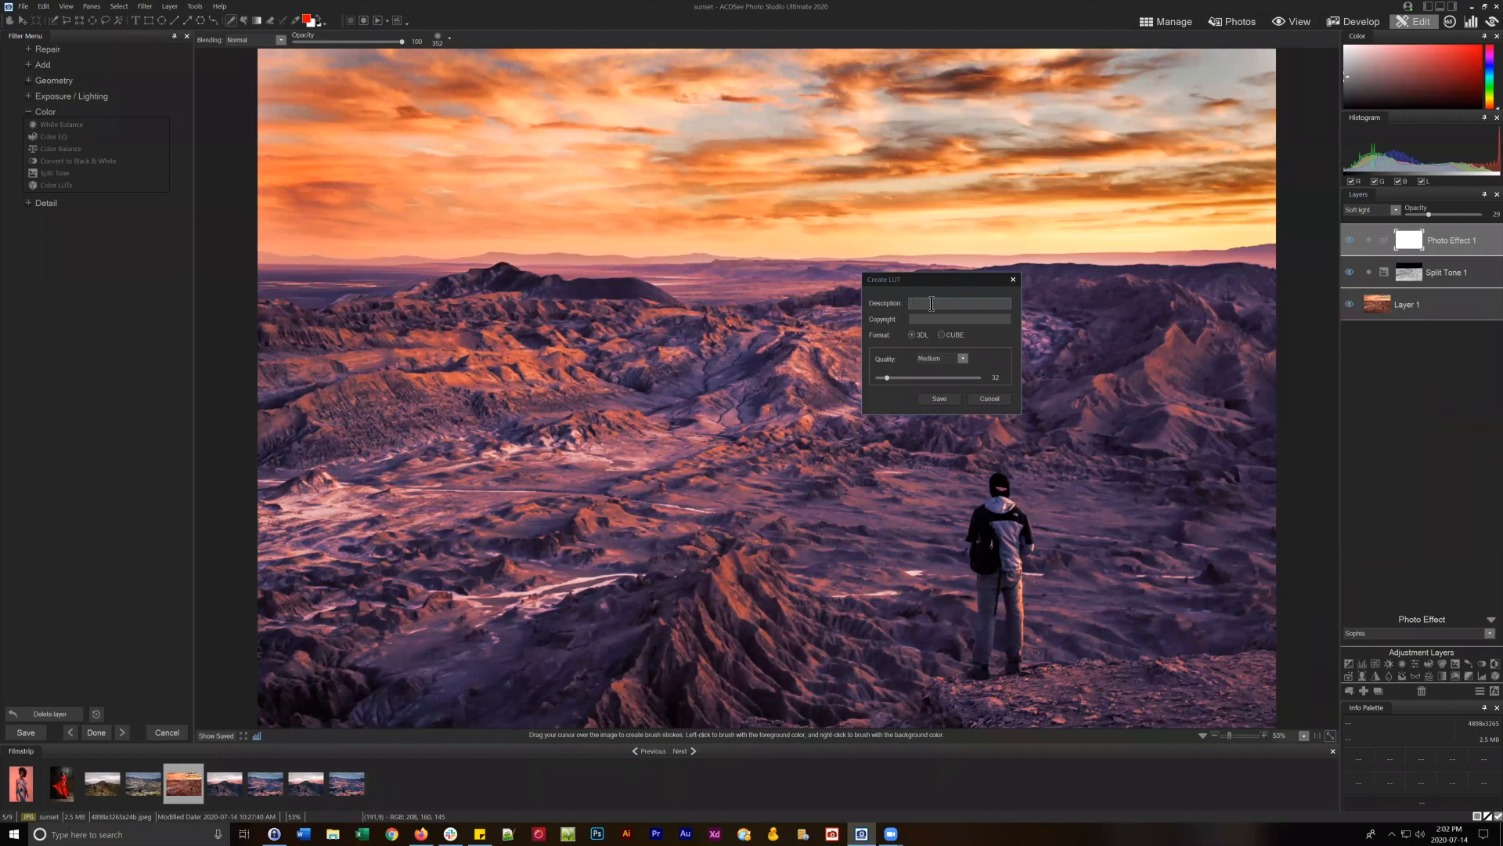
pyautogui.write('Sp')
pyautogui.write('ace Appl')
pyautogui.write('are')
pyautogui.write('nce')
pyautogui.click(924, 320)
pyautogui.click(911, 334)
# Save the new LUT in the V10 LUTs folder under the file name Space.
pyautogui.click(941, 402)
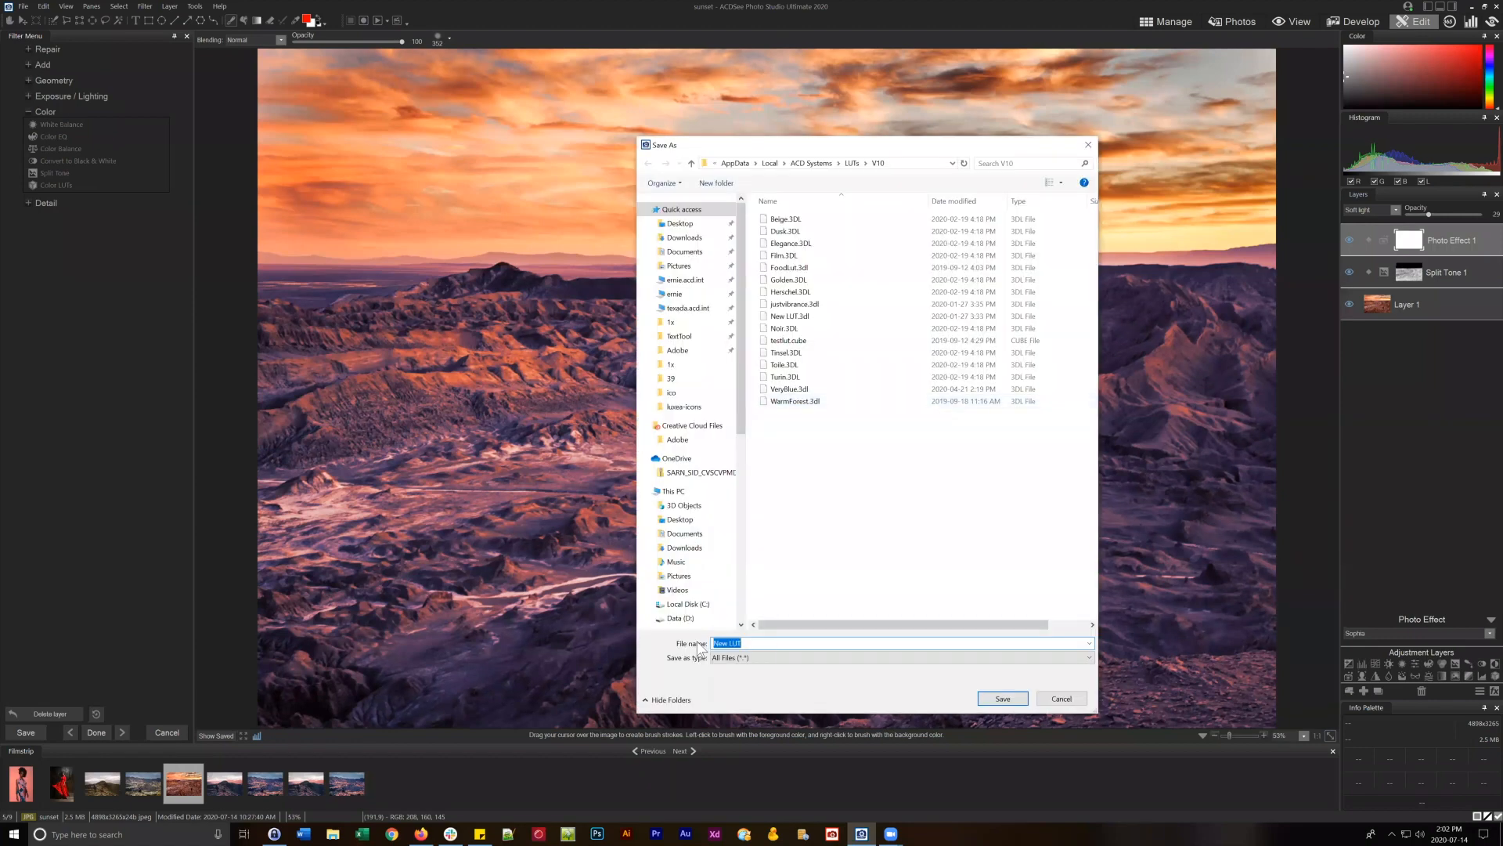
pyautogui.write('Space')
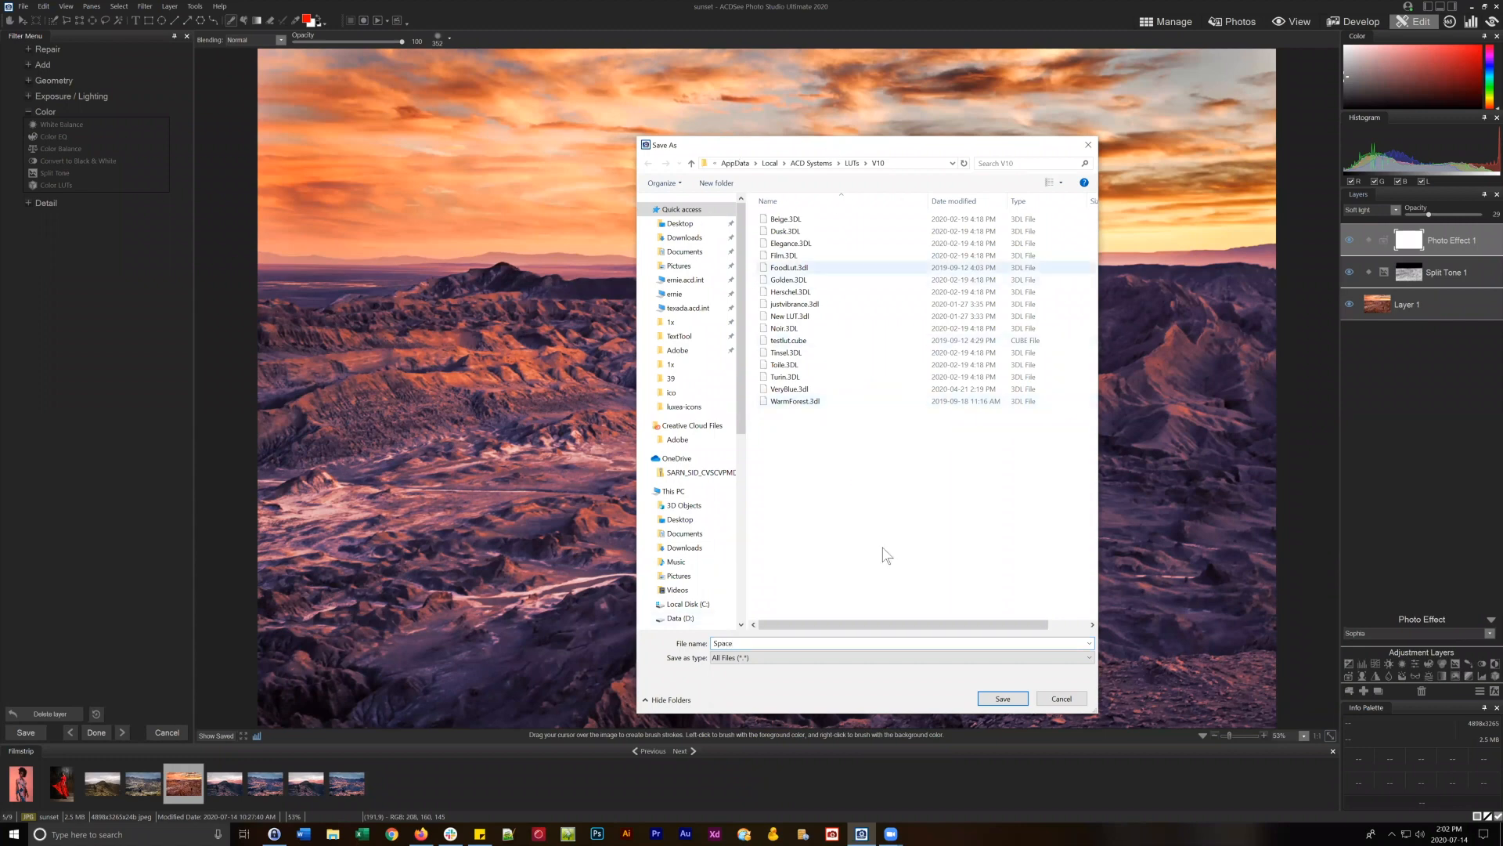
pyautogui.click(1003, 699)
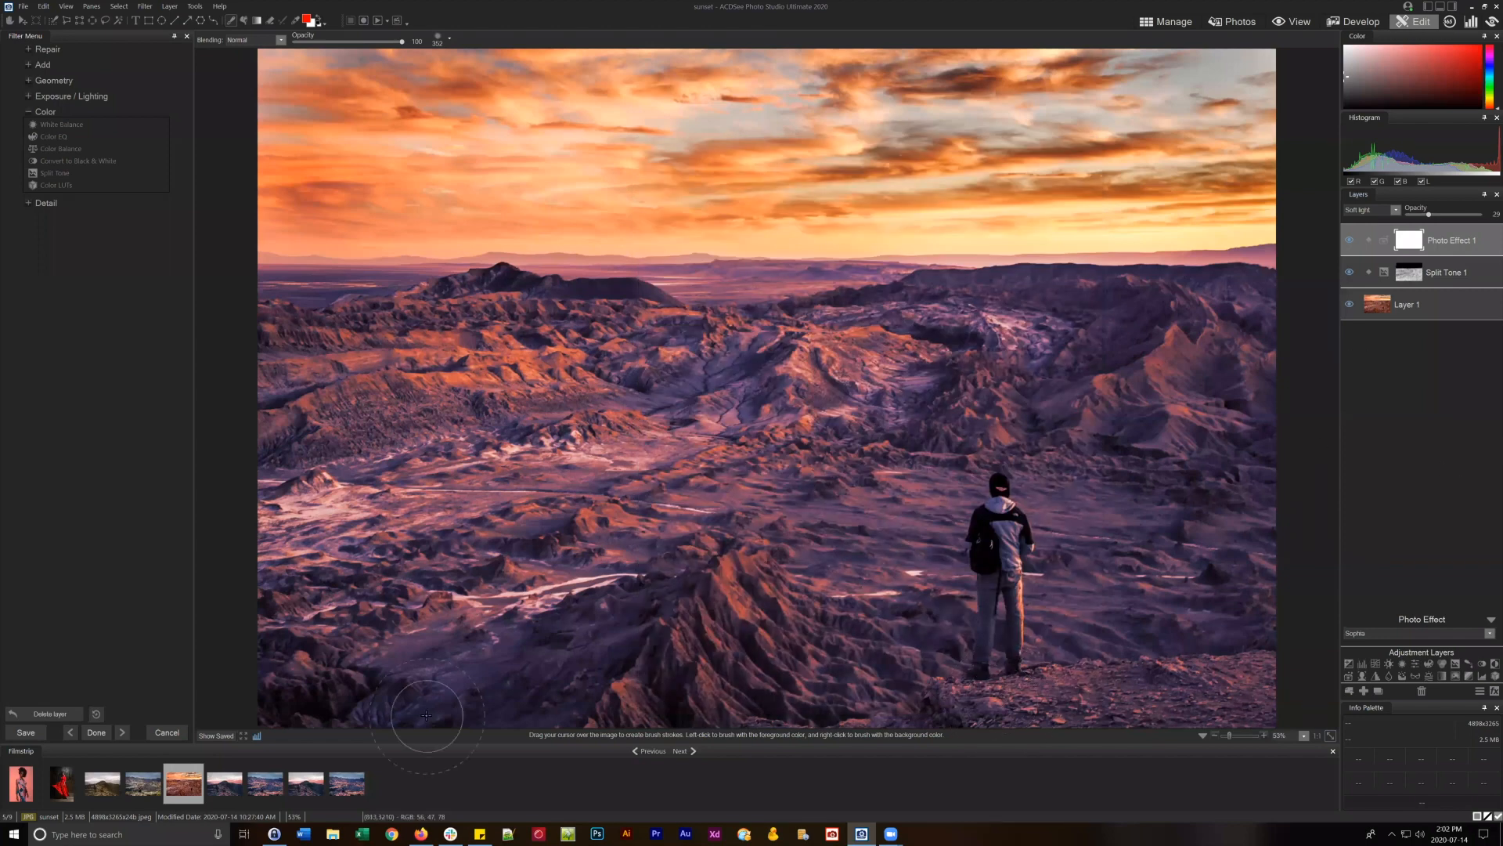
# Switch to the dress 2 photo, discarding the sunset edits, and apply the Space LUT through a Color LUTs adjustment layer.
pyautogui.click(28, 787)
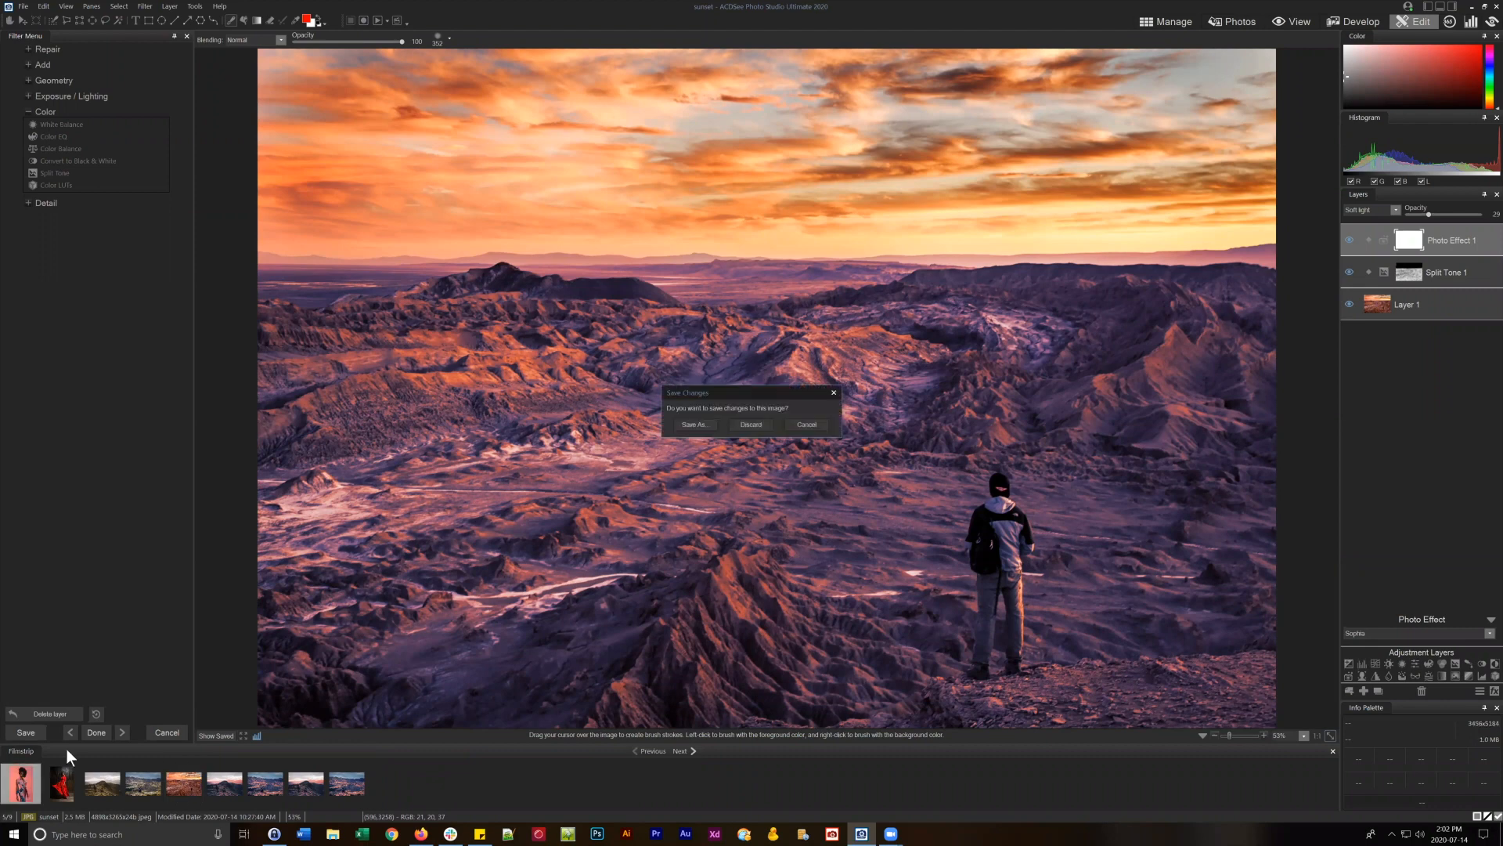
pyautogui.click(761, 426)
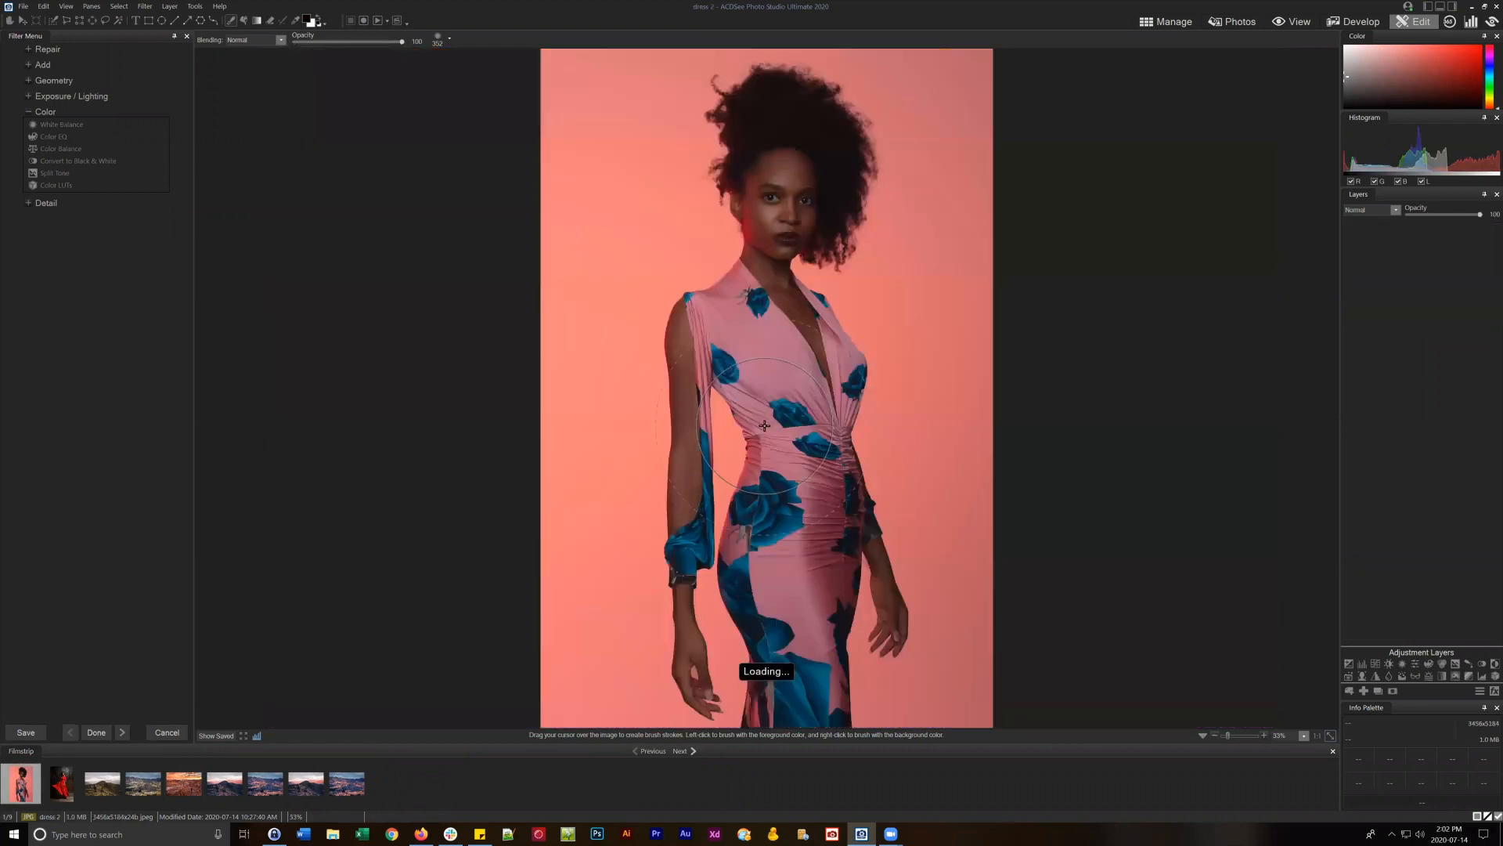
pyautogui.click(1486, 675)
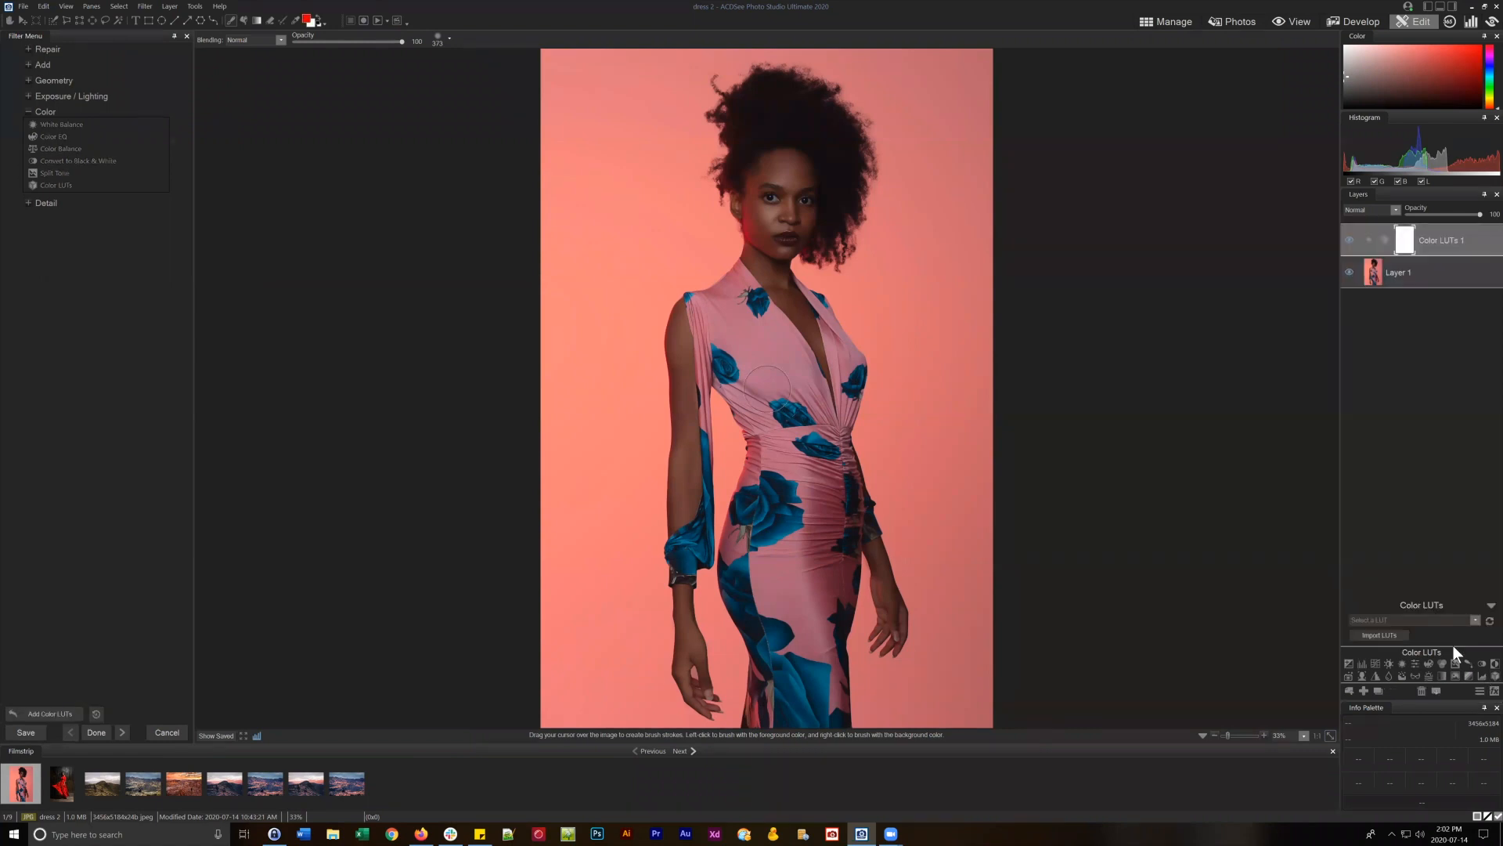
pyautogui.click(1439, 620)
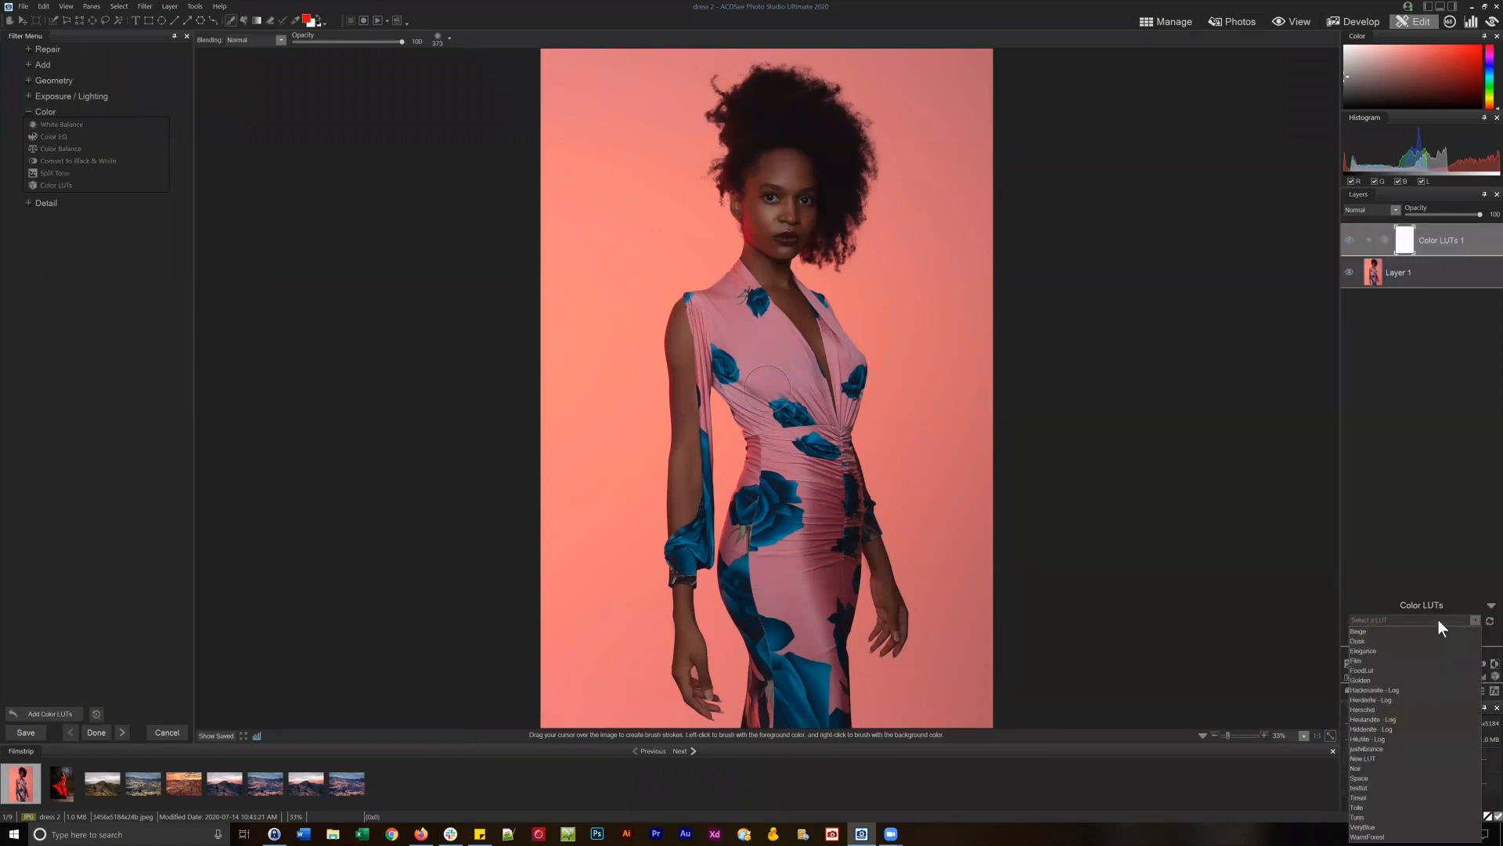
pyautogui.click(1364, 778)
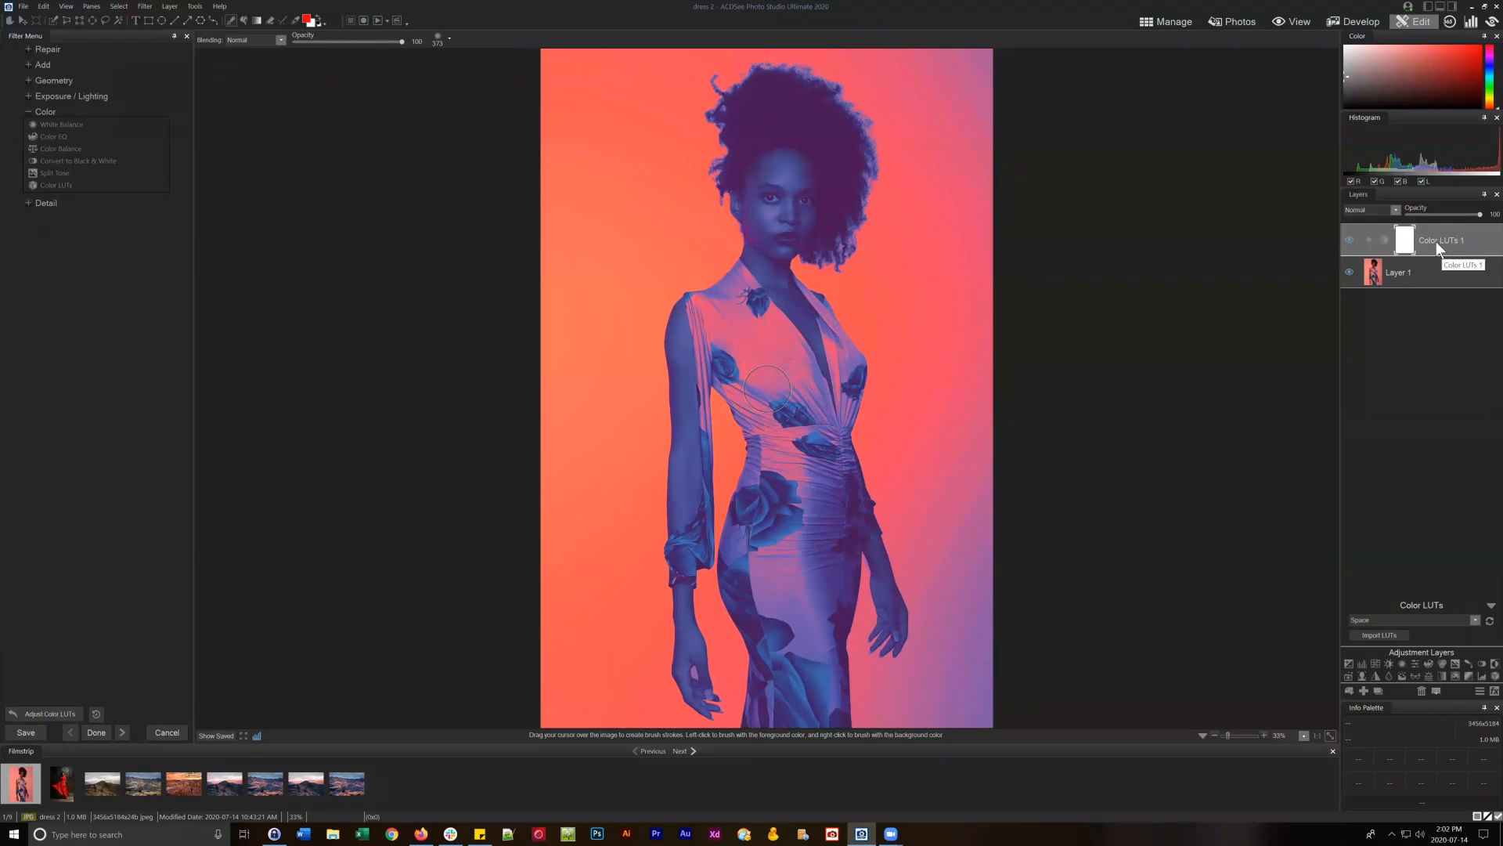
# Return to Manage mode, discarding the dress 2 edits, and open the red dress photo in Develop mode.
pyautogui.click(1168, 22)
pyautogui.click(758, 420)
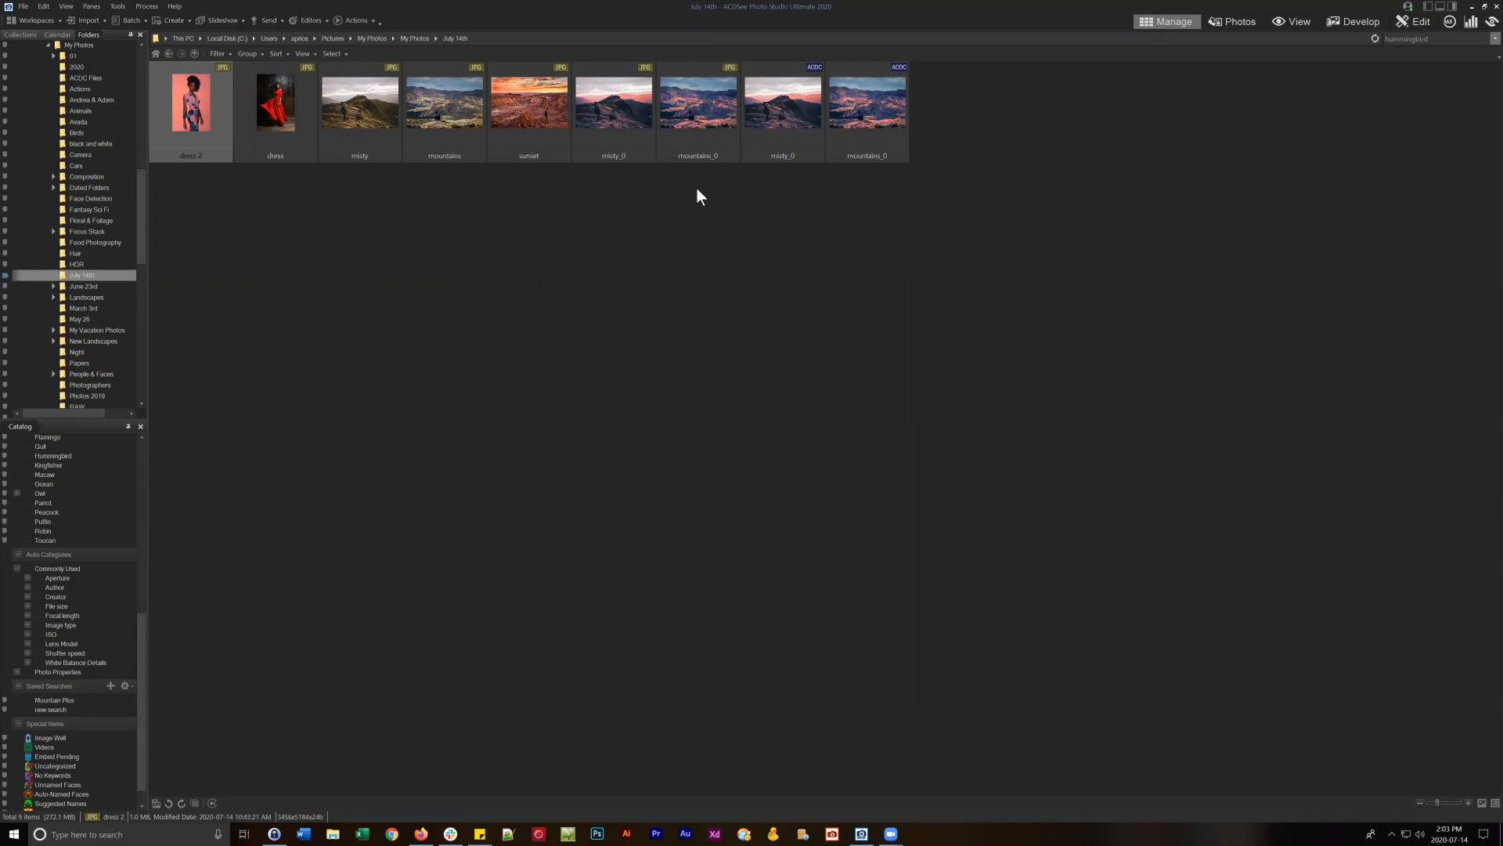
pyautogui.click(260, 107)
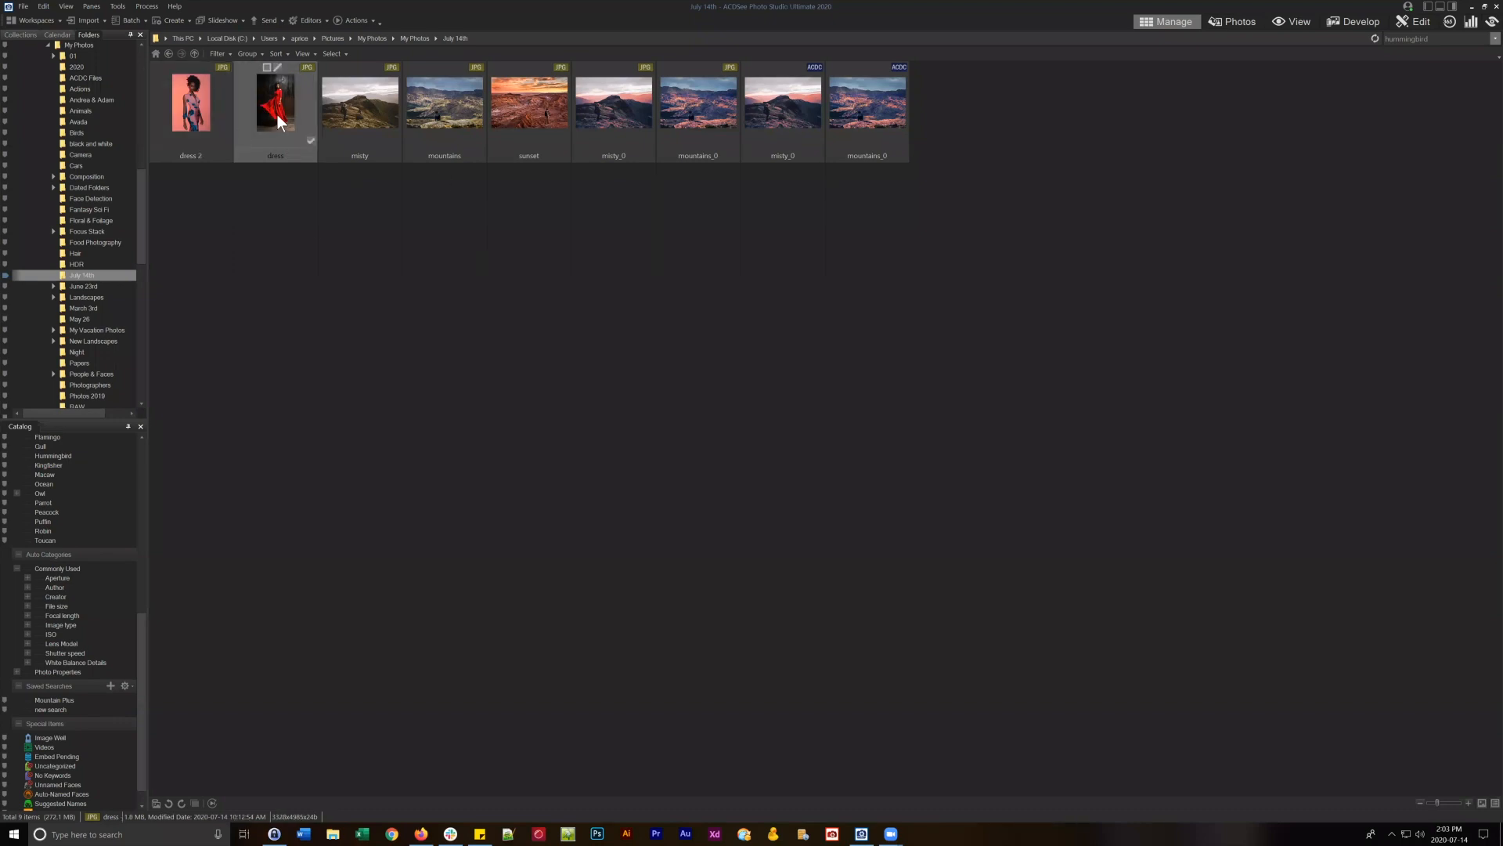
pyautogui.click(1350, 23)
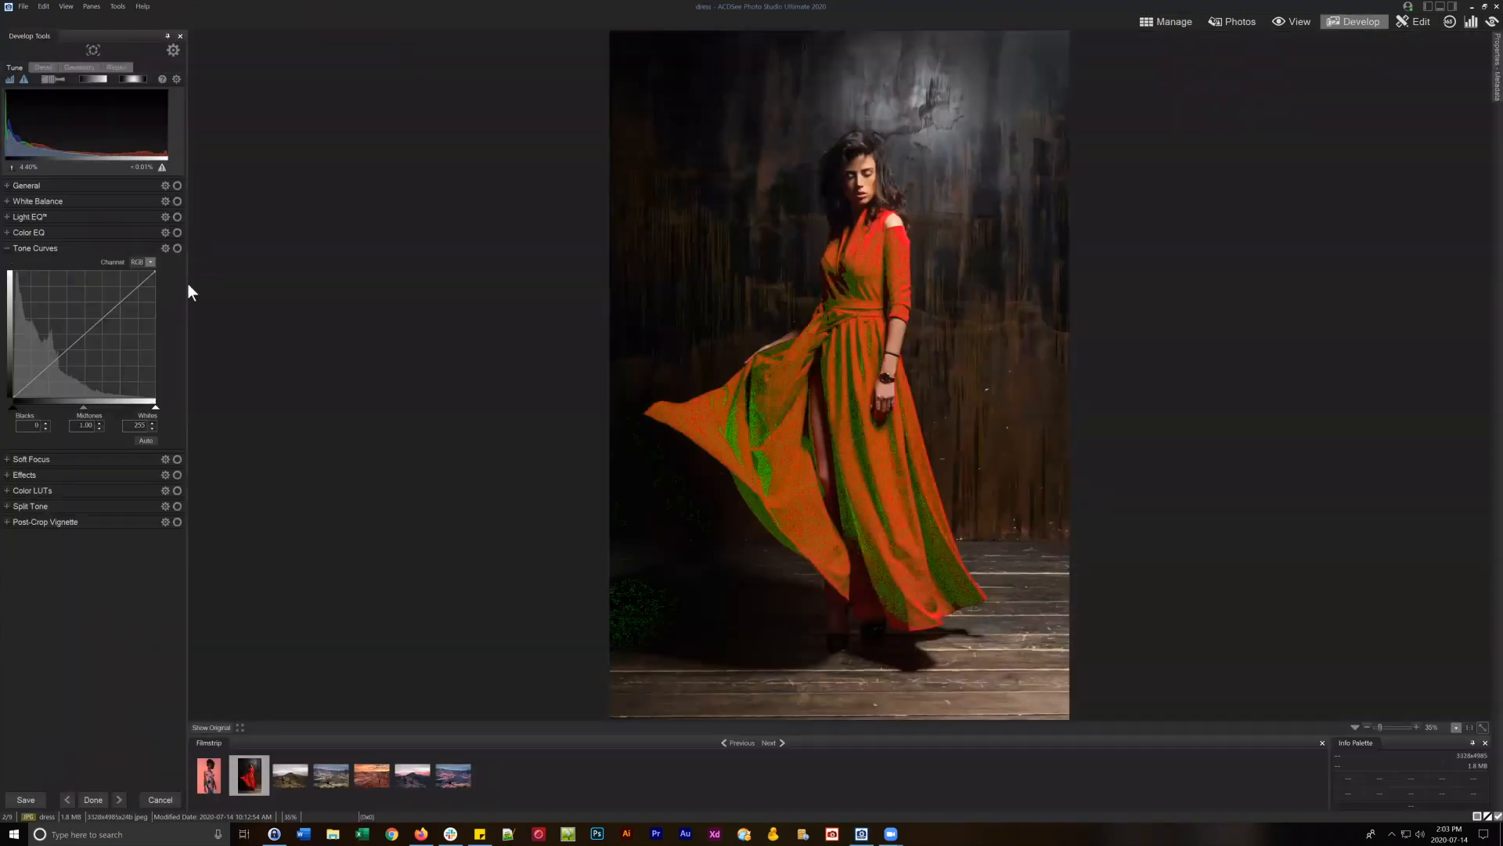
# Turn off the clipped shadows and highlights display and apply the Space LUT to the red dress photo under Color LUTs.
pyautogui.click(9, 249)
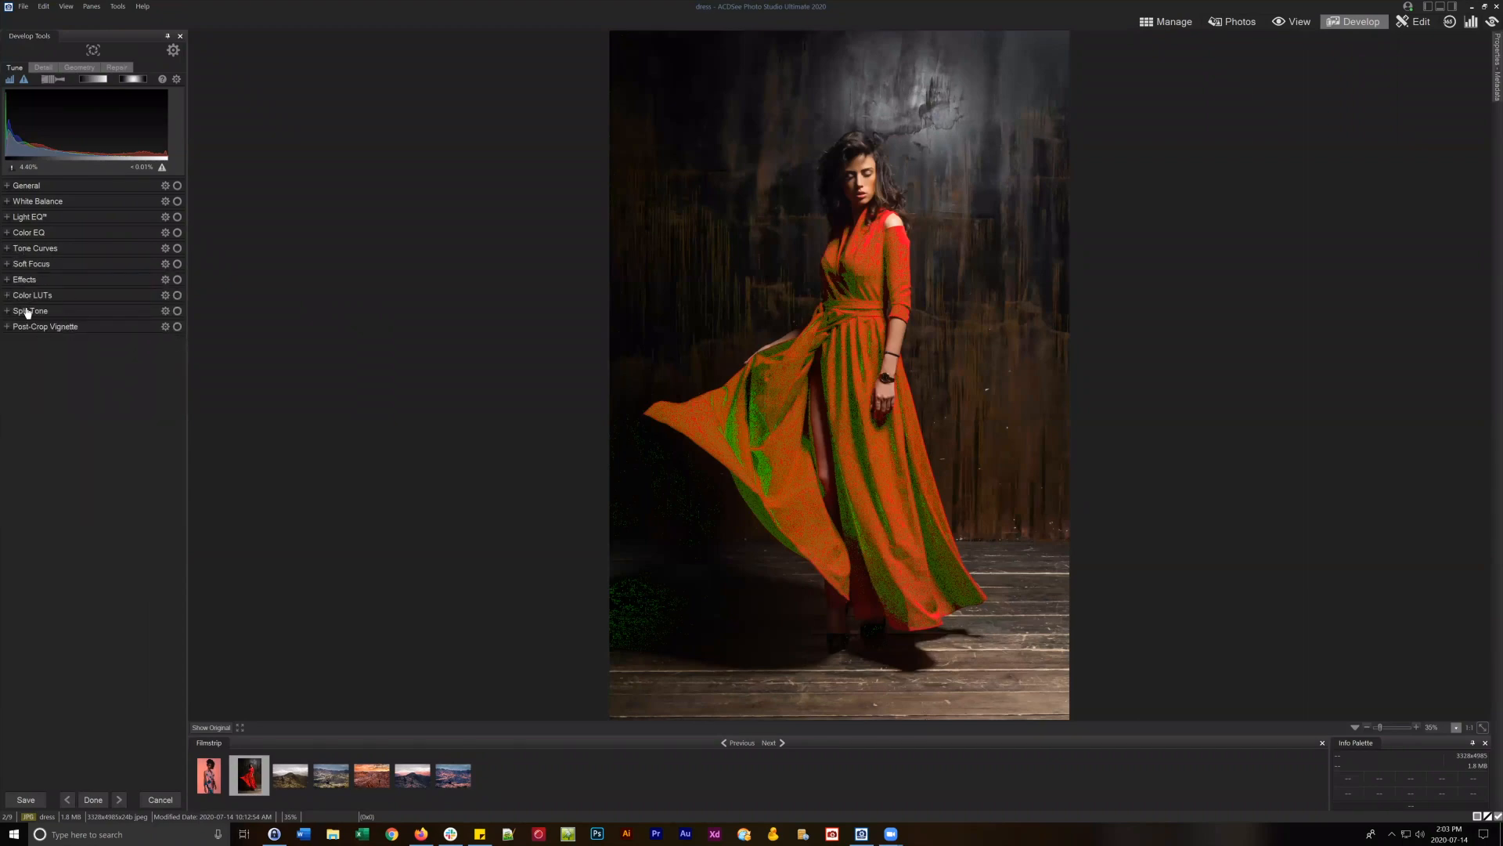
pyautogui.click(8, 297)
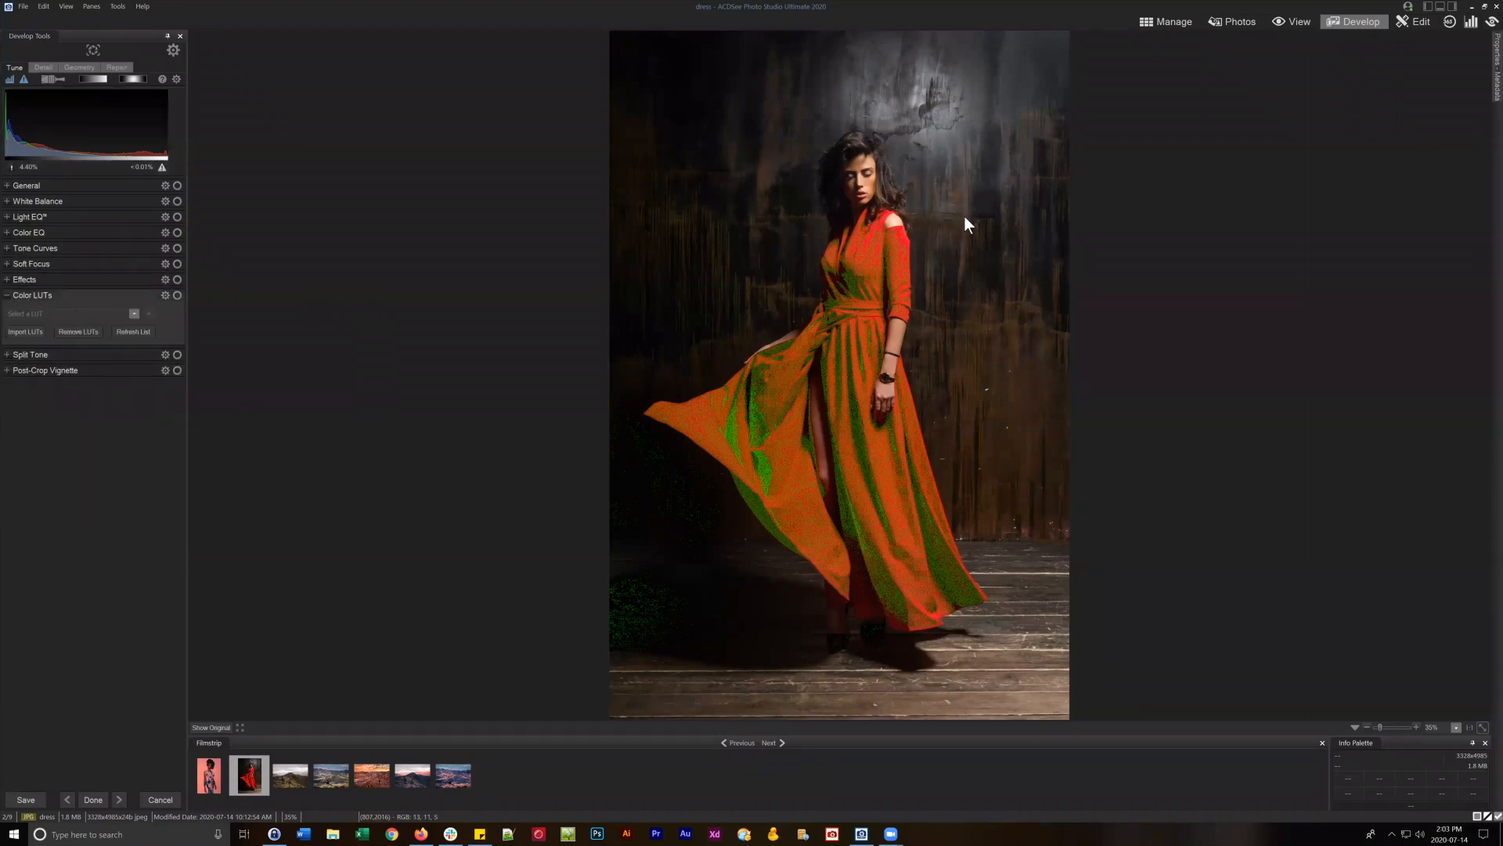
pyautogui.click(21, 79)
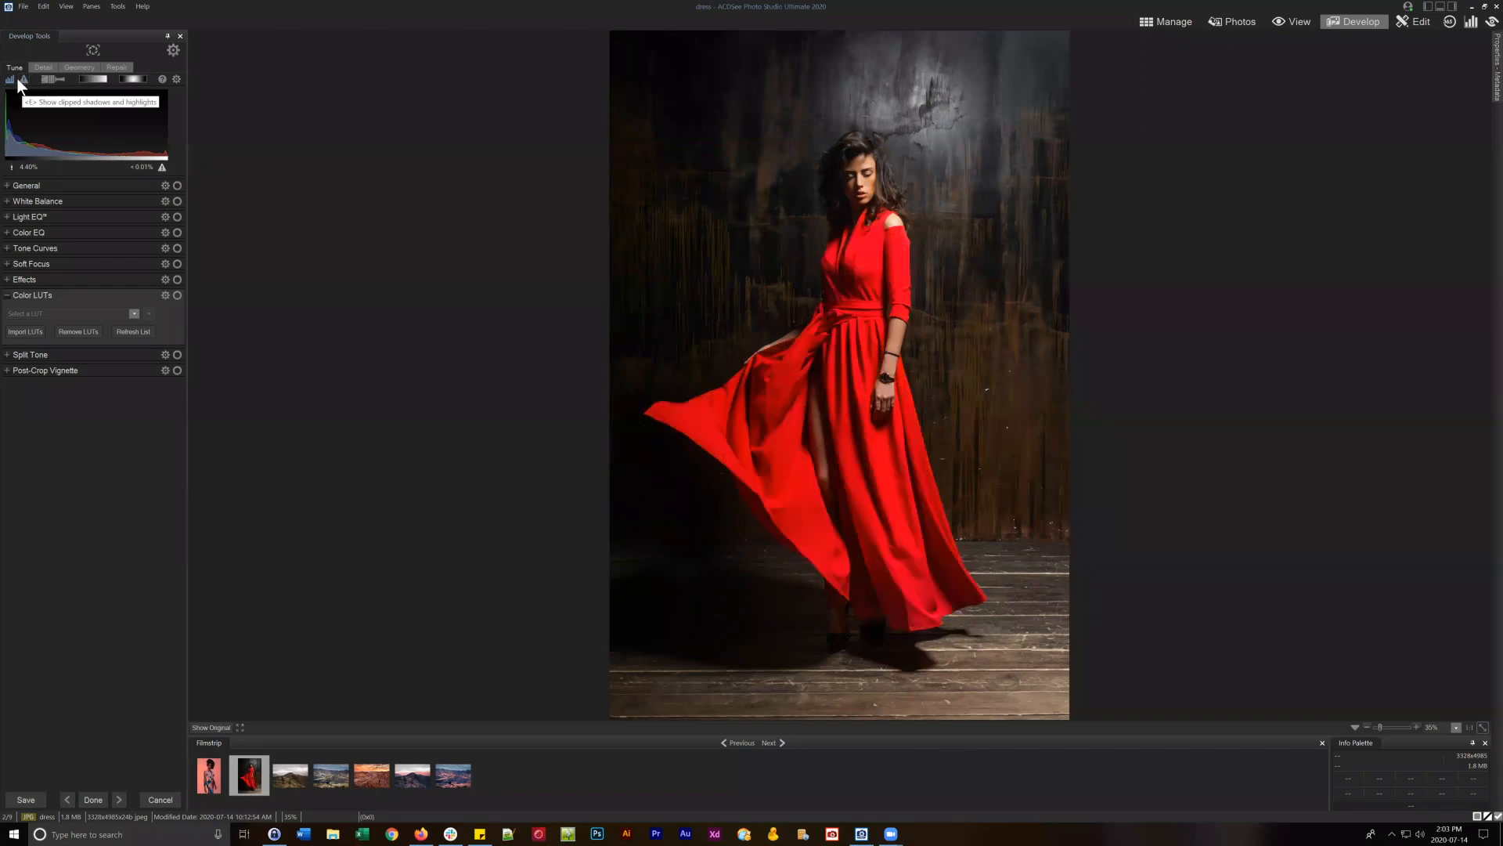
pyautogui.click(133, 313)
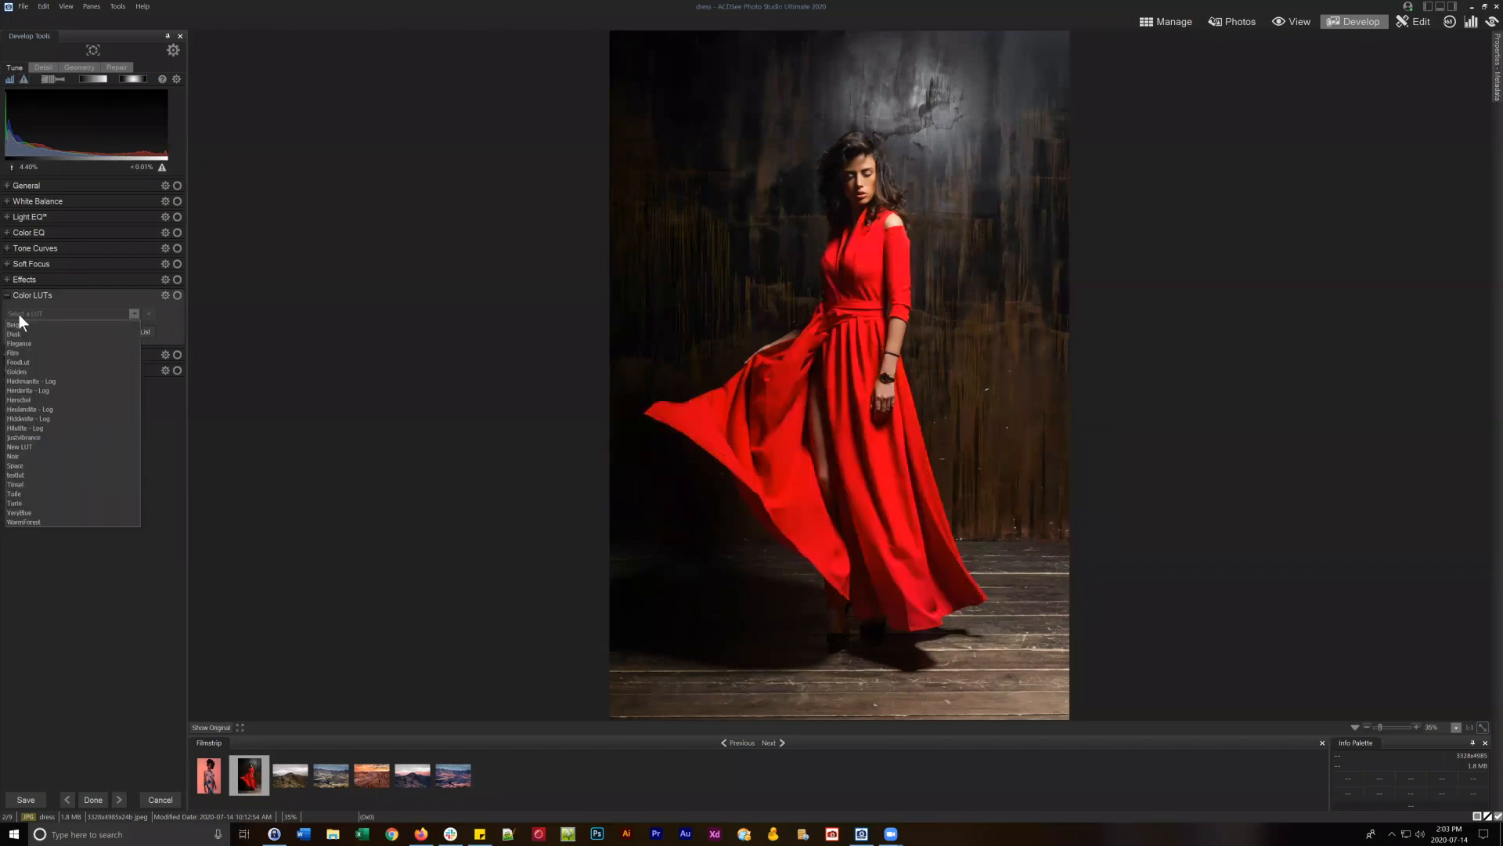
pyautogui.click(40, 464)
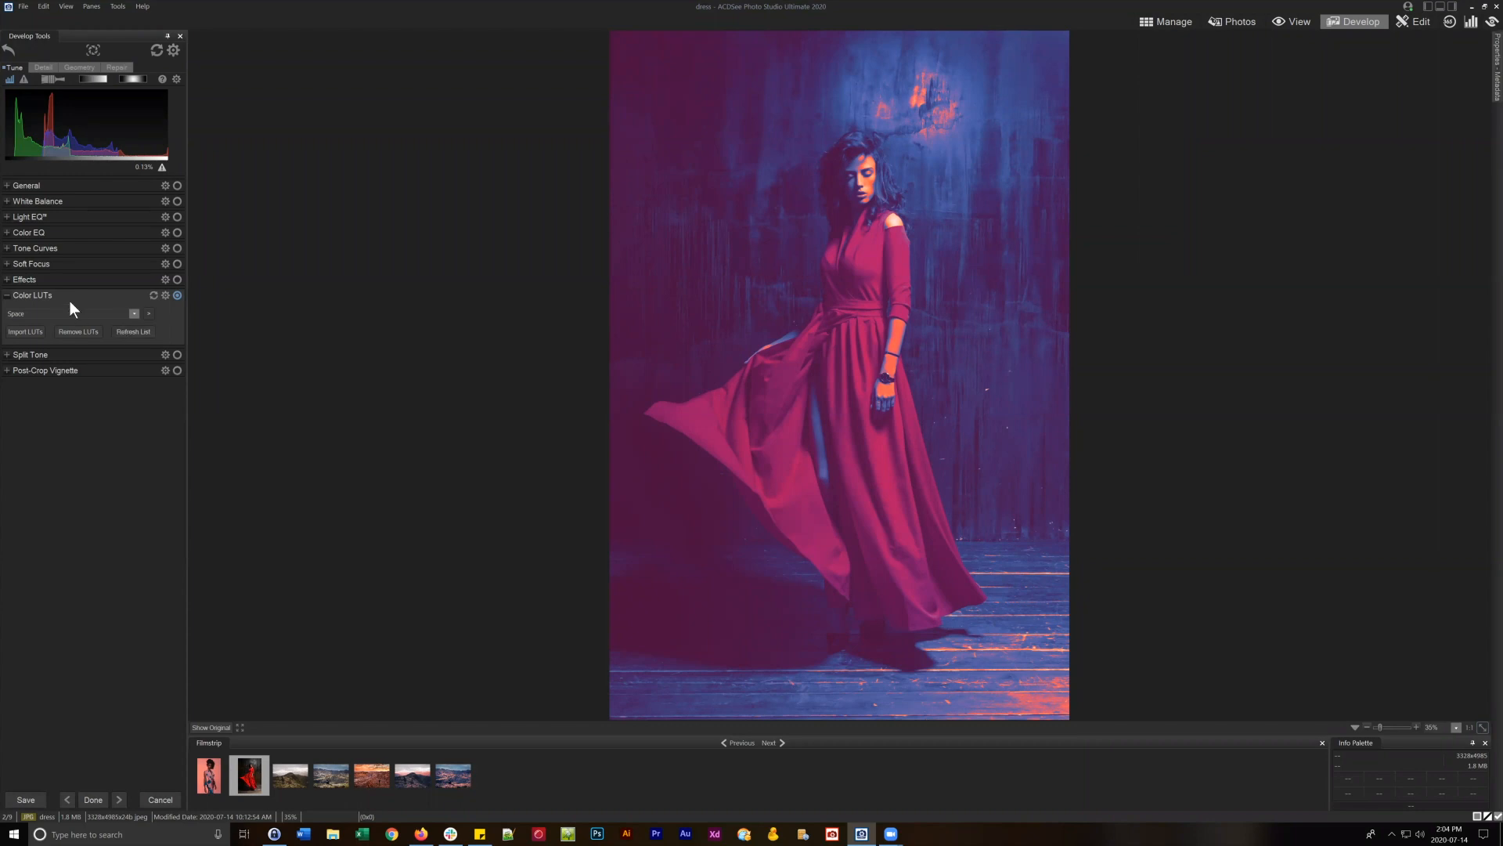
# View the settings that can be saved in a Develop preset, including Color LUTs, and cancel without saving a preset.
pyautogui.click(37, 296)
pyautogui.click(39, 298)
pyautogui.click(172, 50)
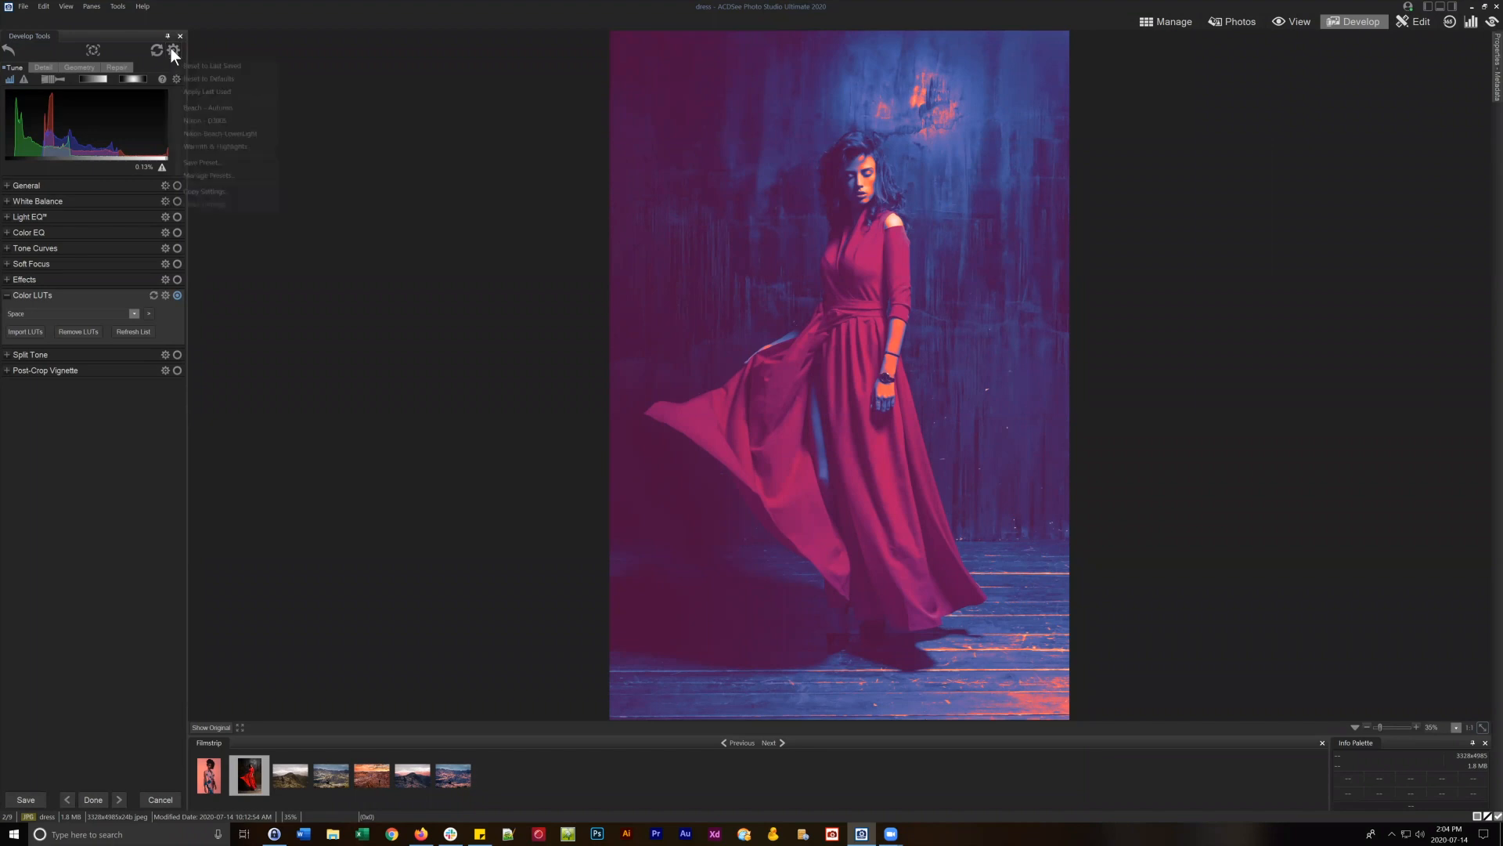
pyautogui.click(230, 161)
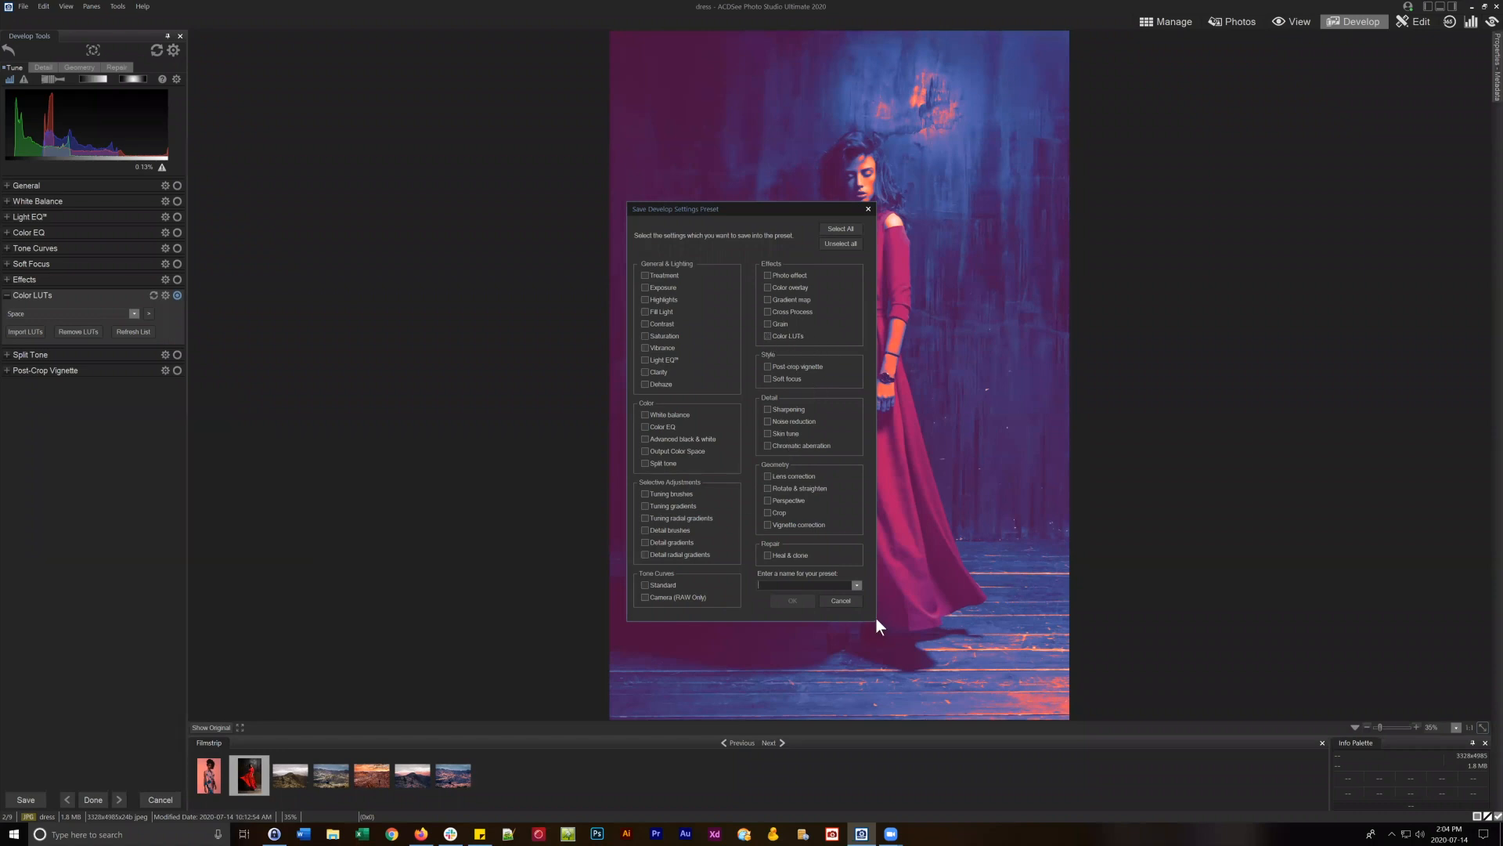
pyautogui.click(841, 600)
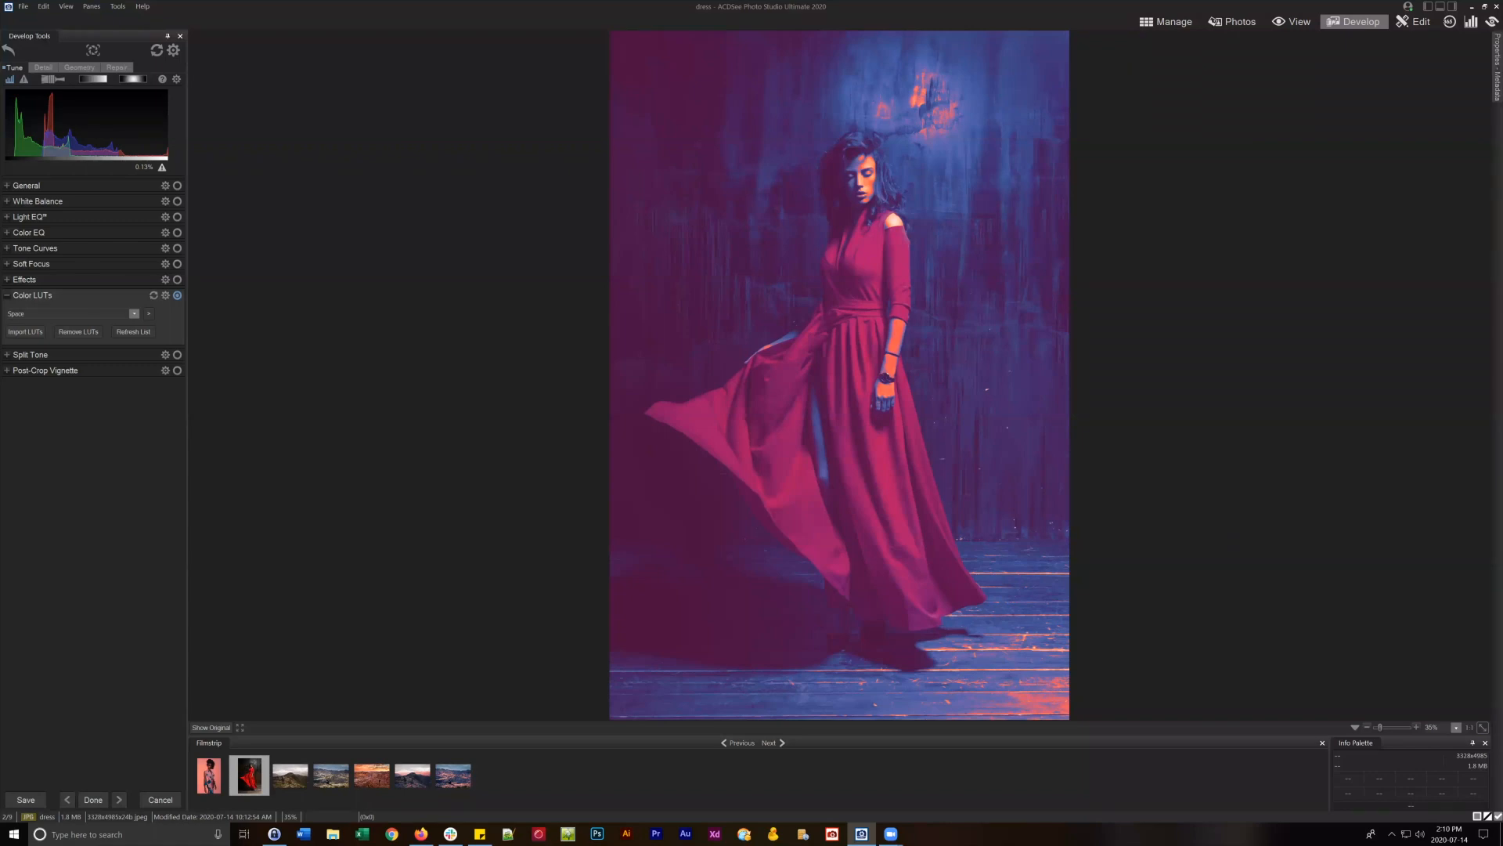
pyautogui.click(1449, 834)
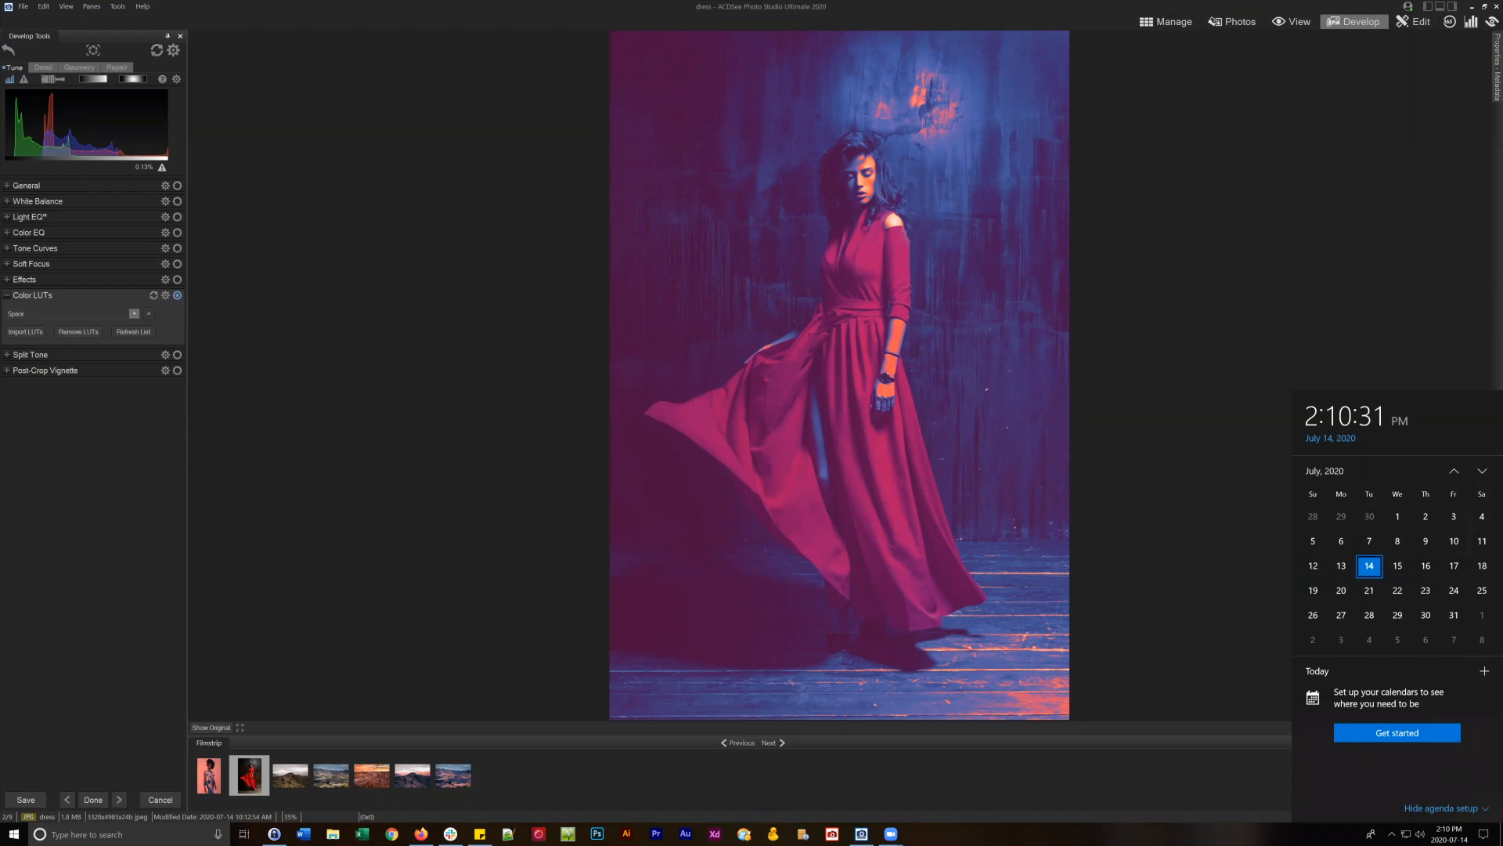
pyautogui.press('Escape')
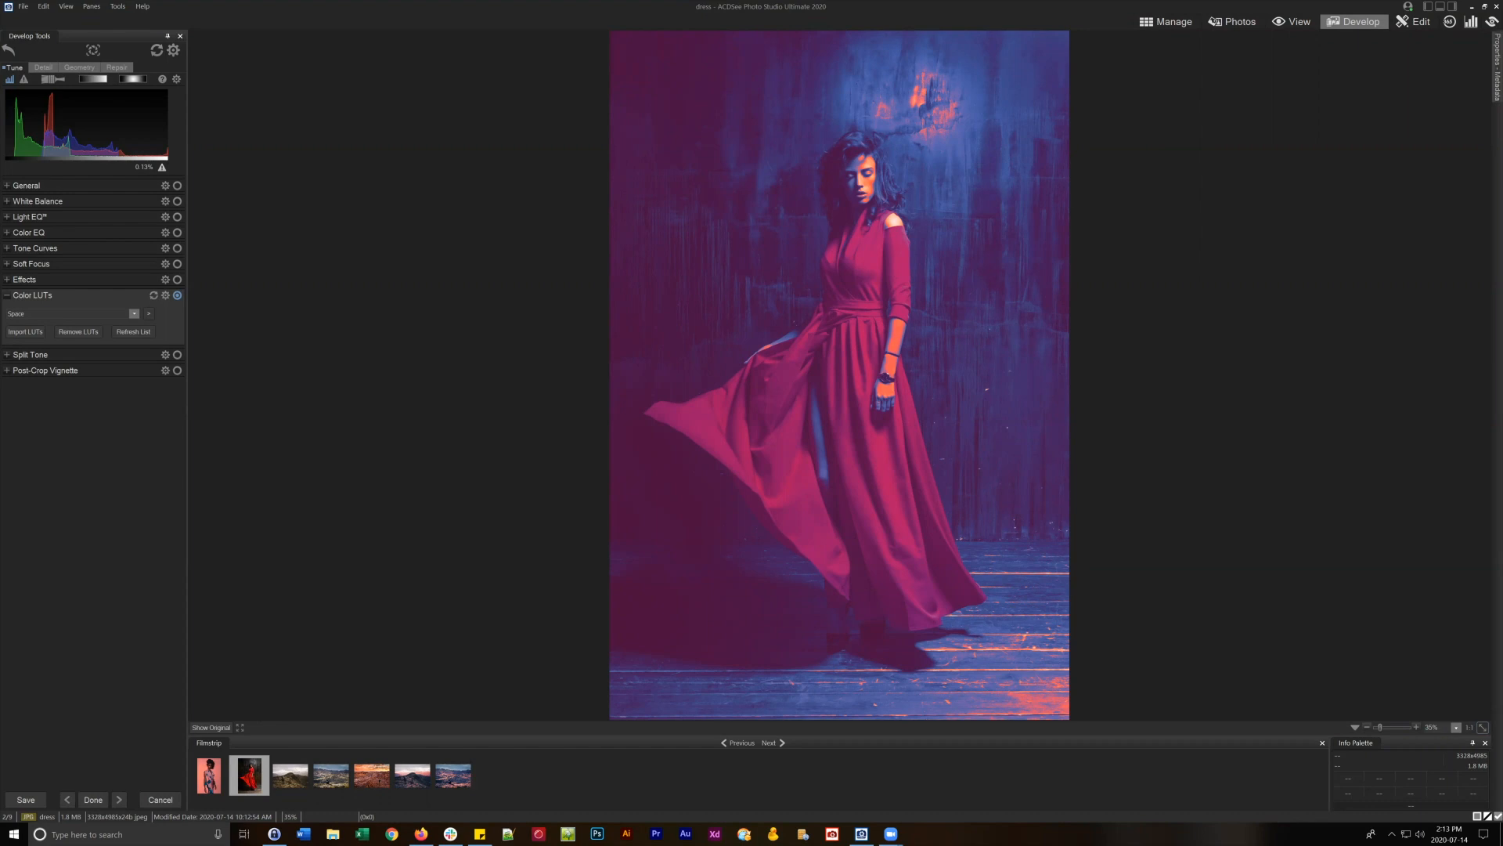
pyautogui.click(593, 250)
# Leave Develop mode without saving the dress changes, and look over the Help Contents and the other help options.
pyautogui.click(162, 800)
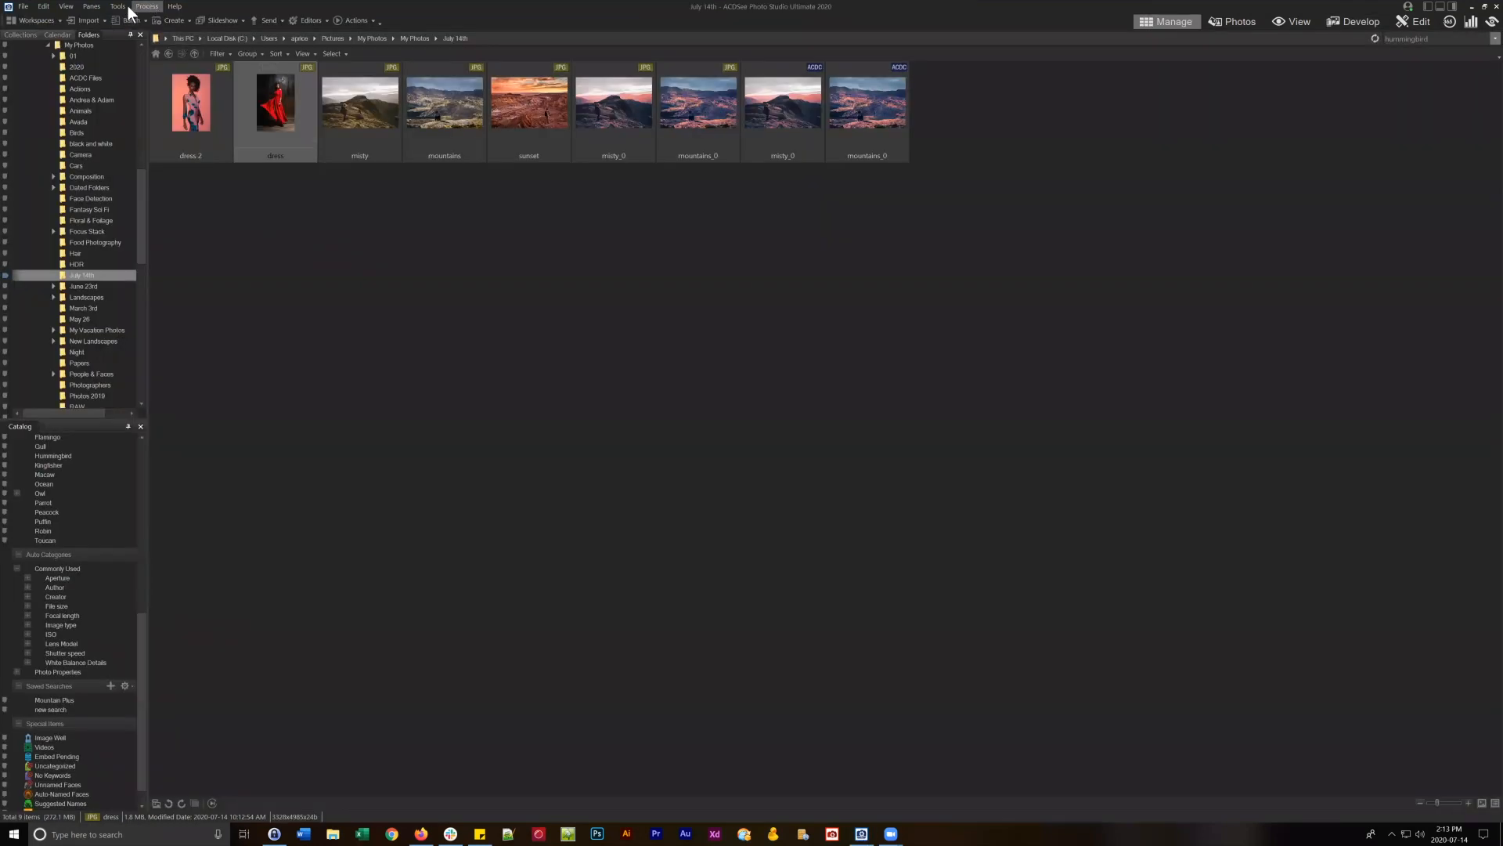
pyautogui.click(172, 7)
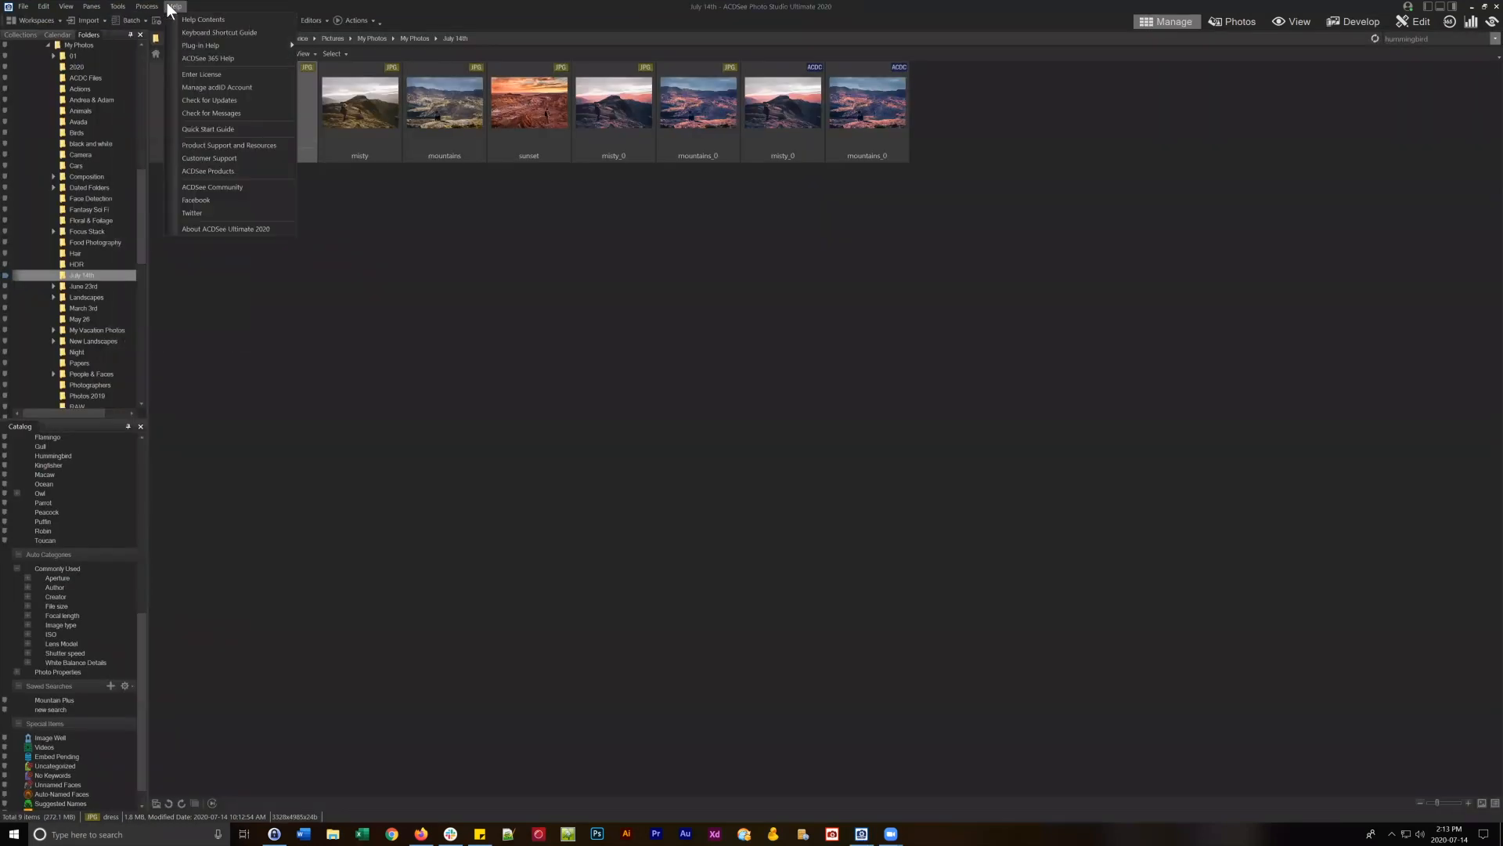
pyautogui.click(217, 23)
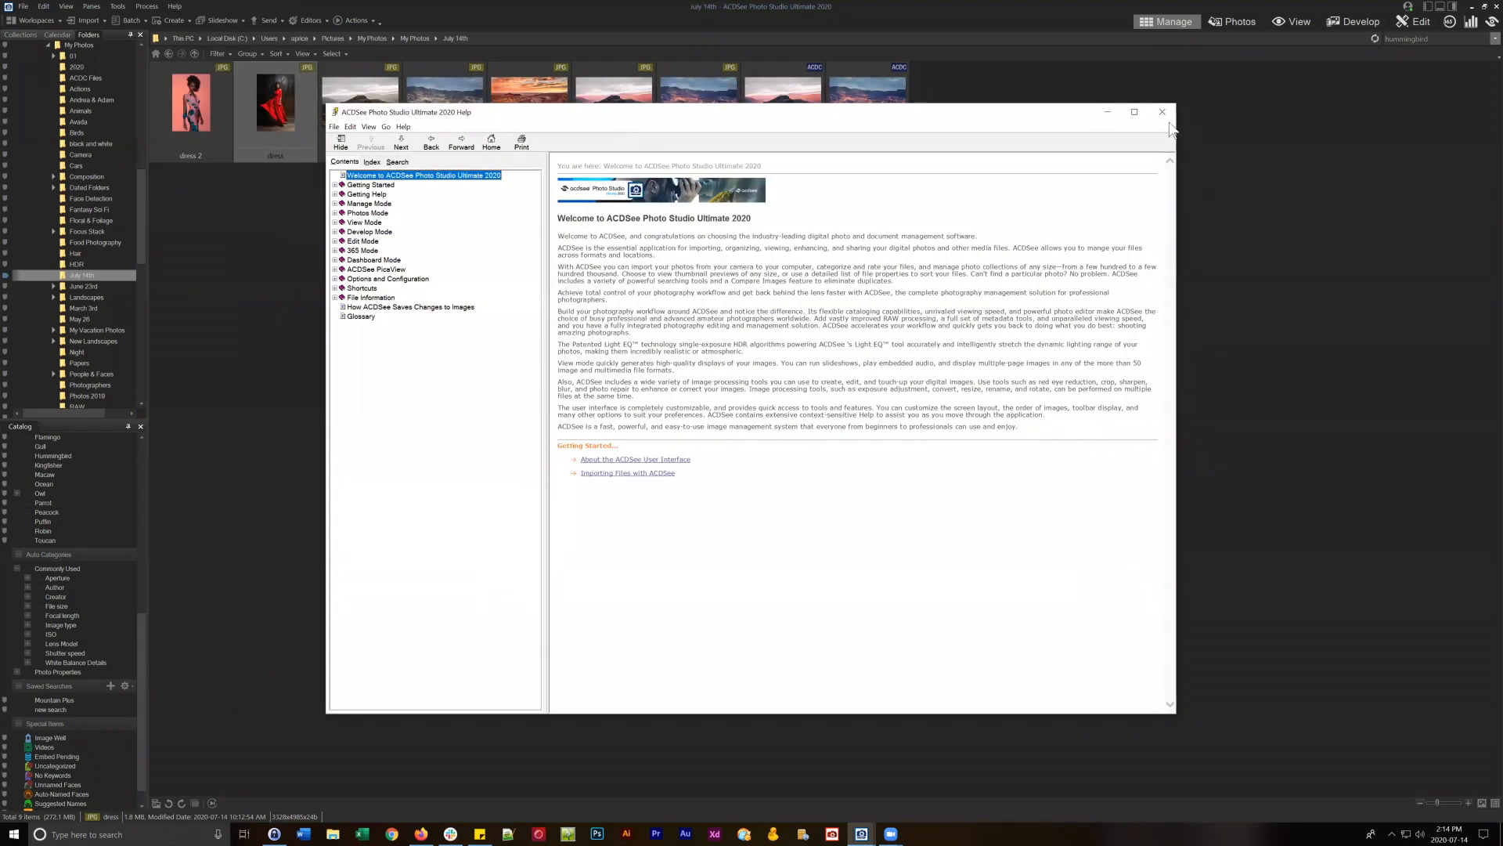
pyautogui.click(1162, 112)
pyautogui.click(175, 7)
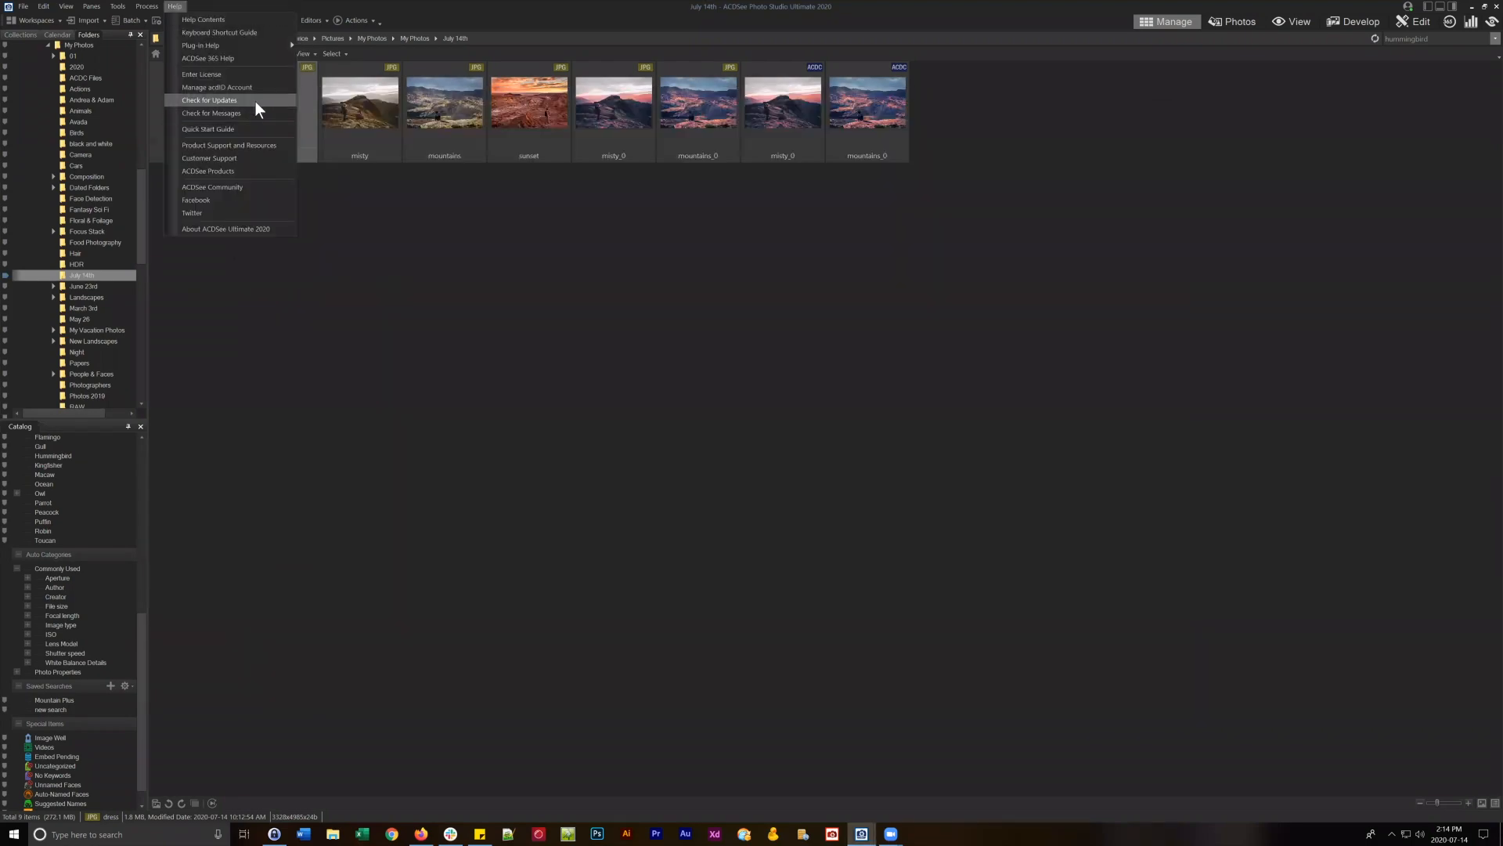
# Open the ACDSee 365 Help page and close it, and view the Keyboard Shortcut Guide for Manage mode.
pyautogui.click(230, 57)
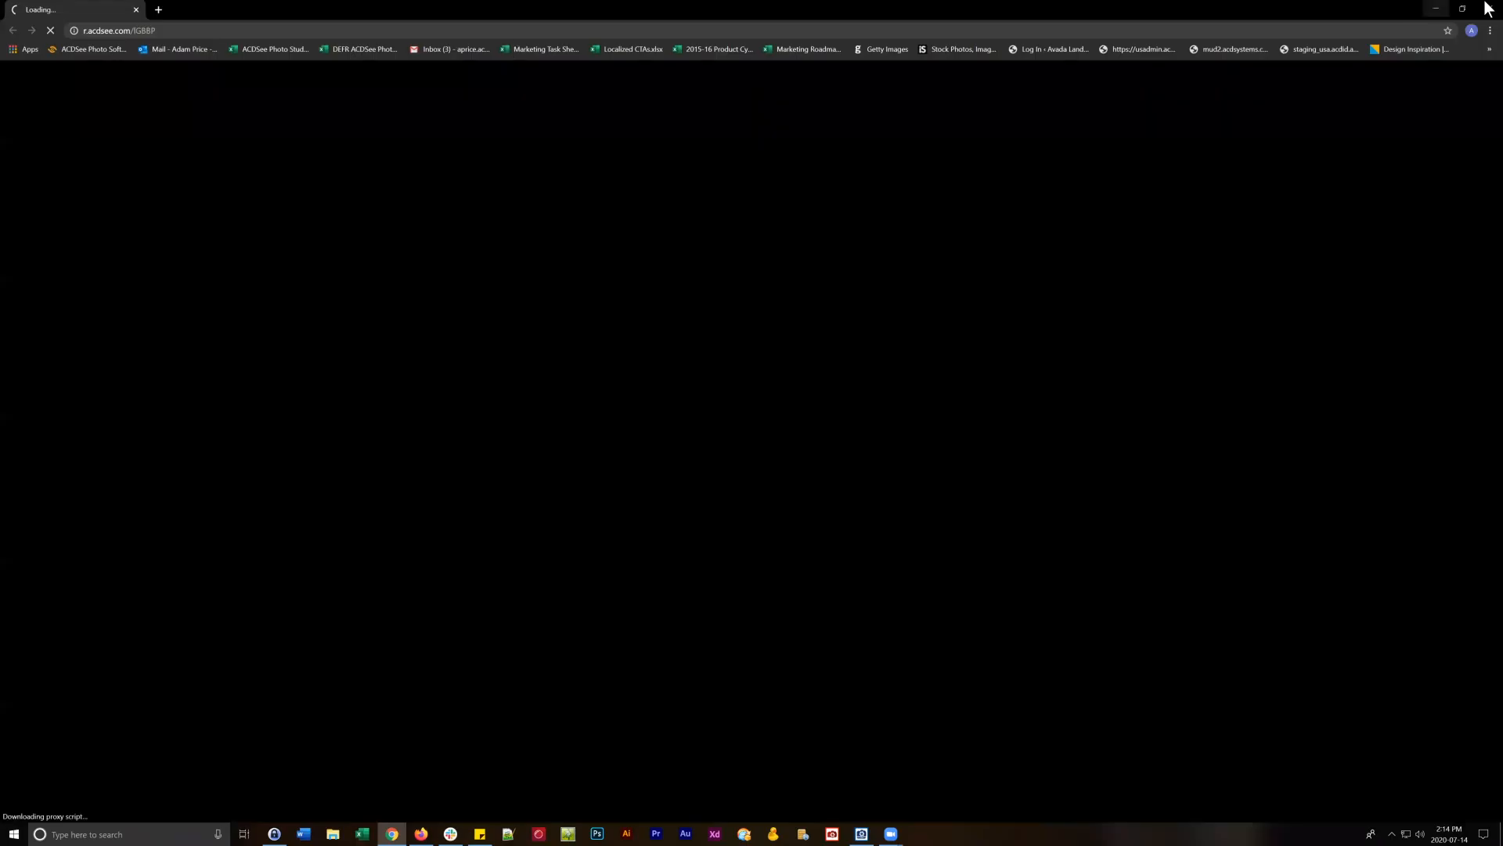
pyautogui.click(1481, 10)
pyautogui.click(175, 6)
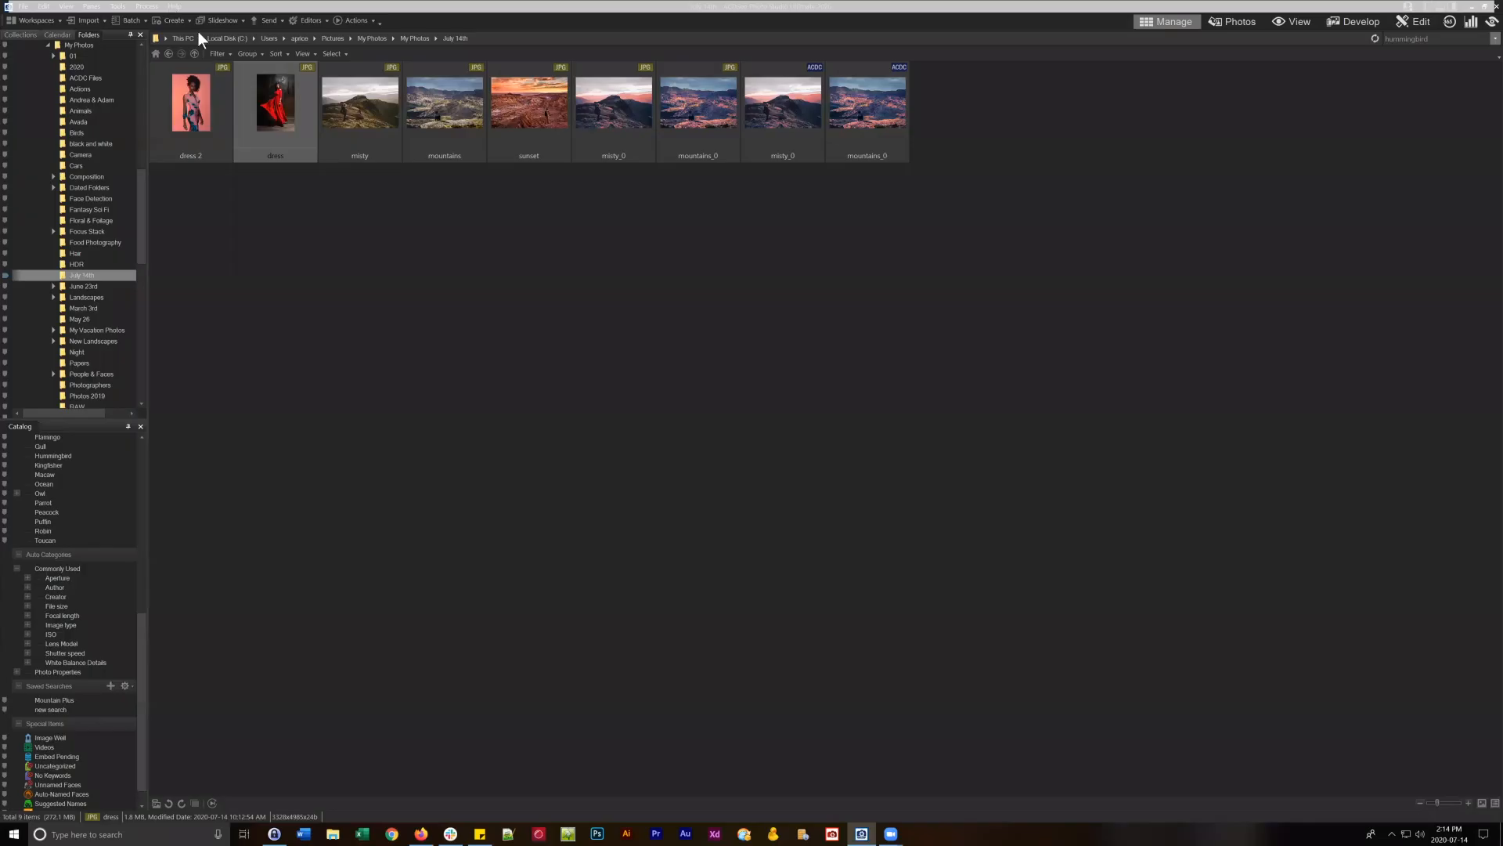
pyautogui.click(214, 32)
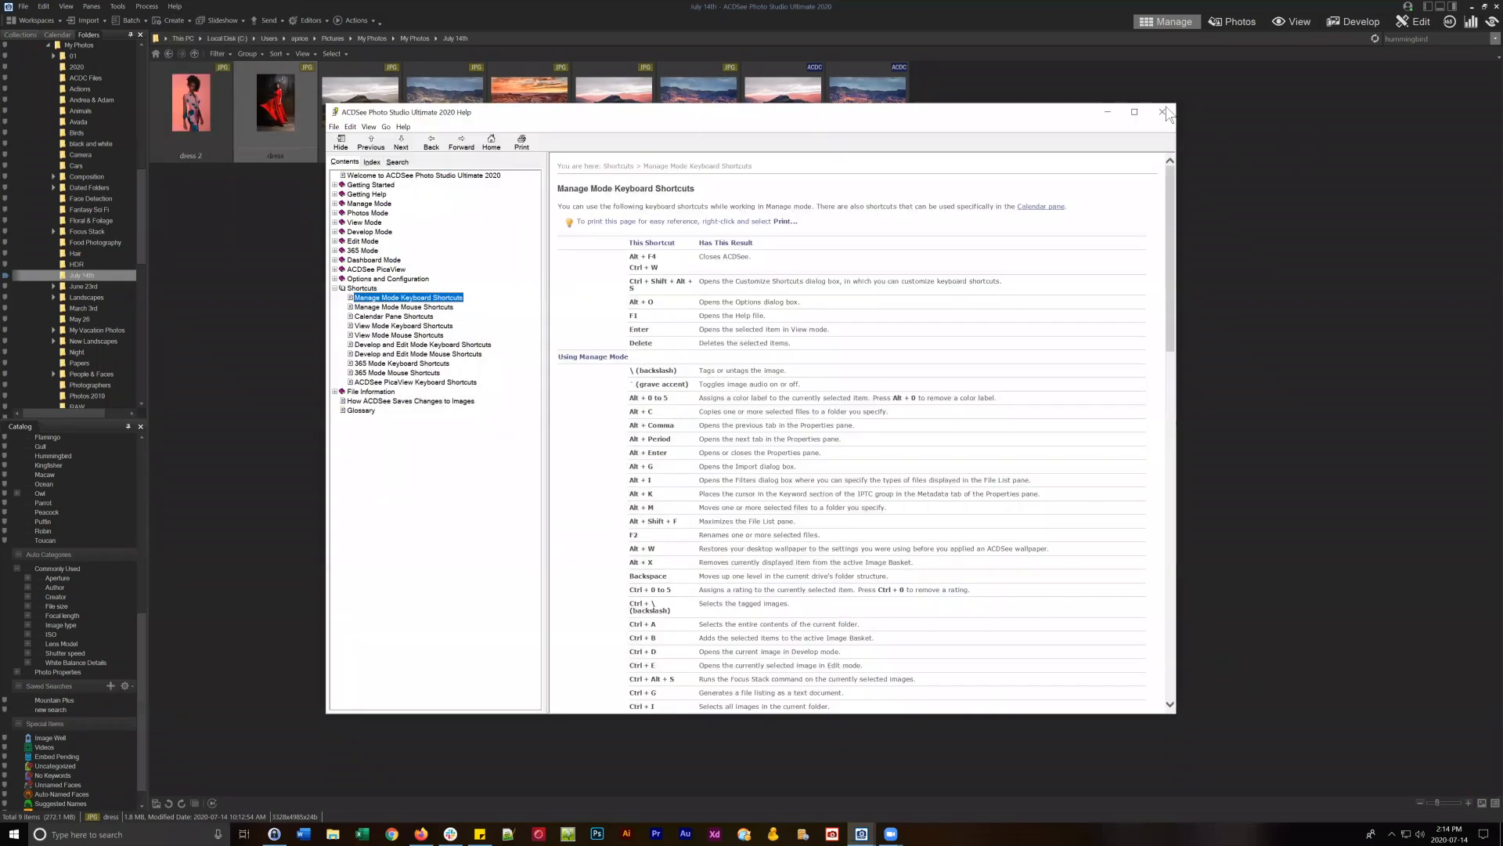
pyautogui.click(1164, 109)
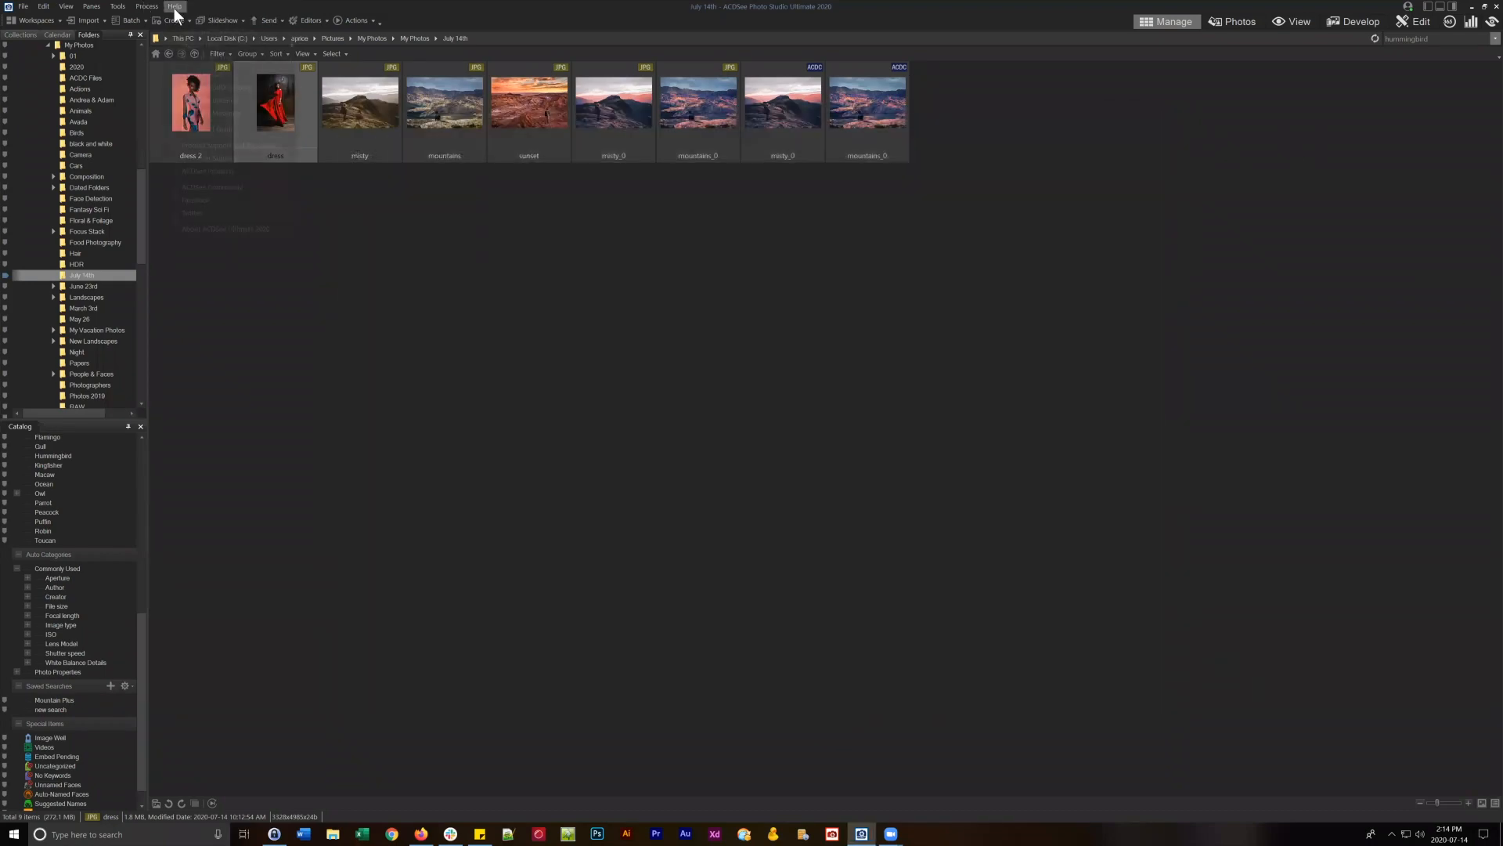
# View the Quick Start Guide's startup folder page and close the guide without changing anything.
pyautogui.click(174, 8)
pyautogui.click(231, 133)
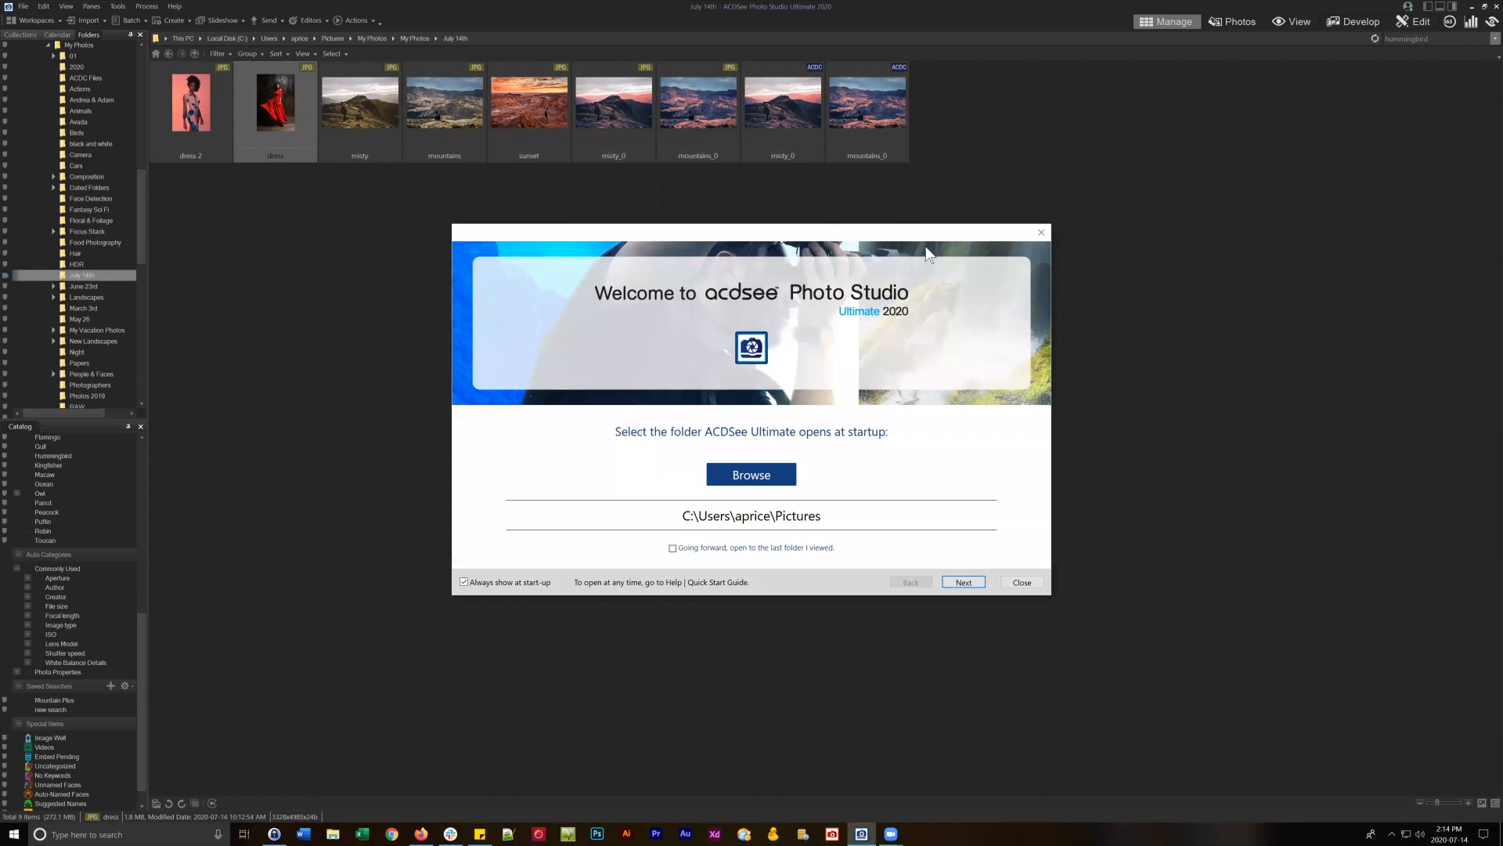
pyautogui.click(1041, 232)
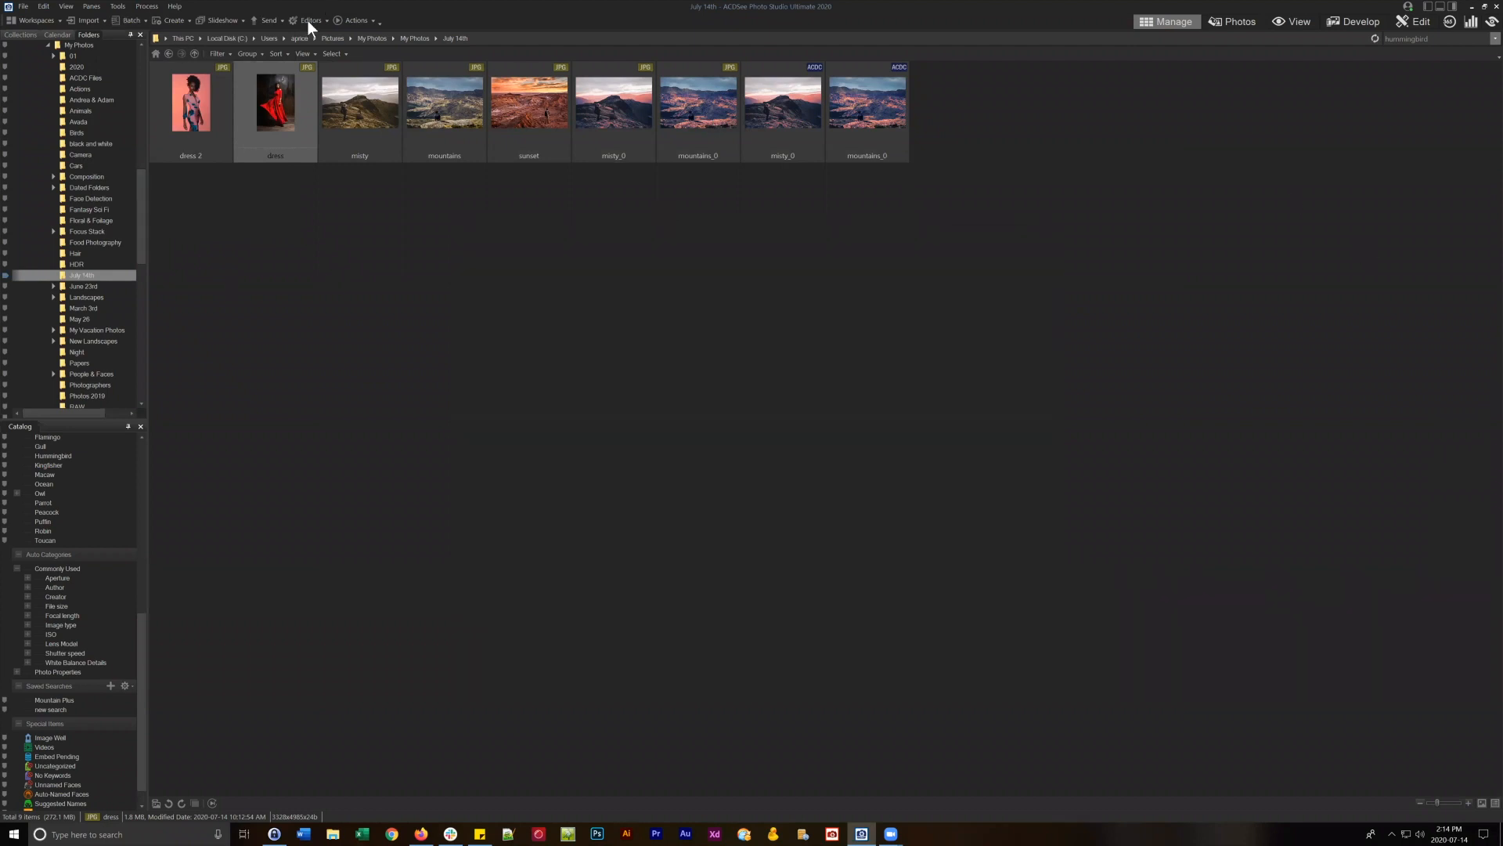
# Search the Help Contents for topics about "Light EQ".
pyautogui.click(174, 6)
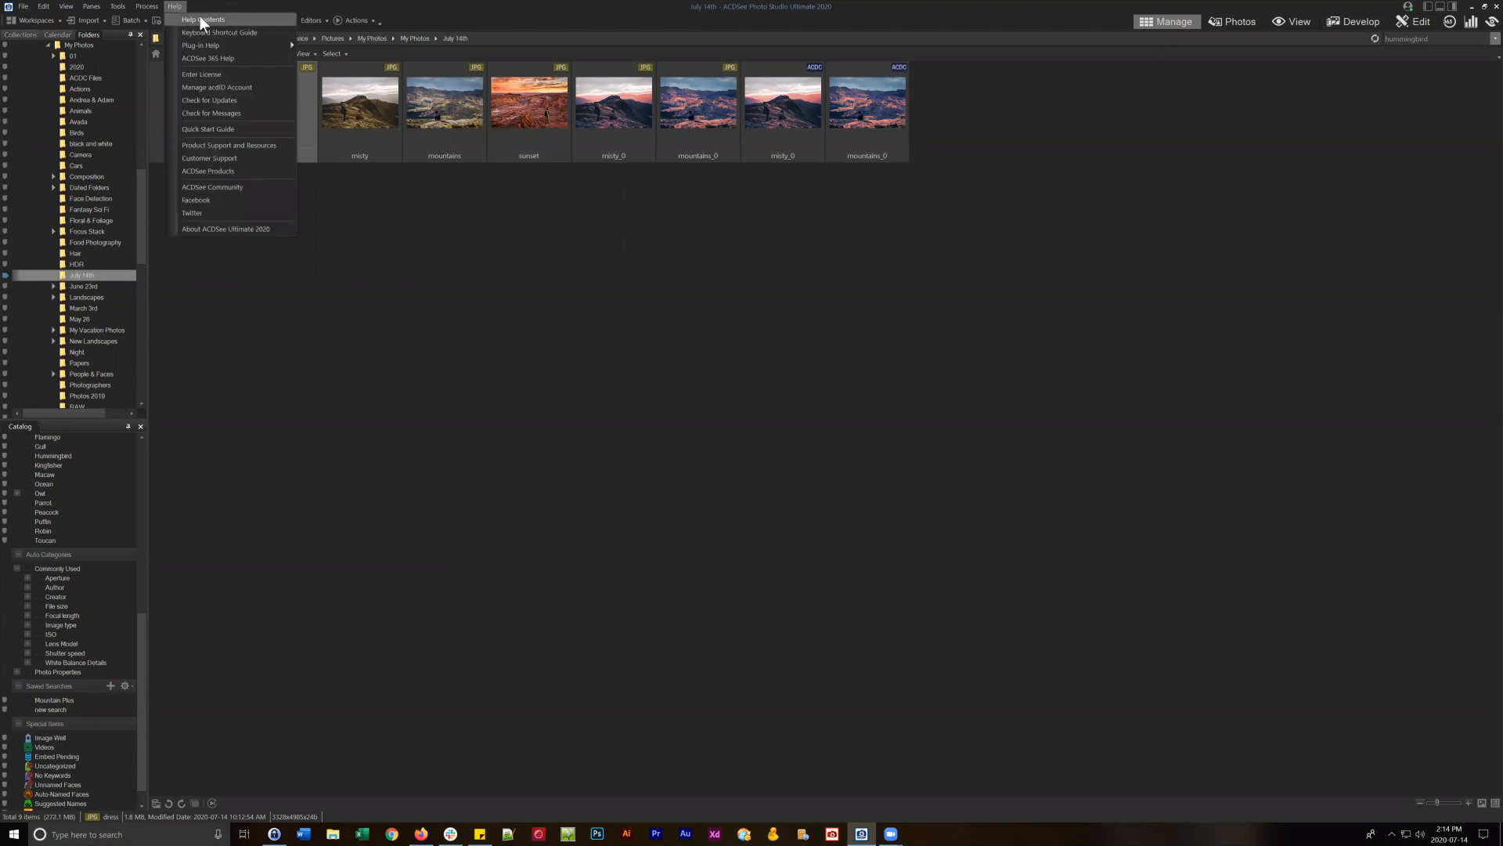
pyautogui.click(199, 19)
pyautogui.click(398, 162)
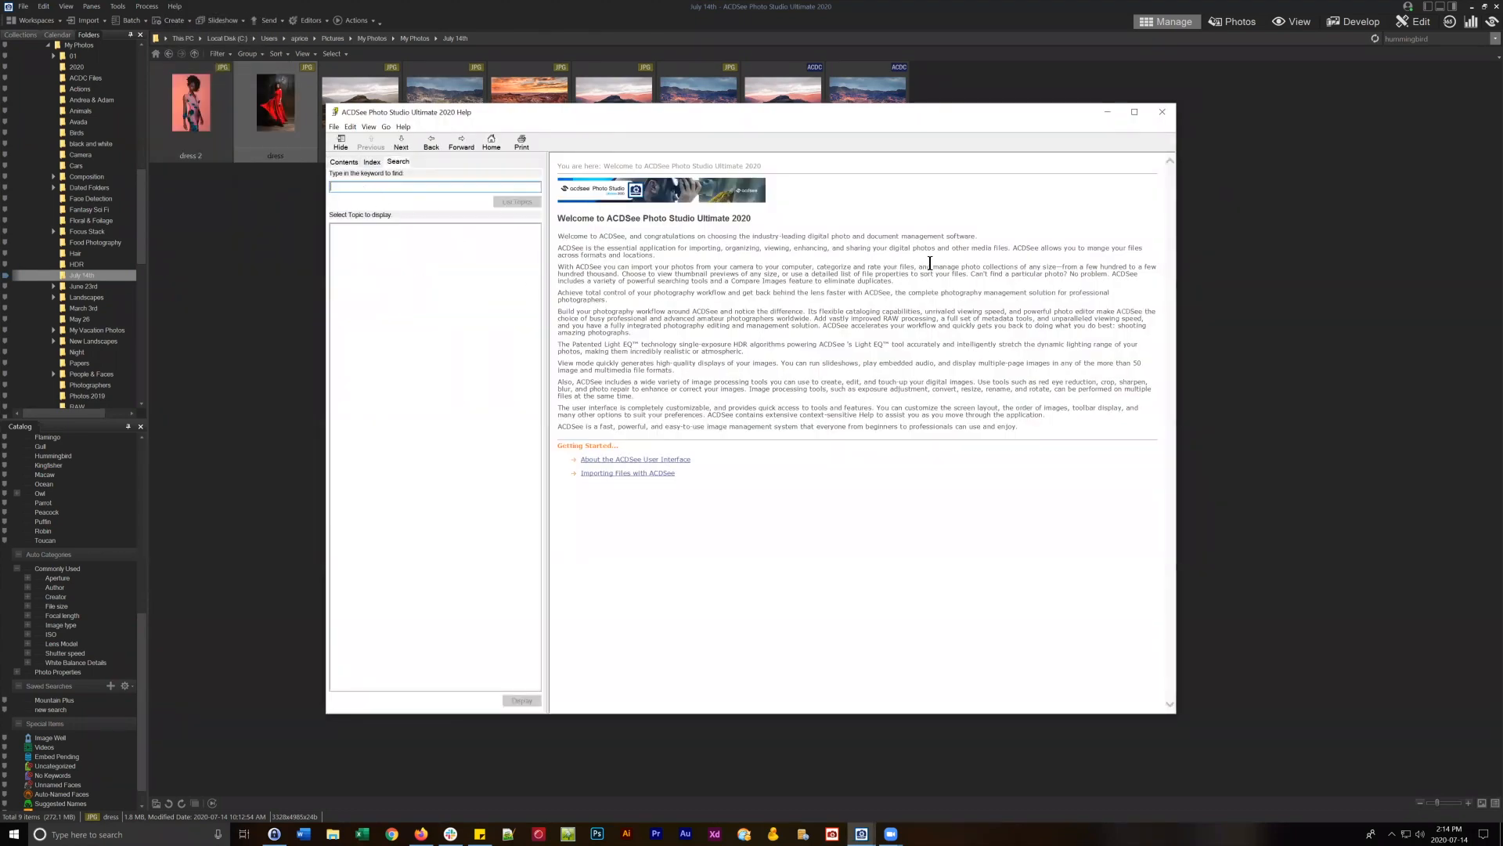
pyautogui.click(413, 187)
pyautogui.write('Light EQ')
pyautogui.press('Return')
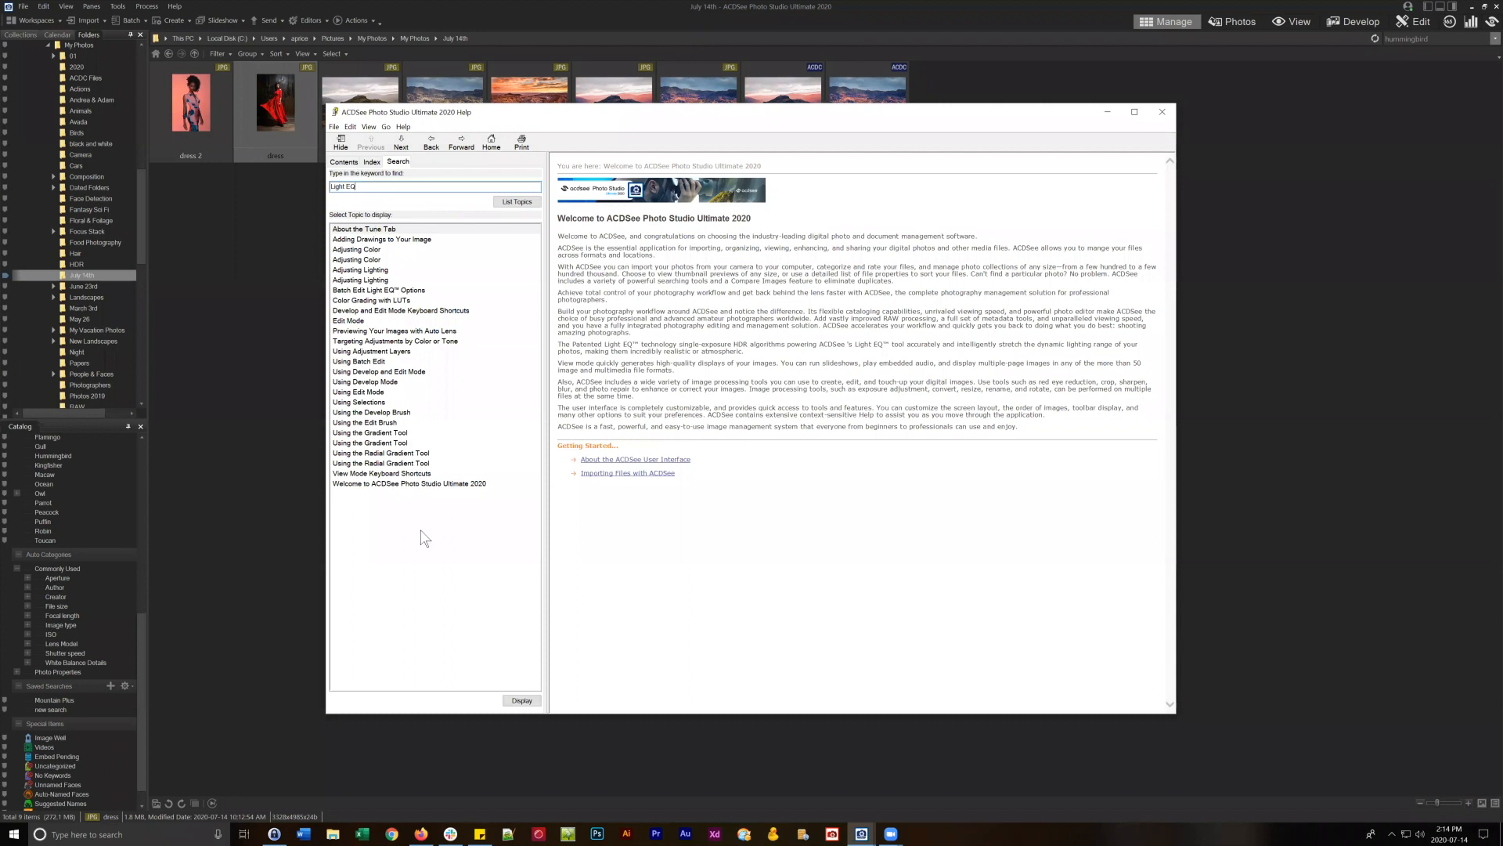
# Look through the list of help topics found for Light EQ, including Edit Mode, and close the Help window.
pyautogui.click(376, 259)
pyautogui.press('Down')
pyautogui.press('Down')
pyautogui.press('Down')
pyautogui.press('Down')
pyautogui.press('Down')
pyautogui.press('Down')
pyautogui.press('Down')
pyautogui.press('Down')
pyautogui.press('Down')
pyautogui.press('Down')
pyautogui.press('Down')
pyautogui.press('Down')
pyautogui.press('Down')
pyautogui.press('Down')
pyautogui.press('Down')
pyautogui.press('Down')
pyautogui.press('Down')
pyautogui.press('Down')
pyautogui.press('Down')
pyautogui.press('Down')
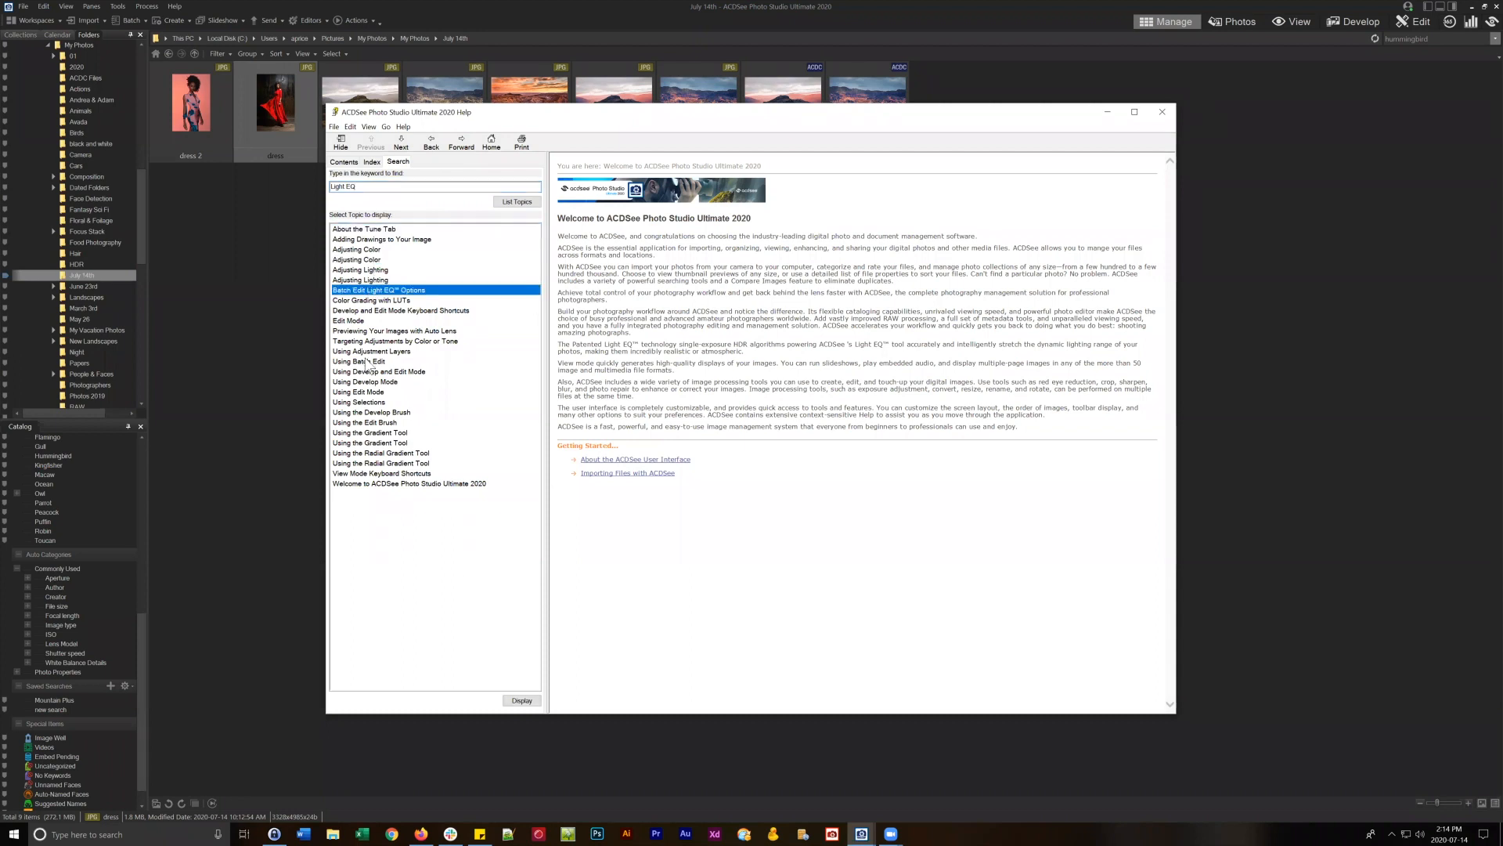
pyautogui.press('Up')
pyautogui.press('Up')
pyautogui.press('Up')
pyautogui.press('Up')
pyautogui.click(372, 321)
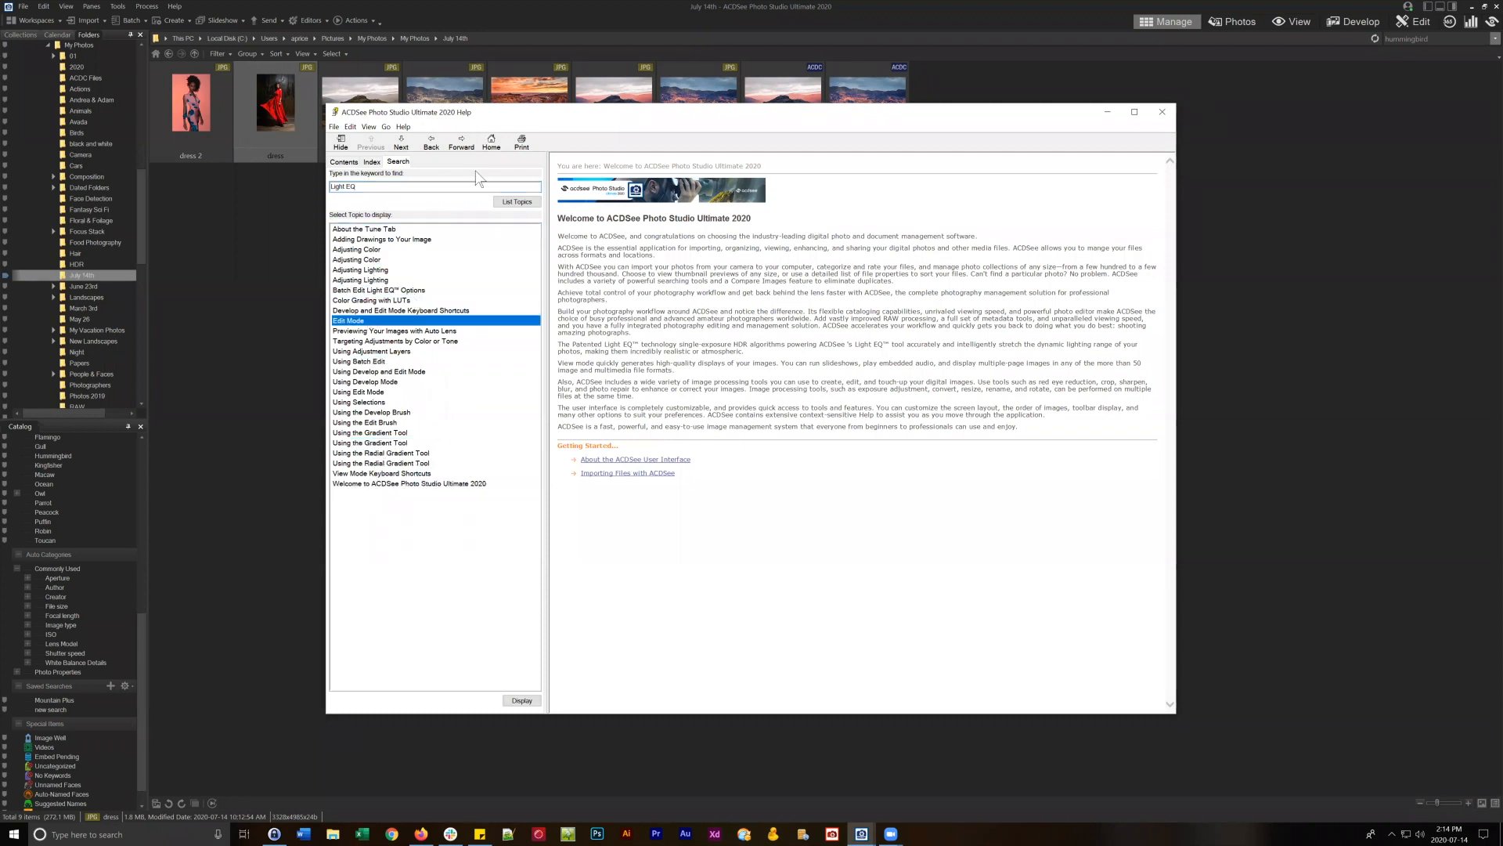
pyautogui.click(1162, 112)
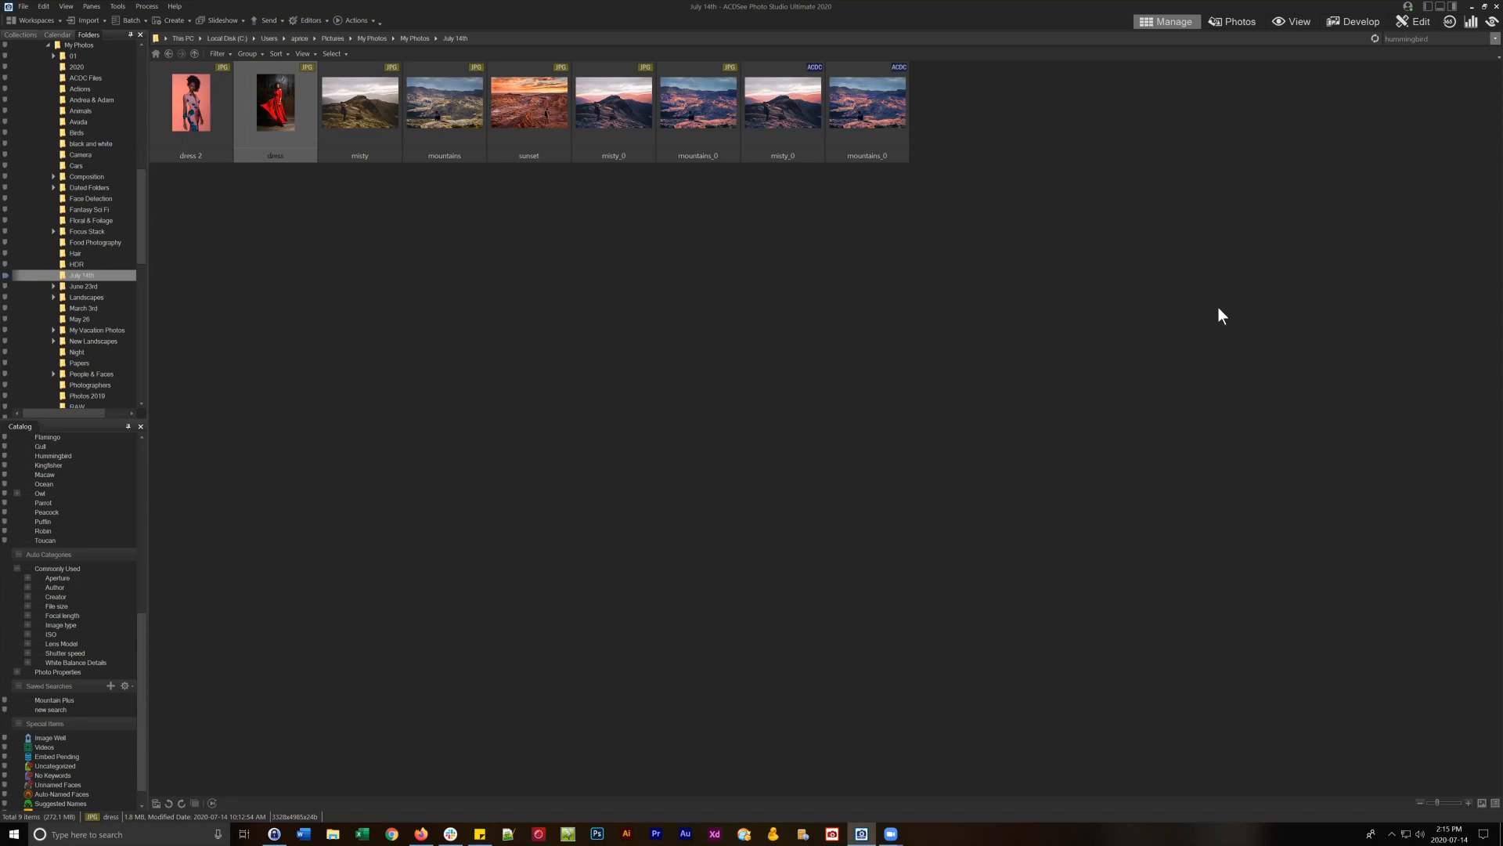
pyautogui.click(145, 6)
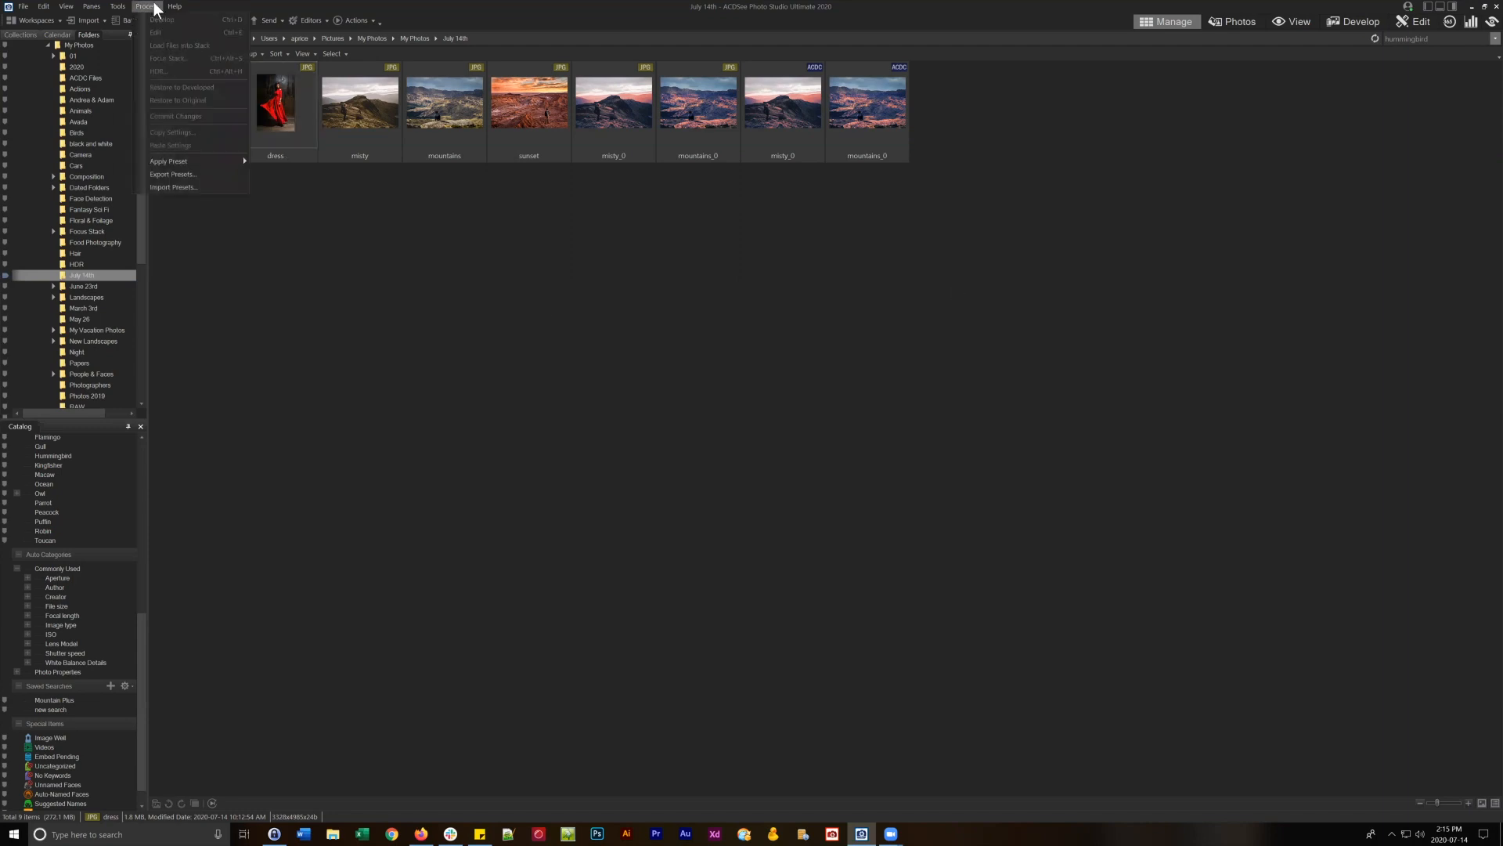
pyautogui.click(986, 460)
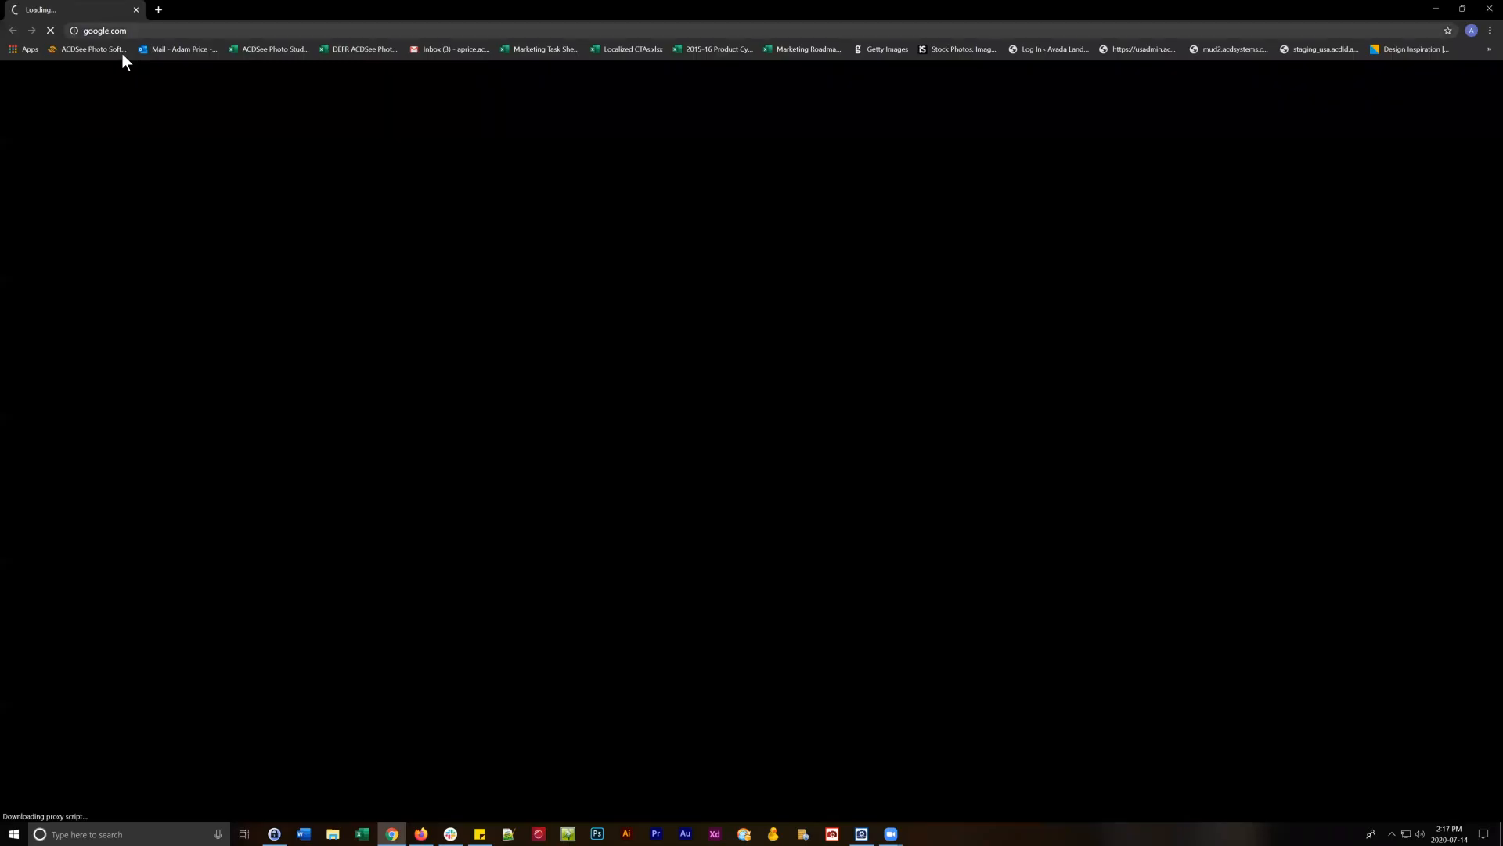
# Open the ACDSee website in the browser and view the purchase options for Photo Studio Ultimate 2020.
pyautogui.click(107, 48)
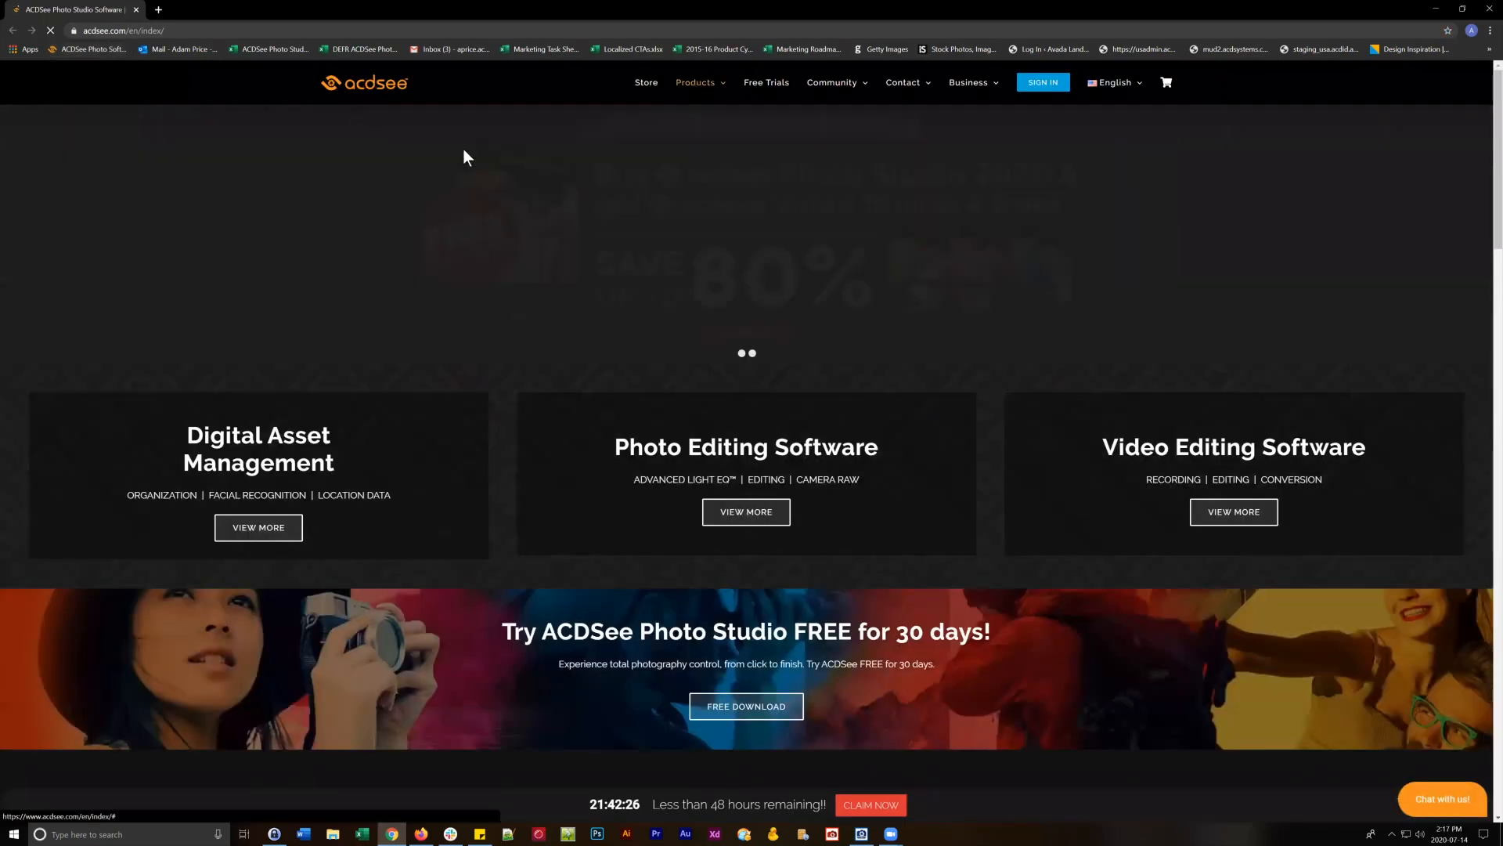
pyautogui.moveTo(695, 82)
pyautogui.click(484, 157)
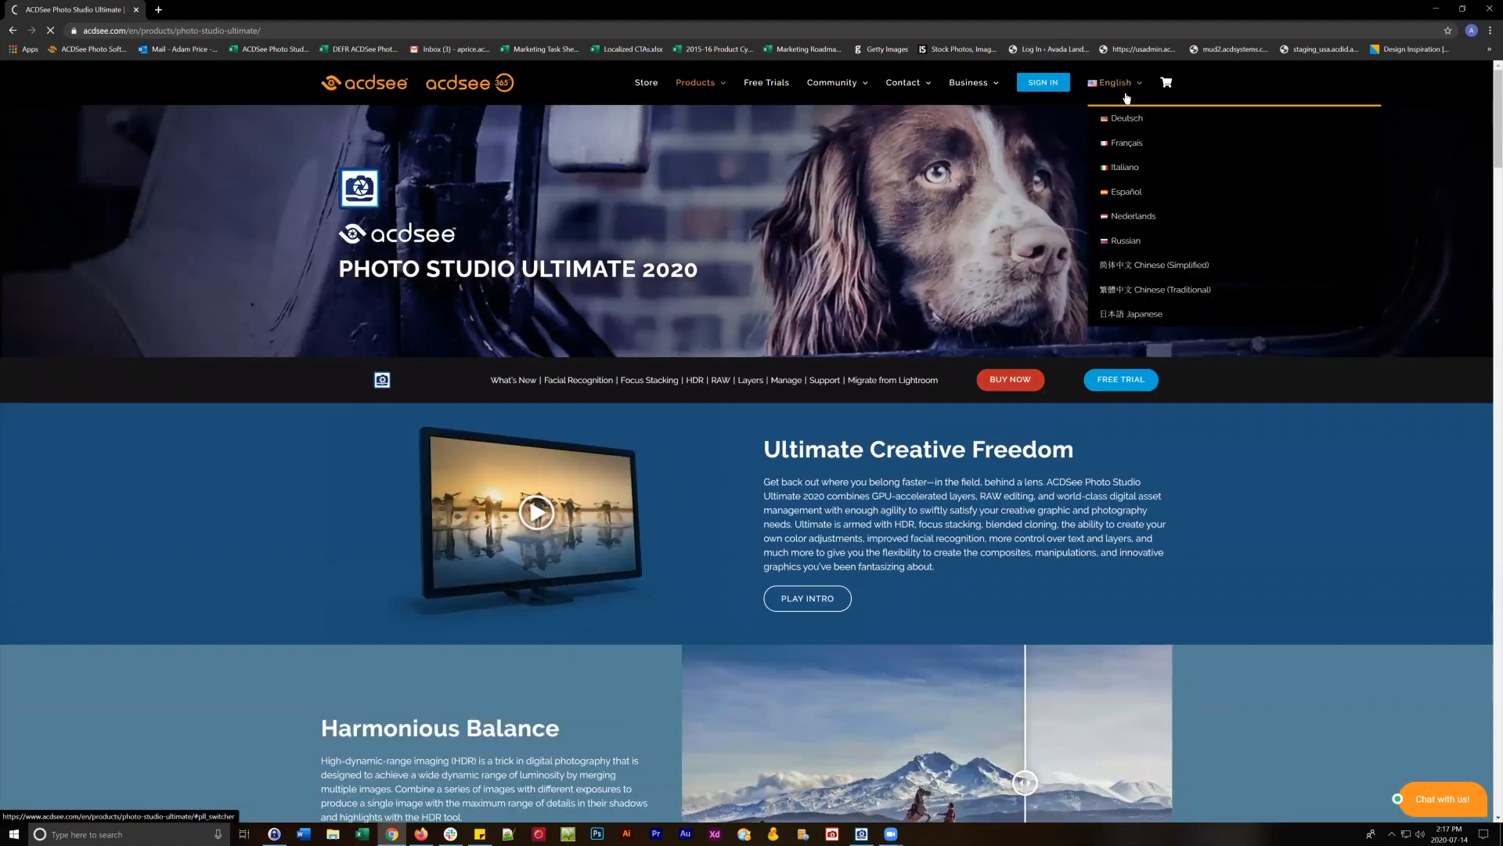
pyautogui.scroll(-2, 1162, 478)
pyautogui.scroll(-1, 1163, 474)
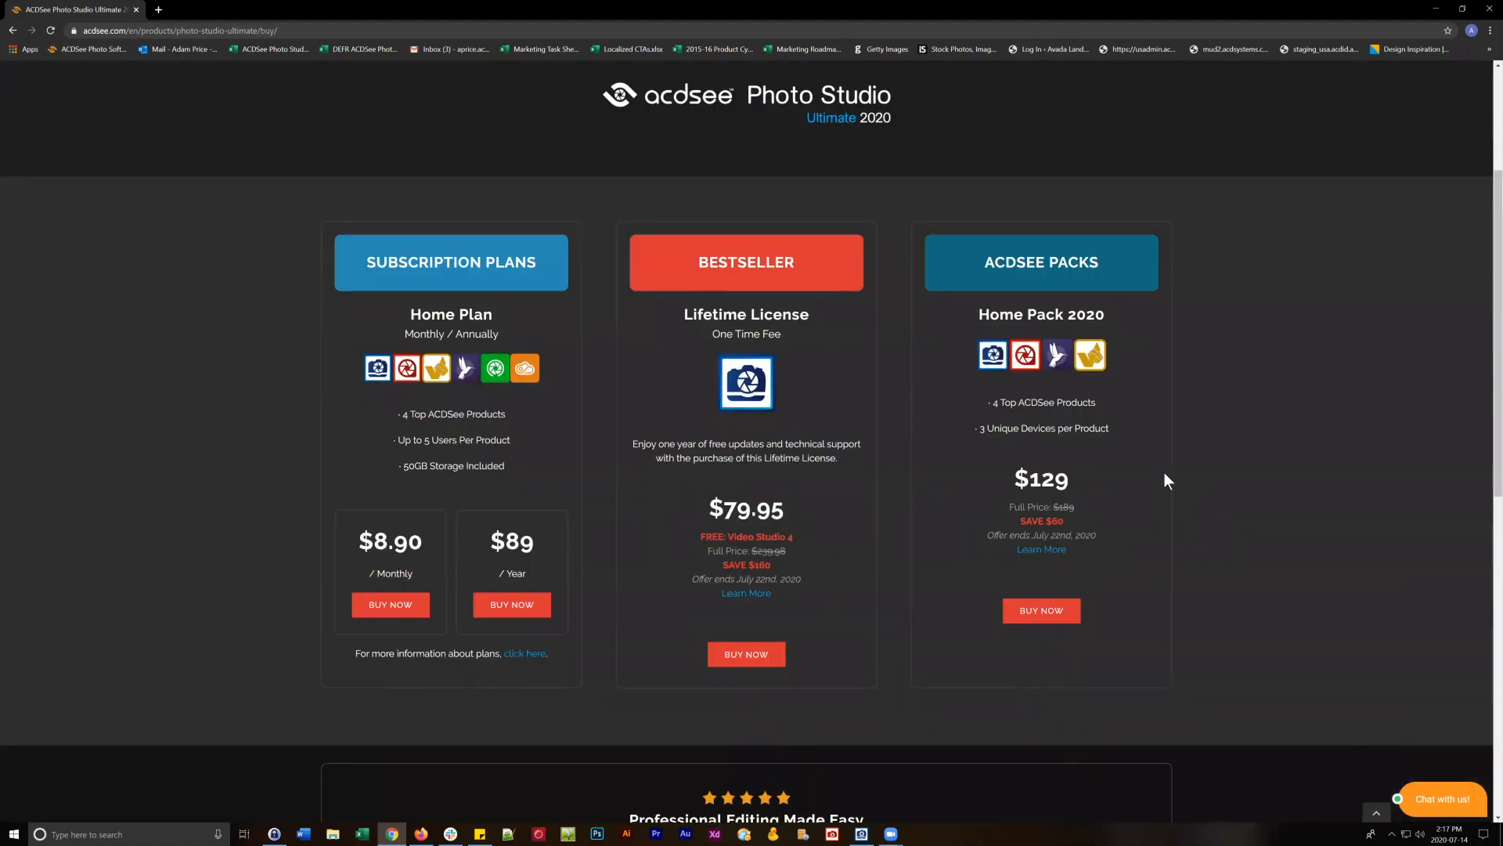
pyautogui.scroll(3, 878, 264)
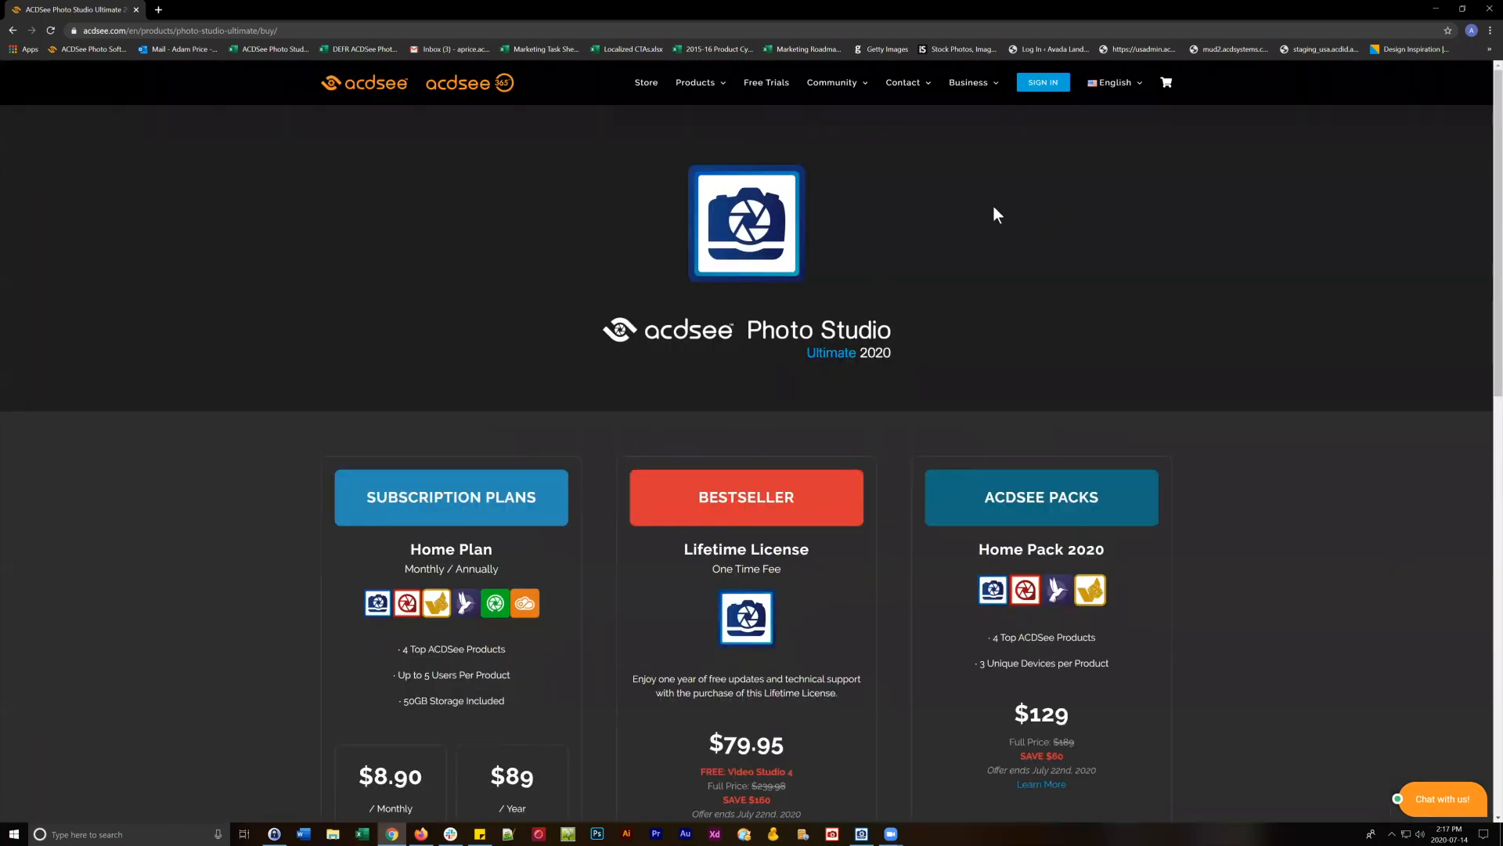
pyautogui.scroll(-4, 795, 166)
pyautogui.scroll(2, 767, 391)
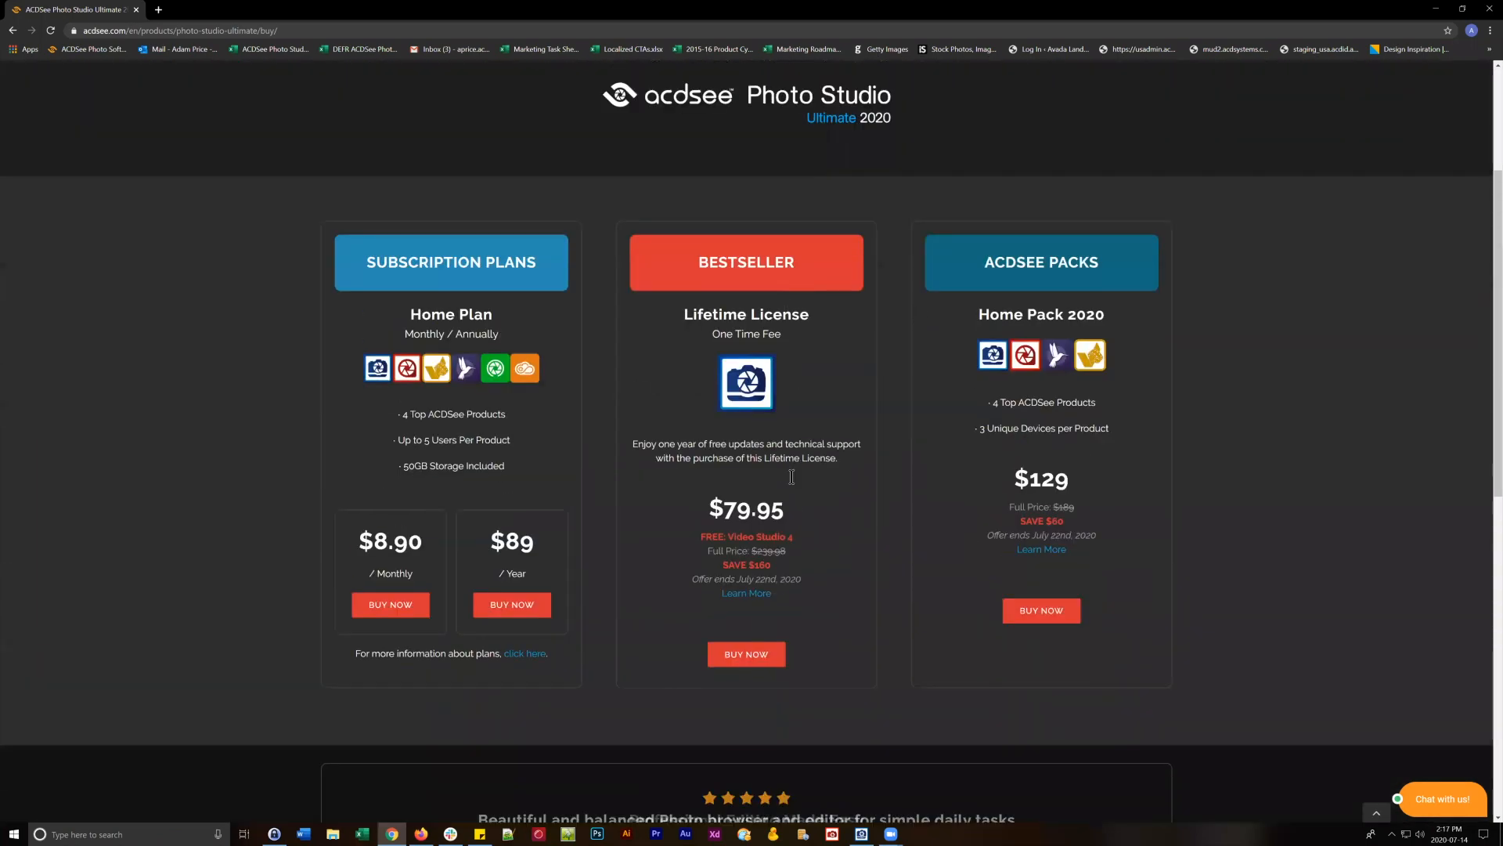
# Add the Lifetime License to the shopping cart, check its currency choices and product language, and go back to the ACDSee home page.
pyautogui.click(744, 654)
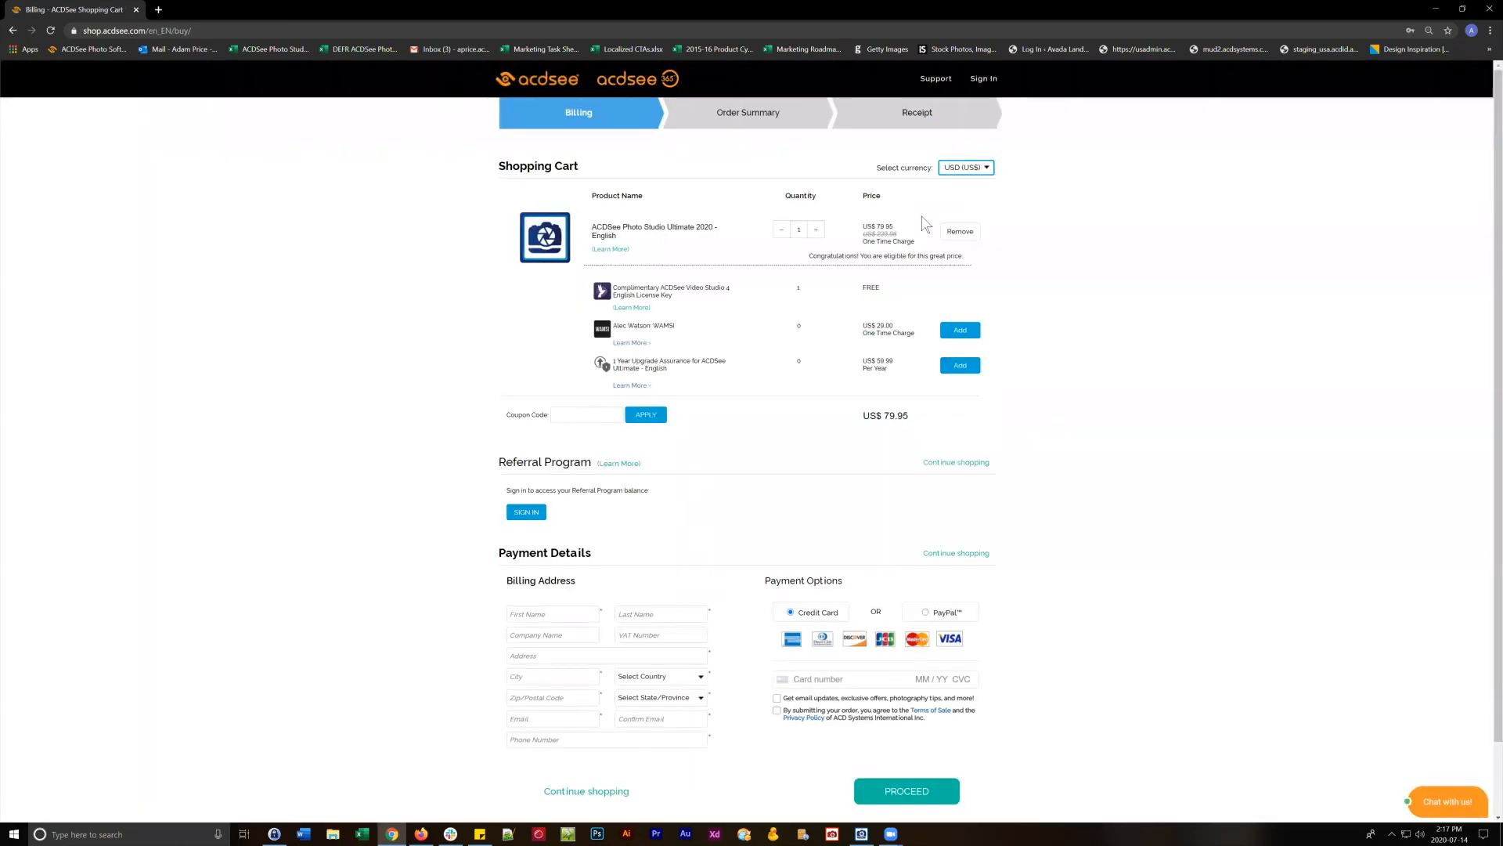
pyautogui.click(980, 166)
pyautogui.click(980, 166)
pyautogui.moveTo(626, 239); pyautogui.dragTo(591, 234)
pyautogui.click(503, 78)
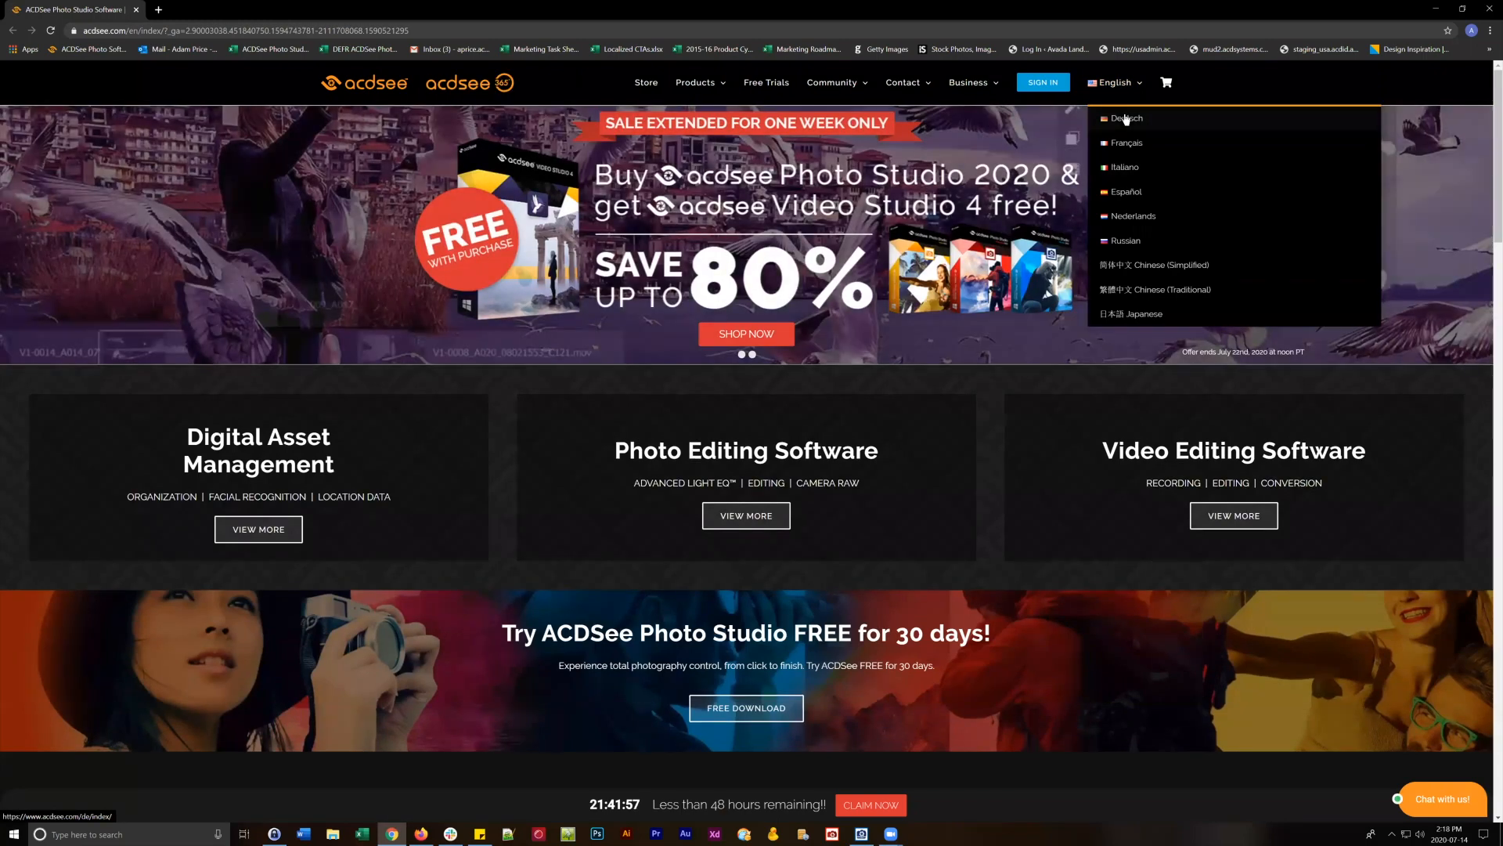
# Switch the ACDSee website to Deutsch and dismiss the Video Studio 4 offer.
pyautogui.click(1125, 119)
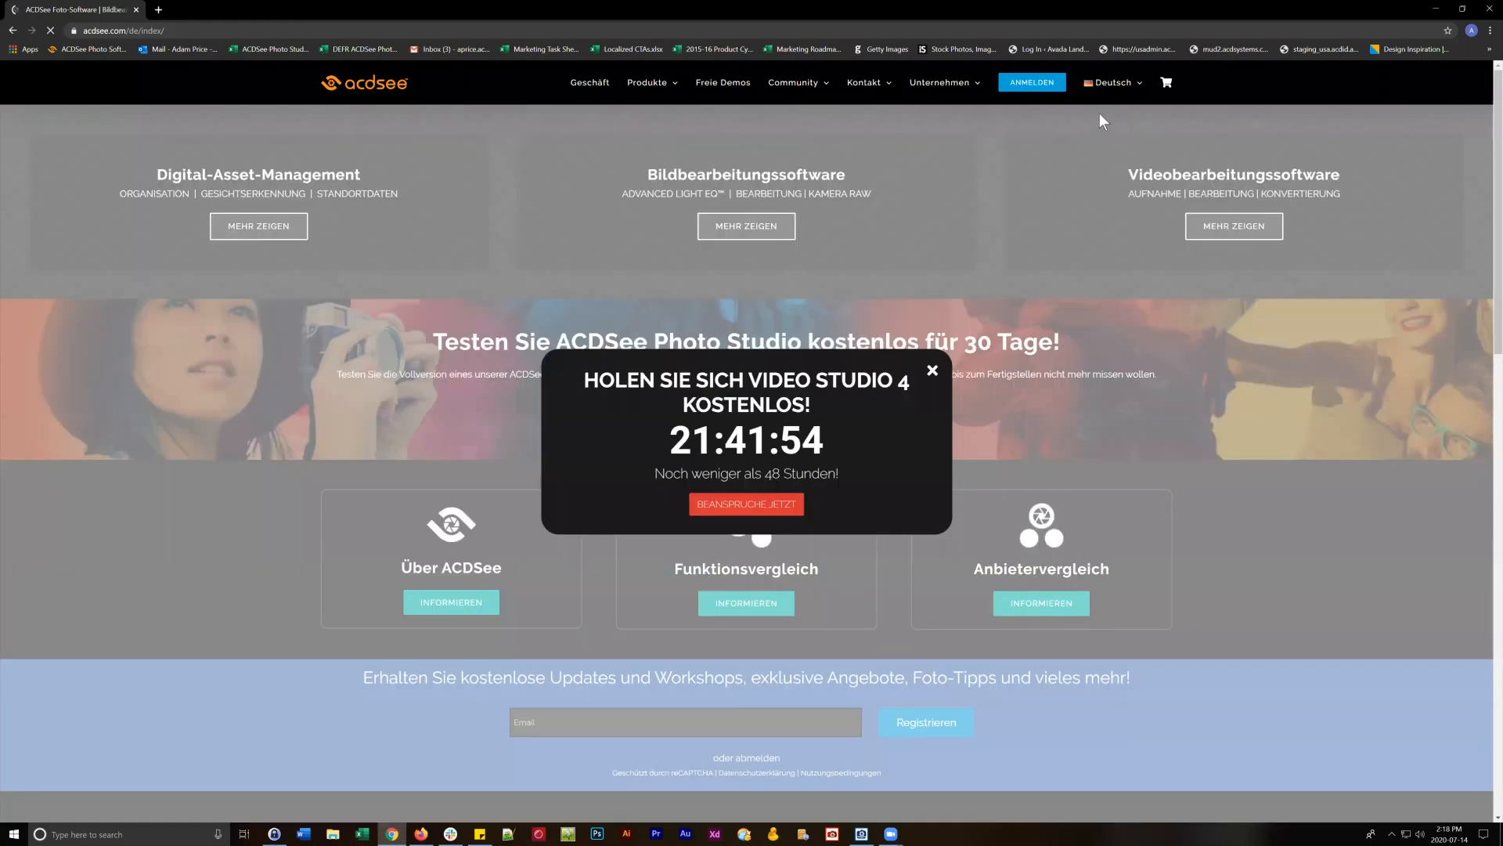
pyautogui.click(933, 370)
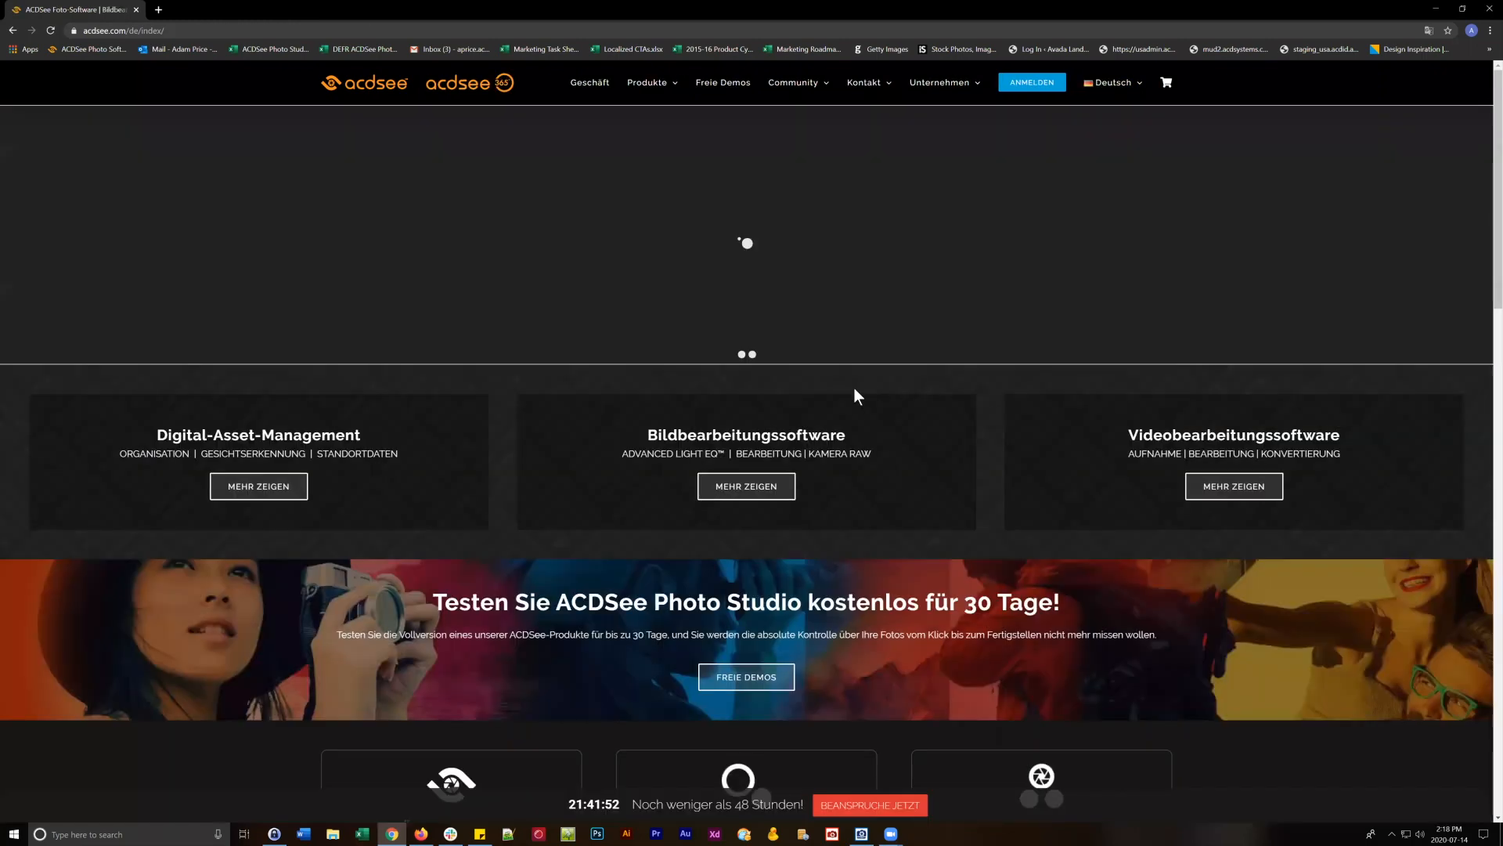
pyautogui.scroll(-3, 861, 423)
pyautogui.scroll(5, 864, 451)
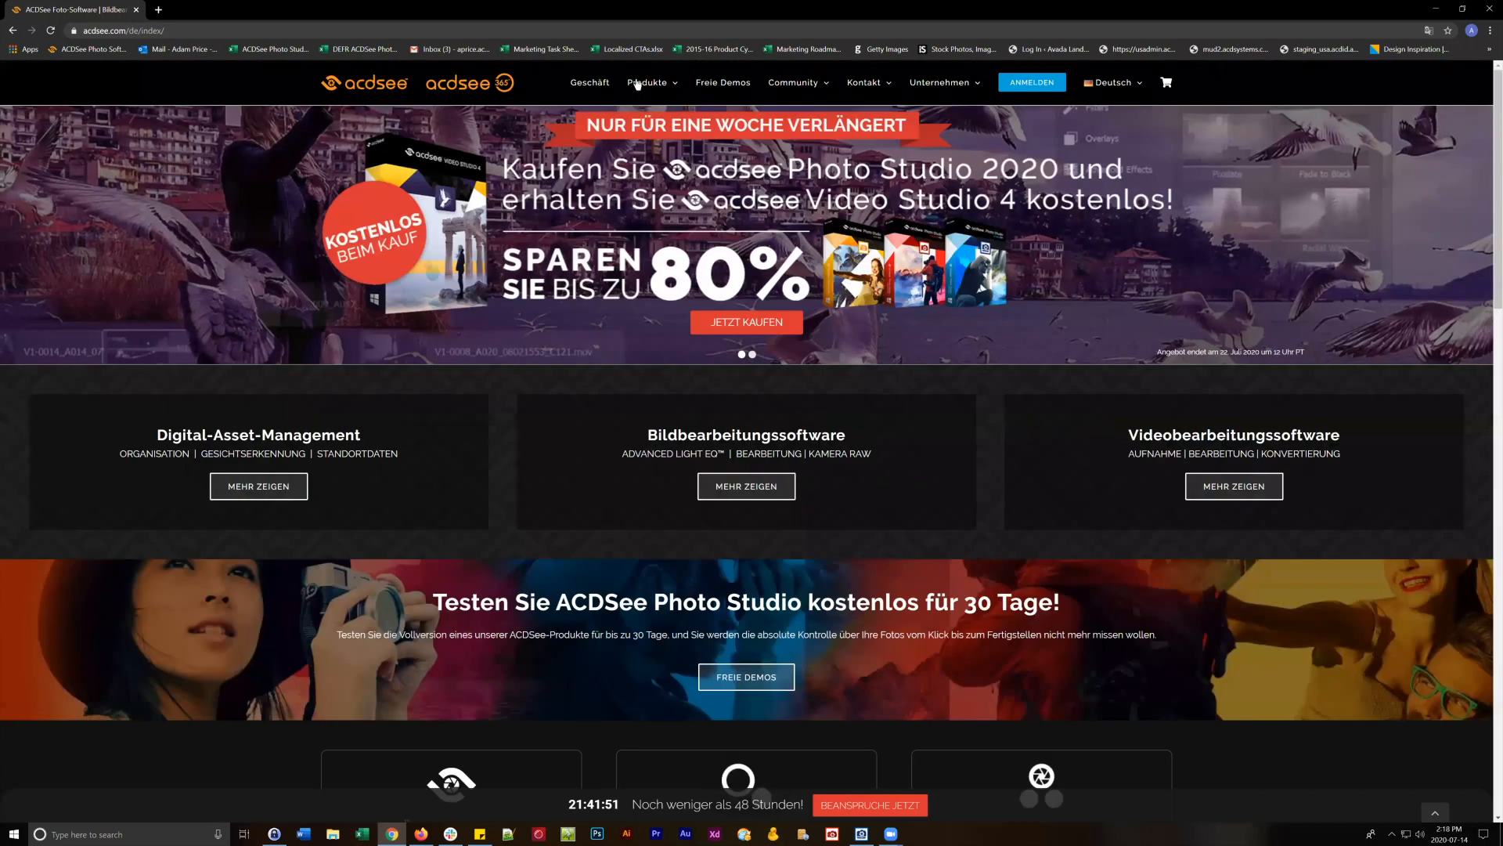
# Open the German purchase page for Photo Studio Ultimate 2020 and add the Lebenslange Lizenz to the cart.
pyautogui.moveTo(638, 83)
pyautogui.click(432, 154)
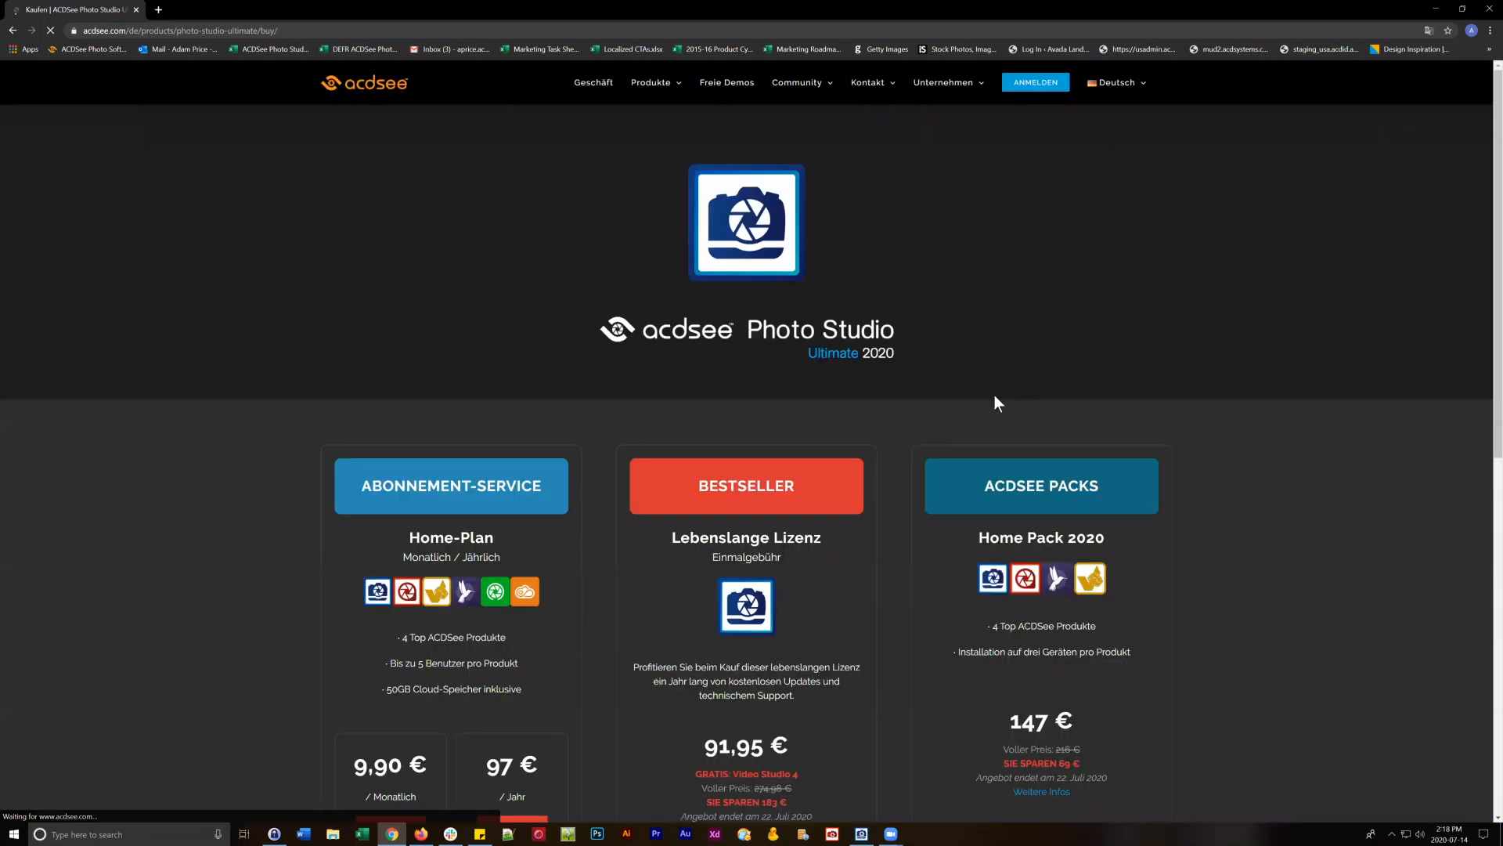
pyautogui.scroll(-5, 908, 485)
pyautogui.click(761, 485)
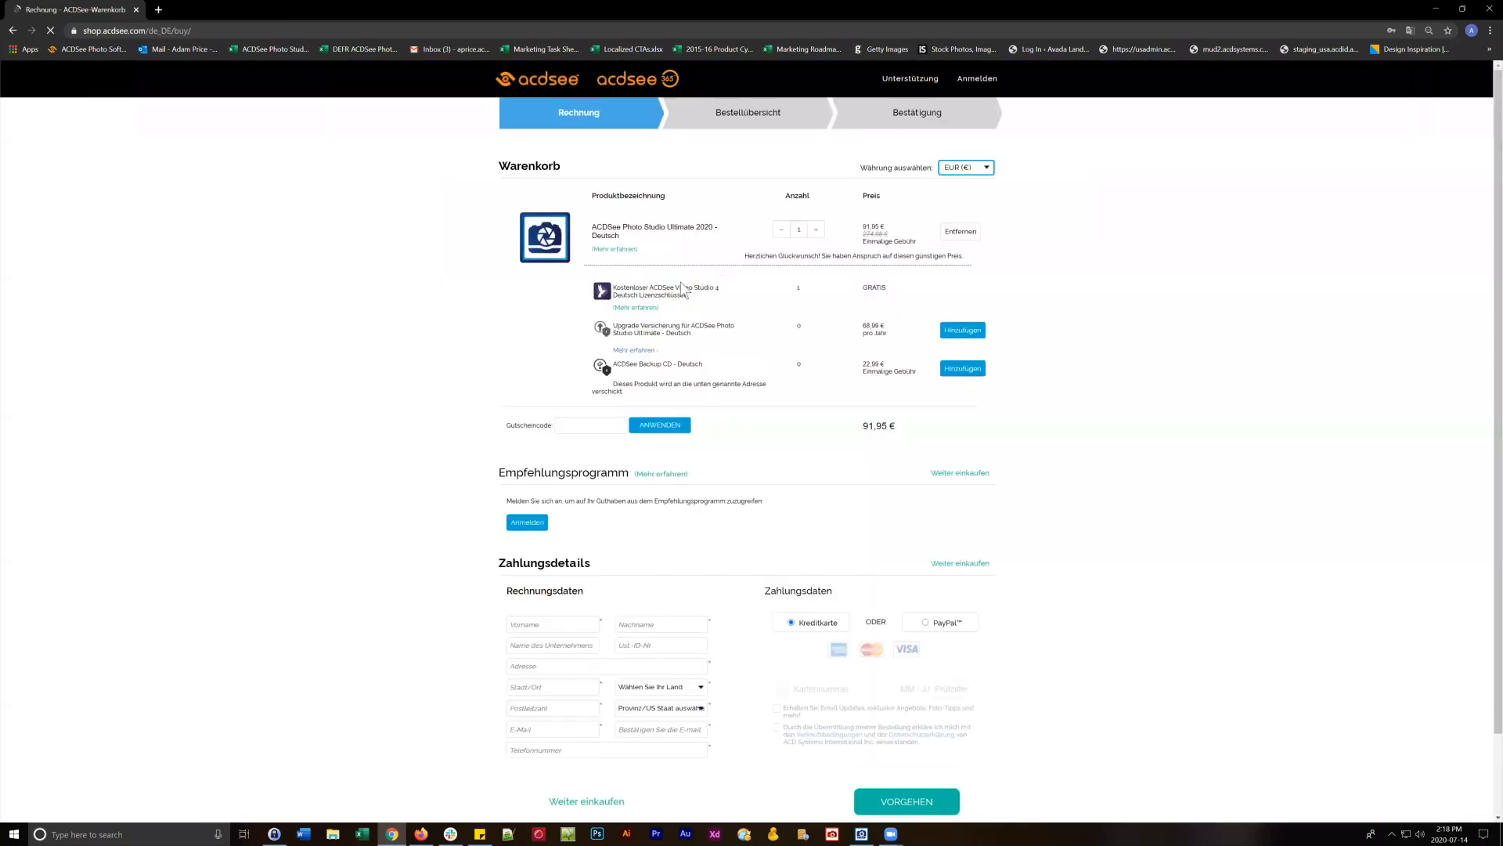
# Highlight the Deutsch product language in the cart entry for Photo Studio Ultimate 2020 to point it out.
pyautogui.moveTo(631, 236); pyautogui.dragTo(593, 233)
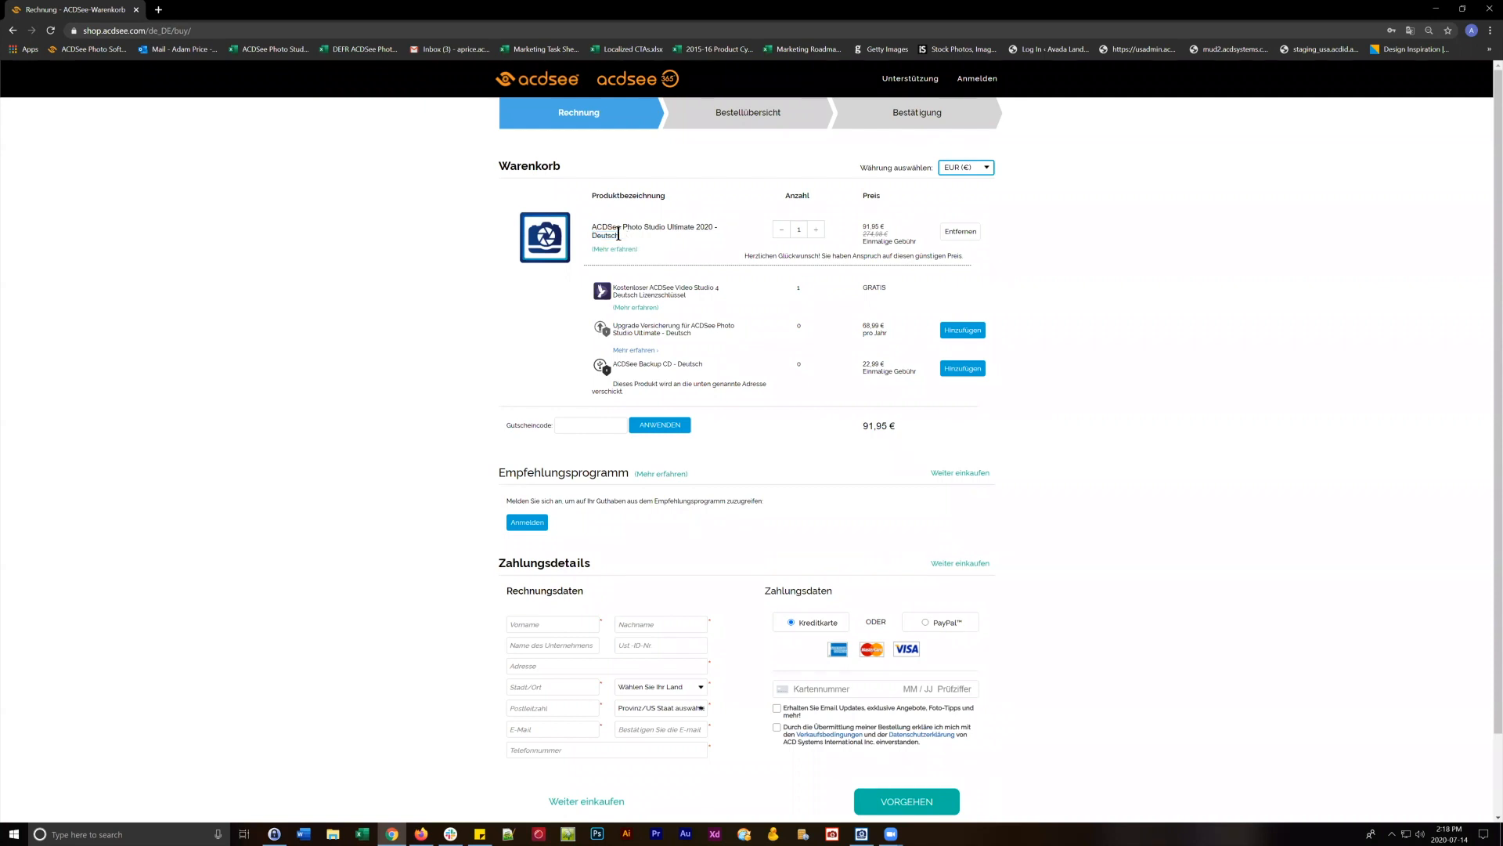
pyautogui.tripleClick(592, 234)
pyautogui.click(593, 232)
pyautogui.moveTo(594, 224); pyautogui.dragTo(628, 239)
pyautogui.click(628, 240)
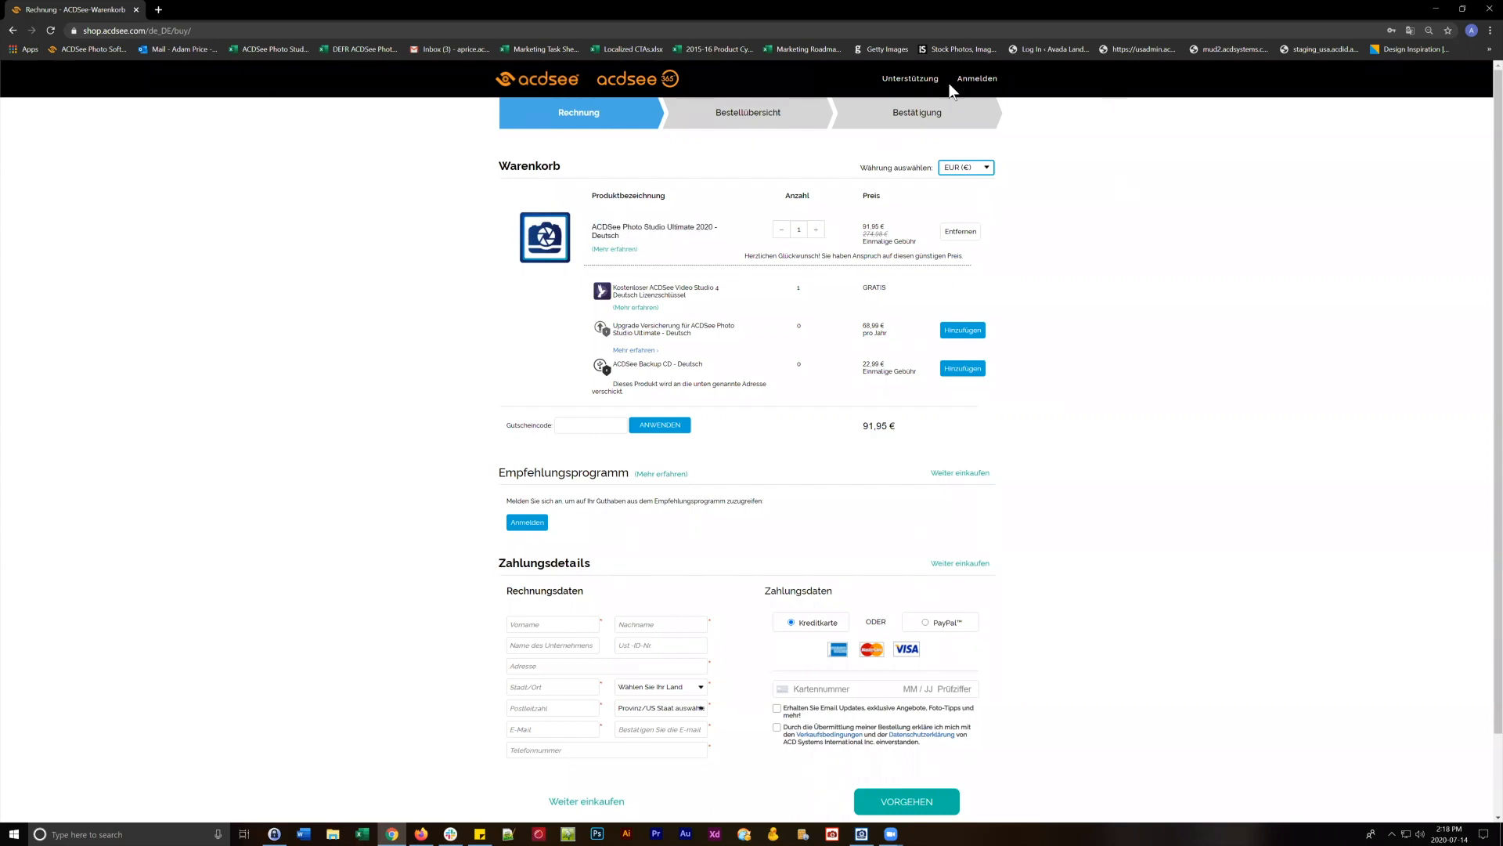
# Open the German ACDSee home page in a separate tab, close the cart tab, and bring up the Zoom window previews.
pyautogui.click(532, 81)
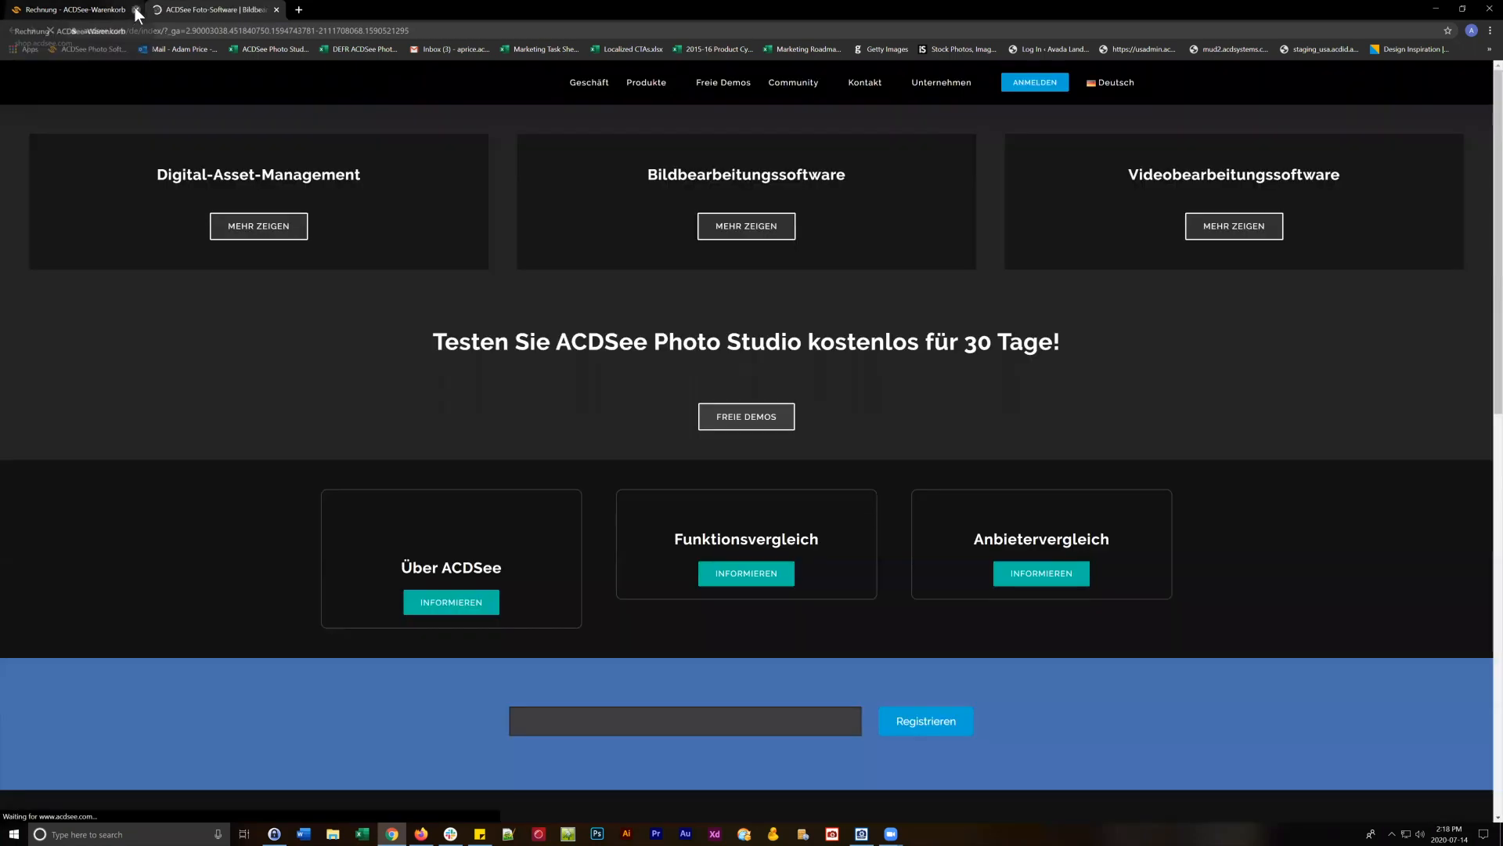
pyautogui.click(136, 13)
pyautogui.moveTo(1112, 82)
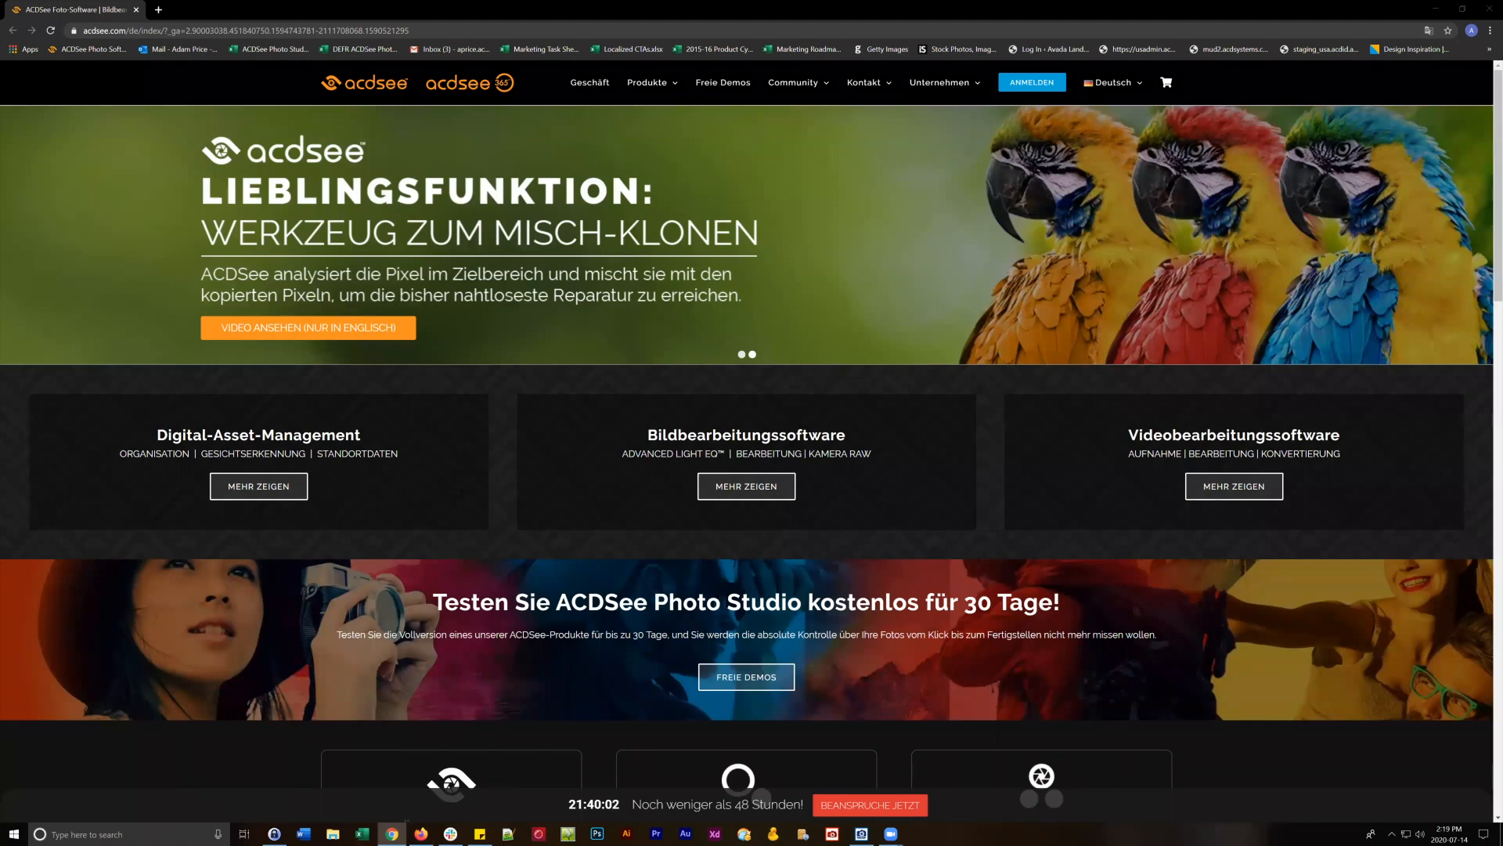
pyautogui.click(892, 834)
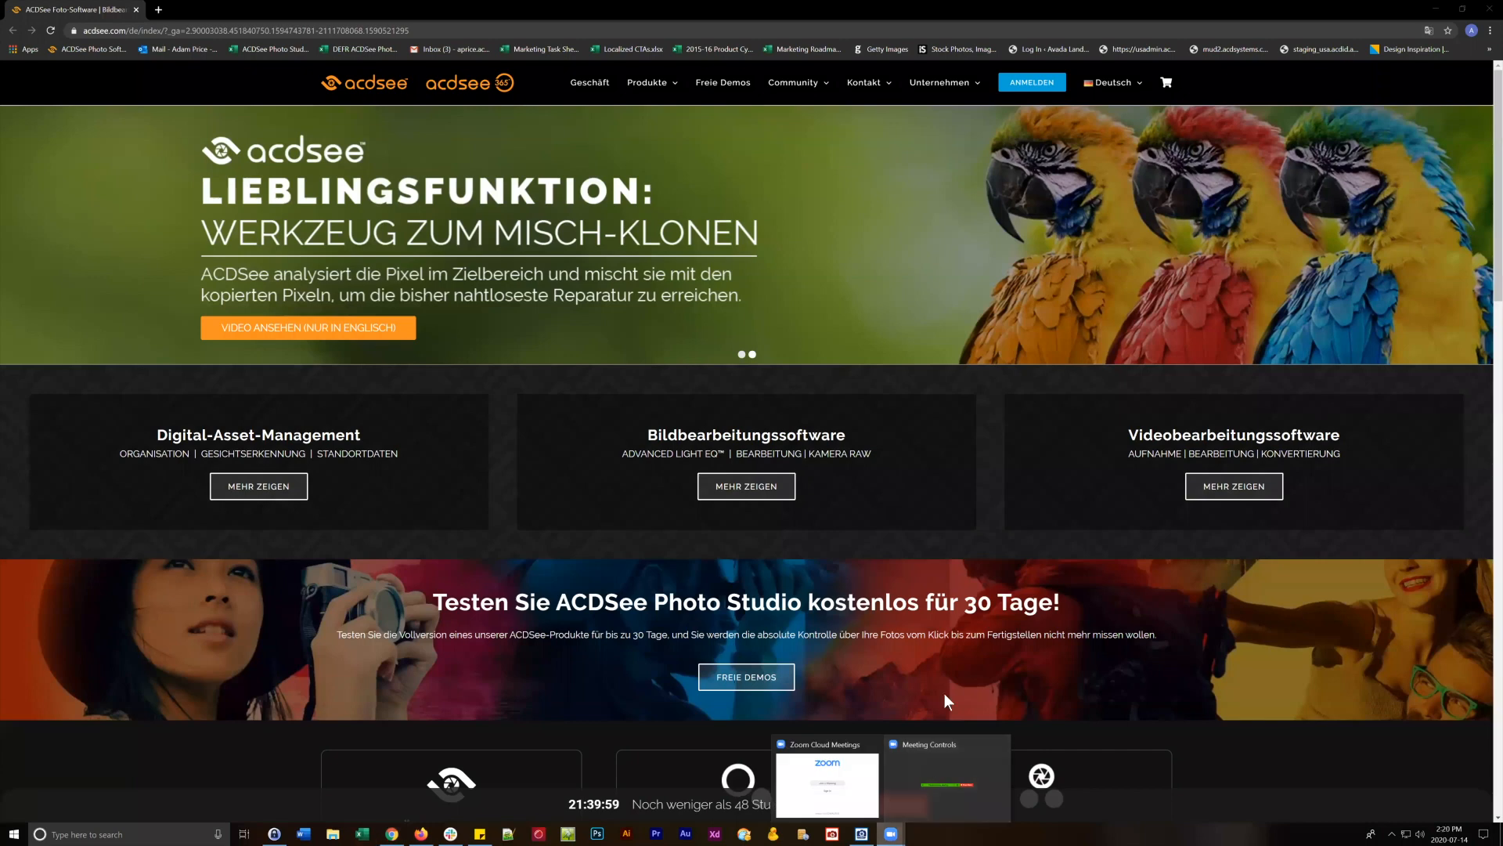